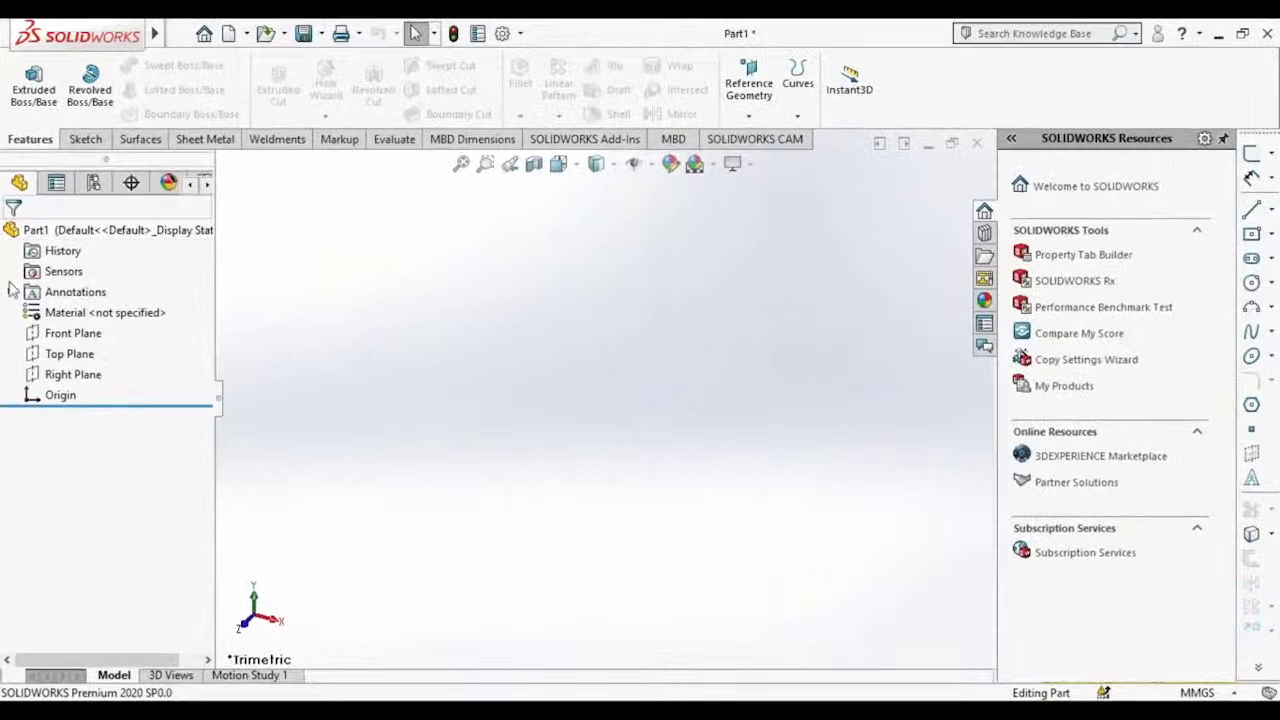
Step: Start Sketch1 on the Front Plane of the new part
left_click(72, 333)
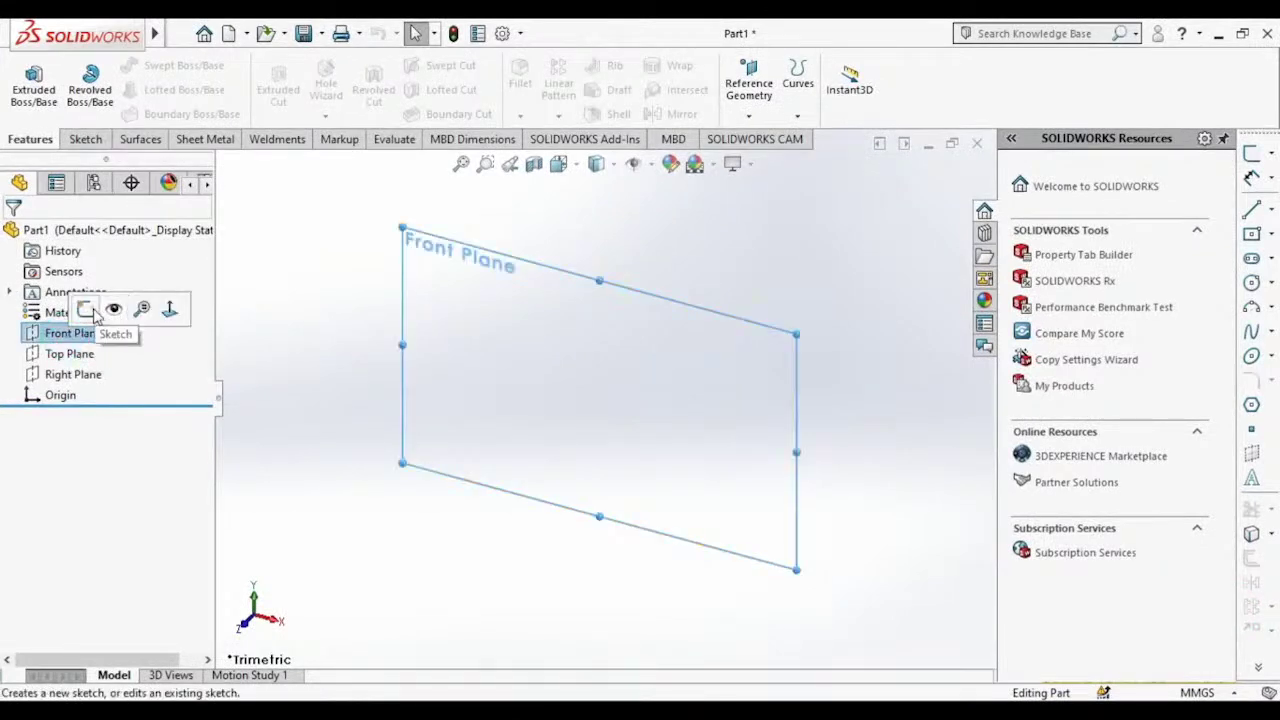
left_click(84, 310)
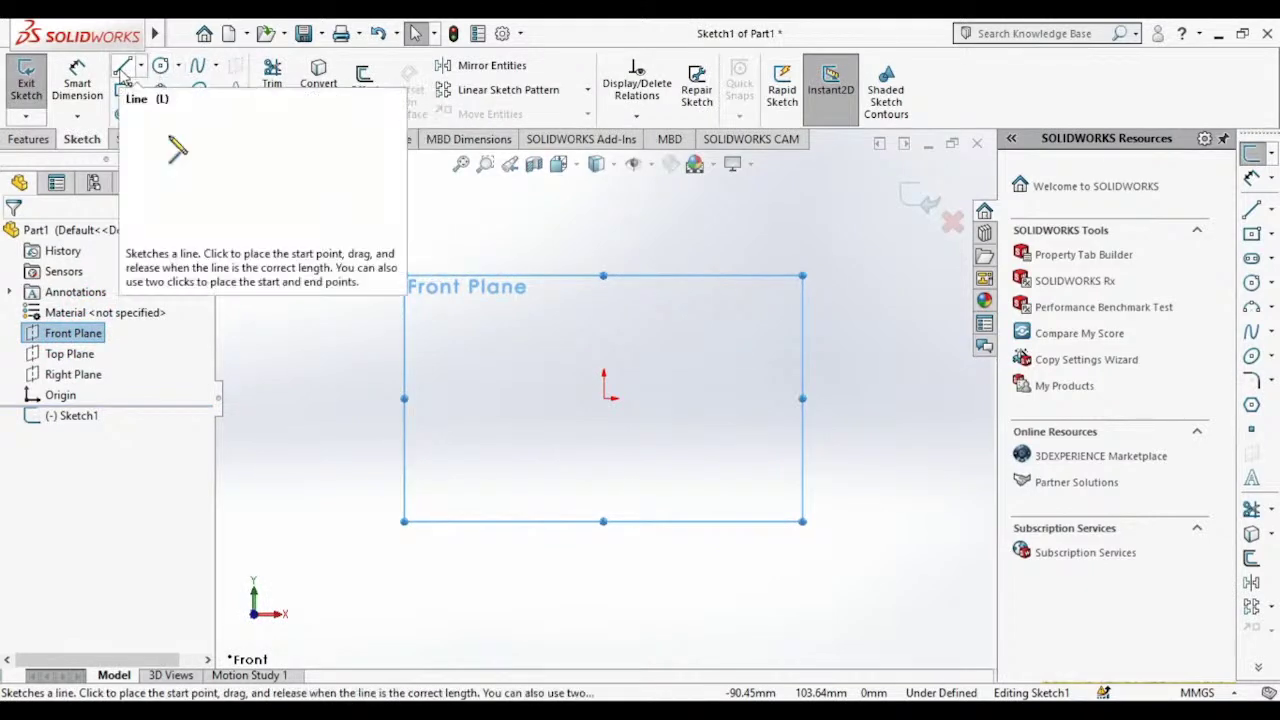
Step: Draw a closed six-line profile from the origin with a sloped edge and a flat-topped step
left_click(122, 66)
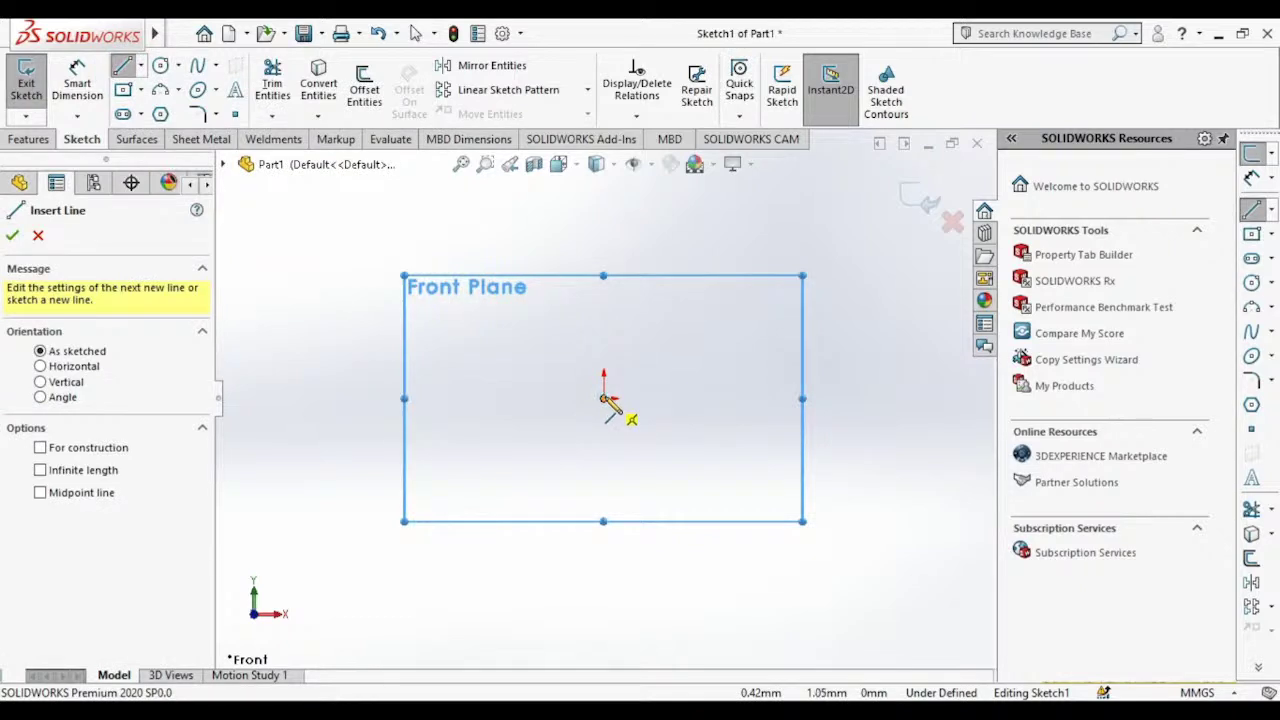
left_click(603, 398)
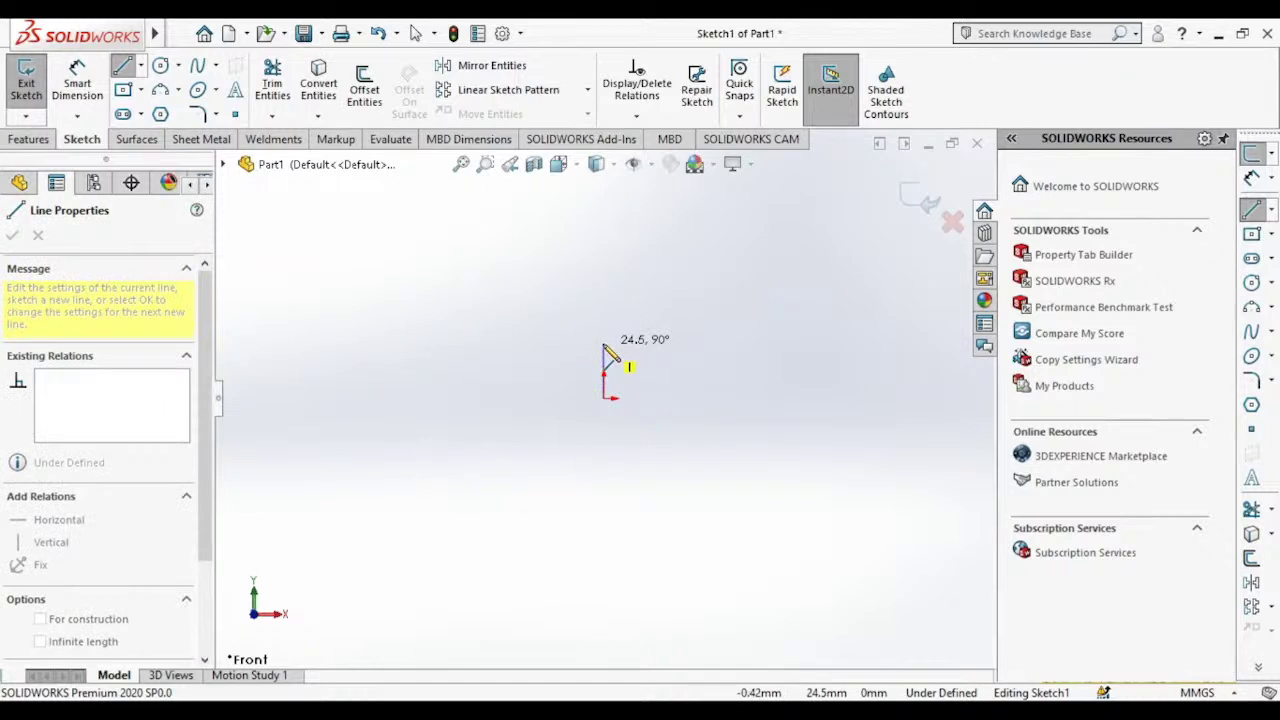
left_click(603, 343)
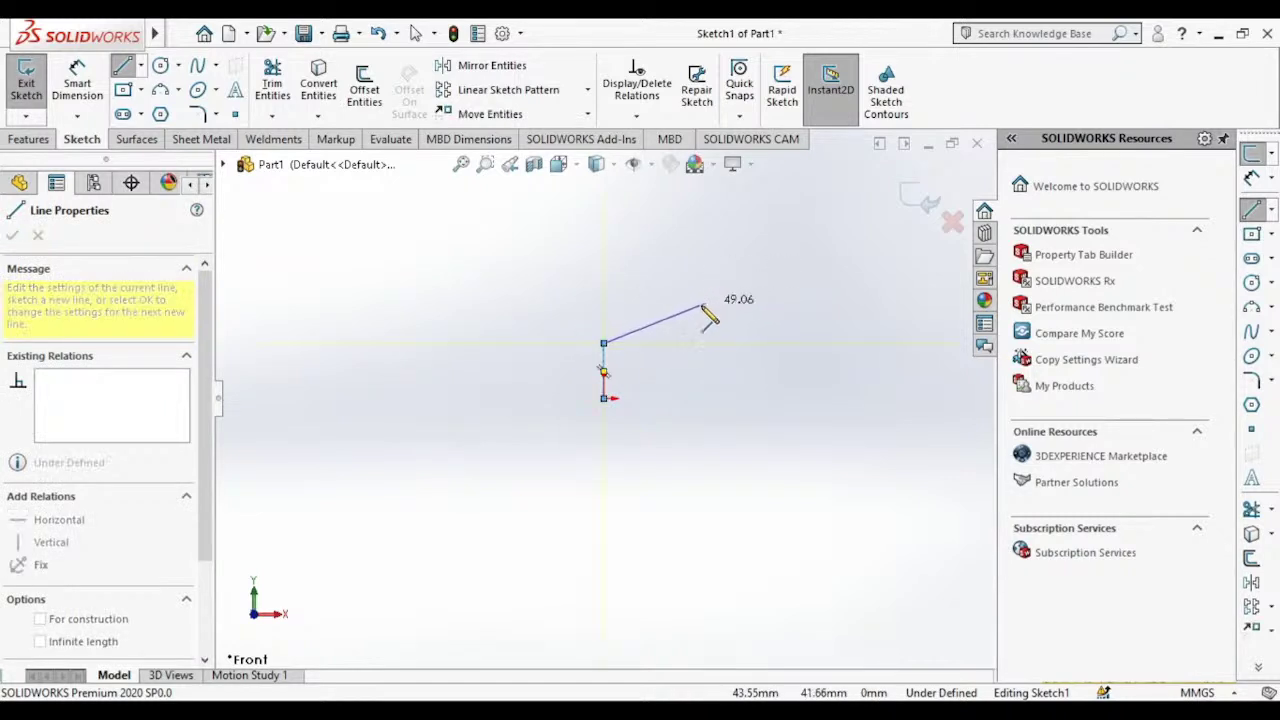
left_click(699, 306)
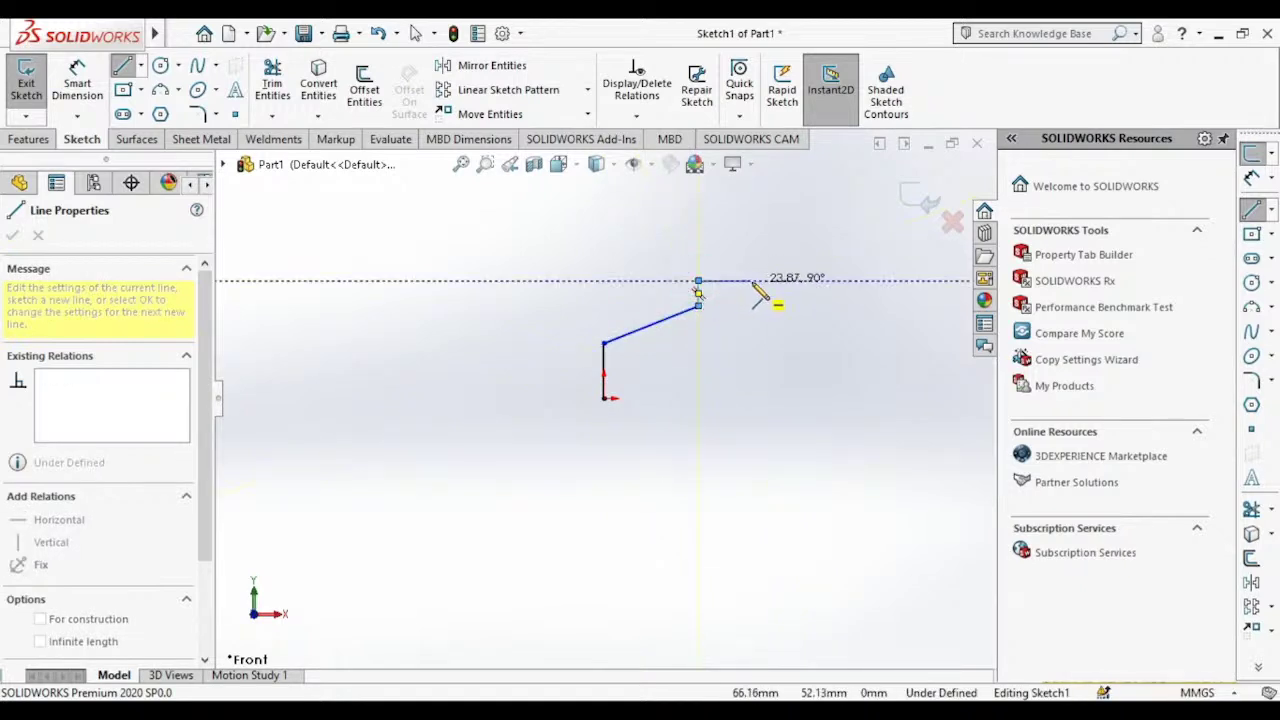
left_click(752, 282)
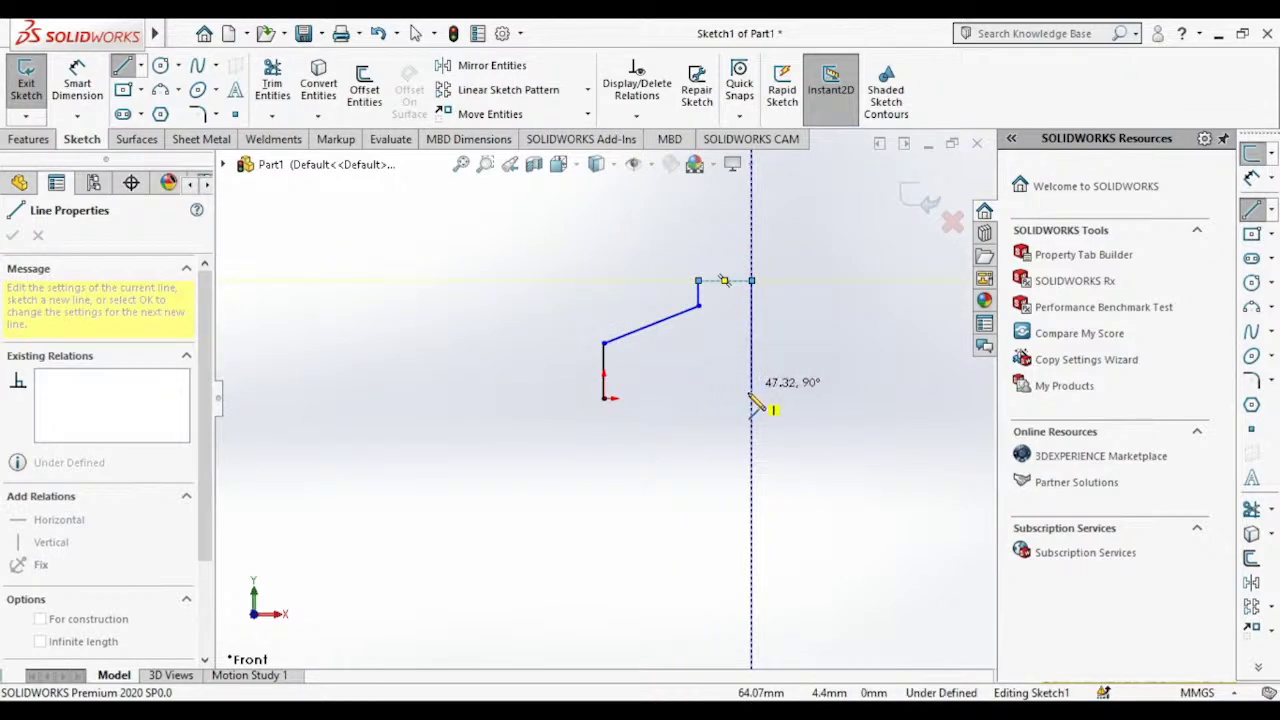
left_click(753, 399)
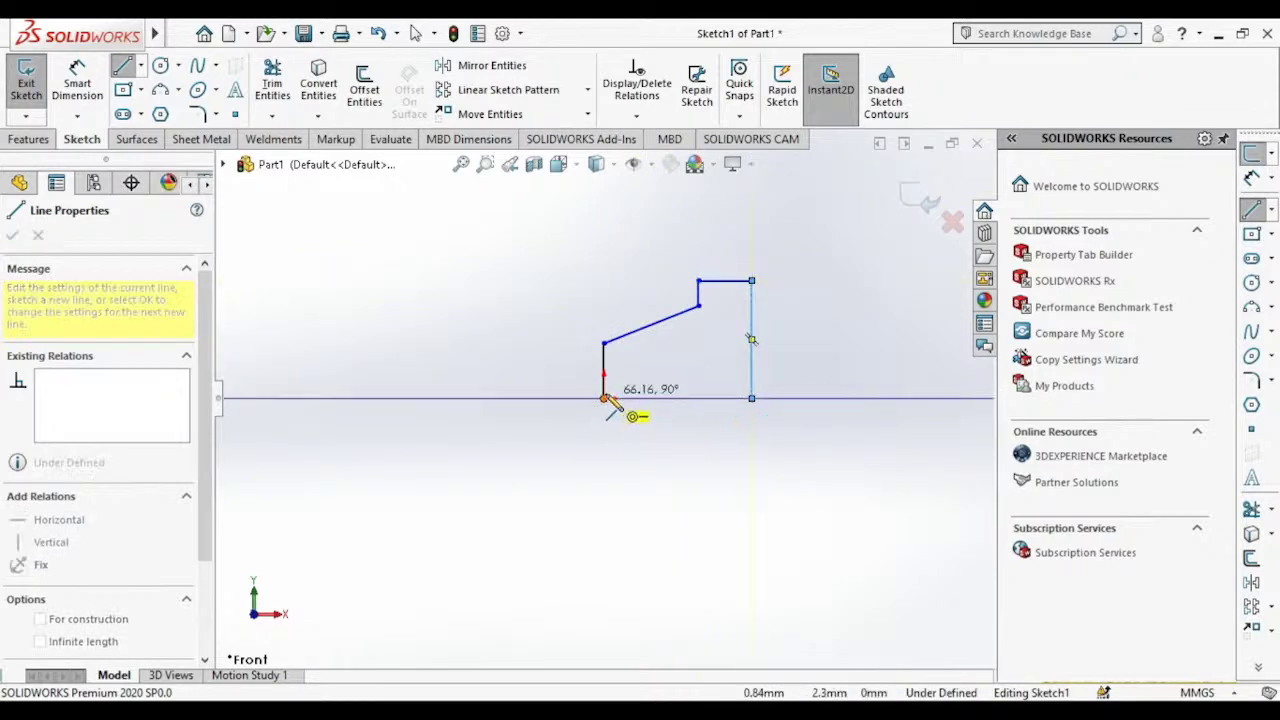
left_click(604, 398)
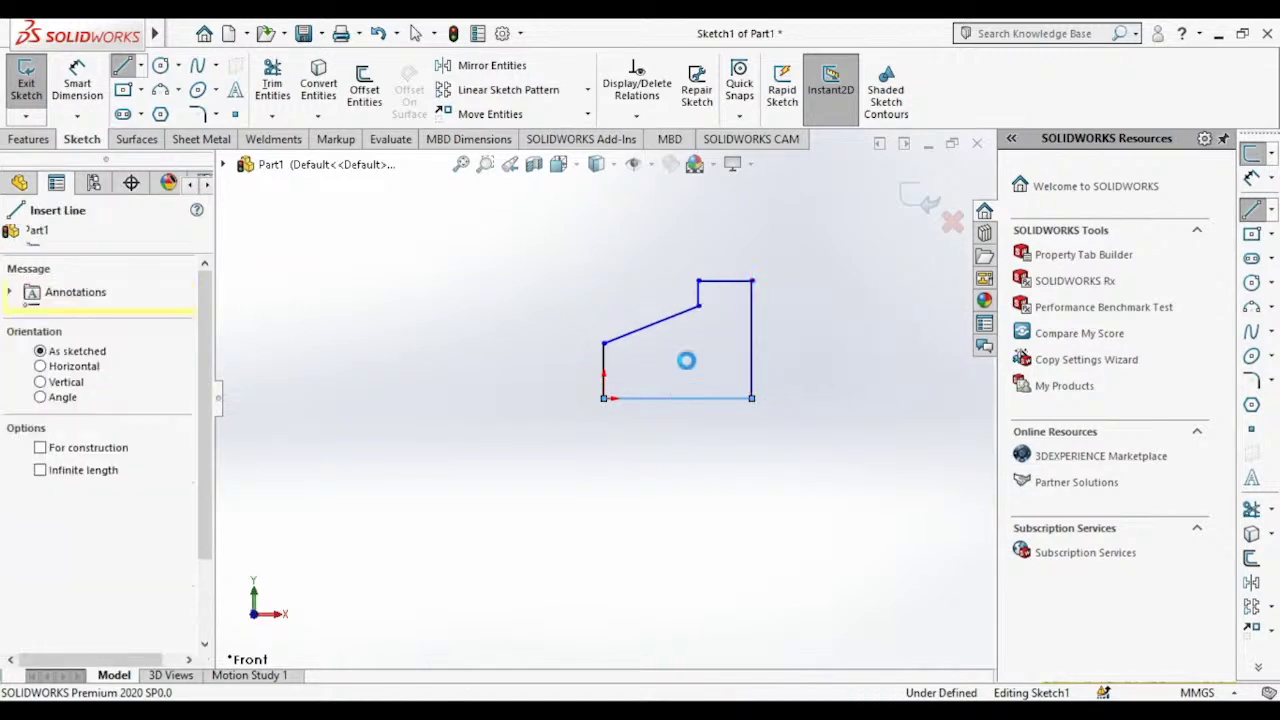
key("Escape")
left_click(28, 139)
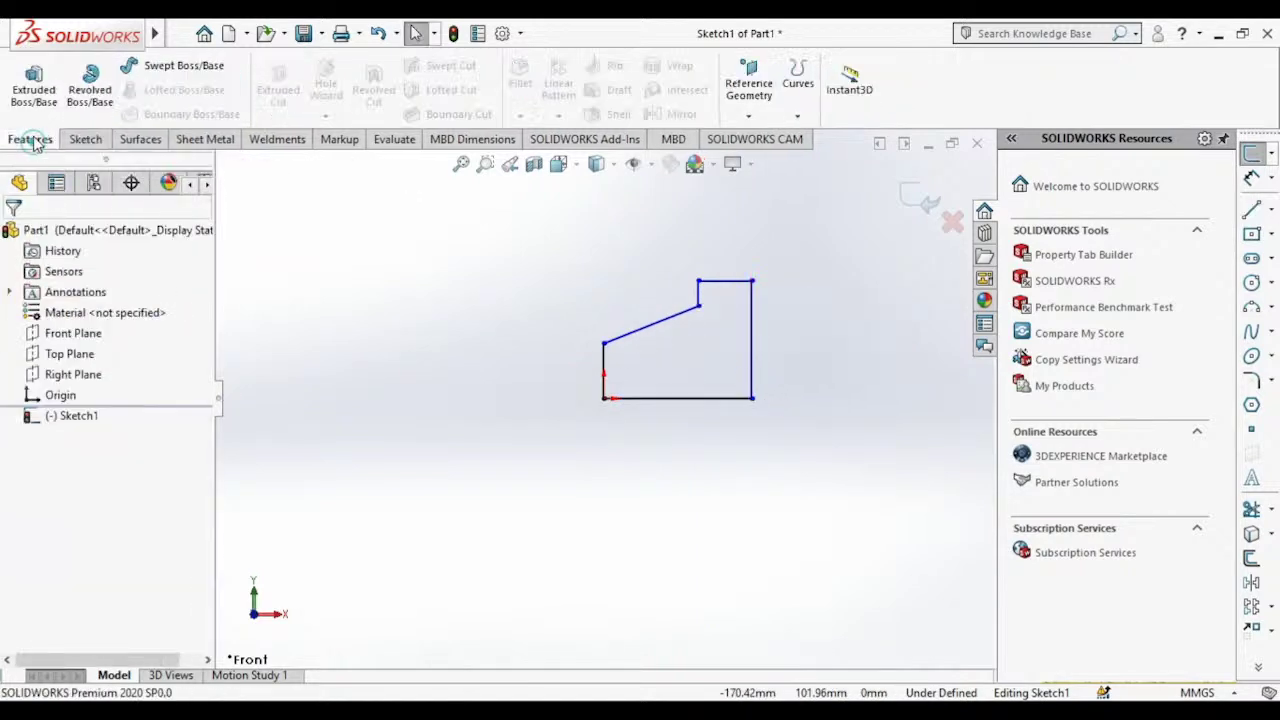
Step: Revolve Sketch1 360° about its bottom line into a tapered cone stepping up to a disc
left_click(92, 101)
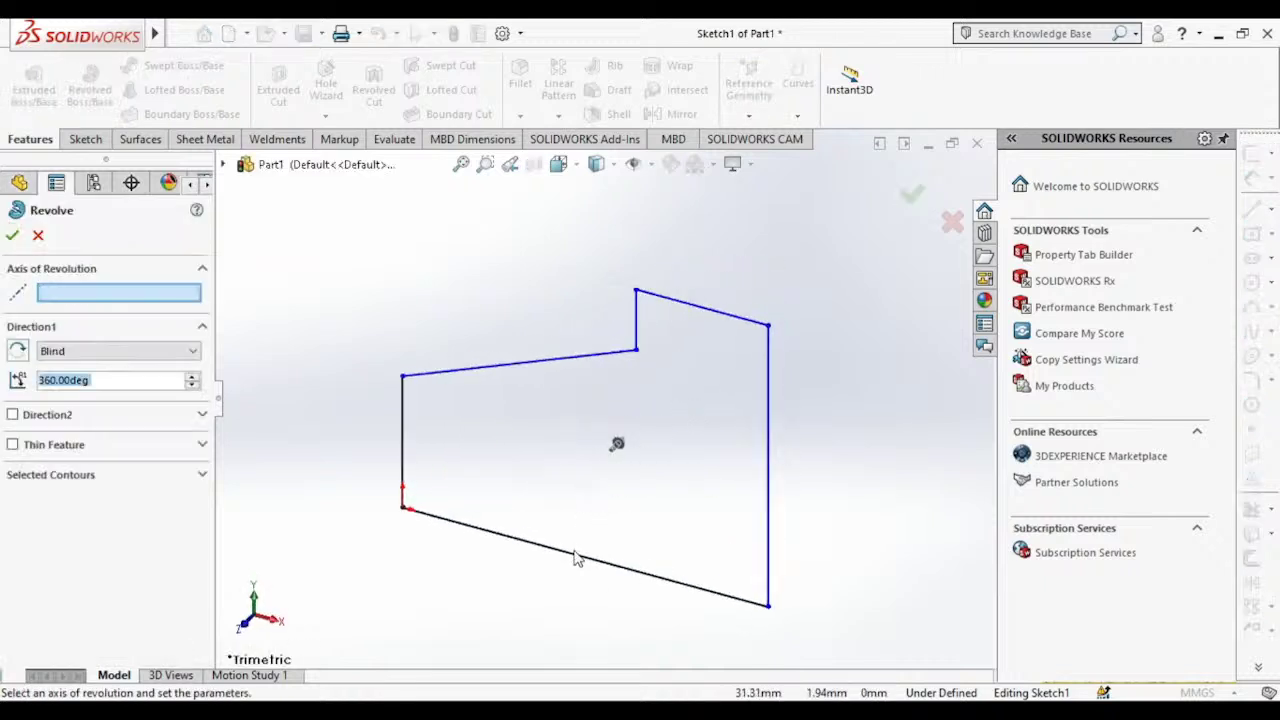
left_click(575, 565)
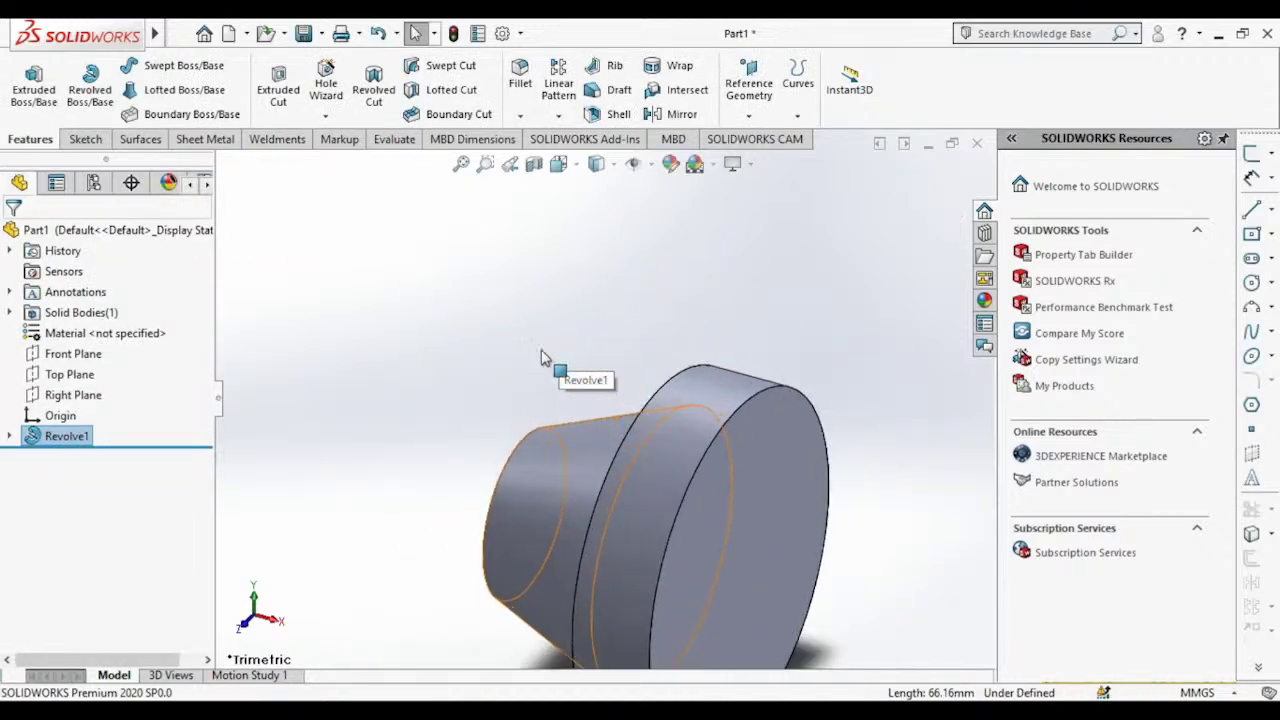
middle_click_drag(560, 352, 630, 290)
scroll(658, 358, "down", 3)
scroll(665, 360, "up", 3)
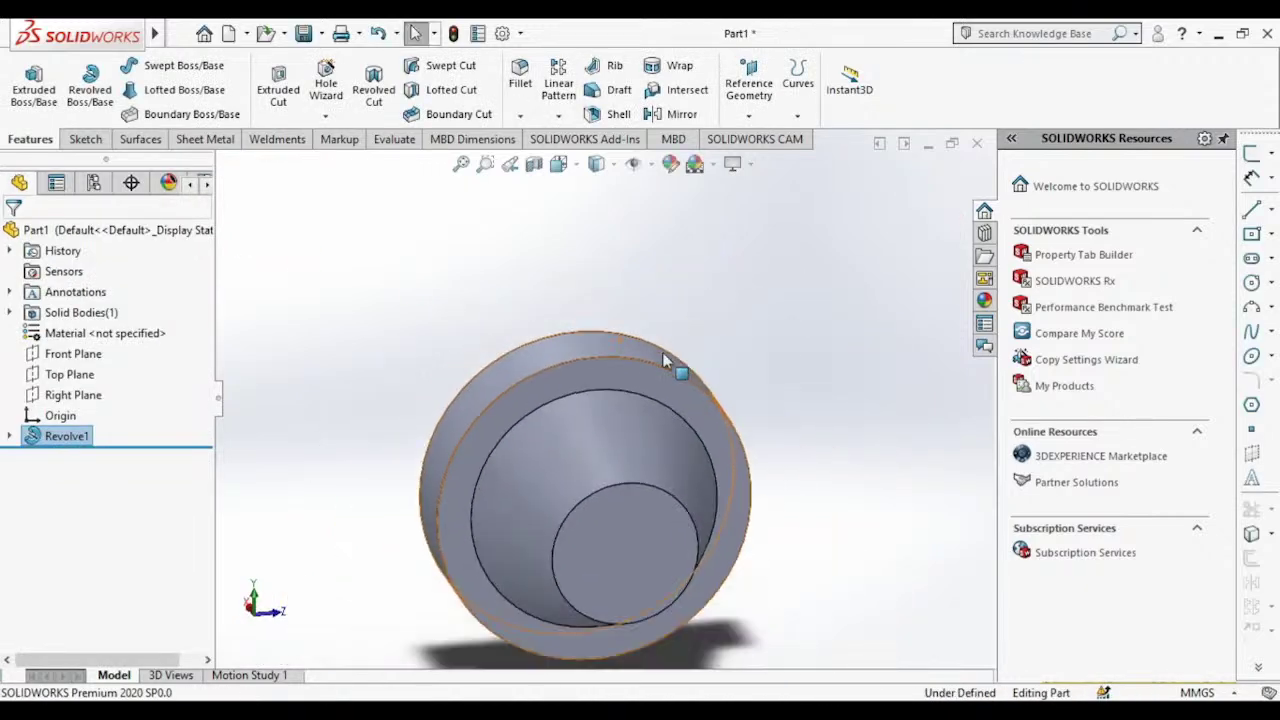
scroll(680, 375, "up", 2)
mouse_move(686, 380)
middle_mouse_down()
mouse_move(491, 386)
mouse_move(687, 463)
middle_mouse_up()
Step: Open Sketch2 on the large circular end face of Revolve1
left_click(651, 442)
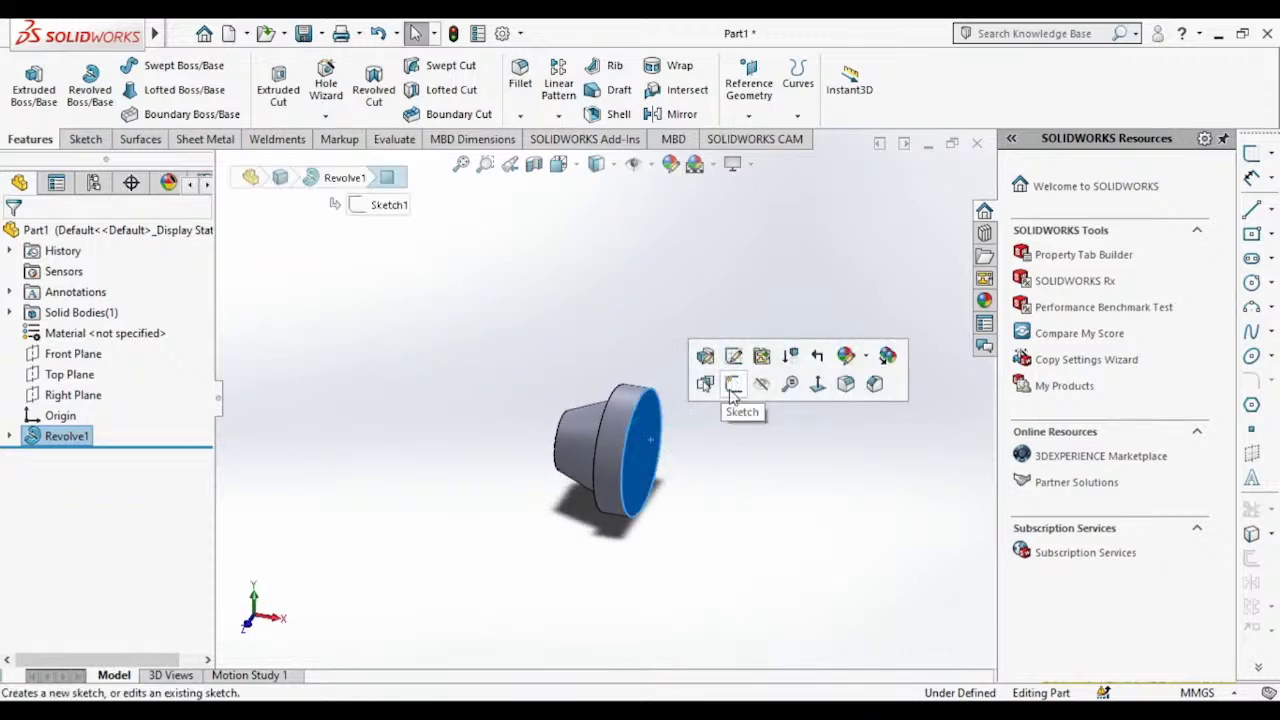
left_click(718, 470)
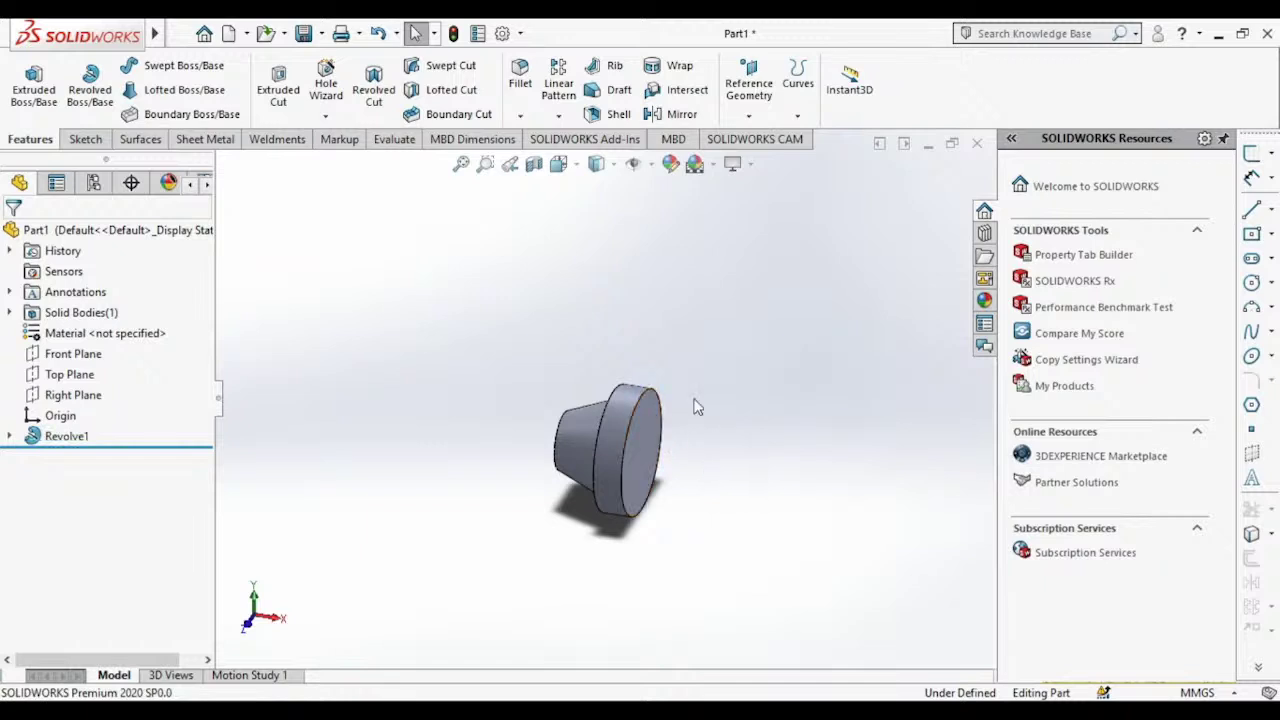
mouse_move(697, 407)
middle_mouse_down()
mouse_move(870, 341)
mouse_move(808, 368)
middle_mouse_up()
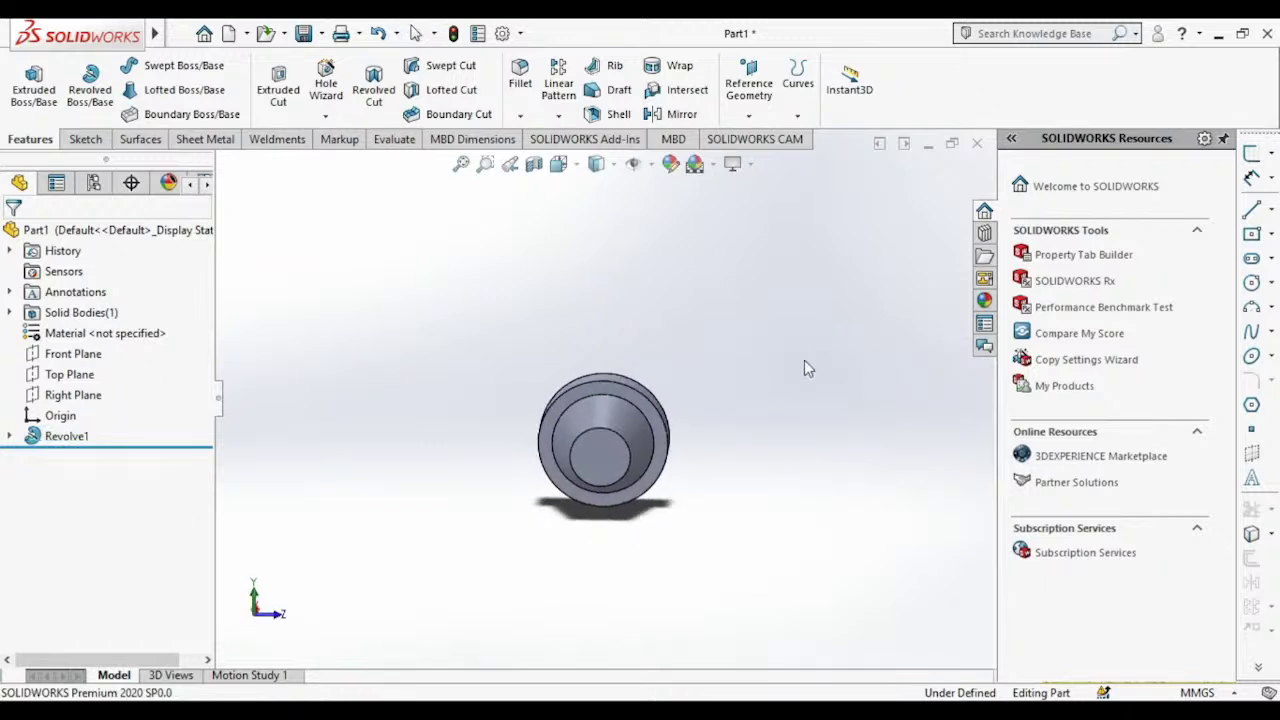
left_click(614, 398)
left_click(692, 333)
scroll(631, 446, "up", 3)
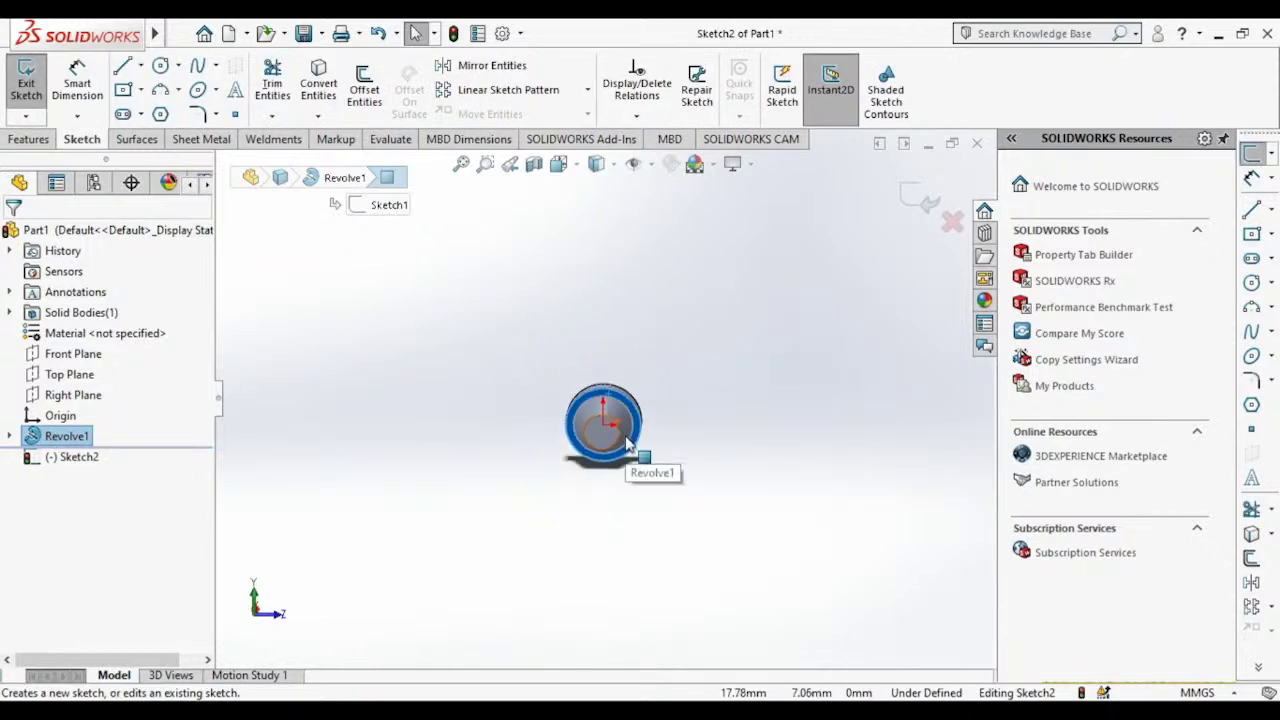
Step: View the end-face sketch Normal To and zoom in on it
left_click(558, 164)
left_click(617, 241)
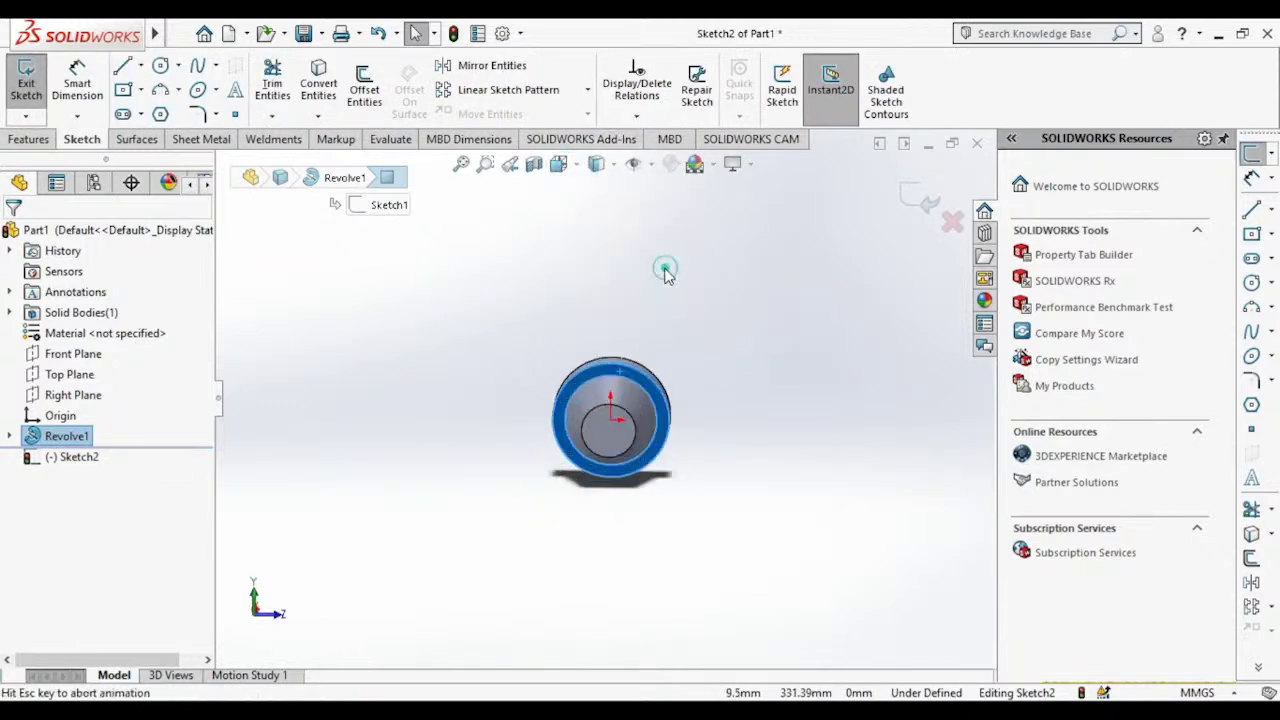
scroll(669, 443, "down", 1)
scroll(659, 466, "up", 2)
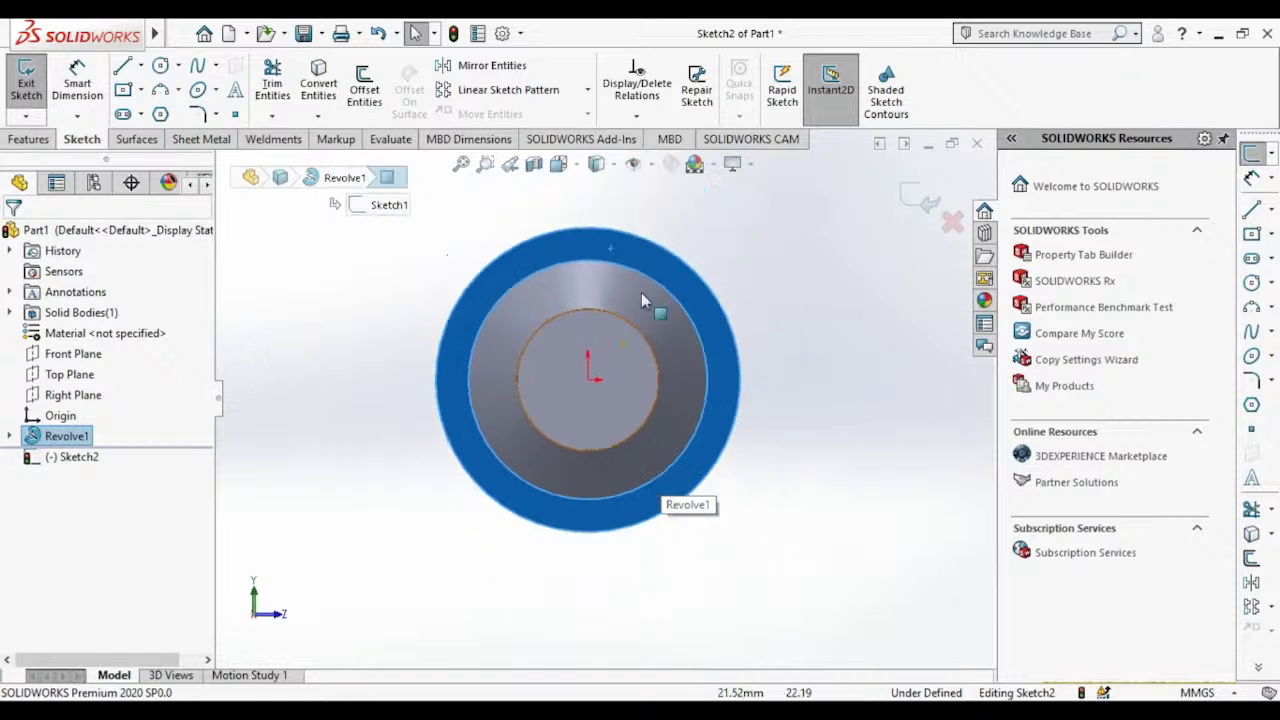
scroll(547, 224, "down", 1)
scroll(547, 224, "down", 1)
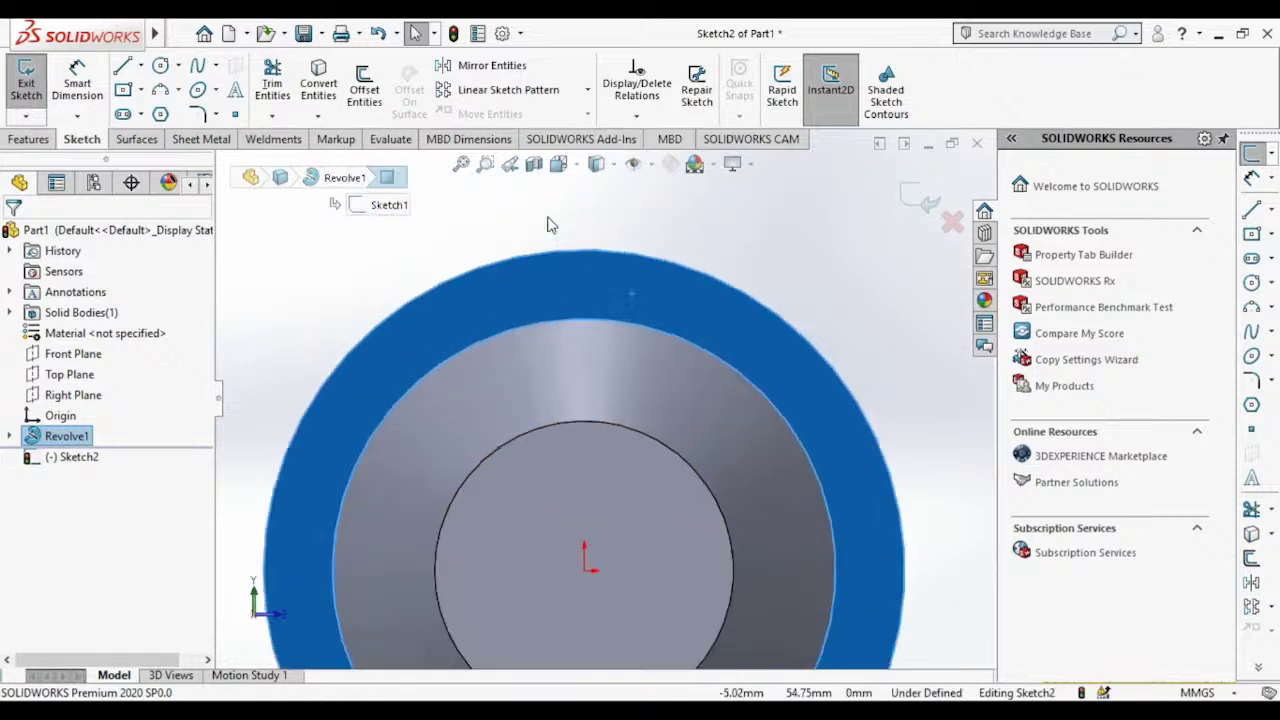
scroll(547, 224, "down", 1)
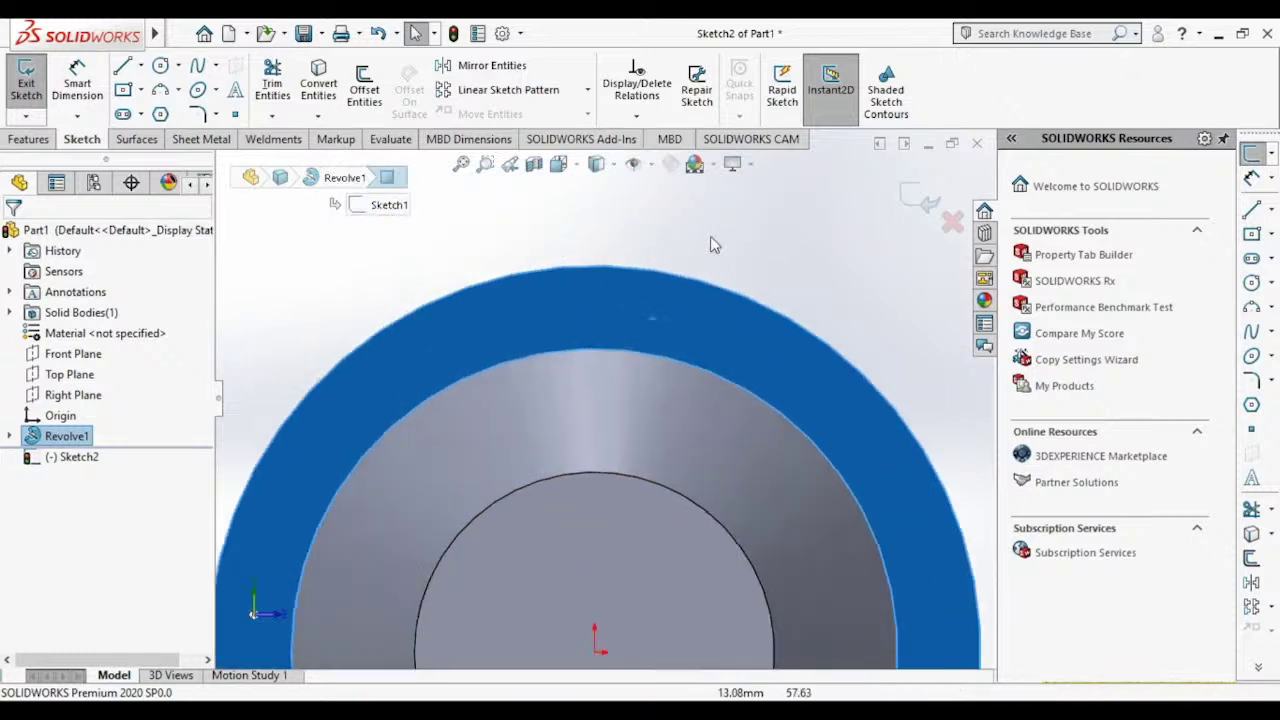
Step: Draw a small center rectangle centred on the top rim edge above the origin
left_click(122, 89)
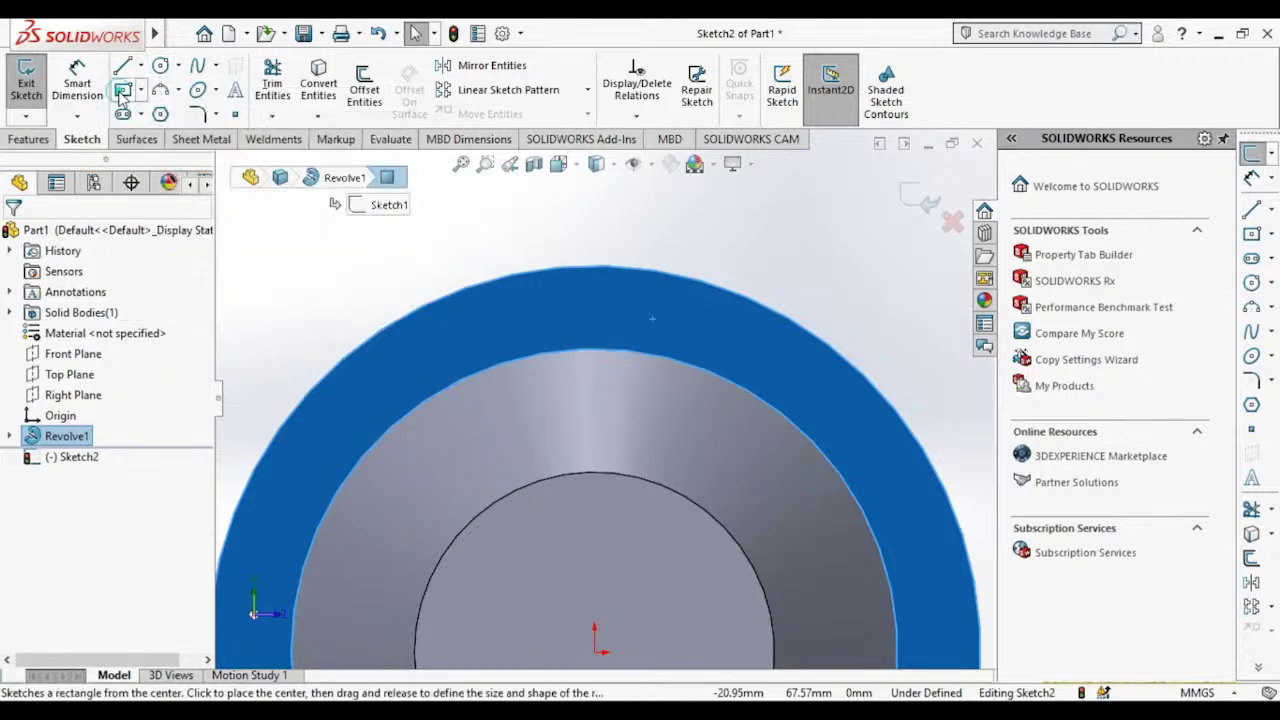
left_click(594, 298)
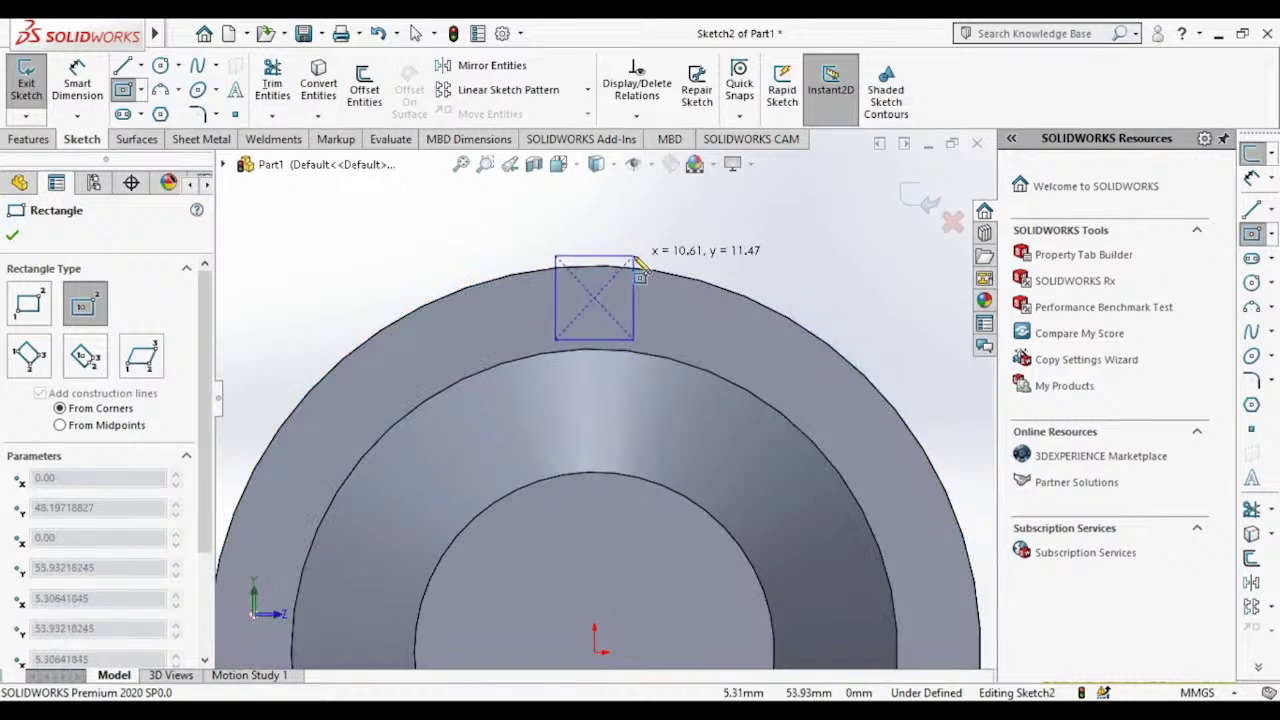
left_click(631, 257)
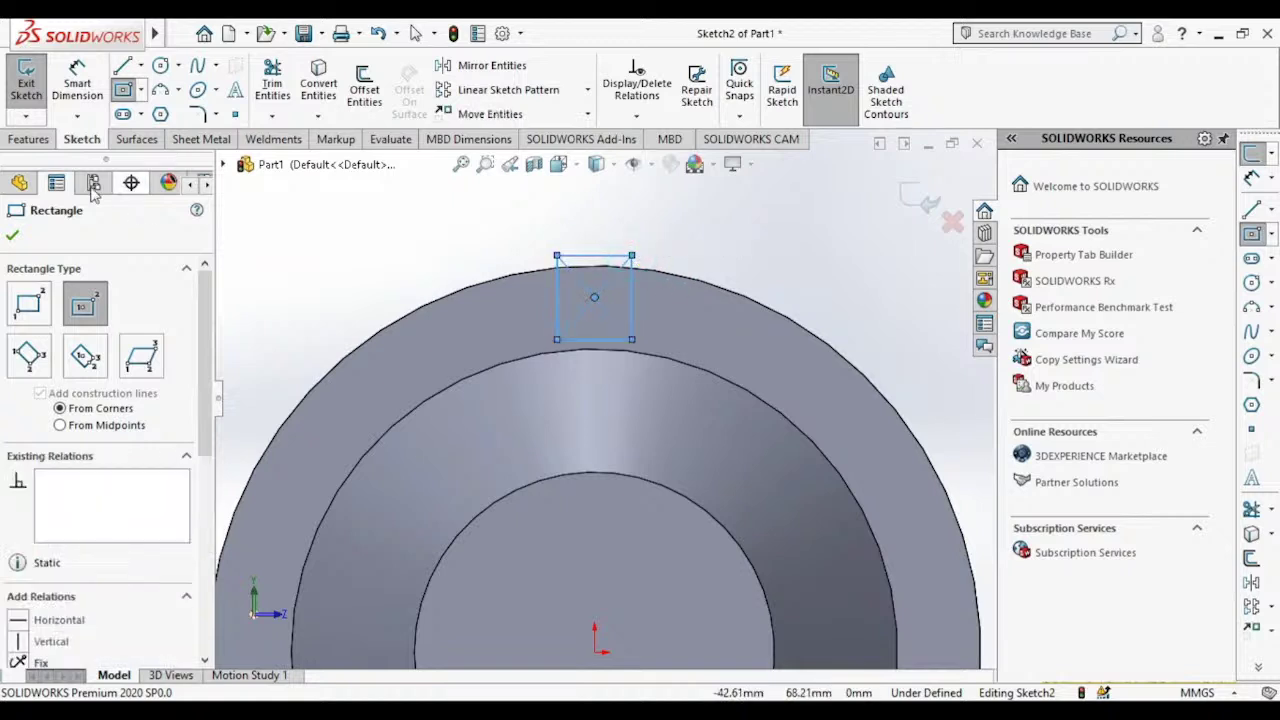
left_click(78, 92)
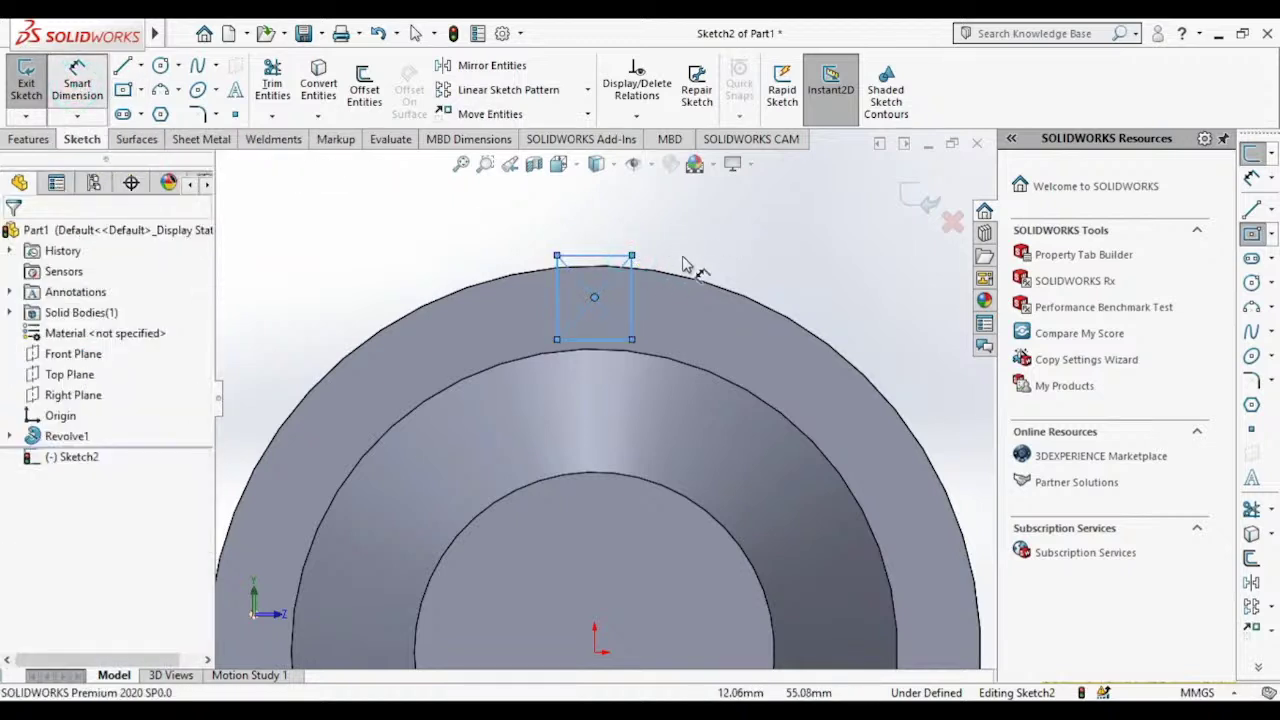
Step: Dimension the rectangle's right edge to set its height to 11.50 mm
left_click(632, 288)
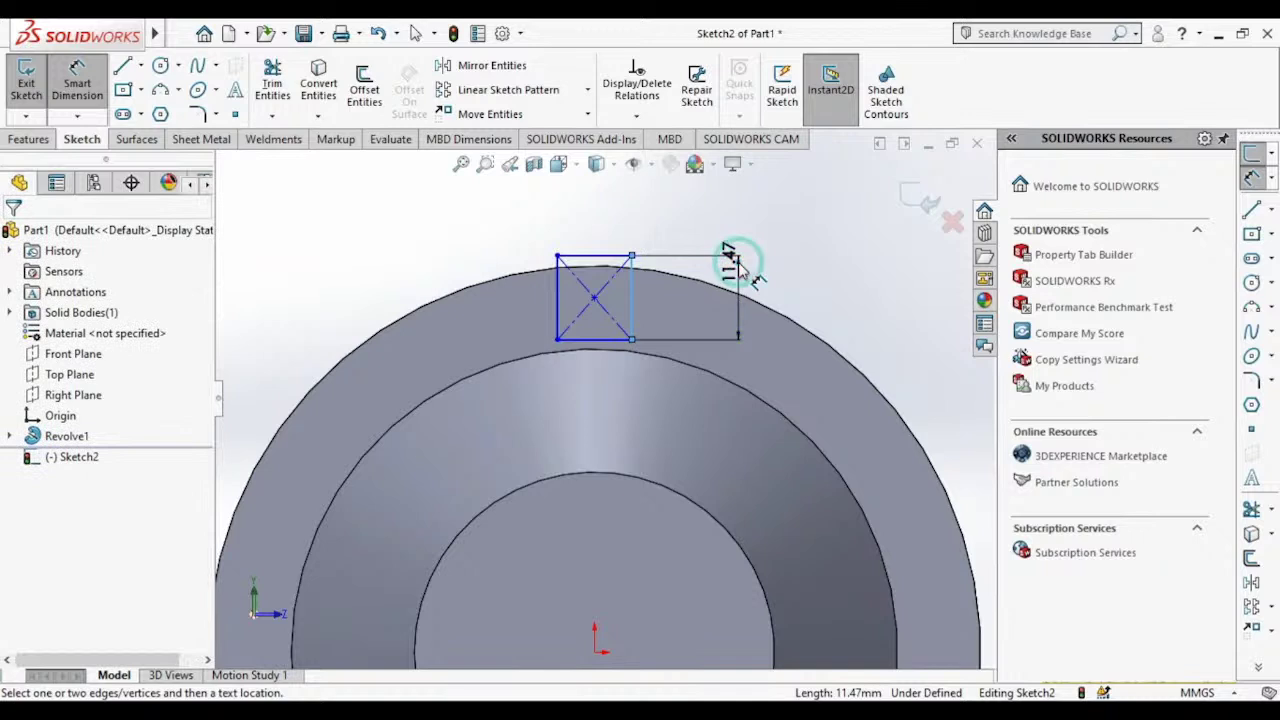
left_click(738, 264)
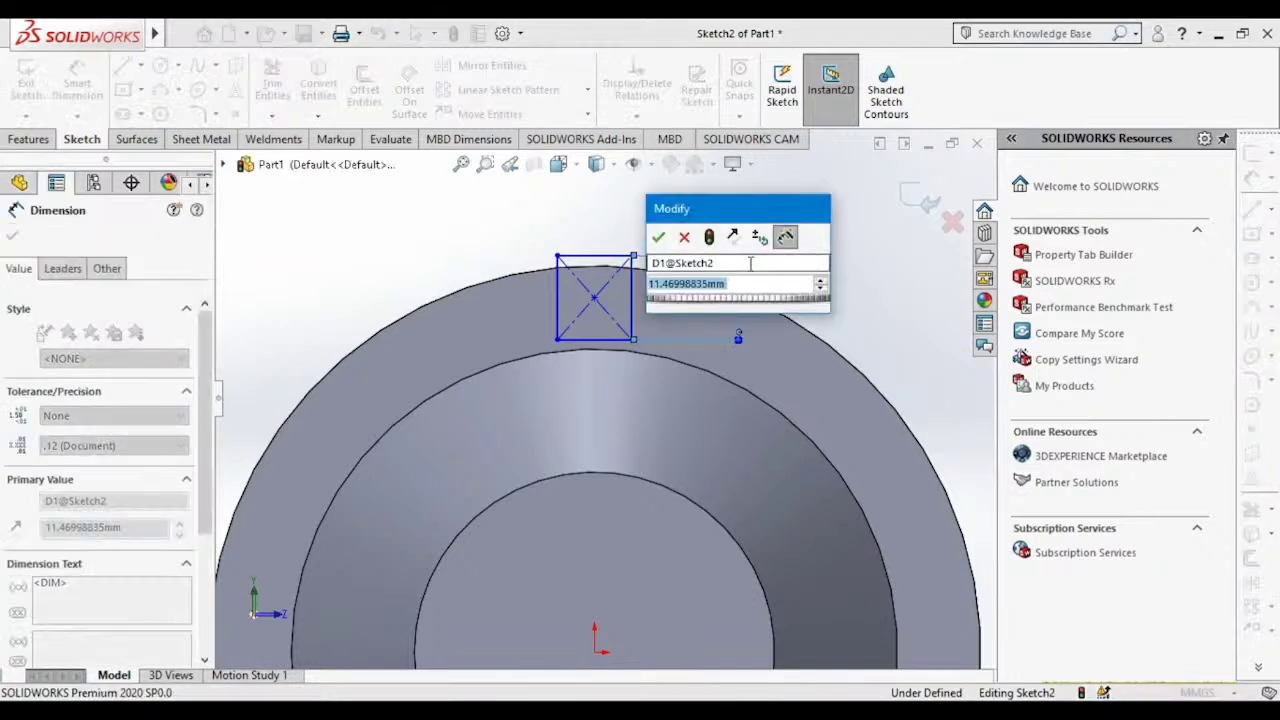
type("11.7")
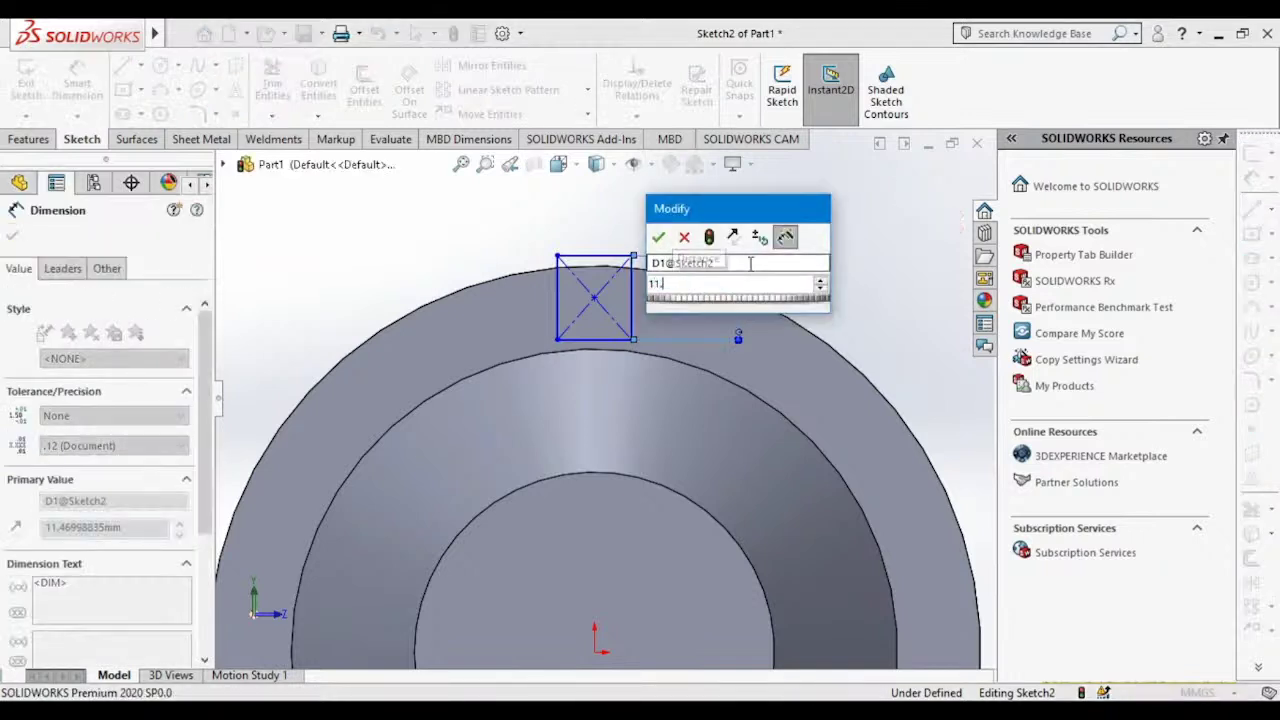
key("Return")
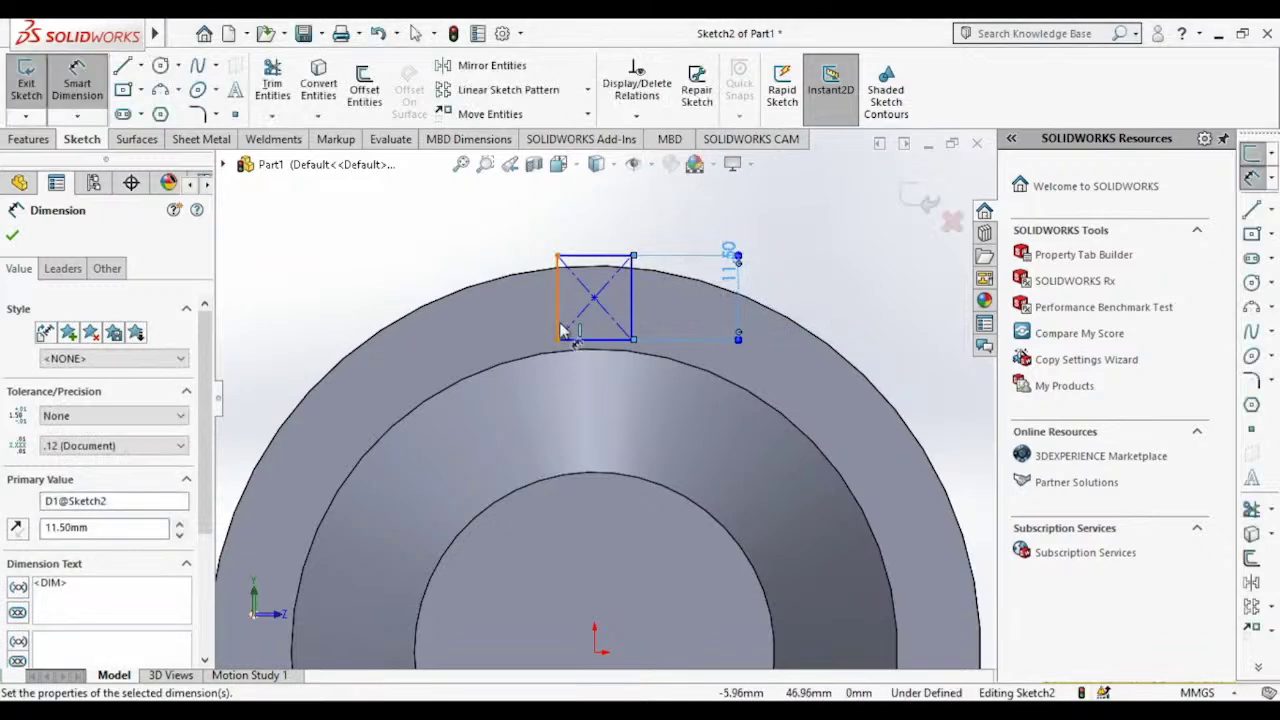
scroll(565, 330, "up", 2)
scroll(663, 418, "down", 5)
scroll(663, 418, "down", 2)
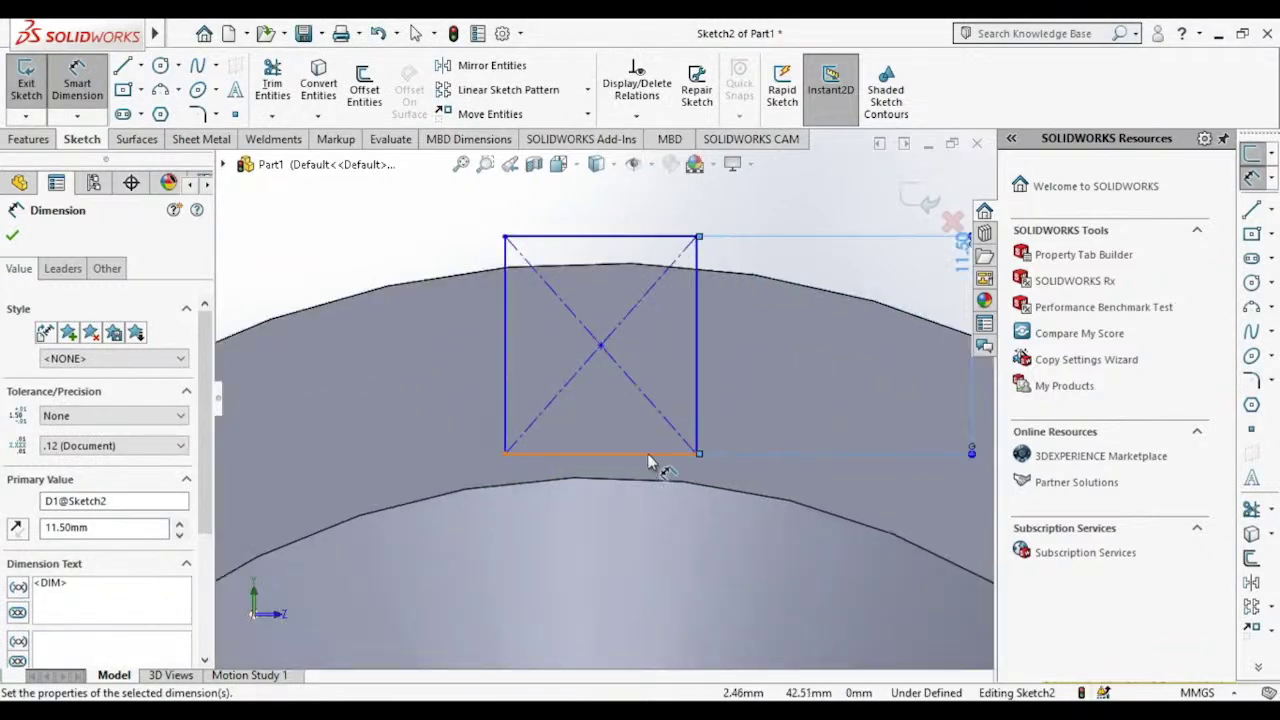
Step: Dimension the rectangle's bottom edge to a 10 mm width
left_click(647, 453)
left_click(658, 517)
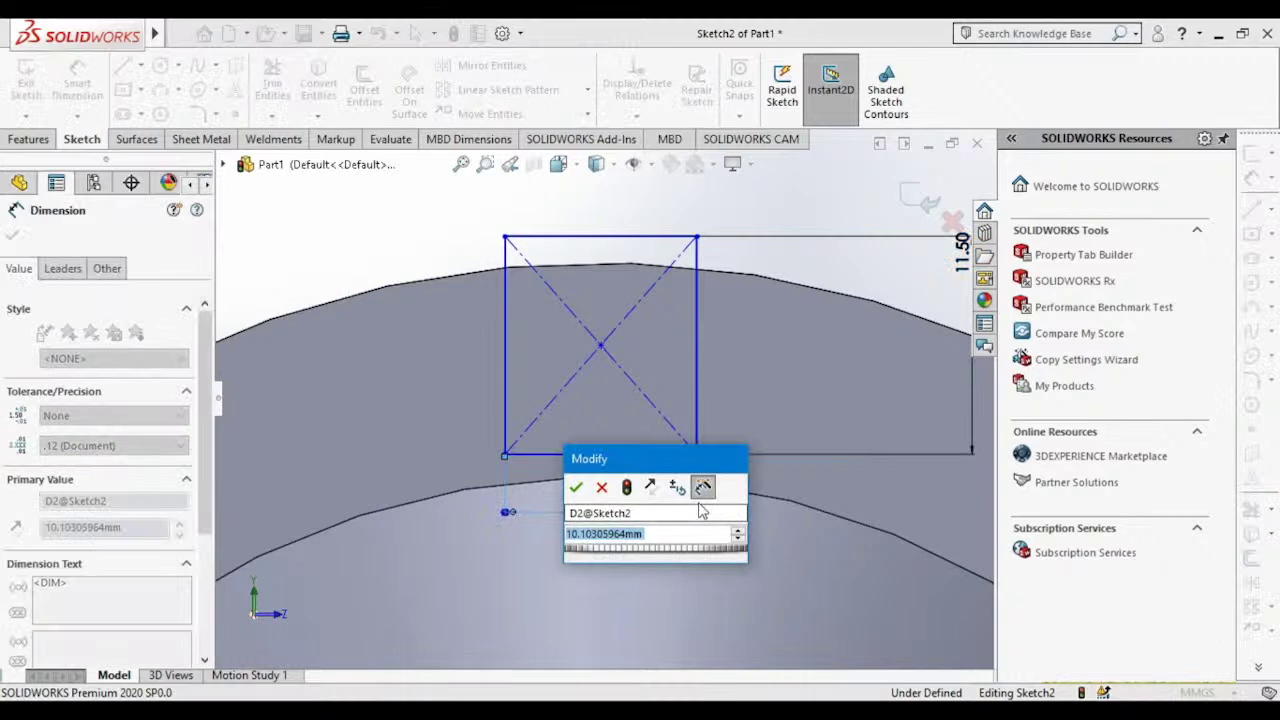
type("10")
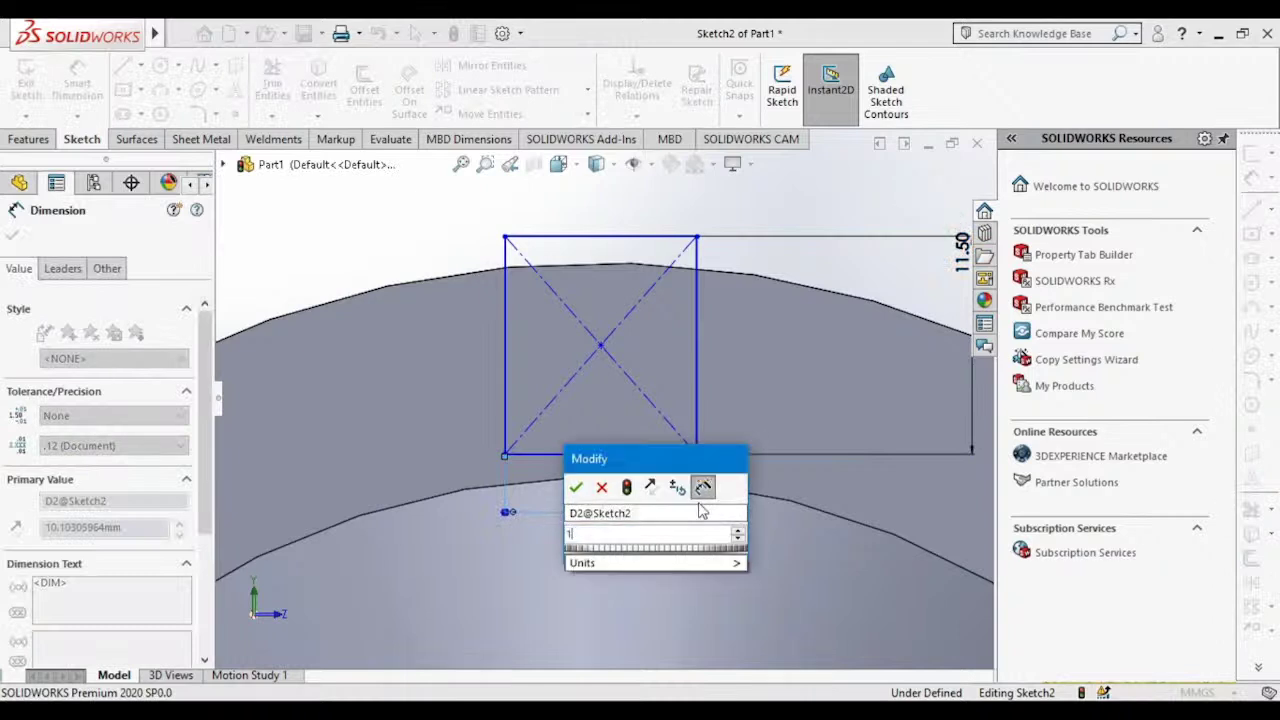
key("Return")
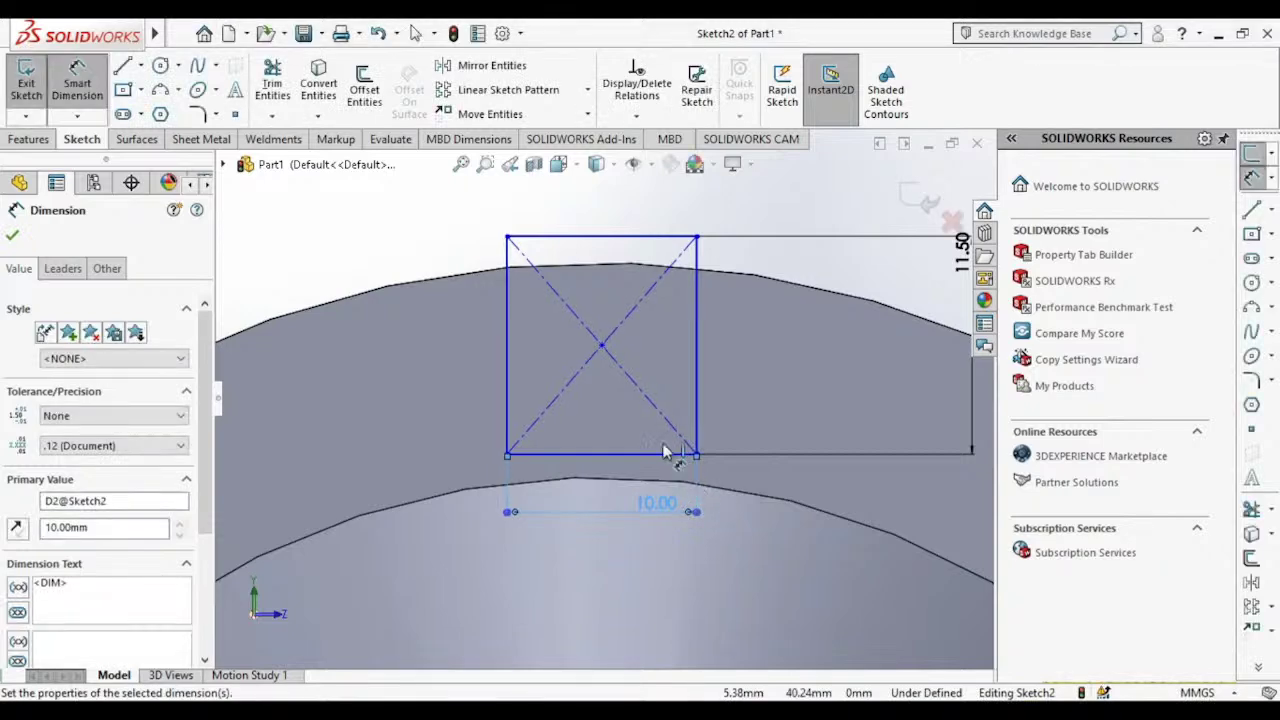
scroll(590, 424, "down", 1)
scroll(600, 434, "up", 1)
scroll(608, 428, "up", 2)
scroll(608, 428, "down", 1)
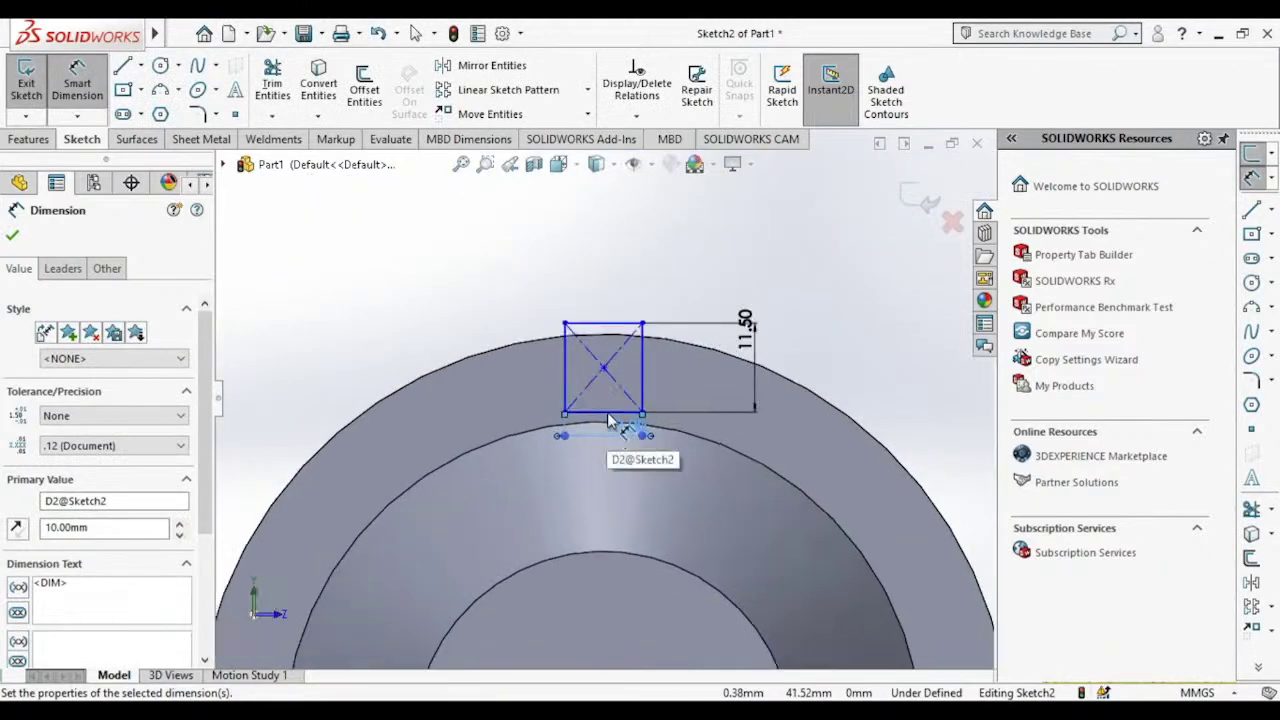
left_click(12, 236)
Step: Extruded-cut the rectangle Through All - Both to notch the rim
left_click(28, 139)
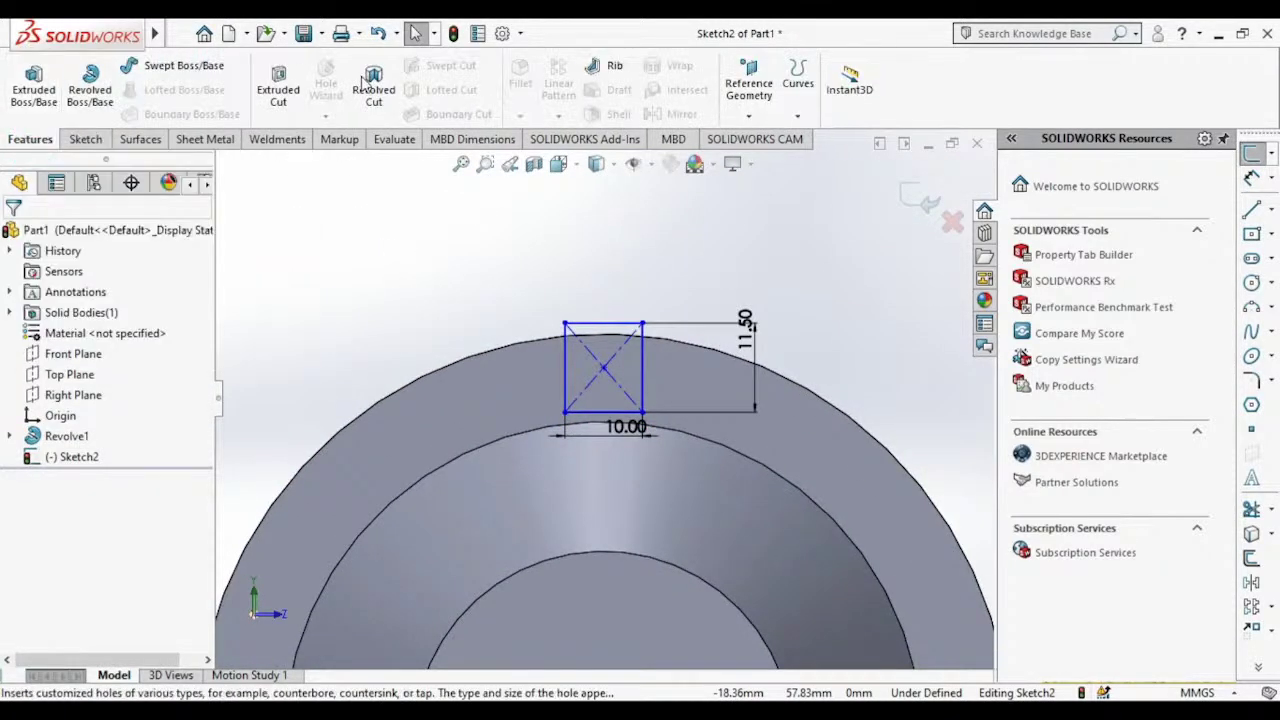
left_click(276, 95)
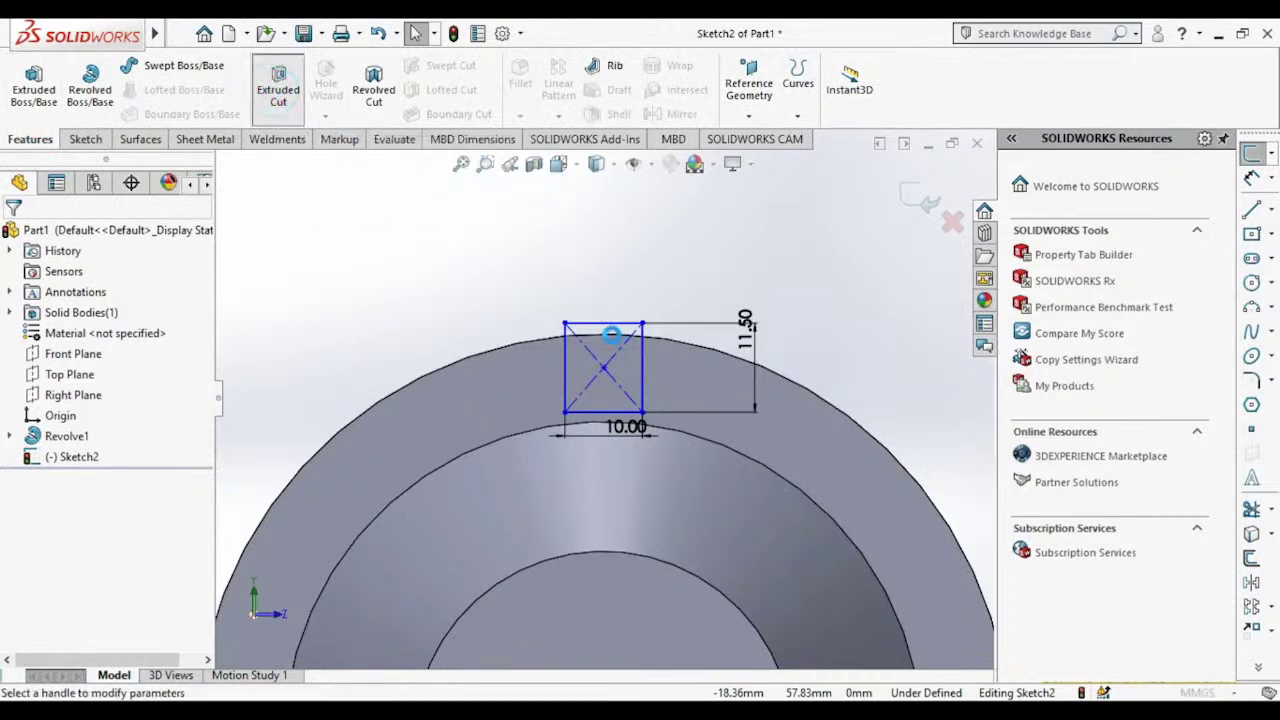
left_click(110, 348)
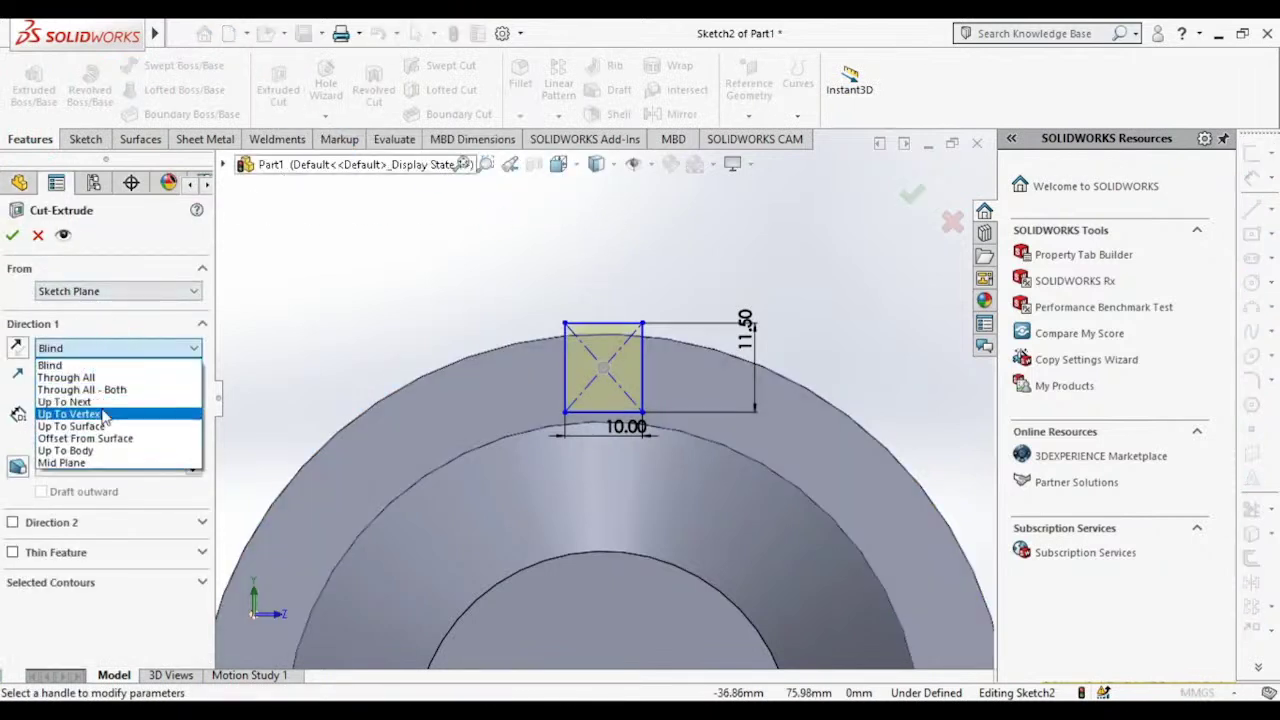
left_click(60, 391)
left_click(15, 236)
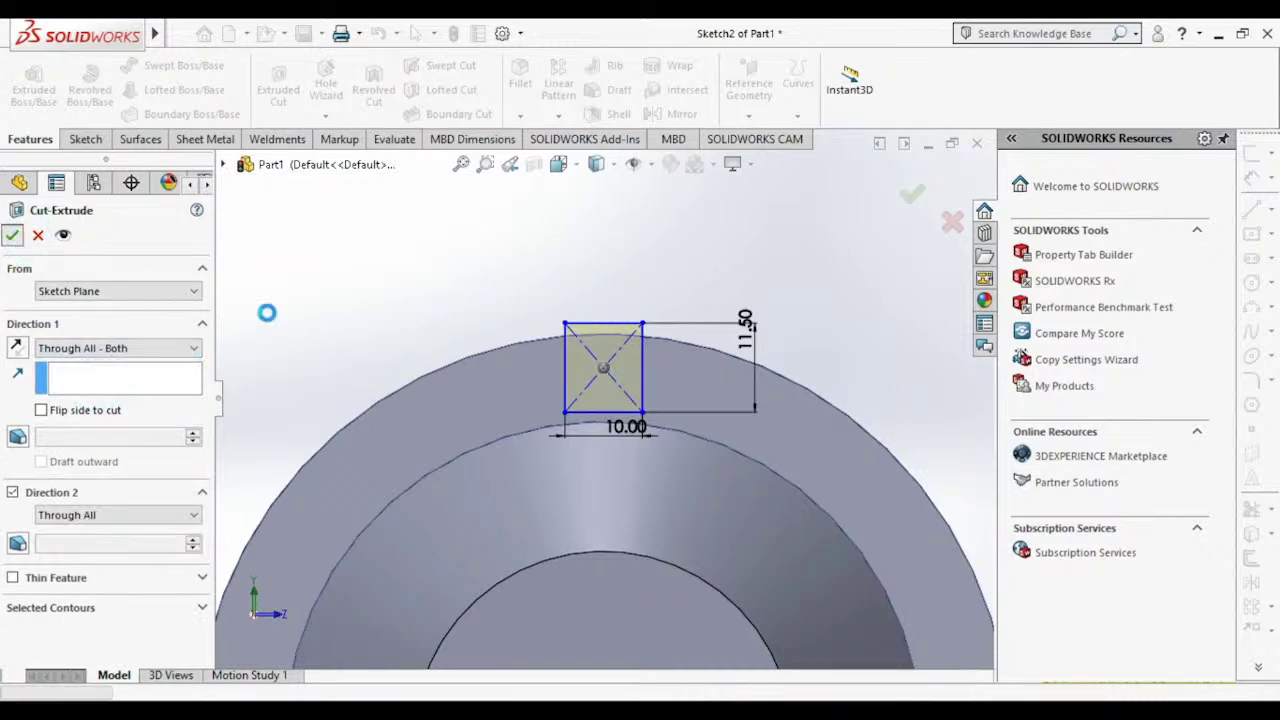
mouse_move(548, 374)
middle_mouse_down()
mouse_move(510, 482)
mouse_move(597, 483)
middle_mouse_up()
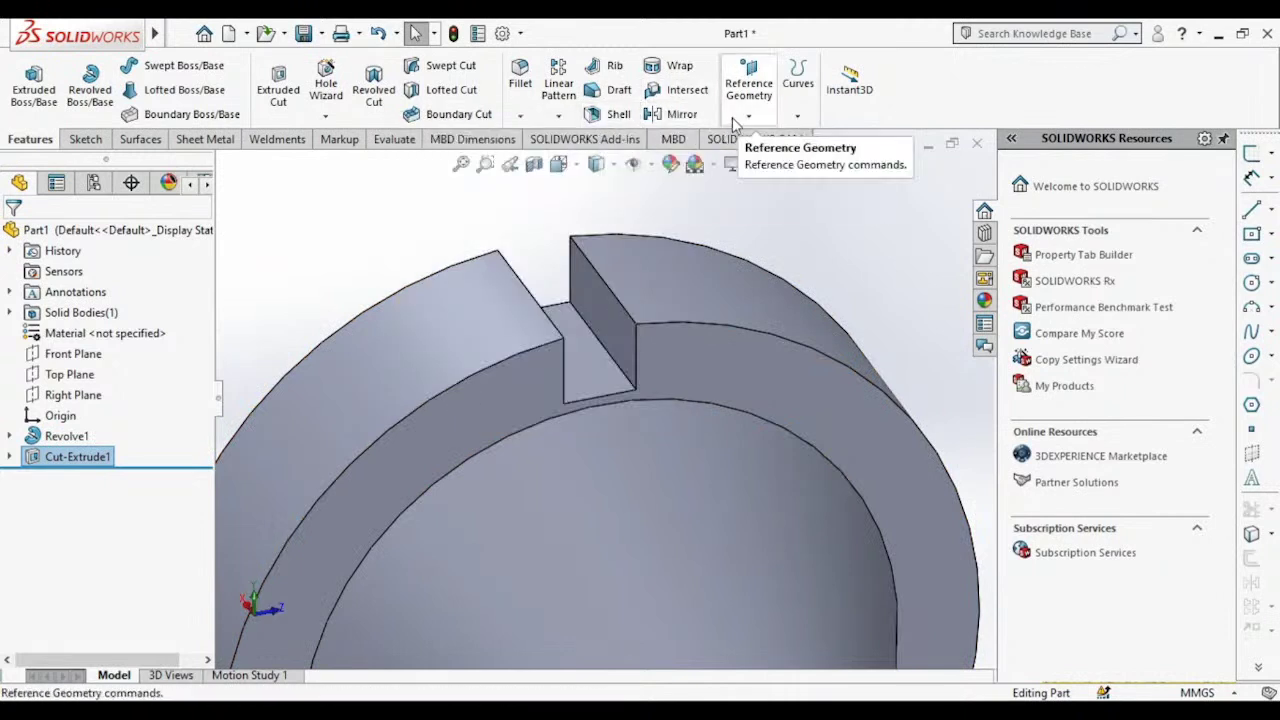
Step: Start a Circular Pattern using the rim face as its axis
left_click(558, 116)
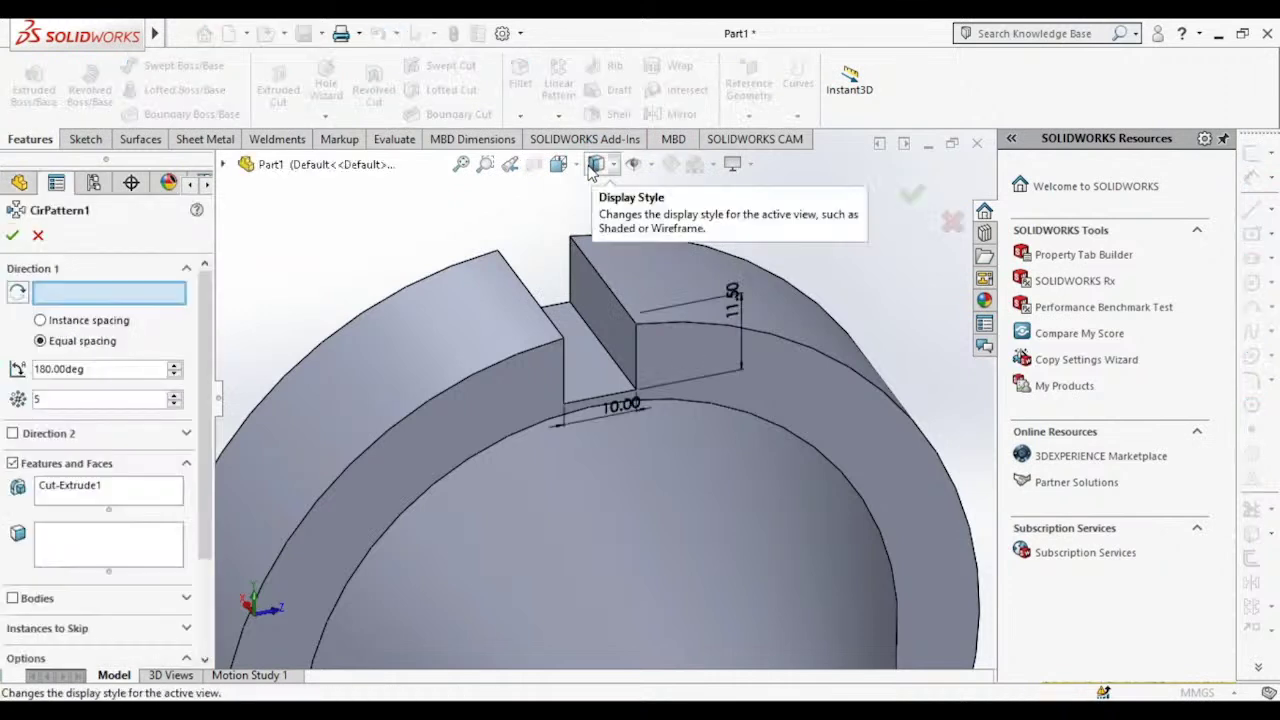
left_click(490, 408)
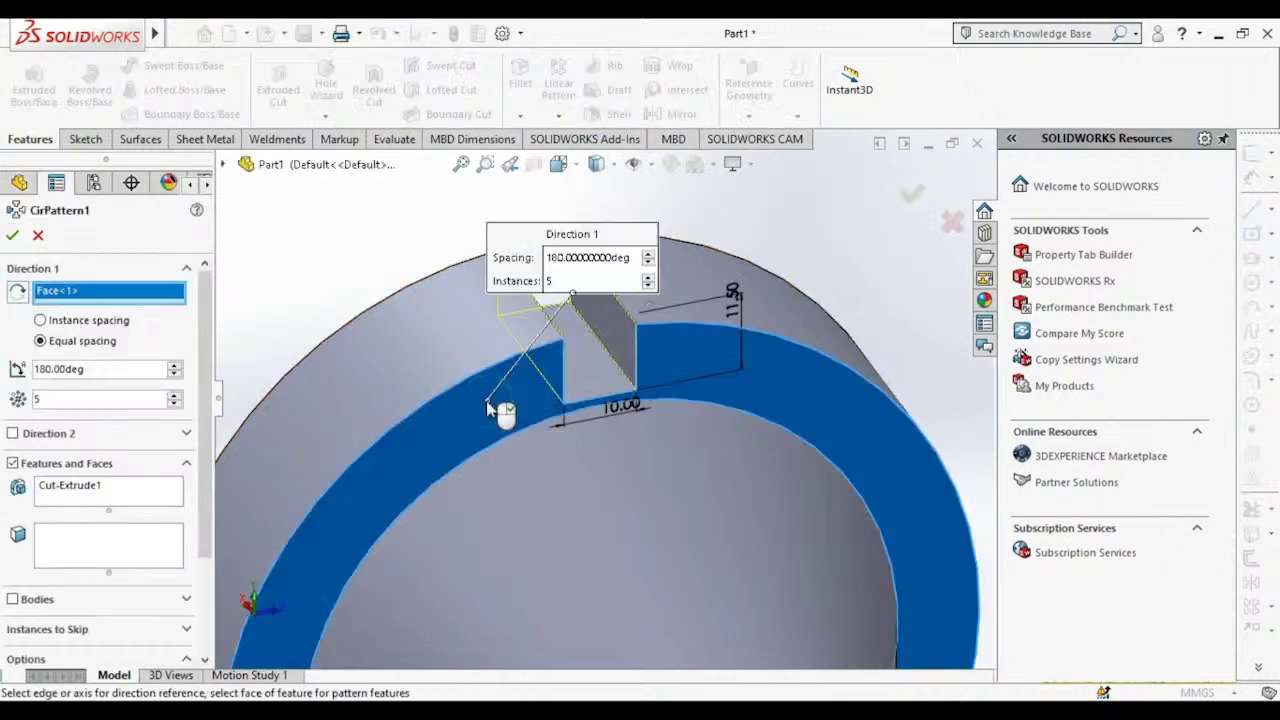
right_click(95, 300)
left_click(137, 328)
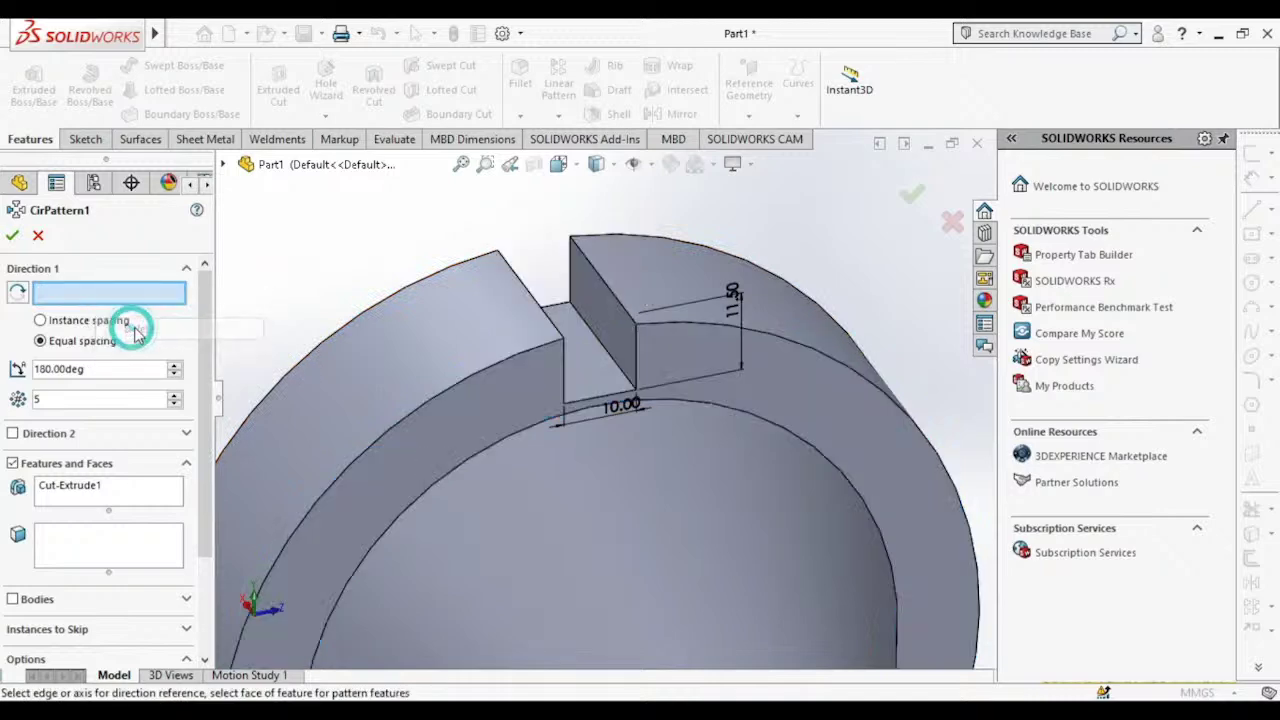
mouse_move(137, 328)
middle_mouse_down()
mouse_move(398, 303)
mouse_move(437, 428)
mouse_move(475, 357)
mouse_move(346, 274)
mouse_move(346, 289)
middle_mouse_up()
left_click(437, 428)
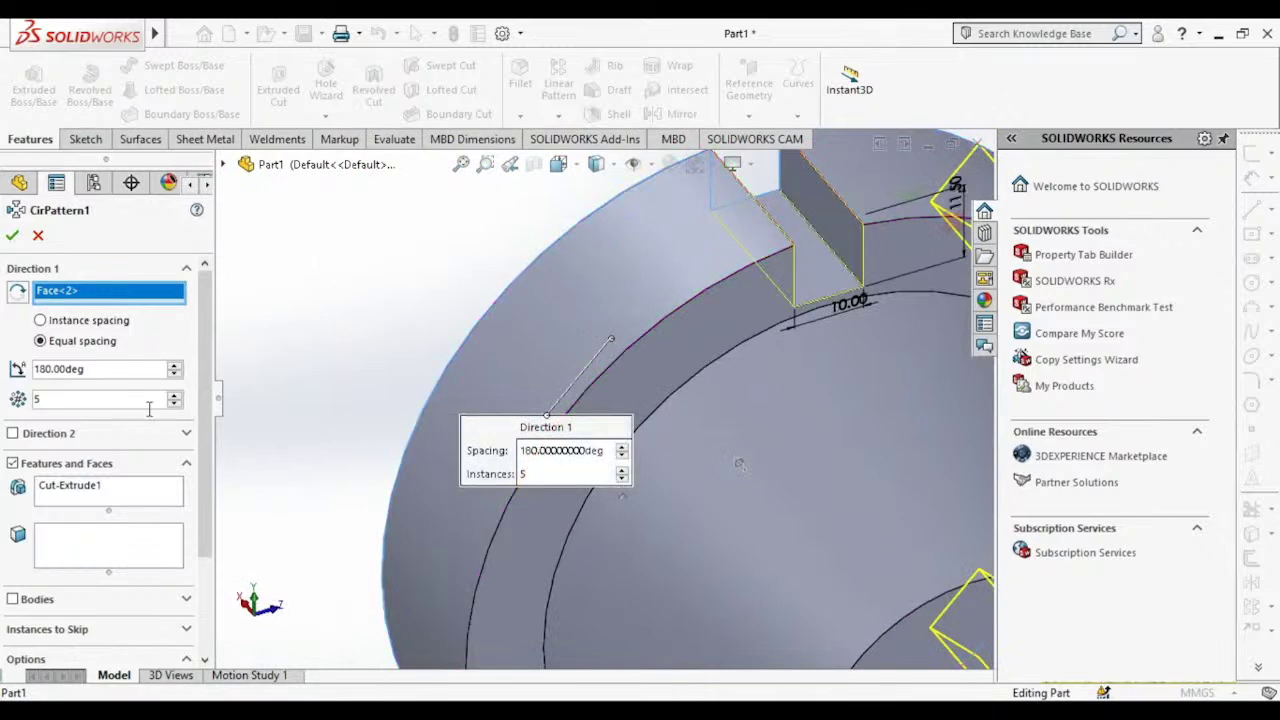
key("f")
mouse_move(720, 440)
middle_mouse_down()
mouse_move(742, 412)
mouse_move(760, 418)
middle_mouse_up()
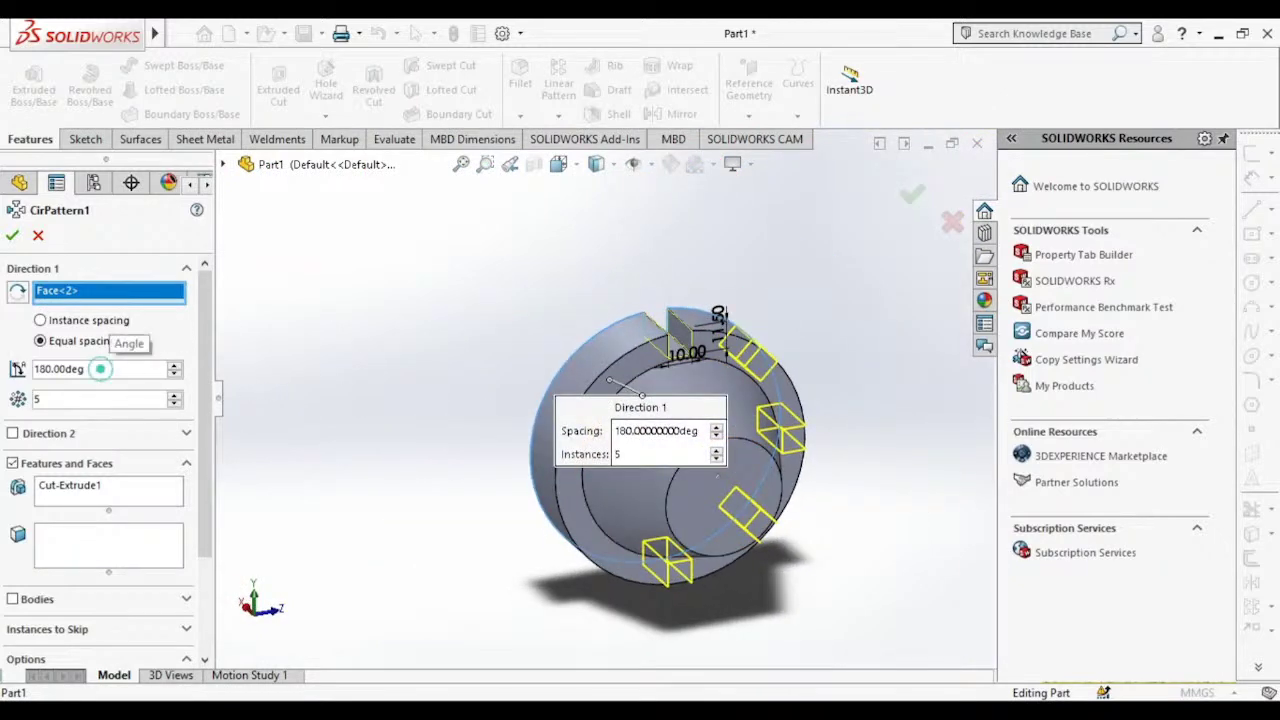
Step: Set a 360° total angle and raise the notch count, trying up to 28 instances
type("36")
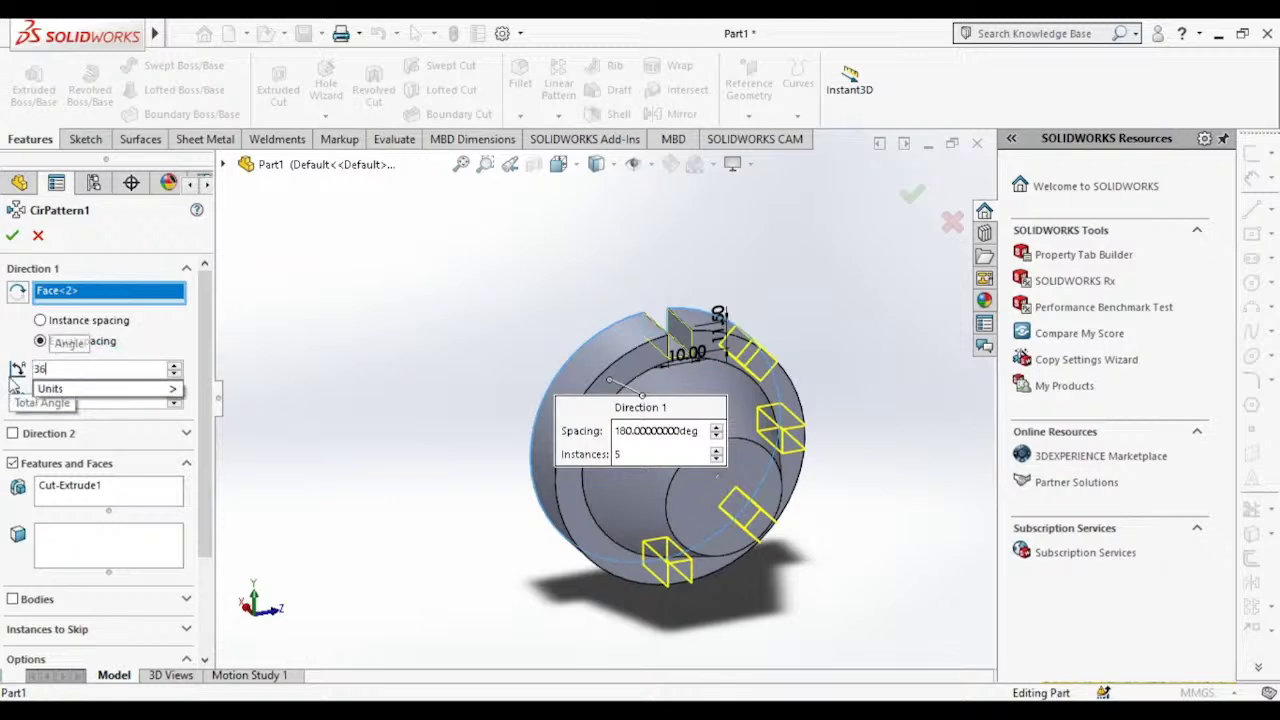
type("0")
key("Return")
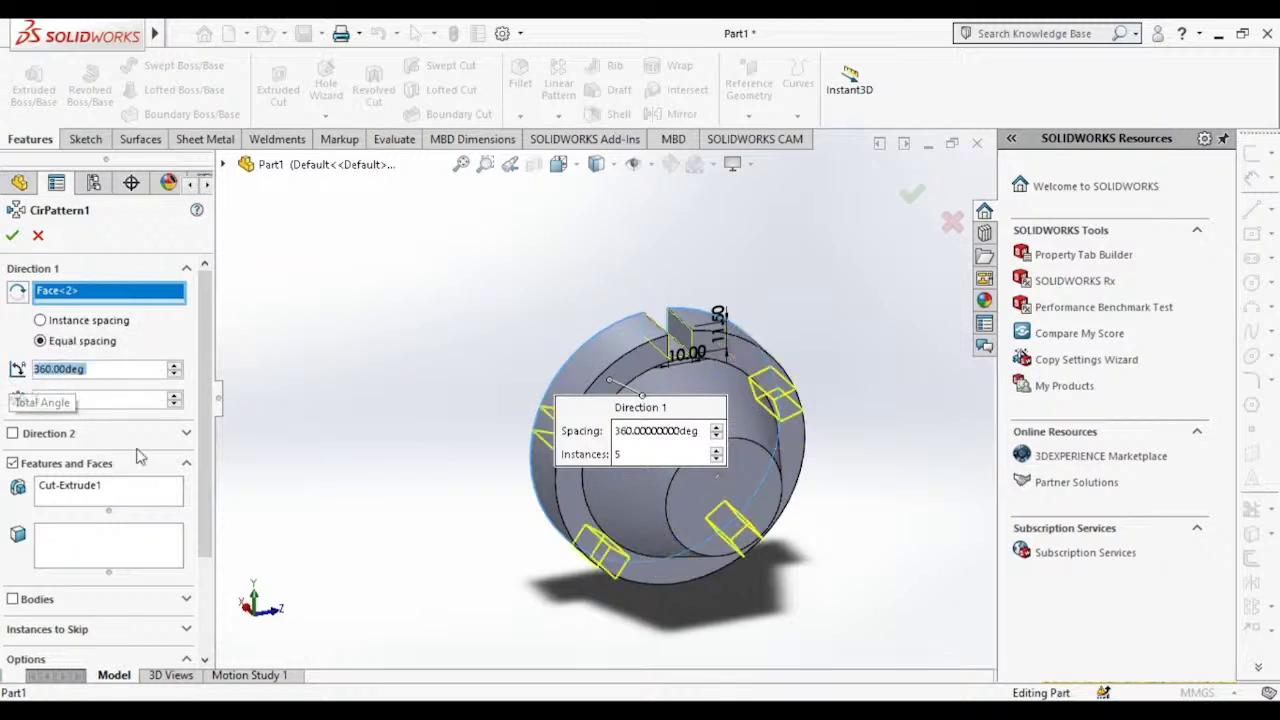
left_click(132, 404)
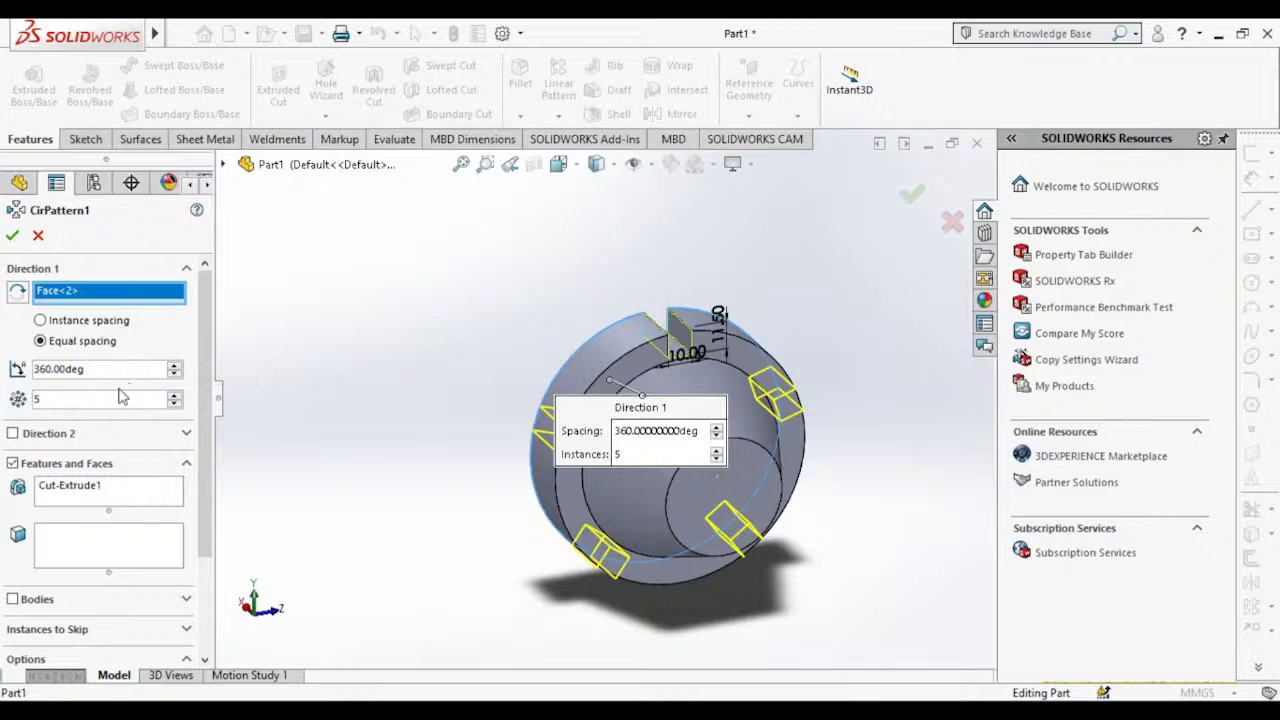
left_click(175, 395)
left_click(175, 395)
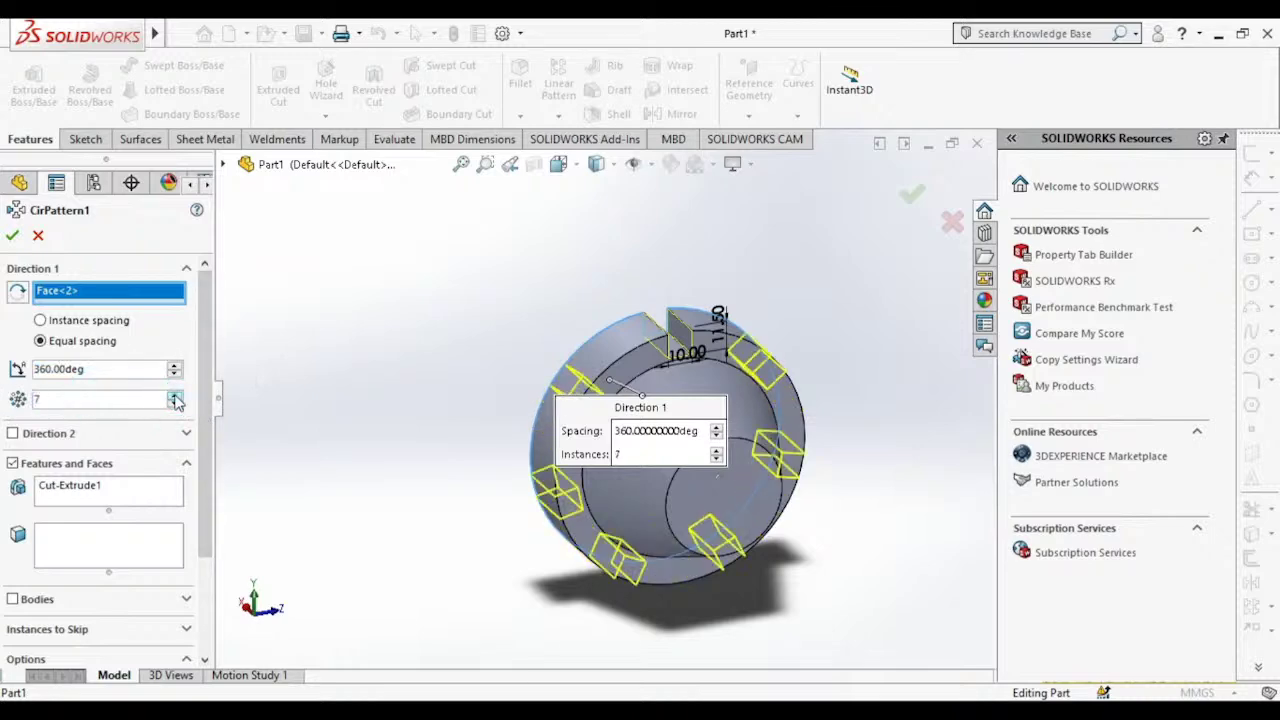
left_click(175, 398)
left_click(175, 398)
left_click(175, 398)
left_click(175, 398)
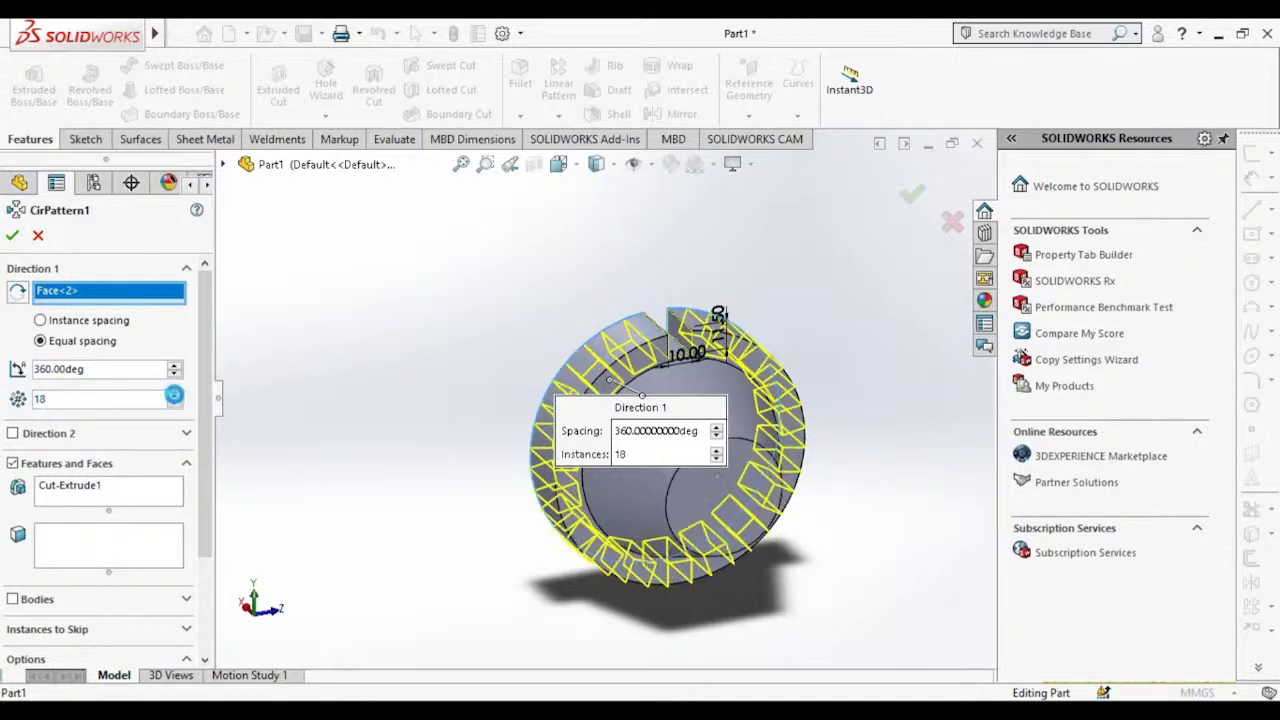
left_click(175, 398)
left_click(175, 398)
left_click(175, 398)
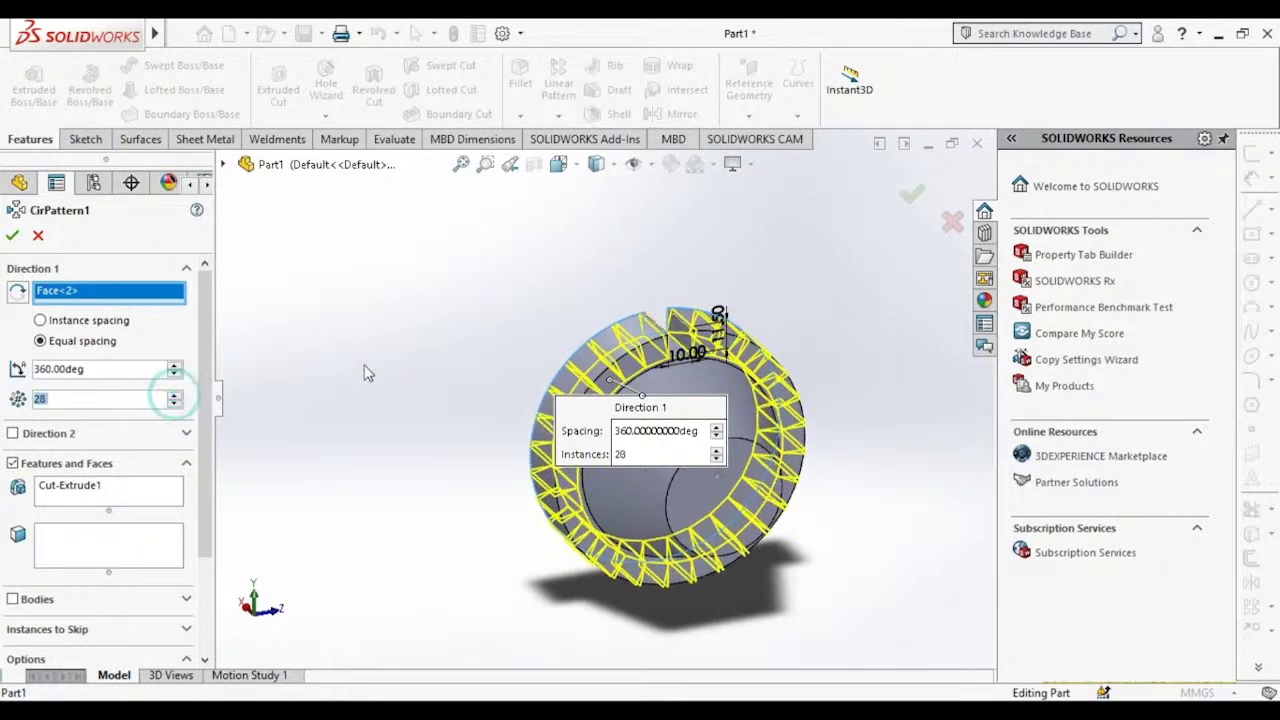
scroll(645, 374, "up", 5)
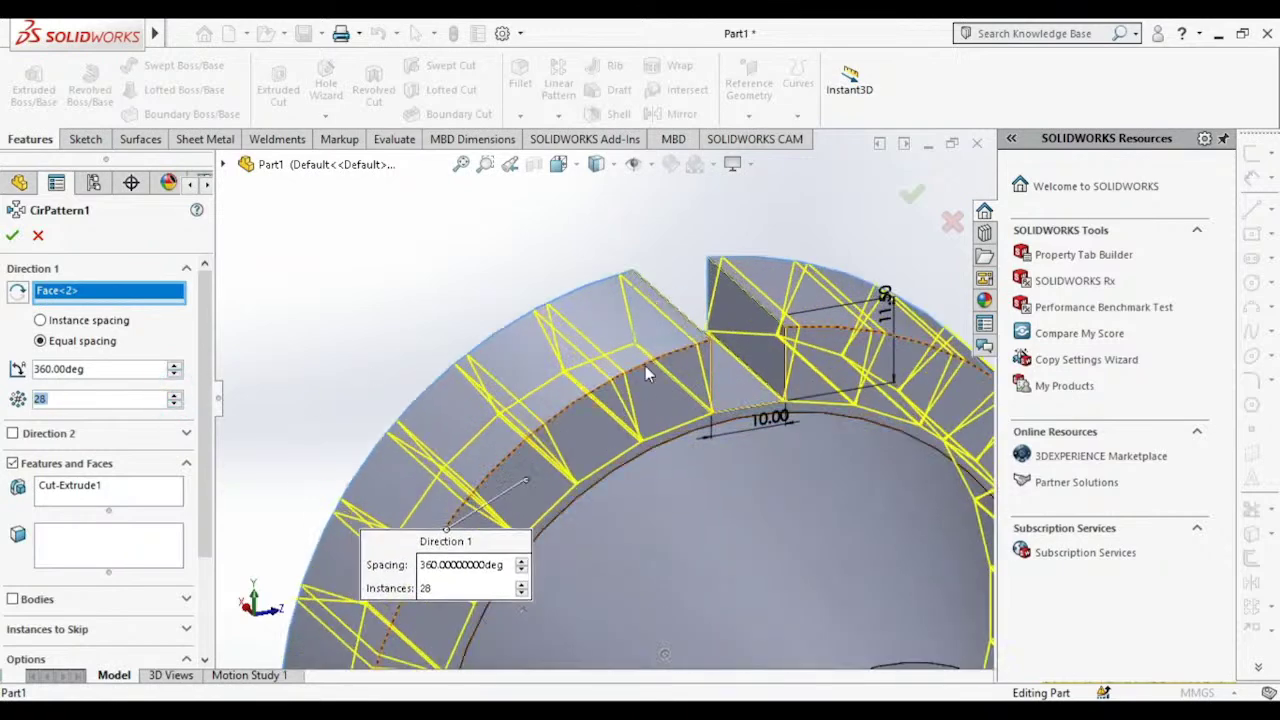
scroll(645, 374, "up", 2)
mouse_move(533, 337)
middle_mouse_down()
mouse_move(502, 293)
mouse_move(325, 335)
middle_mouse_up()
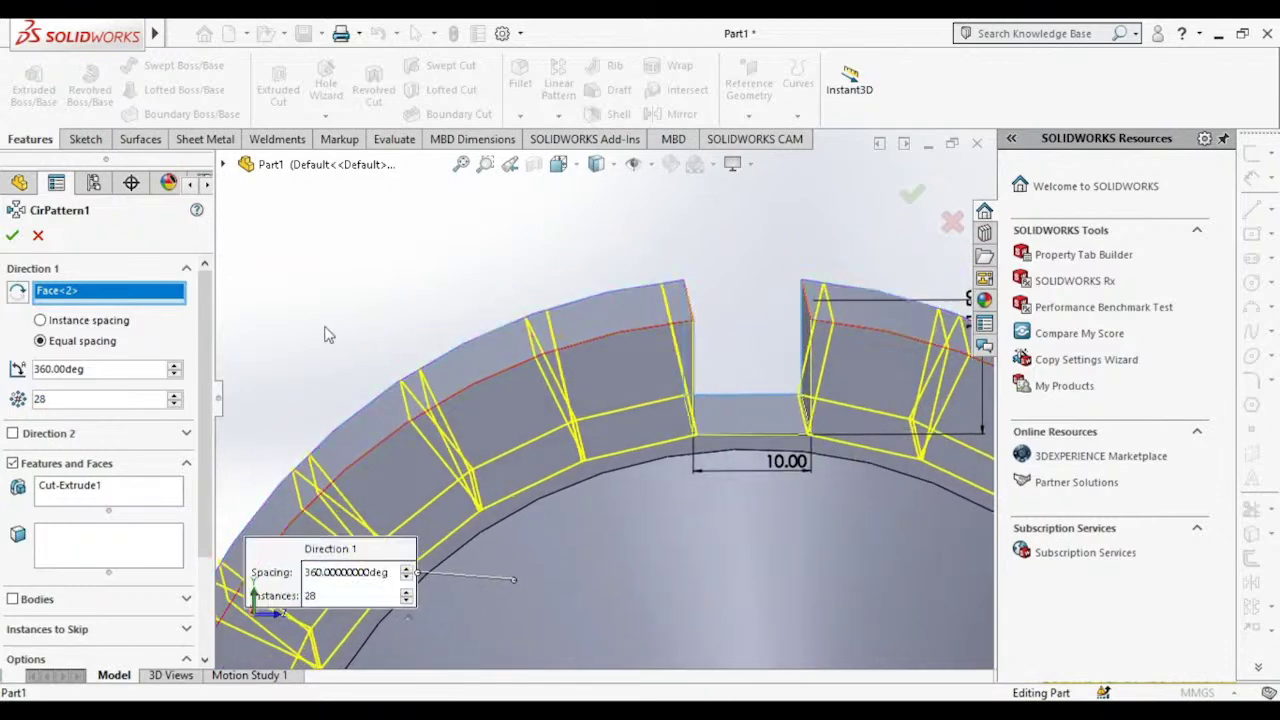
Step: Adjust the count through 25 and 26 down to 22 notches and accept the pattern
left_click(173, 404)
left_click(173, 404)
left_click(173, 404)
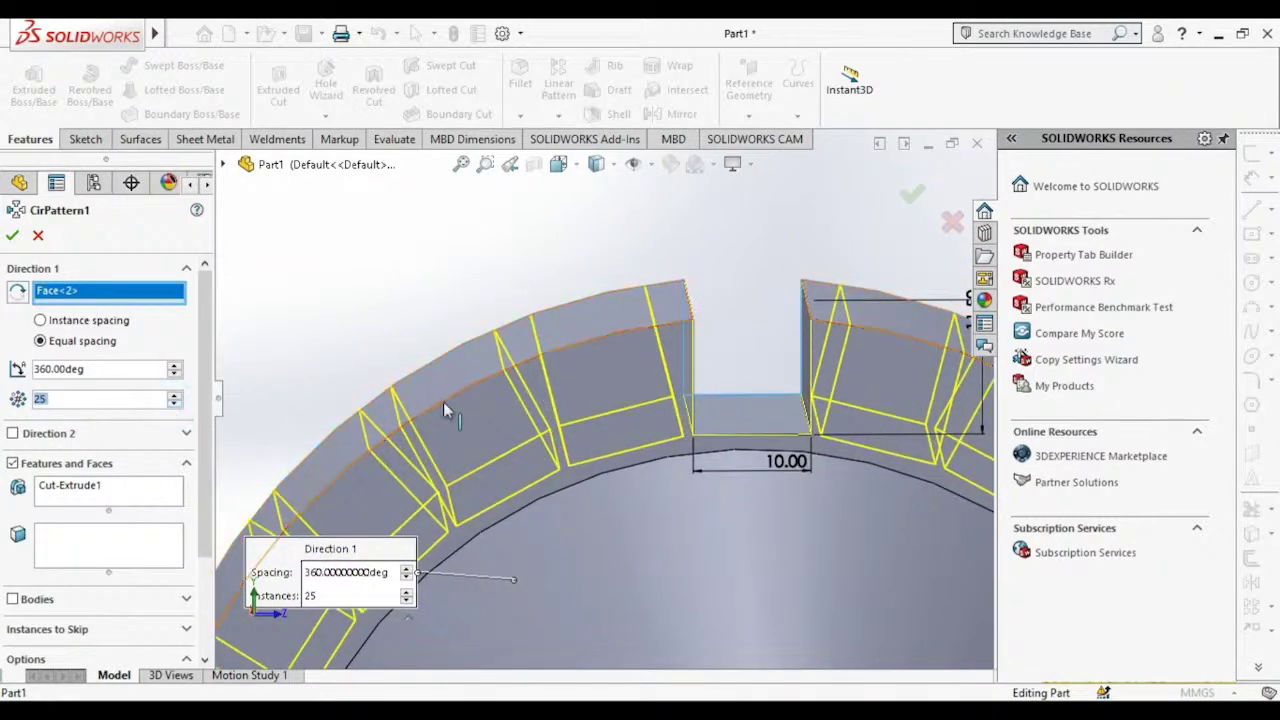
mouse_move(443, 402)
middle_mouse_down()
mouse_move(463, 371)
mouse_move(452, 418)
mouse_move(445, 400)
mouse_move(495, 341)
mouse_move(440, 346)
mouse_move(411, 374)
mouse_move(463, 420)
mouse_move(445, 405)
middle_mouse_up()
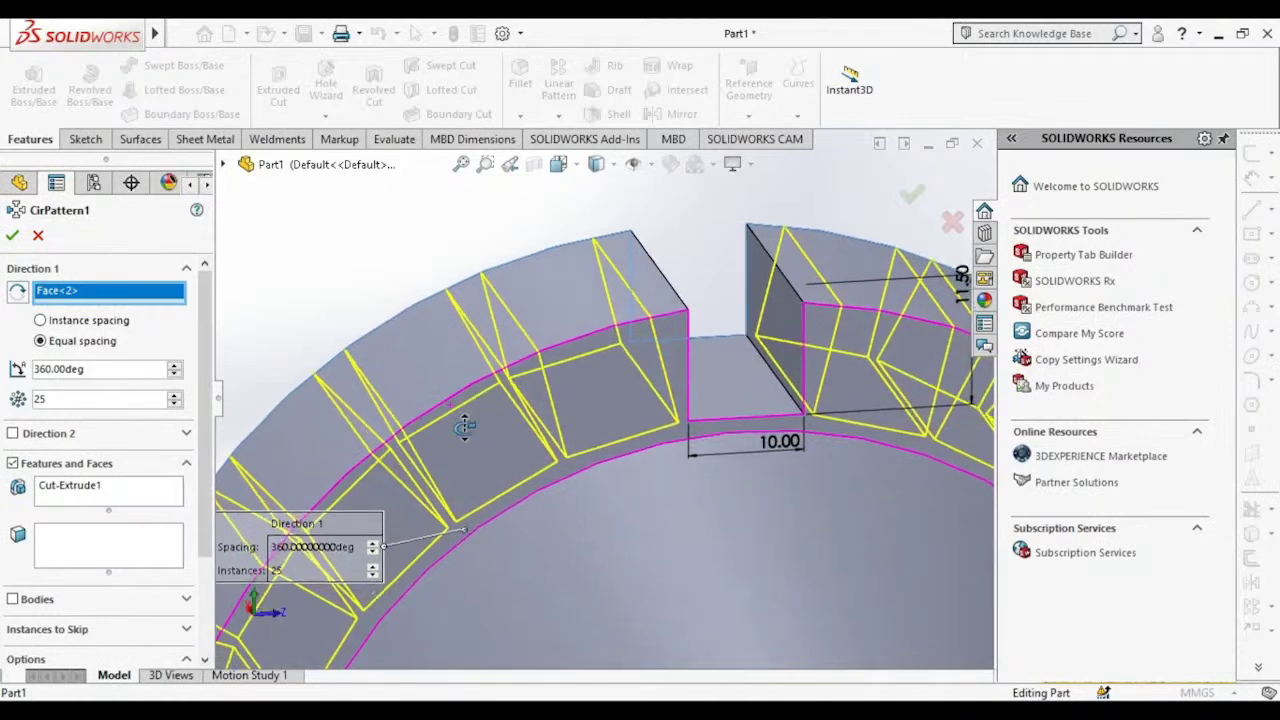
left_click(175, 394)
mouse_move(557, 443)
middle_mouse_down()
mouse_move(527, 388)
mouse_move(534, 371)
middle_mouse_up()
left_click(174, 404)
left_click(174, 404)
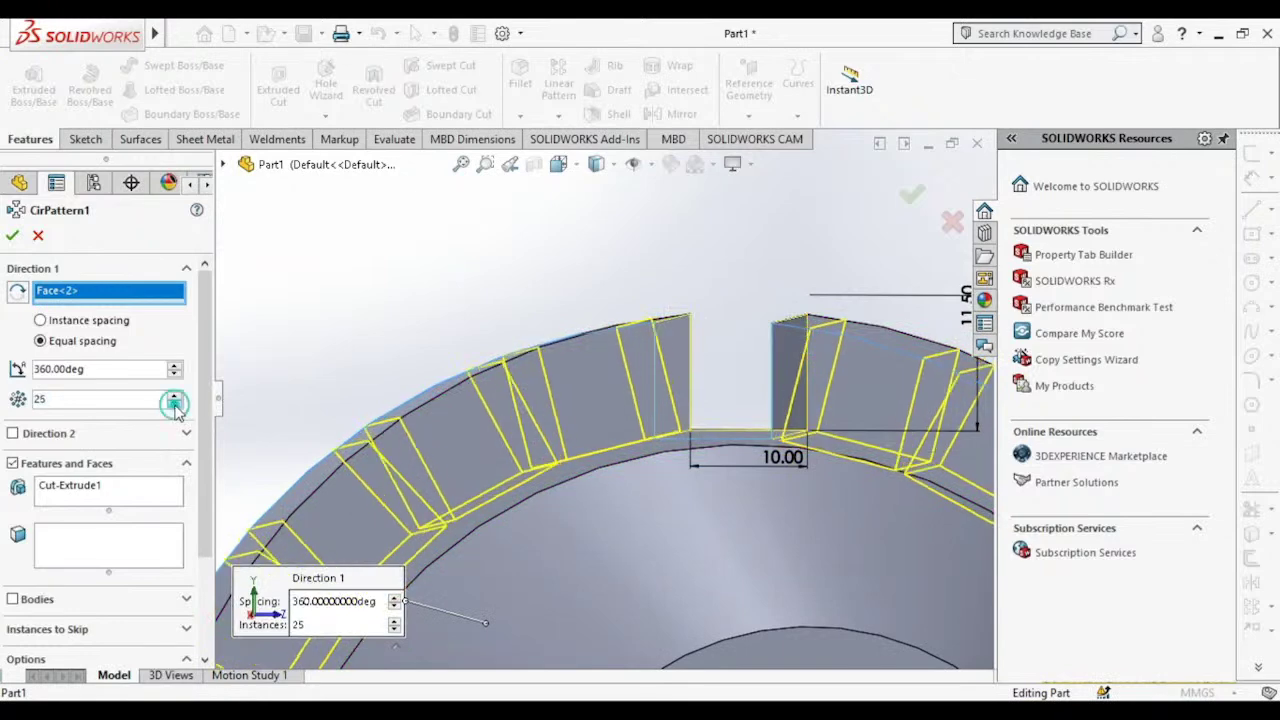
left_click(174, 404)
left_click(174, 404)
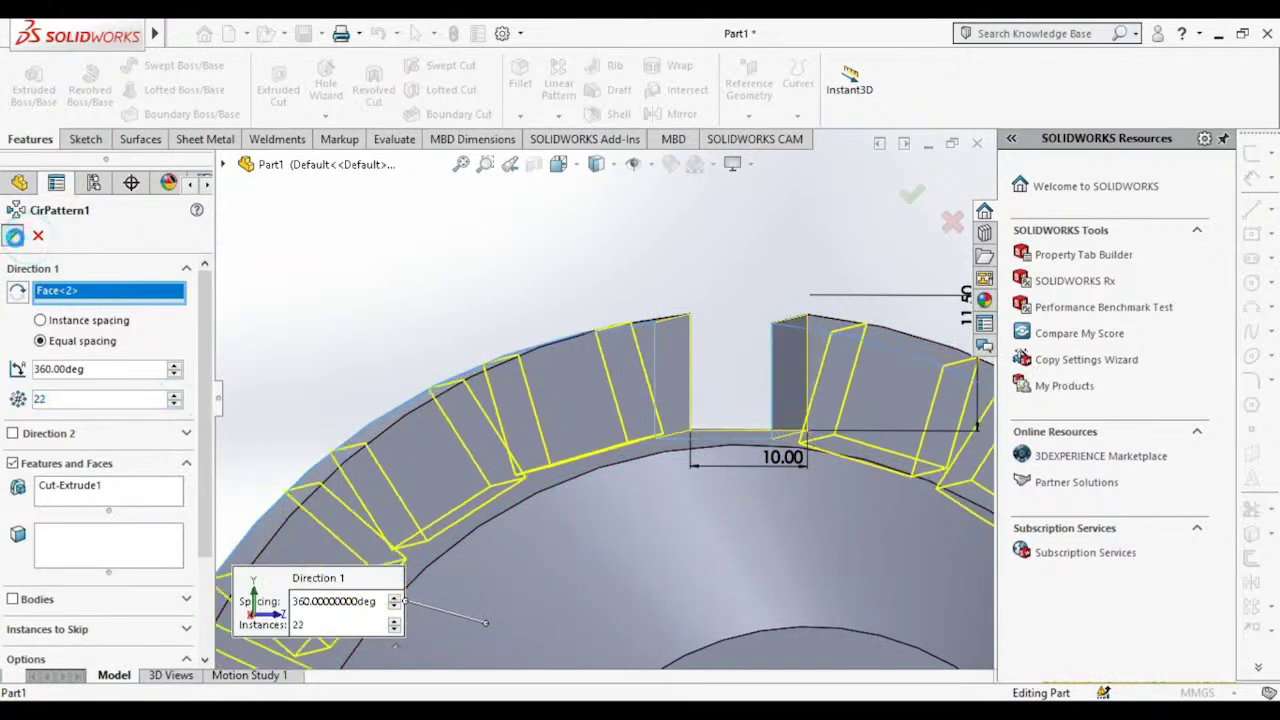
left_click(14, 236)
Step: Open Sketch3 on the ribbed end face and view it Normal To
scroll(495, 381, "up", 2)
scroll(493, 447, "up", 3)
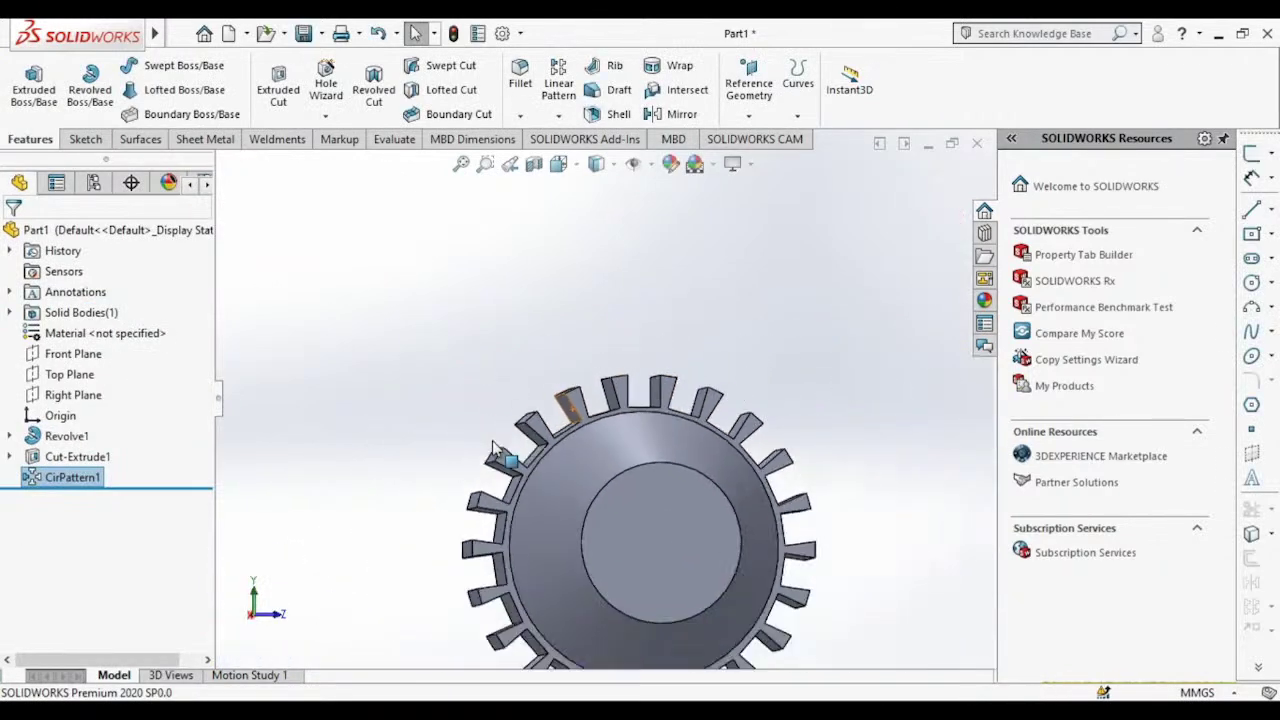
mouse_move(493, 447)
middle_mouse_down()
mouse_move(750, 442)
mouse_move(500, 400)
mouse_move(495, 440)
middle_mouse_up()
scroll(614, 421, "down", 2)
scroll(622, 381, "down", 3)
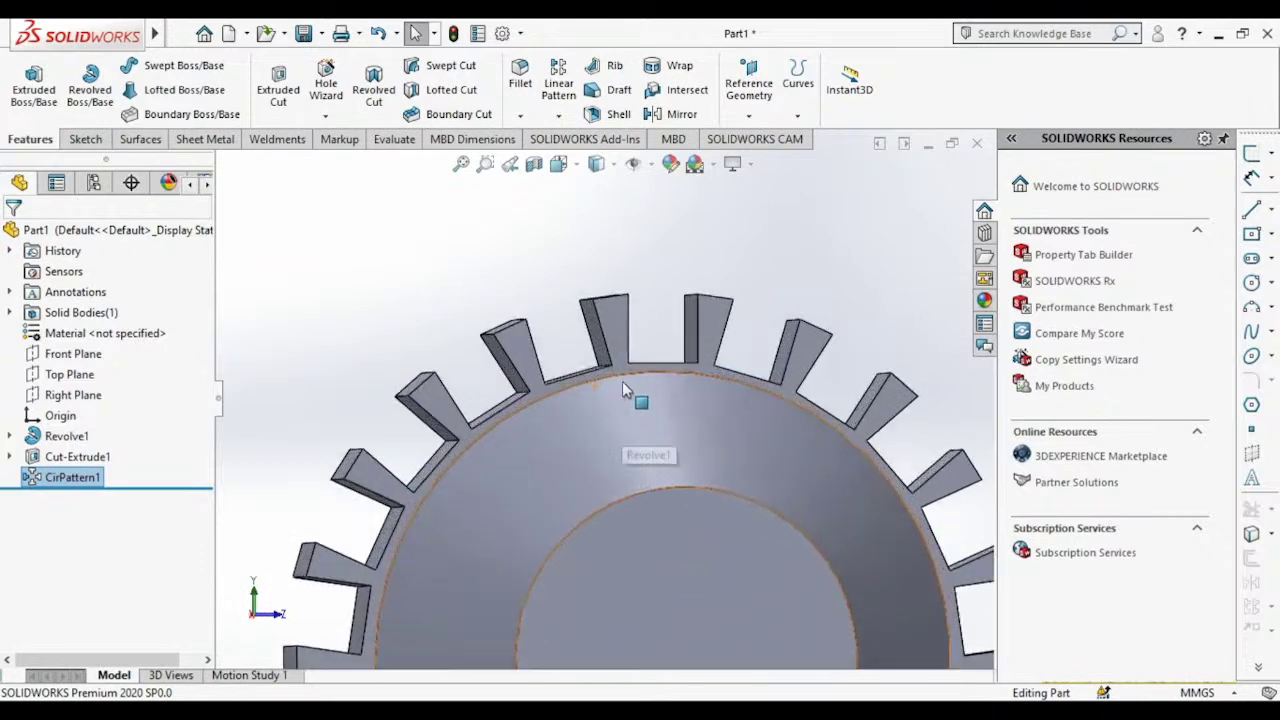
left_click(613, 329)
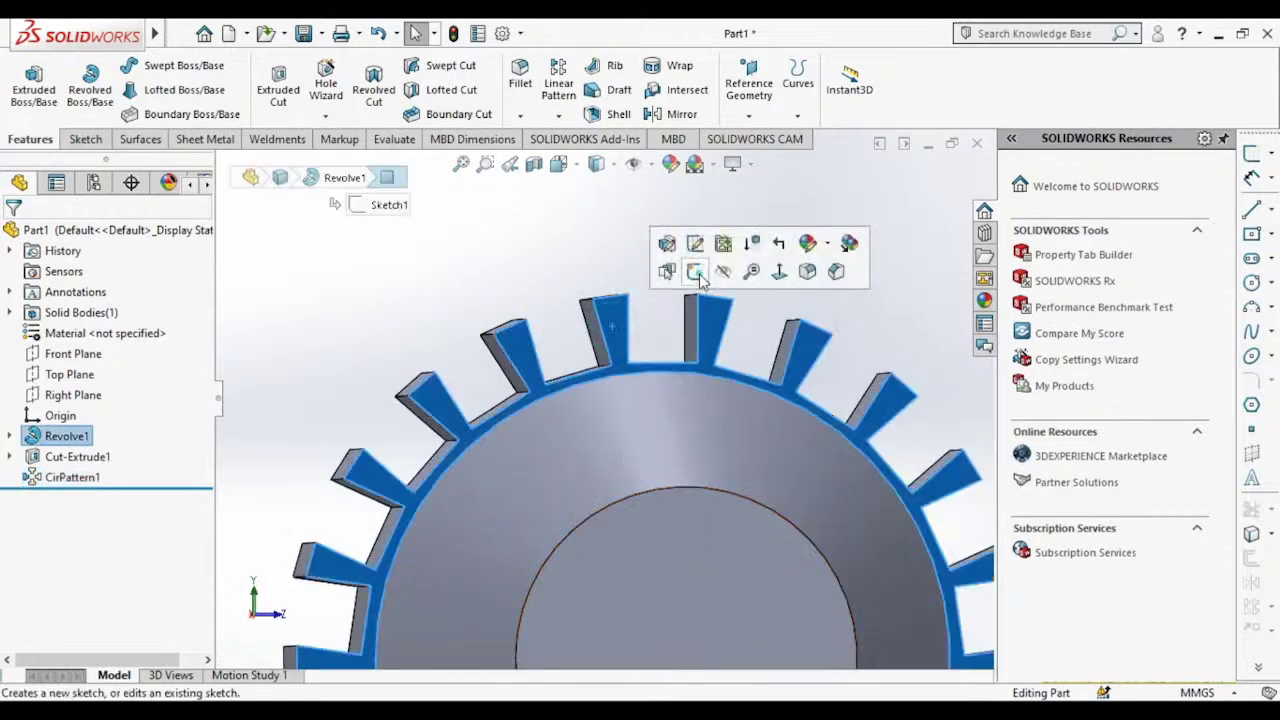
left_click(695, 271)
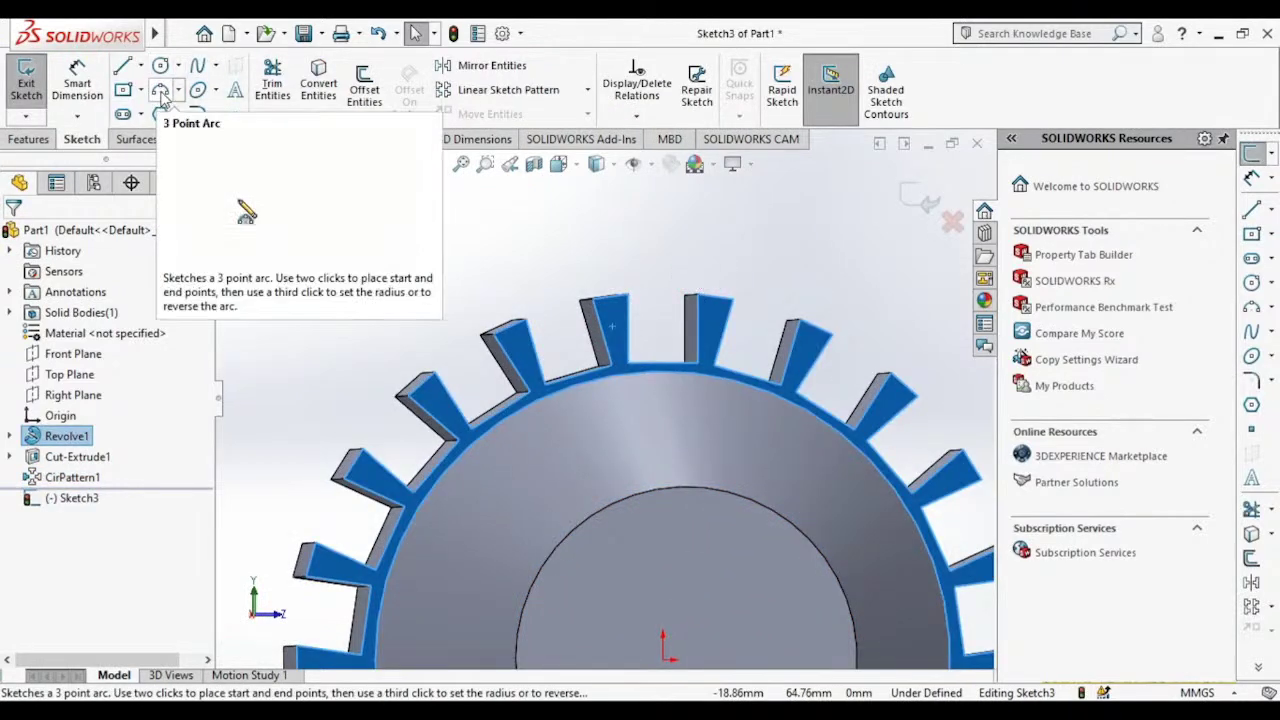
left_click(596, 163)
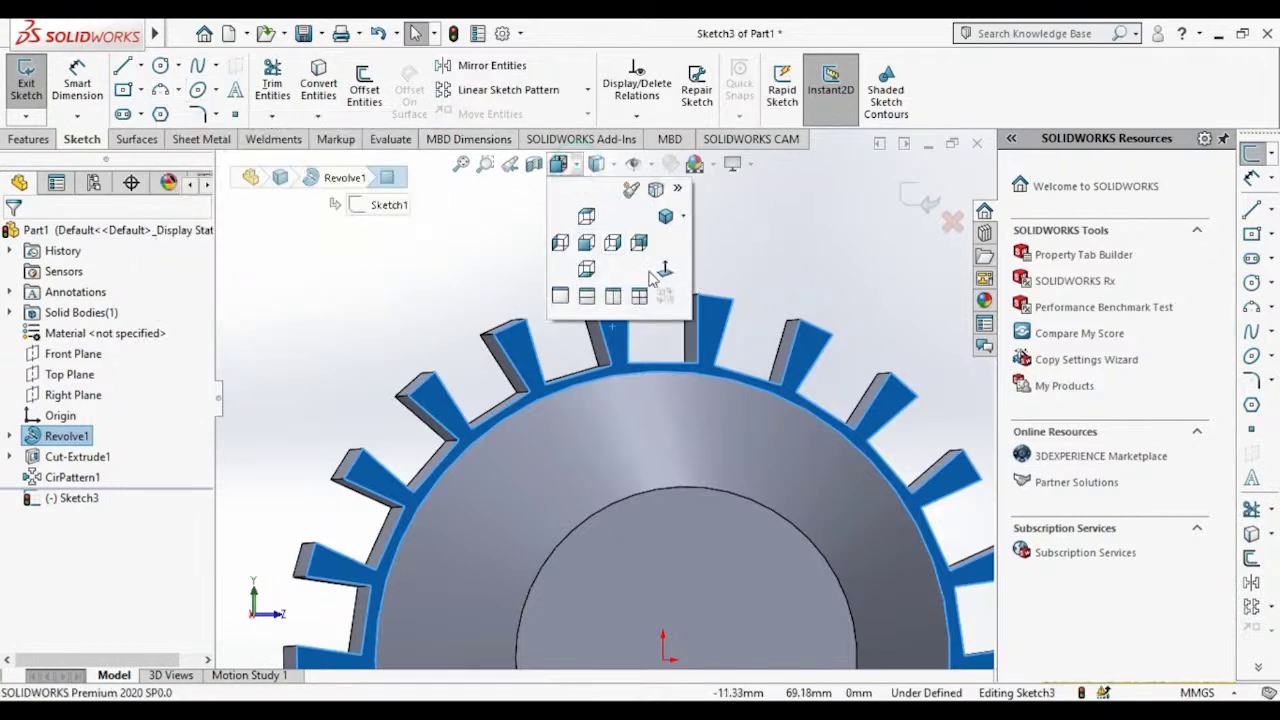
left_click(665, 268)
scroll(637, 500, "up", 2)
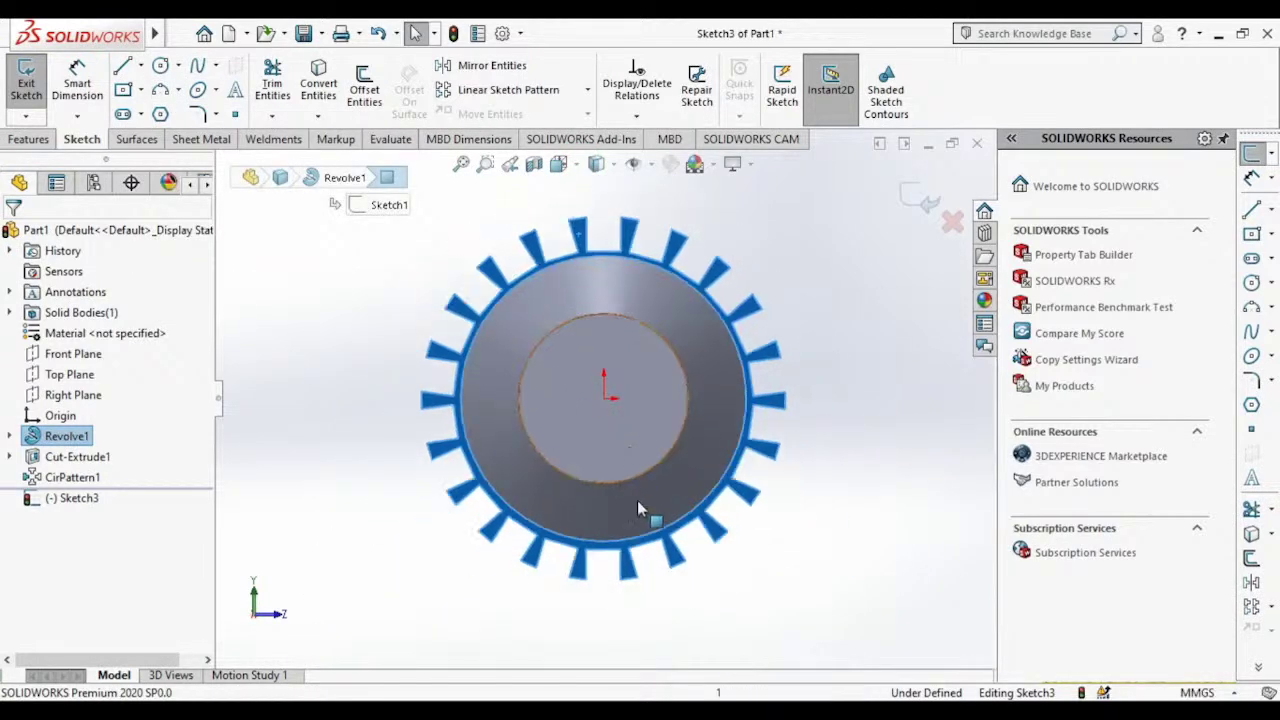
scroll(637, 500, "up", 1)
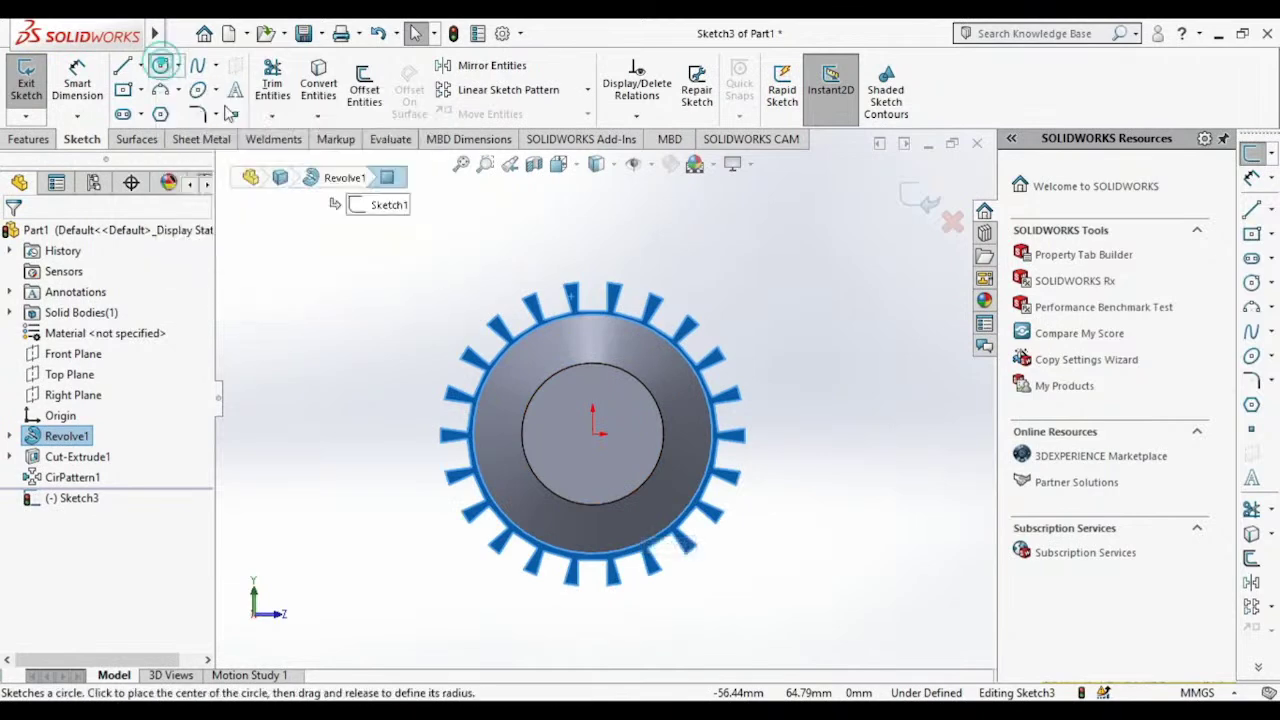
Step: Draw a large origin-centred circle outside the gear and an R45.56 circle at the rib bases
left_click(160, 65)
left_click(593, 435)
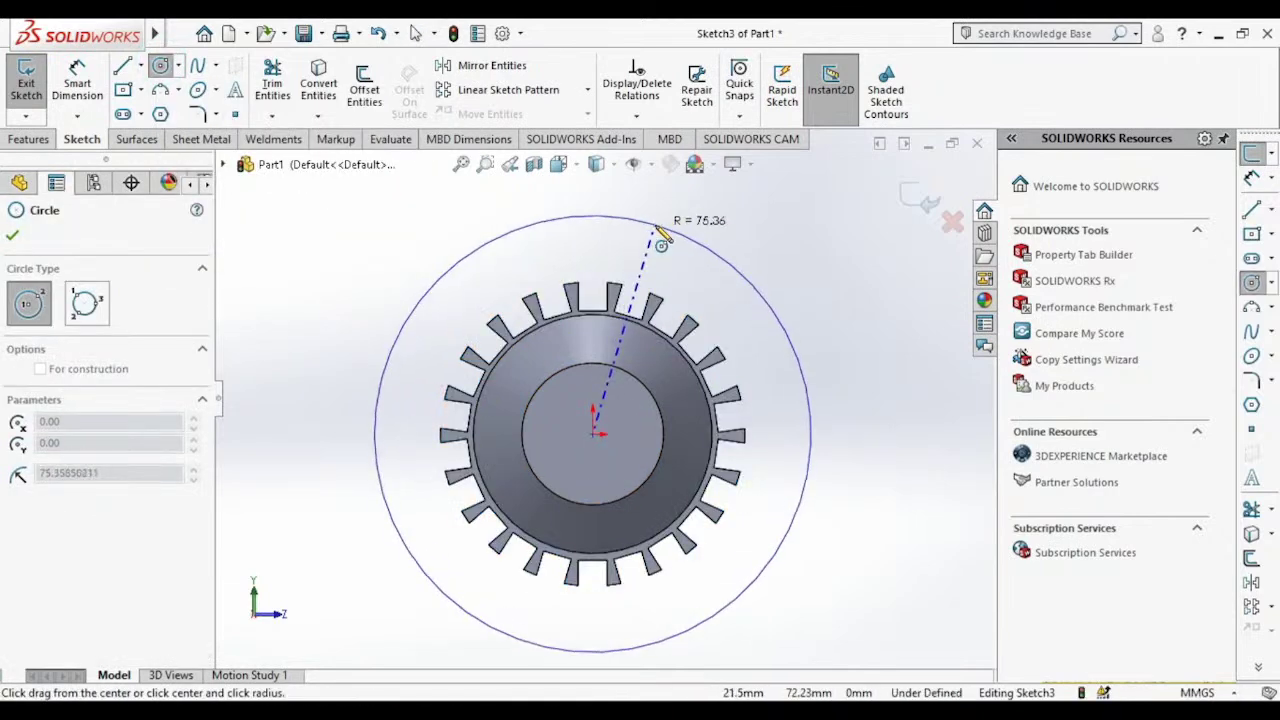
left_click(644, 225)
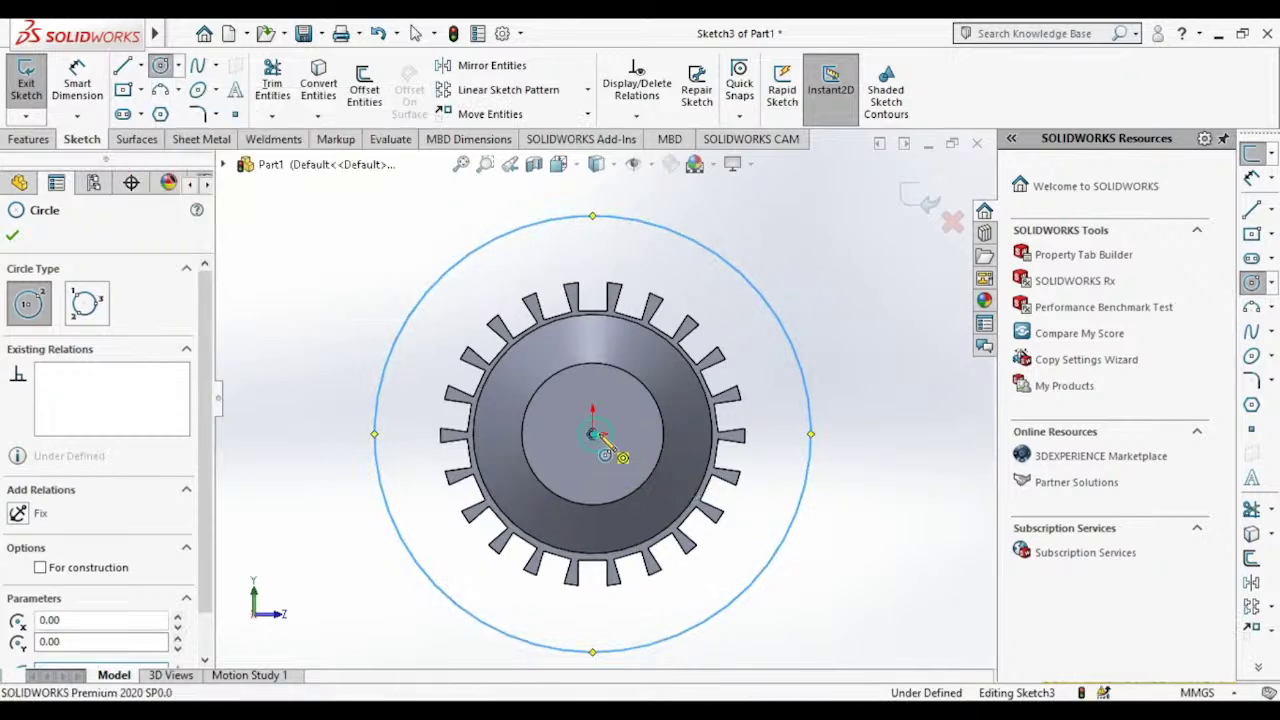
left_click(593, 434)
scroll(635, 340, "down", 3)
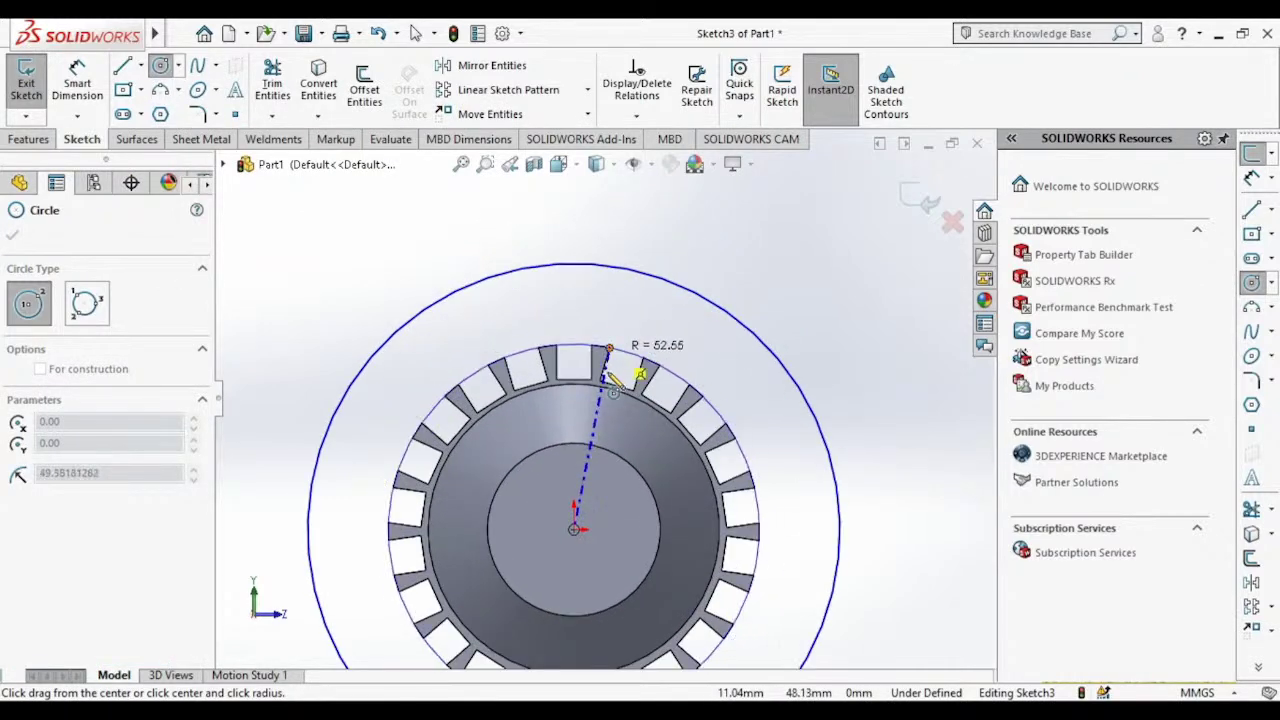
scroll(615, 355, "down", 3)
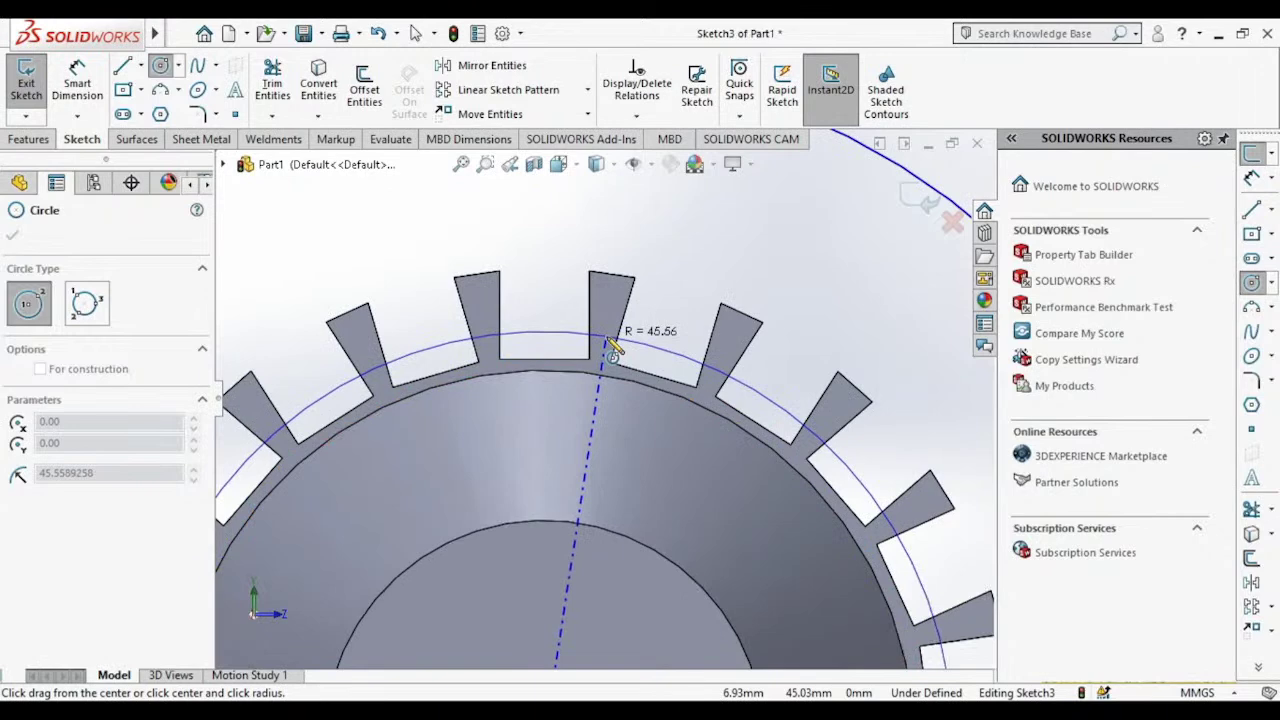
left_click(612, 348)
scroll(612, 348, "up", 2)
scroll(650, 380, "down", 2)
scroll(718, 422, "up", 5)
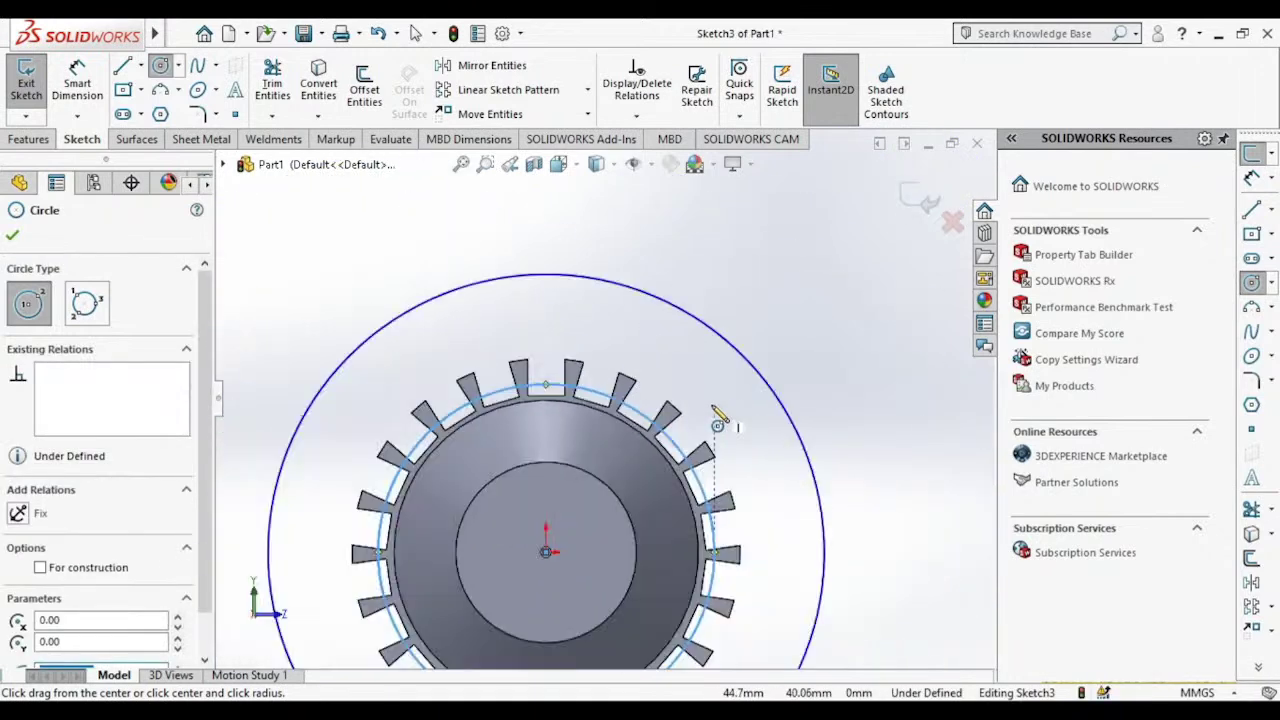
scroll(718, 422, "up", 2)
left_click(13, 235)
left_click(40, 139)
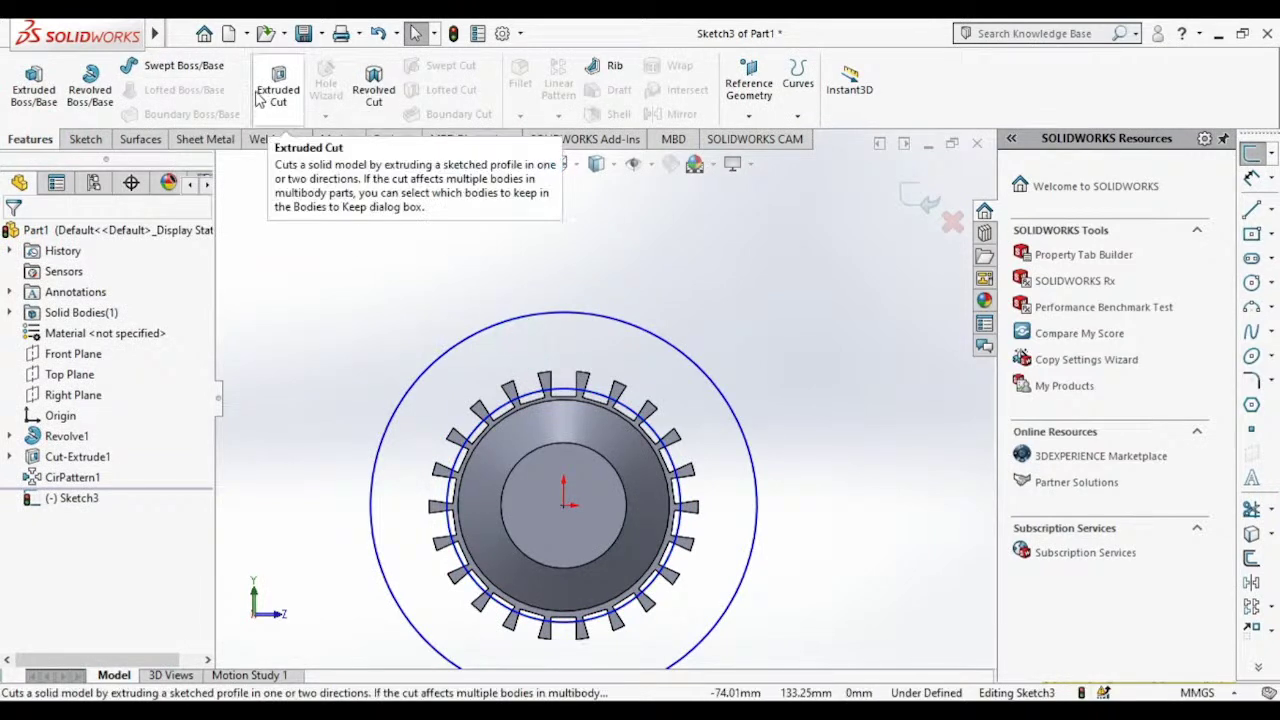
Step: Extruded-cut the ring between Sketch3's circles Through All - Both to trim the ribs
left_click(272, 90)
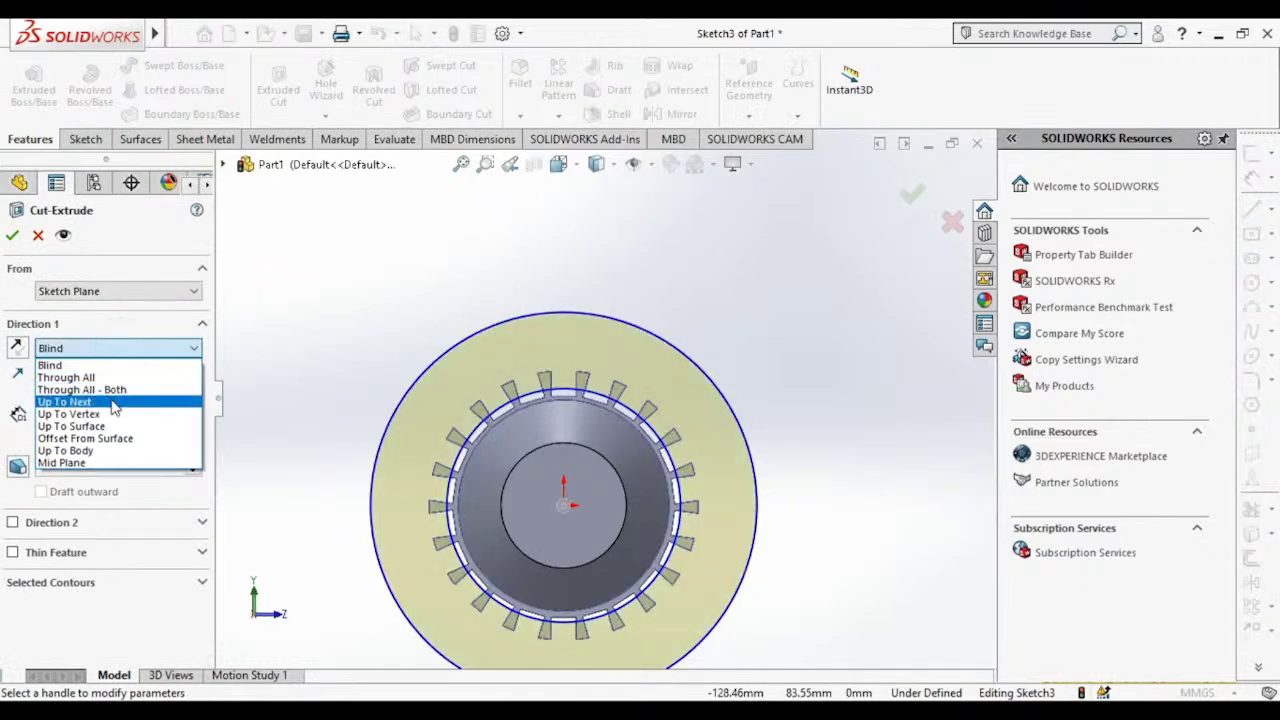
left_click(111, 390)
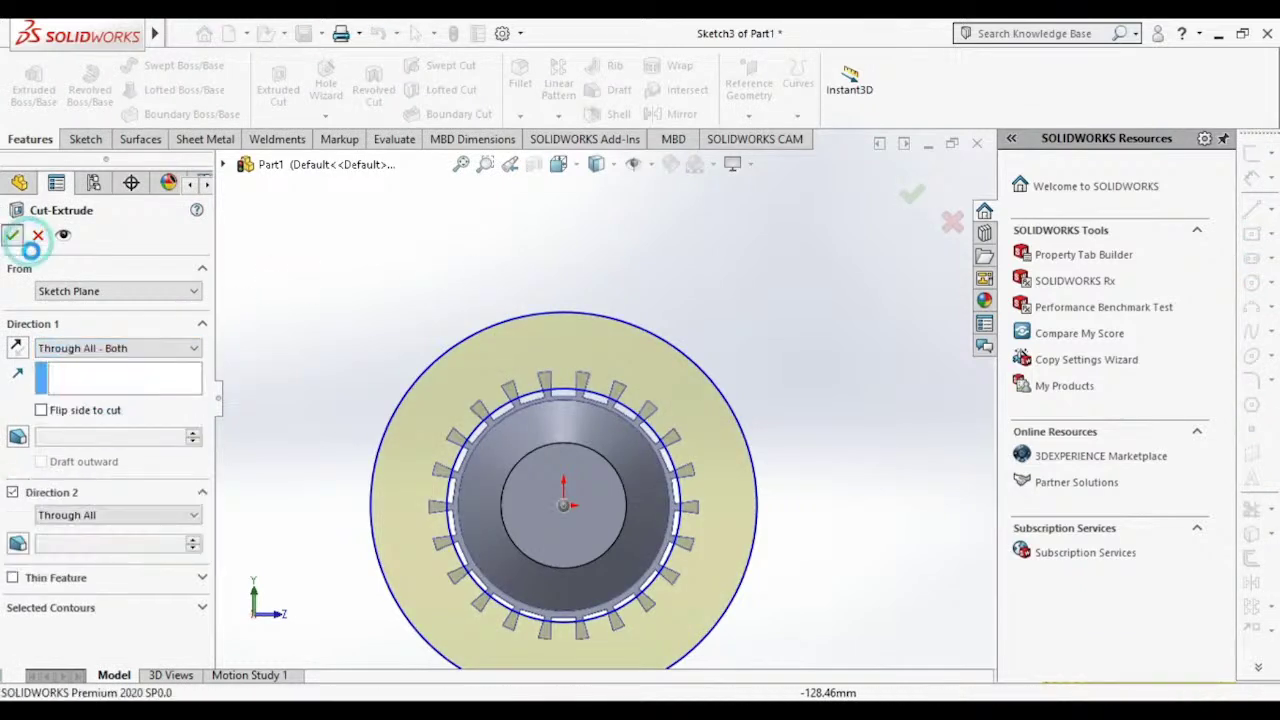
key("Return")
mouse_move(436, 328)
middle_mouse_down()
mouse_move(786, 410)
mouse_move(846, 337)
mouse_move(749, 274)
mouse_move(623, 323)
mouse_move(618, 428)
mouse_move(663, 491)
mouse_move(903, 329)
mouse_move(1012, 418)
mouse_move(689, 309)
mouse_move(657, 337)
mouse_move(713, 381)
mouse_move(763, 334)
mouse_move(857, 343)
middle_mouse_up()
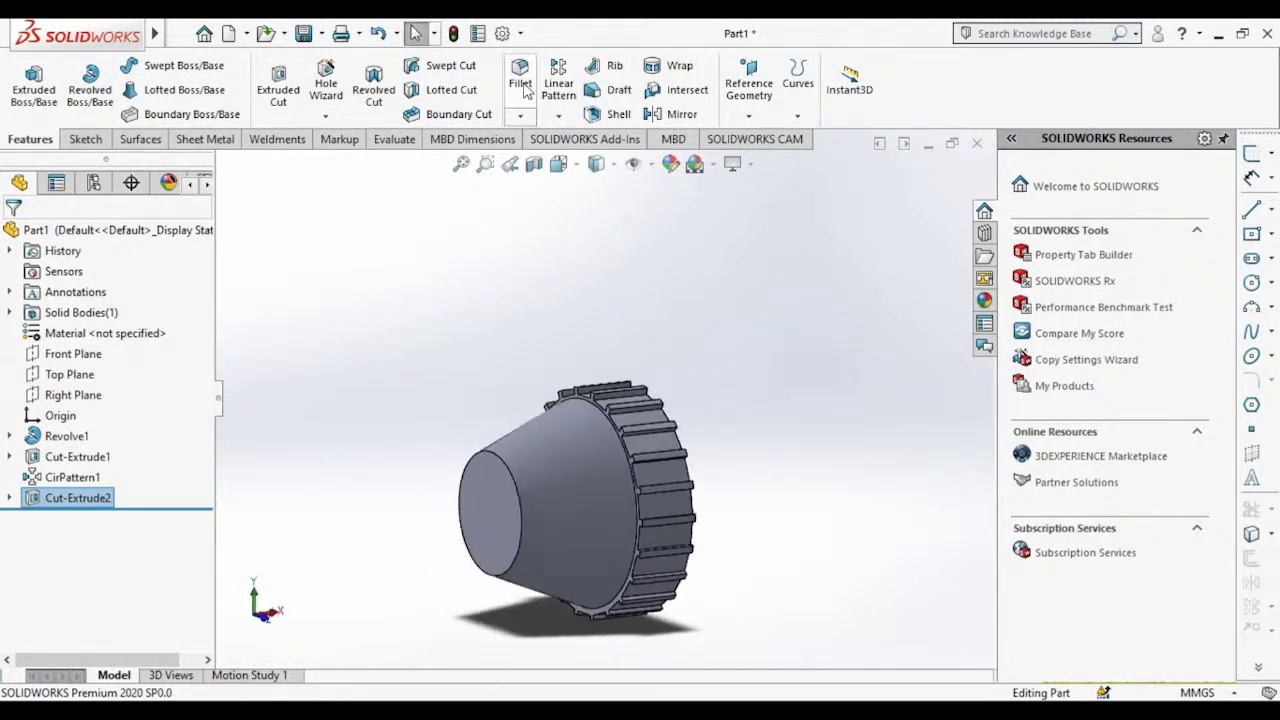
Step: Rebuild the model and start a sketch on the ribbed end face, viewed Normal To
left_click(449, 38)
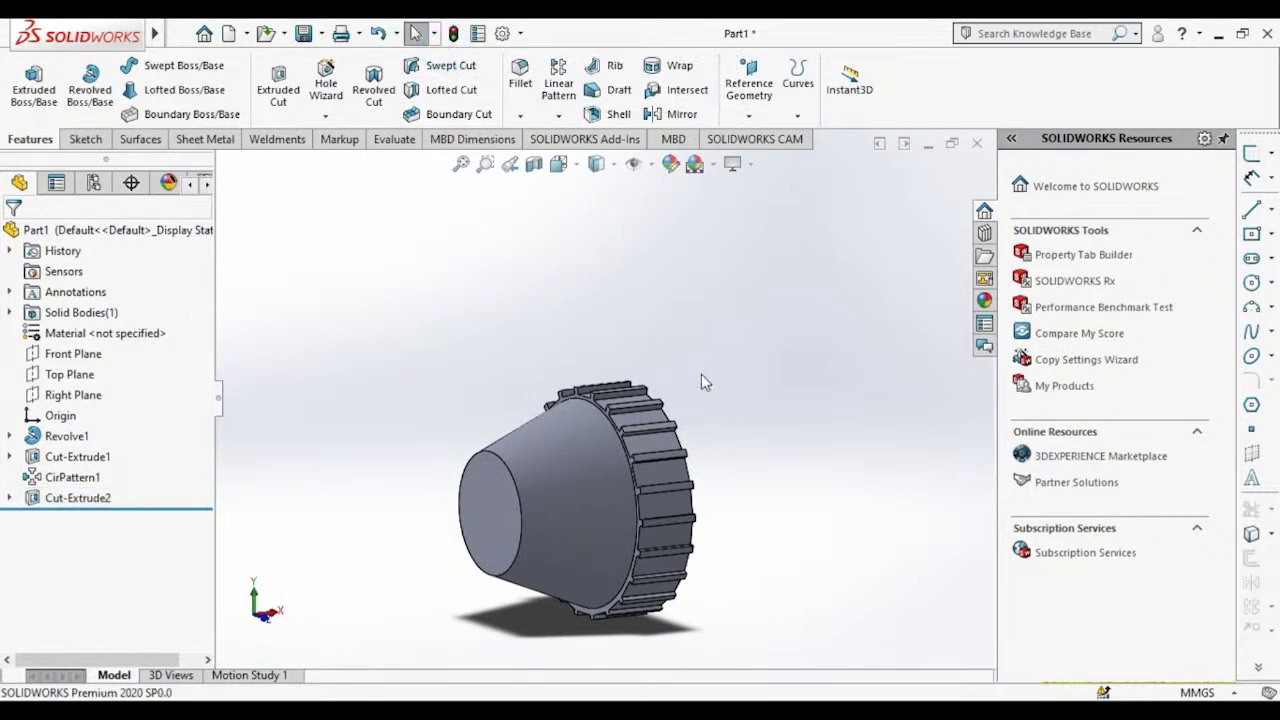
mouse_move(701, 377)
middle_mouse_down()
mouse_move(500, 343)
mouse_move(509, 306)
mouse_move(617, 446)
mouse_move(643, 451)
middle_mouse_up()
left_click(658, 470)
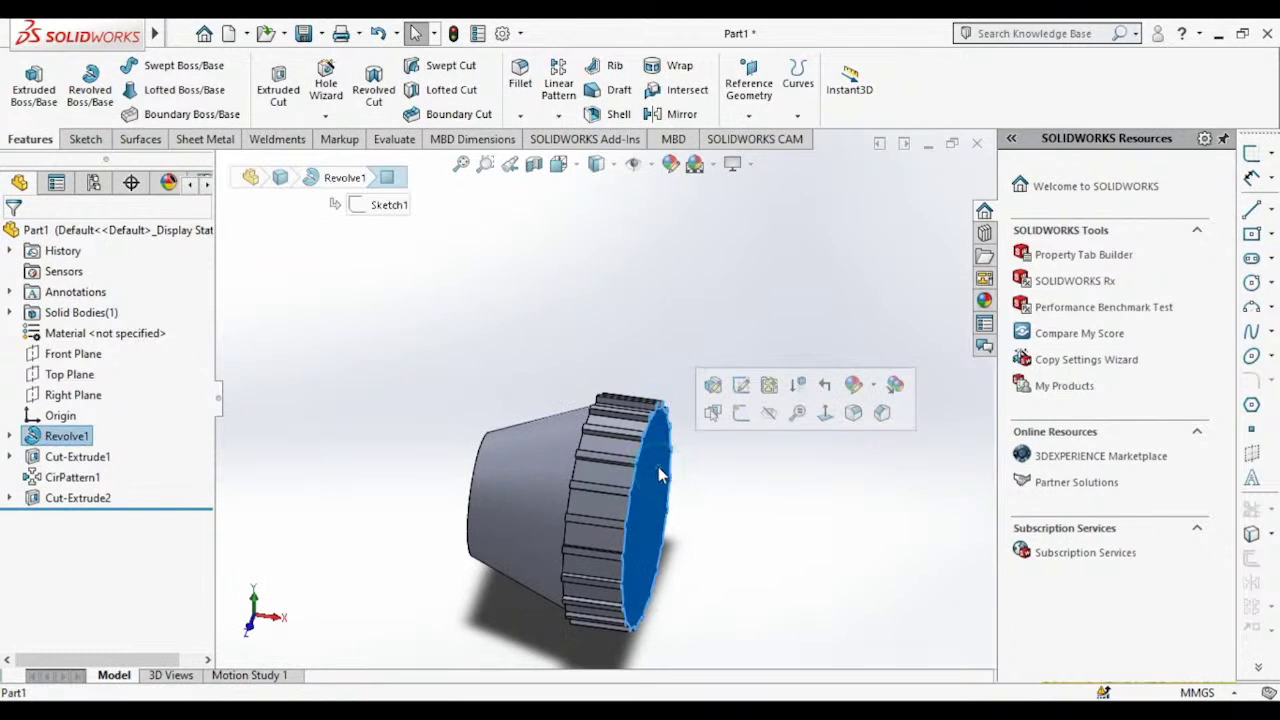
left_click(741, 415)
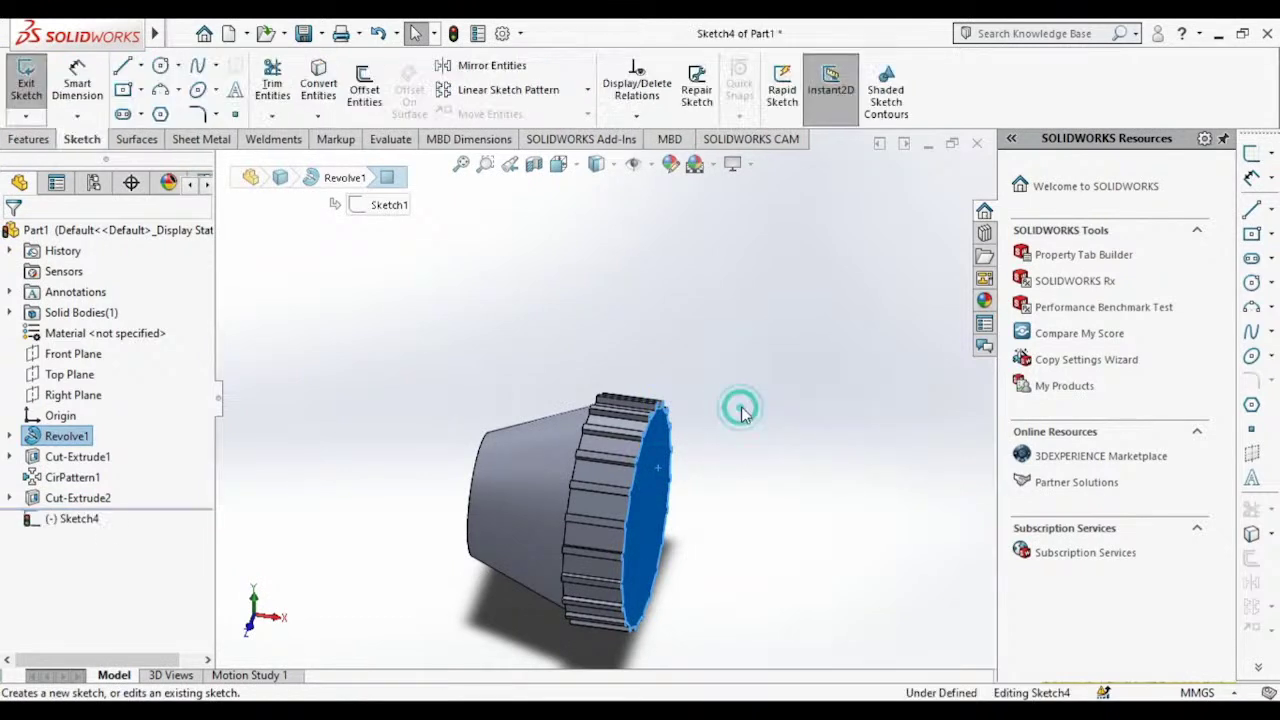
left_click(575, 166)
left_click(586, 216)
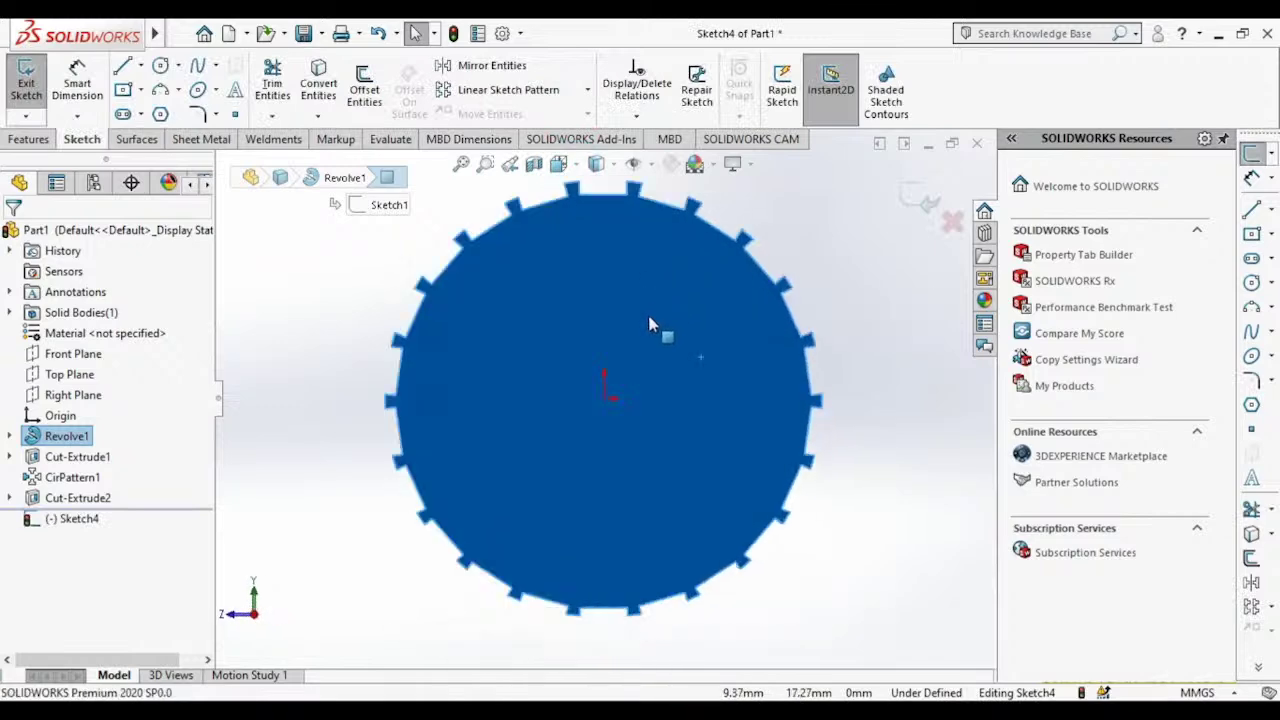
scroll(648, 420, "down", 2)
scroll(651, 443, "up", 3)
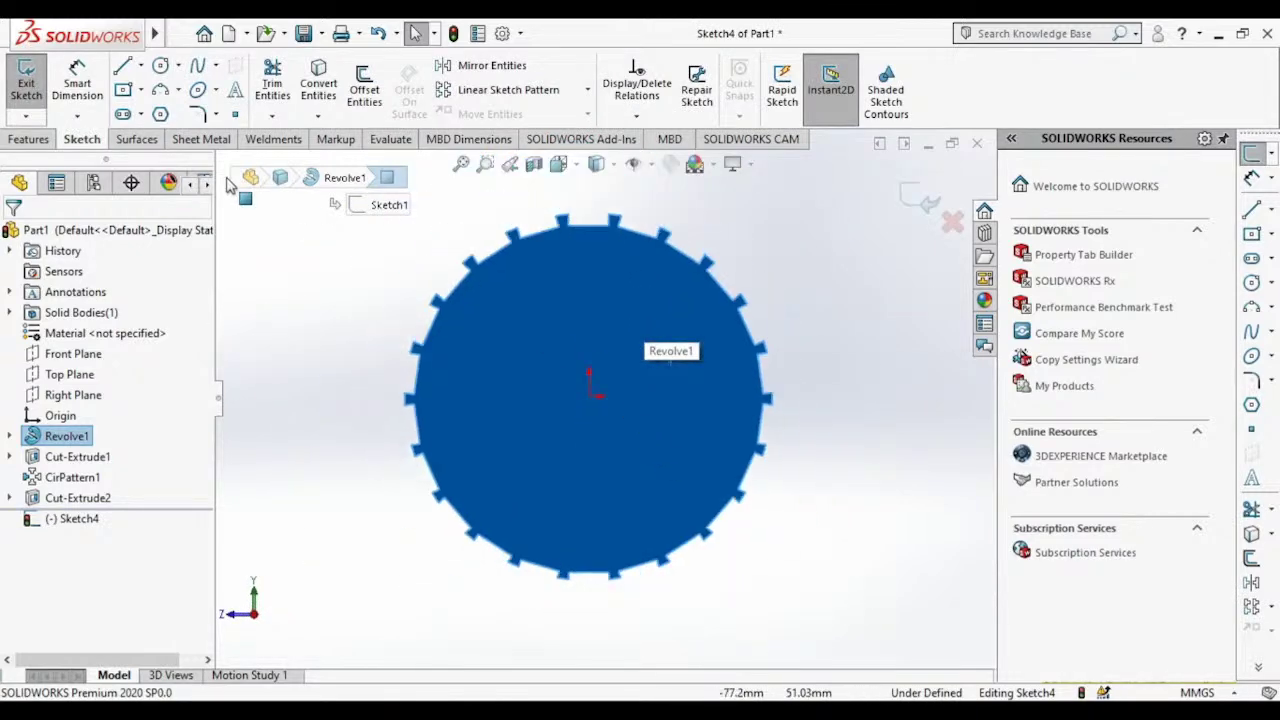
Step: Draw an origin-centred circle of radius about 42.48 at the rib bases
left_click(160, 65)
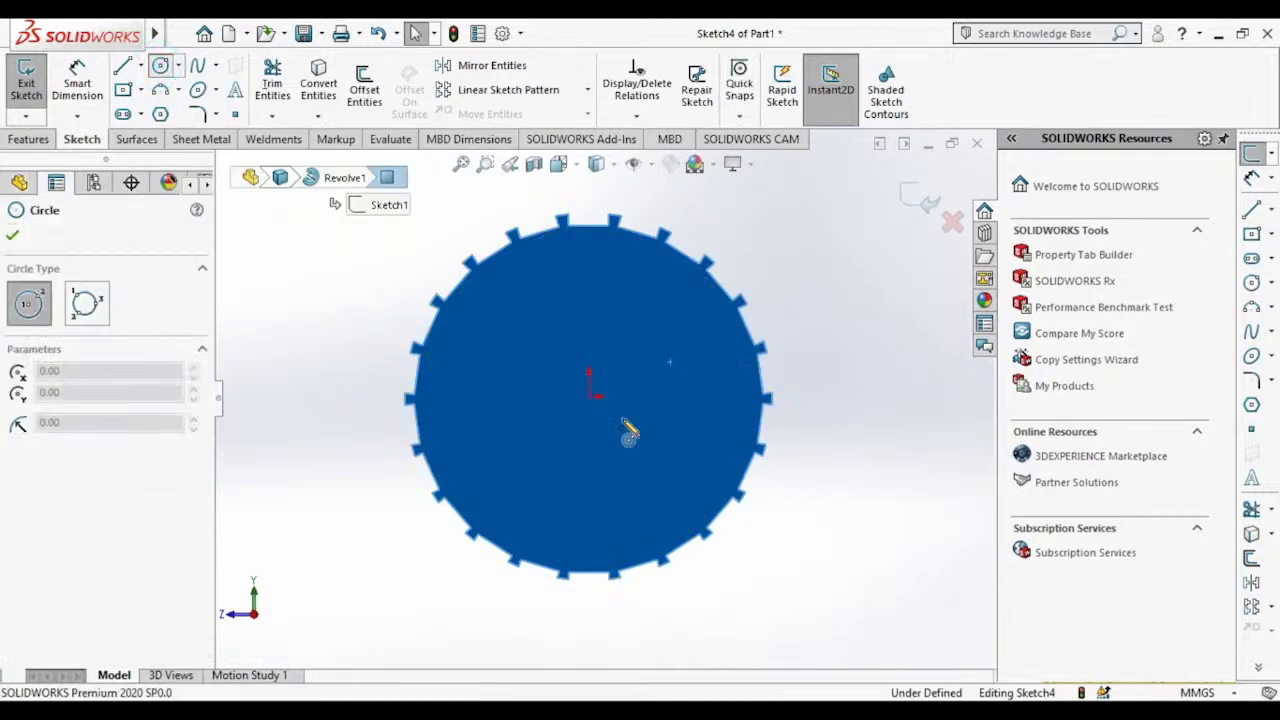
left_click(591, 392)
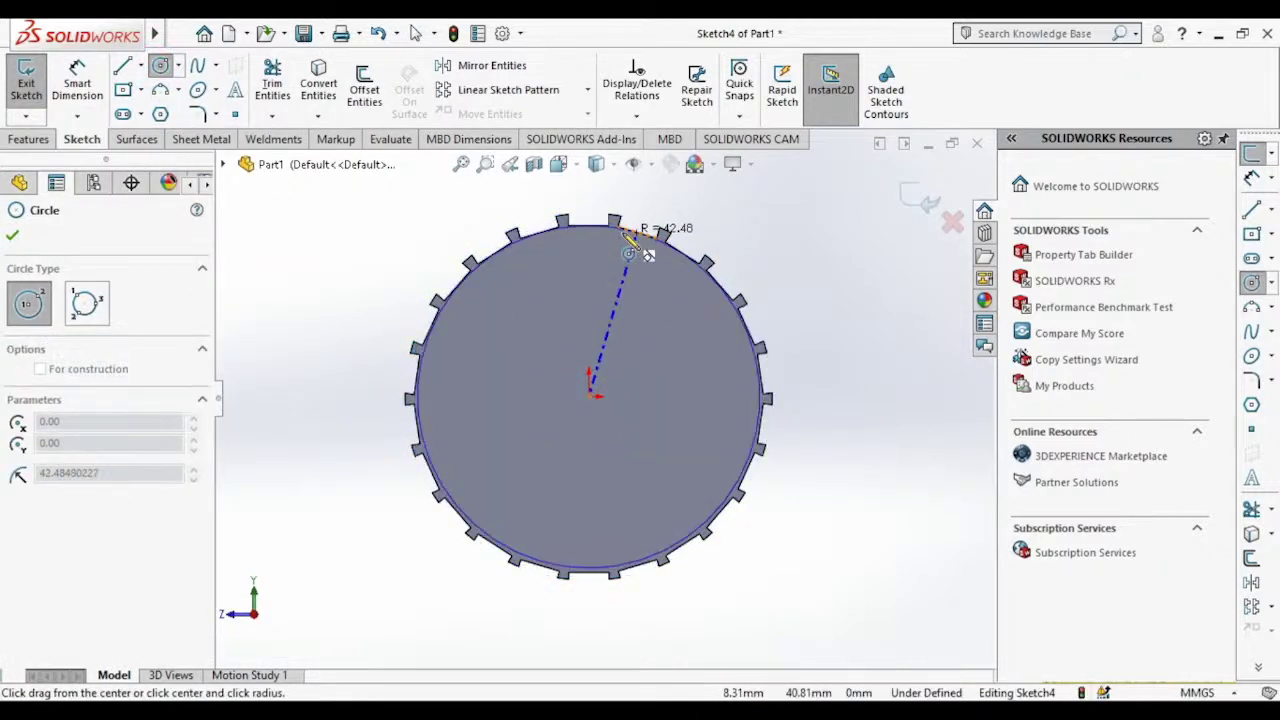
left_click(624, 235)
left_click(12, 235)
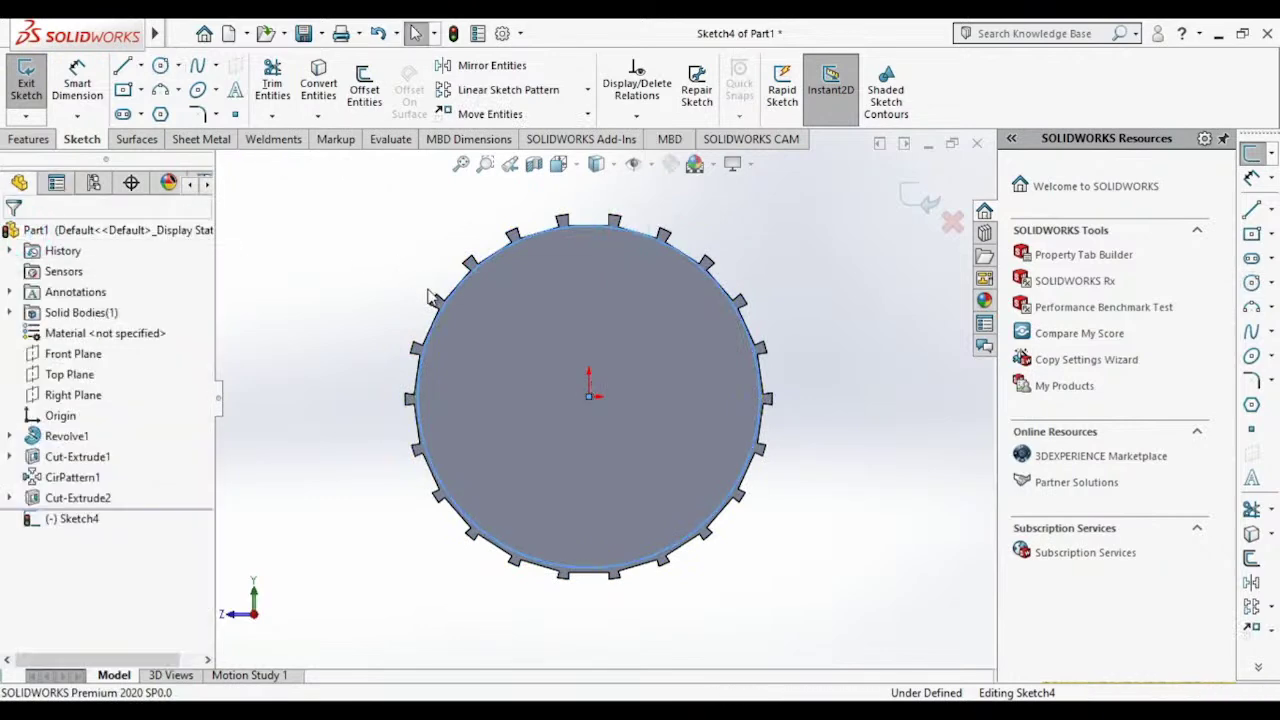
middle_click_drag(420, 300, 487, 306)
Step: Extrude the Sketch4 circle 1.00 mm Blind into a thin disc on the ribbed end
left_click(30, 140)
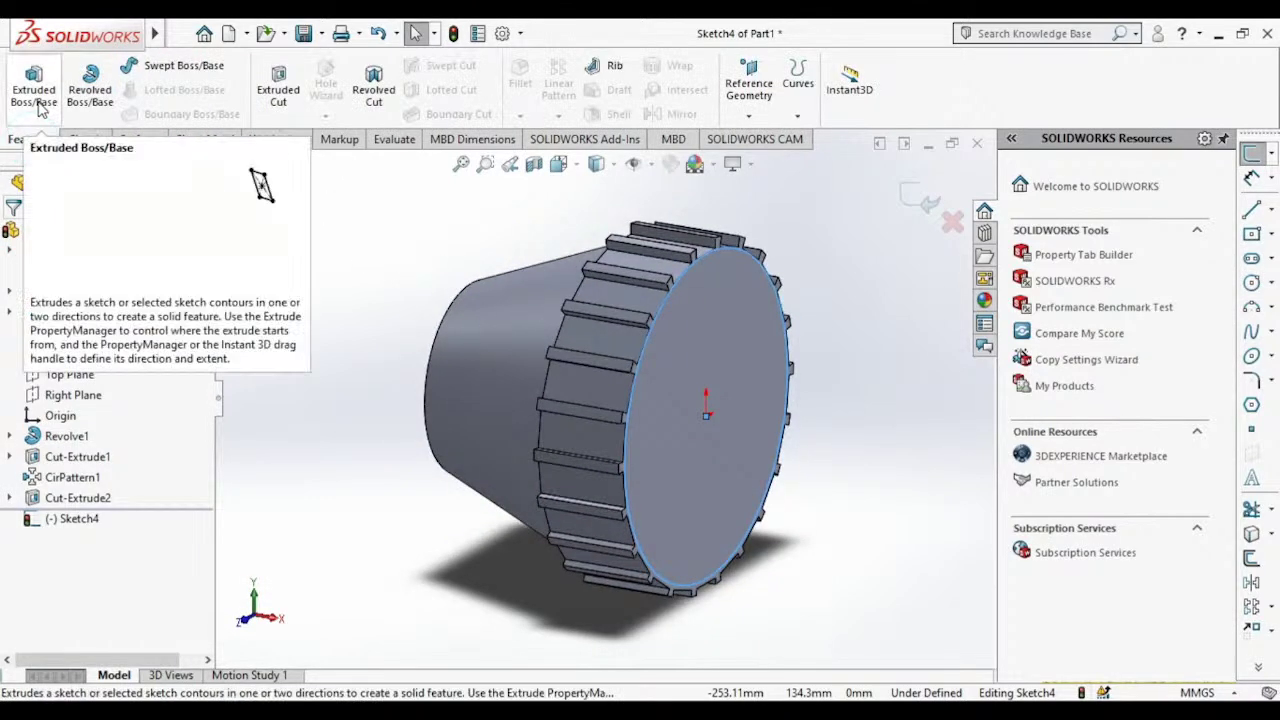
left_click(40, 90)
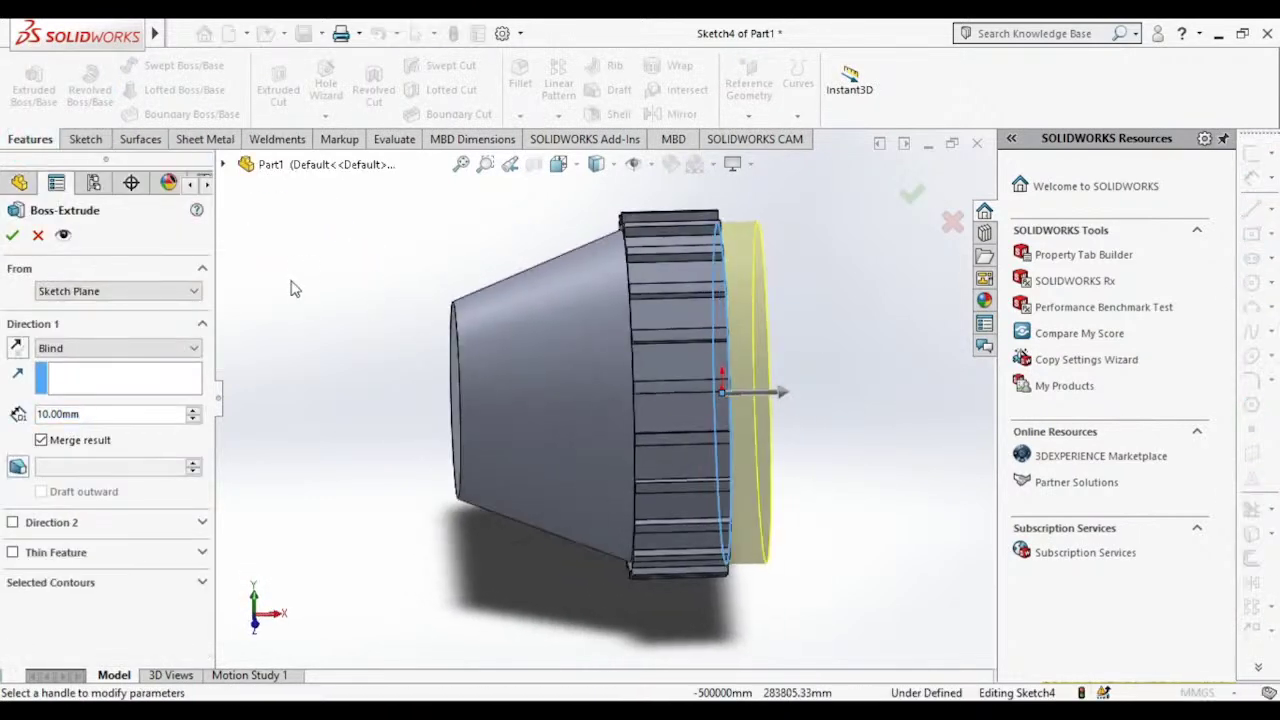
left_click(95, 414)
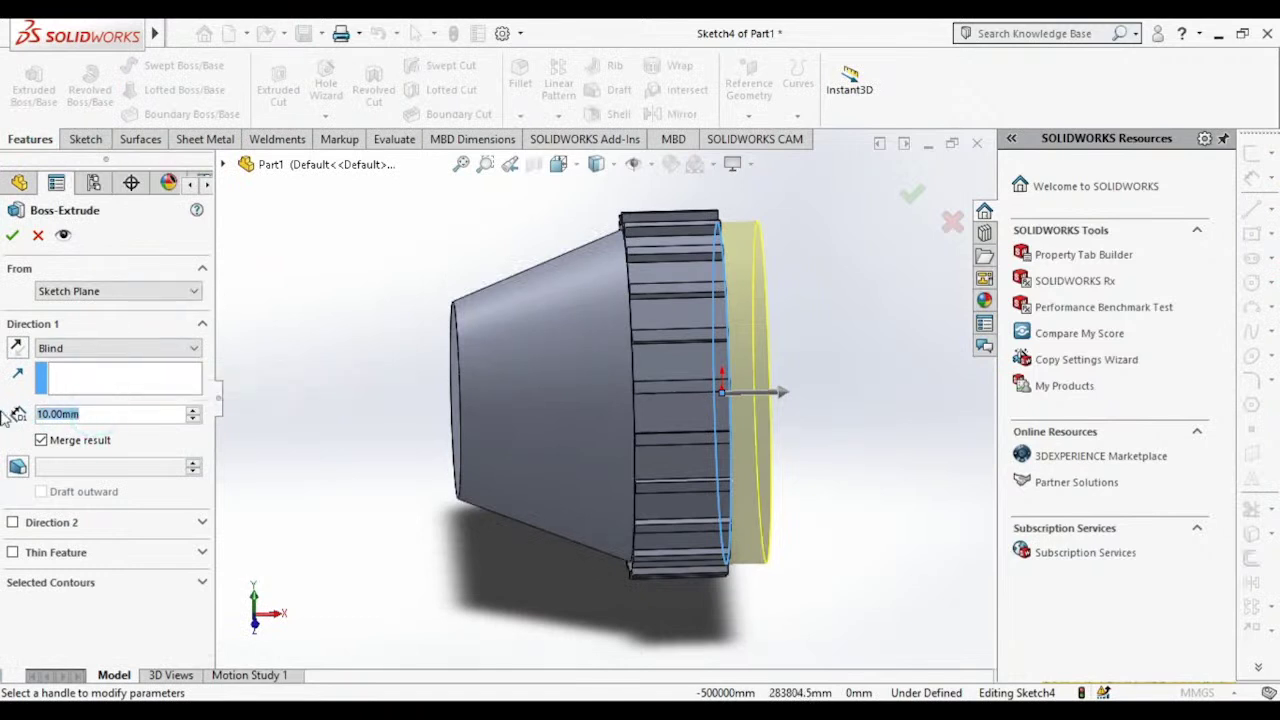
type("1")
key("Return")
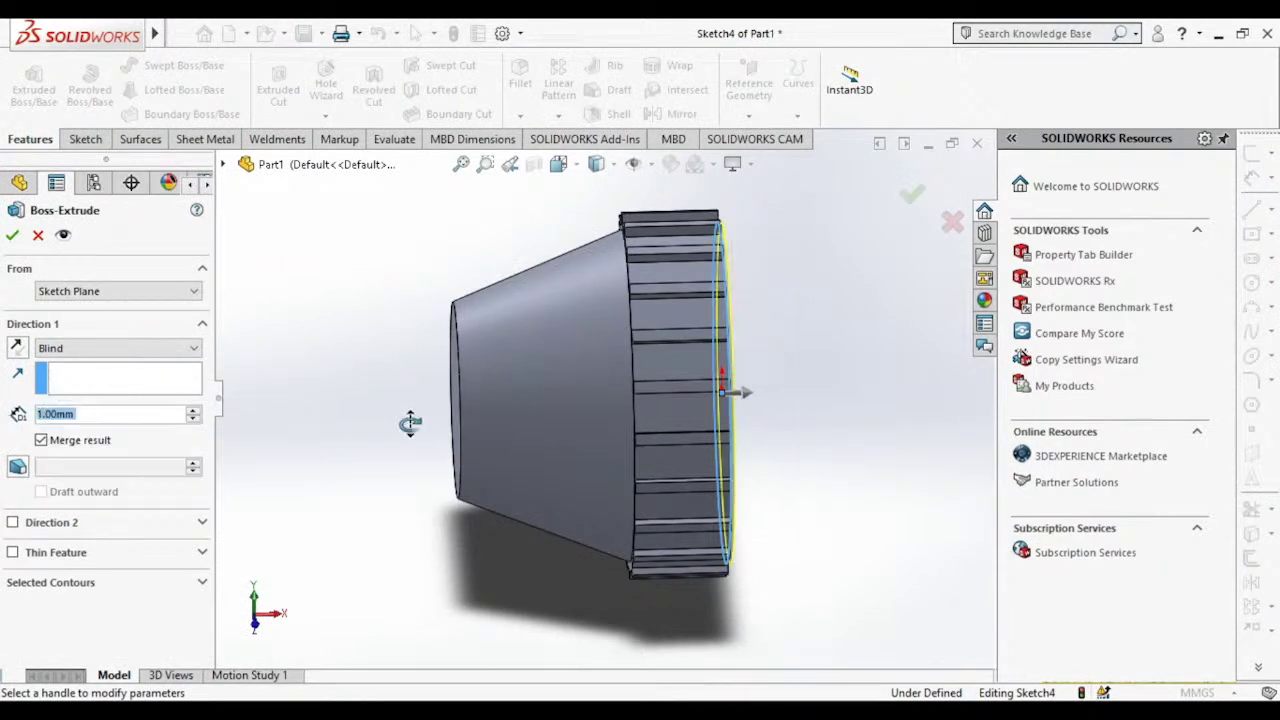
middle_click_drag(410, 422, 389, 380)
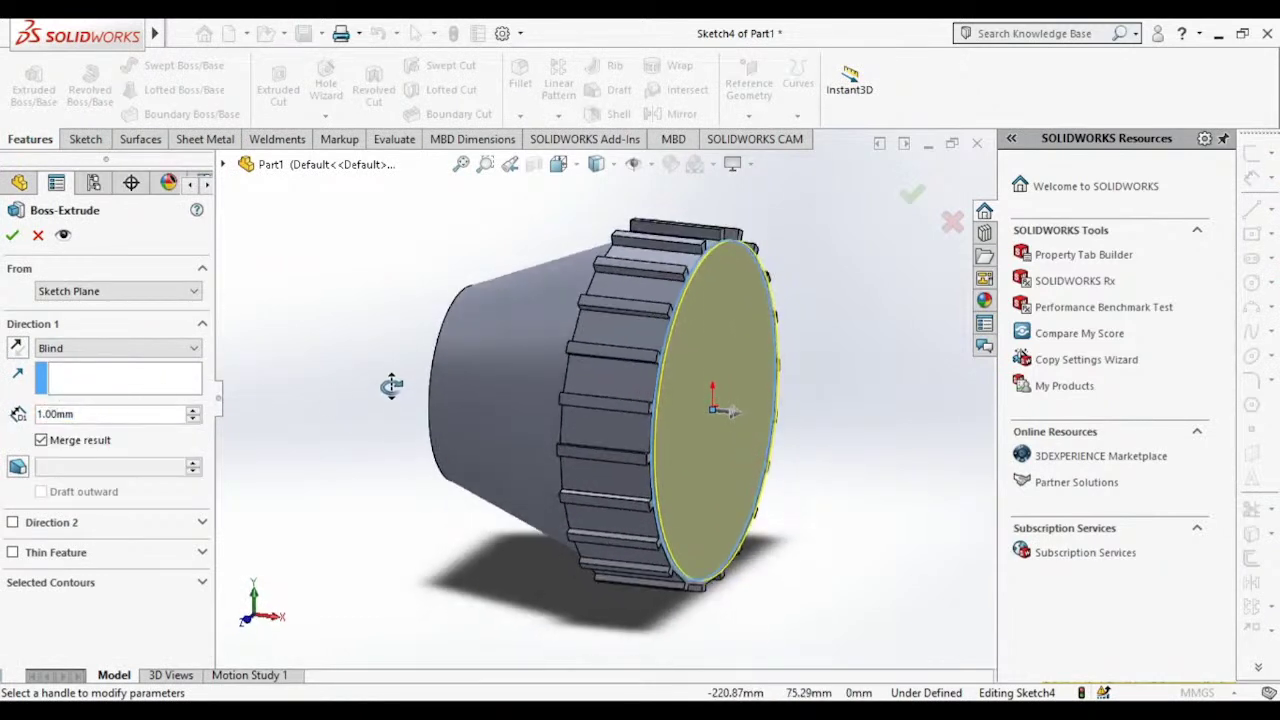
left_click(910, 196)
middle_click_drag(836, 262, 695, 393)
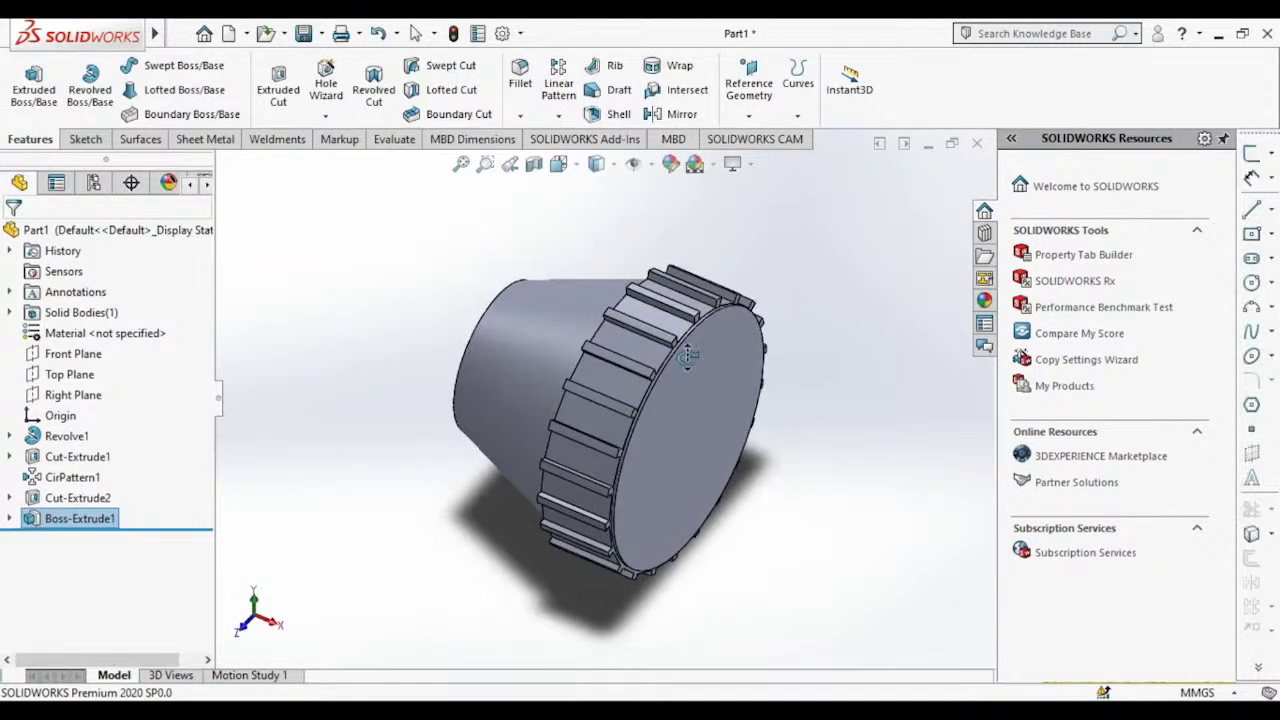
Step: Start Sketch5 on the new disc's end face and view it head-on
left_click(696, 395)
left_click(779, 340)
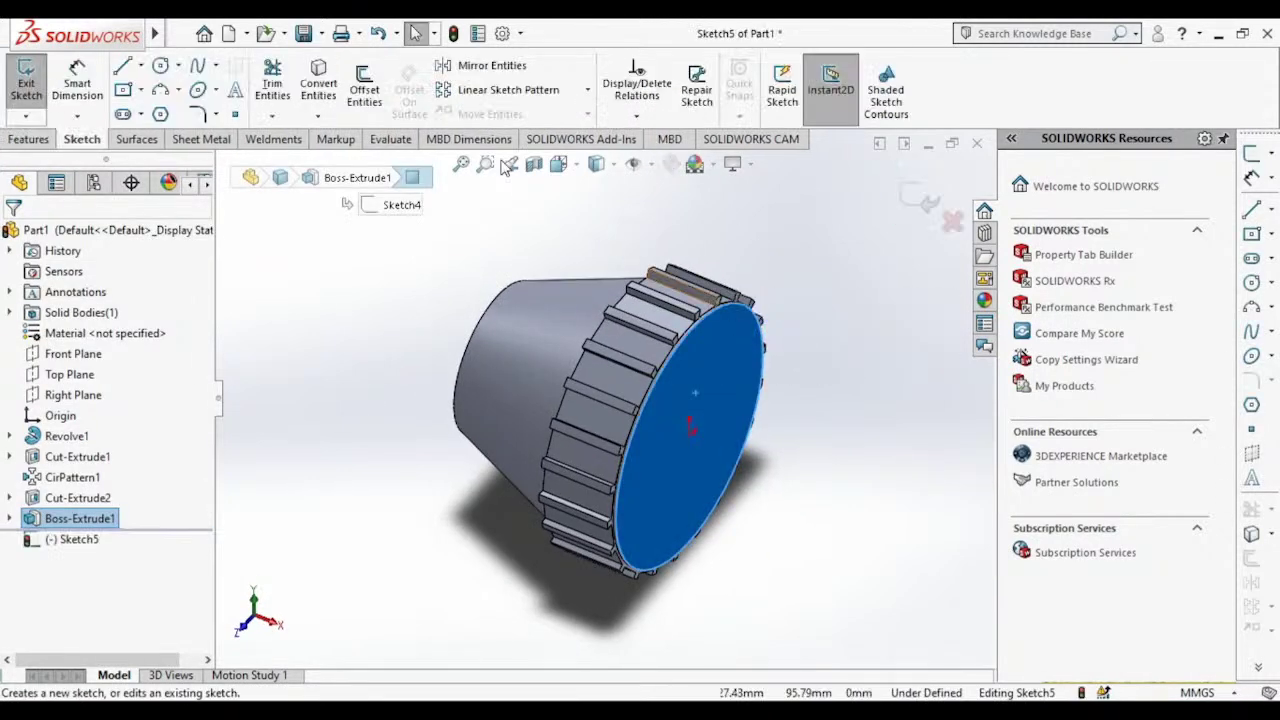
left_click(580, 166)
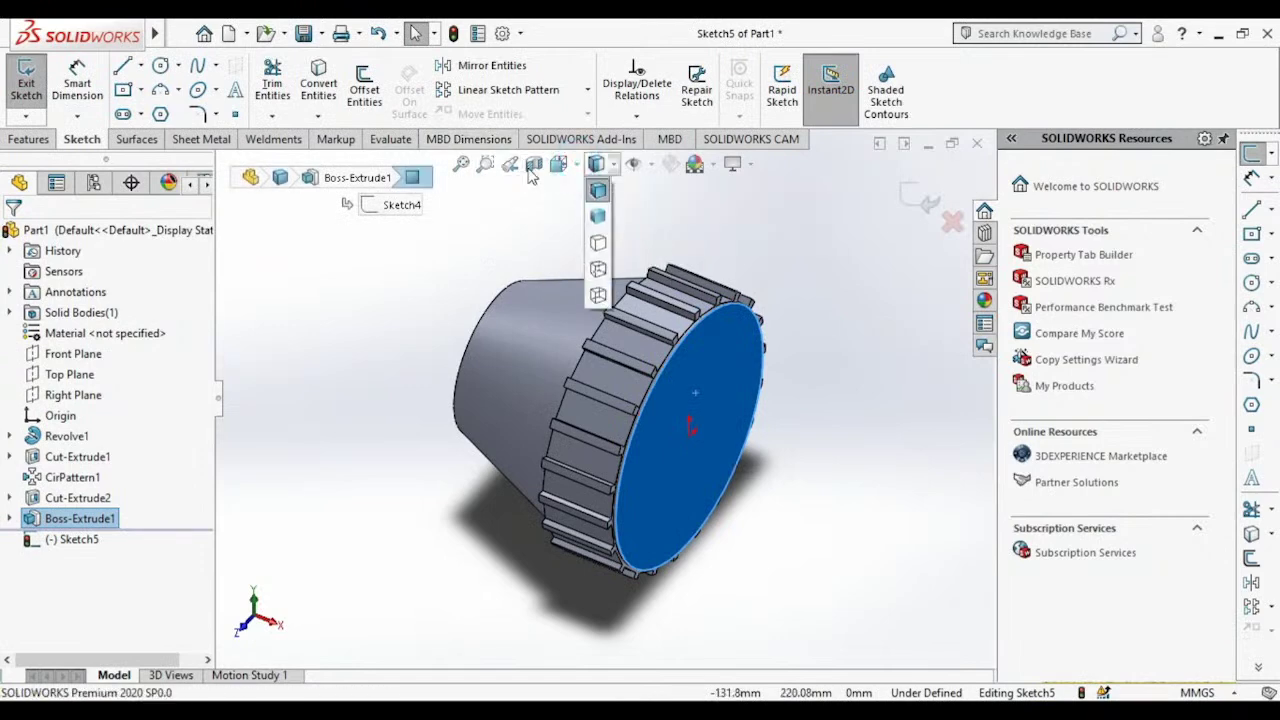
left_click(666, 272)
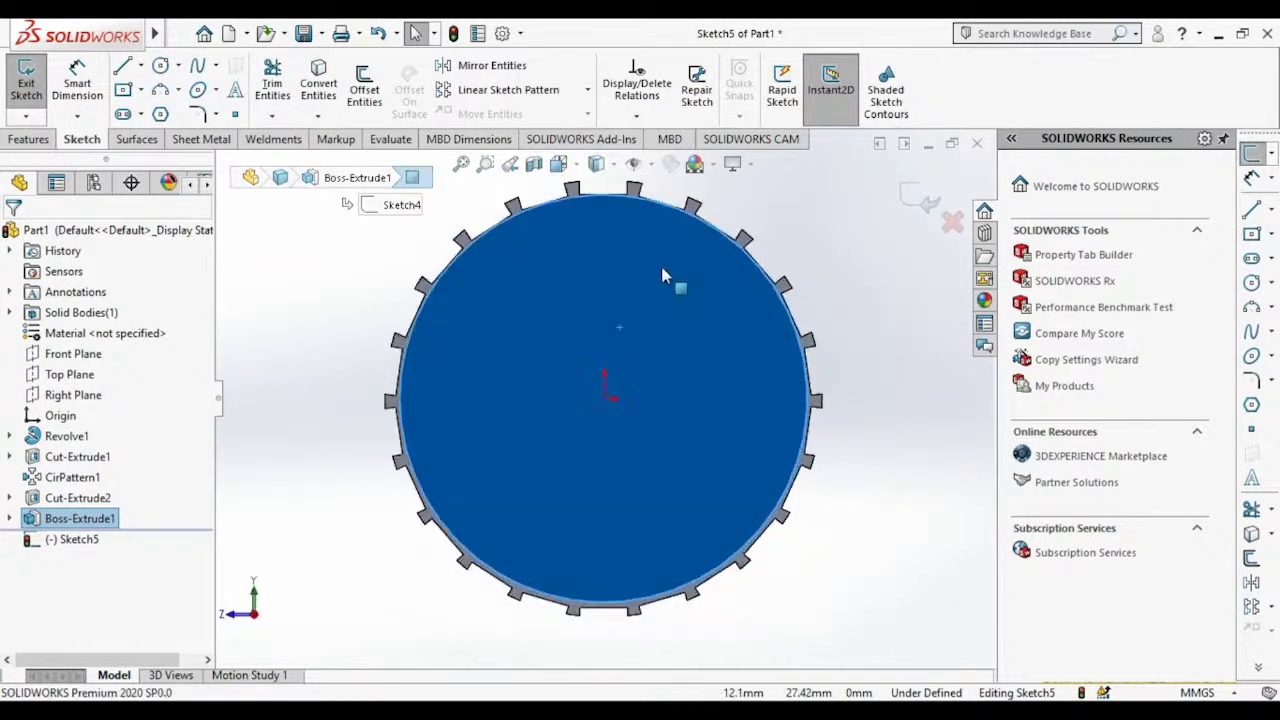
scroll(676, 255, "down", 3)
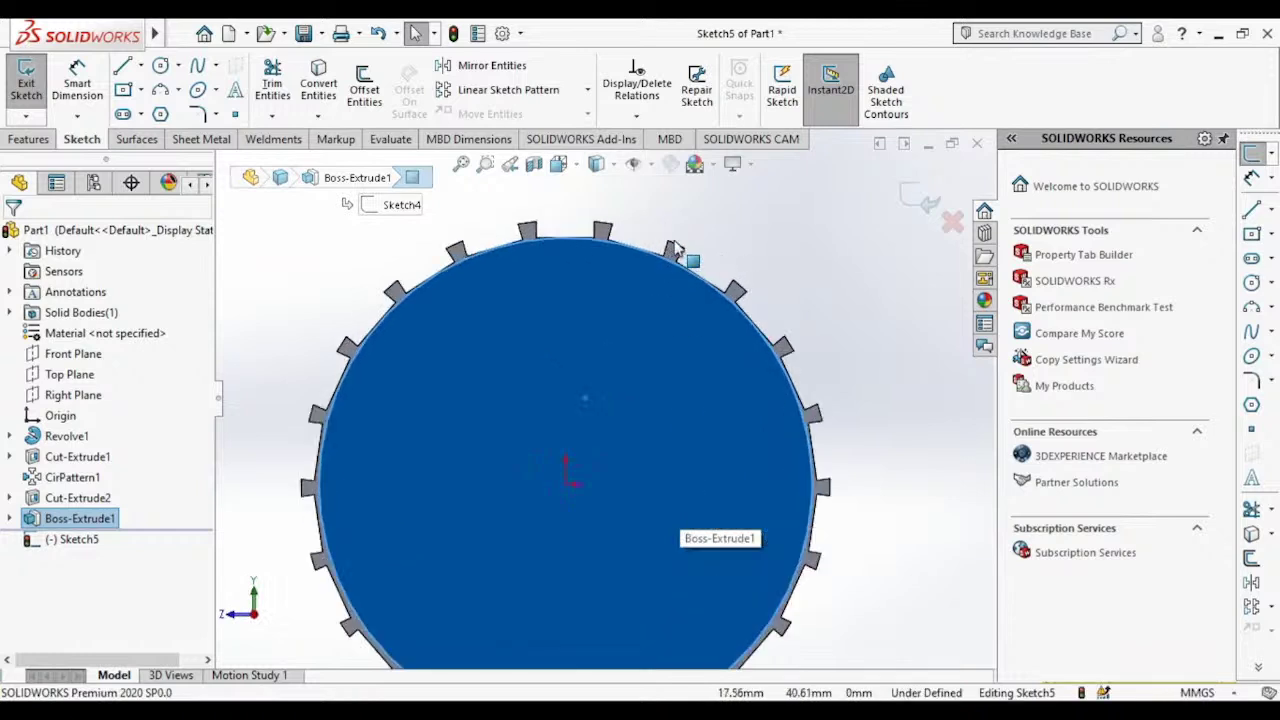
scroll(686, 229, "down", 2)
scroll(686, 243, "up", 3)
scroll(700, 380, "up", 2)
scroll(563, 603, "up", 2)
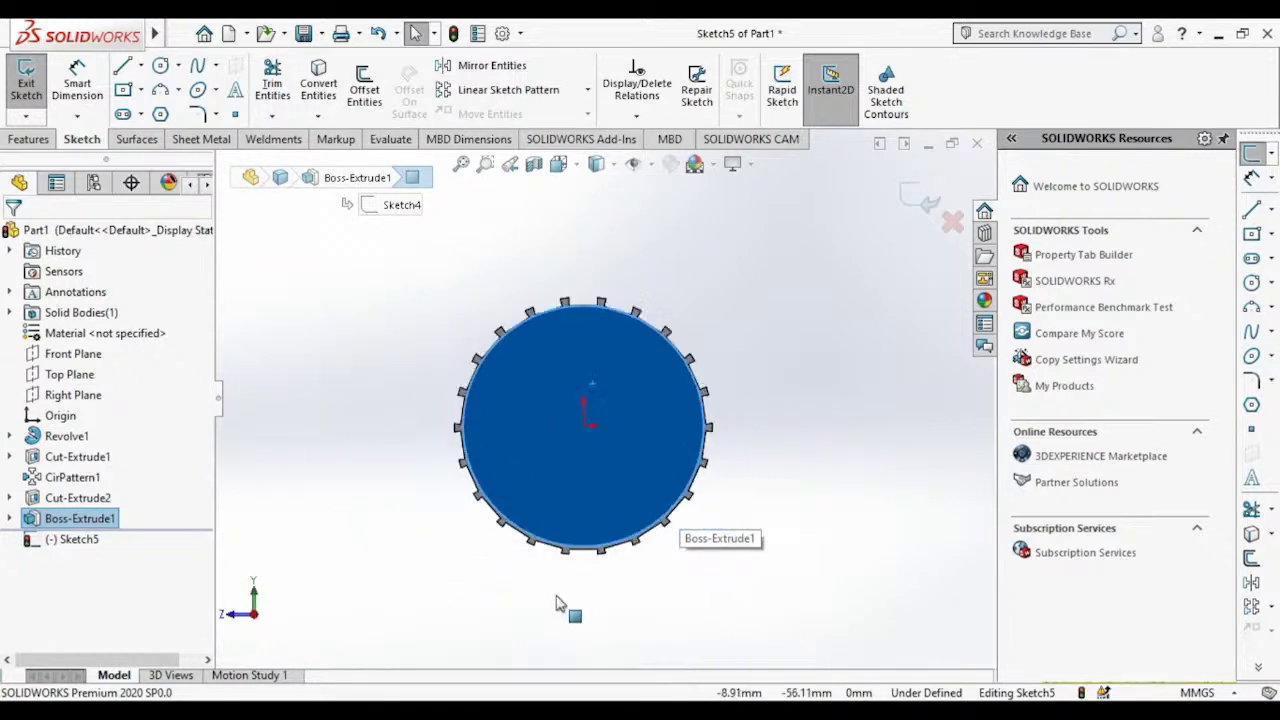
scroll(590, 360, "down", 1)
scroll(620, 240, "down", 2)
scroll(620, 380, "up", 1)
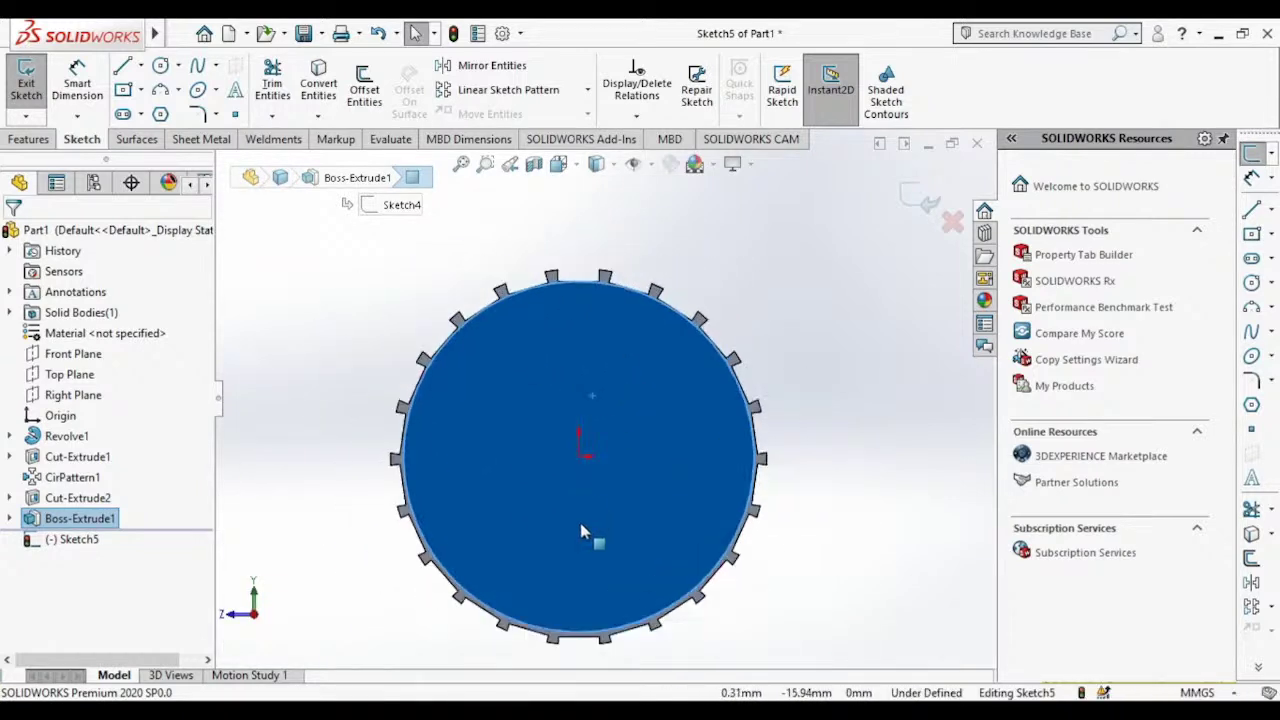
Step: Draw an origin-centred circle of radius about 50.82 mm enclosing the disc
left_click(160, 65)
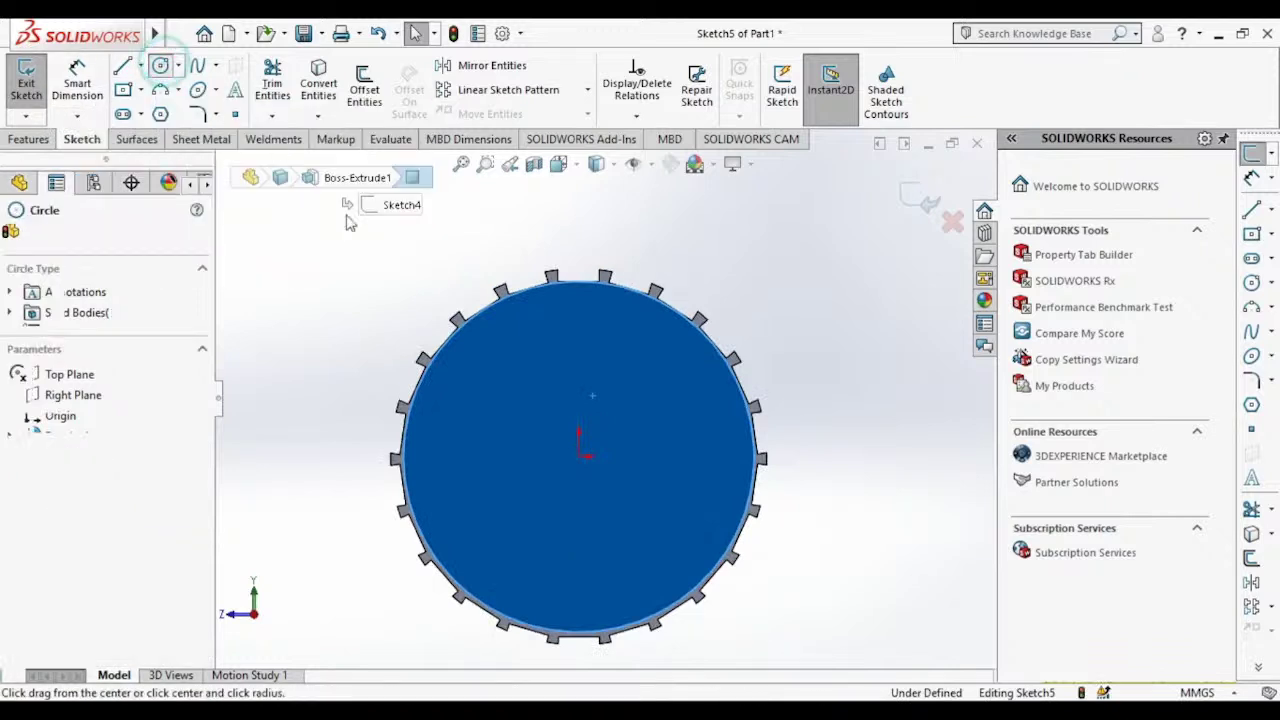
left_click(580, 457)
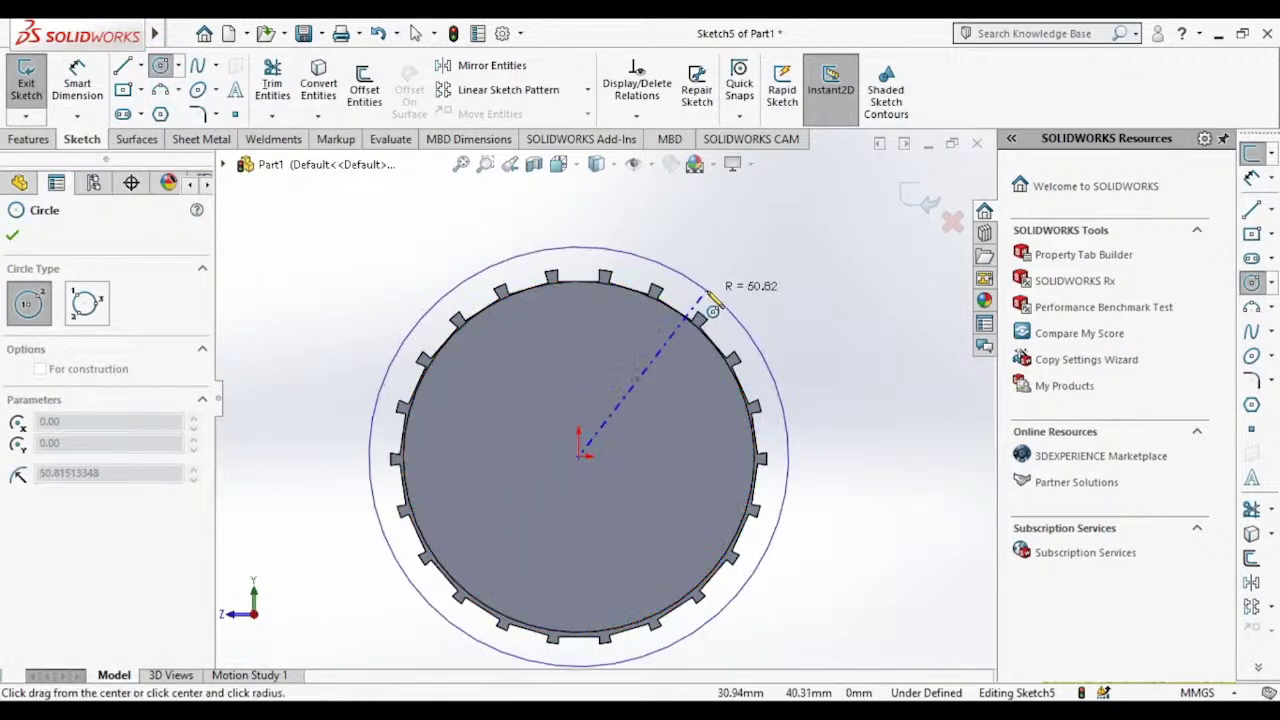
left_click(707, 292)
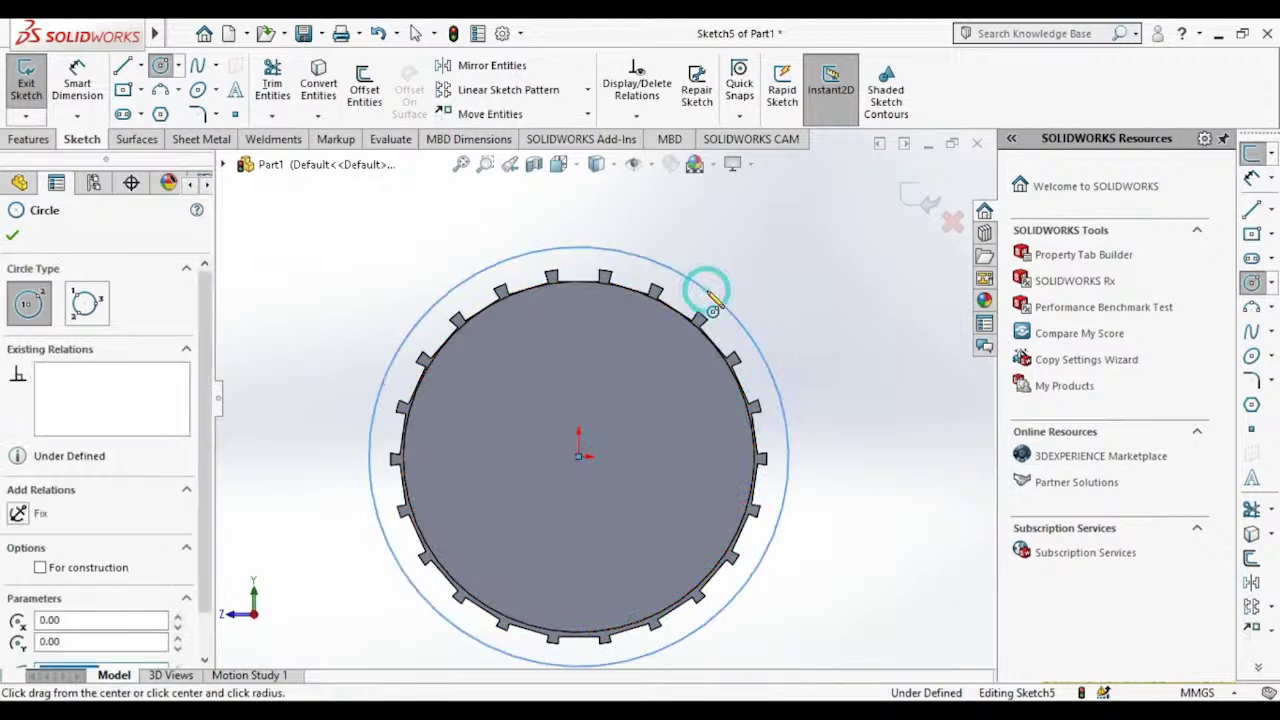
key("Escape")
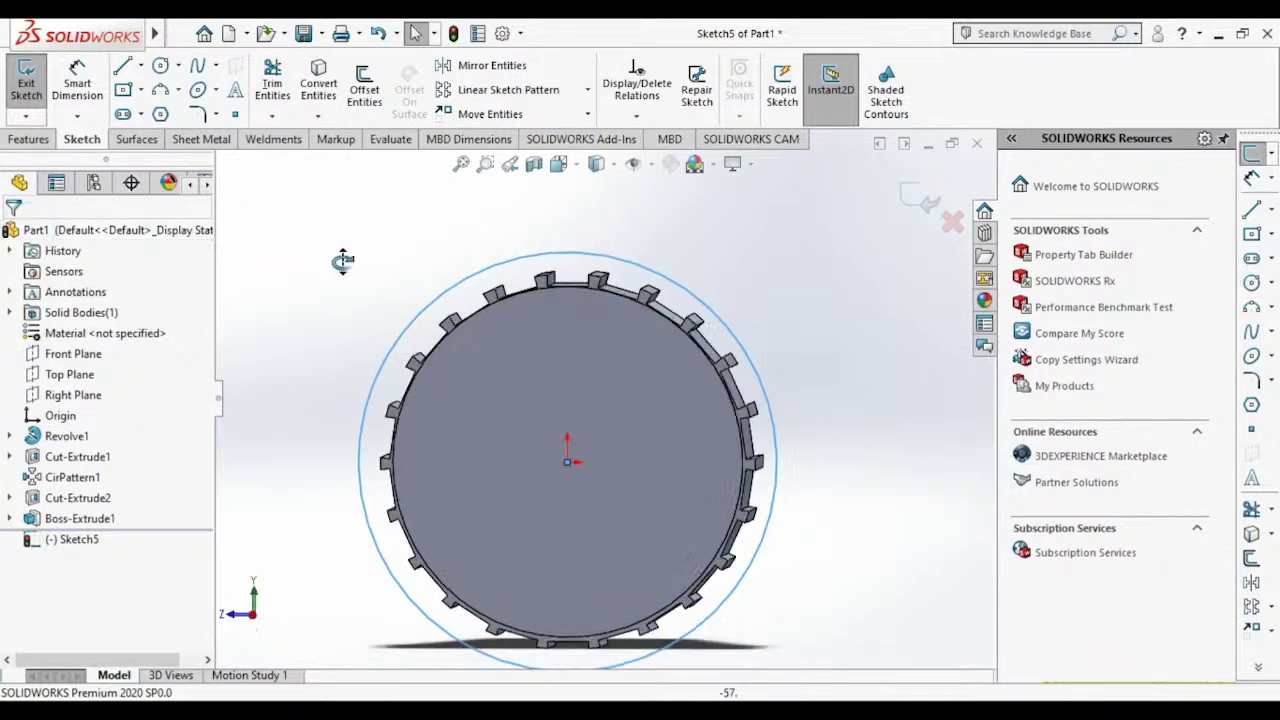
middle_click_drag(343, 257, 476, 300)
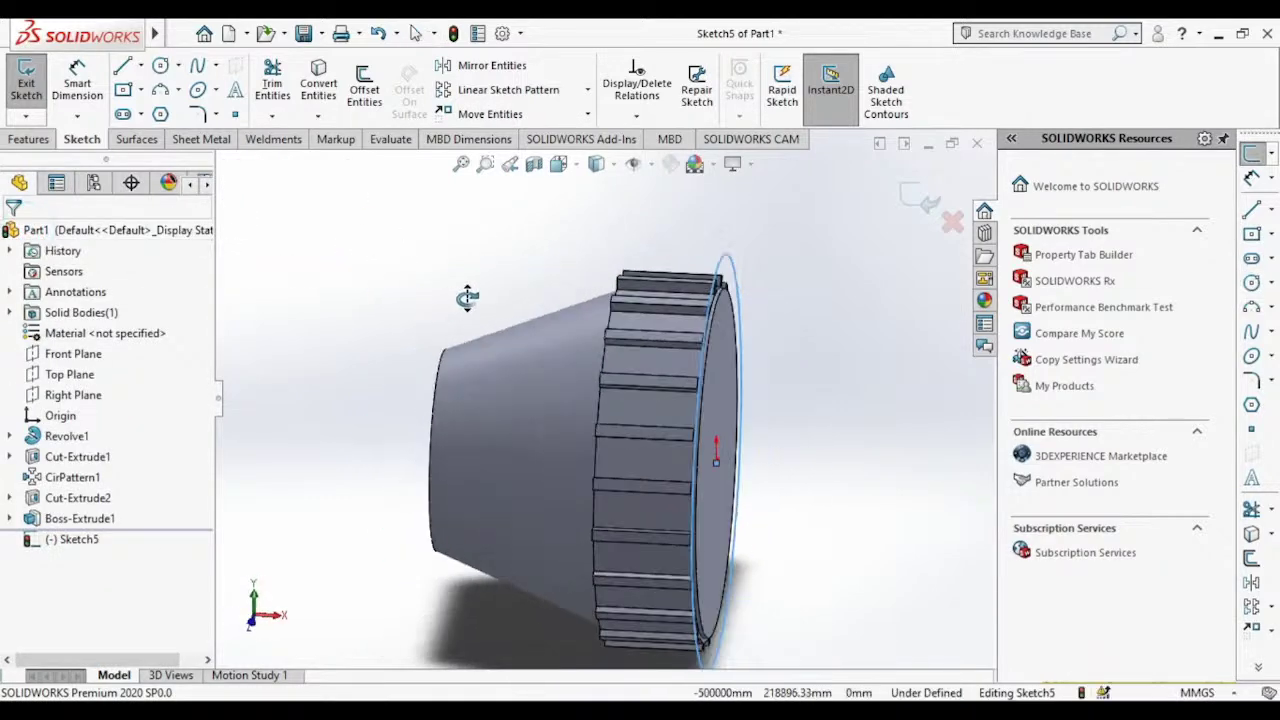
left_click(28, 139)
Step: Extrude the Sketch5 circle 21 mm Blind into a wide cylinder as Boss-Extrude2
left_click(34, 78)
middle_click_drag(400, 200, 359, 232)
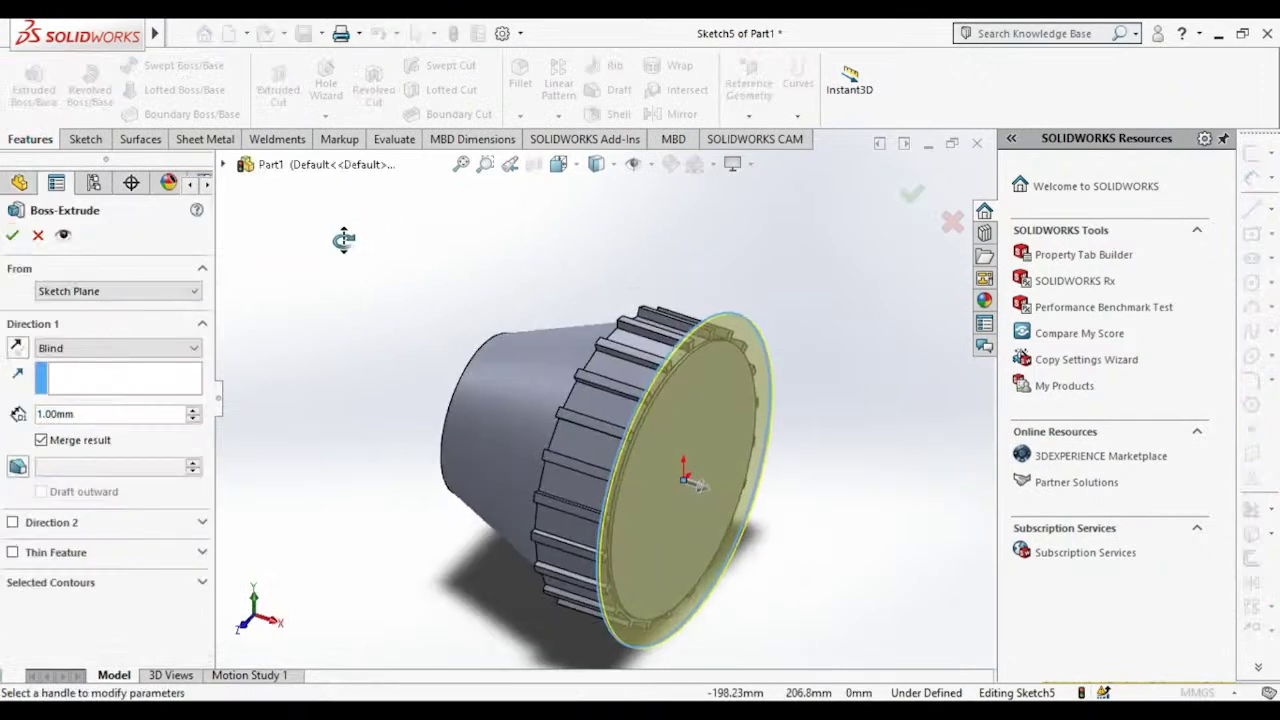
left_click(198, 412)
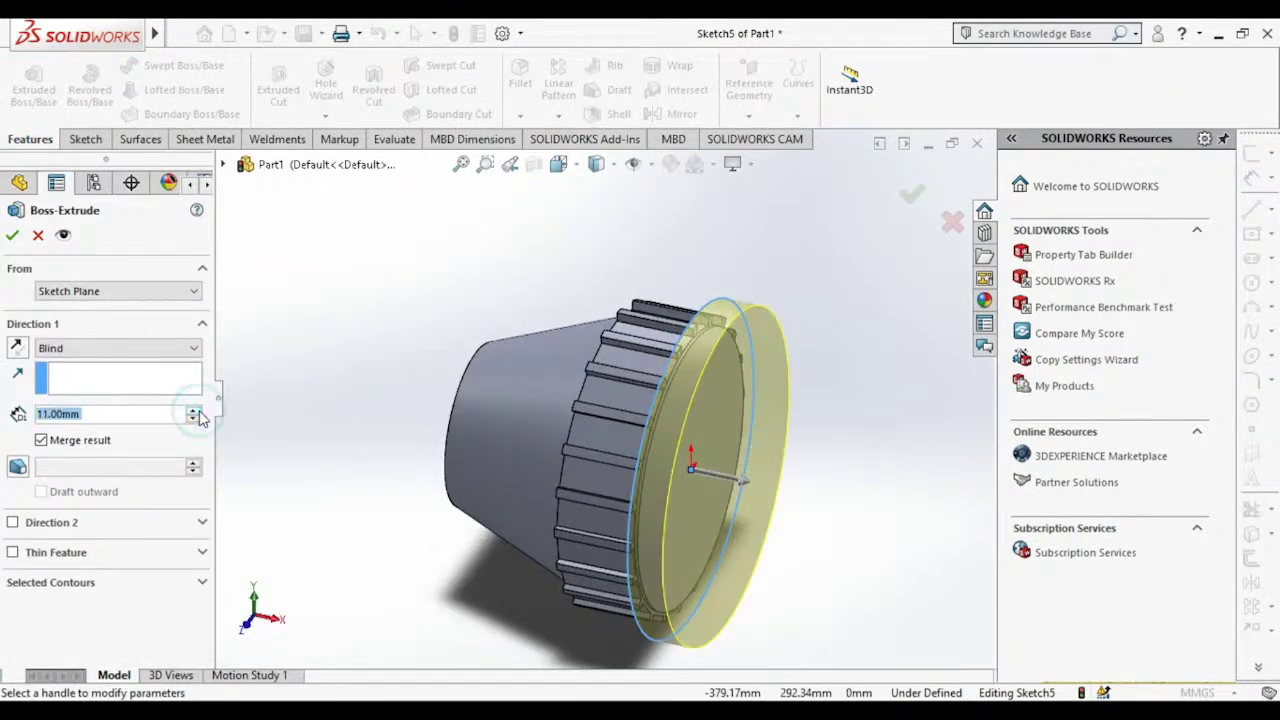
left_click(198, 412)
mouse_move(378, 347)
middle_mouse_down()
mouse_move(443, 351)
mouse_move(428, 303)
mouse_move(412, 298)
mouse_move(404, 370)
mouse_move(443, 314)
mouse_move(364, 216)
mouse_move(380, 240)
mouse_move(331, 286)
mouse_move(354, 346)
mouse_move(476, 342)
mouse_move(505, 300)
middle_mouse_up()
left_click(12, 236)
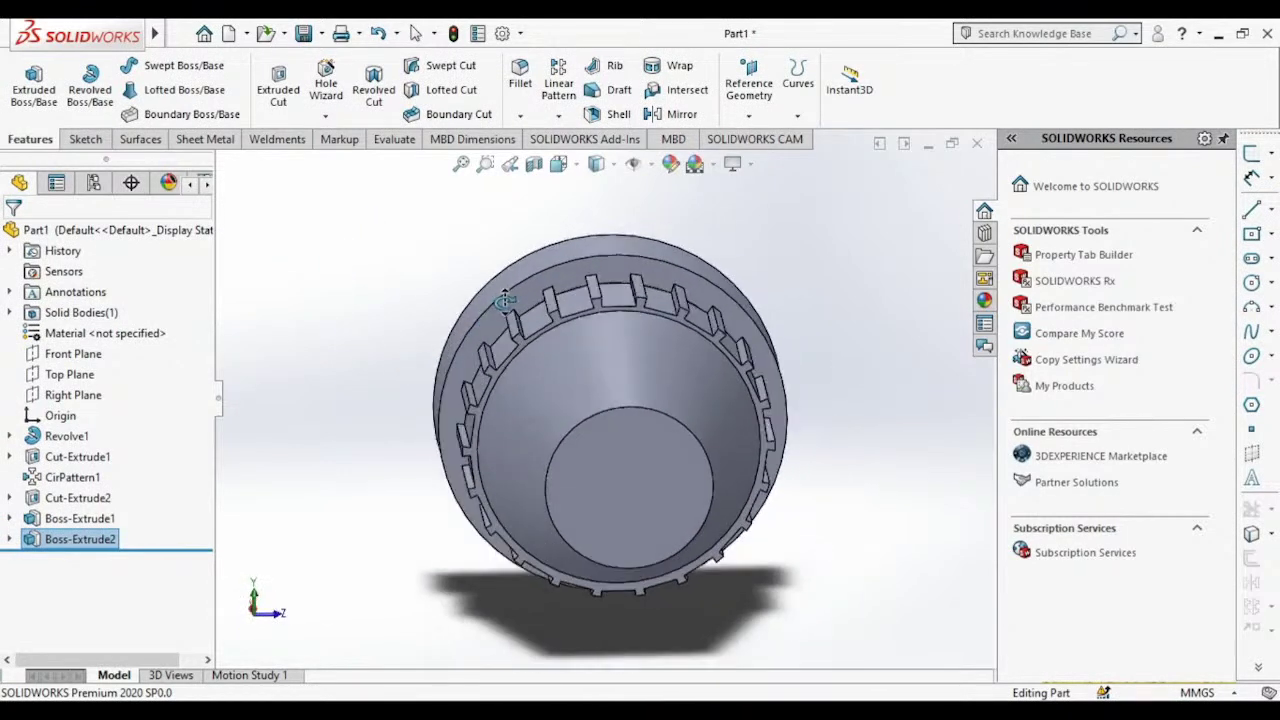
left_click(575, 295)
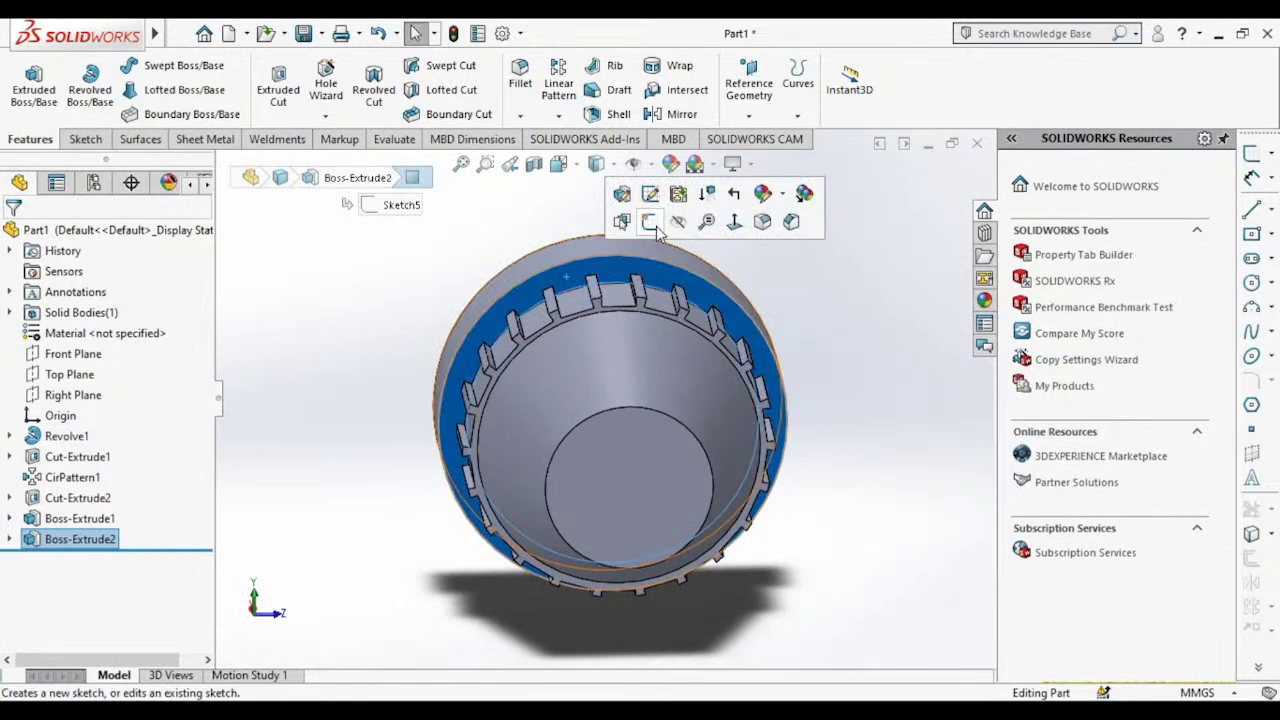
Step: Start Sketch6 on the ring face and view it from the Front
left_click(655, 230)
left_click(596, 163)
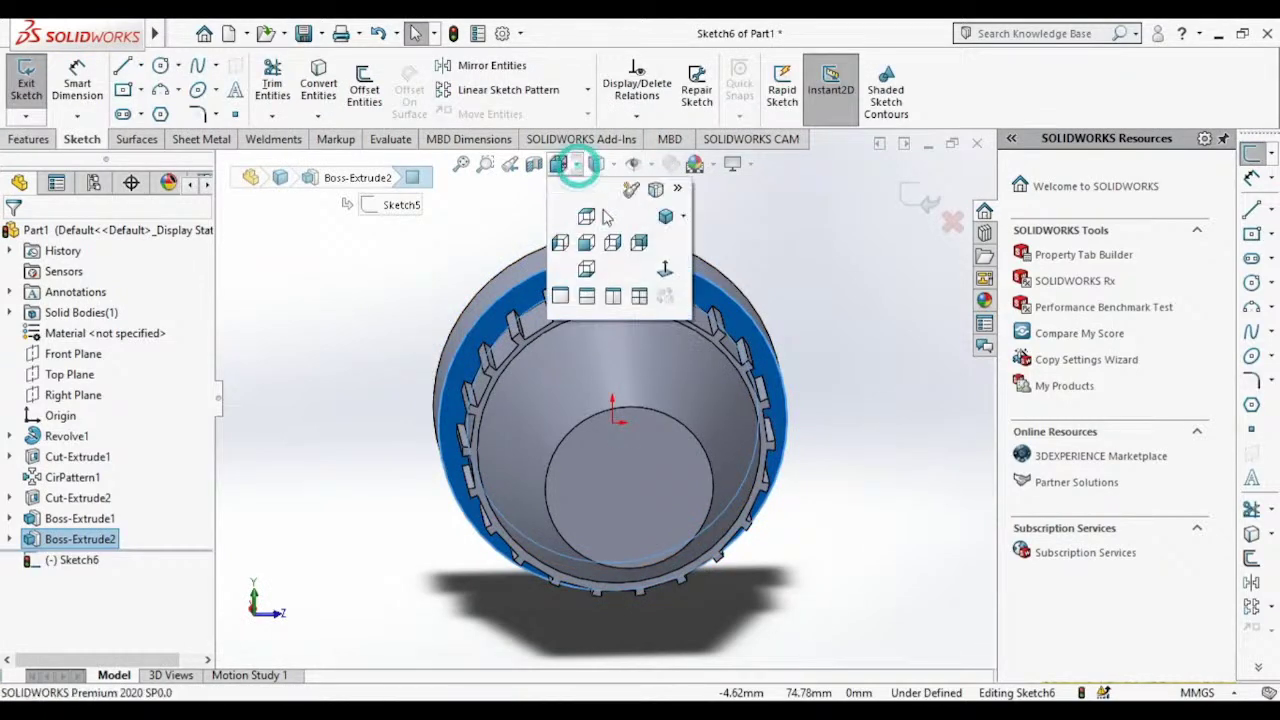
left_click(670, 270)
scroll(620, 195, "down", 3)
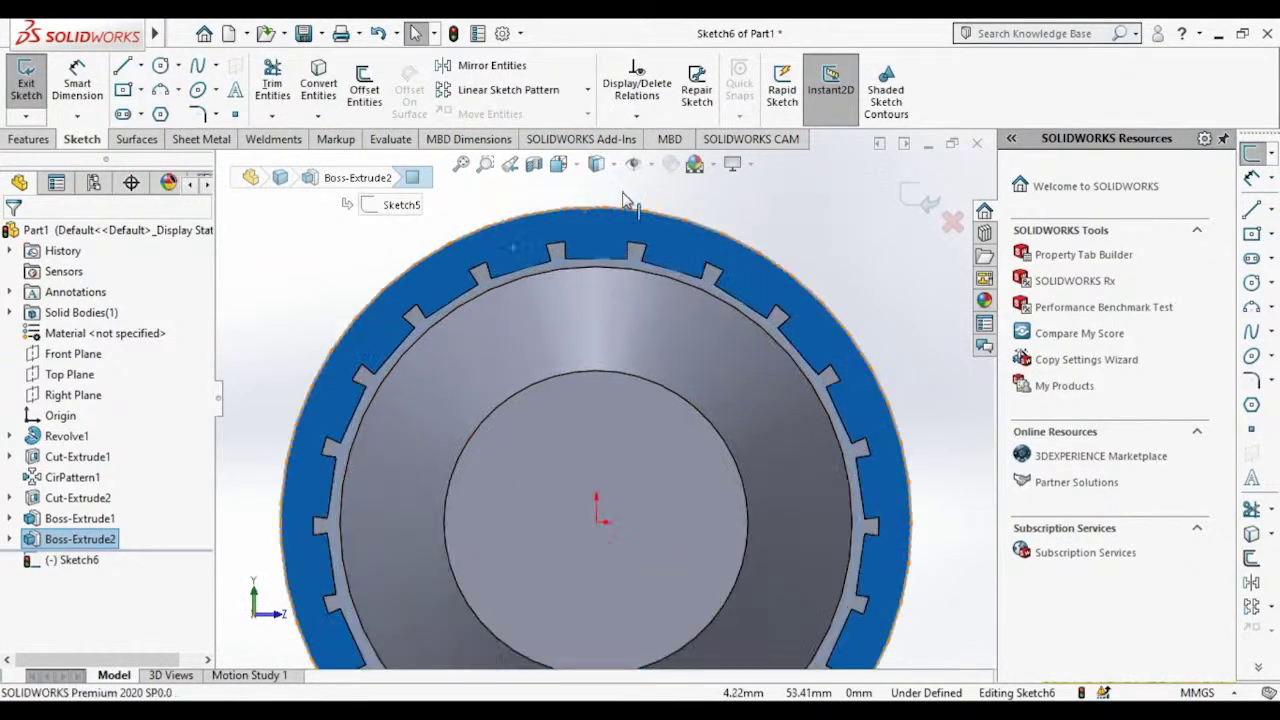
scroll(625, 203, "down", 3)
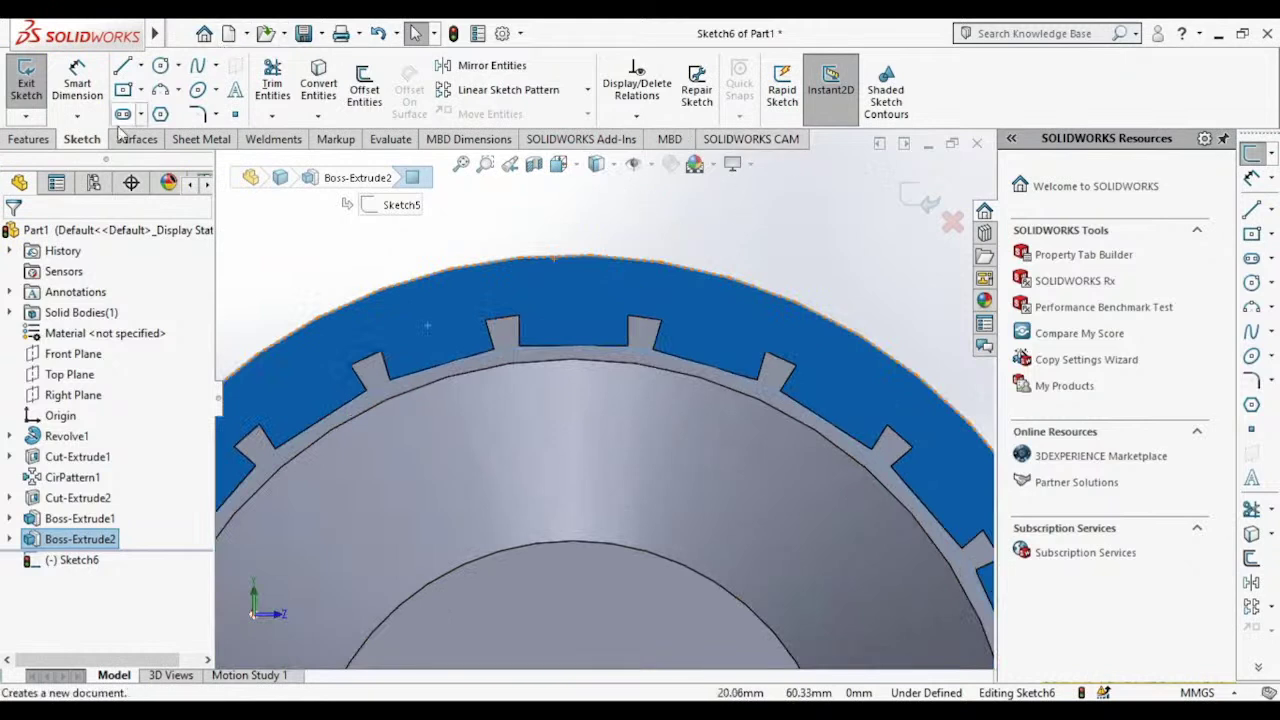
Step: Draw a small centre rectangle straddling the rim's top outer edge
left_click(124, 96)
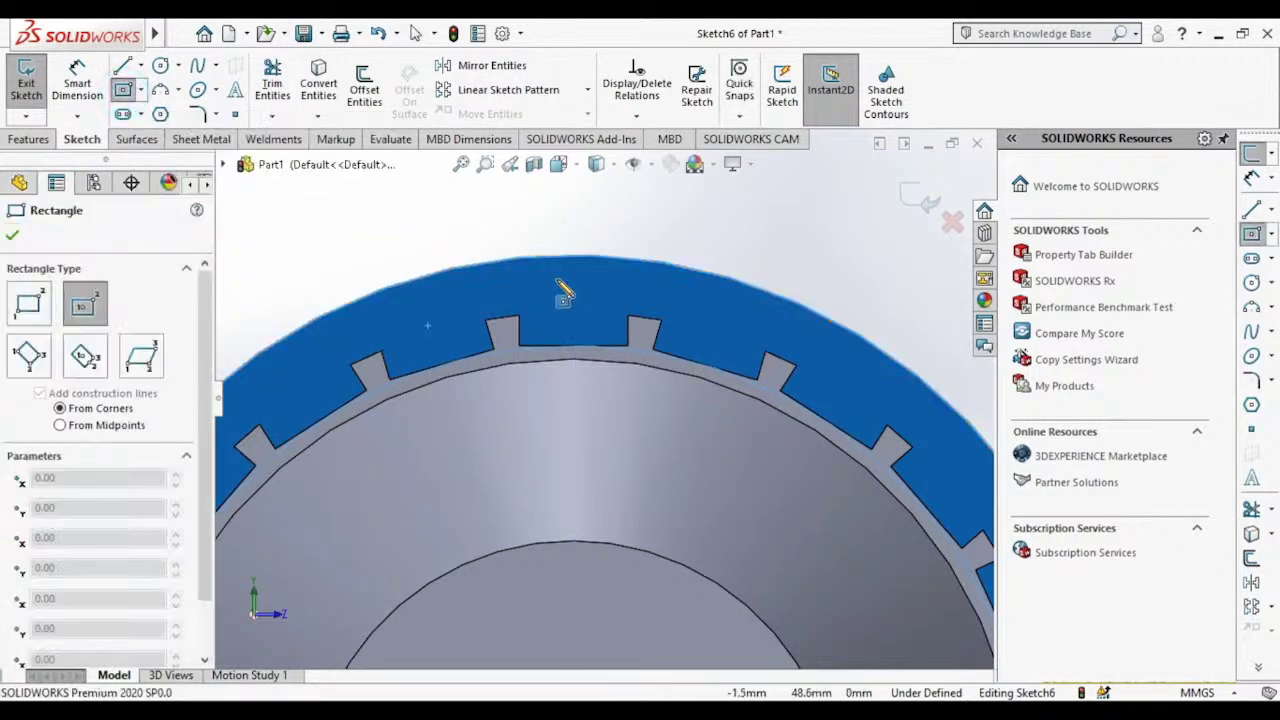
left_click(565, 278)
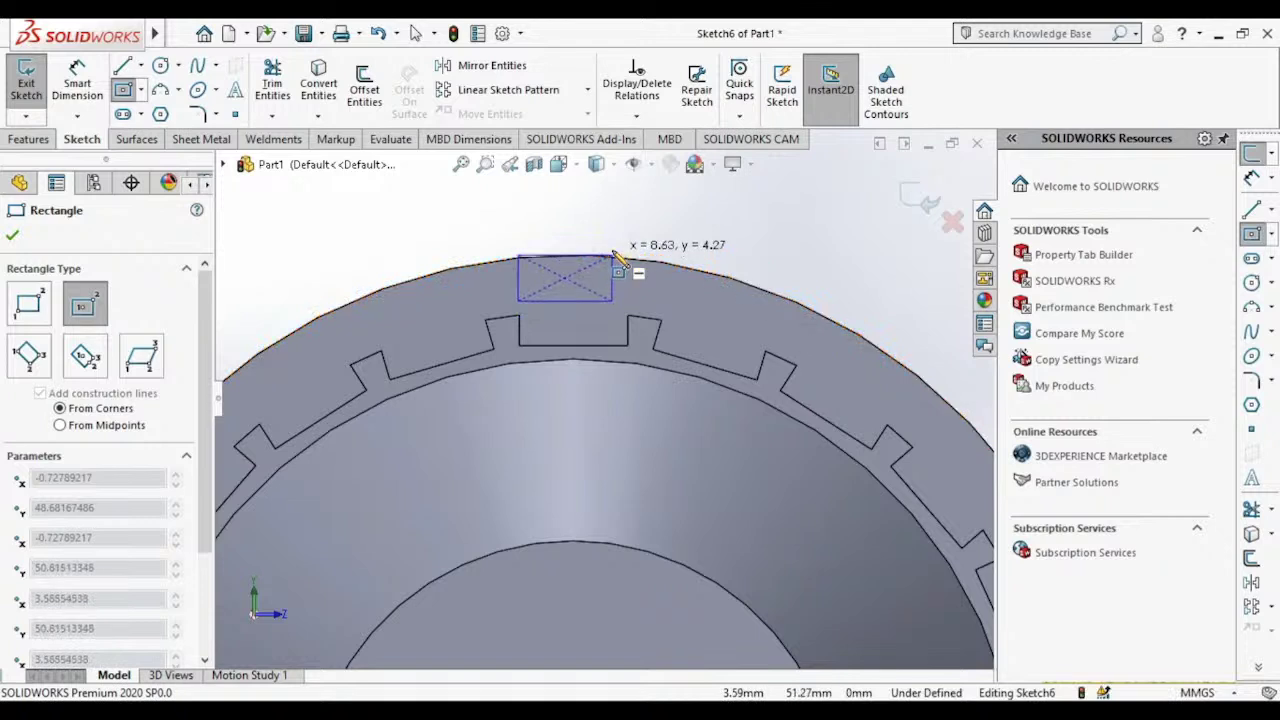
left_click(613, 250)
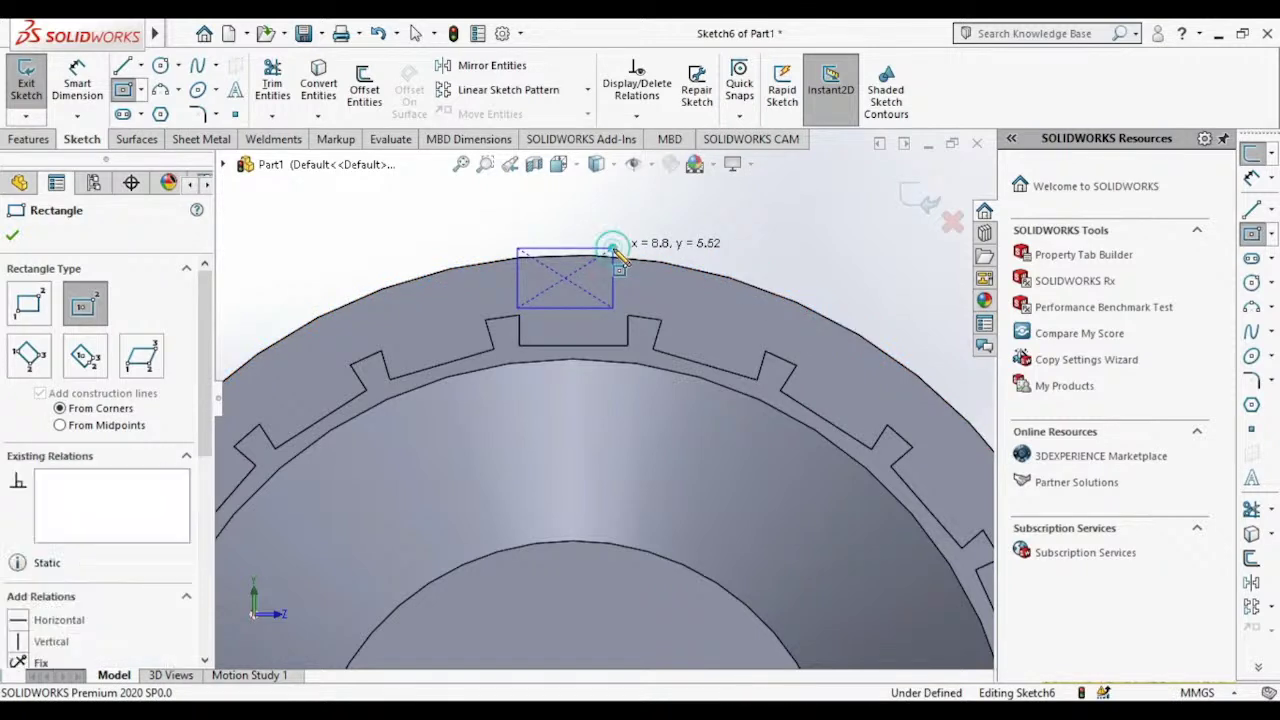
left_click(17, 236)
left_click(28, 139)
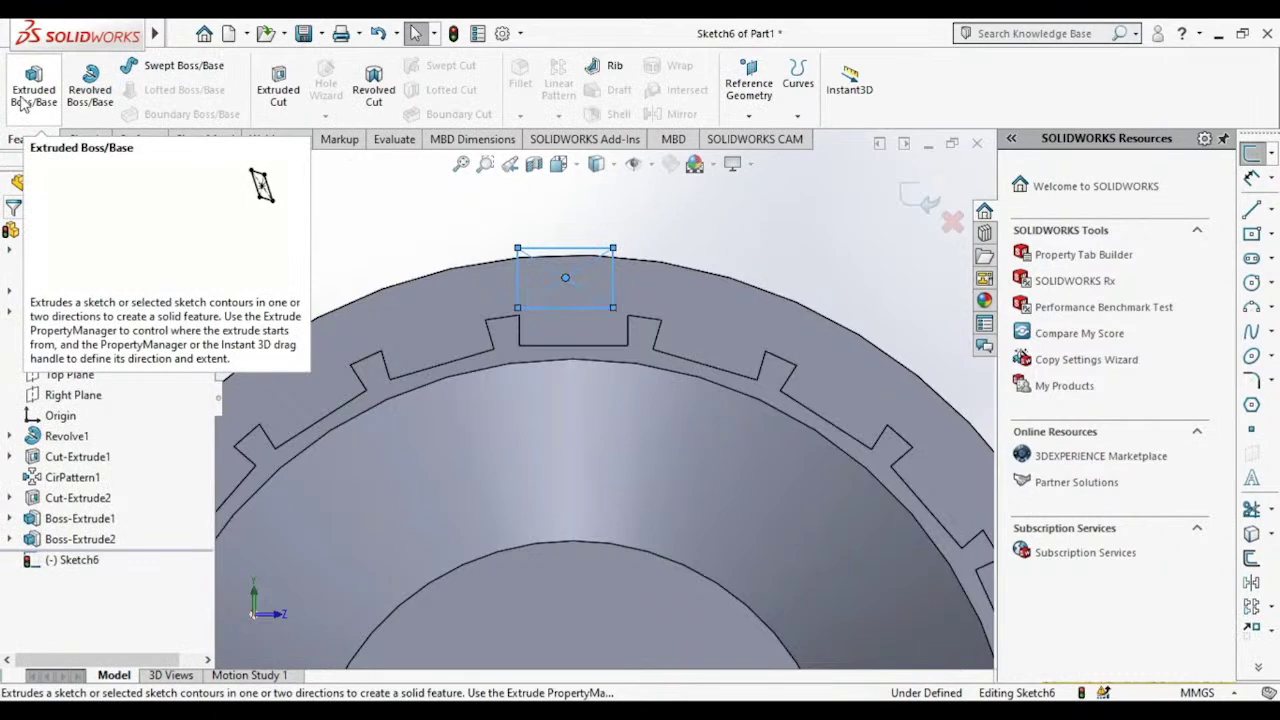
Step: Cut the rectangle Through All - Both to notch the top of the rim
left_click(294, 90)
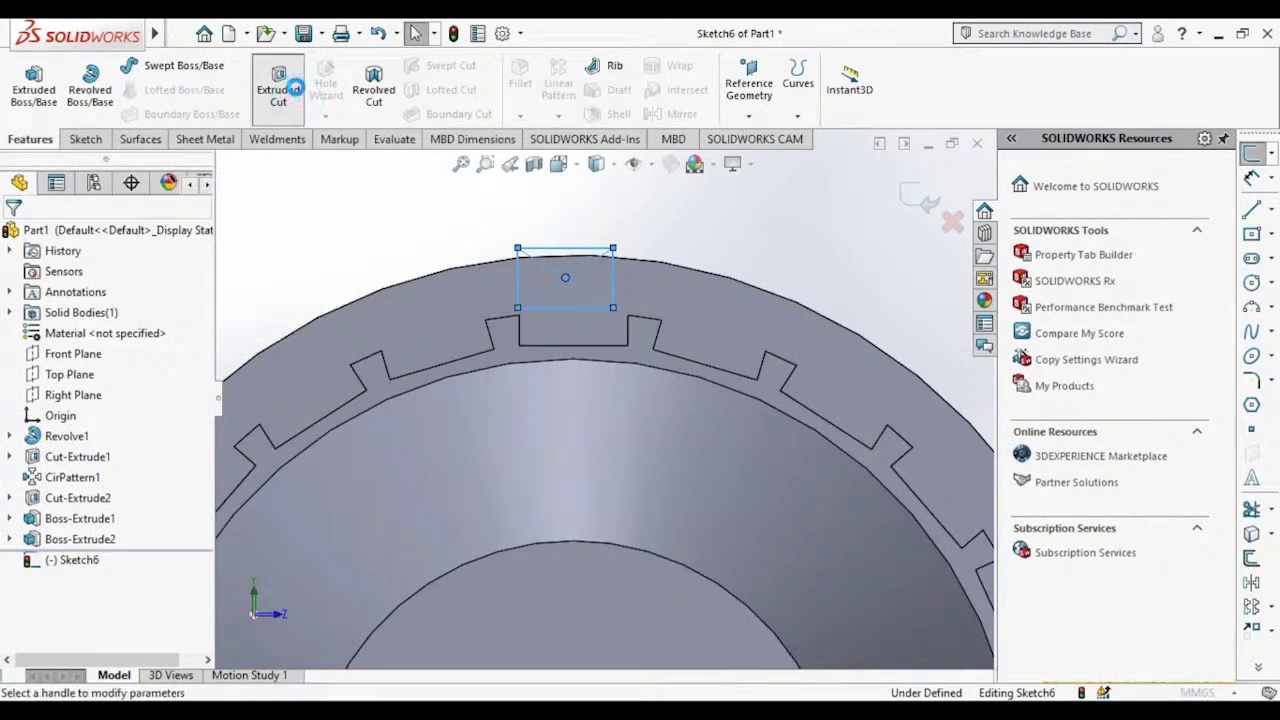
left_click(78, 349)
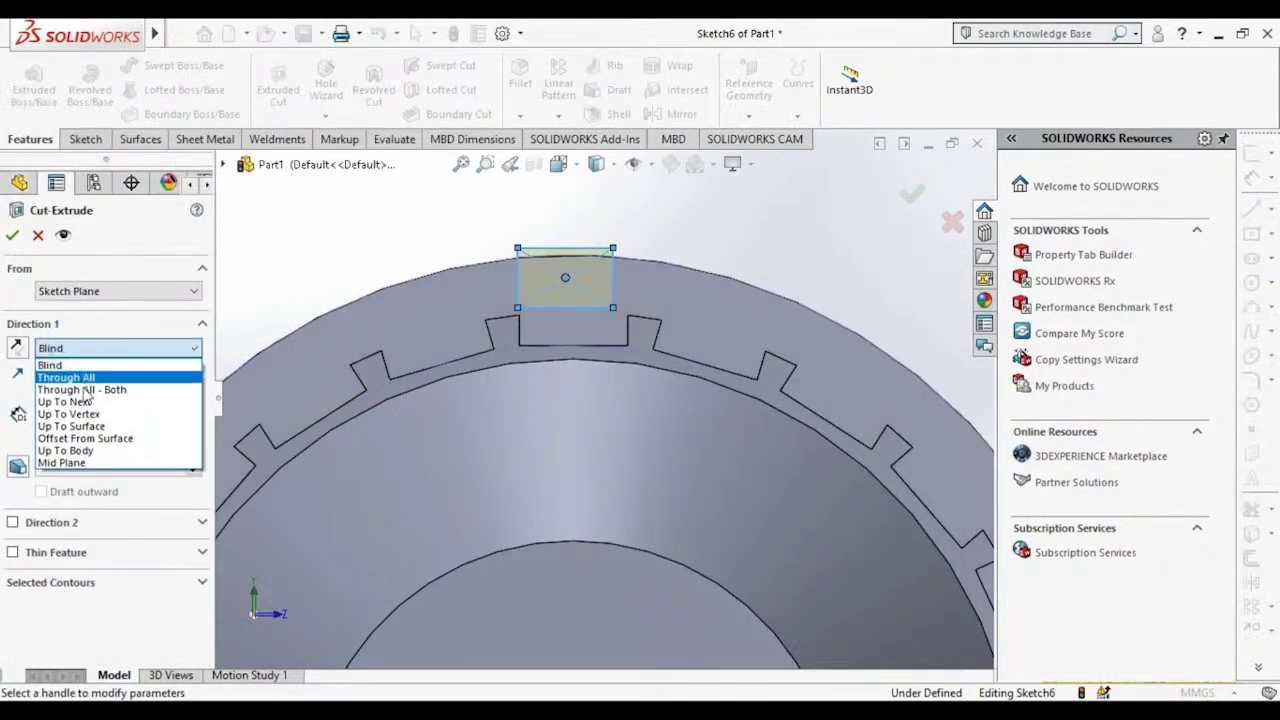
left_click(90, 390)
left_click(12, 236)
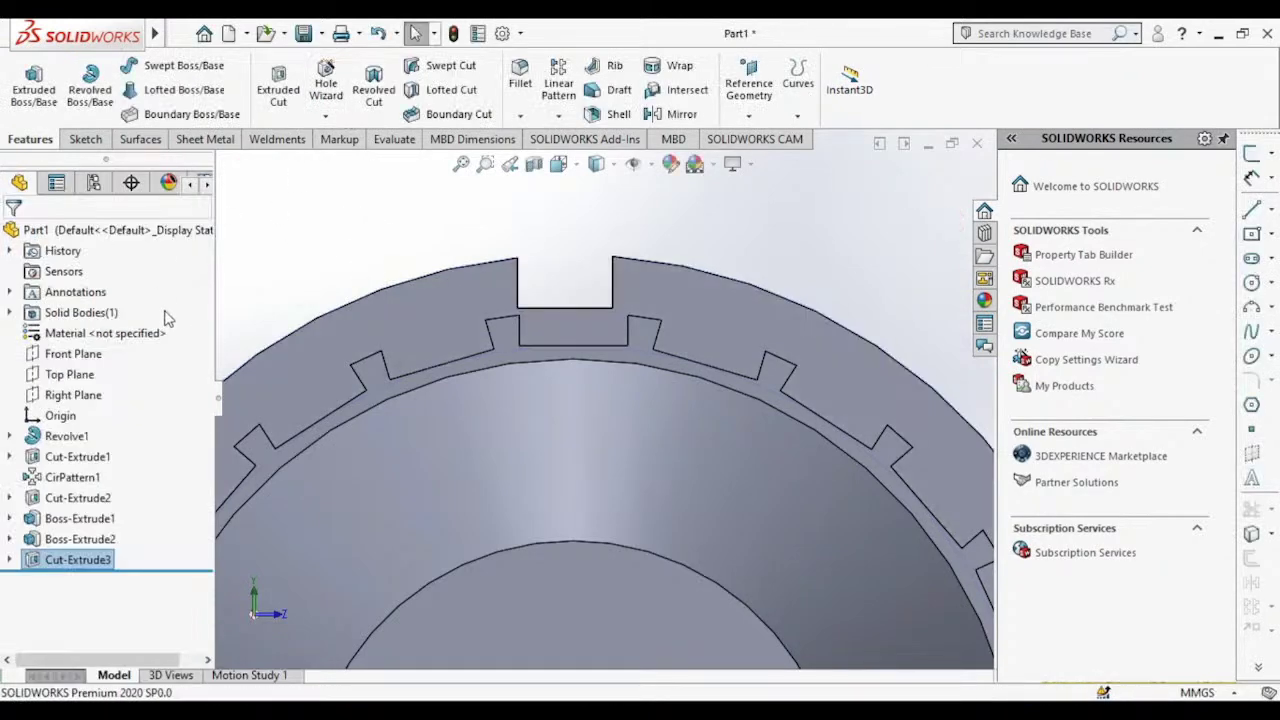
Step: Circular-pattern the notch 22 times over 360° around the outer cylindrical face
left_click(560, 118)
left_click(606, 161)
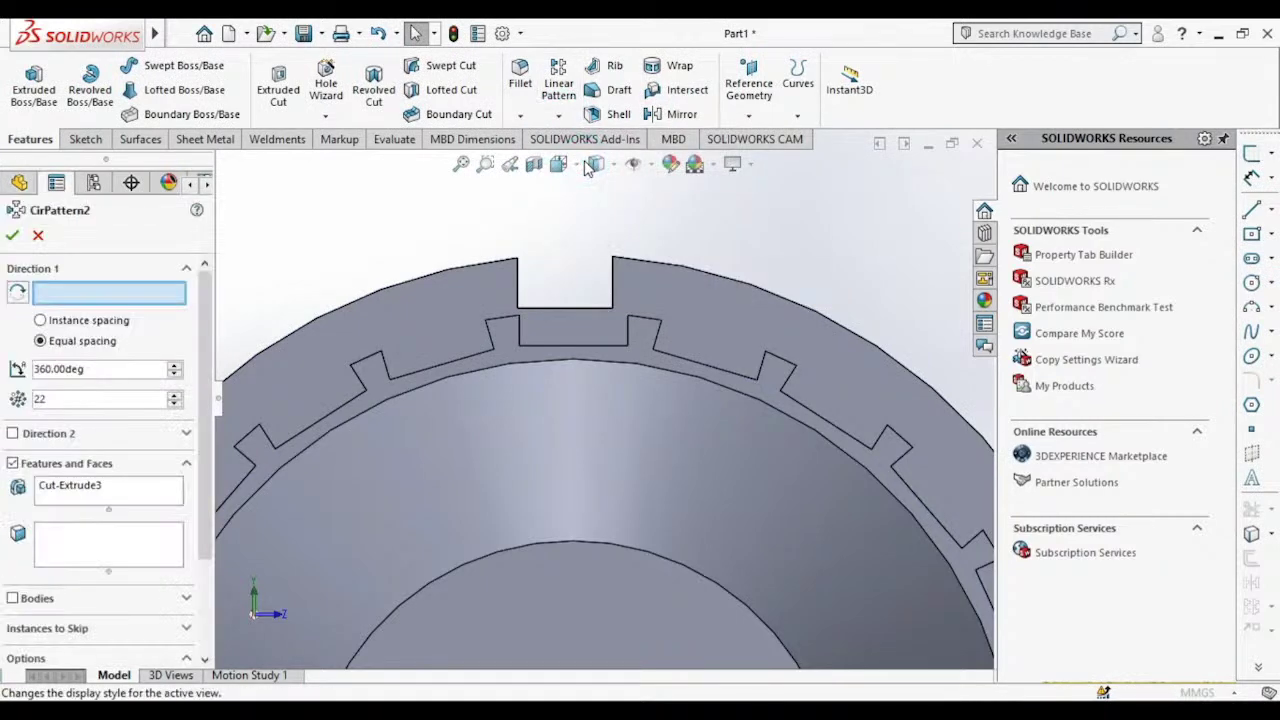
mouse_move(508, 259)
middle_mouse_down()
mouse_move(626, 314)
mouse_move(395, 350)
middle_mouse_up()
left_click(465, 508)
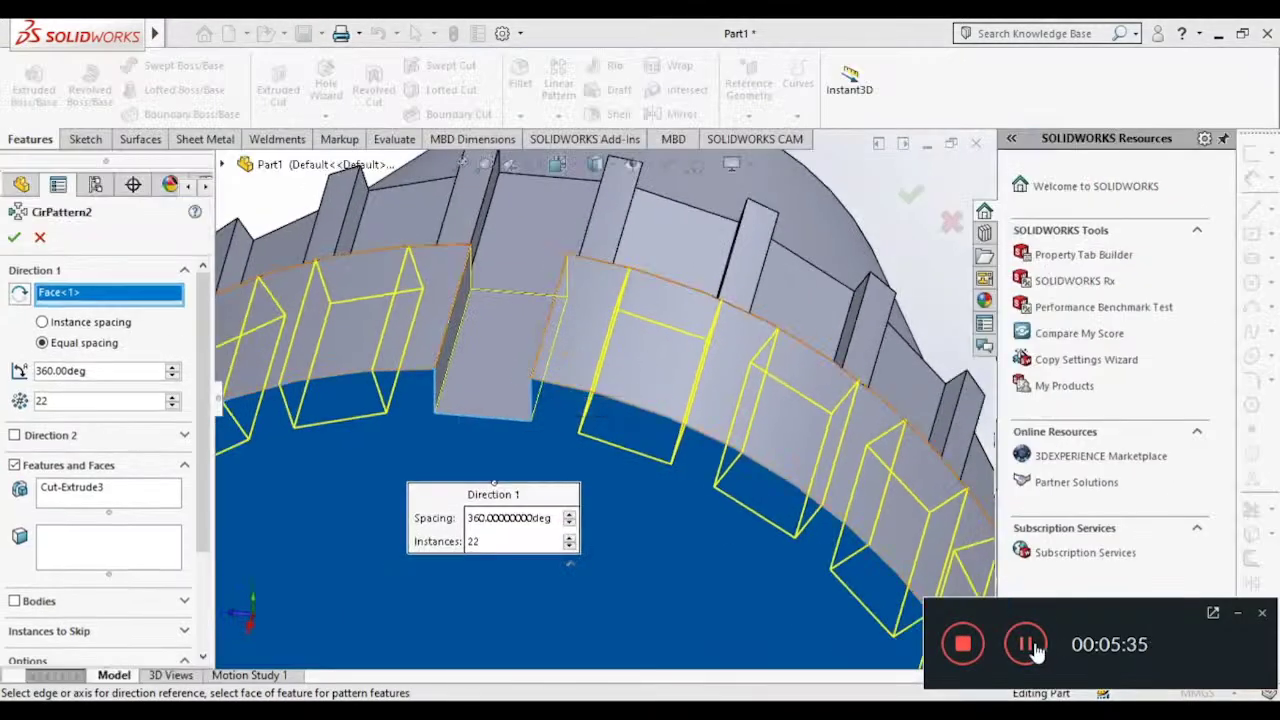
left_click(1238, 615)
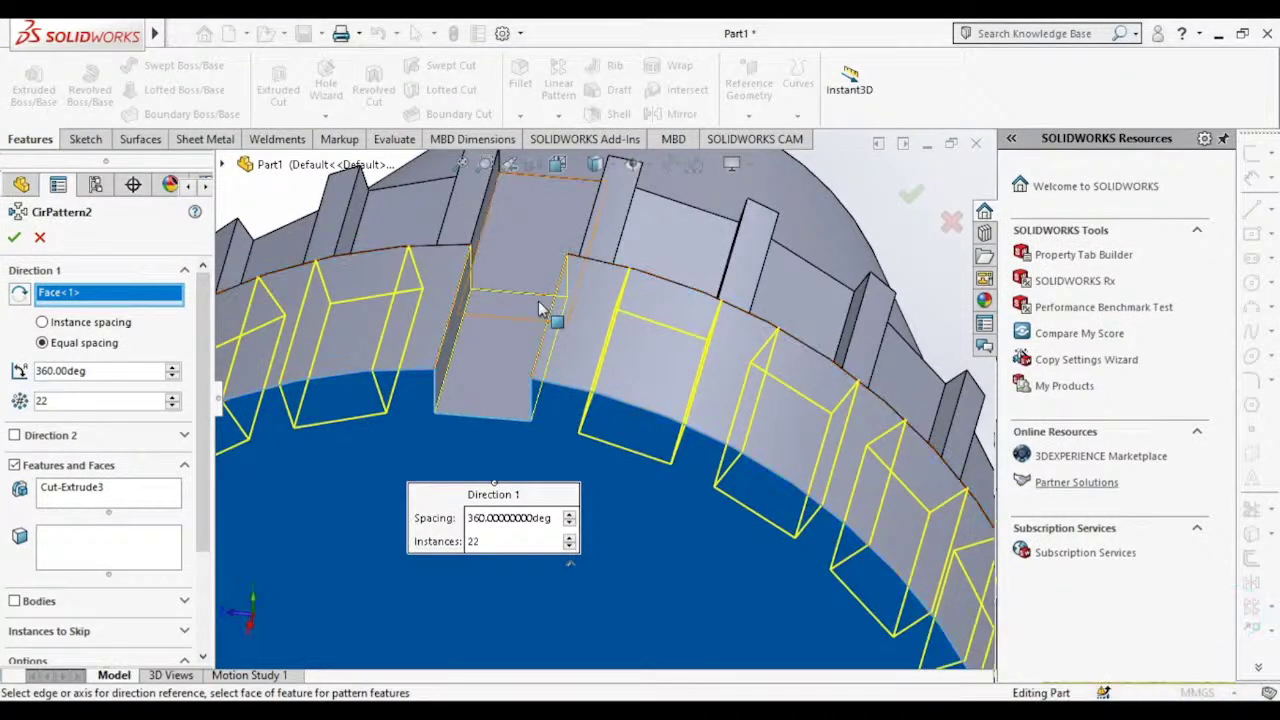
middle_click_drag(540, 310, 532, 327)
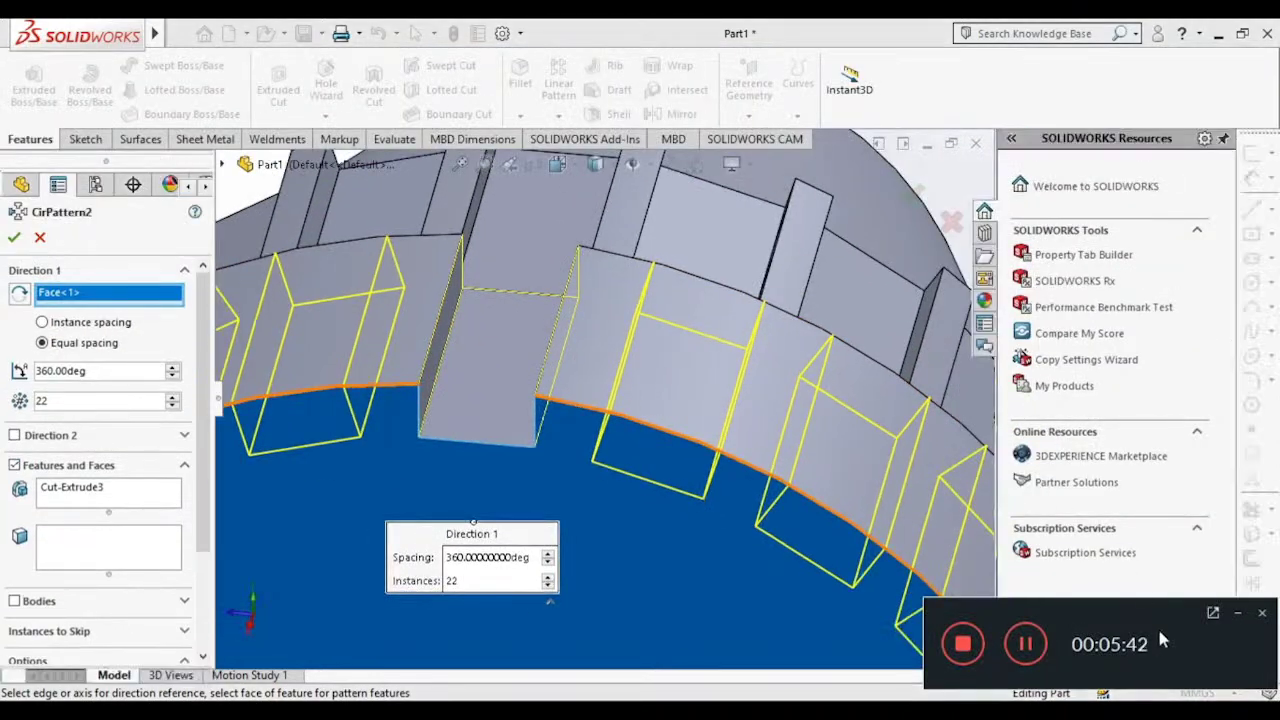
scroll(654, 342, "down", 3)
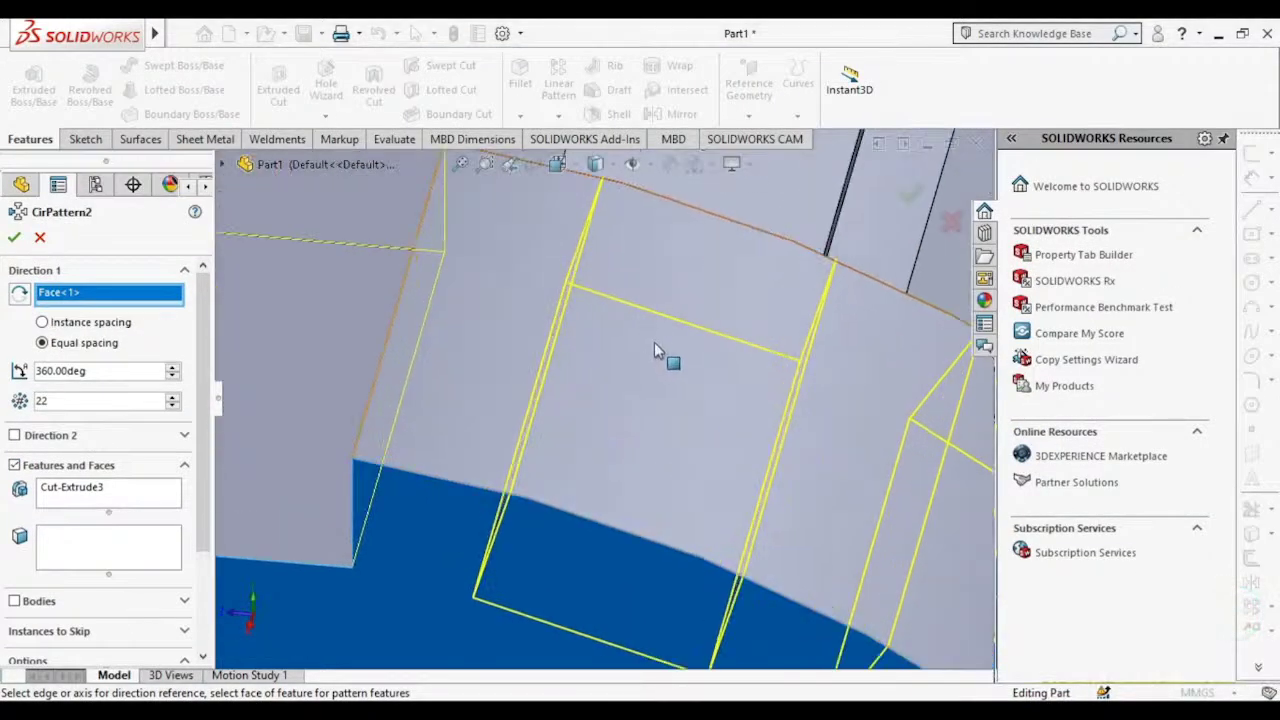
scroll(640, 390, "up", 3)
scroll(615, 423, "up", 2)
mouse_move(615, 423)
middle_mouse_down()
mouse_move(660, 343)
mouse_move(629, 360)
mouse_move(594, 340)
mouse_move(634, 297)
mouse_move(636, 348)
middle_mouse_up()
left_click(14, 238)
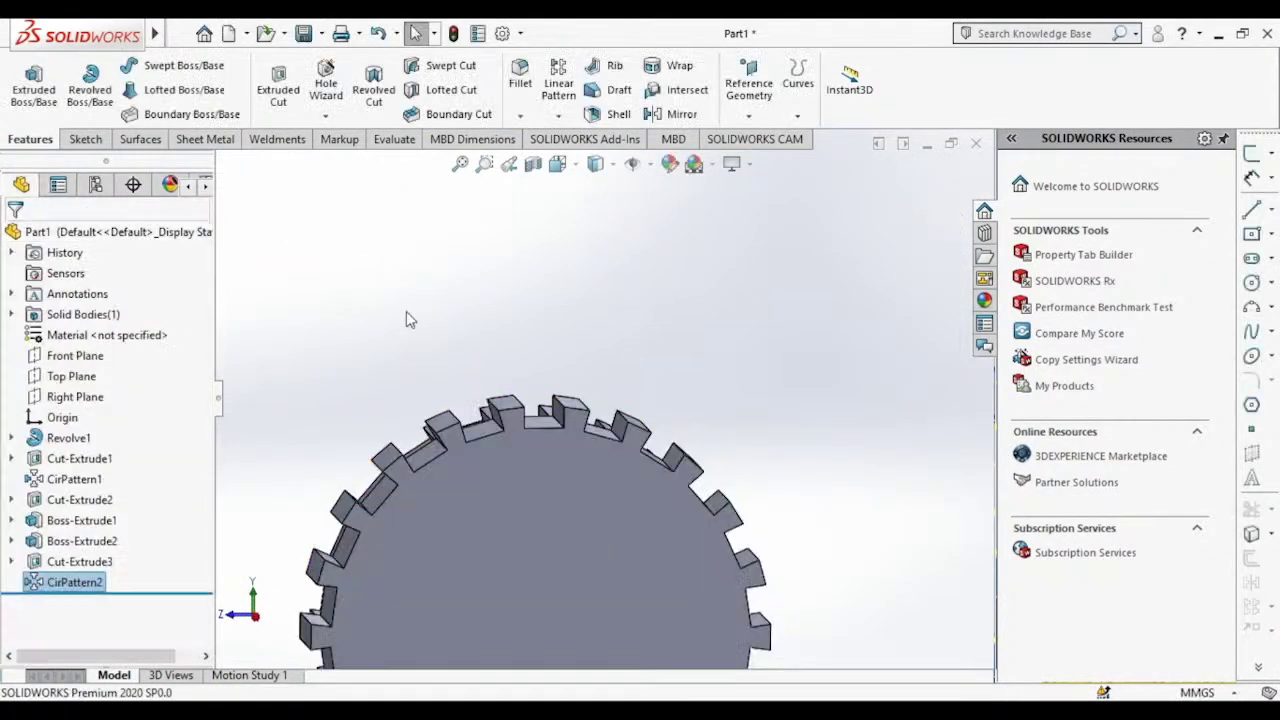
mouse_move(437, 394)
middle_mouse_down()
mouse_move(709, 346)
mouse_move(760, 451)
mouse_move(763, 434)
mouse_move(668, 404)
mouse_move(640, 375)
mouse_move(553, 388)
middle_mouse_up()
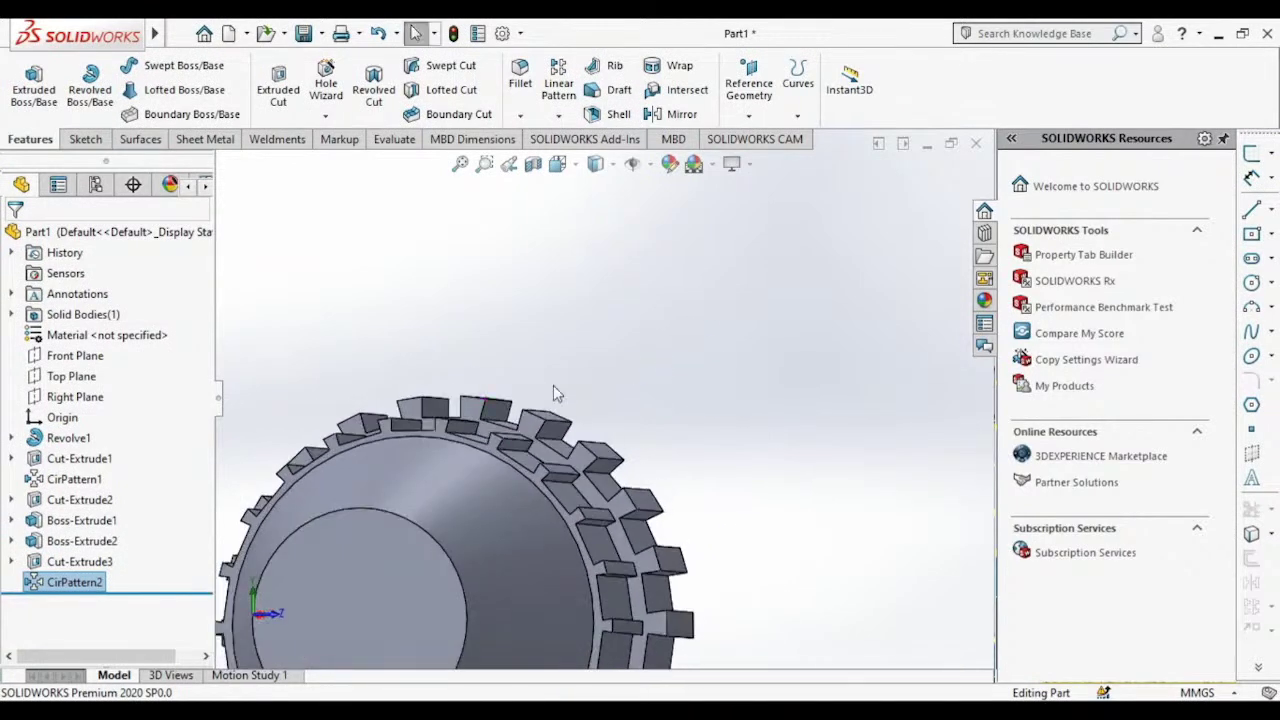
Step: Start Sketch7 on the toothed ring's front face, viewed Normal To
left_click(472, 412)
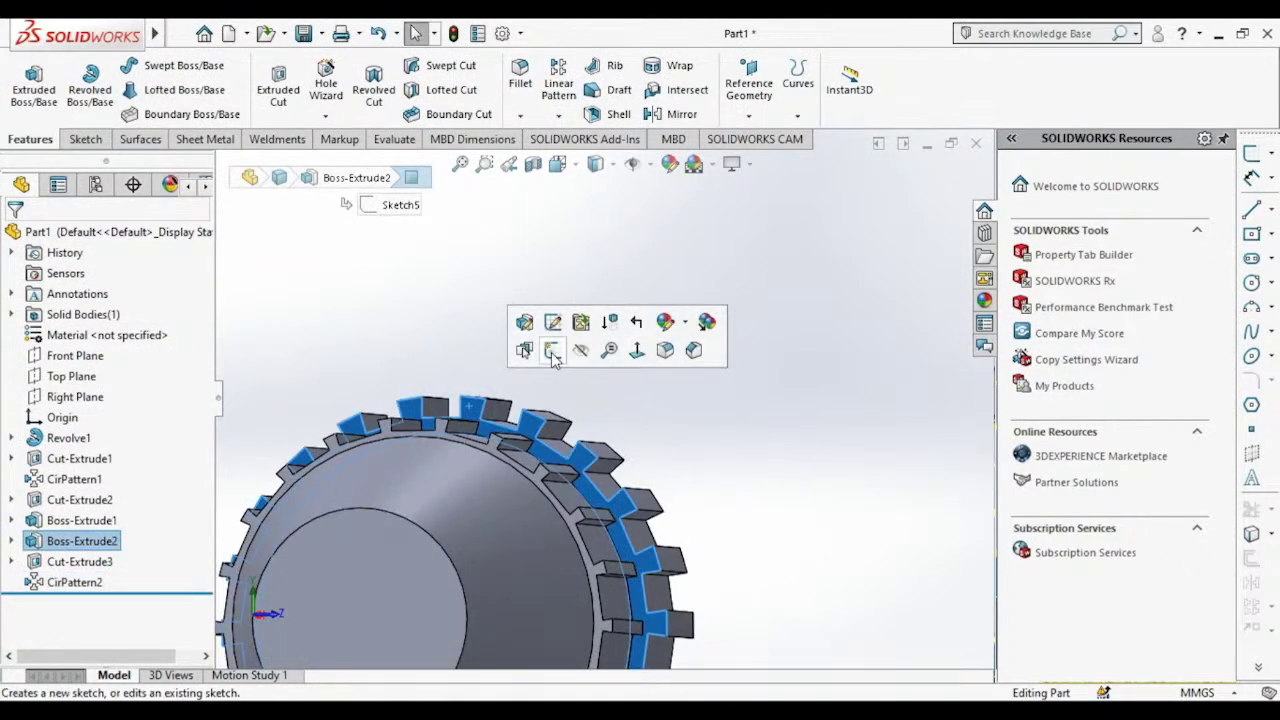
left_click(552, 351)
left_click(557, 164)
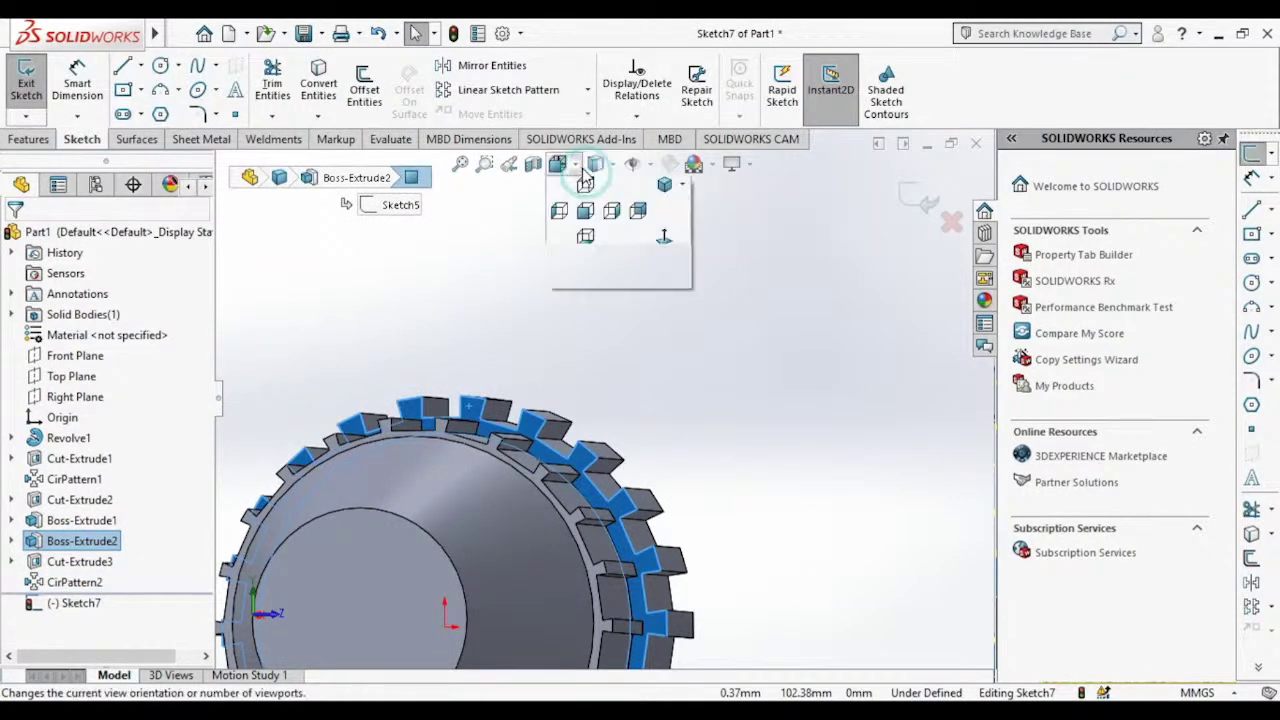
left_click(664, 270)
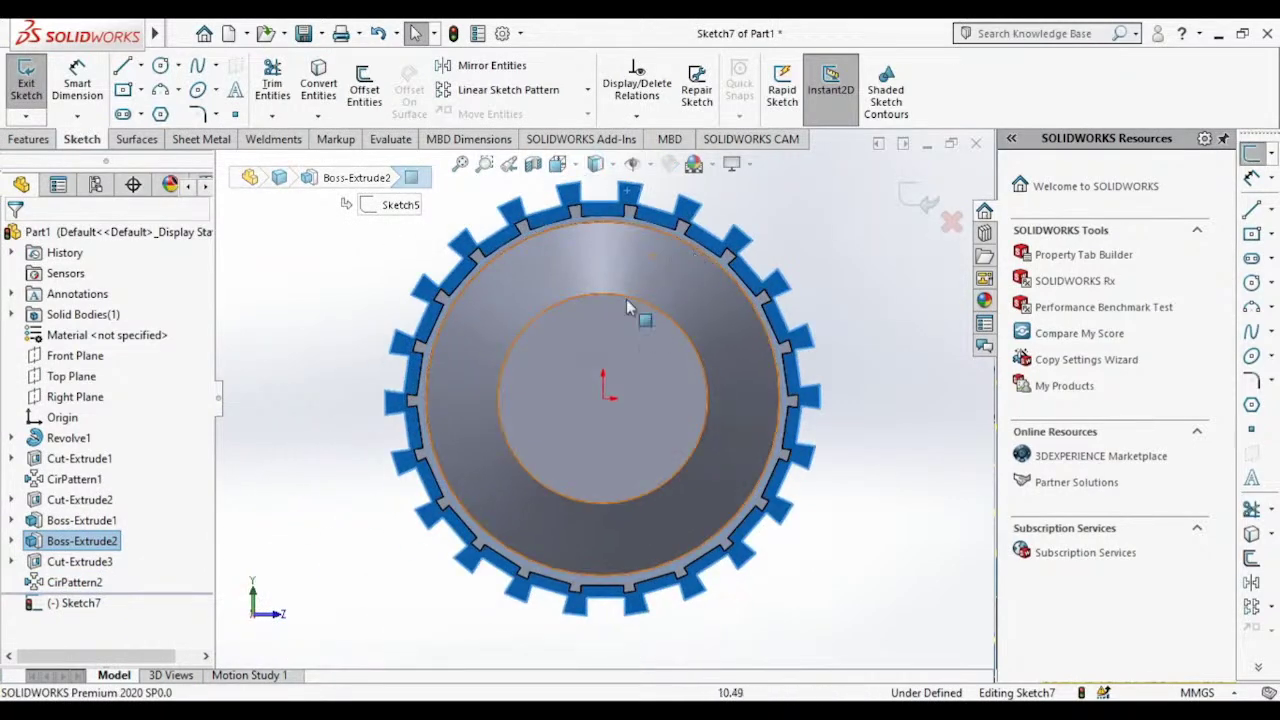
scroll(665, 295, "down", 3)
scroll(620, 325, "up", 1)
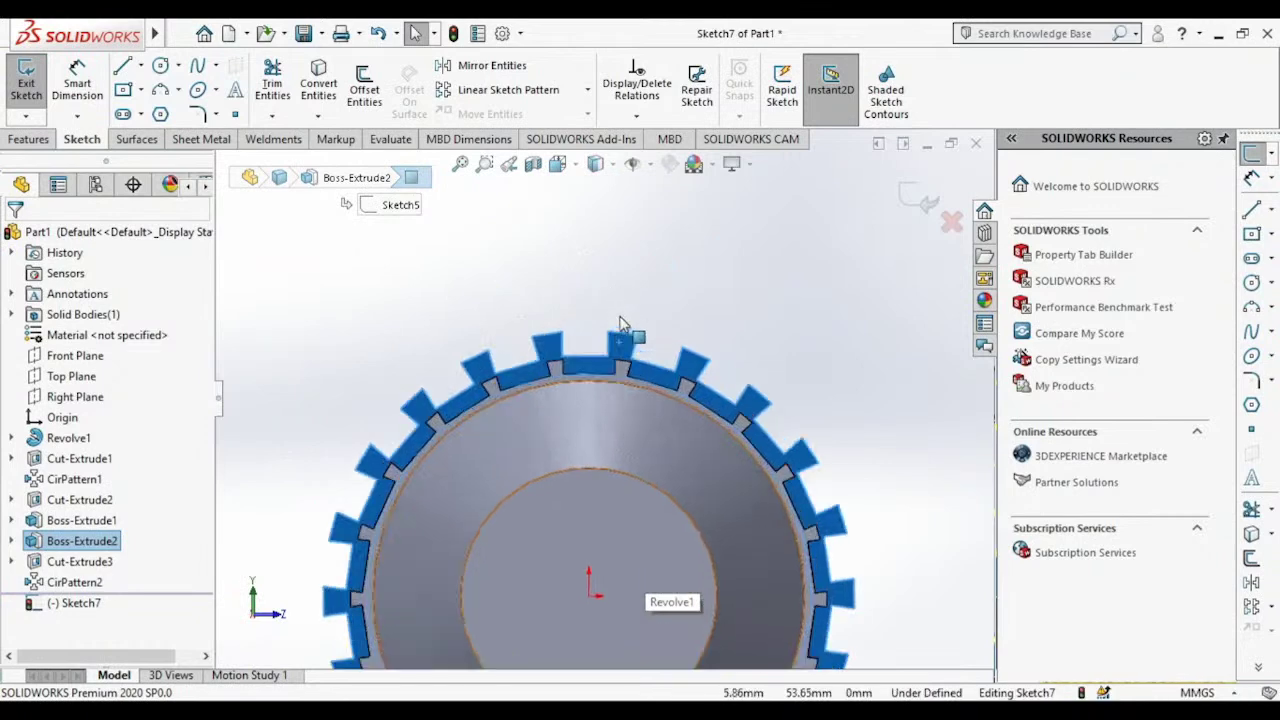
scroll(620, 330, "up", 2)
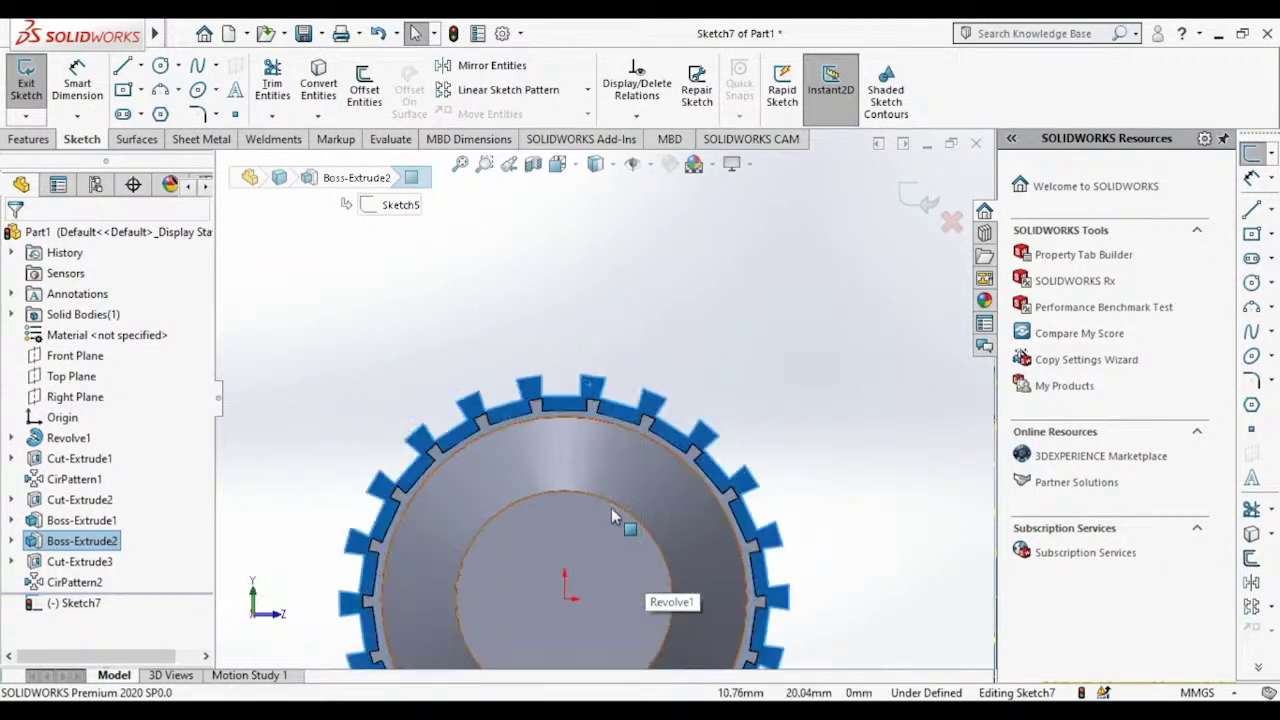
scroll(613, 515, "up", 2)
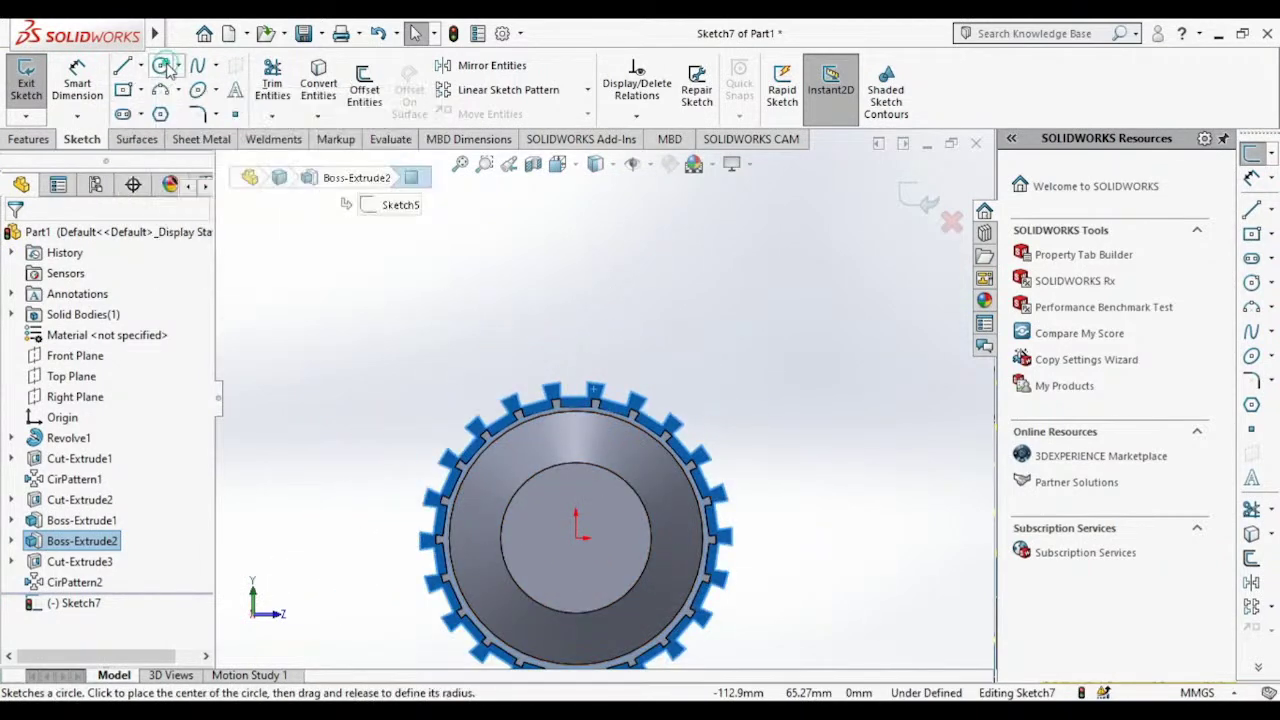
Step: Draw two origin-centred circles: one enclosing the teeth, one of radius about 48.6
left_click(165, 65)
left_click(576, 539)
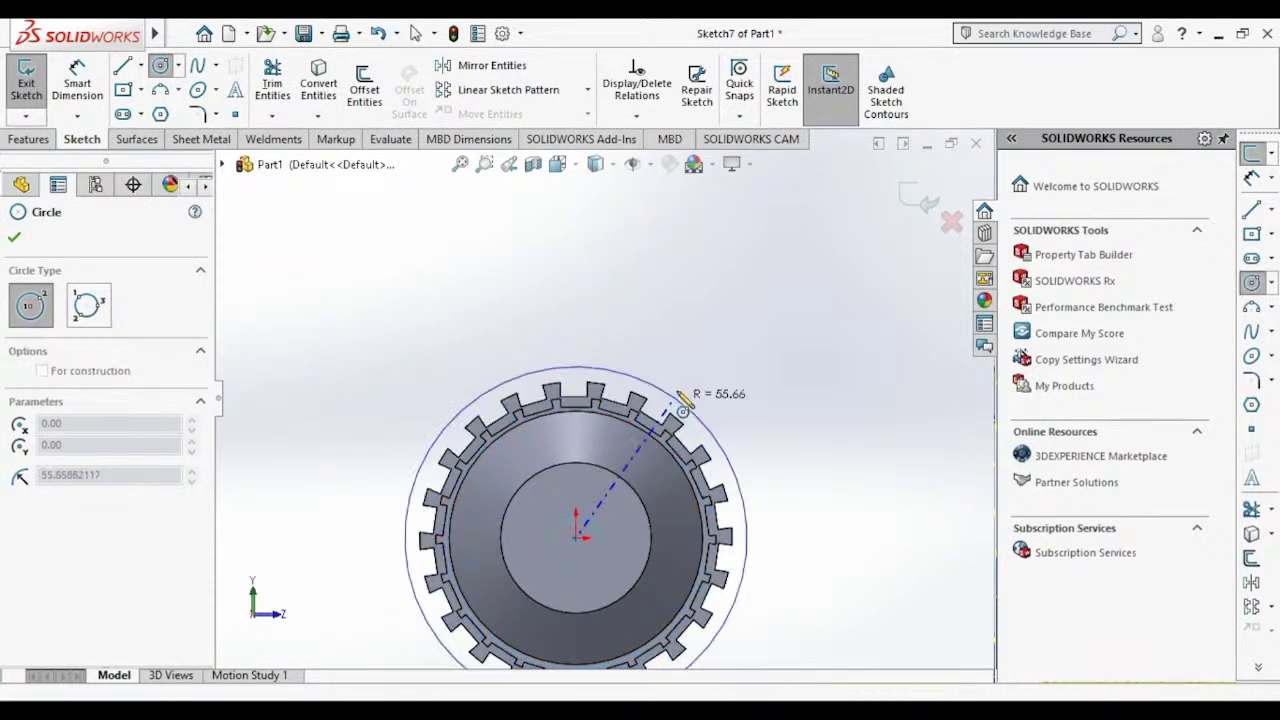
left_click(667, 388)
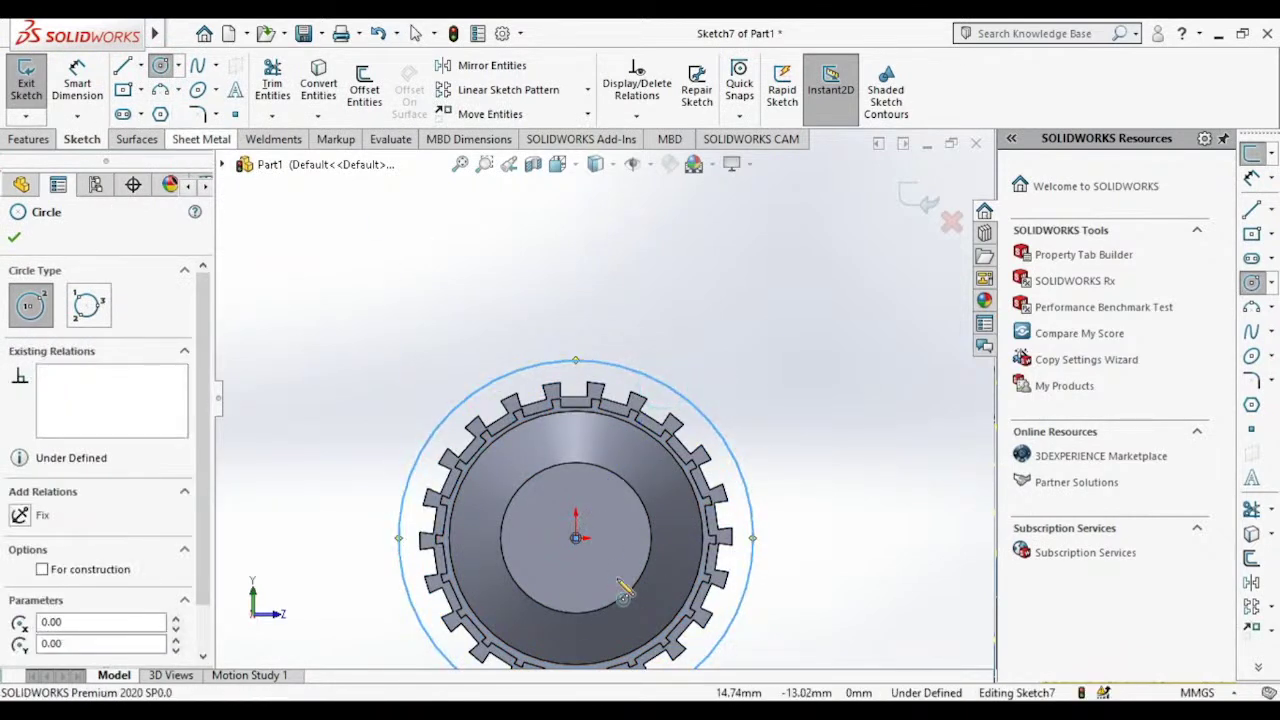
left_click(576, 539)
scroll(630, 390, "up", 1)
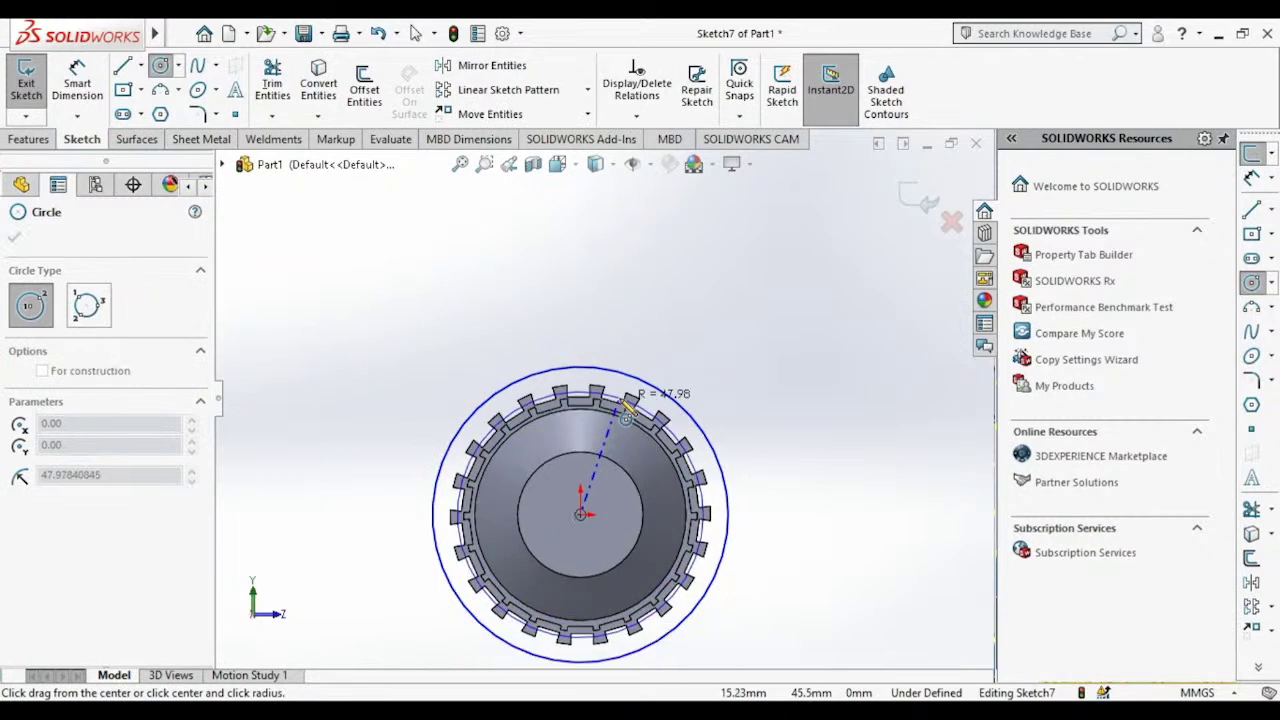
scroll(614, 400, "down", 2)
scroll(596, 390, "down", 2)
scroll(596, 392, "down", 2)
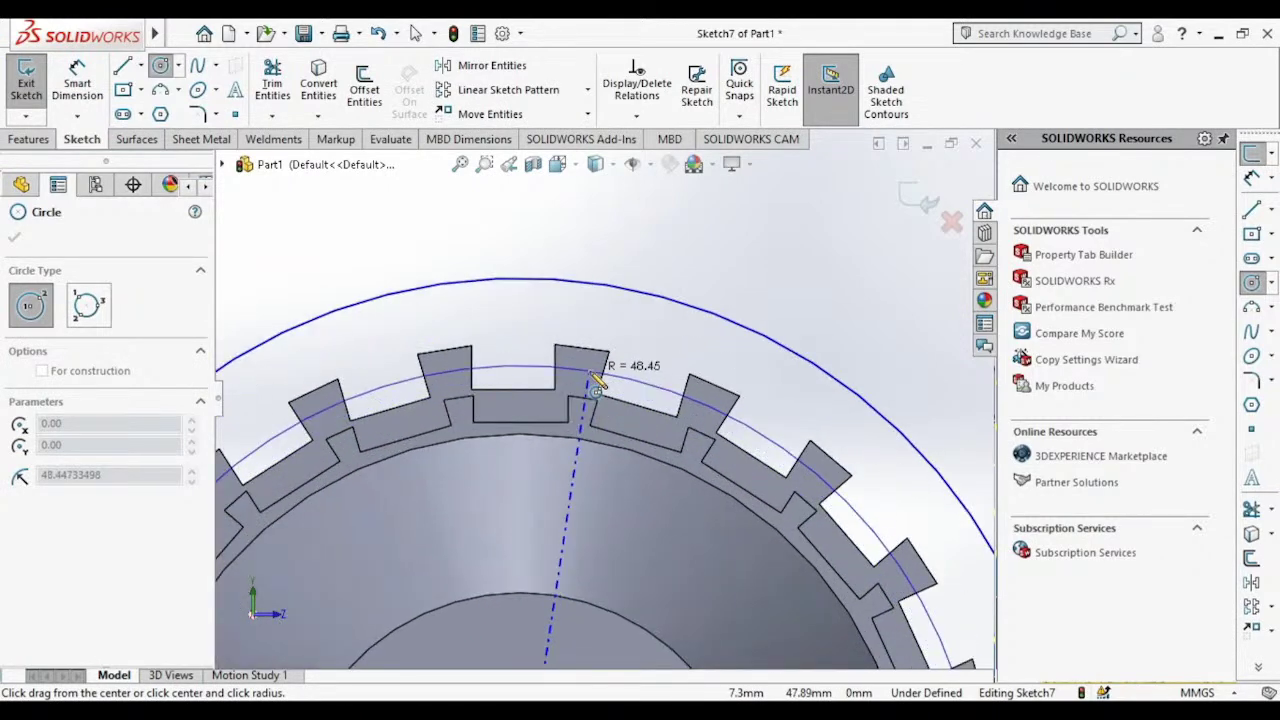
scroll(598, 380, "down", 1)
left_click(590, 380)
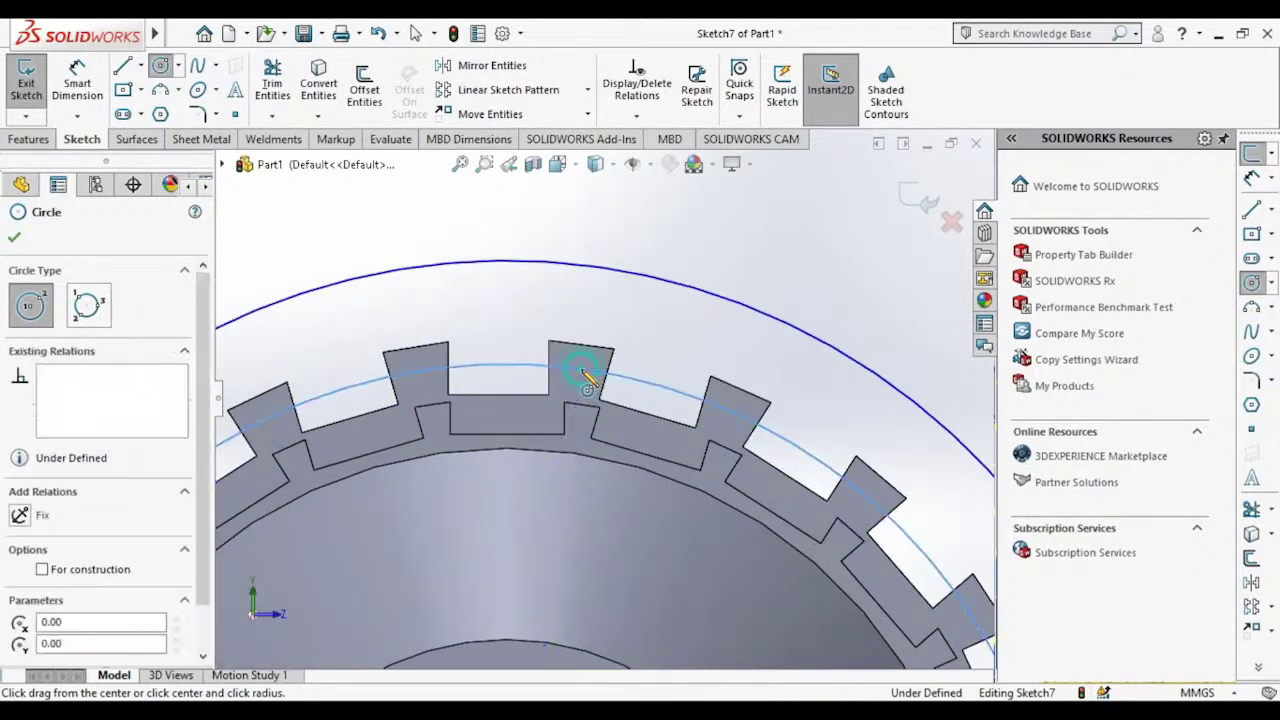
left_click(20, 240)
Step: Cut the ring between the two circles Through All - Both to shorten the teeth
left_click(28, 139)
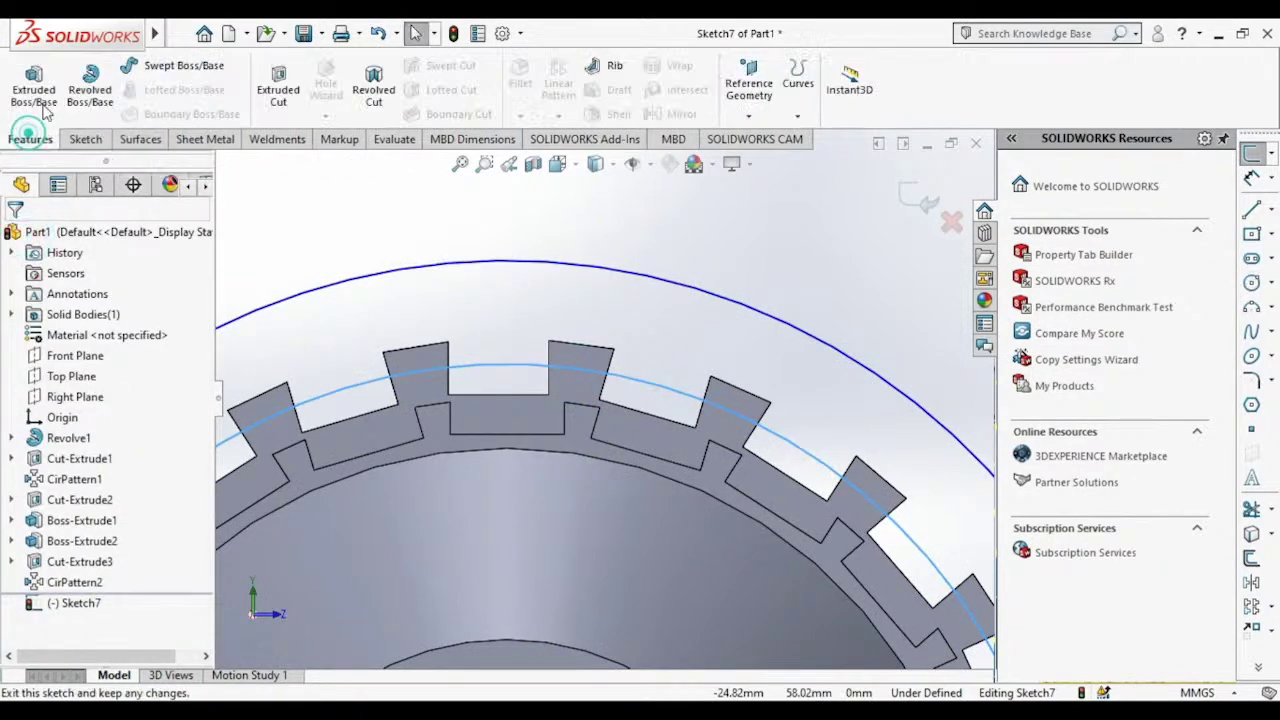
left_click(277, 95)
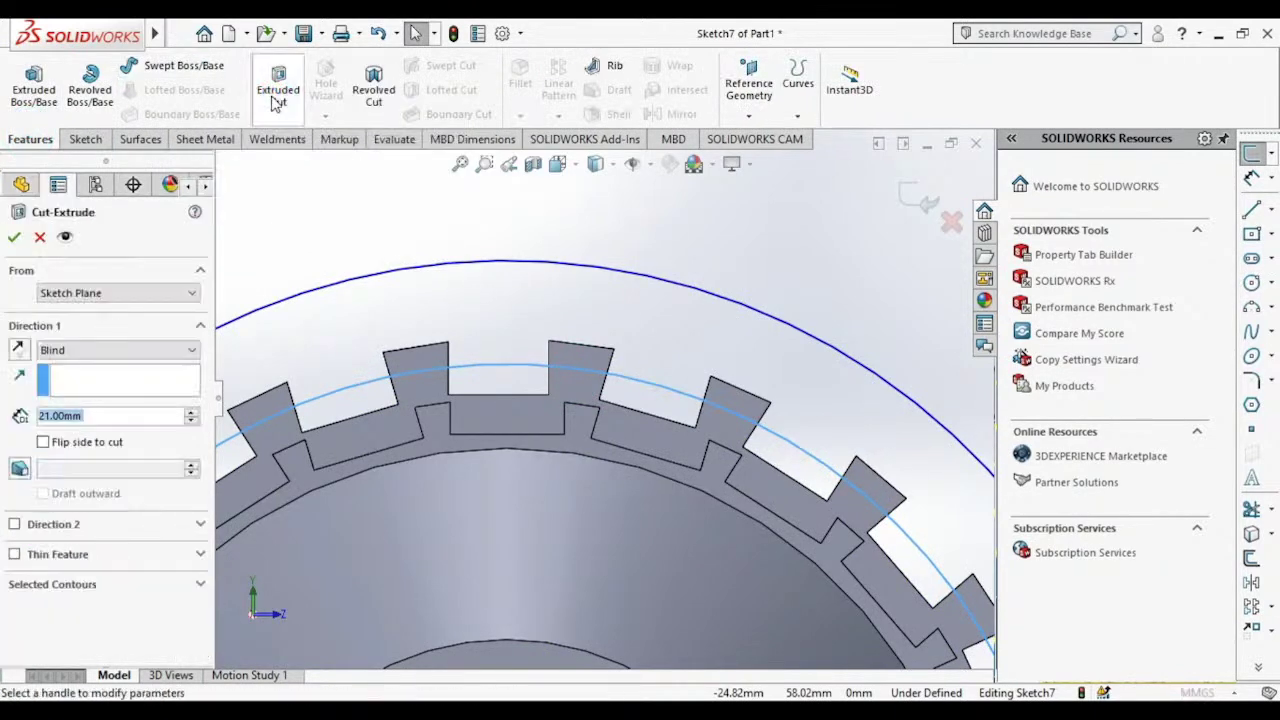
left_click(78, 355)
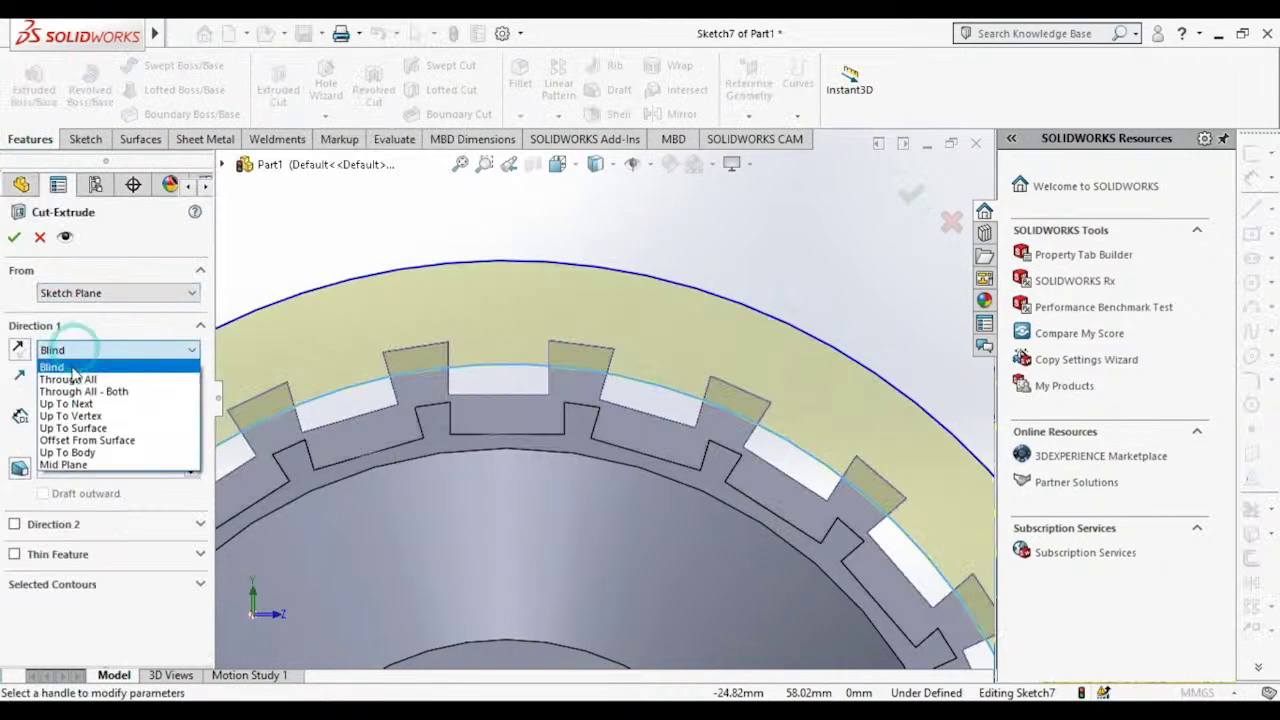
left_click(82, 392)
left_click(14, 238)
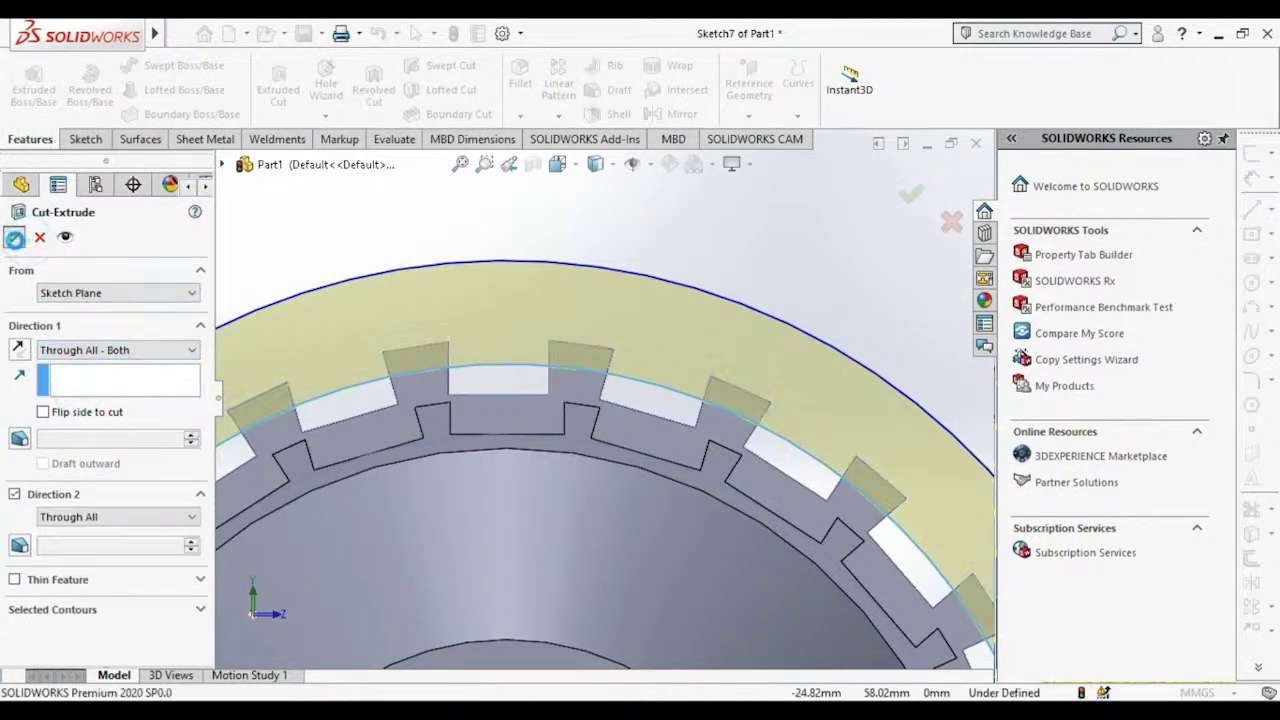
Step: Orbit to inspect the trimmed teeth and select the Top Plane
scroll(578, 429, "up", 3)
scroll(578, 429, "up", 2)
scroll(578, 429, "down", 2)
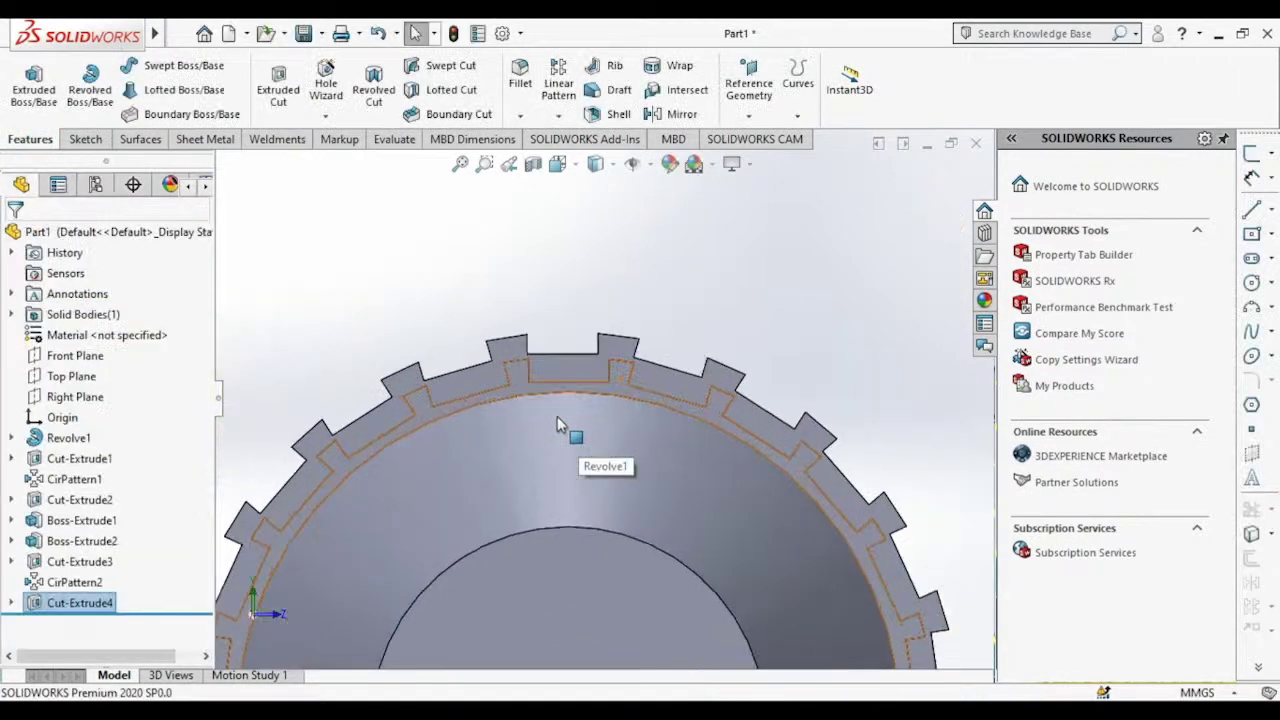
scroll(557, 416, "up", 2)
mouse_move(576, 426)
middle_mouse_down()
mouse_move(609, 365)
mouse_move(414, 534)
mouse_move(343, 423)
mouse_move(328, 551)
mouse_move(454, 654)
mouse_move(571, 551)
mouse_move(583, 426)
mouse_move(563, 523)
mouse_move(491, 546)
mouse_move(491, 563)
mouse_move(591, 366)
mouse_move(589, 386)
mouse_move(638, 450)
middle_mouse_up()
scroll(638, 450, "down", 4)
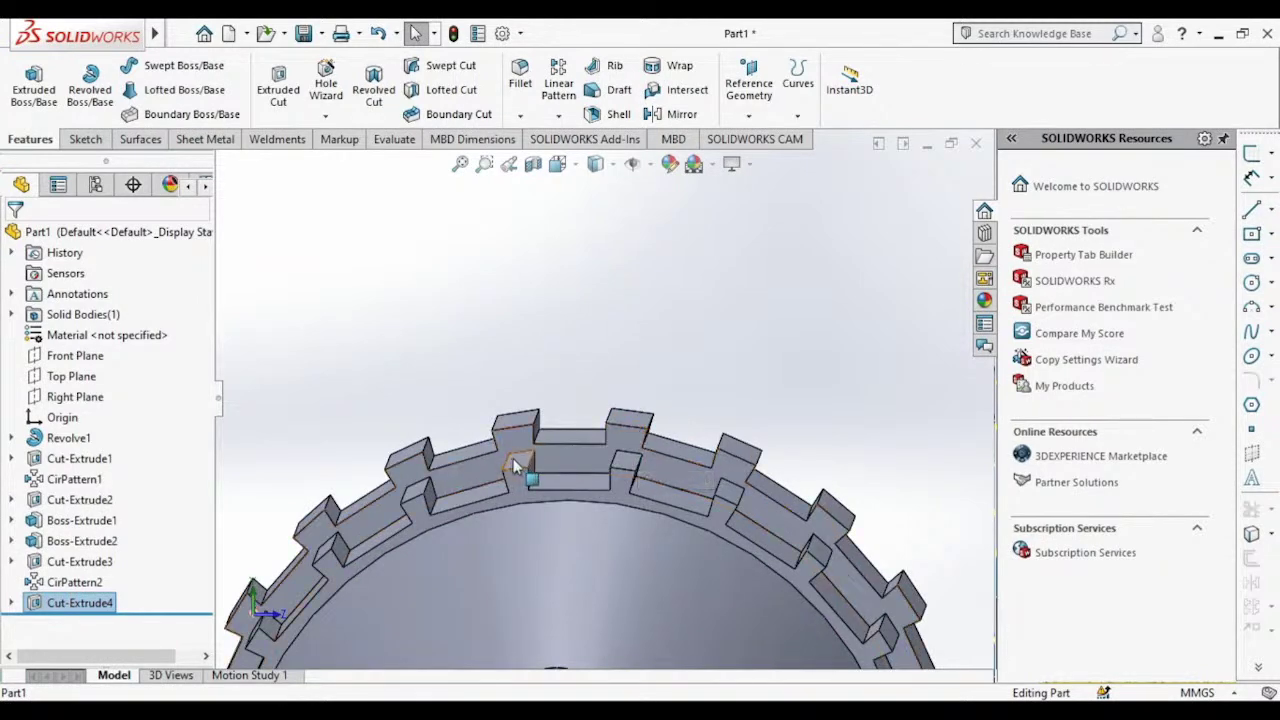
scroll(515, 466, "up", 5)
mouse_move(515, 466)
middle_mouse_down()
mouse_move(625, 487)
mouse_move(240, 390)
middle_mouse_up()
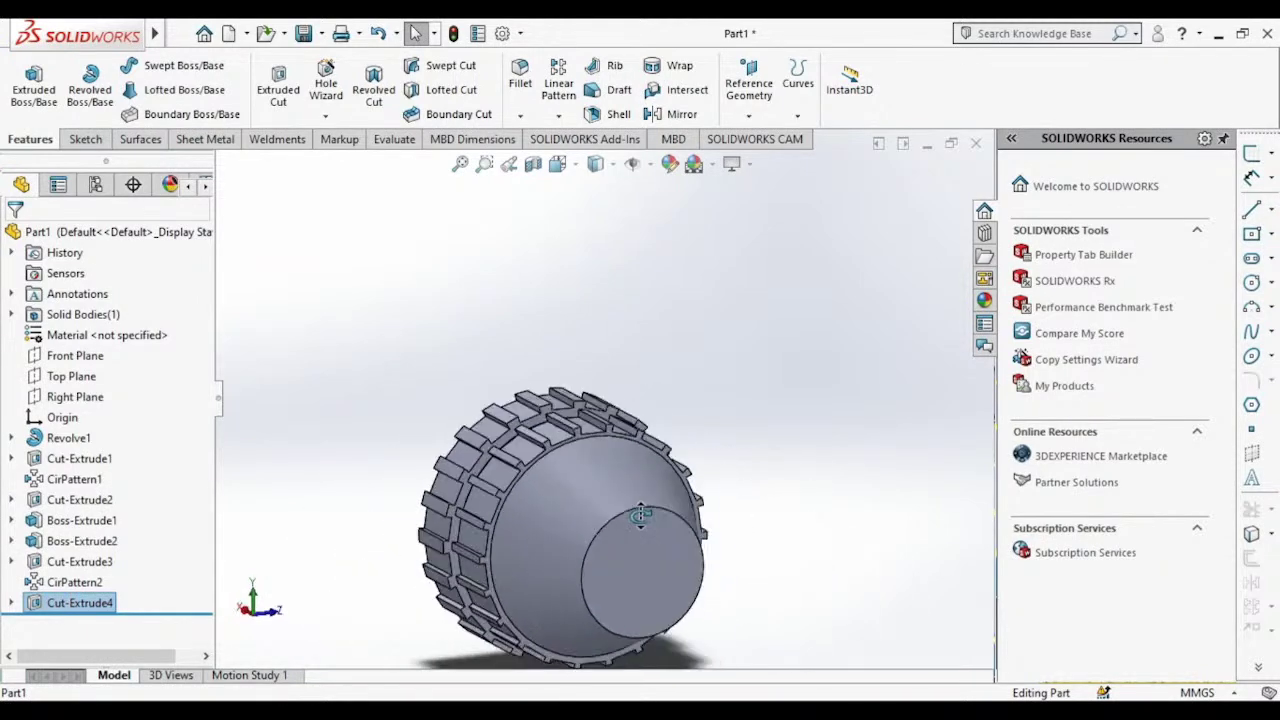
left_click(84, 380)
Step: Create Plane1 offset 50 mm from the Top Plane, just above the toothed rim
left_click(743, 115)
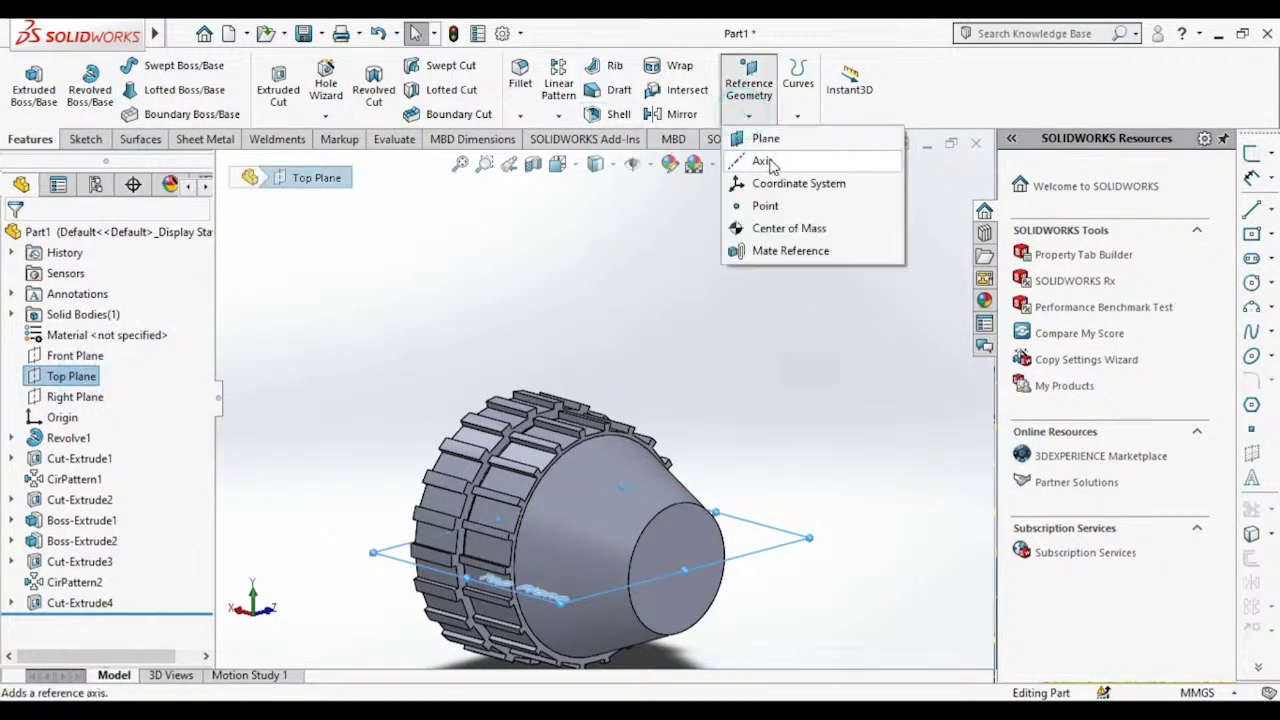
left_click(771, 145)
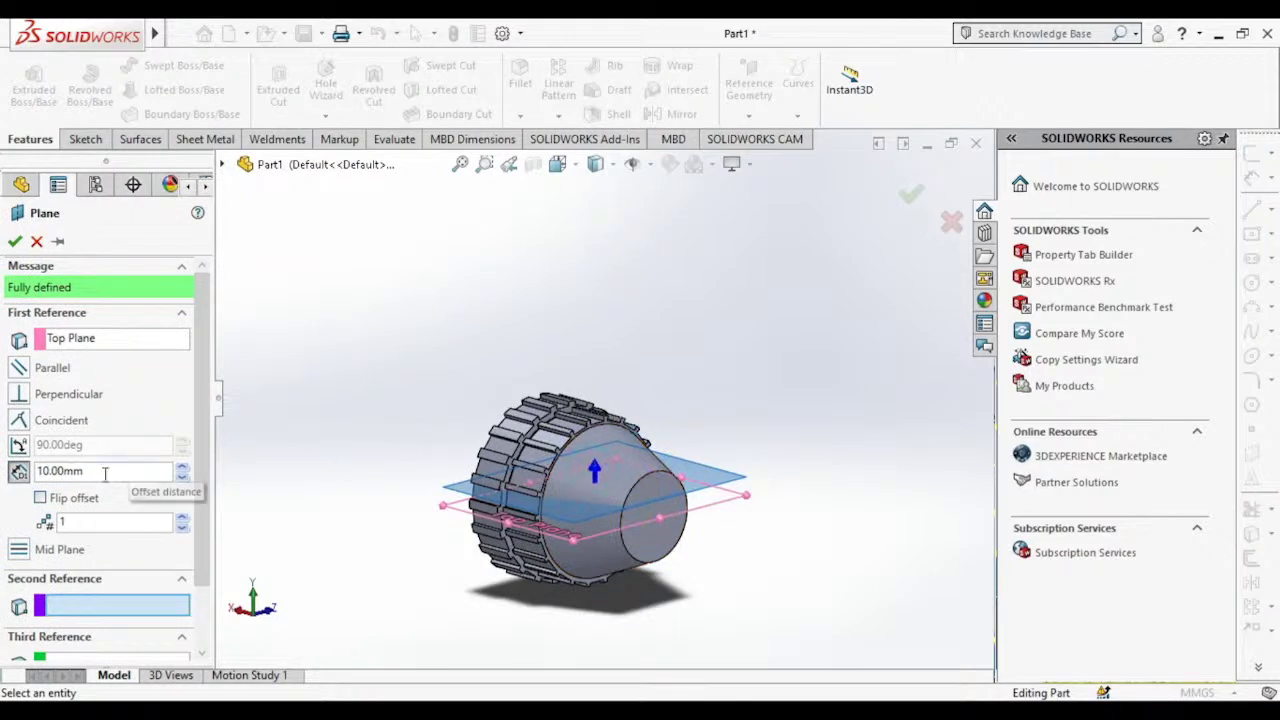
left_click(183, 467)
left_click(183, 467)
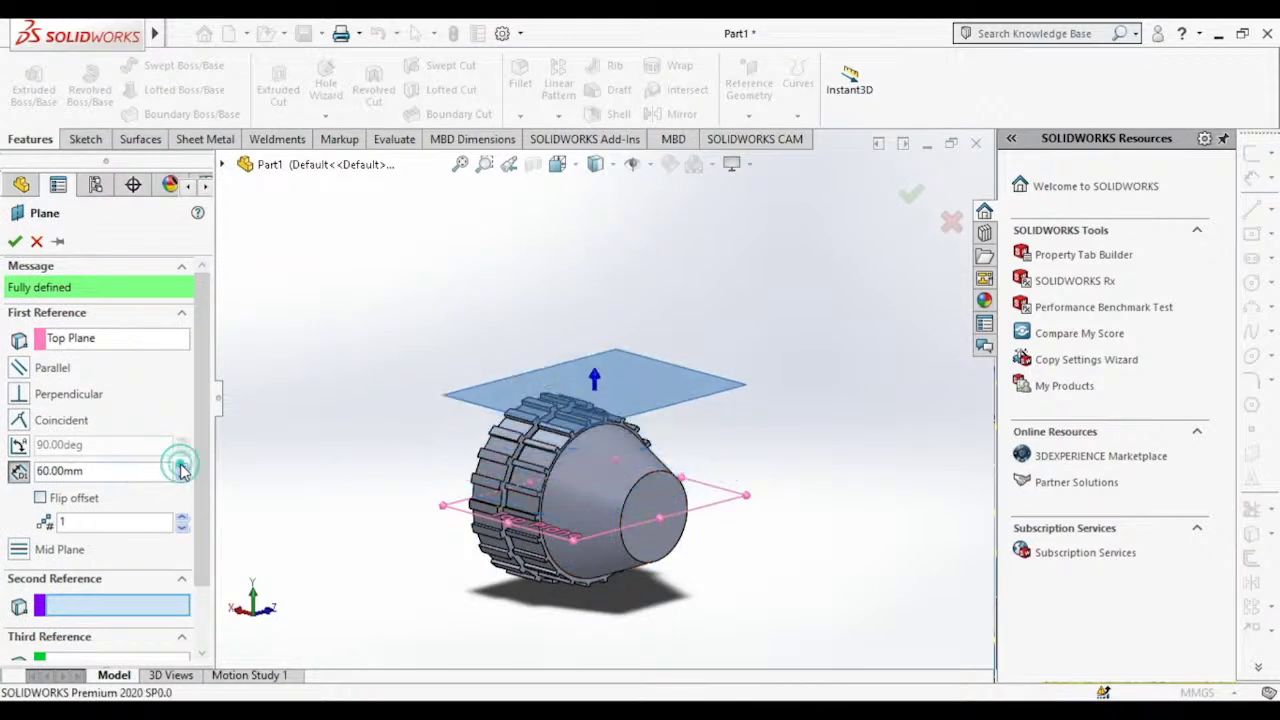
key("ctrl+4")
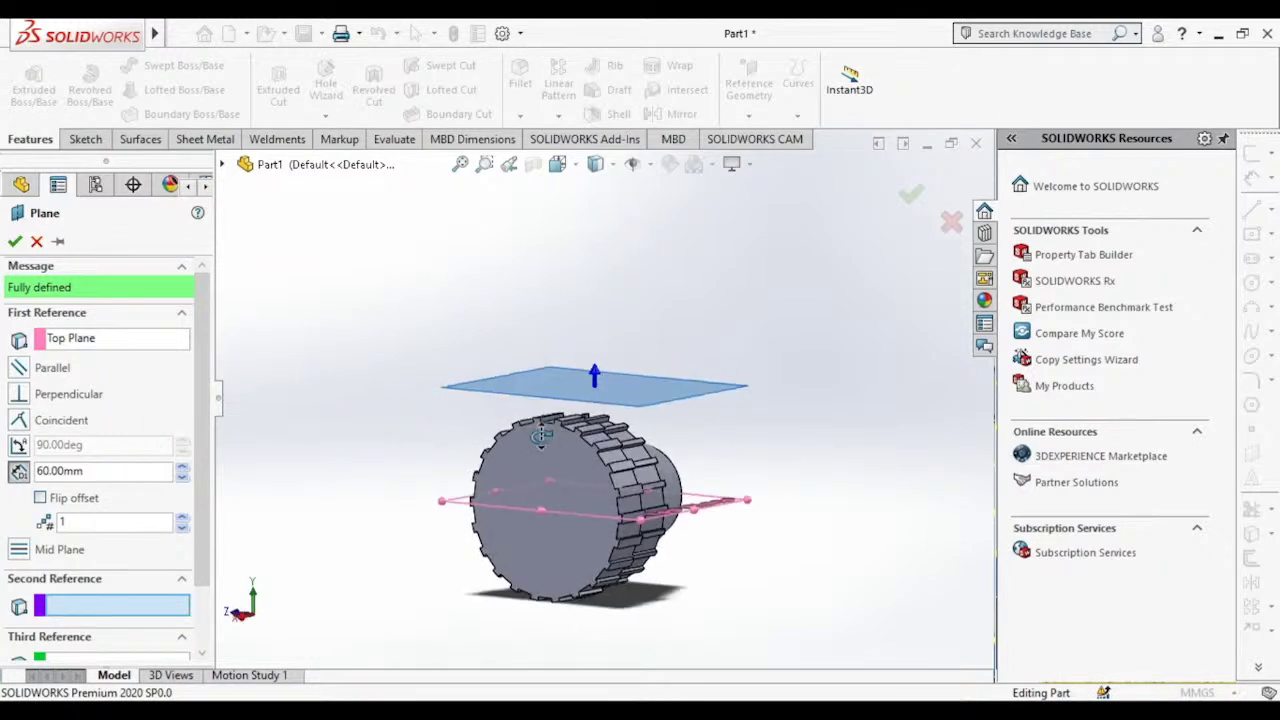
scroll(605, 412, "down", 4)
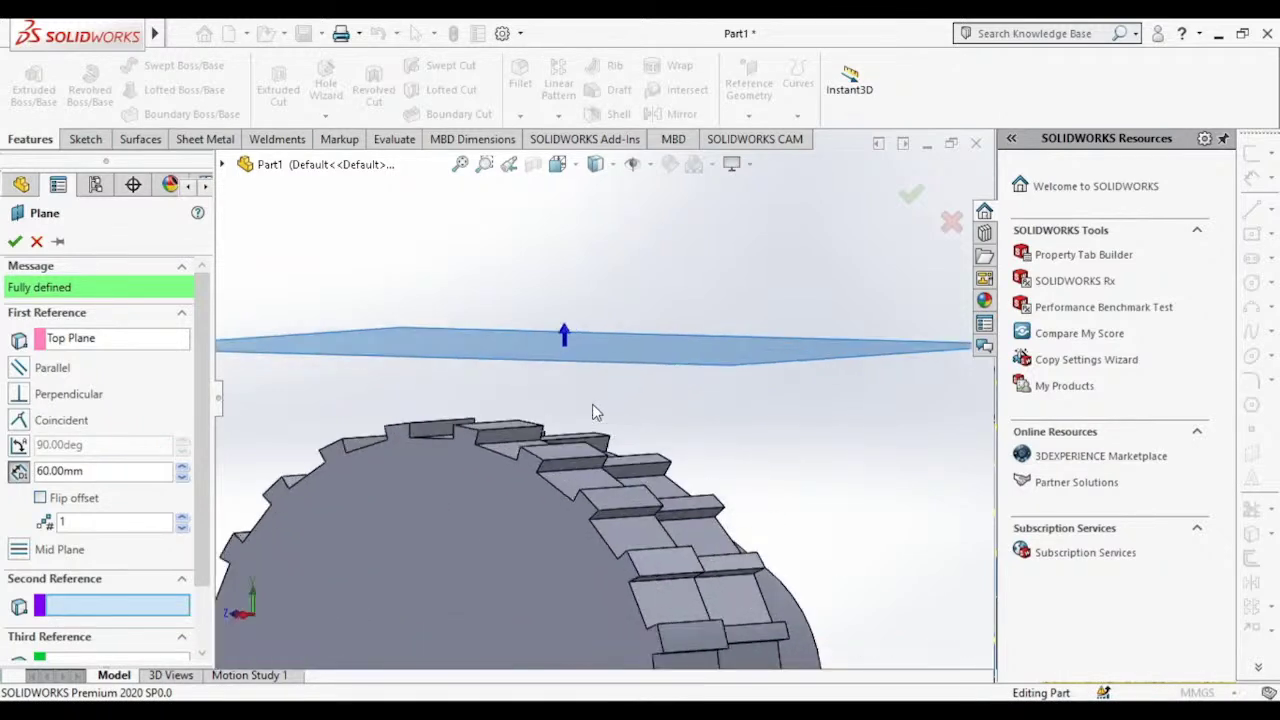
left_click(181, 477)
middle_click_drag(262, 460, 330, 443)
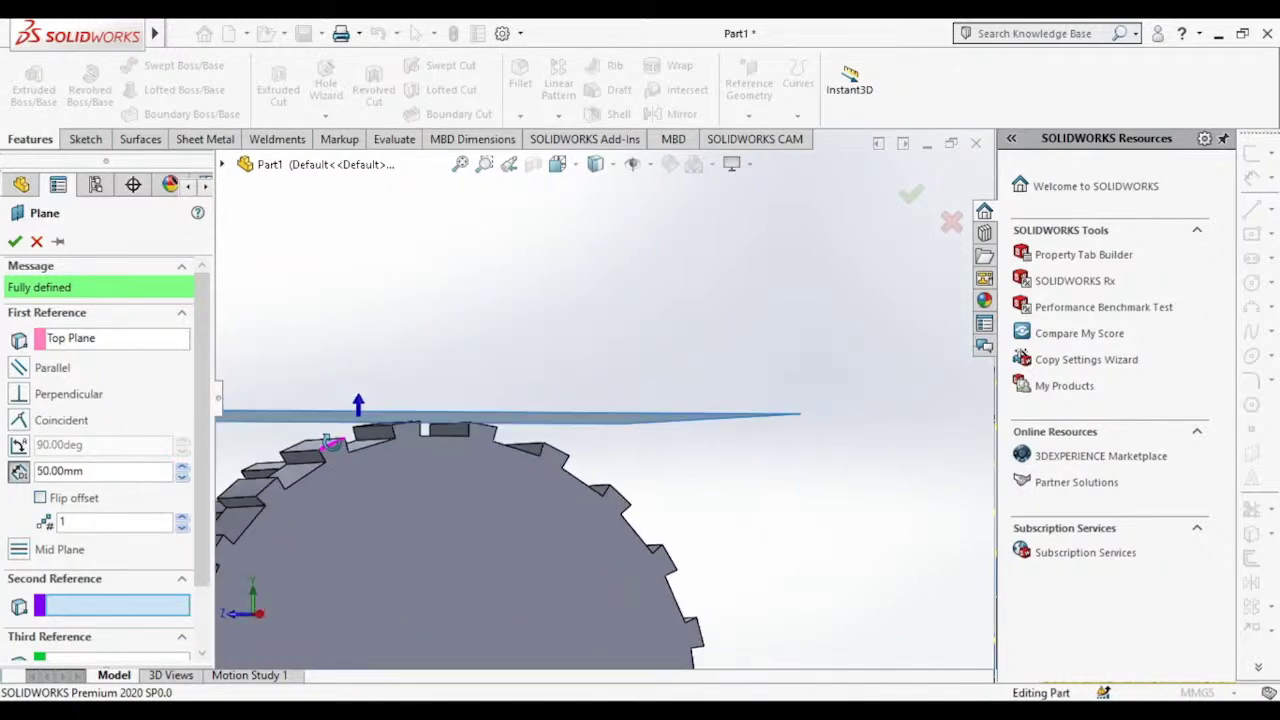
left_click(14, 241)
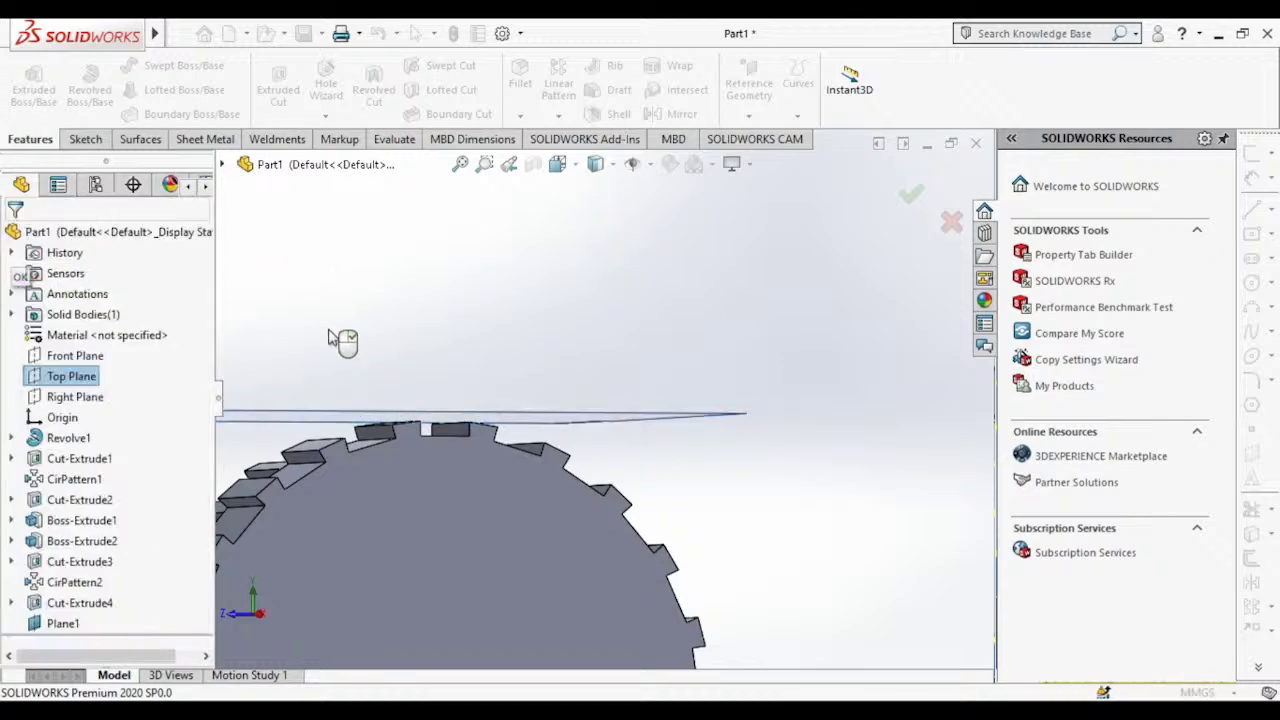
middle_click_drag(337, 337, 216, 318)
Step: Start a new sketch on Plane1 and turn the view normal to it
left_click(650, 400)
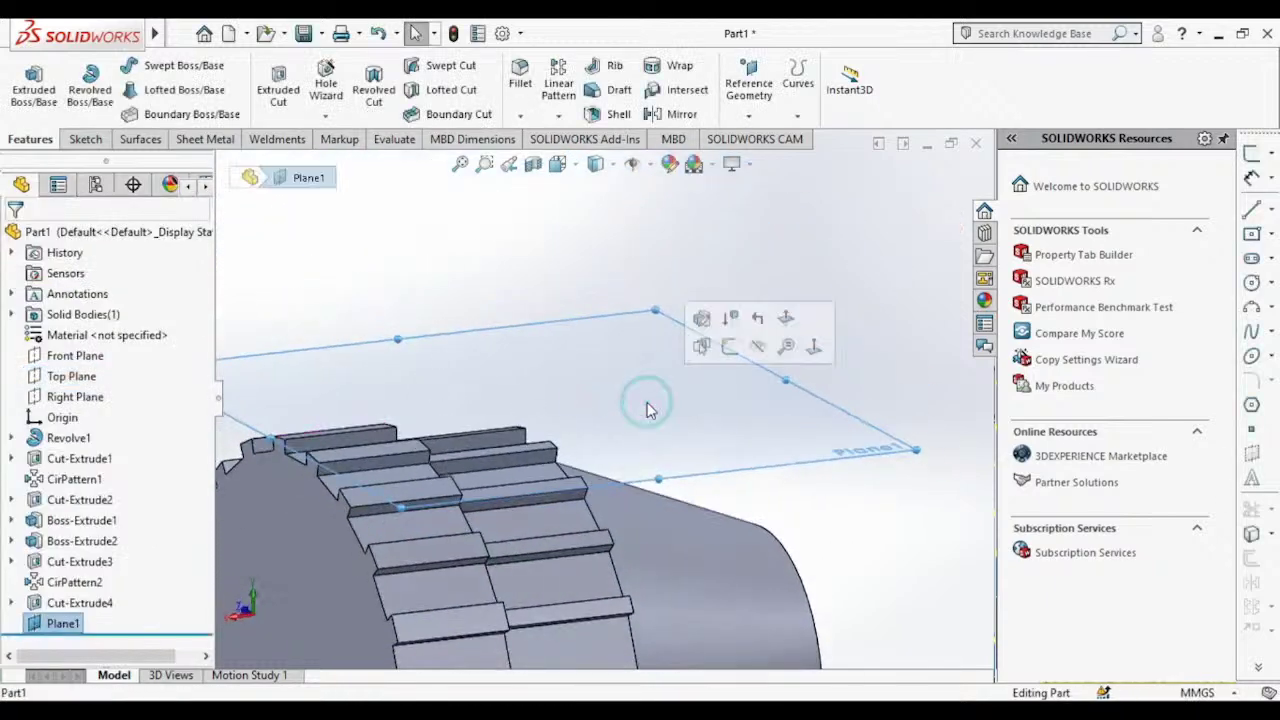
left_click(736, 350)
left_click(596, 164)
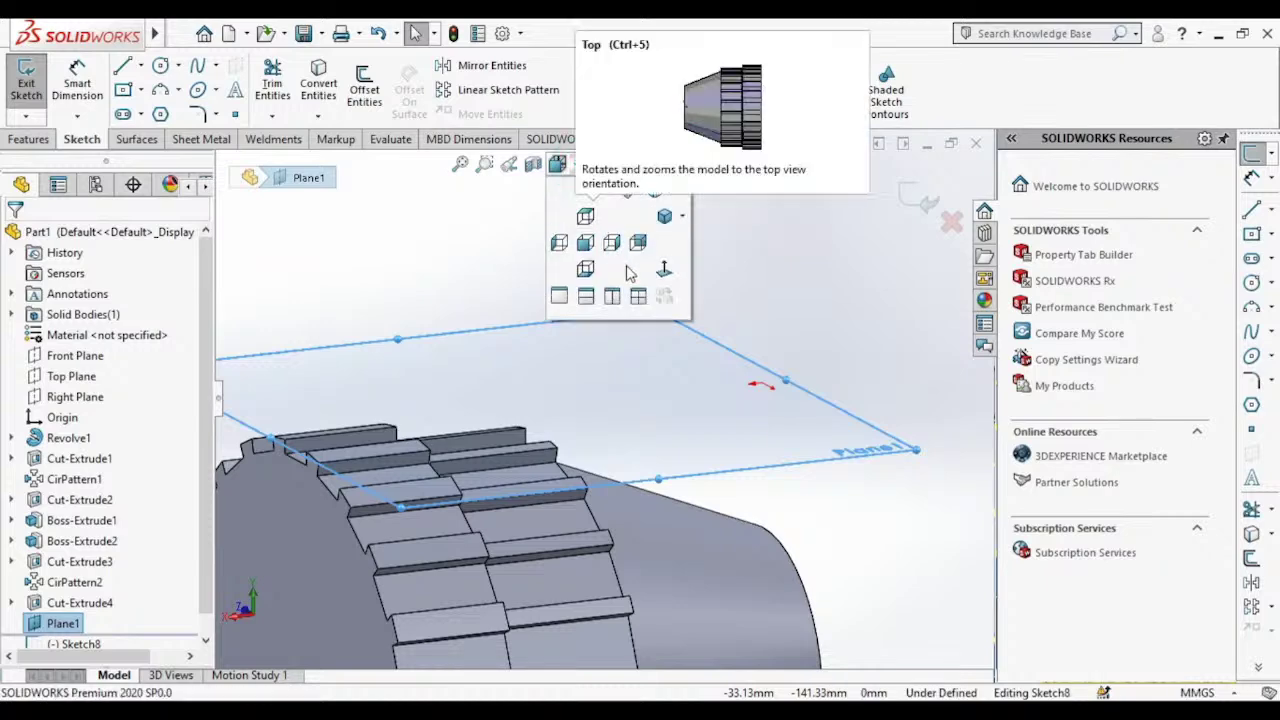
left_click(667, 266)
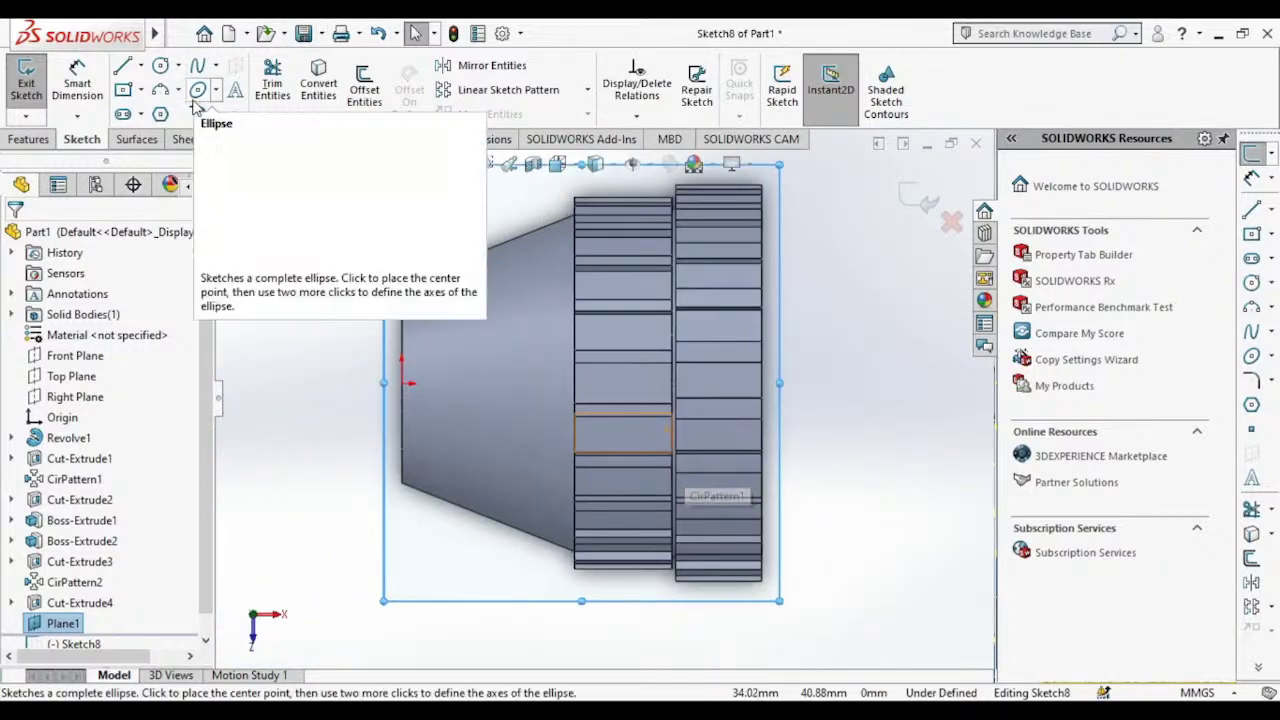
Step: Draw a centre-point rectangle spanning the first toothed rim, then start an extruded cut
left_click(124, 91)
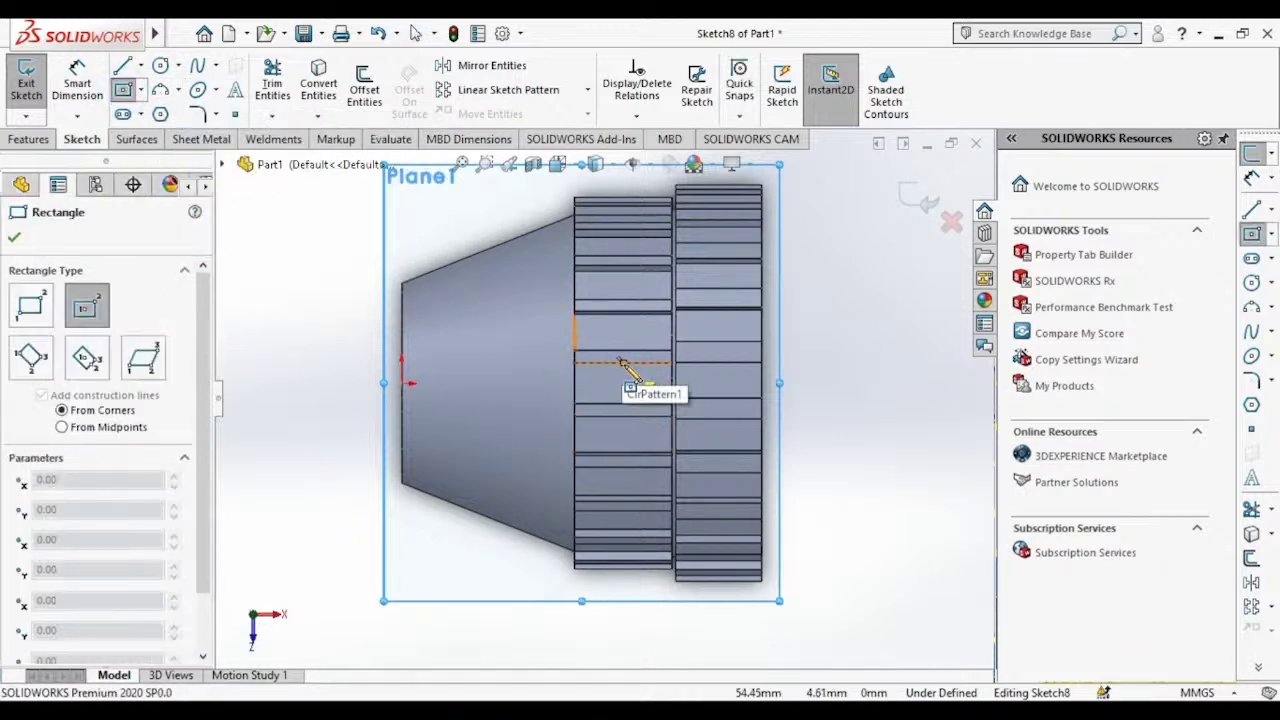
left_click(620, 362)
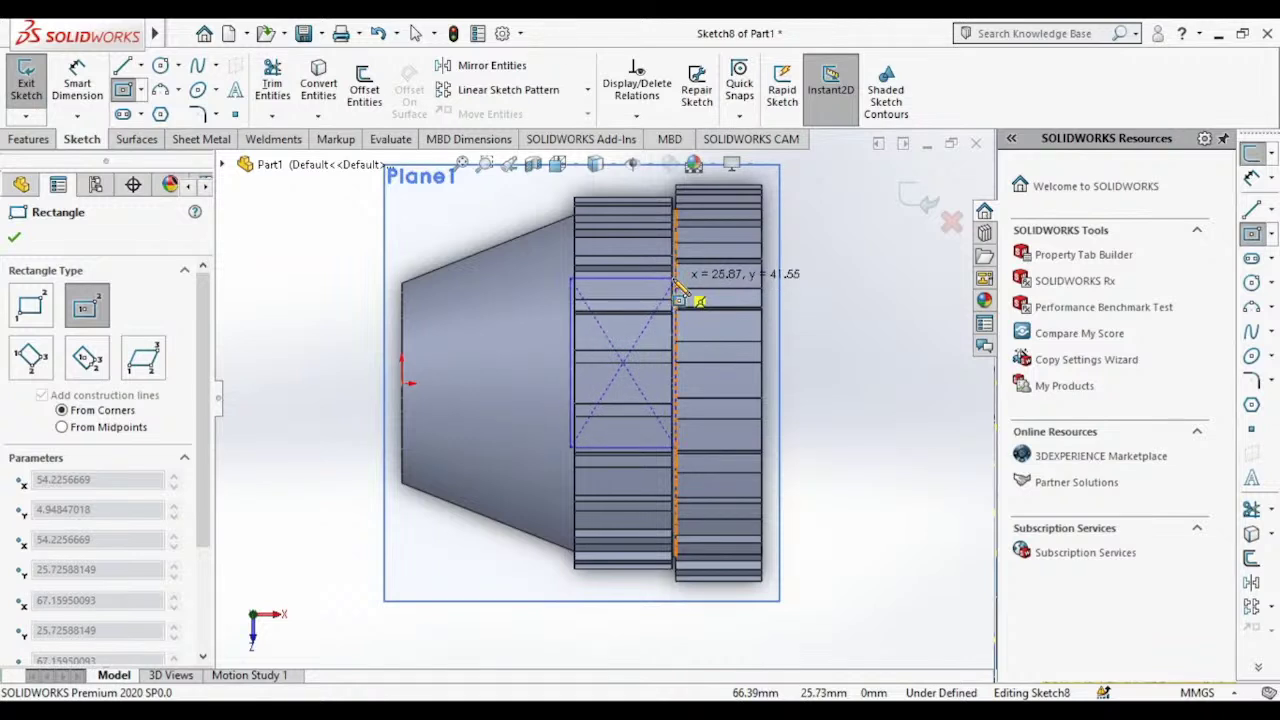
left_click(675, 279)
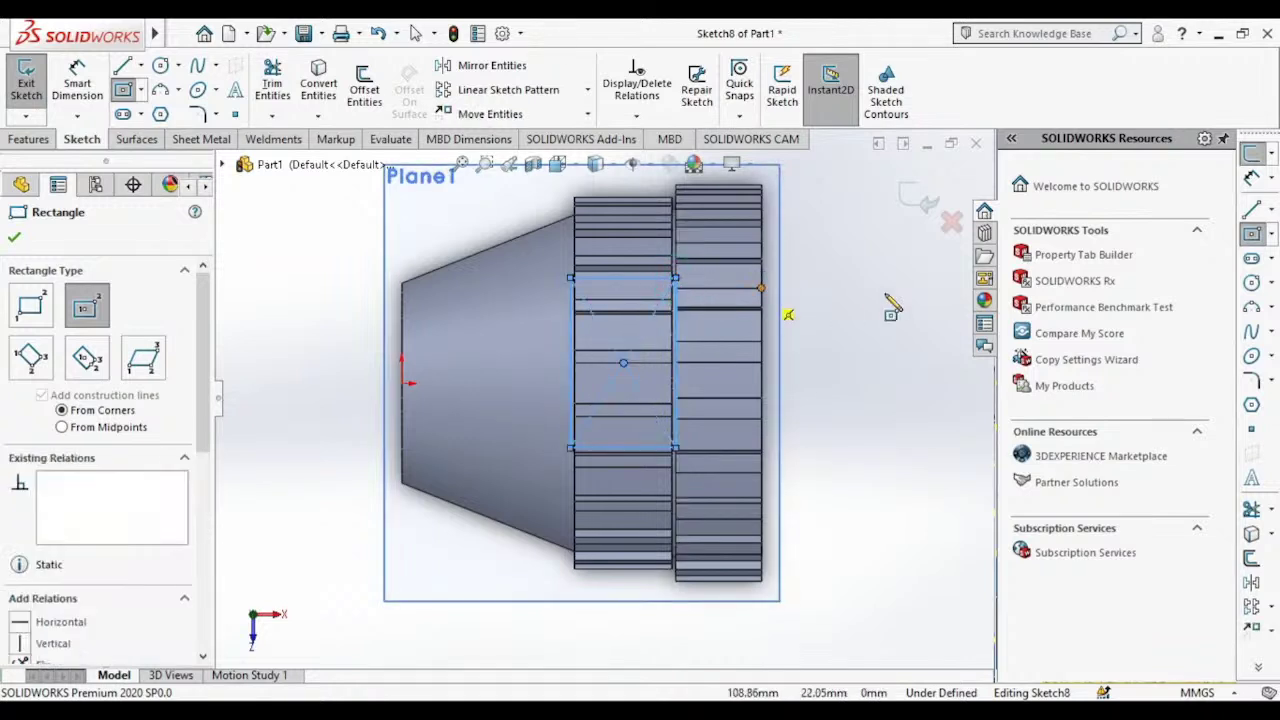
left_click(14, 240)
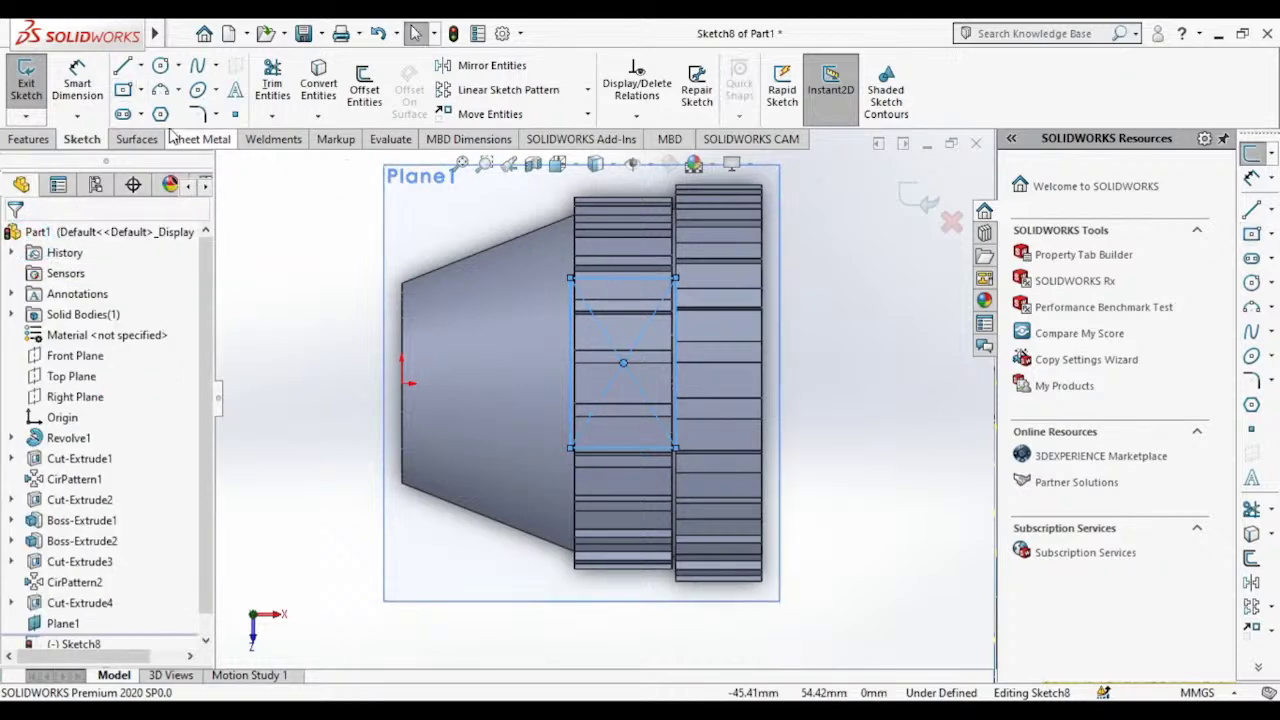
left_click(28, 140)
Step: Cut Sketch8's rectangle 10 mm Blind from Plane1 into the toothed rims, creating Cut-Extrude5
left_click(278, 88)
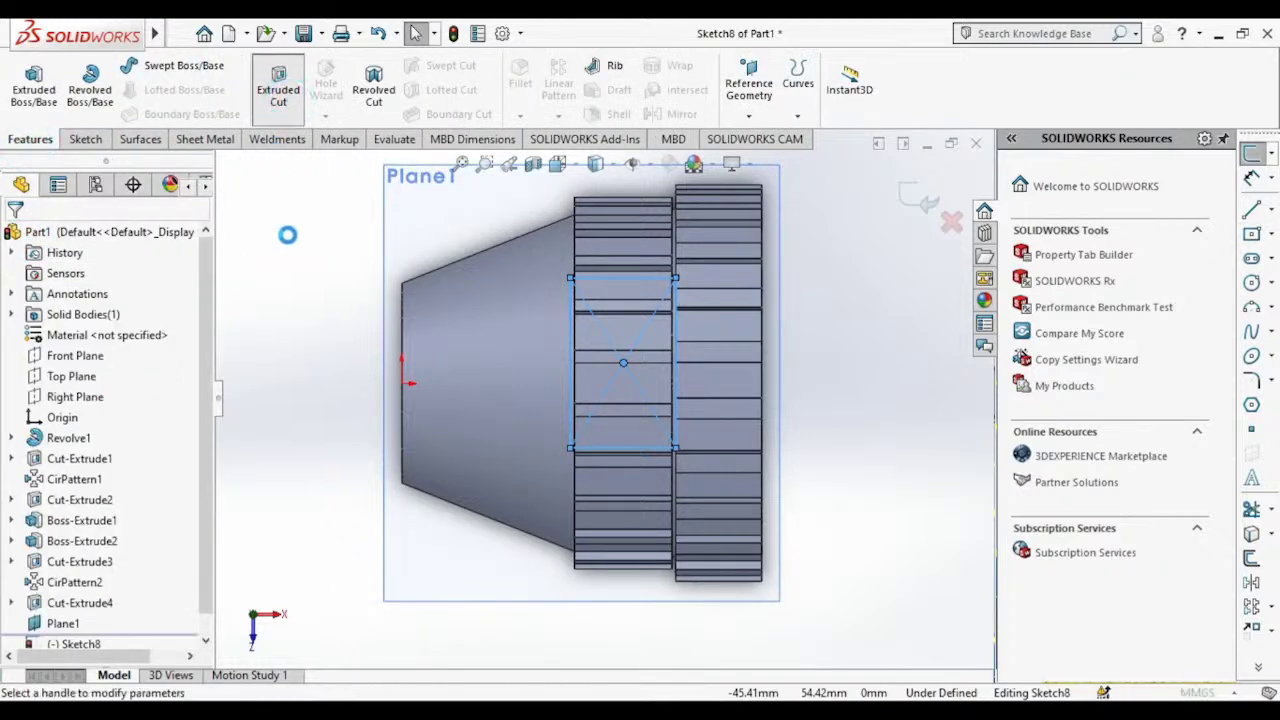
mouse_move(354, 334)
middle_mouse_down()
mouse_move(486, 118)
mouse_move(566, 232)
middle_mouse_up()
scroll(590, 359, "down", 3)
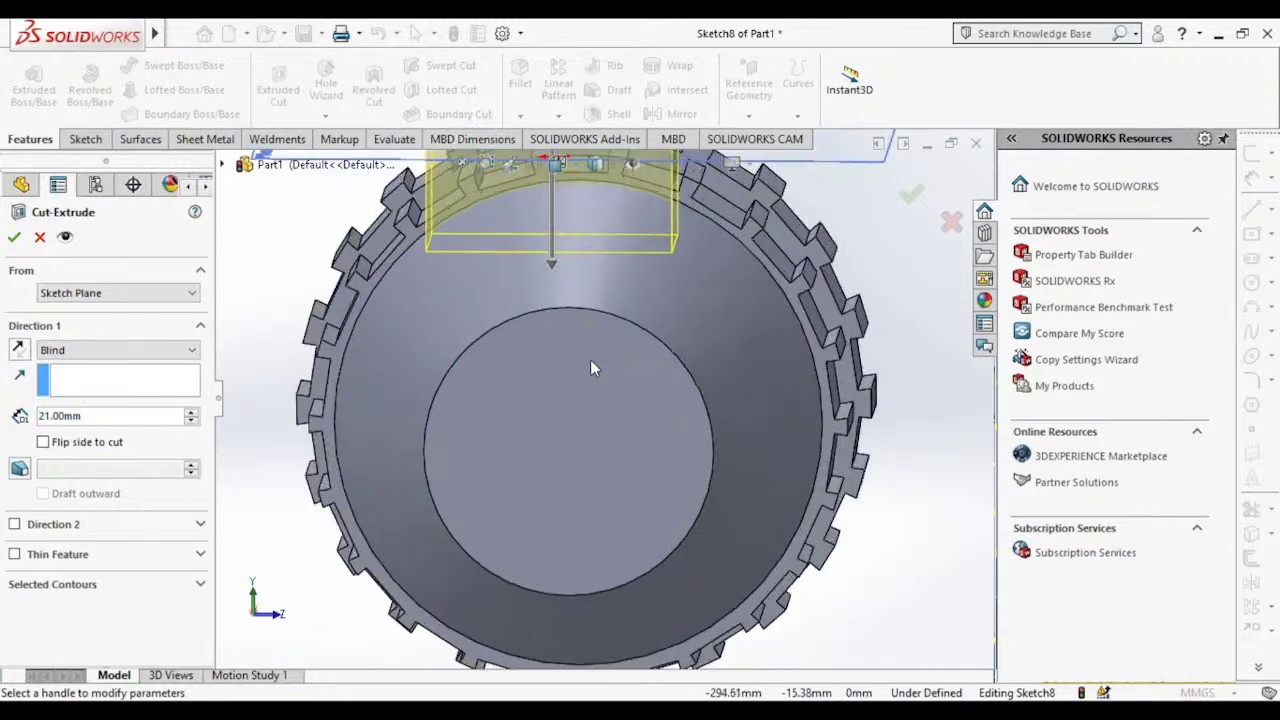
scroll(588, 356, "up", 5)
scroll(480, 450, "up", 1)
scroll(460, 380, "down", 2)
scroll(448, 360, "down", 2)
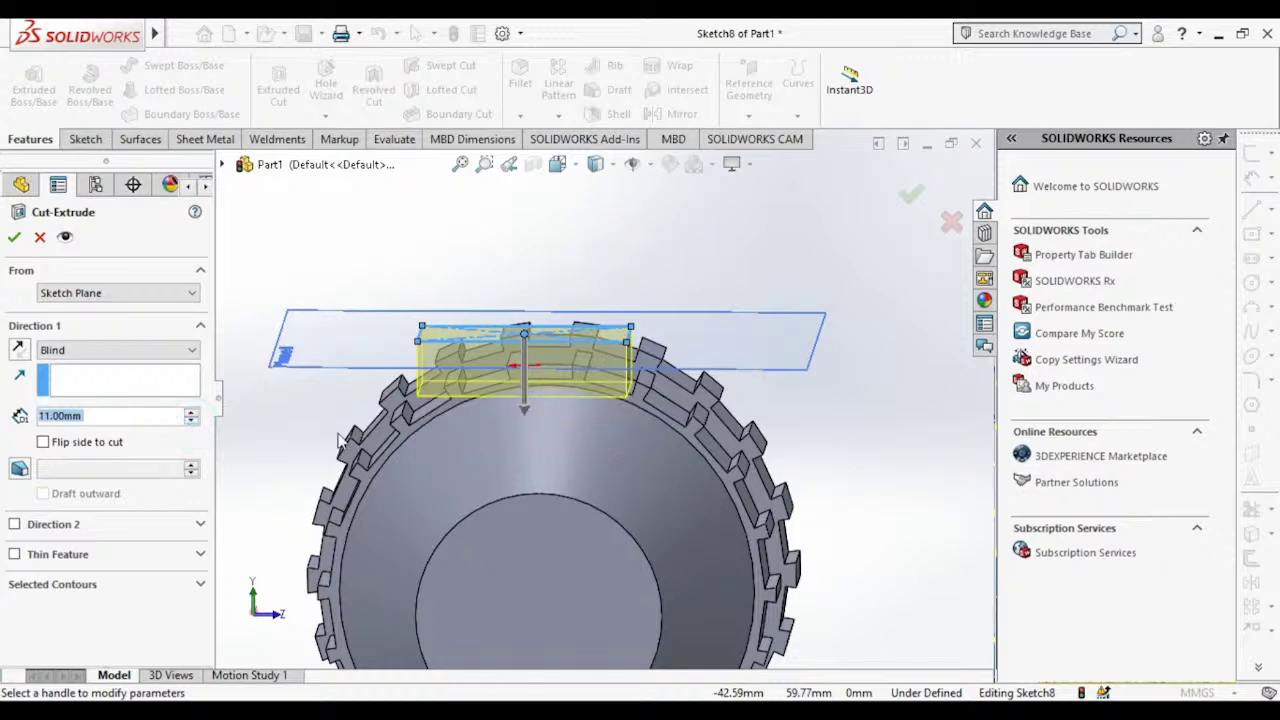
mouse_move(338, 438)
middle_mouse_down()
mouse_move(473, 410)
mouse_move(483, 443)
mouse_move(508, 450)
mouse_move(948, 430)
mouse_move(895, 452)
mouse_move(877, 417)
middle_mouse_up()
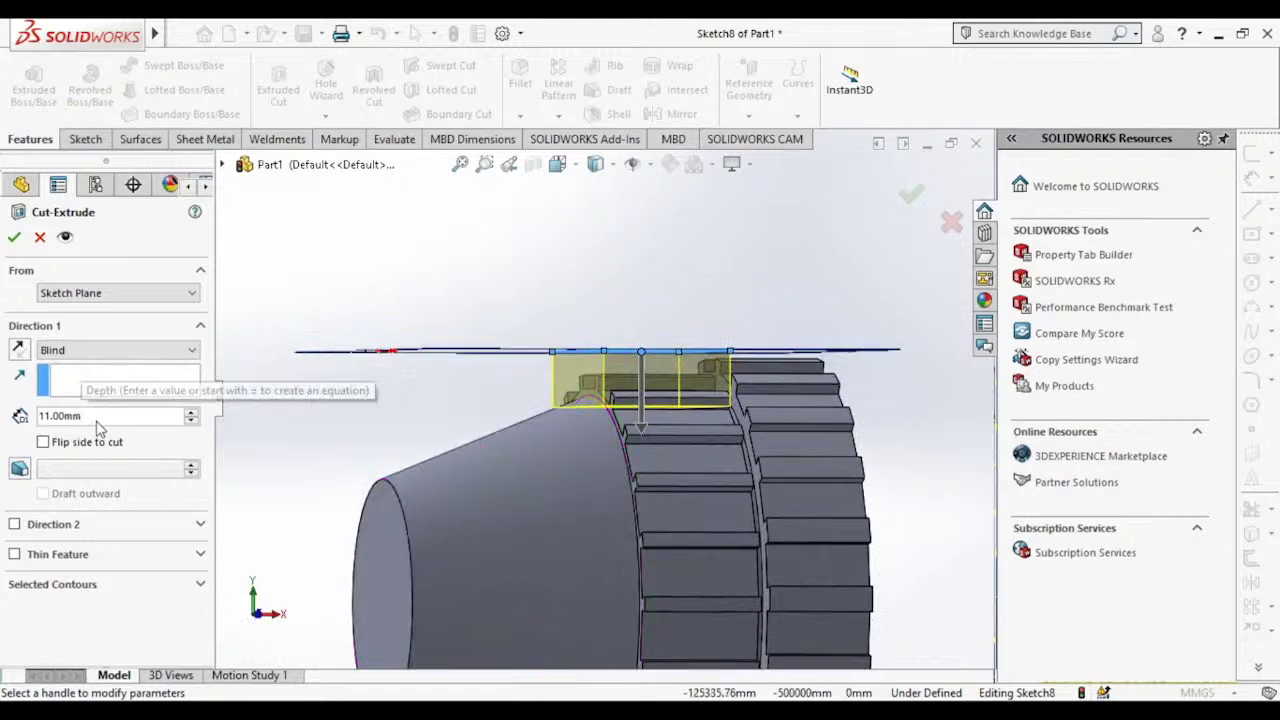
double_click(53, 417)
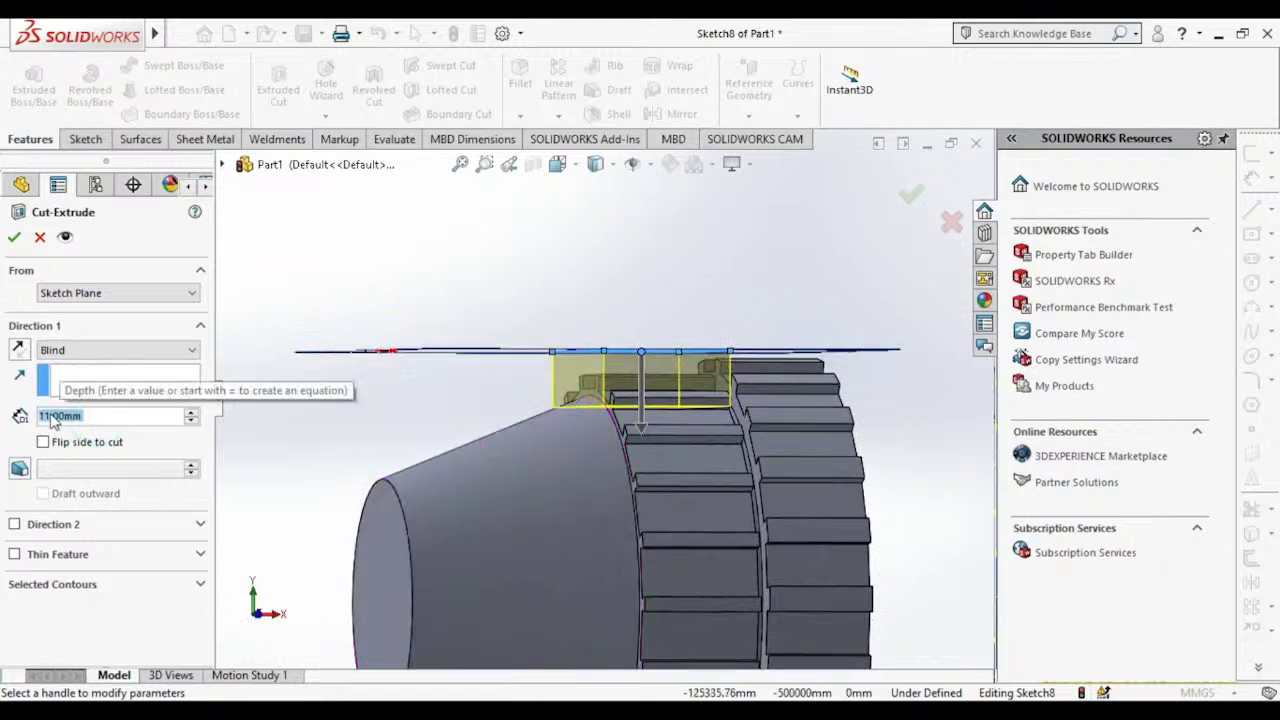
type("10")
middle_click_drag(462, 430, 183, 242)
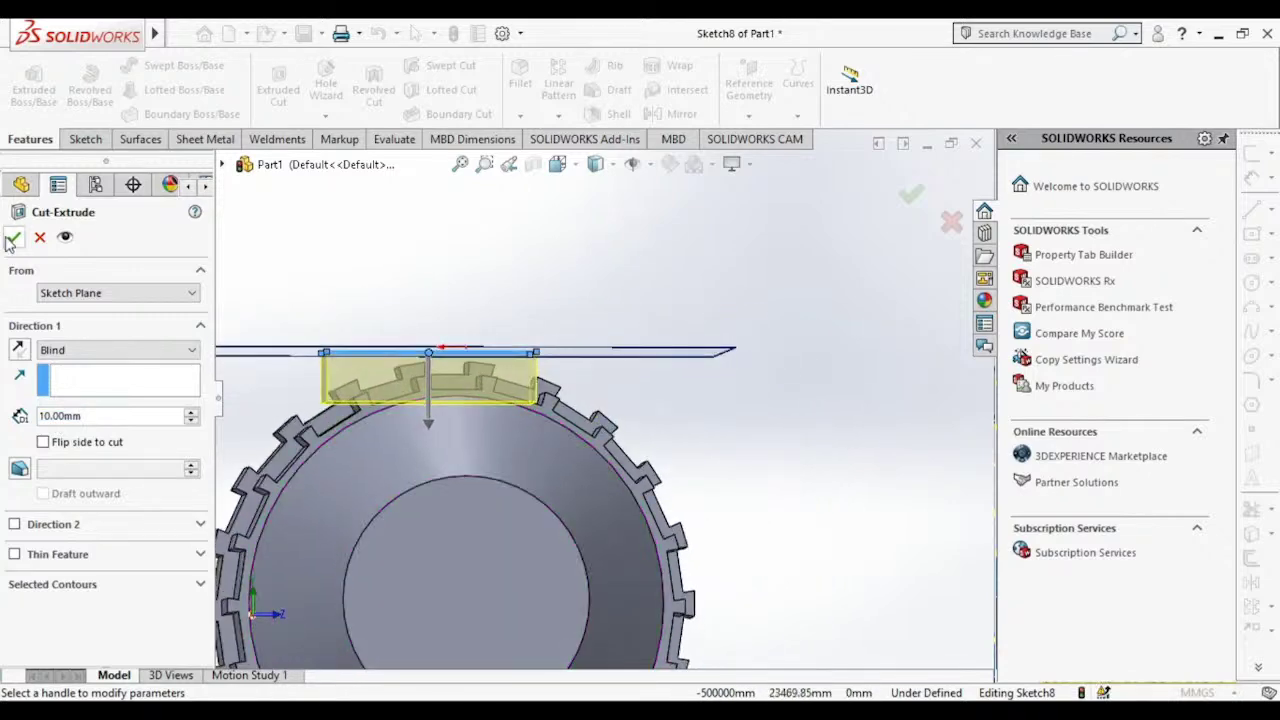
key("Return")
mouse_move(514, 351)
middle_mouse_down()
mouse_move(332, 389)
mouse_move(647, 370)
mouse_move(698, 401)
middle_mouse_up()
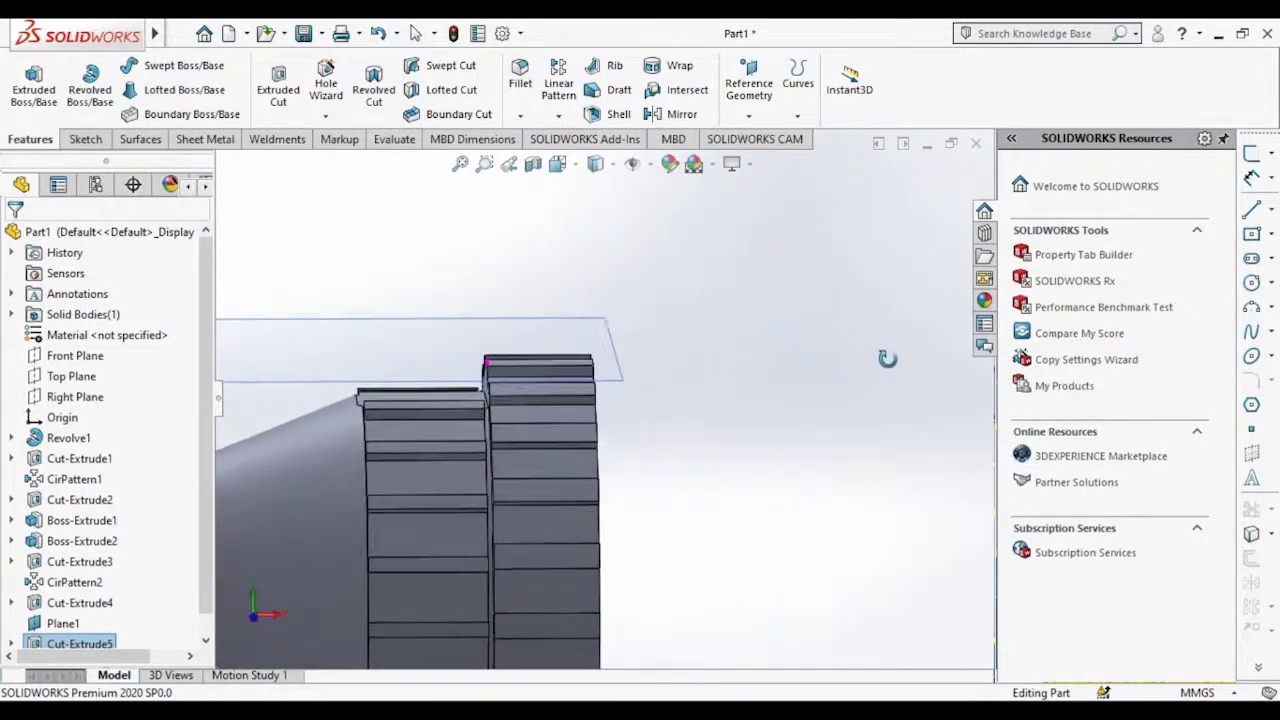
Step: Sketch an origin-centred circle just inside the ribs on the toothed end face
middle_click_drag(698, 401, 652, 428)
left_click(650, 430)
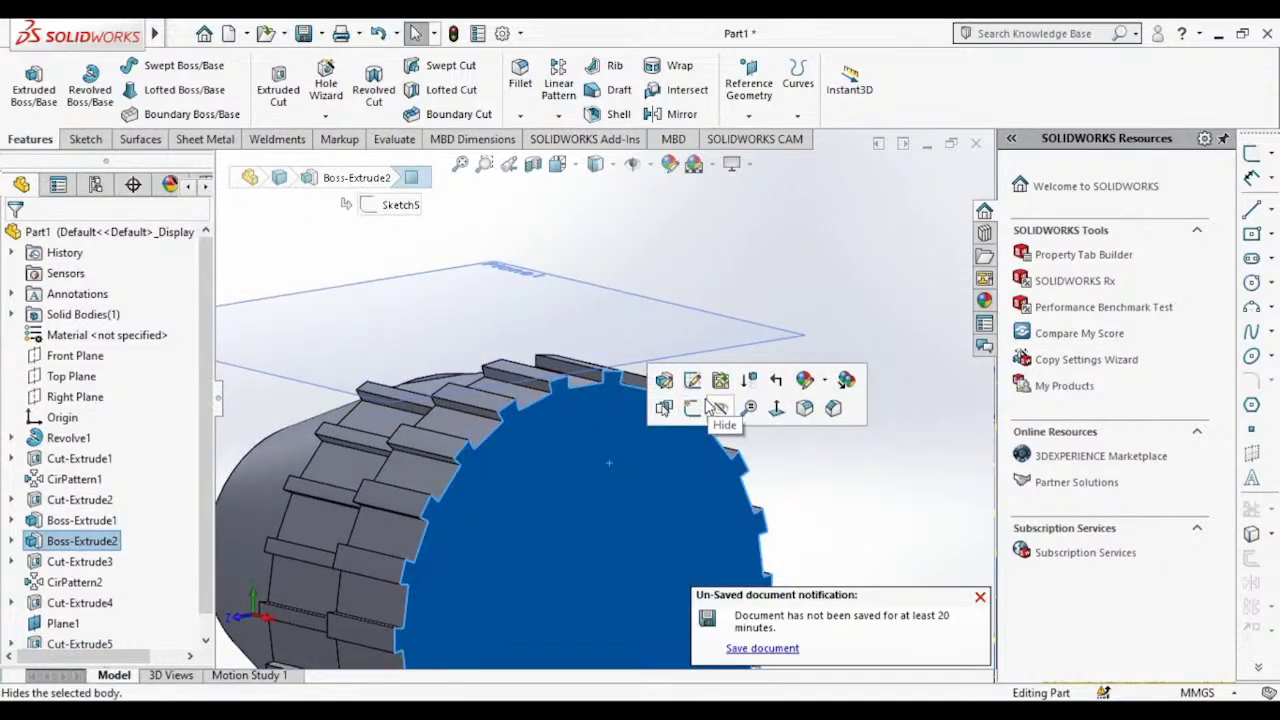
left_click(737, 410)
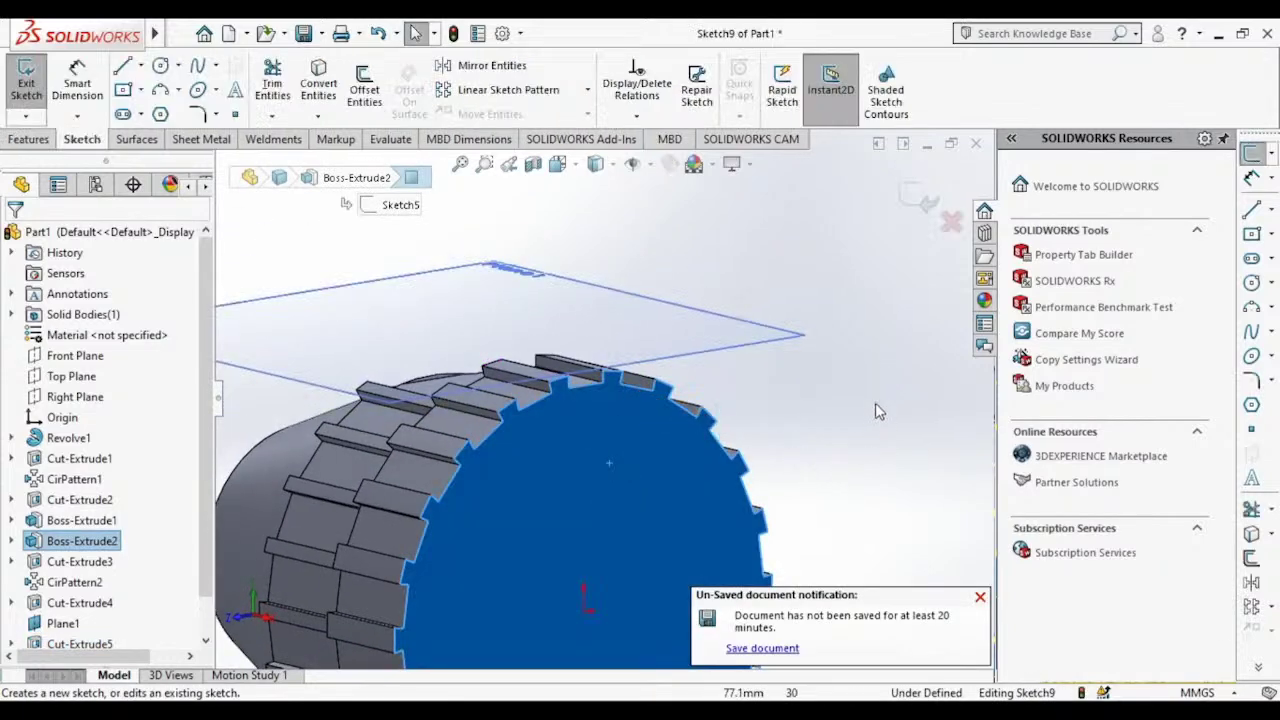
left_click(595, 163)
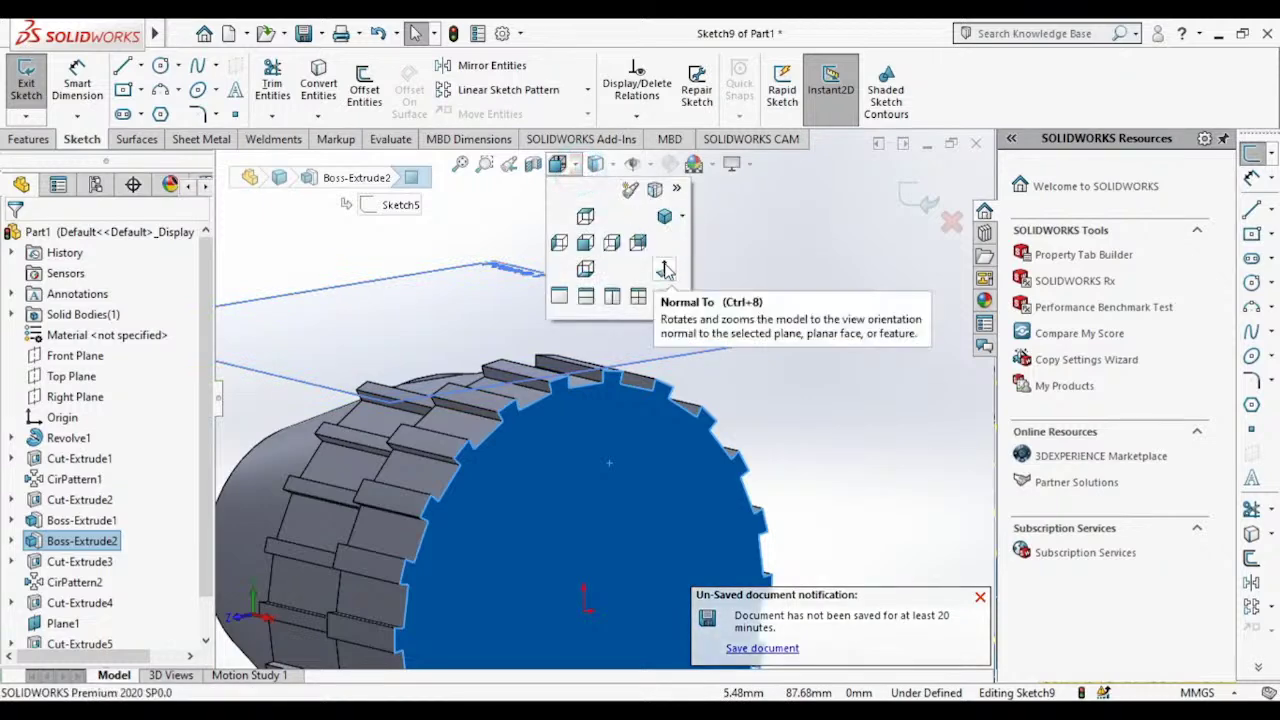
left_click(650, 228)
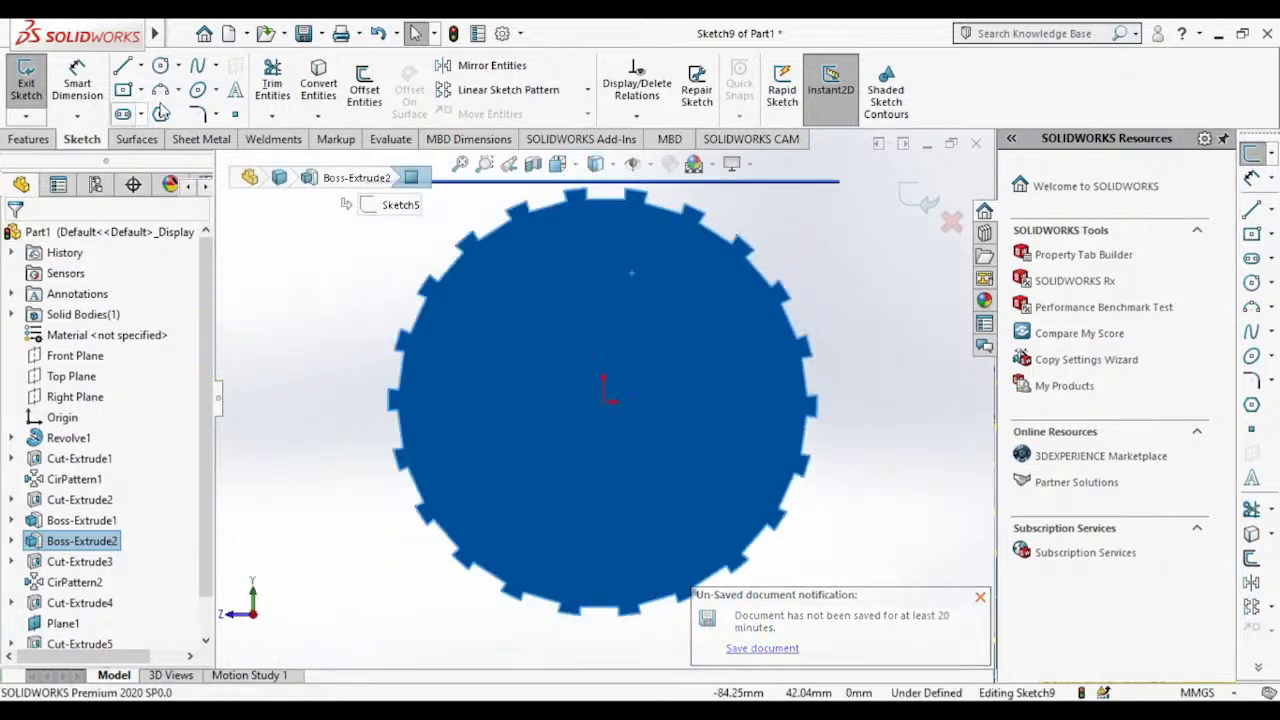
left_click(160, 65)
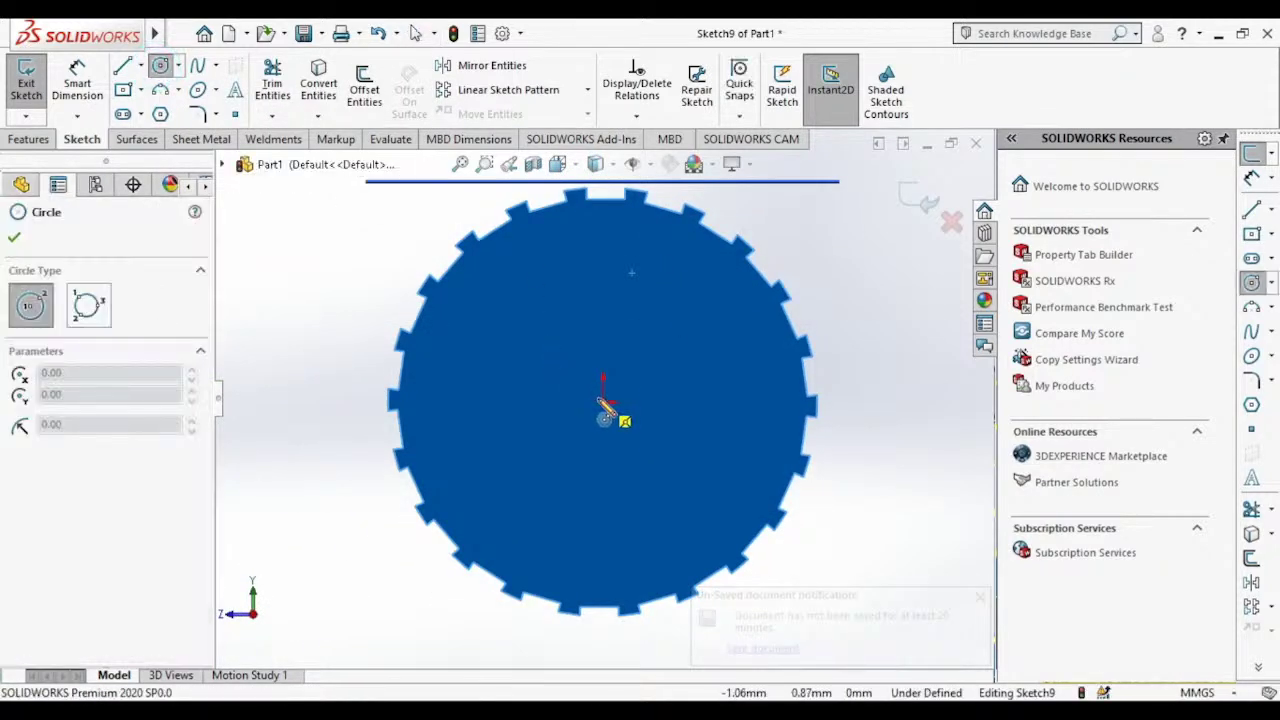
left_click(604, 401)
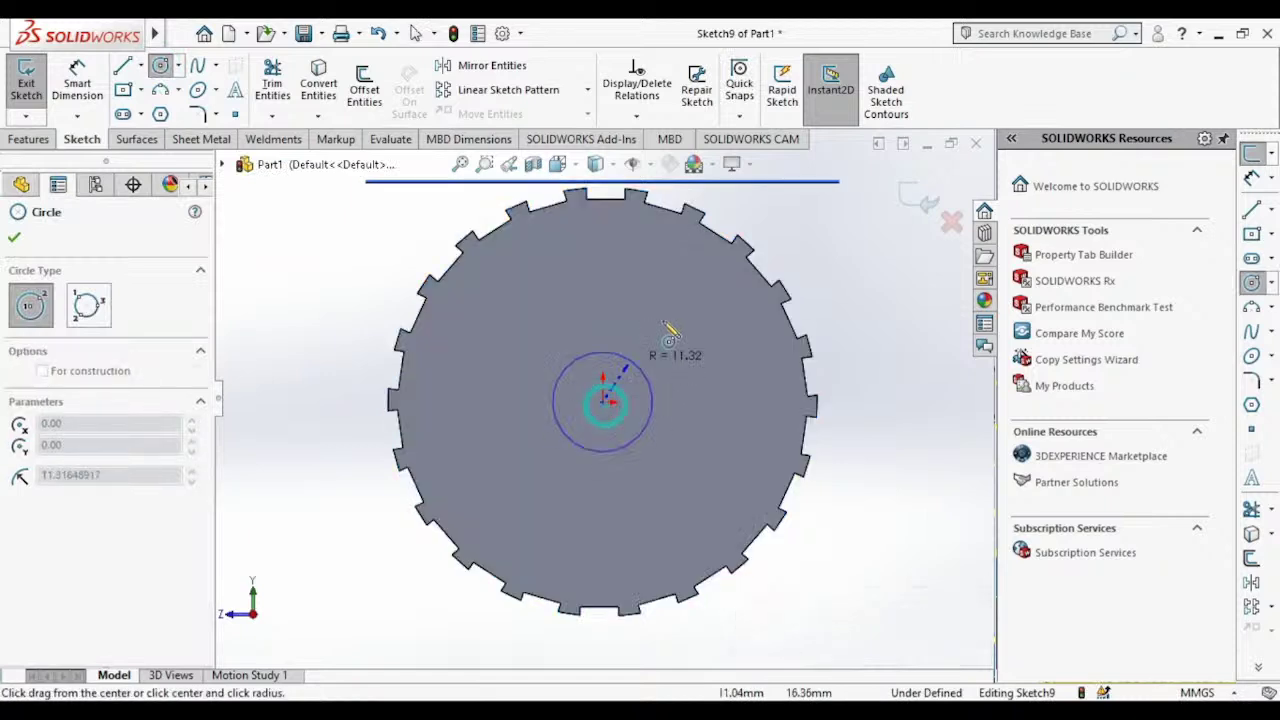
left_click(688, 250)
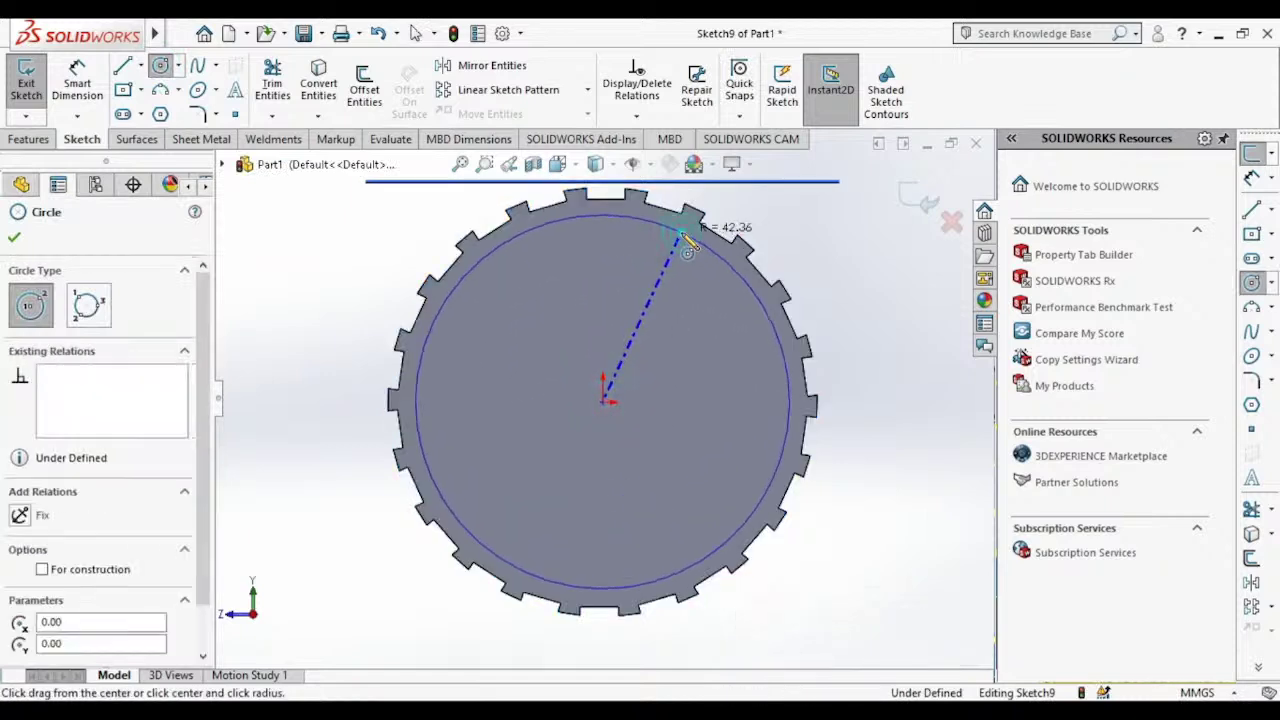
left_click(12, 242)
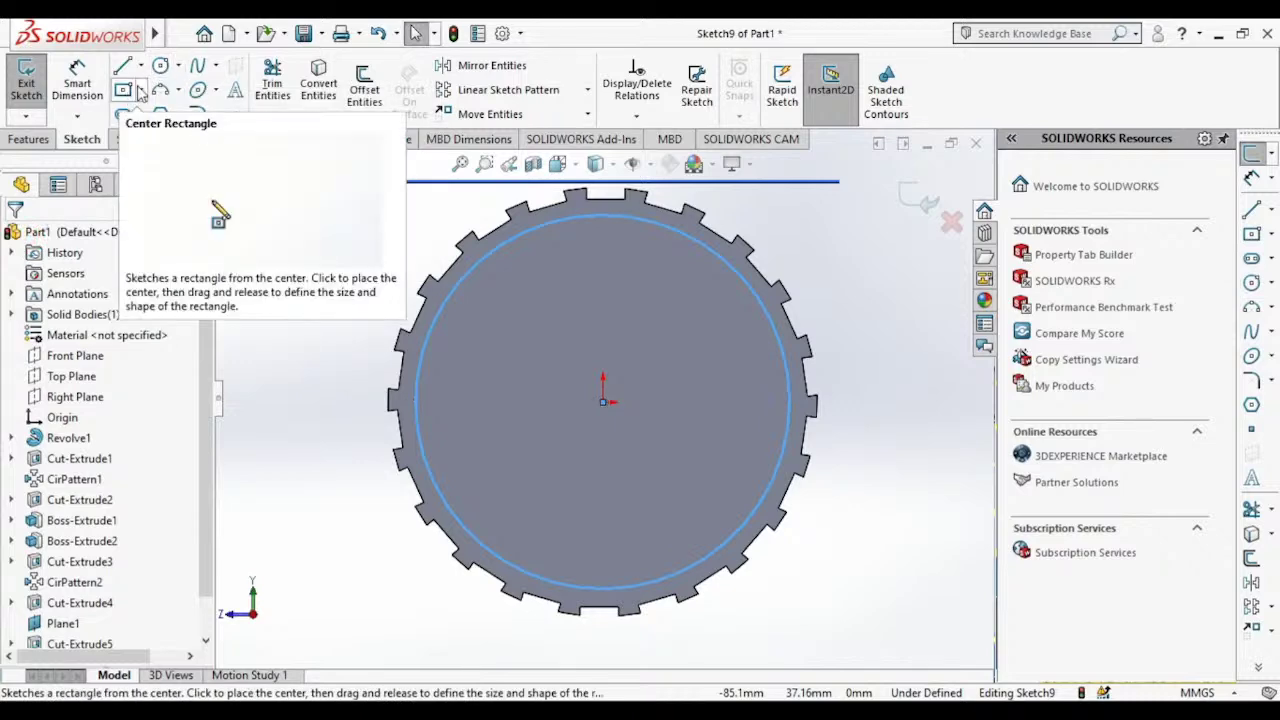
Step: Extrude the circle 18 mm Blind into a solid cylindrical cap
left_click(28, 139)
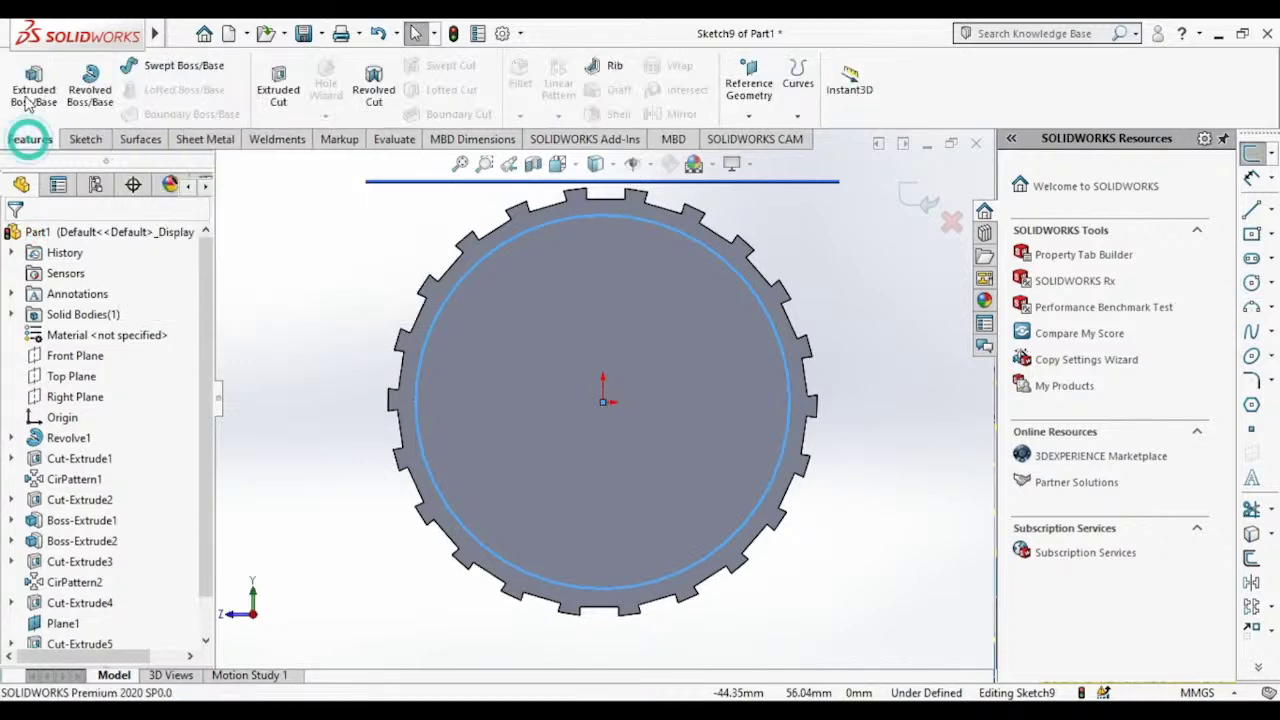
left_click(33, 85)
middle_click_drag(375, 318, 457, 335)
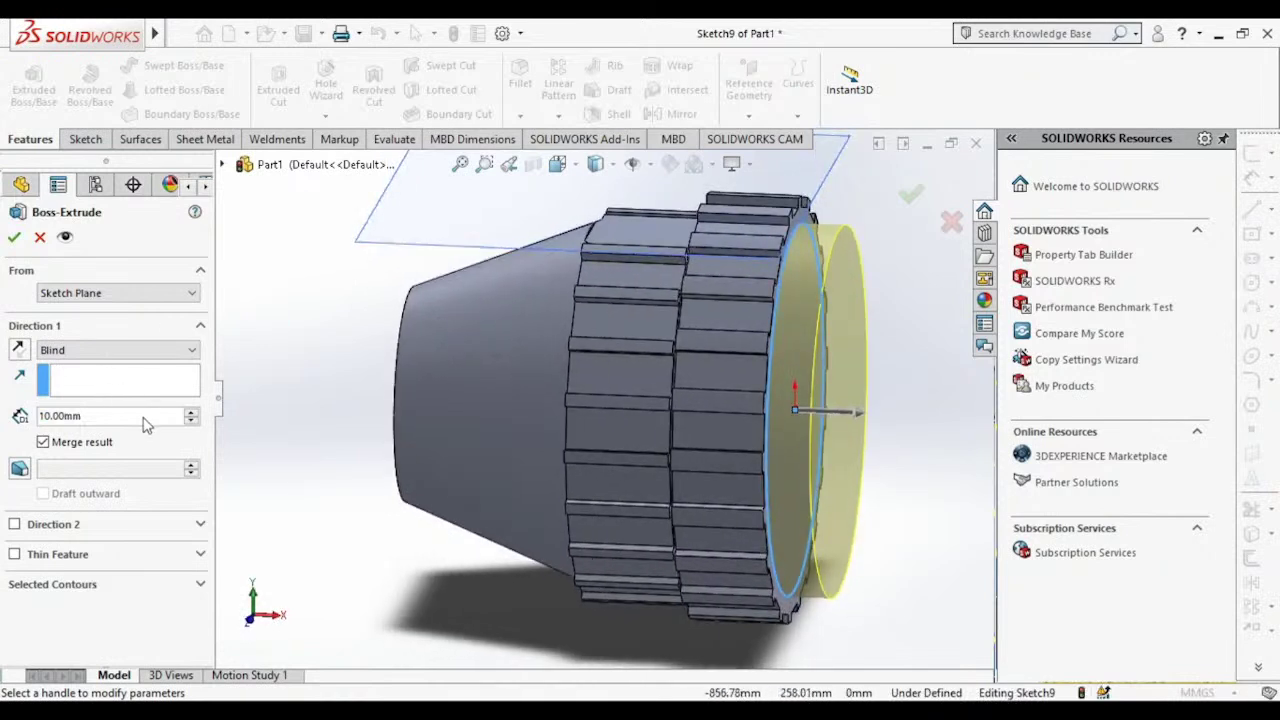
left_click(139, 415)
type("1")
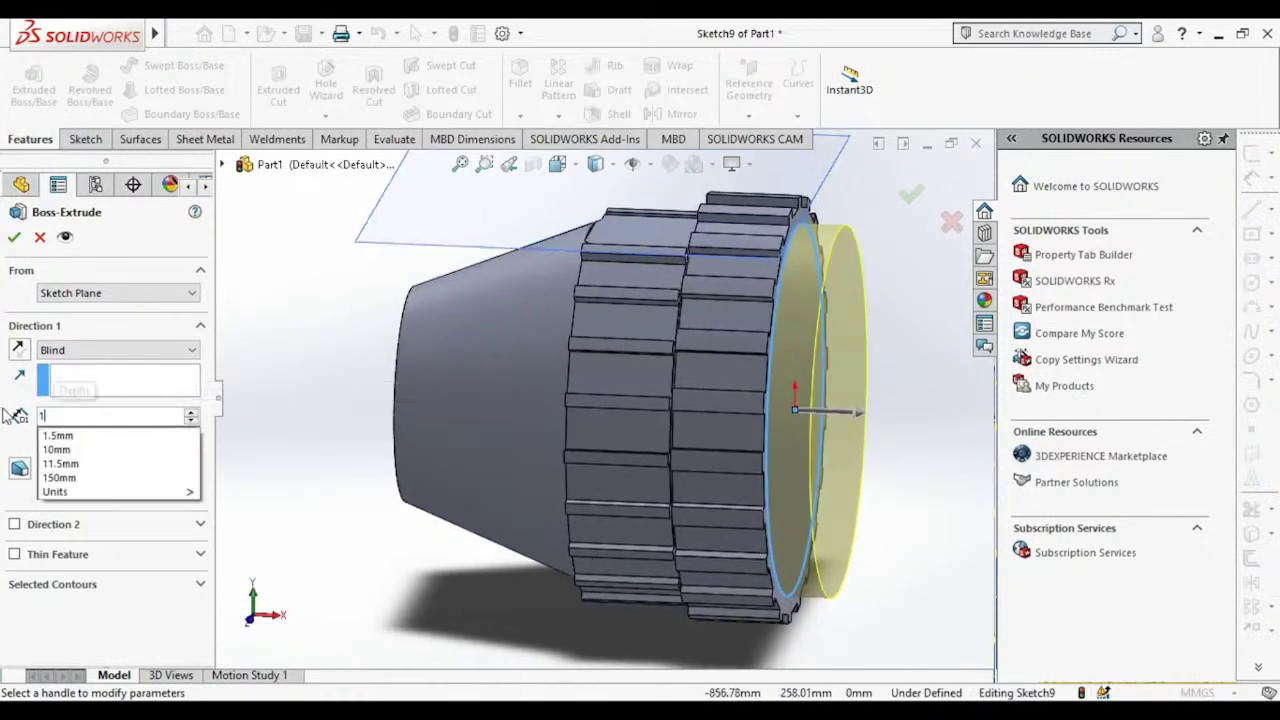
type("8")
key("Return")
middle_click_drag(509, 302, 978, 196)
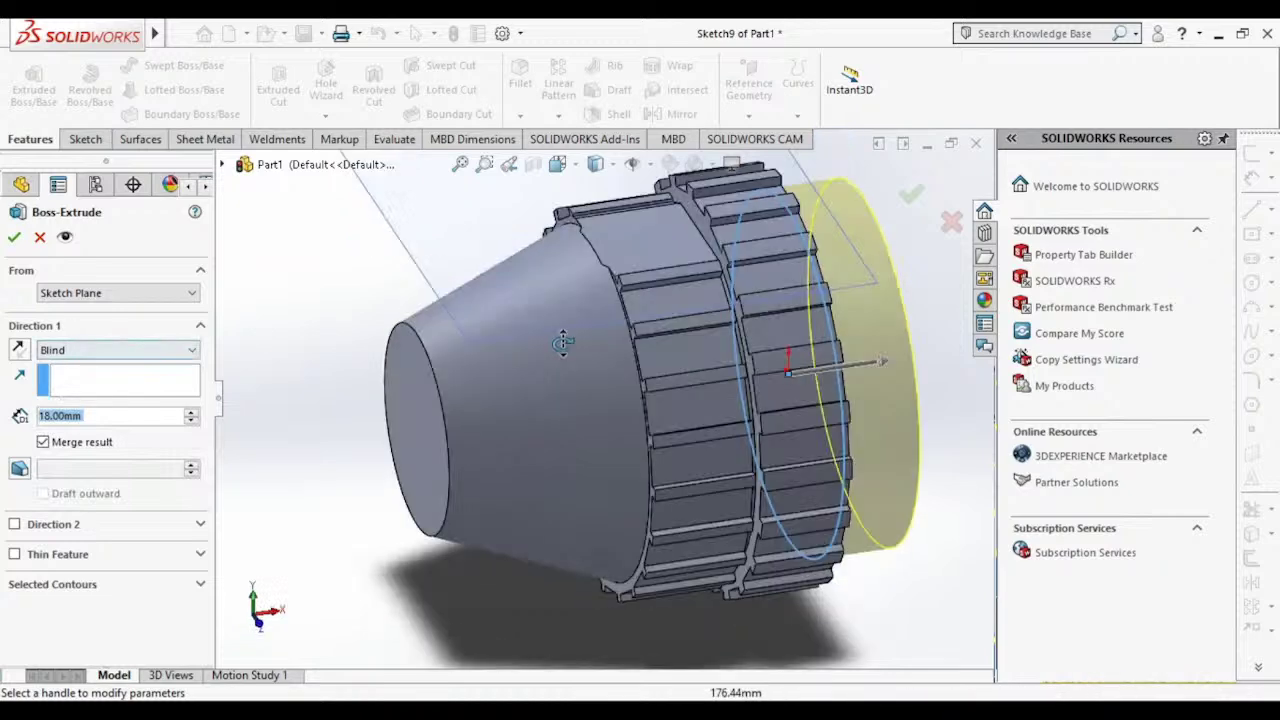
left_click(912, 197)
middle_click_drag(912, 197, 838, 268)
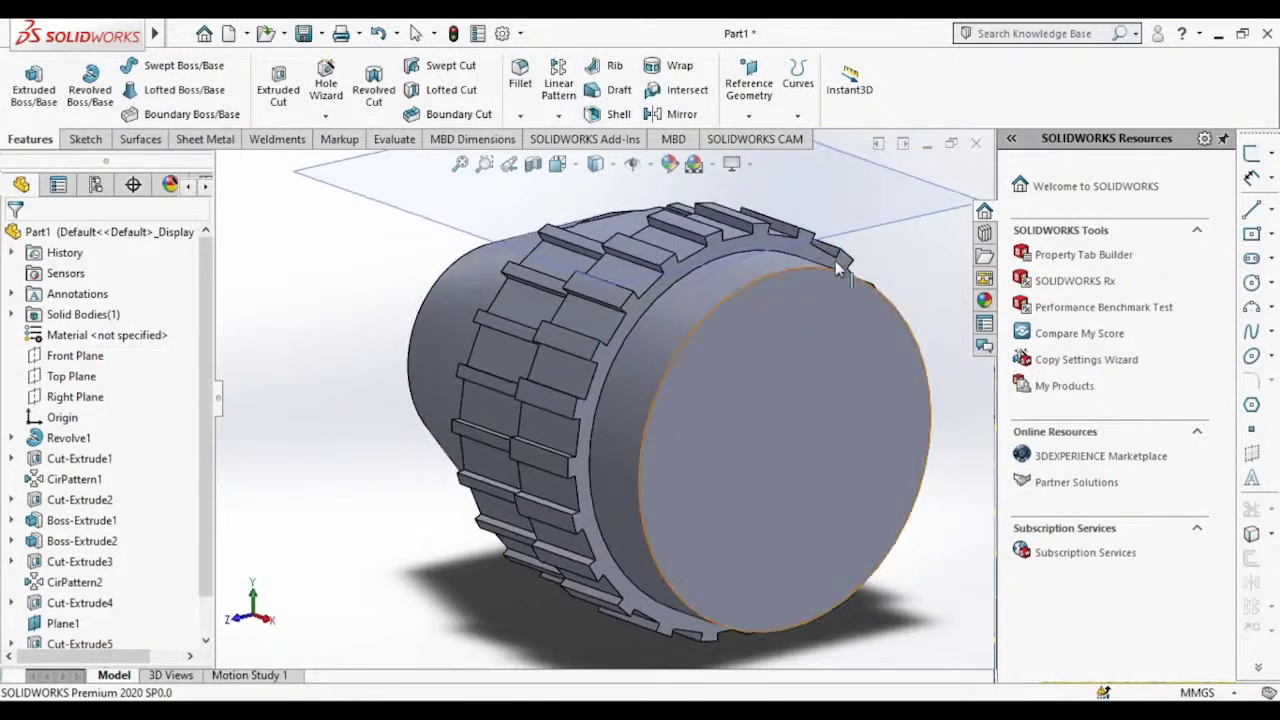
Step: Hide Plane1 and return to an oblique 3D view of the part
right_click(858, 212)
left_click(930, 180)
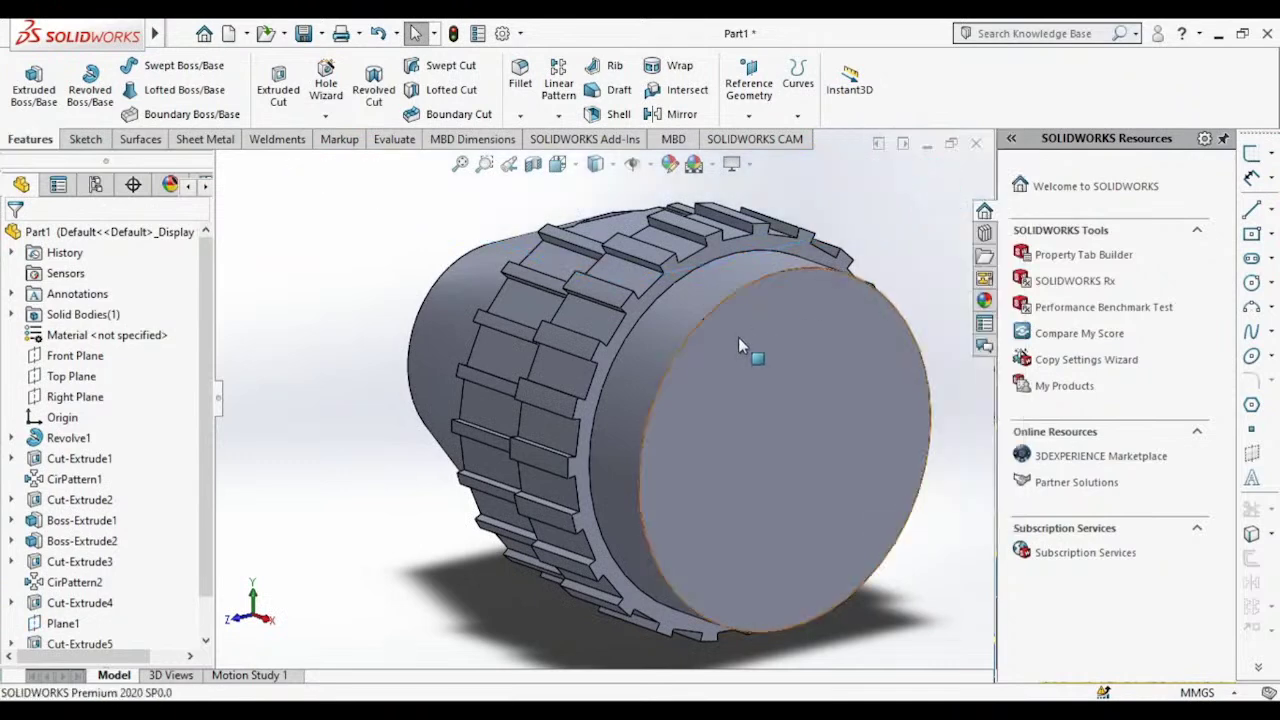
key("ctrl+4")
mouse_move(678, 342)
middle_mouse_down()
mouse_move(669, 349)
mouse_move(784, 363)
middle_mouse_up()
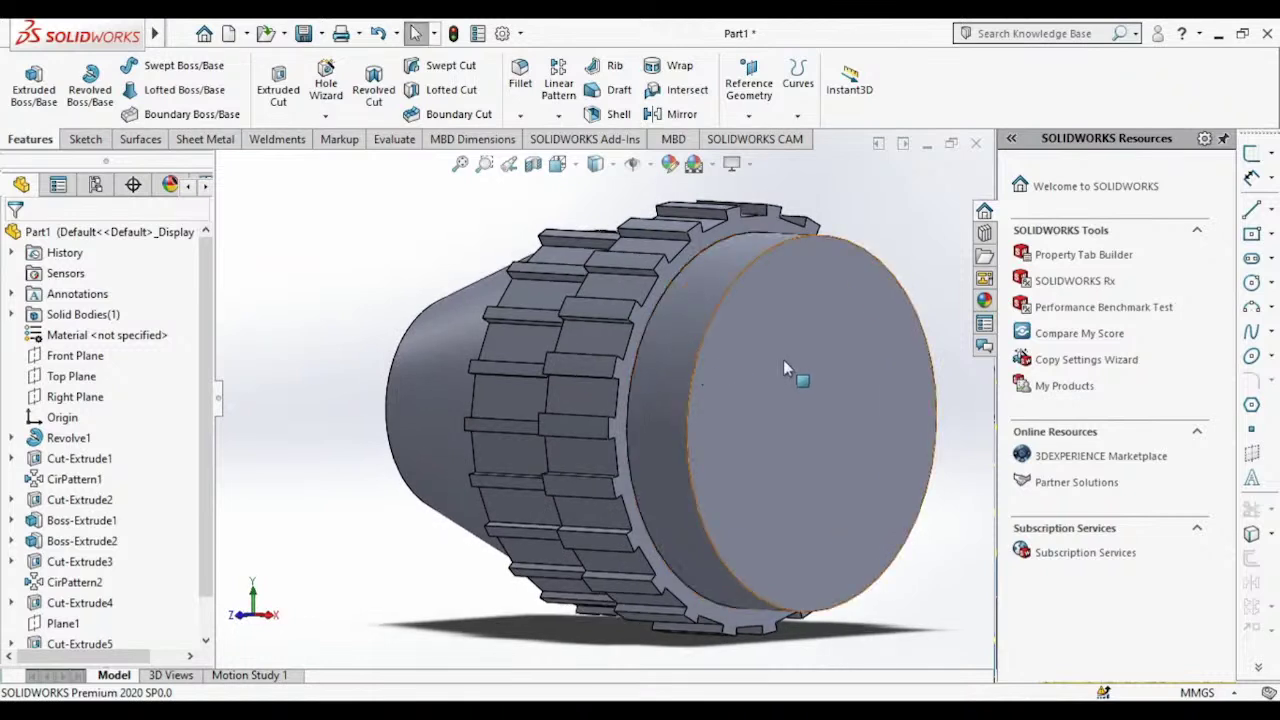
Step: Sketch an origin-centred six-sided polygon on the cylindrical cap's end face
left_click(784, 362)
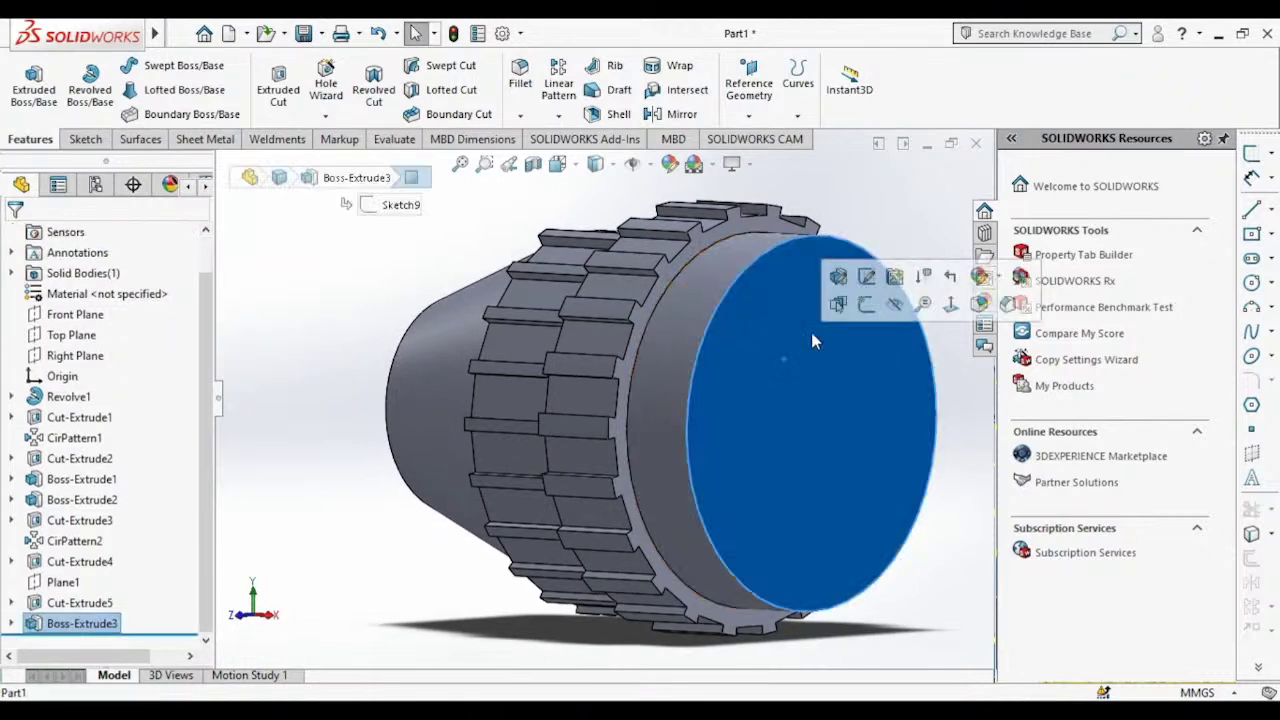
left_click(867, 304)
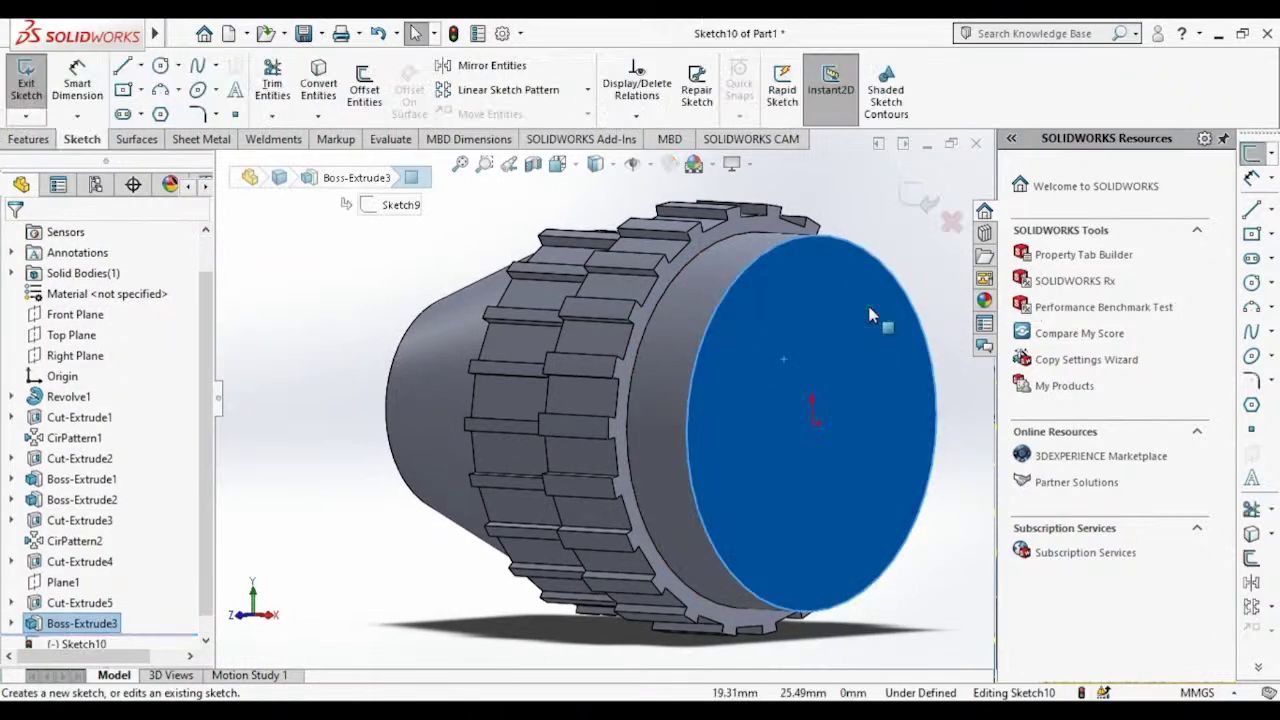
left_click(595, 164)
left_click(657, 264)
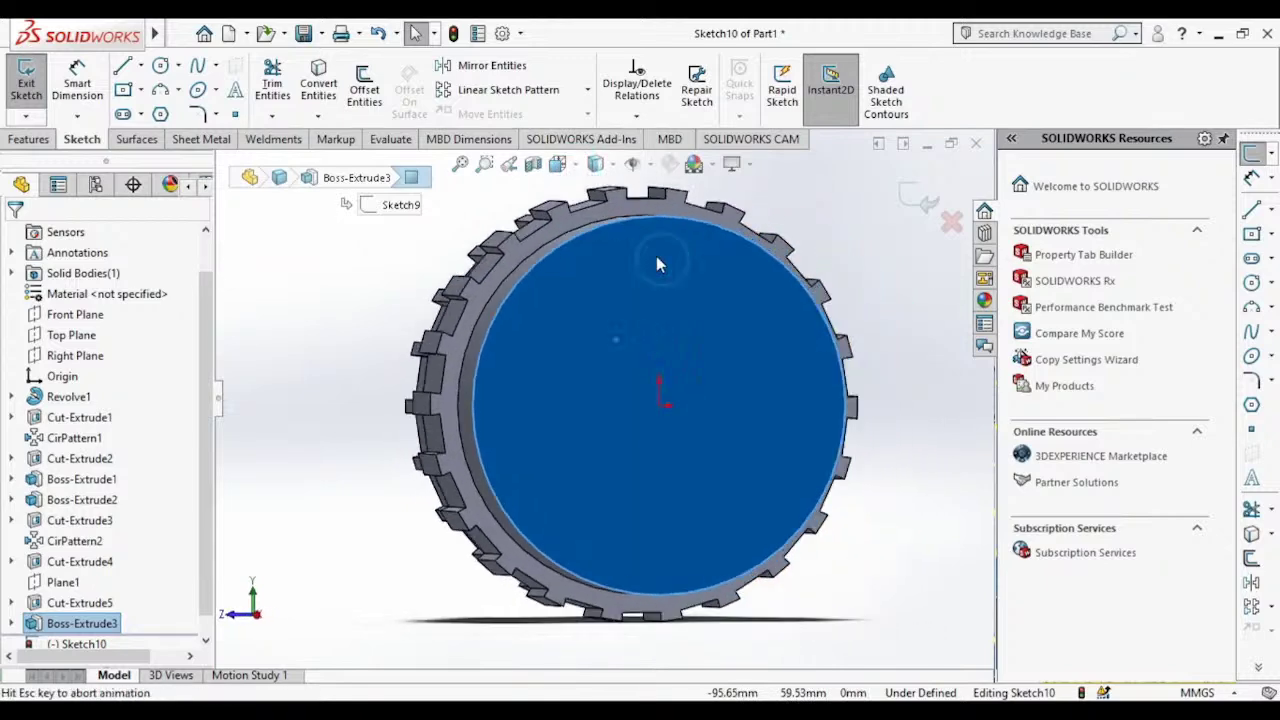
left_click(161, 115)
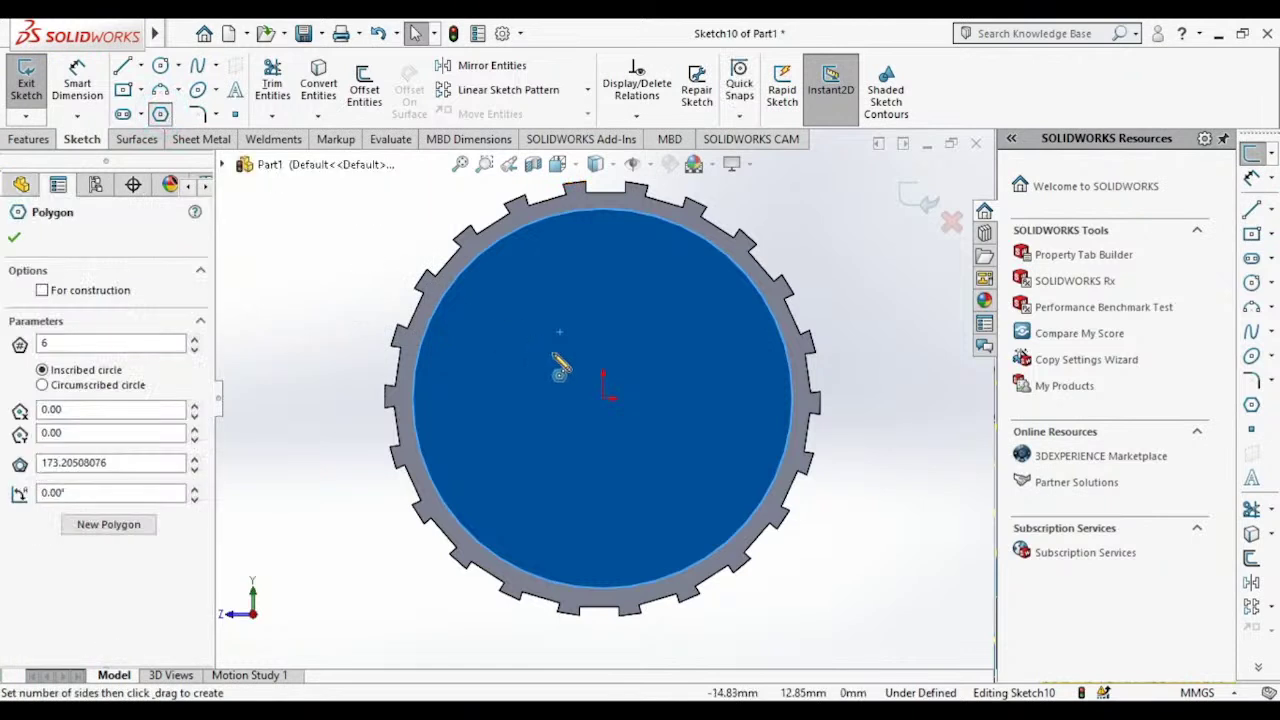
left_click(603, 398)
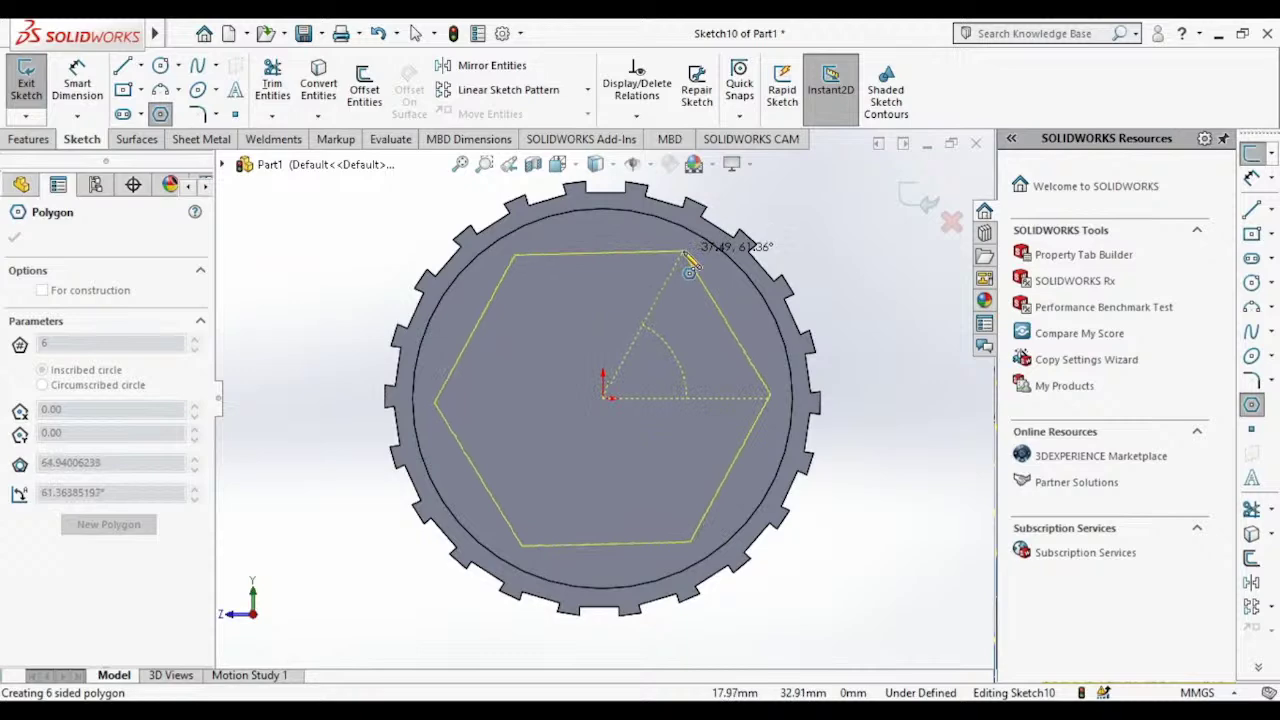
left_click(684, 253)
left_click(14, 243)
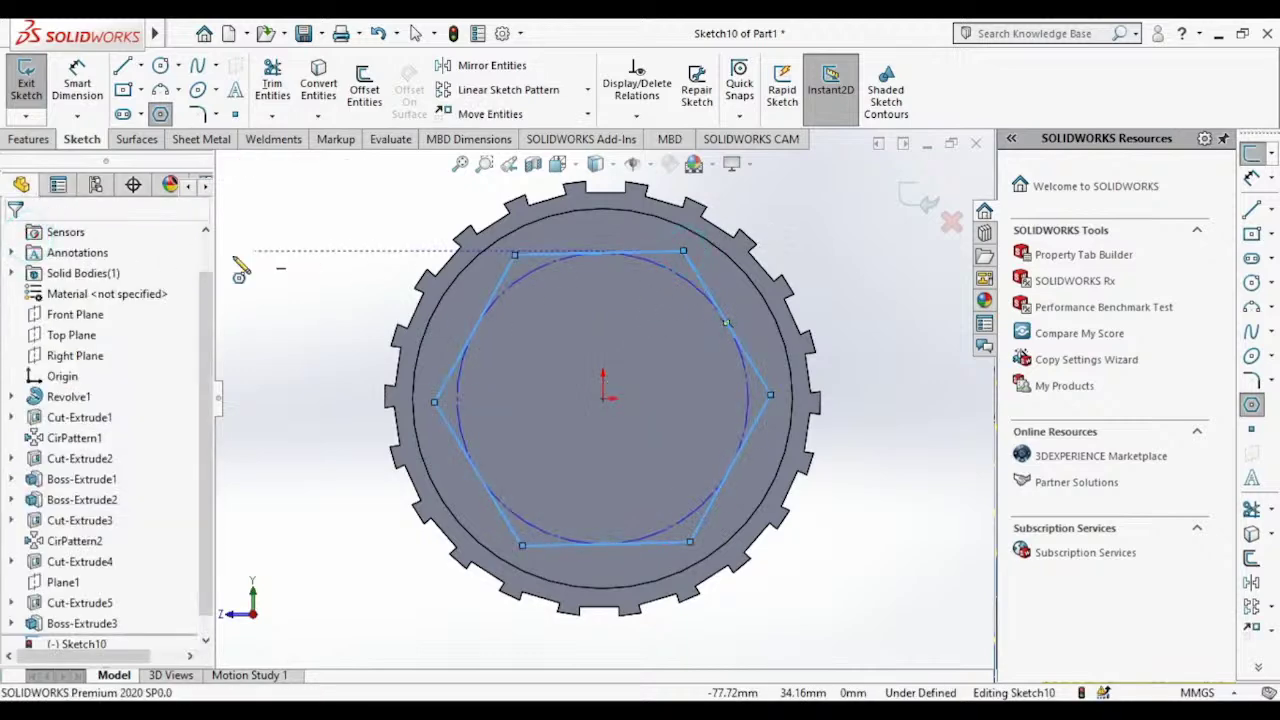
middle_click_drag(344, 287, 447, 300)
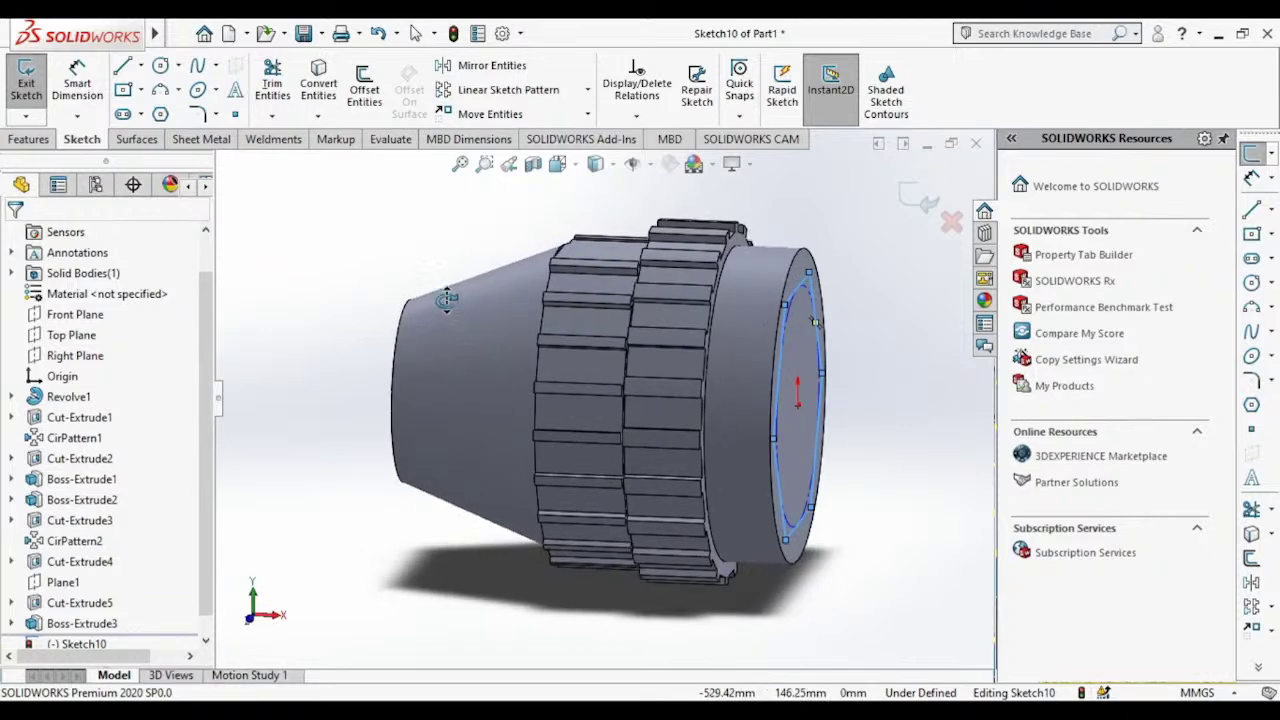
left_click(30, 139)
left_click(33, 85)
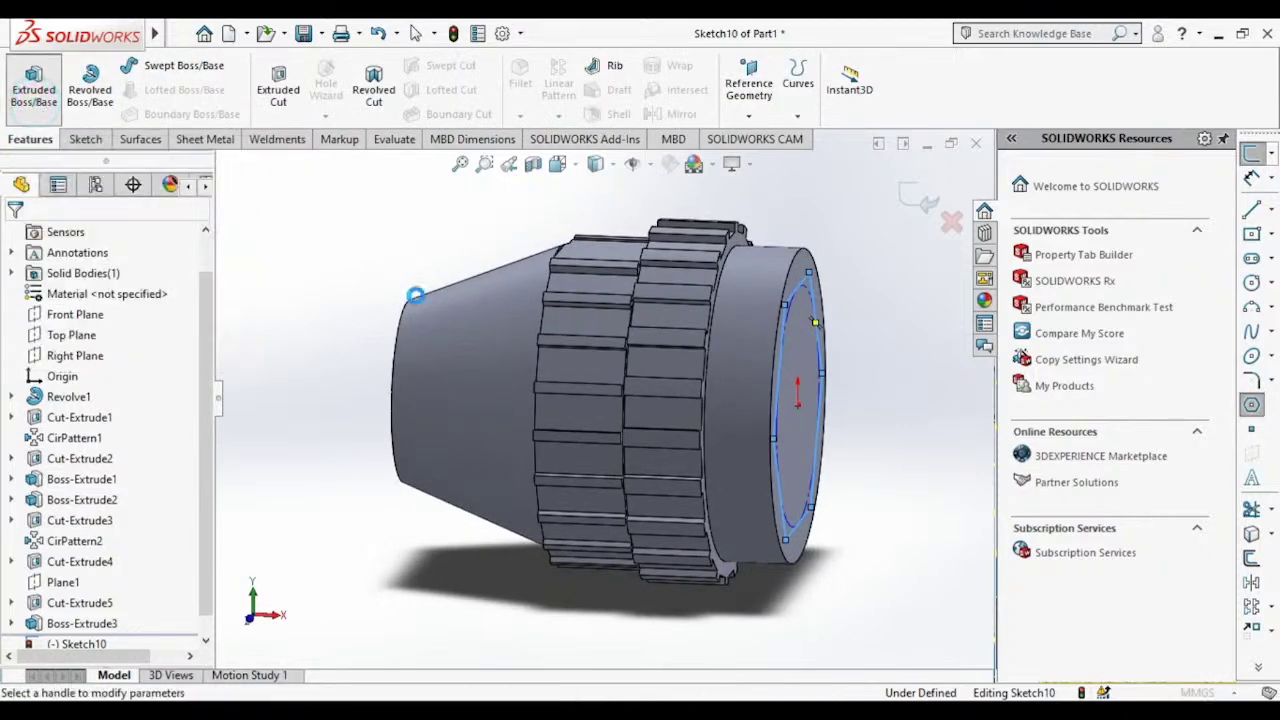
Step: Extrude the hexagon 13 mm Blind into a hex head, creating Boss-Extrude4
mouse_move(386, 286)
middle_mouse_down()
mouse_move(434, 294)
mouse_move(405, 295)
middle_mouse_up()
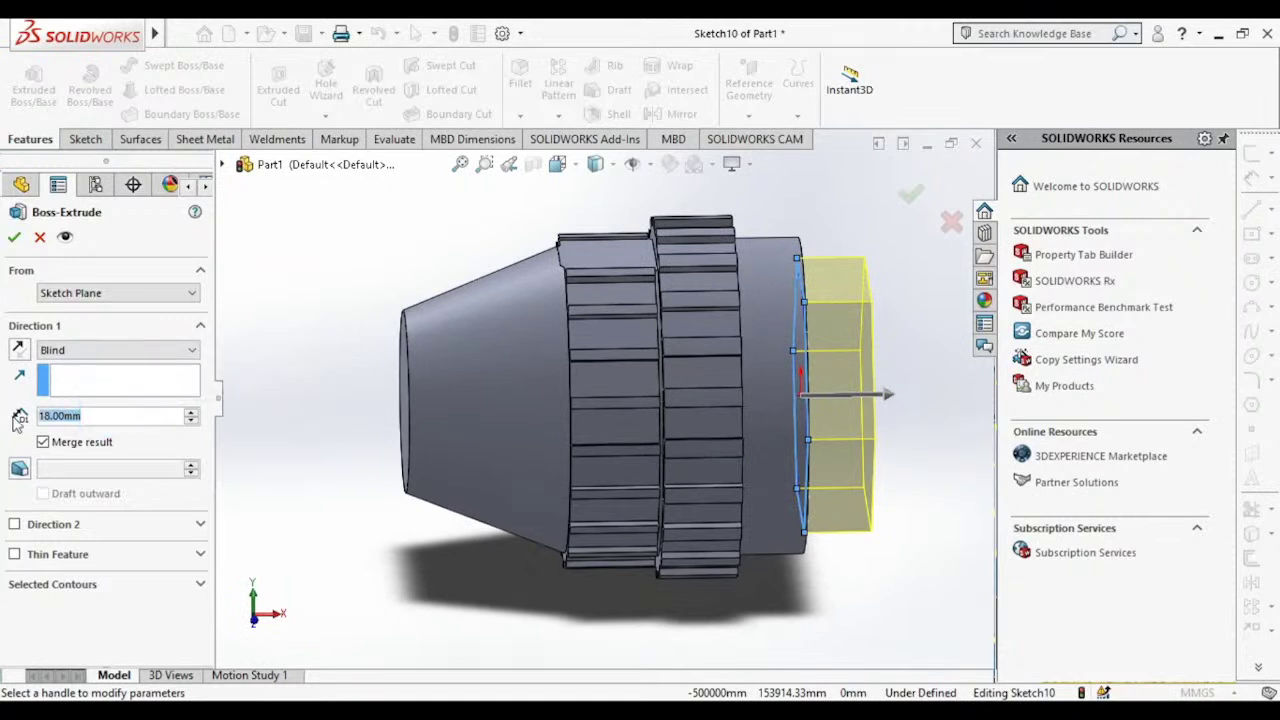
type("1")
key("Return")
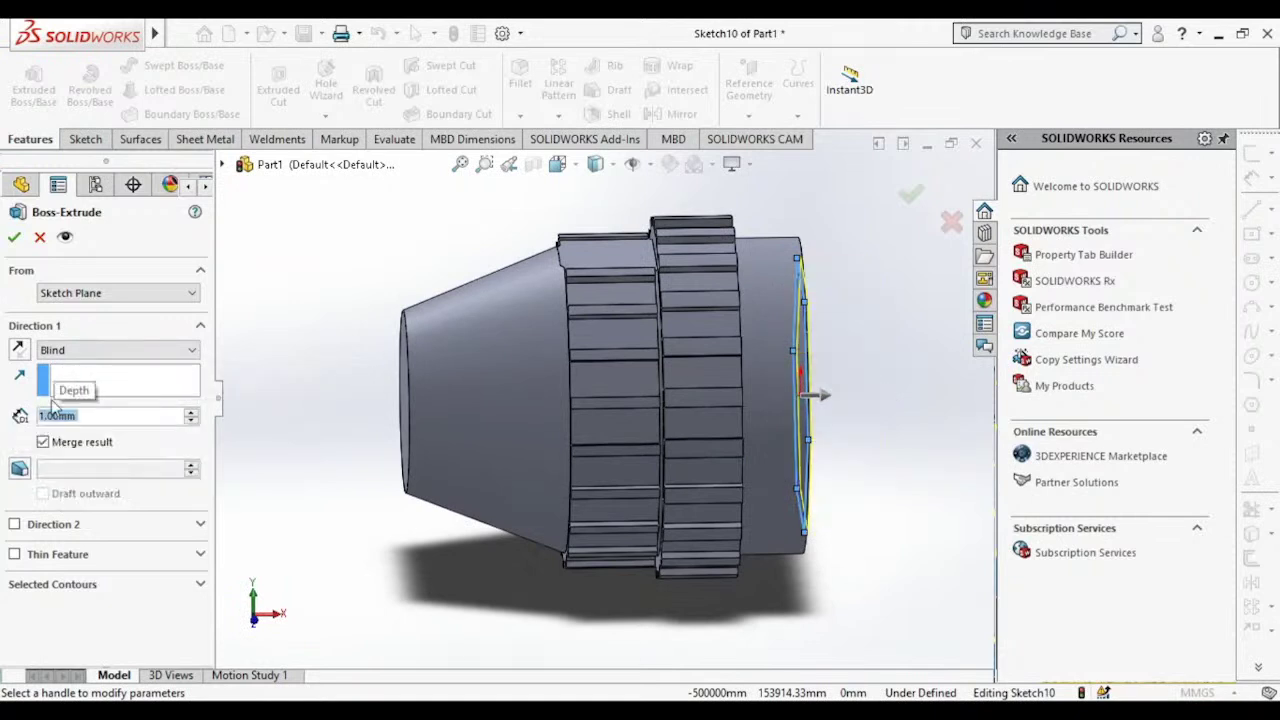
type("1")
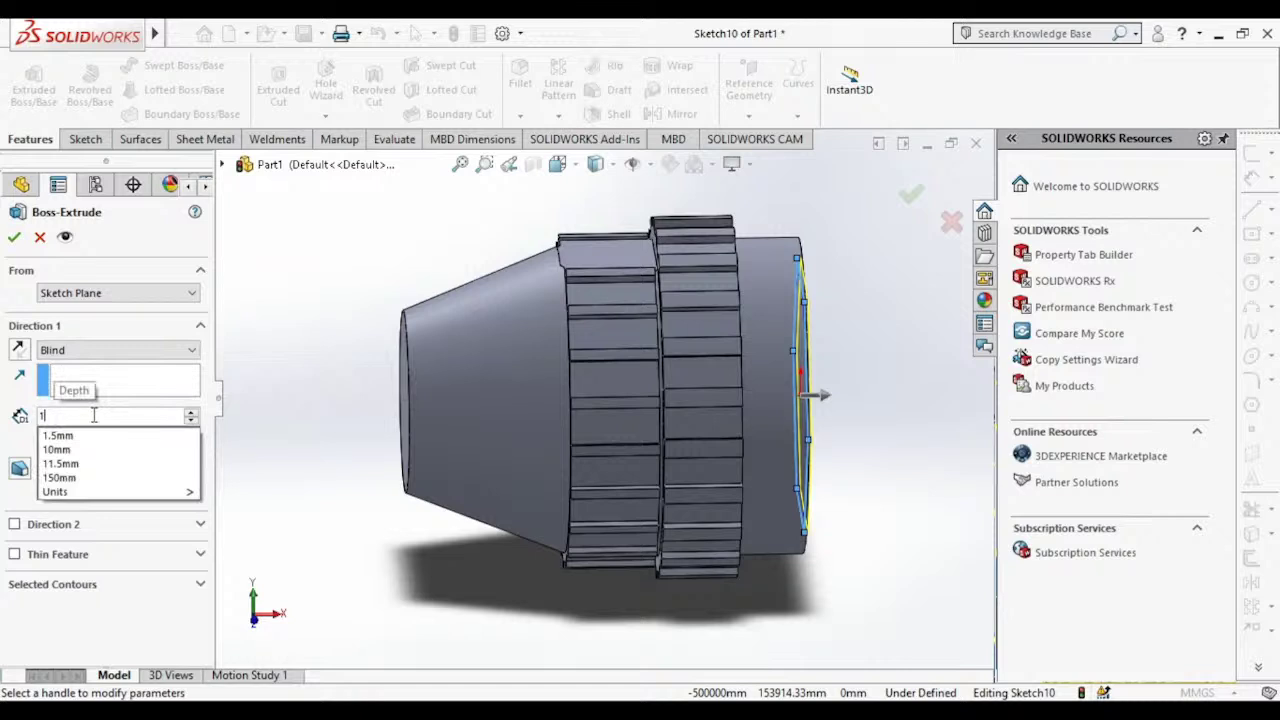
type("5")
key("BackSpace")
type("3")
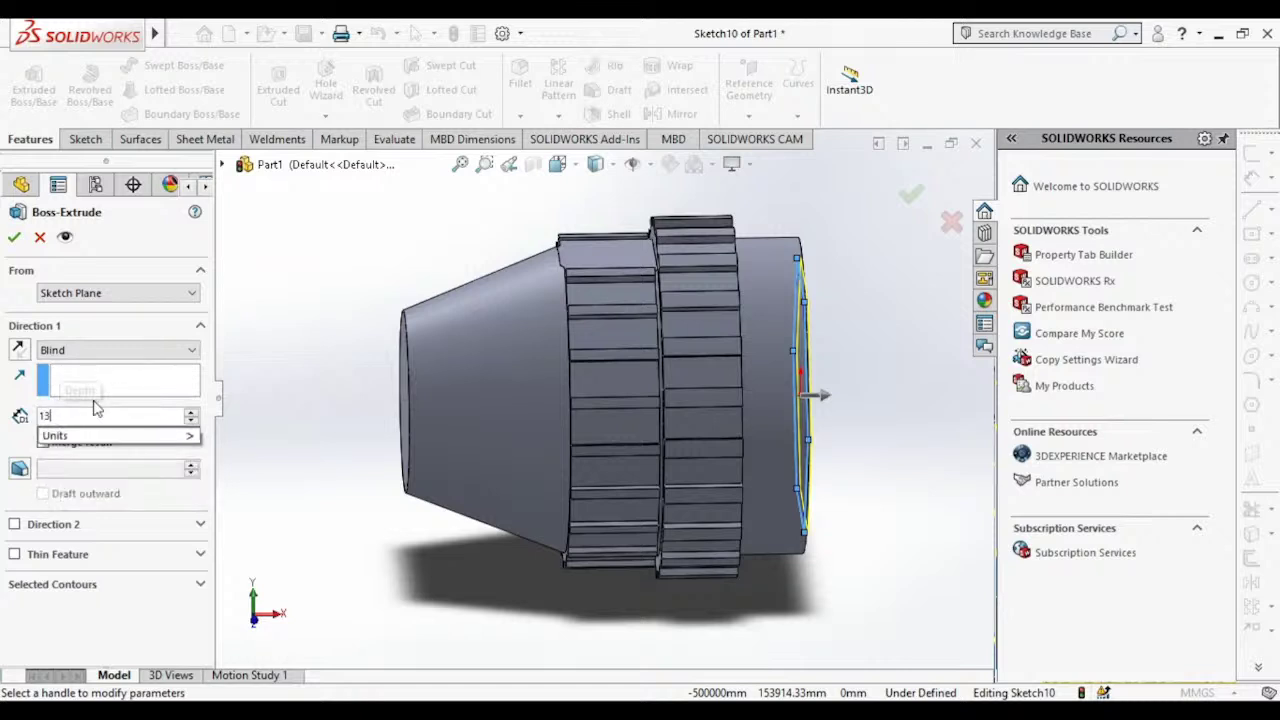
key("Return")
middle_click_drag(587, 272, 876, 165)
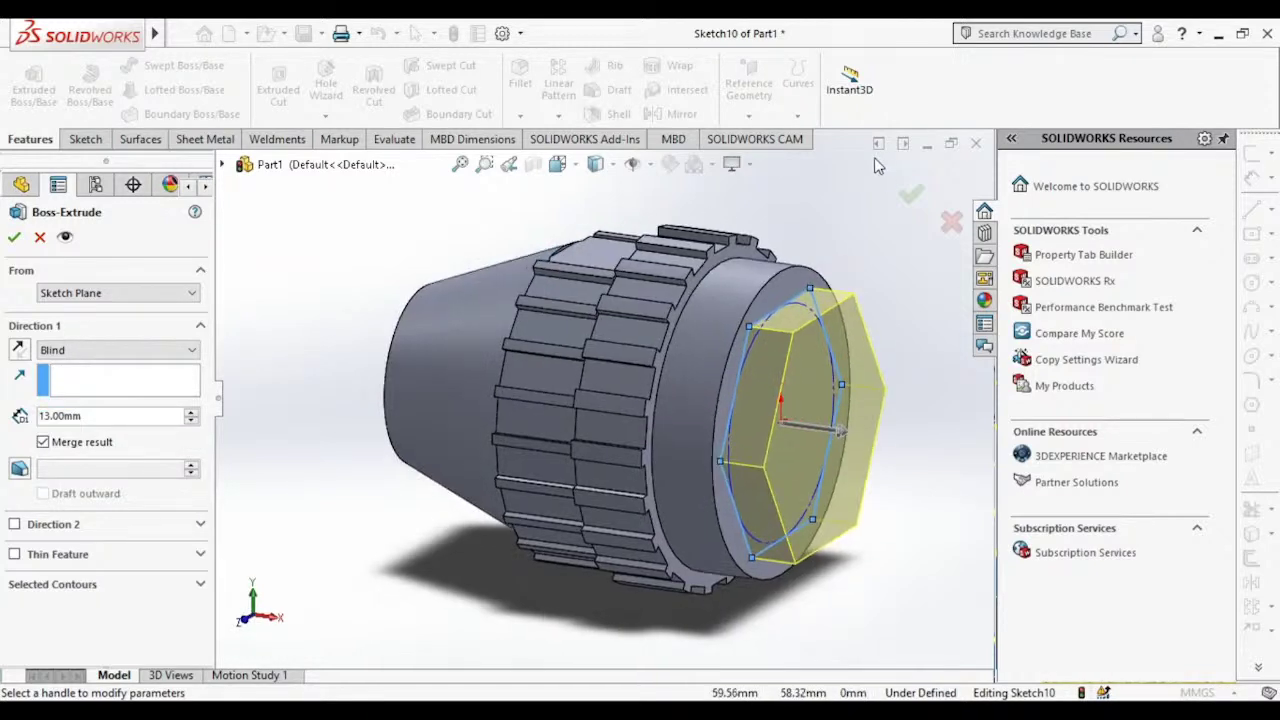
left_click(912, 200)
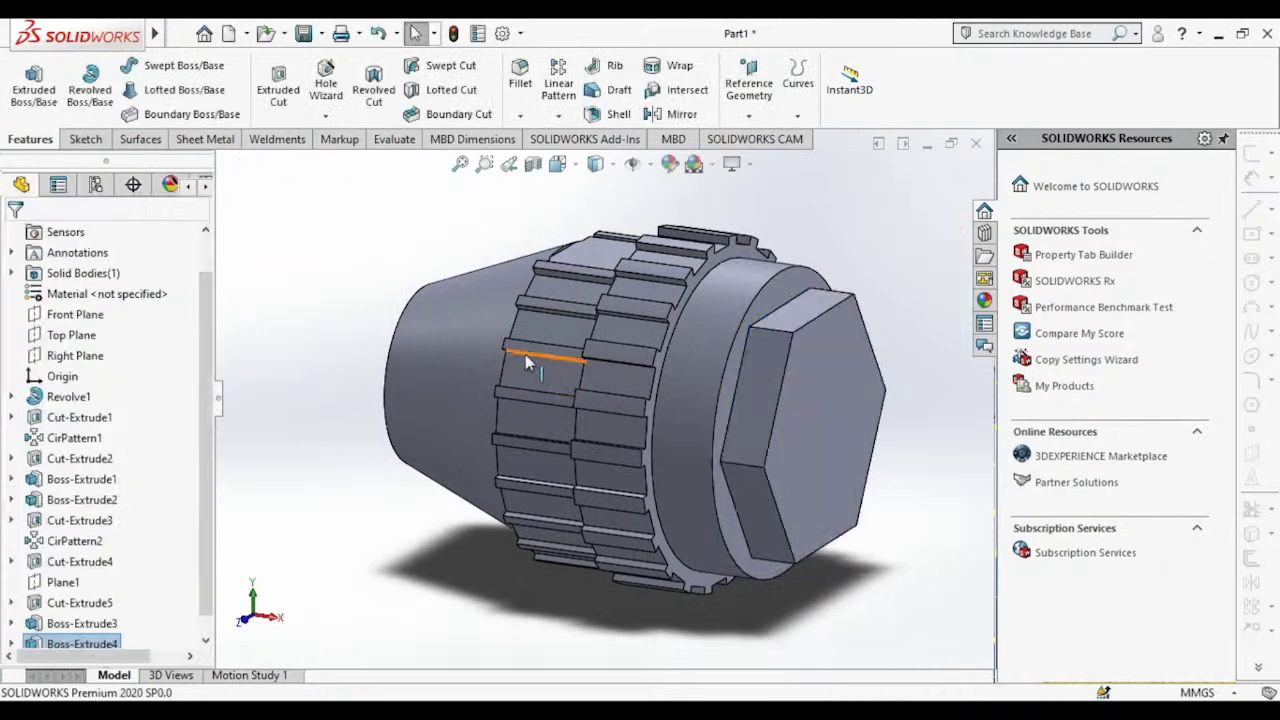
scroll(808, 397, "up", 3)
mouse_move(786, 411)
middle_mouse_down()
mouse_move(751, 262)
mouse_move(686, 334)
mouse_move(814, 500)
mouse_move(803, 449)
mouse_move(751, 378)
mouse_move(738, 398)
middle_mouse_up()
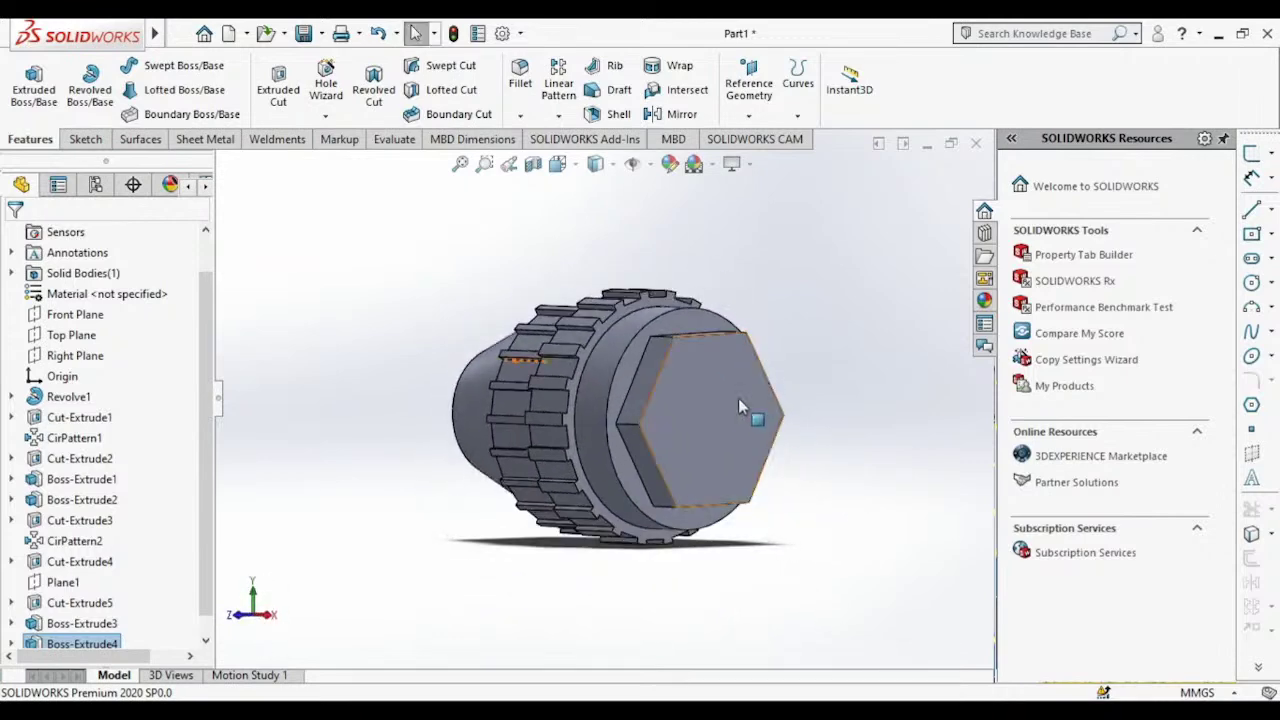
Step: Sketch an origin-centred circle of radius about 24.39 on the hex head's end face
left_click(718, 414)
left_click(799, 360)
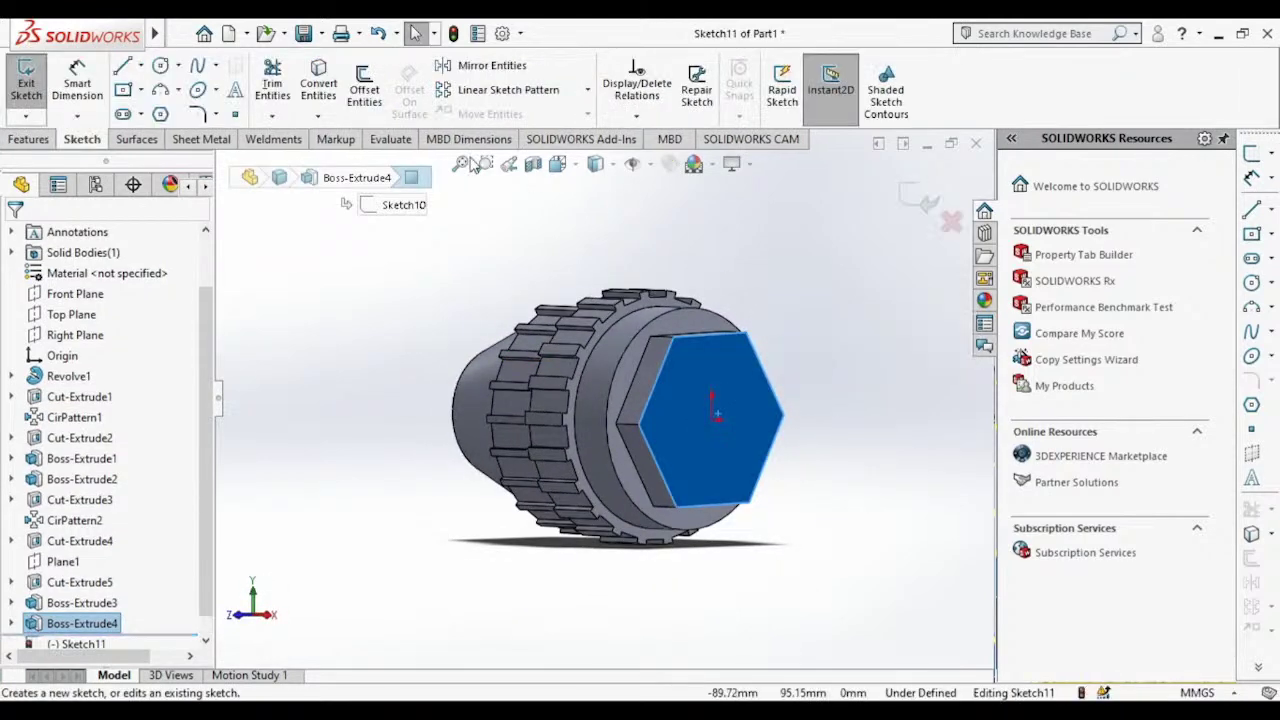
left_click(578, 165)
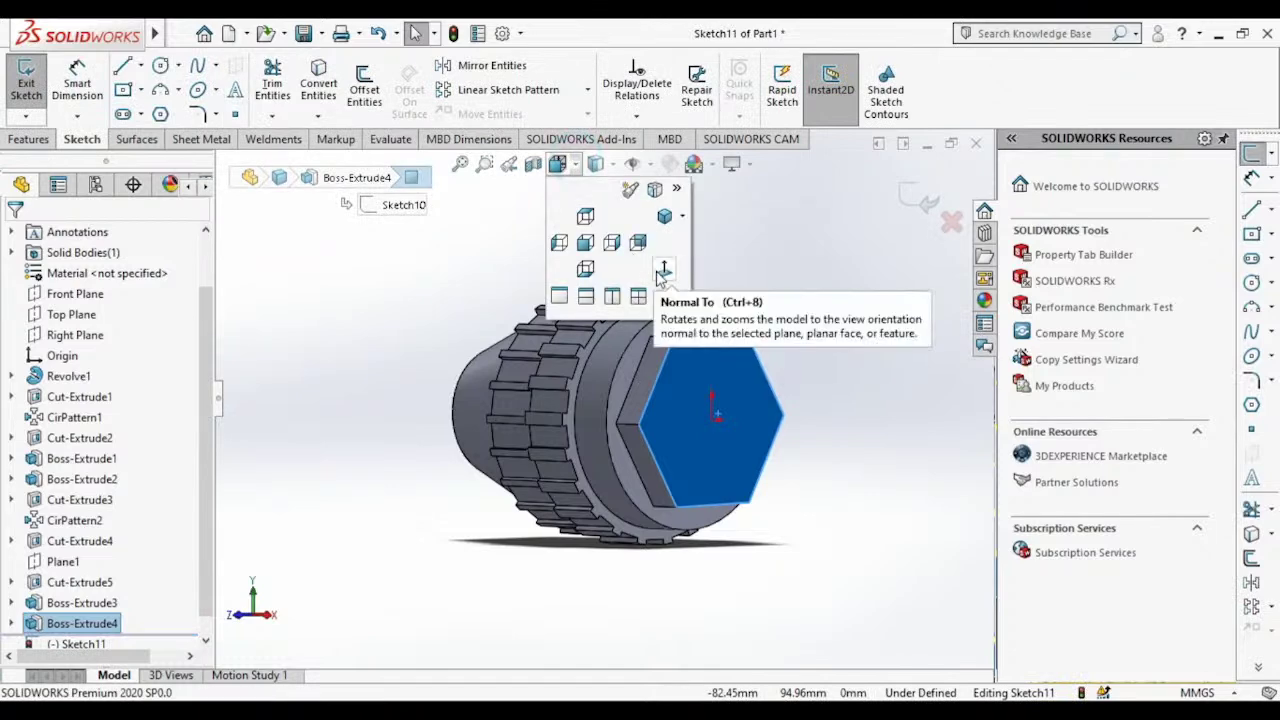
left_click(640, 263)
left_click(160, 66)
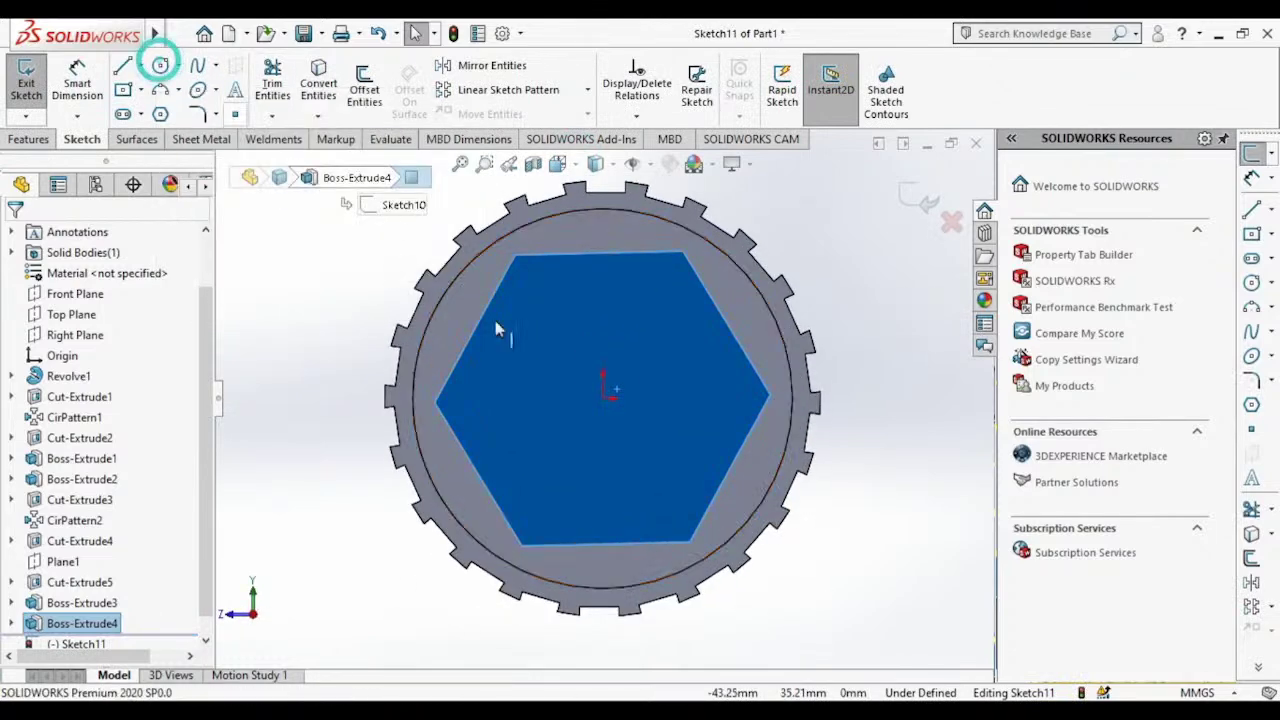
left_click(160, 66)
left_click(602, 398)
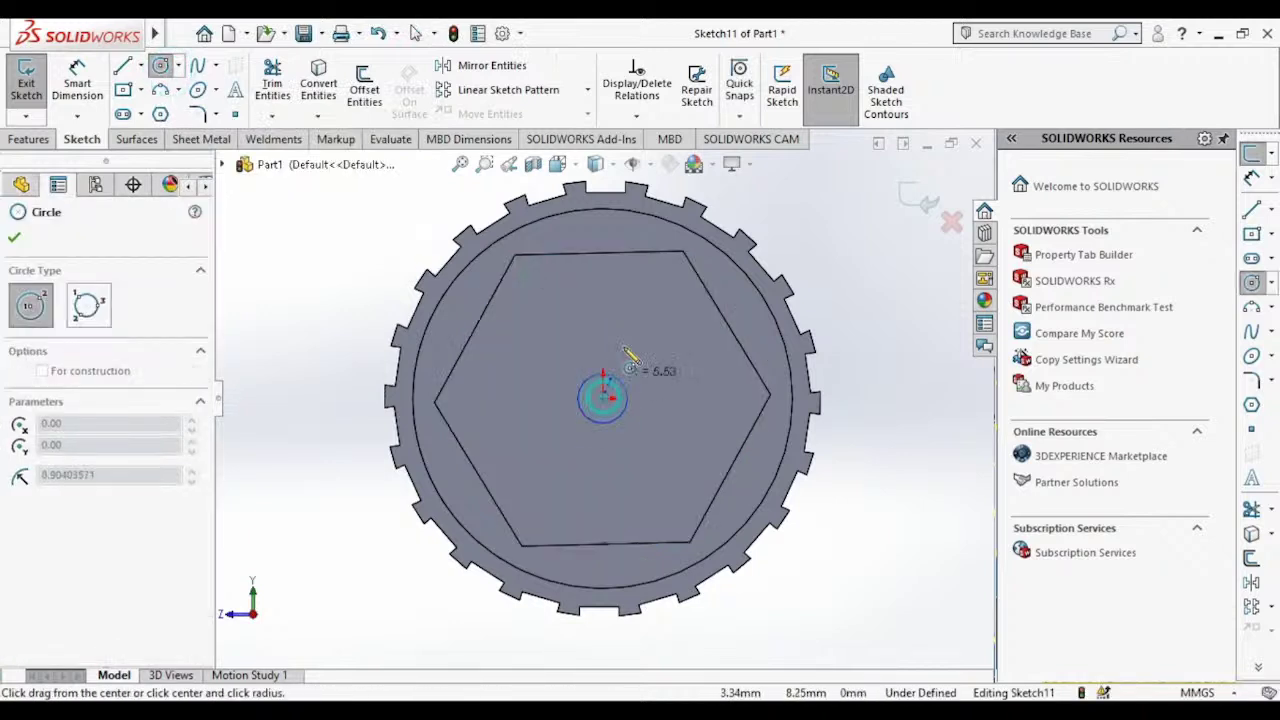
left_click(650, 300)
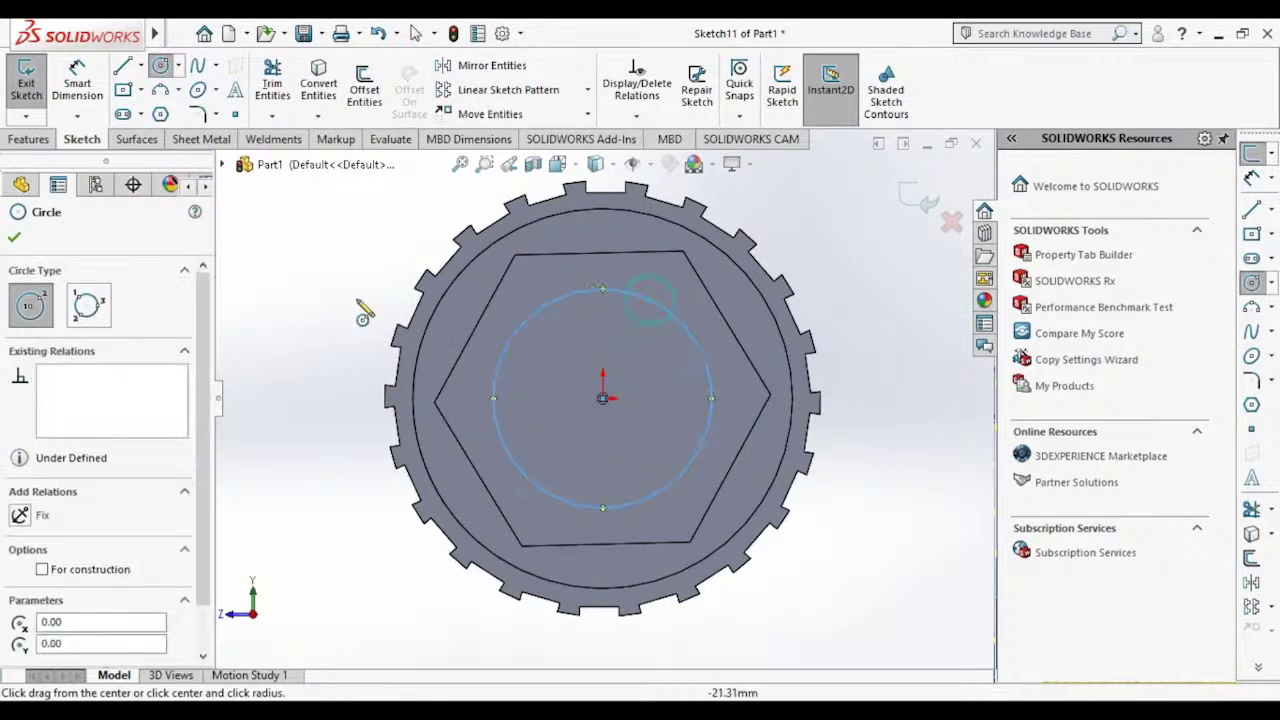
left_click(18, 239)
middle_click_drag(340, 296, 428, 325)
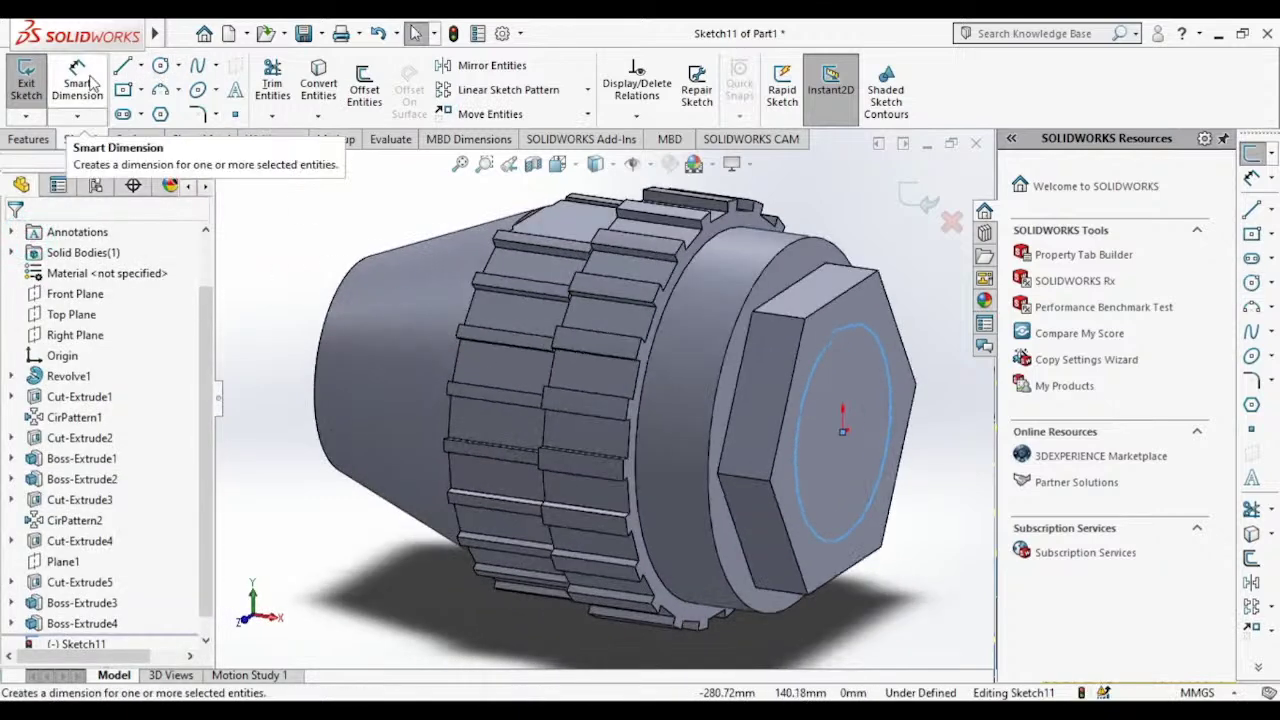
left_click(29, 139)
left_click(45, 90)
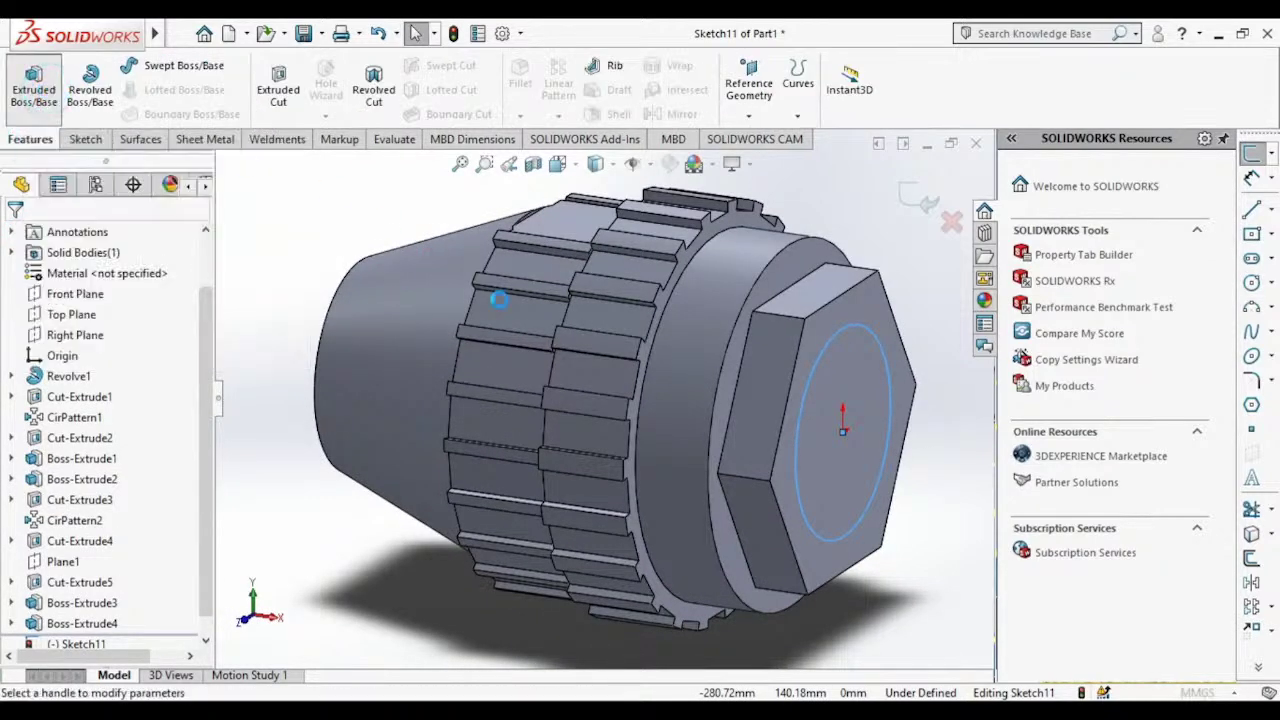
Step: Extrude Sketch11's circle 113 mm Blind into a long shaft, creating Boss-Extrude5
scroll(457, 309, "up", 3)
scroll(432, 336, "up", 2)
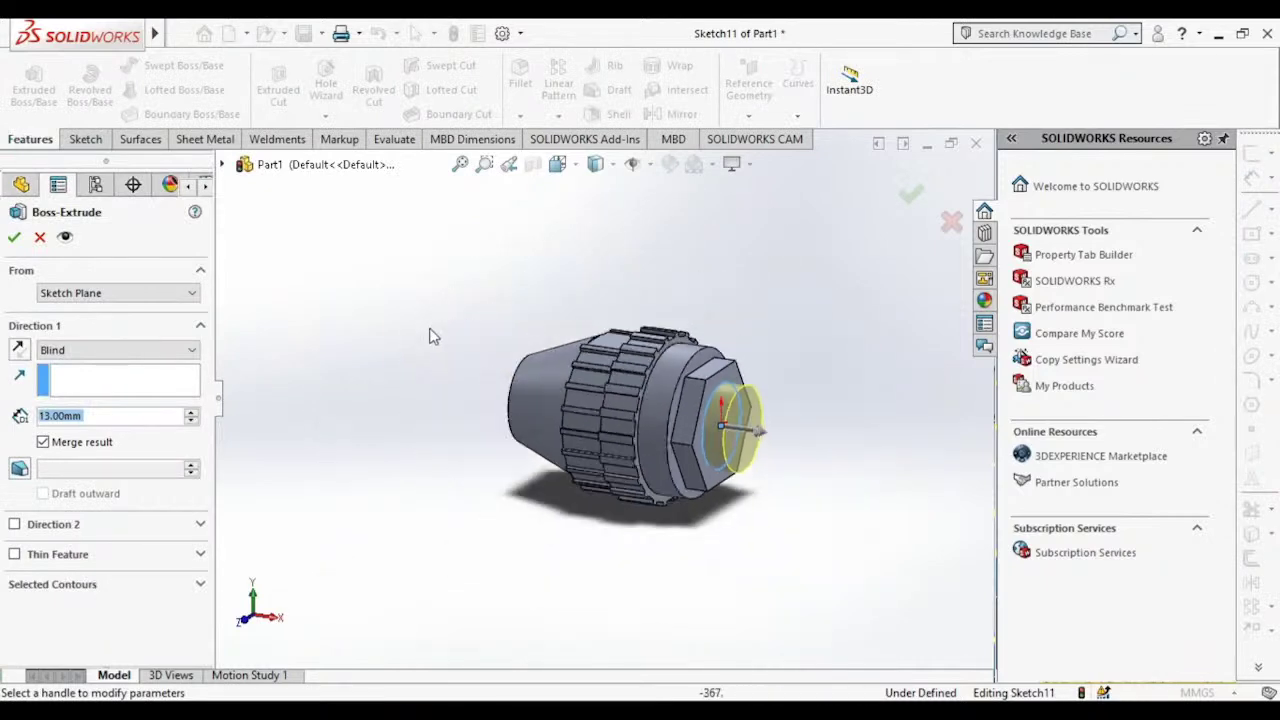
mouse_move(432, 336)
middle_mouse_down()
mouse_move(483, 391)
mouse_move(458, 347)
middle_mouse_up()
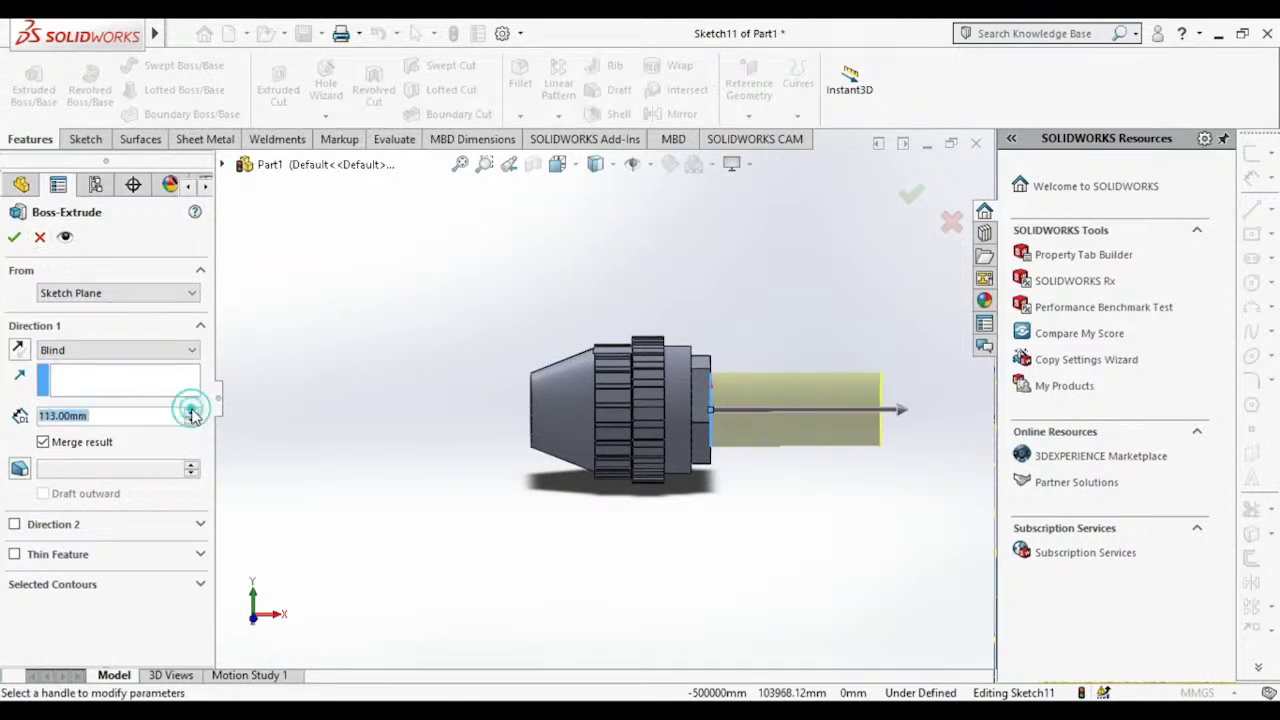
mouse_move(545, 347)
middle_mouse_down()
mouse_move(600, 382)
mouse_move(565, 380)
middle_mouse_up()
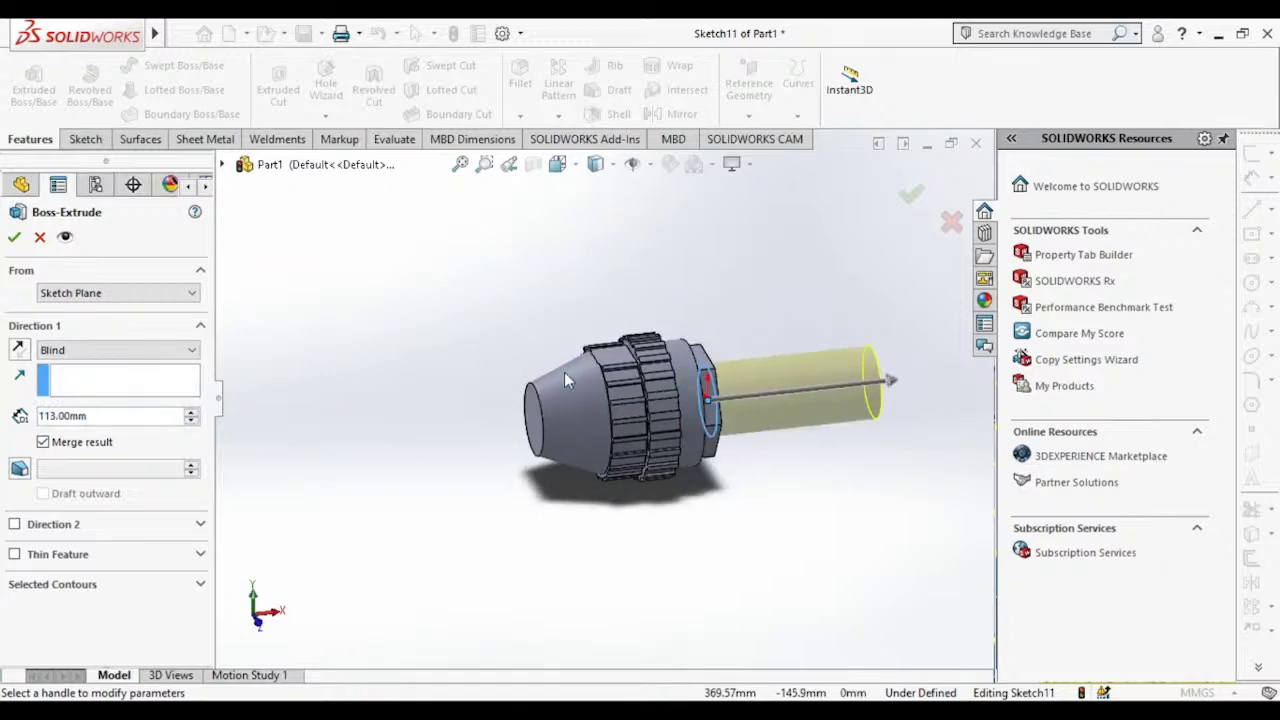
left_click(13, 243)
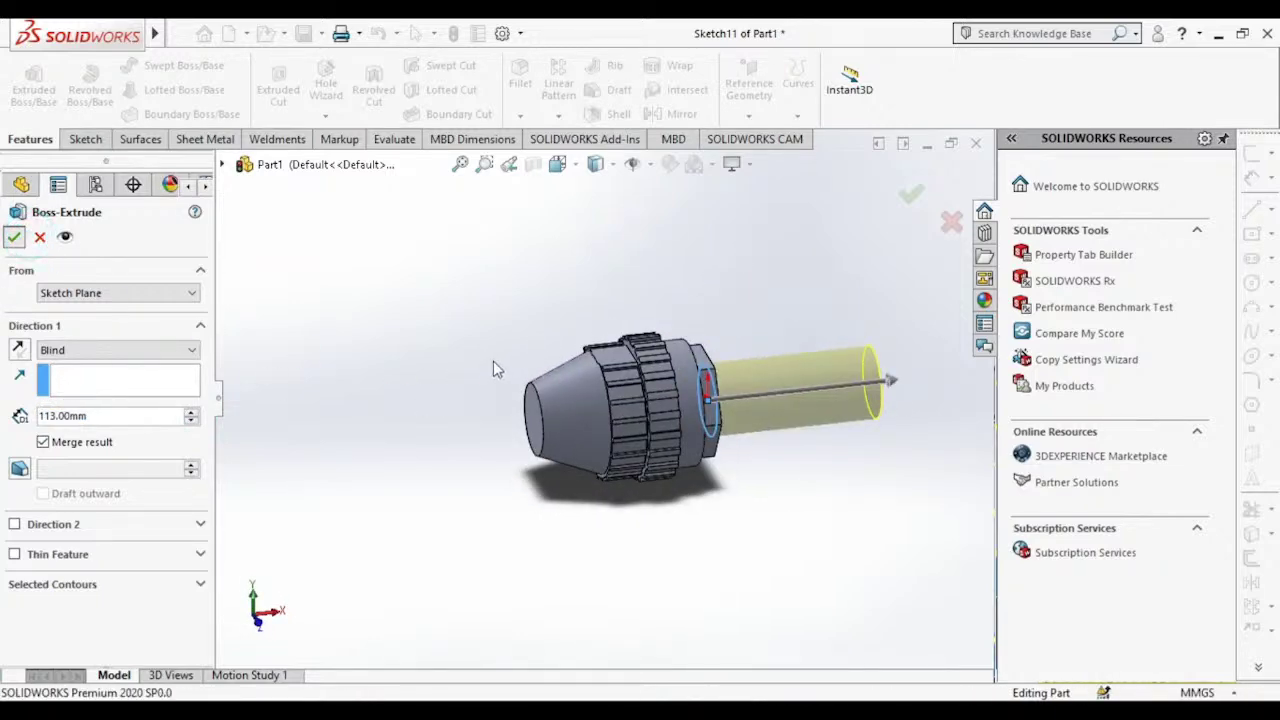
mouse_move(423, 337)
middle_mouse_down()
mouse_move(387, 236)
mouse_move(420, 449)
mouse_move(517, 360)
mouse_move(486, 271)
mouse_move(402, 279)
mouse_move(429, 309)
middle_mouse_up()
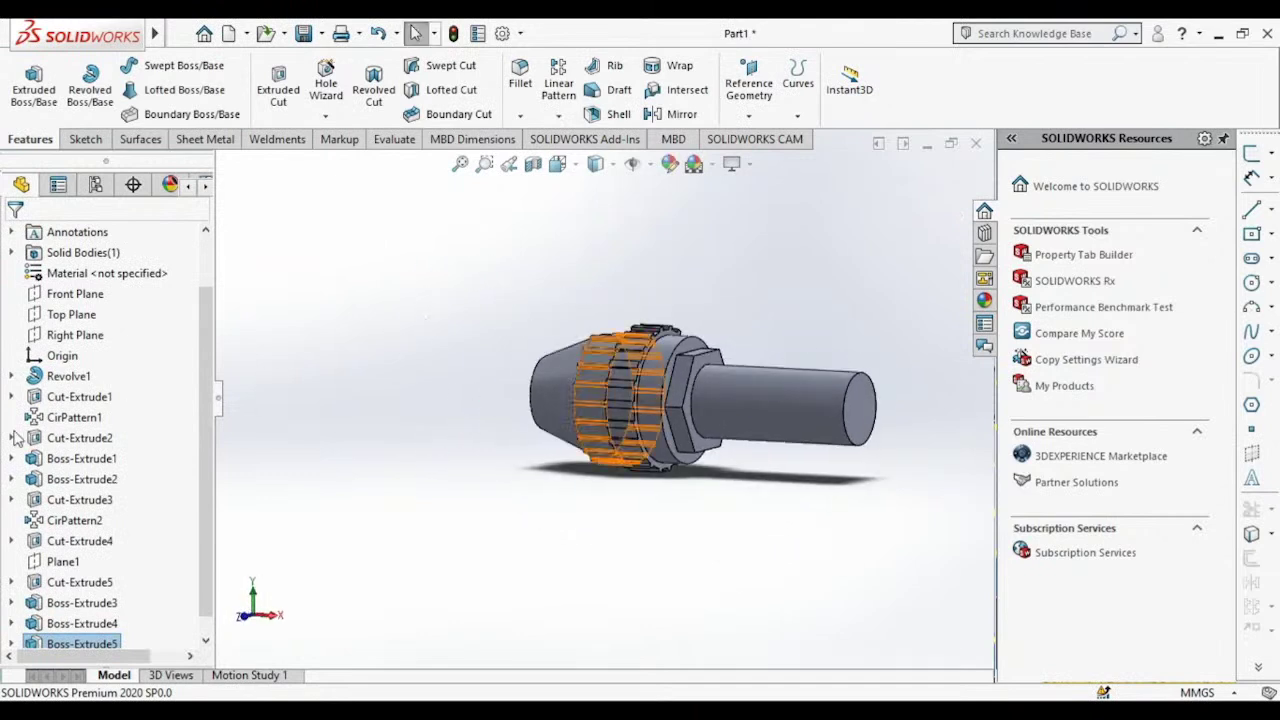
Step: Start a new sketch on the Top Plane and view it normal to the screen
left_click(68, 325)
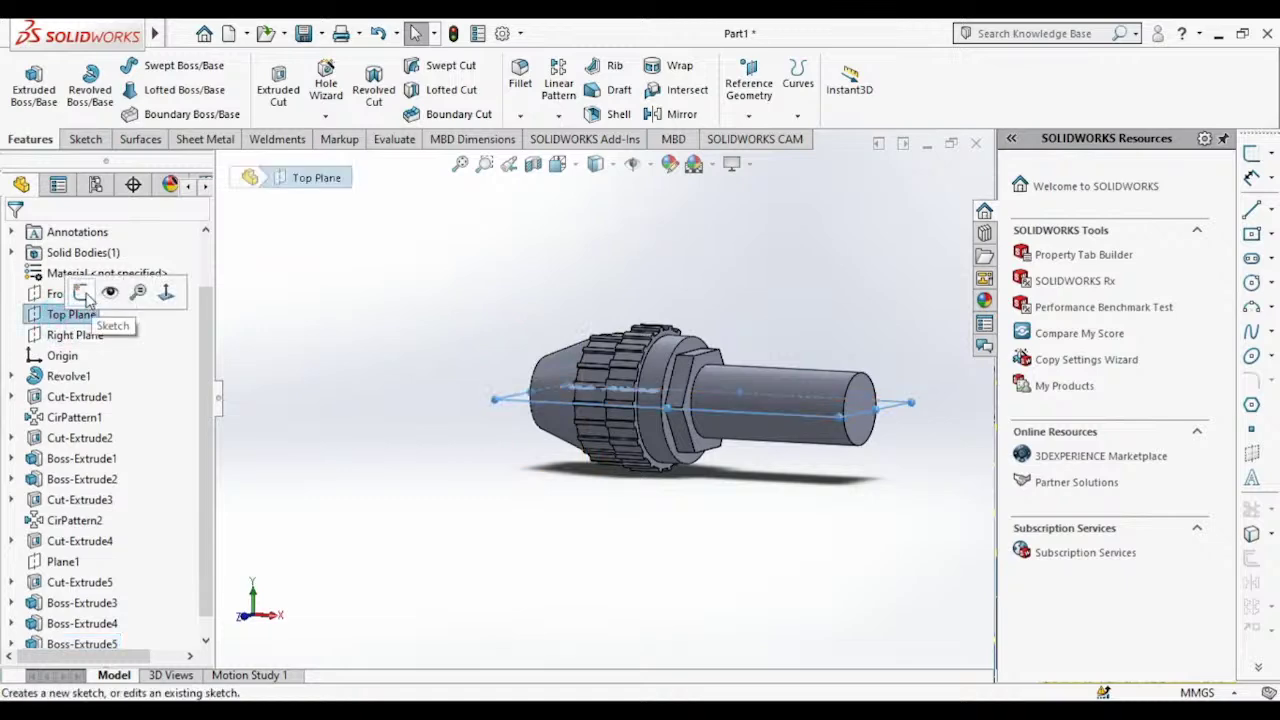
left_click(82, 292)
left_click(559, 164)
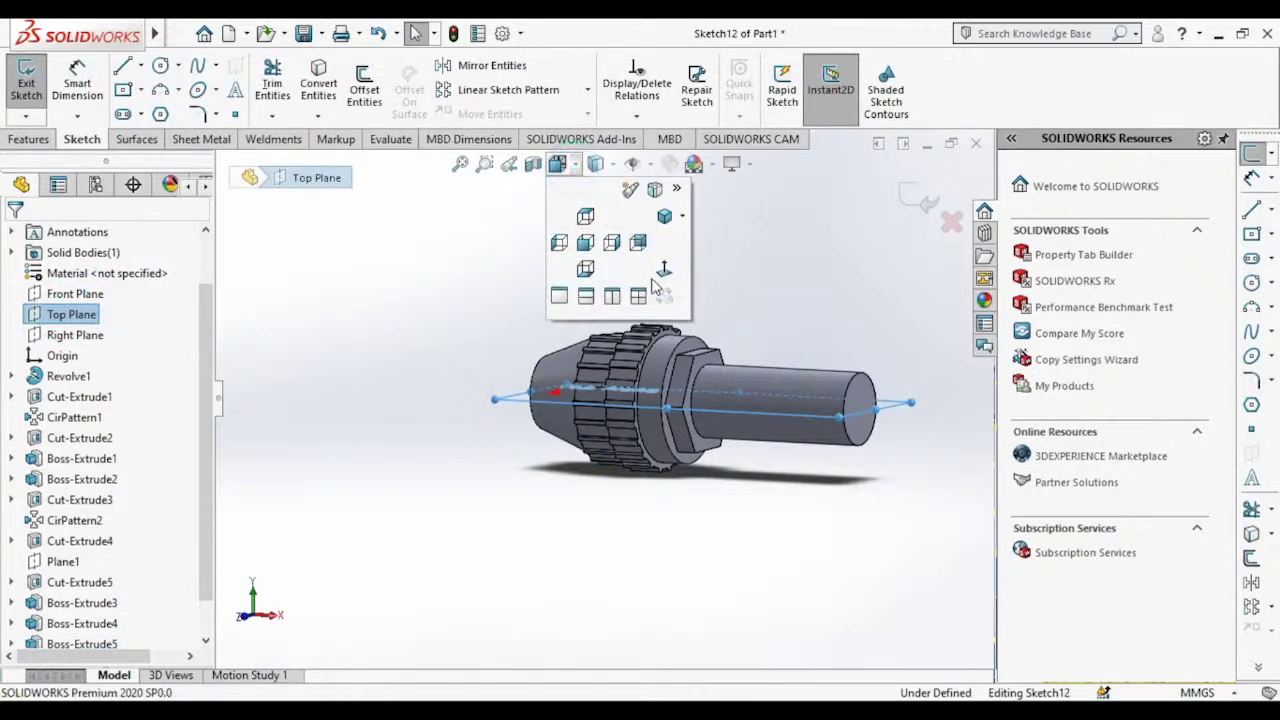
left_click(663, 269)
scroll(410, 490, "up", 4)
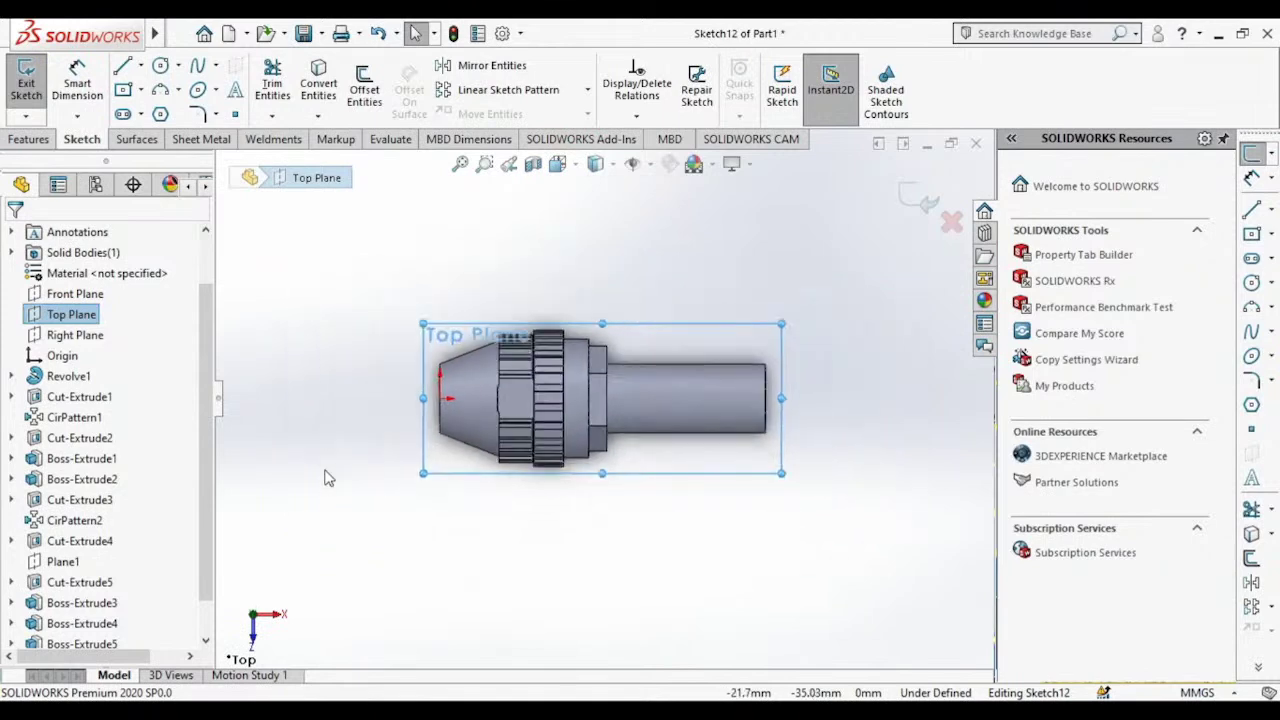
scroll(845, 468, "down", 2)
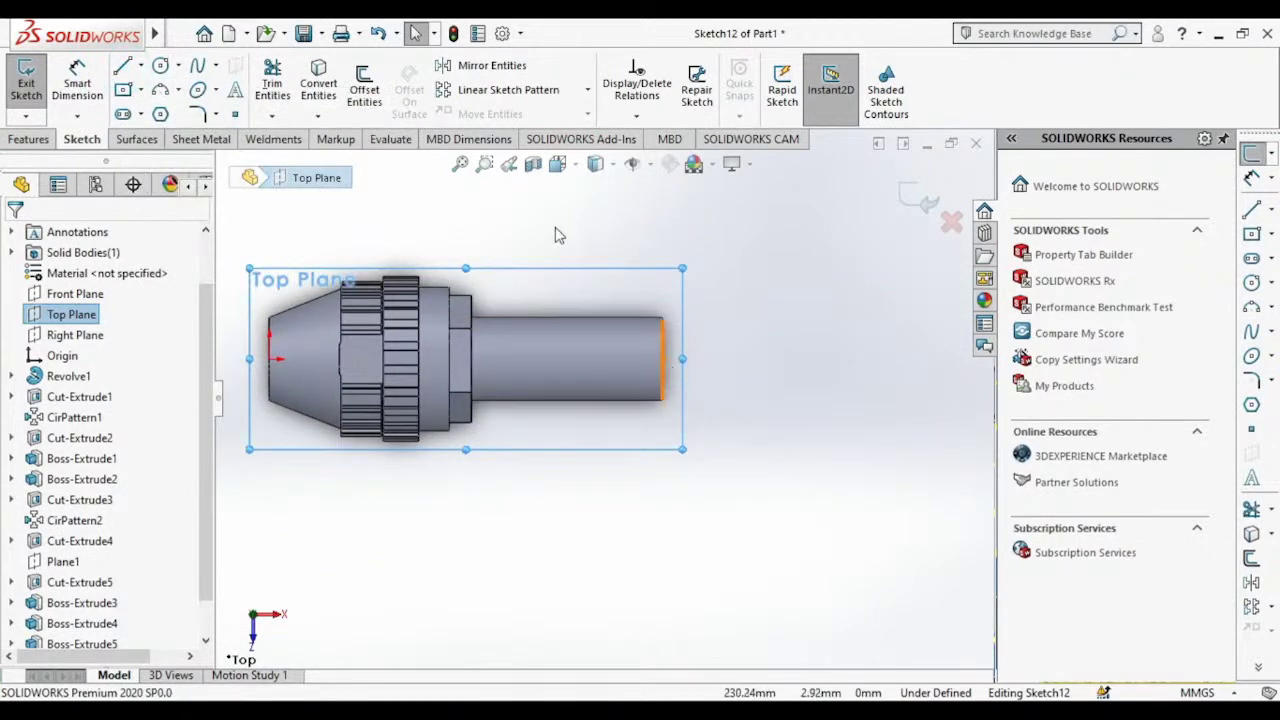
left_click(272, 115)
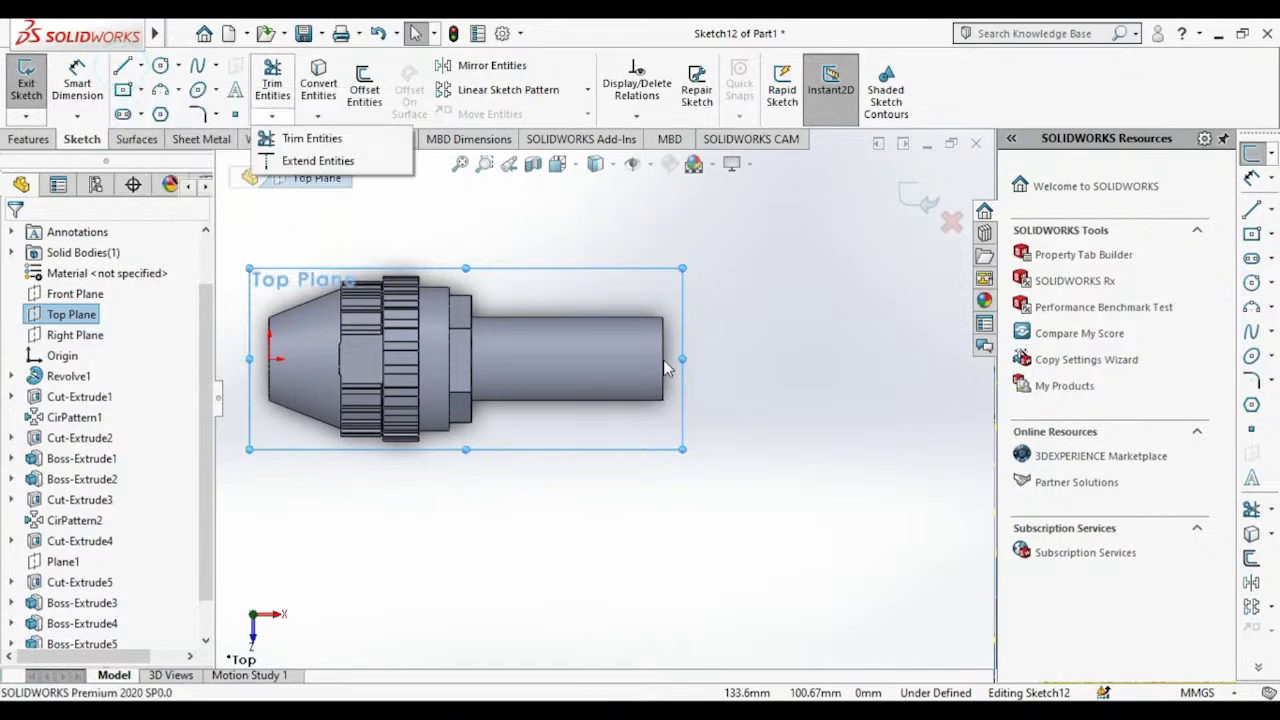
Step: Draw a horizontal line running right from the shaft end's midpoint
left_click(122, 66)
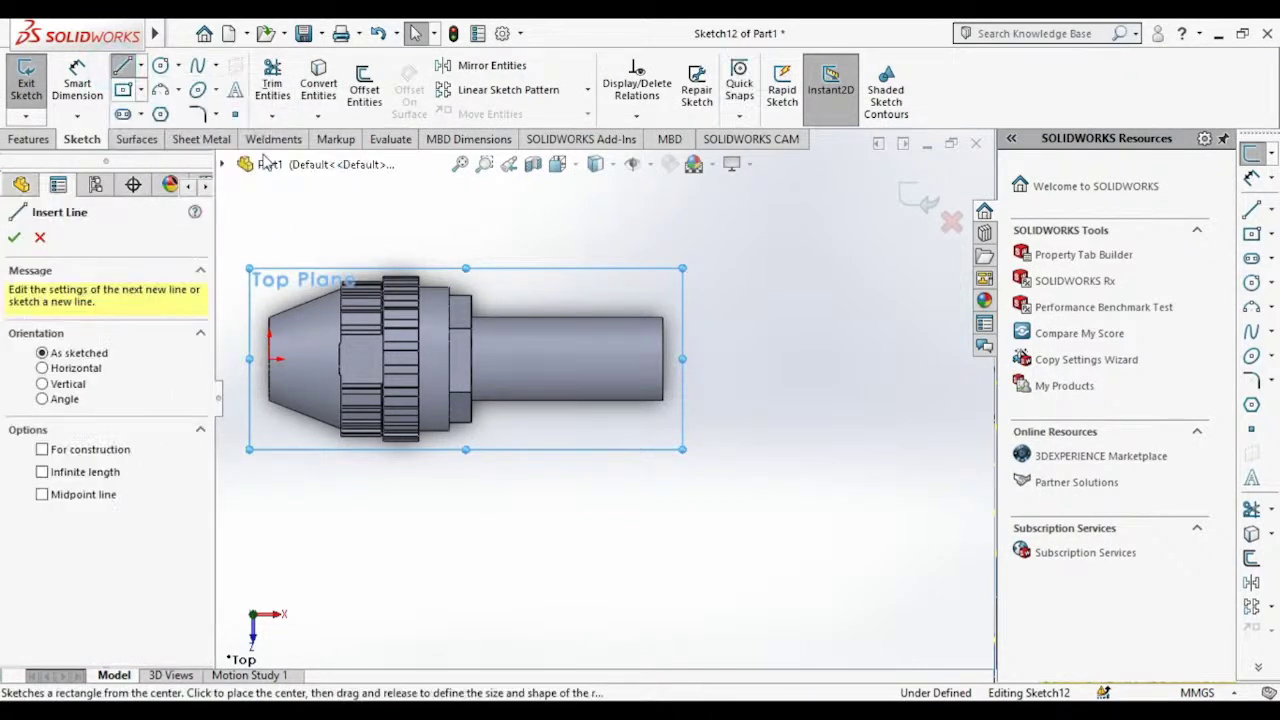
left_click(662, 358)
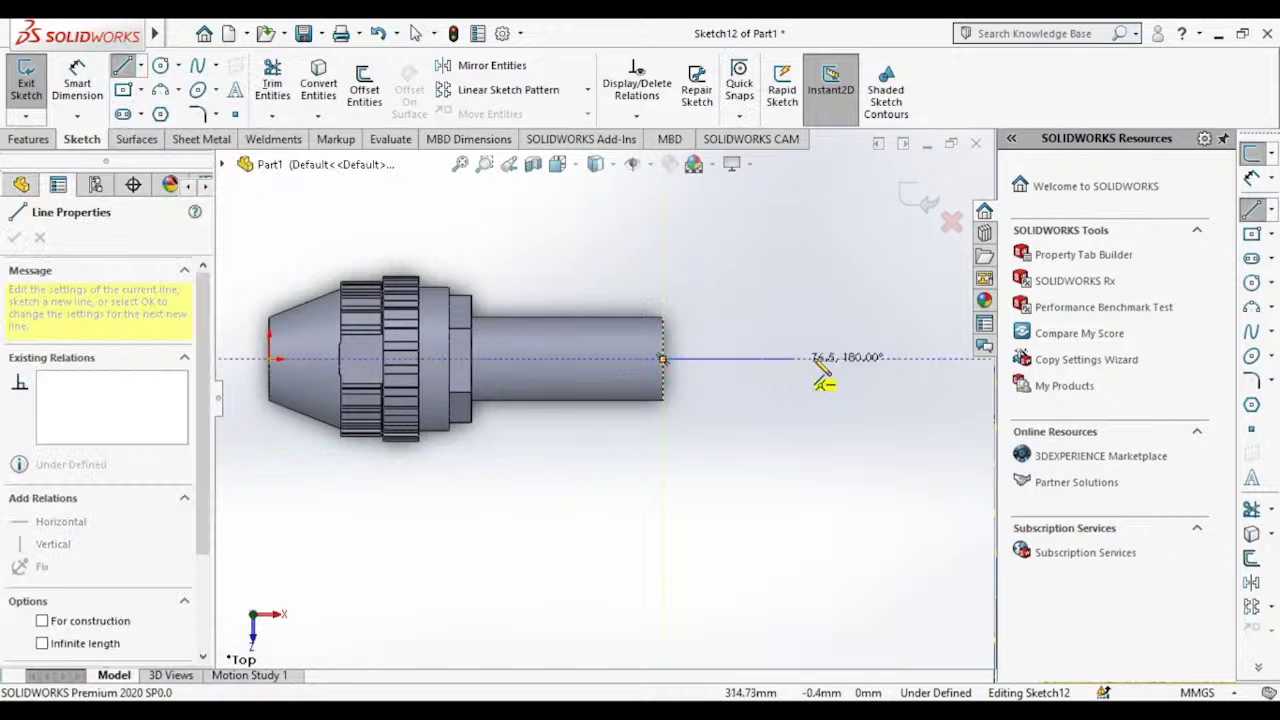
left_click(895, 358)
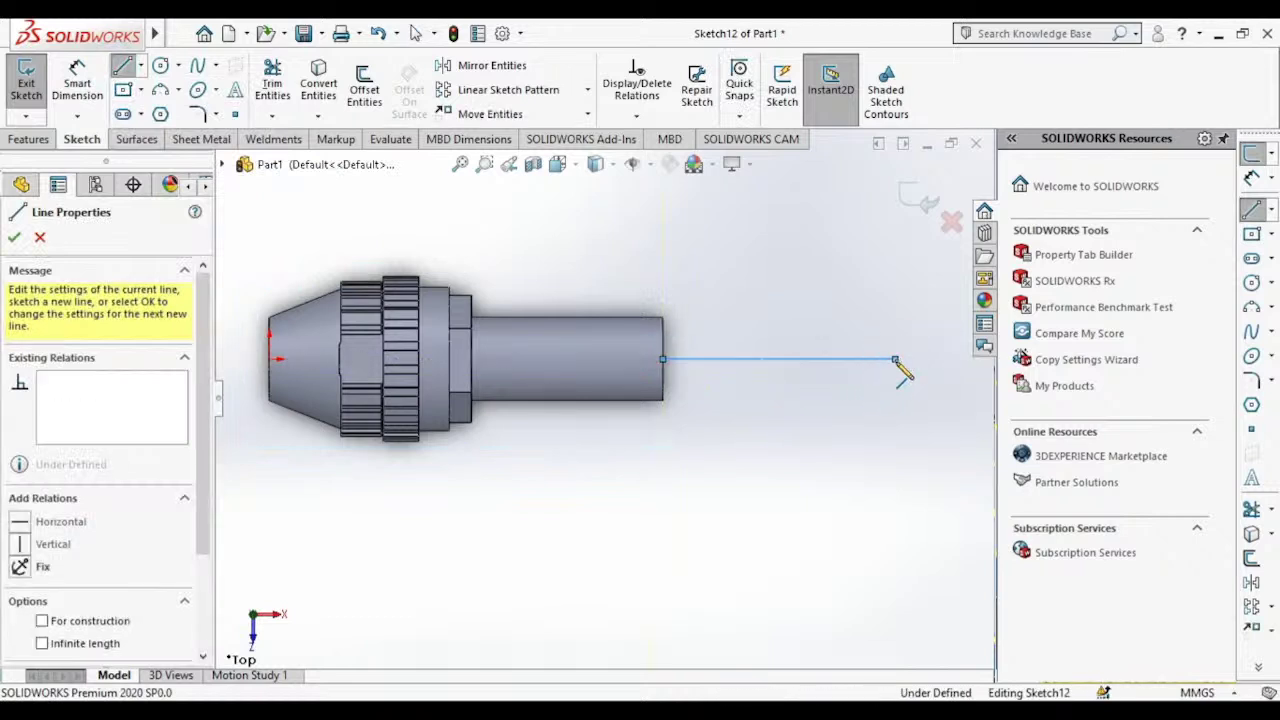
key("Escape")
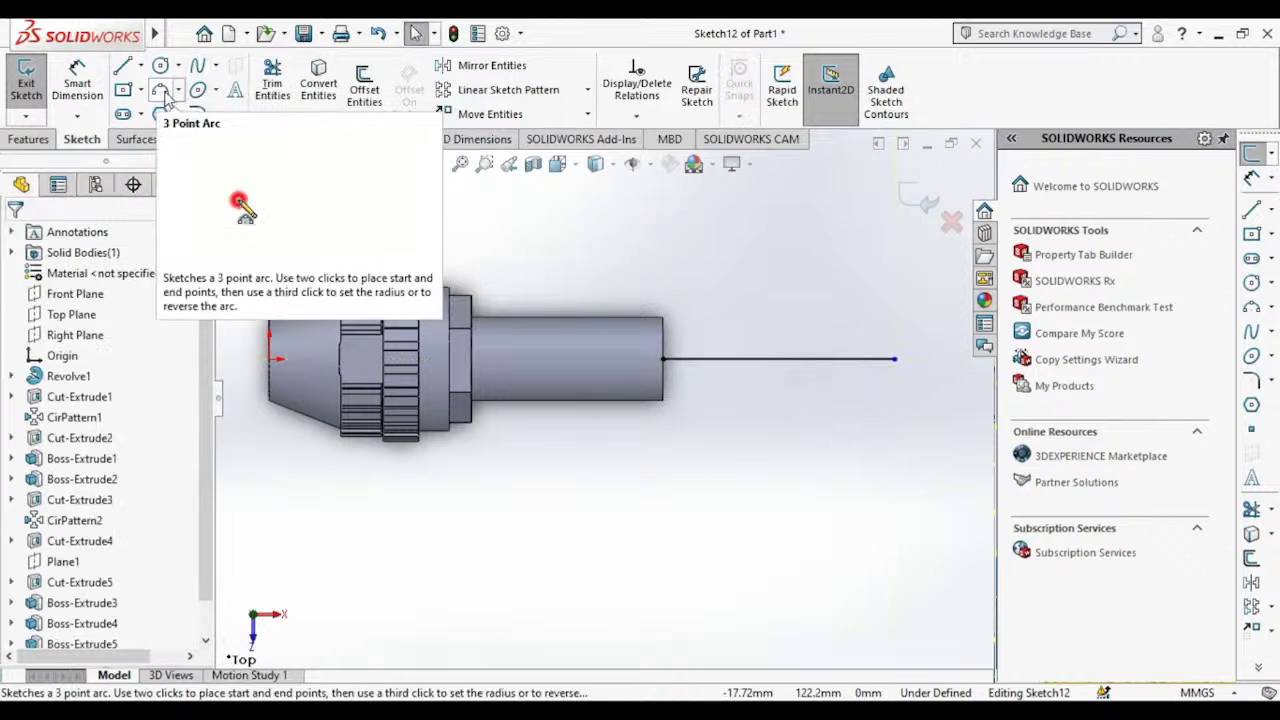
left_click(198, 65)
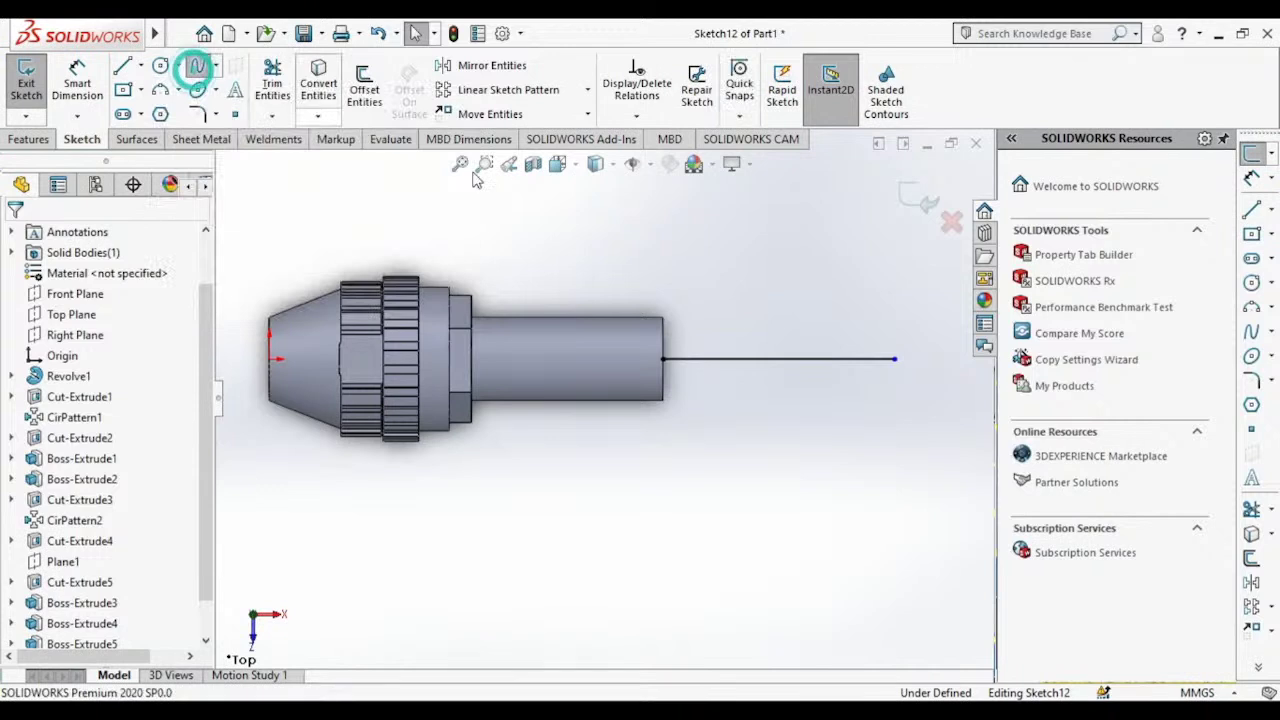
left_click(895, 358)
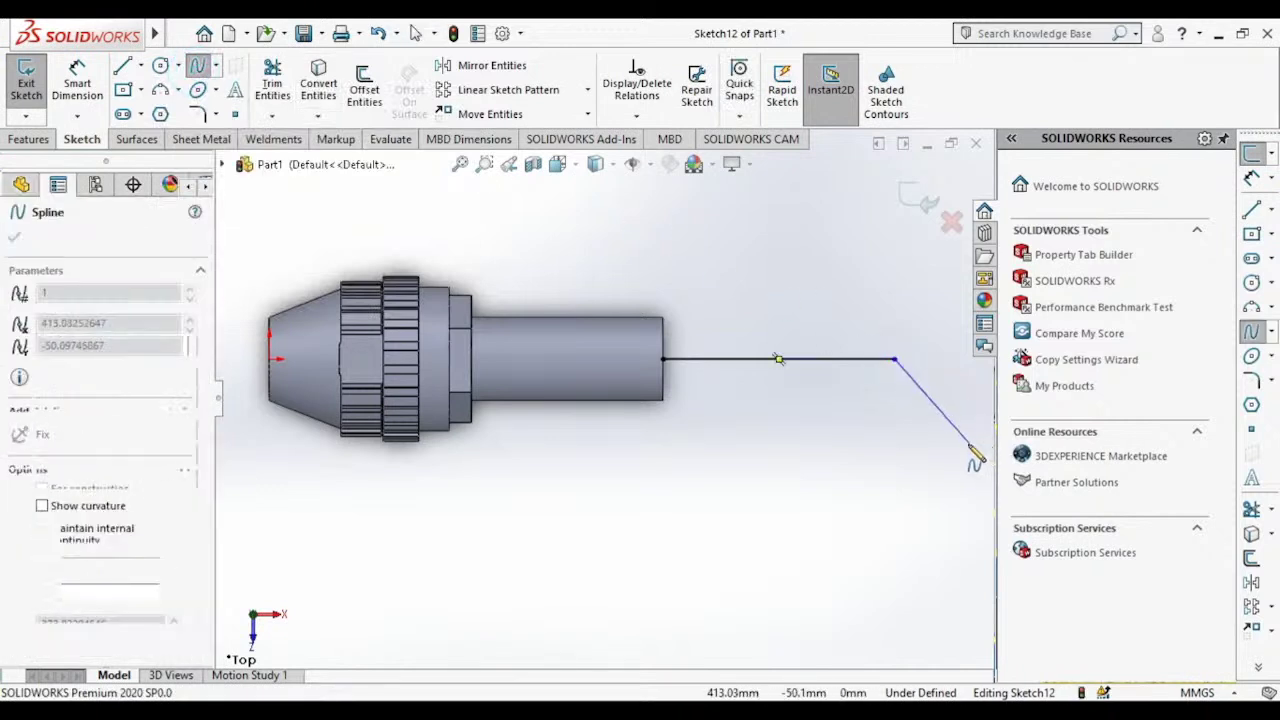
left_click(967, 441)
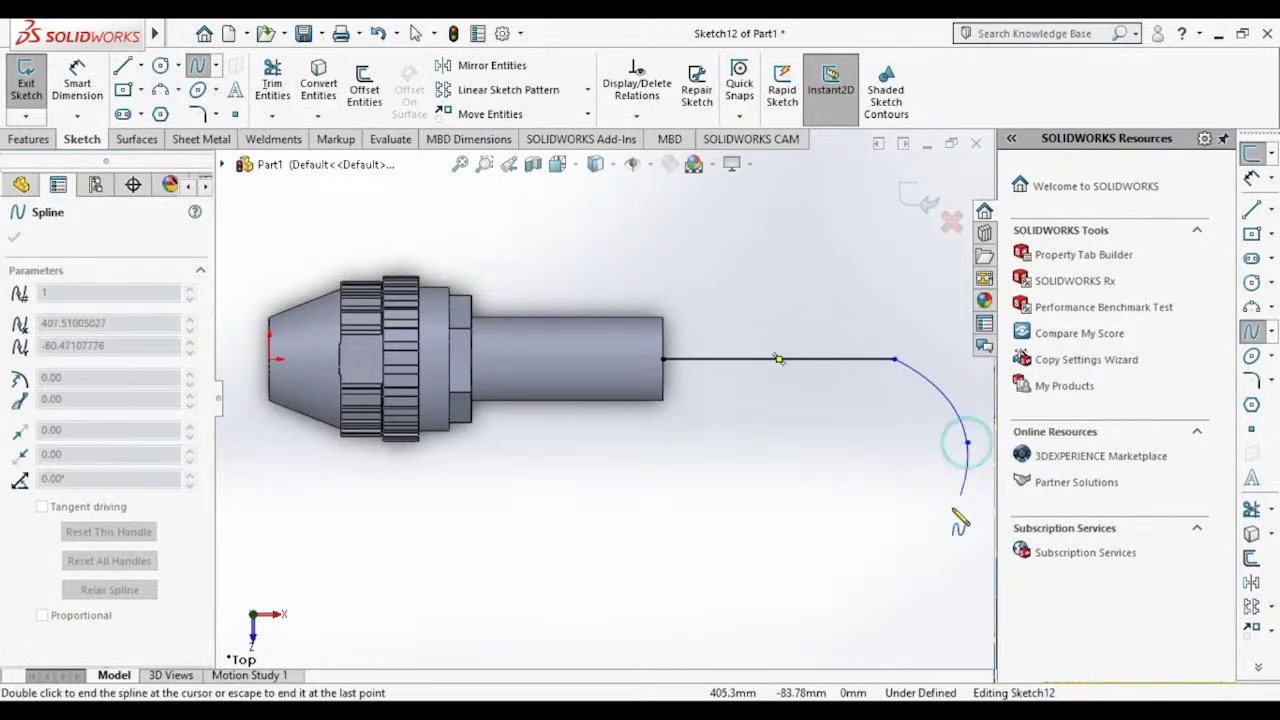
left_click(895, 534)
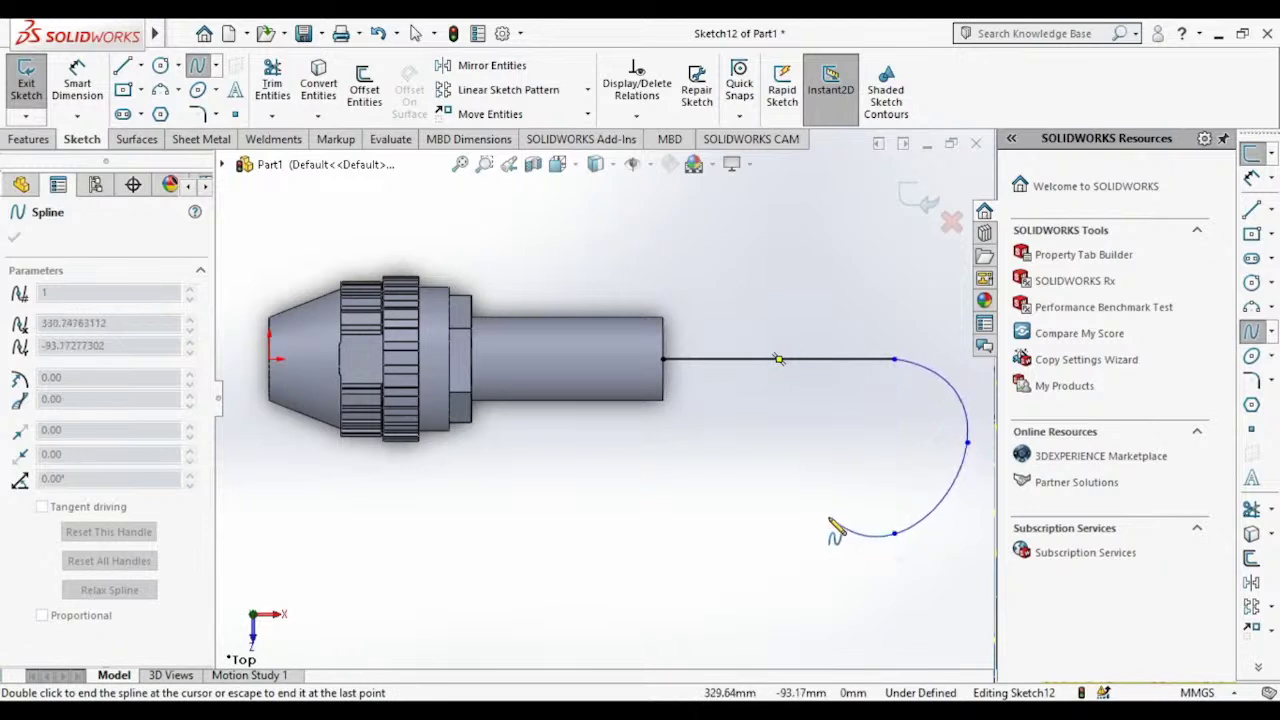
key("Escape")
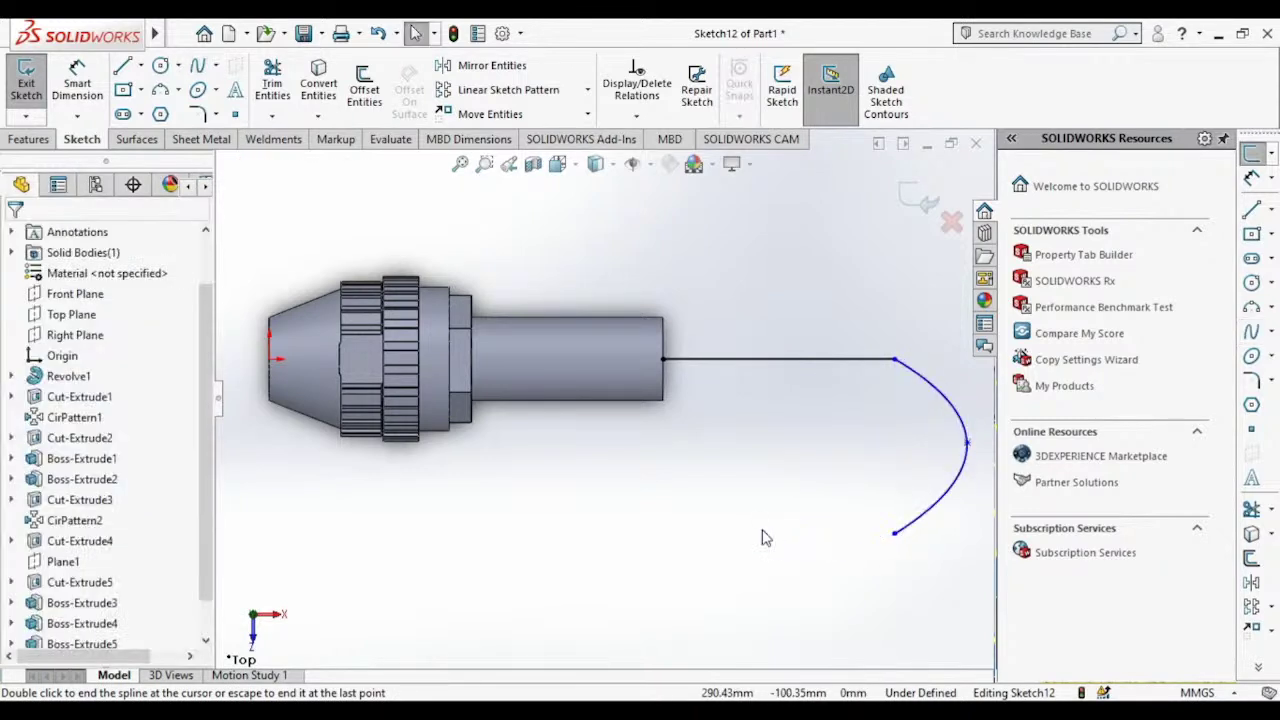
left_click(120, 67)
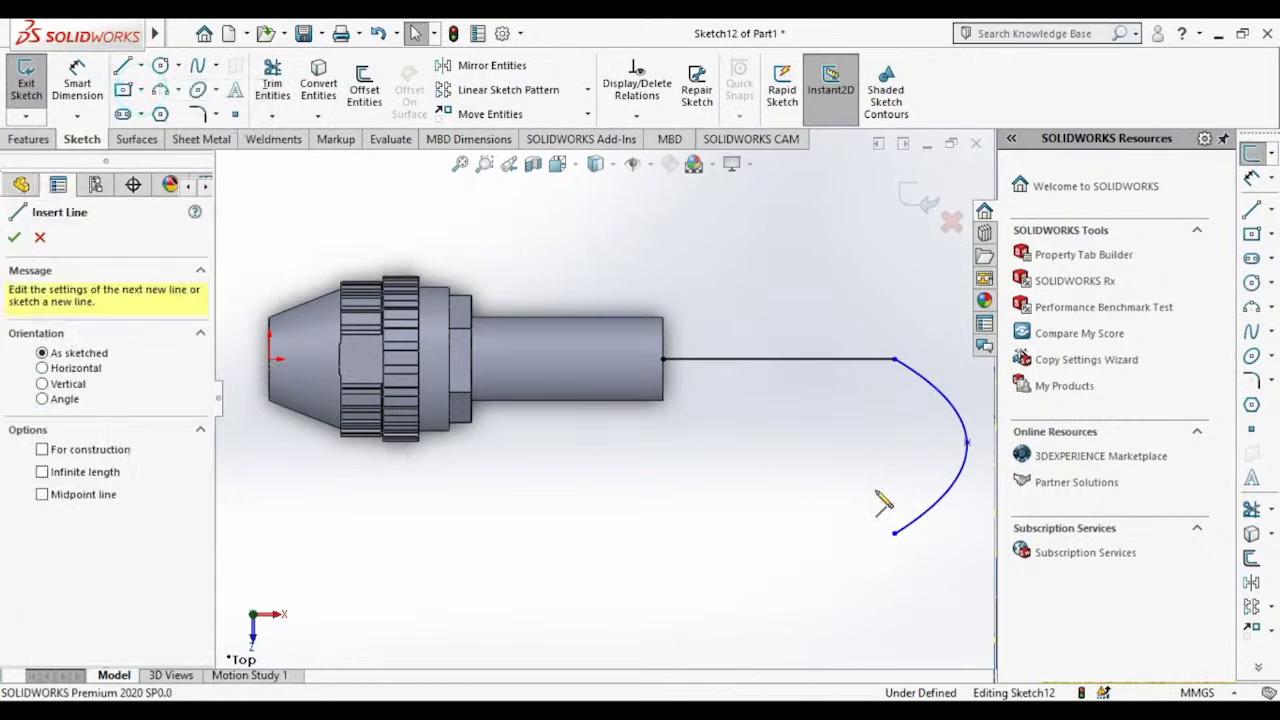
left_click(895, 533)
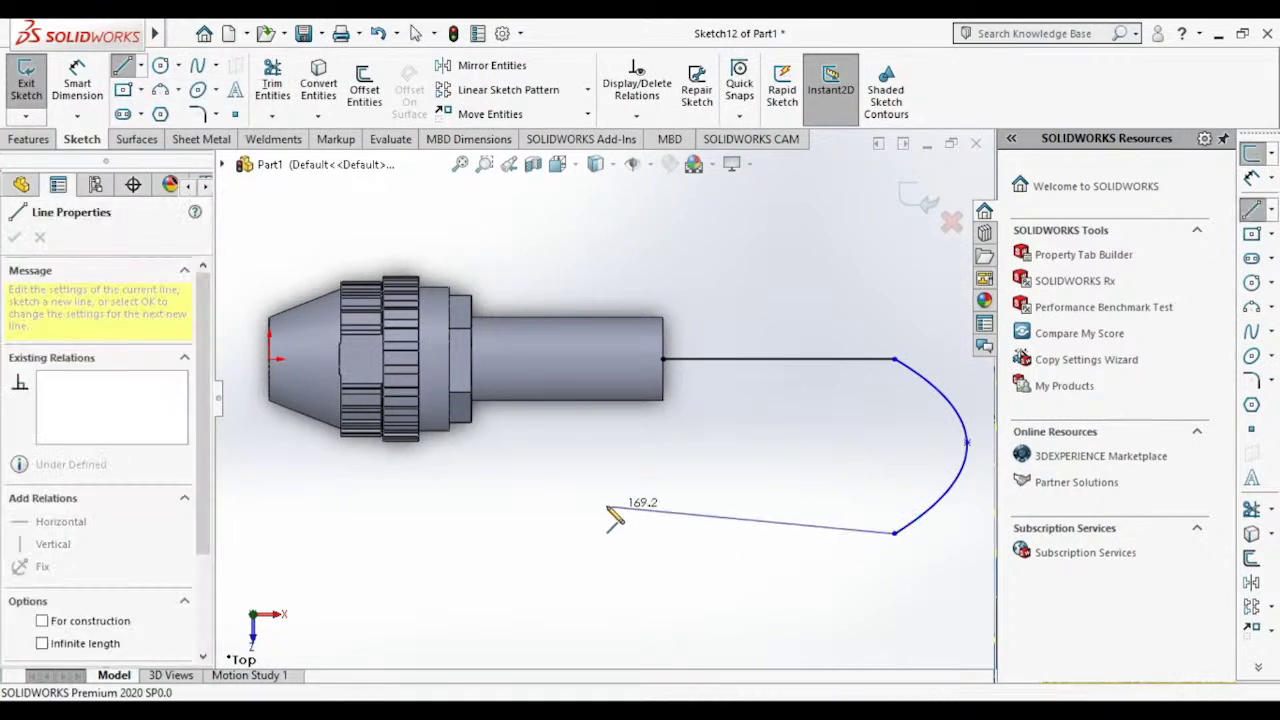
key("Escape")
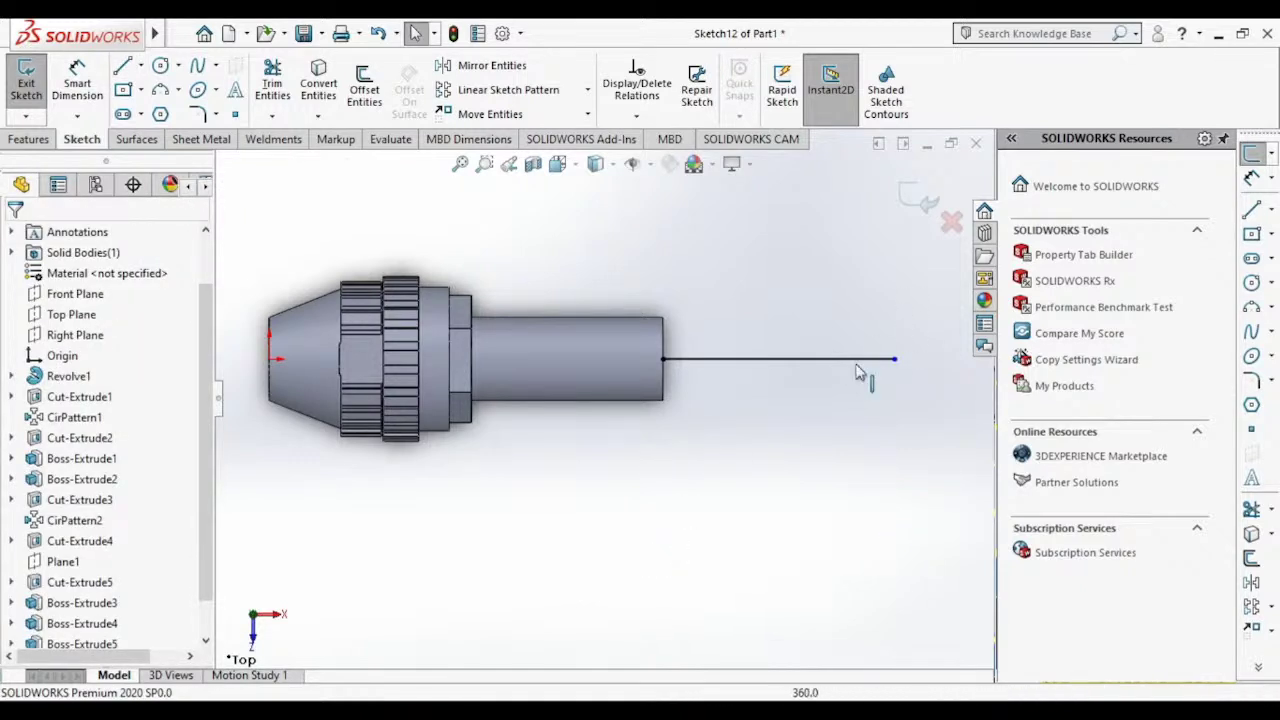
Step: Add a semicircular three-point arc off the line's end and a lower line returning left
left_click(160, 89)
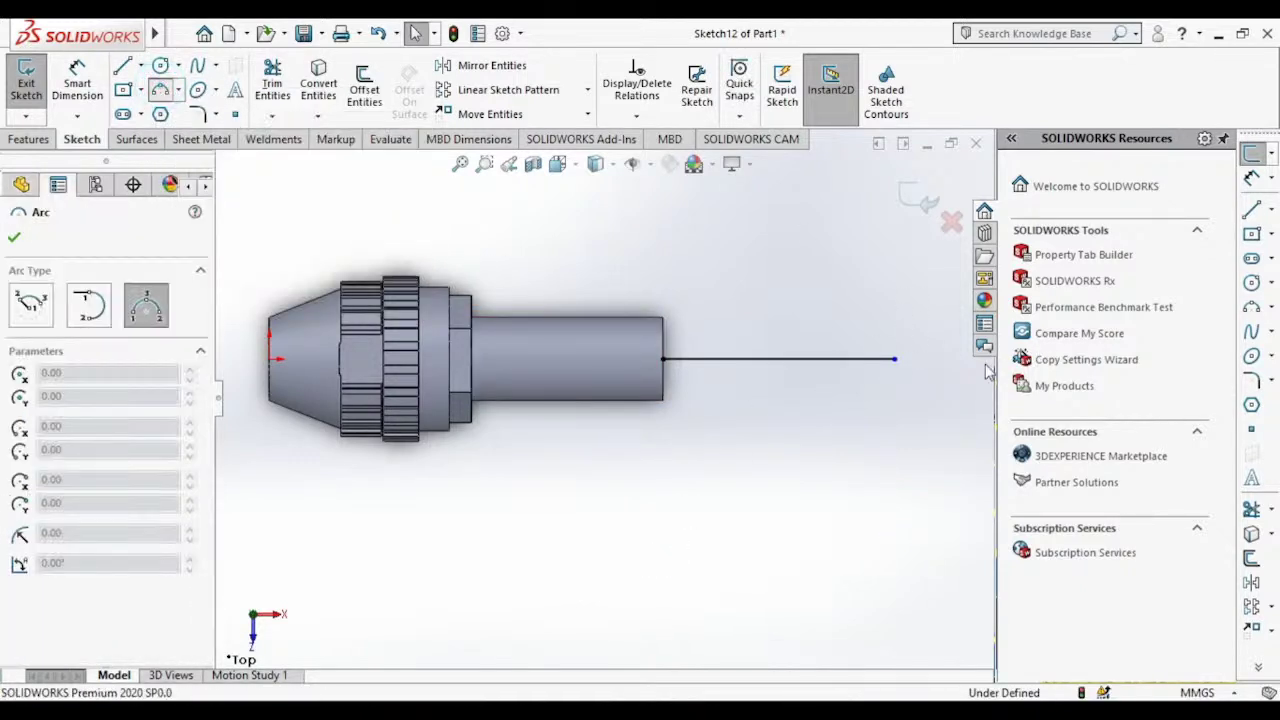
left_click(895, 359)
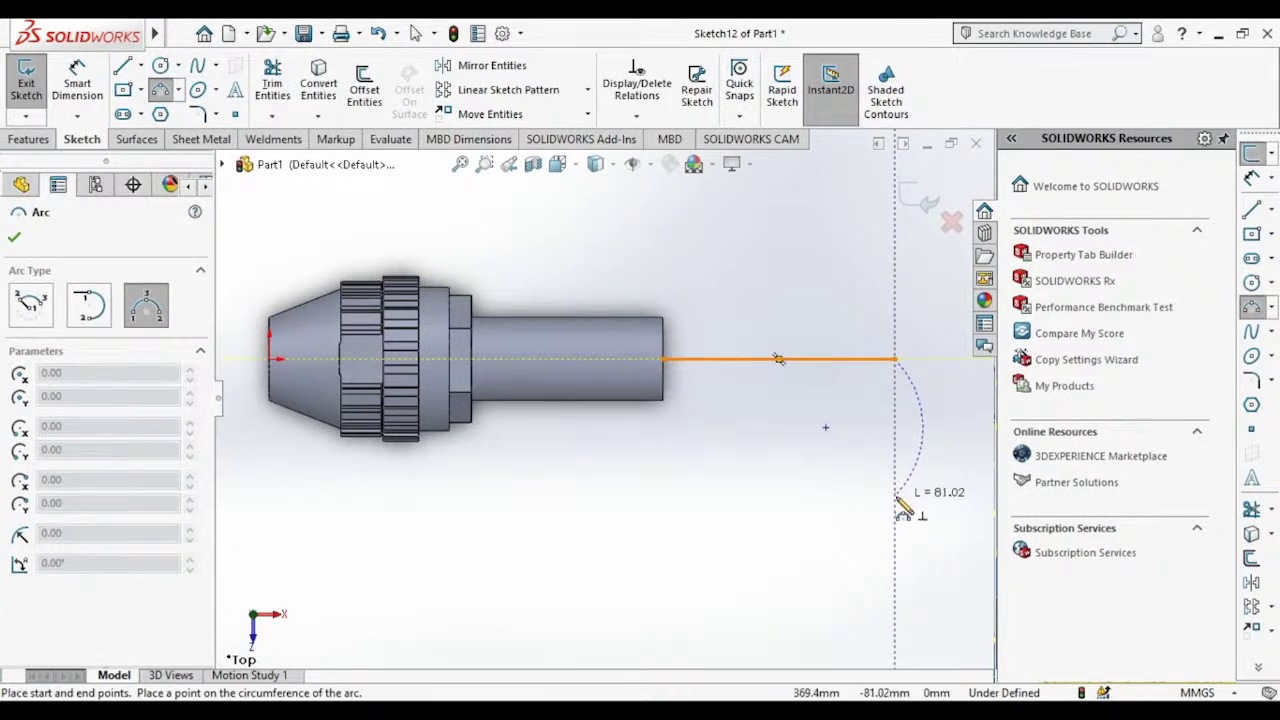
left_click(896, 497)
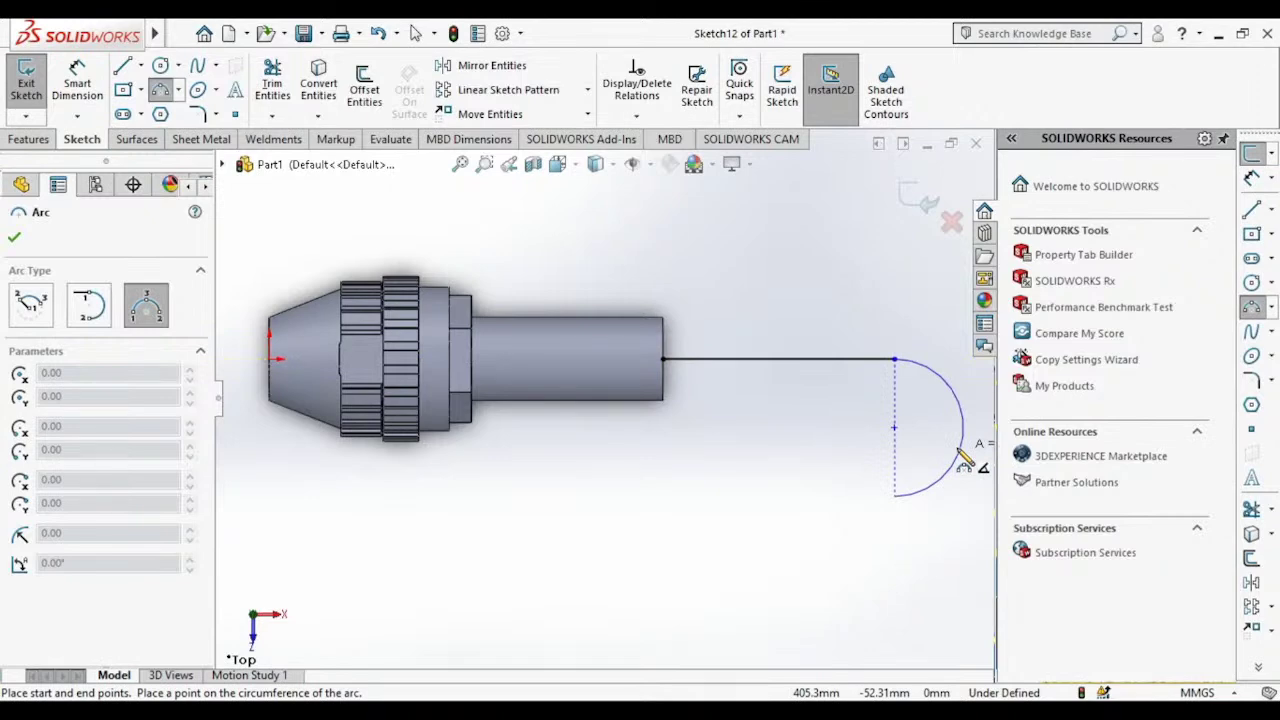
left_click(962, 456)
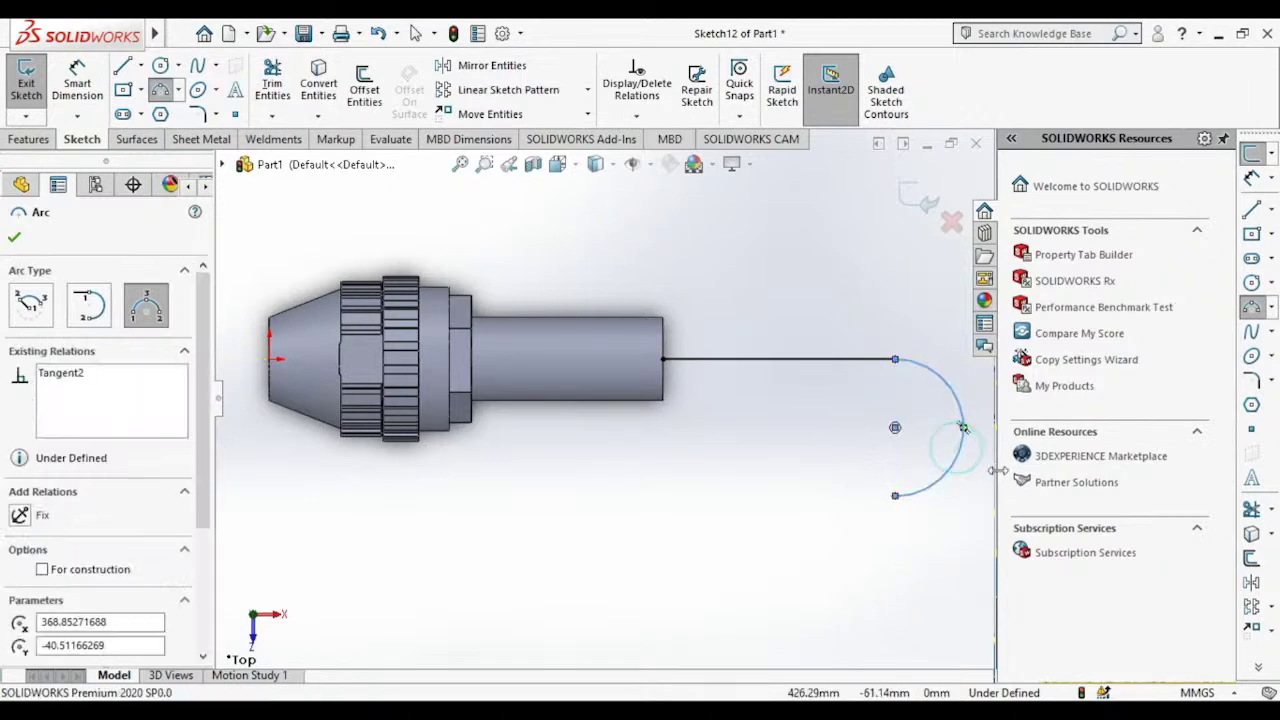
left_click(122, 67)
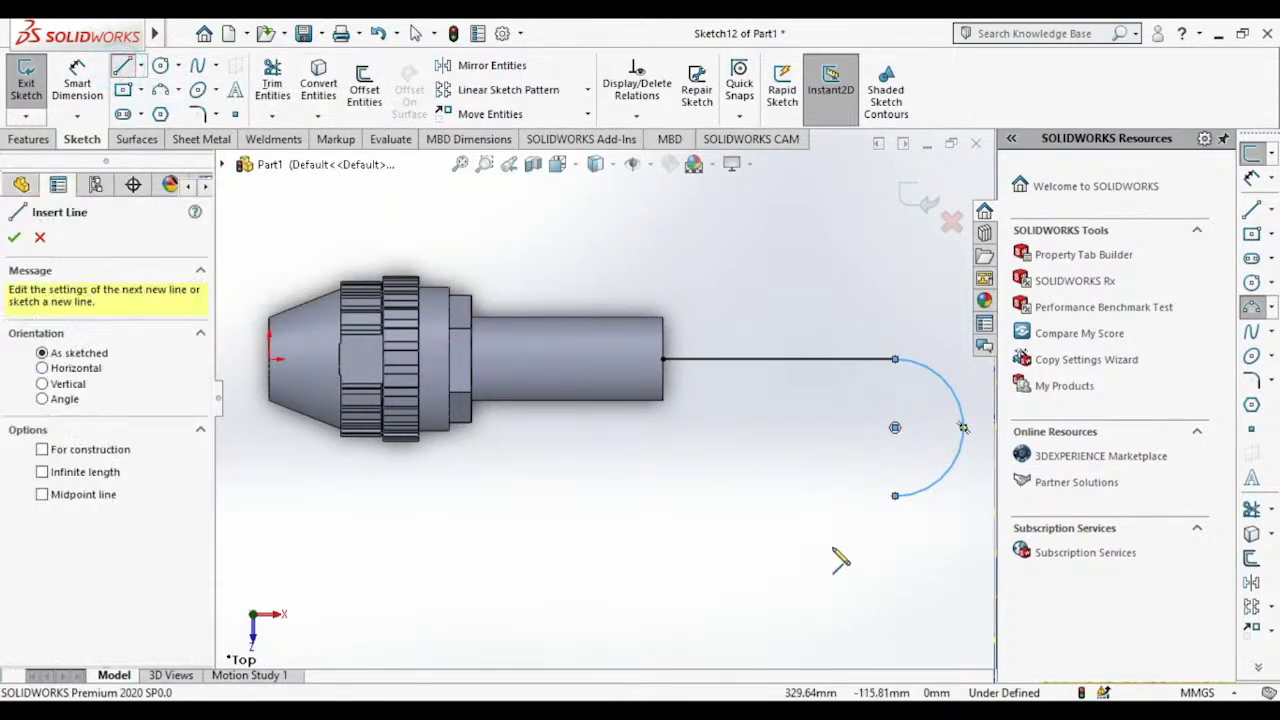
left_click(897, 497)
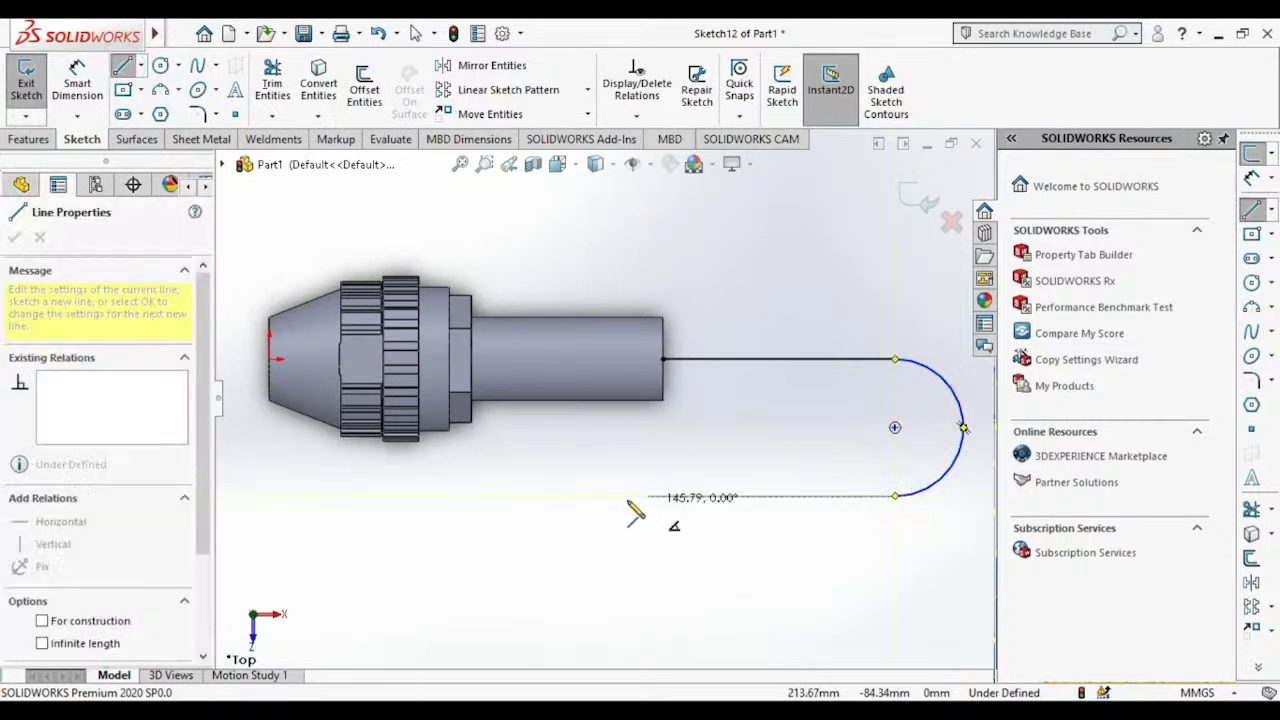
left_click(590, 496)
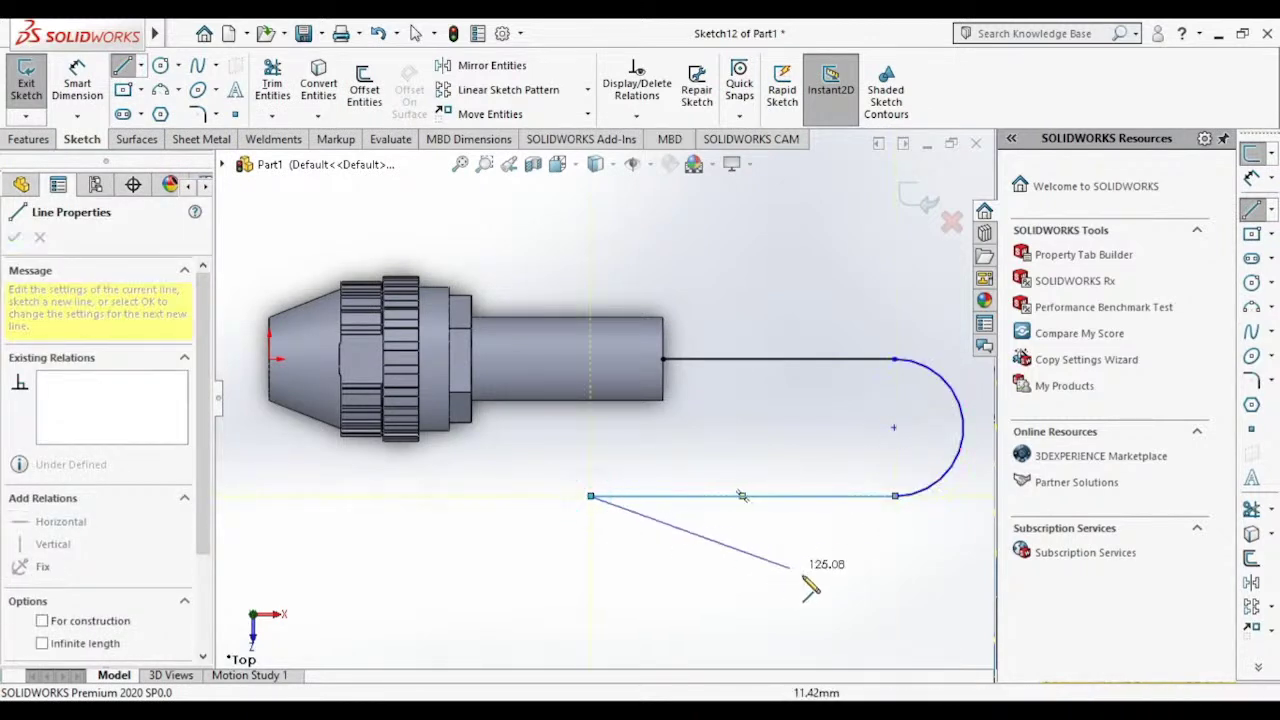
key("Escape")
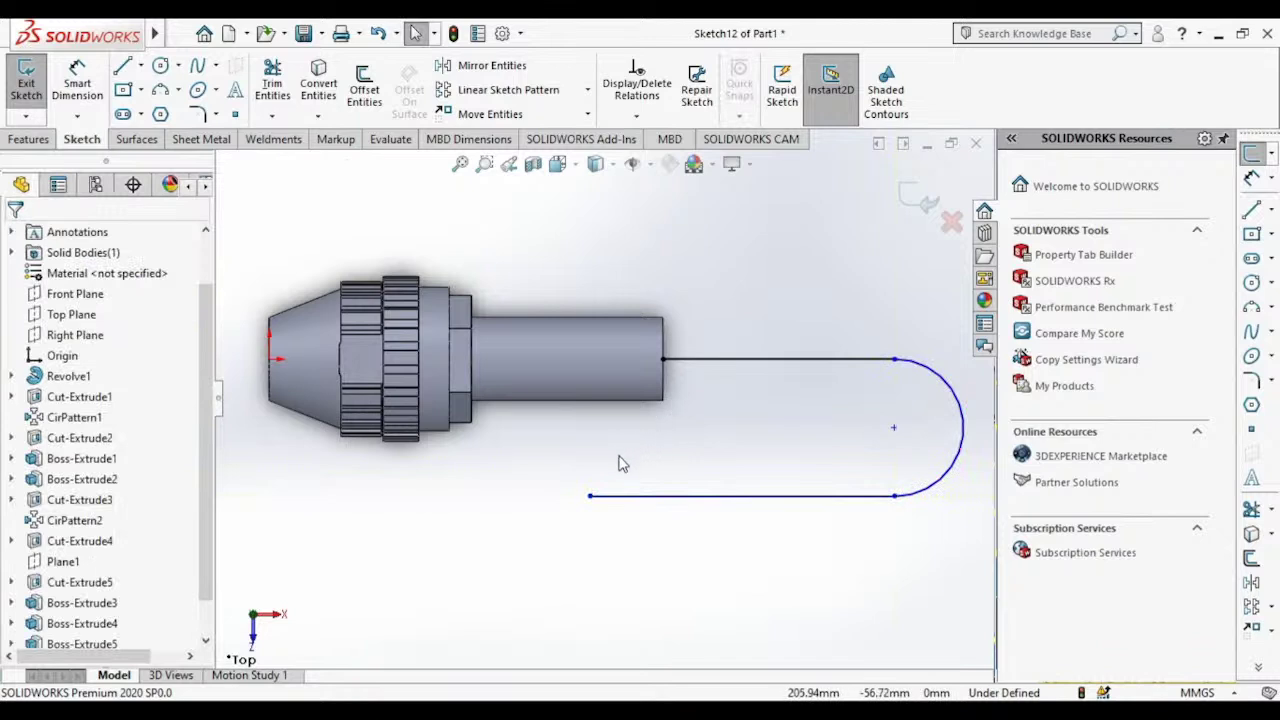
Step: Sweep a 10 mm circular profile along Sketch12 with a 1 mm thin wall, creating Sweep-Thin1
left_click(28, 139)
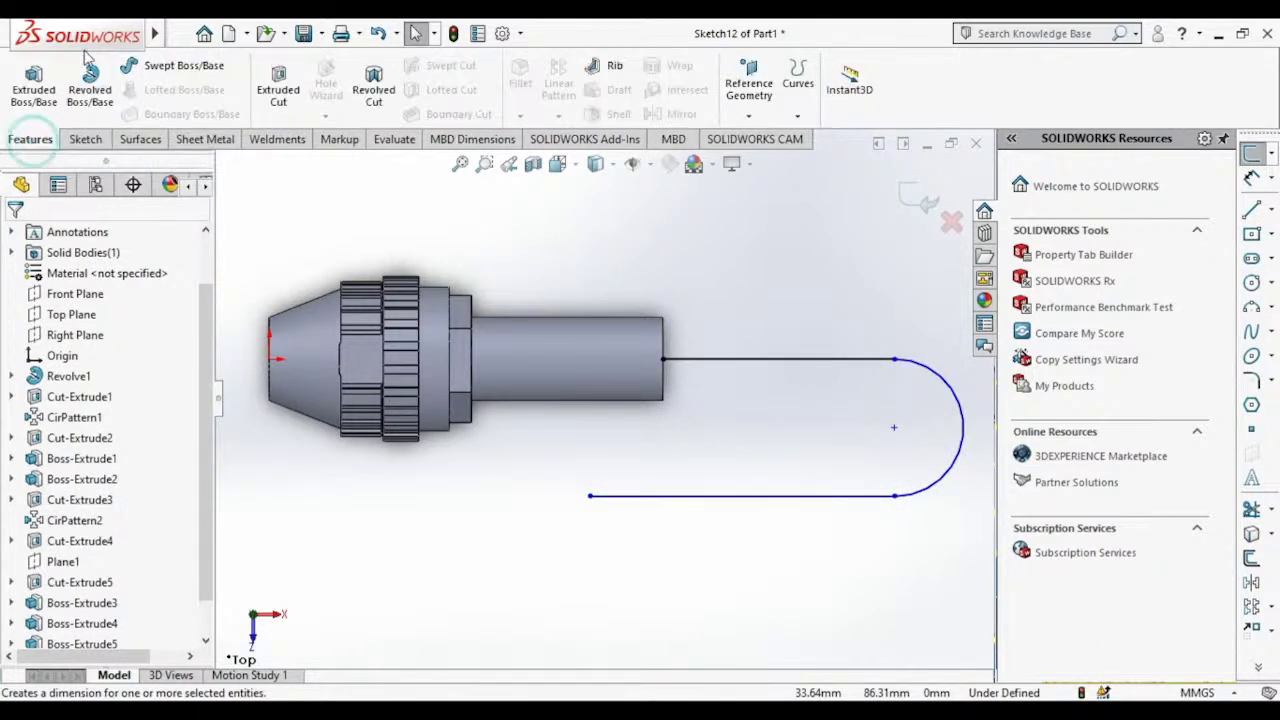
left_click(180, 72)
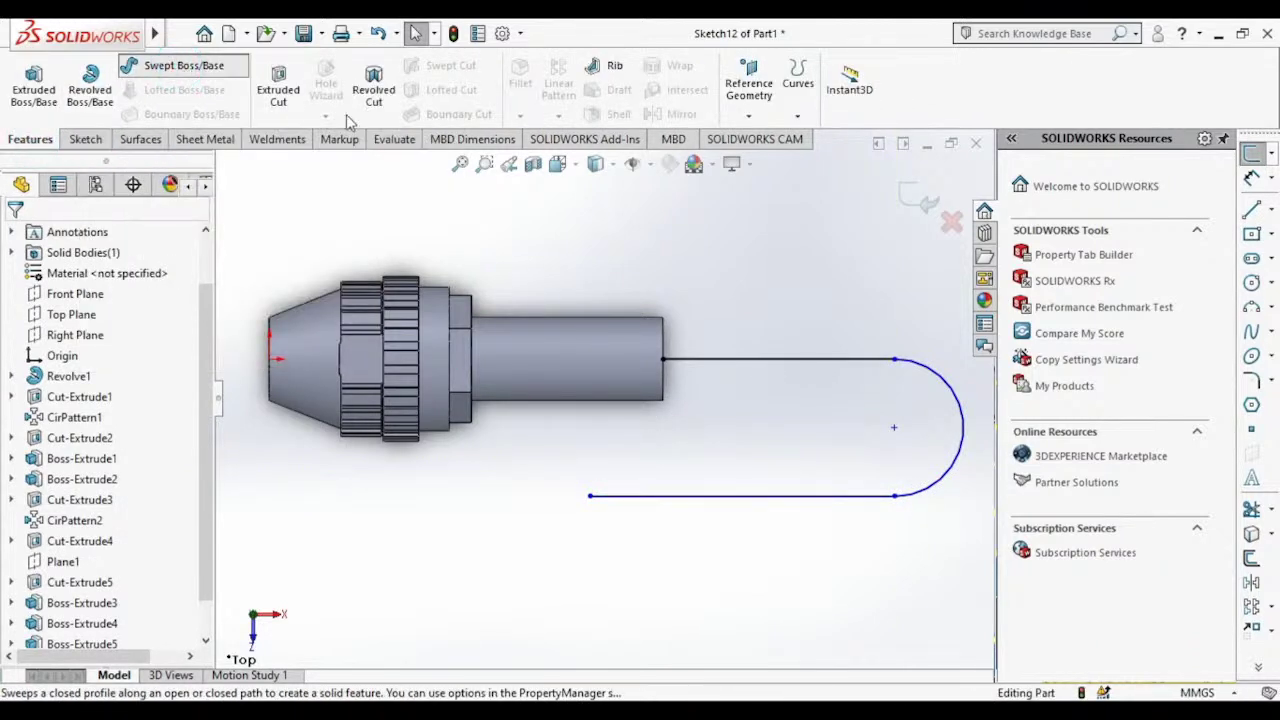
left_click(80, 307)
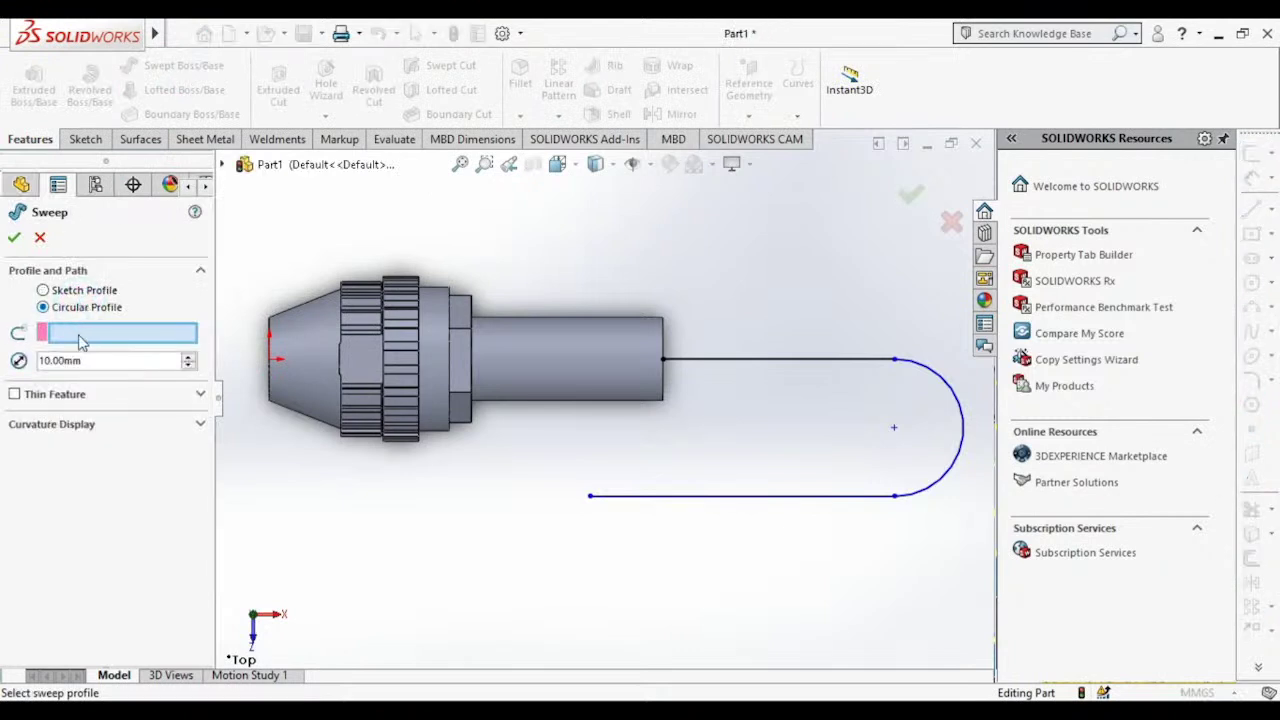
left_click(704, 494)
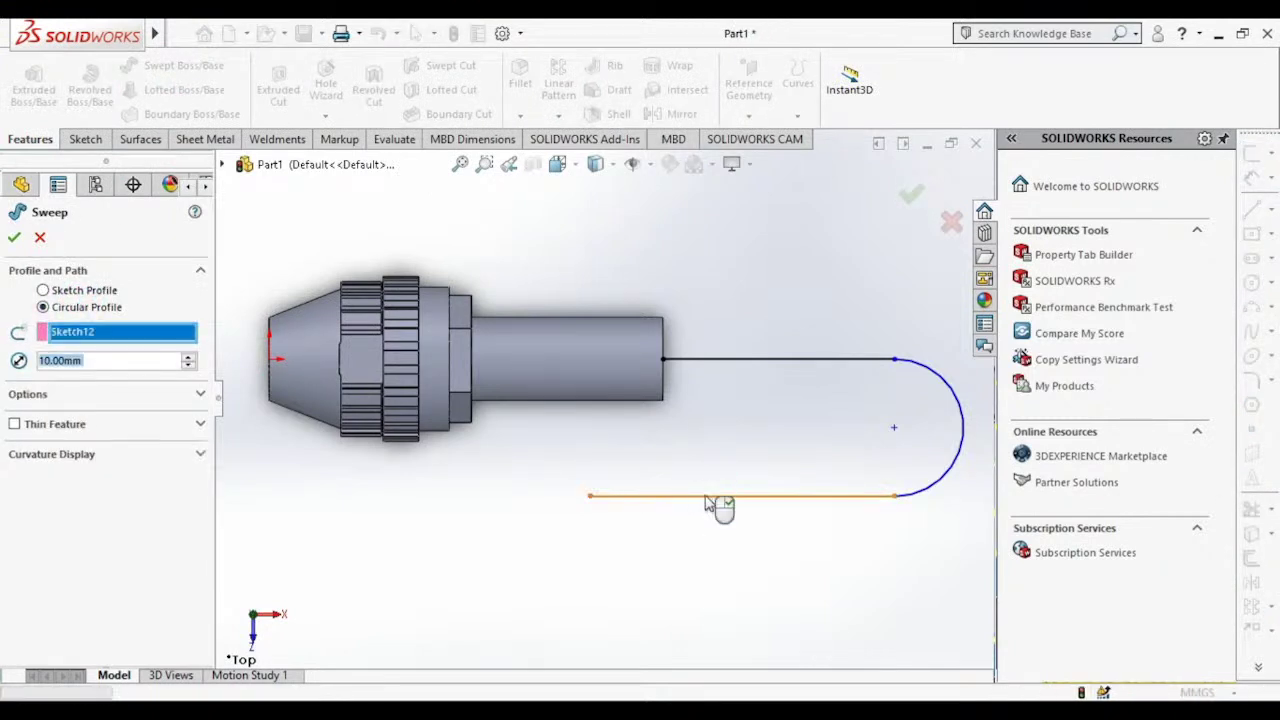
scroll(606, 508, "up", 3)
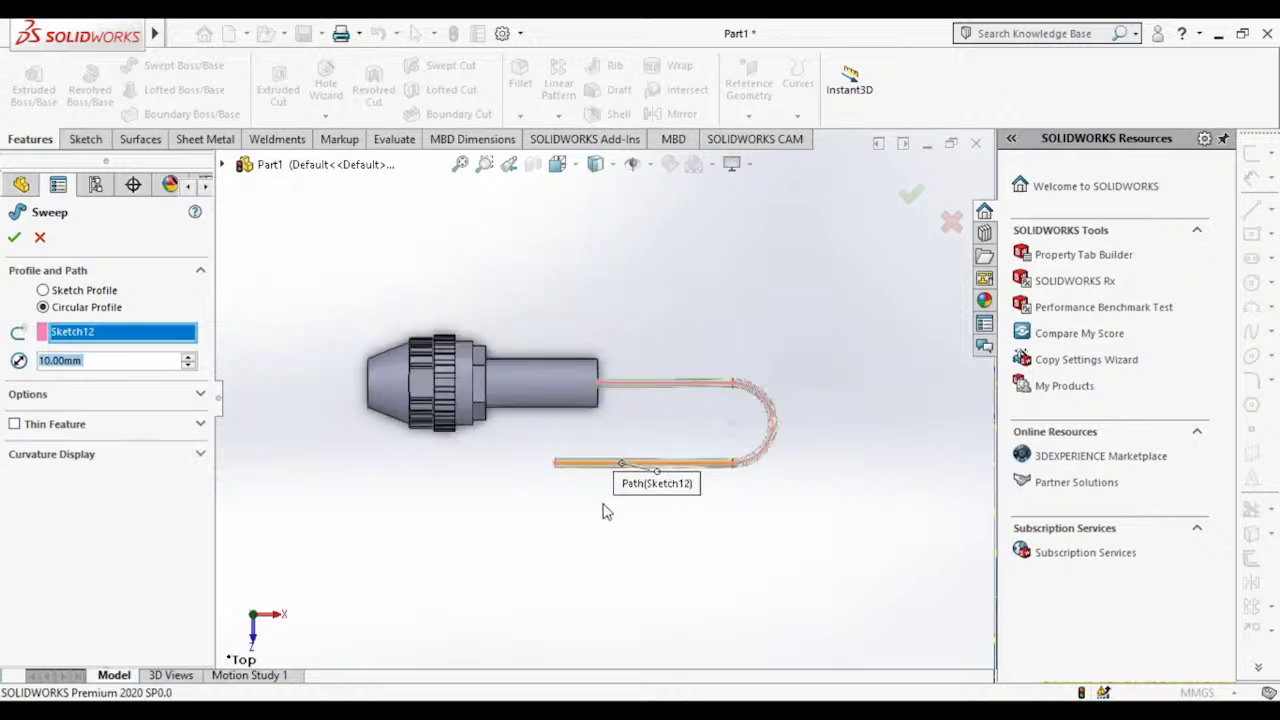
scroll(560, 470, "down", 5)
mouse_move(537, 457)
middle_mouse_down()
mouse_move(603, 451)
mouse_move(611, 263)
mouse_move(514, 320)
mouse_move(529, 361)
middle_mouse_up()
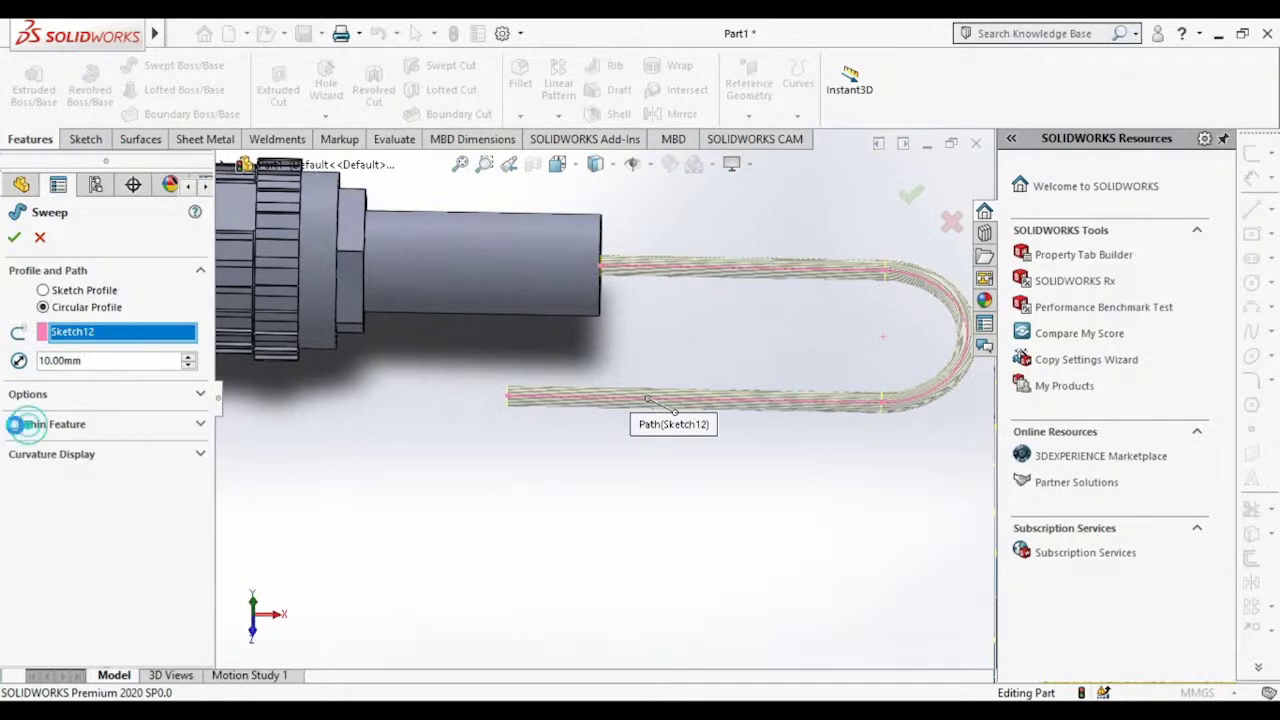
left_click(15, 424)
mouse_move(395, 422)
middle_mouse_down()
mouse_move(466, 420)
mouse_move(520, 280)
mouse_move(545, 278)
middle_mouse_up()
scroll(545, 278, "down", 5)
scroll(555, 287, "down", 3)
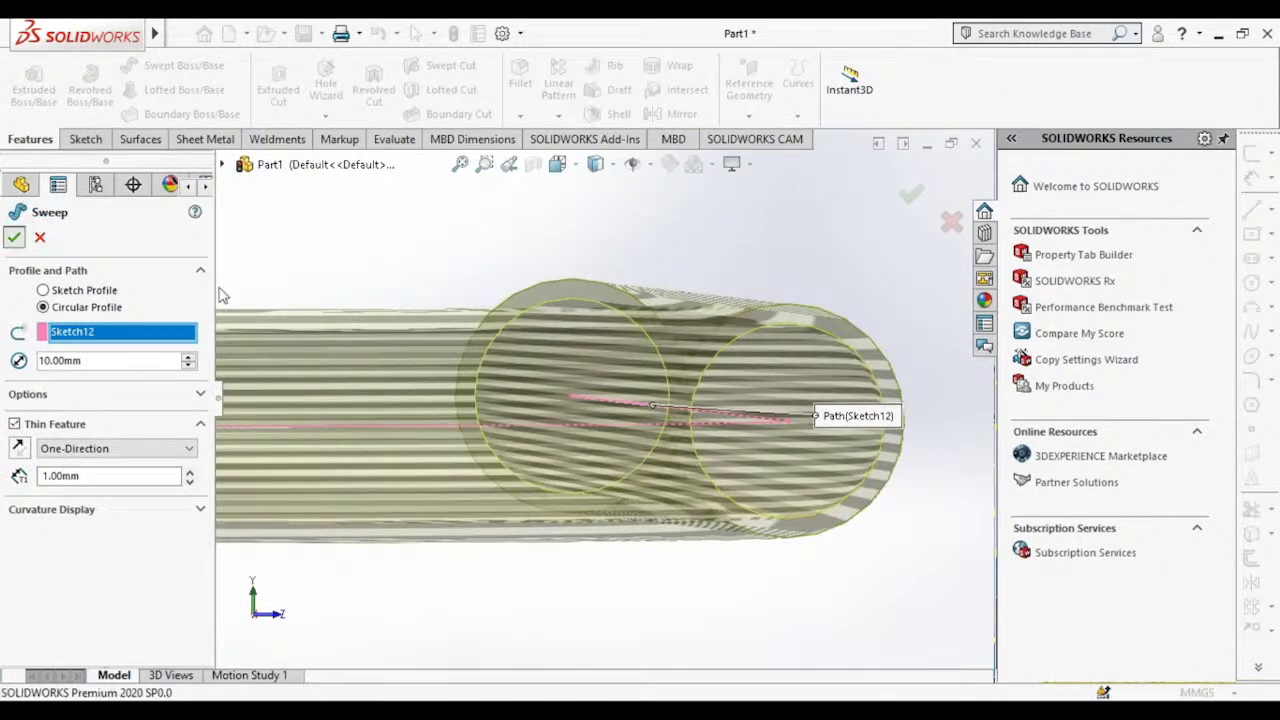
key("Return")
scroll(523, 414, "up", 1)
scroll(523, 418, "up", 3)
Step: Fillet the circular outer edge at the long shaft's end with a 10 mm radius
scroll(521, 425, "up", 2)
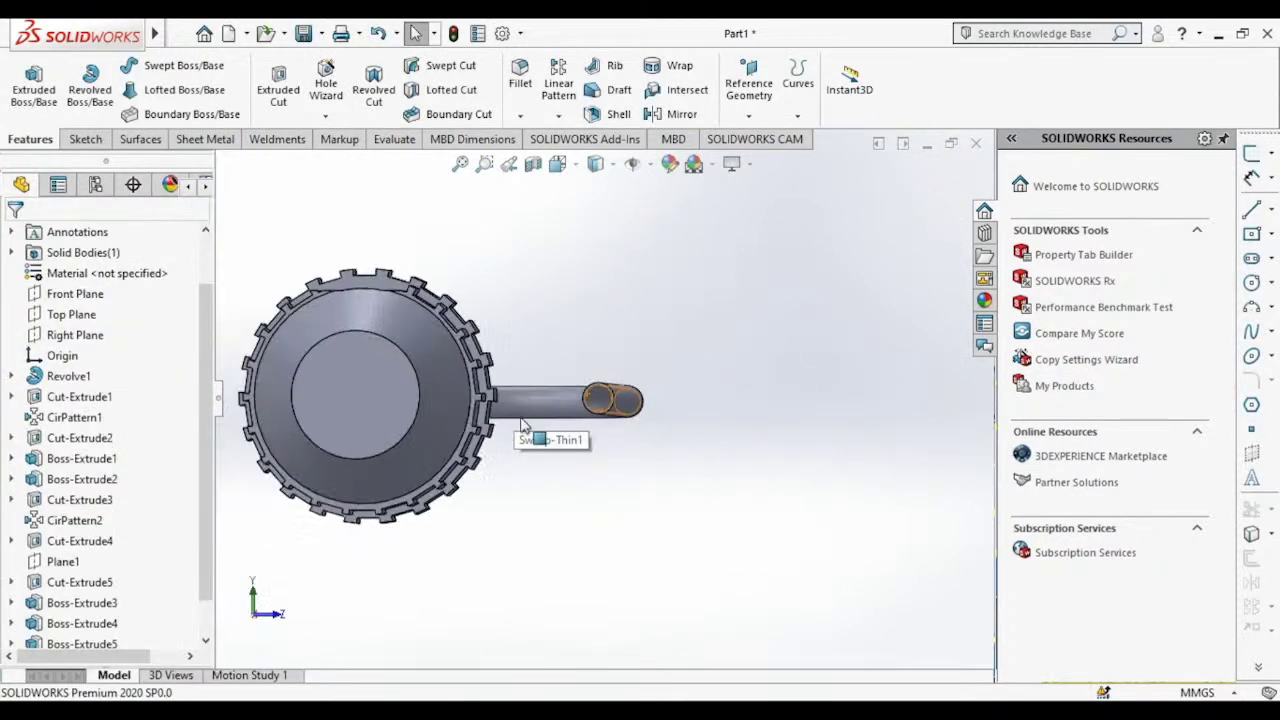
mouse_move(521, 425)
middle_mouse_down()
mouse_move(443, 529)
mouse_move(460, 497)
mouse_move(411, 534)
mouse_move(783, 269)
mouse_move(915, 433)
mouse_move(786, 646)
mouse_move(746, 451)
mouse_move(512, 362)
middle_mouse_up()
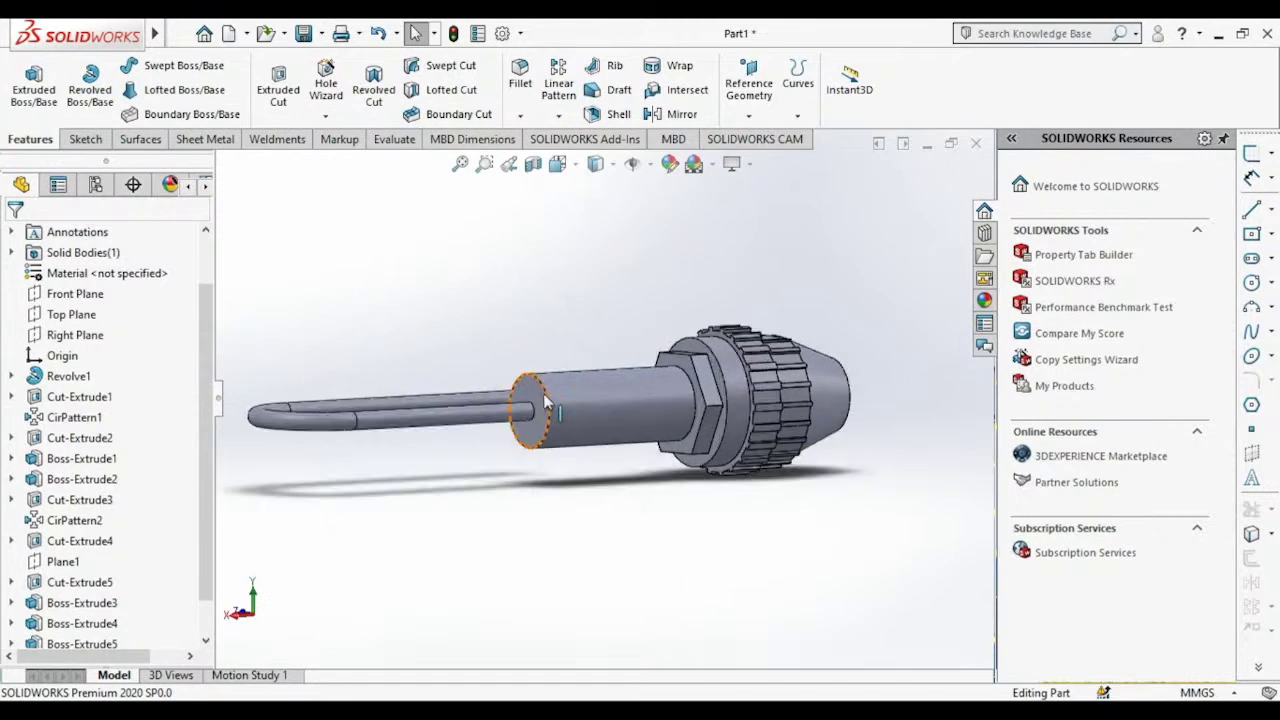
scroll(545, 402, "down", 4)
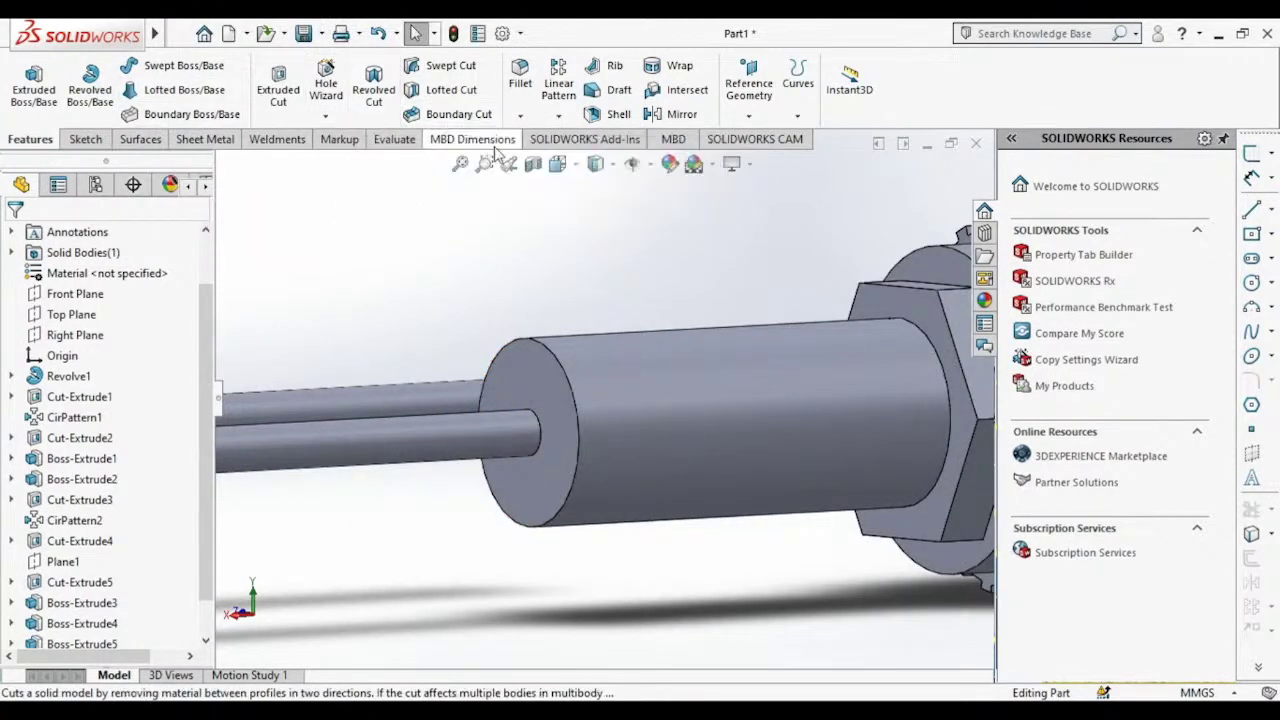
left_click(522, 117)
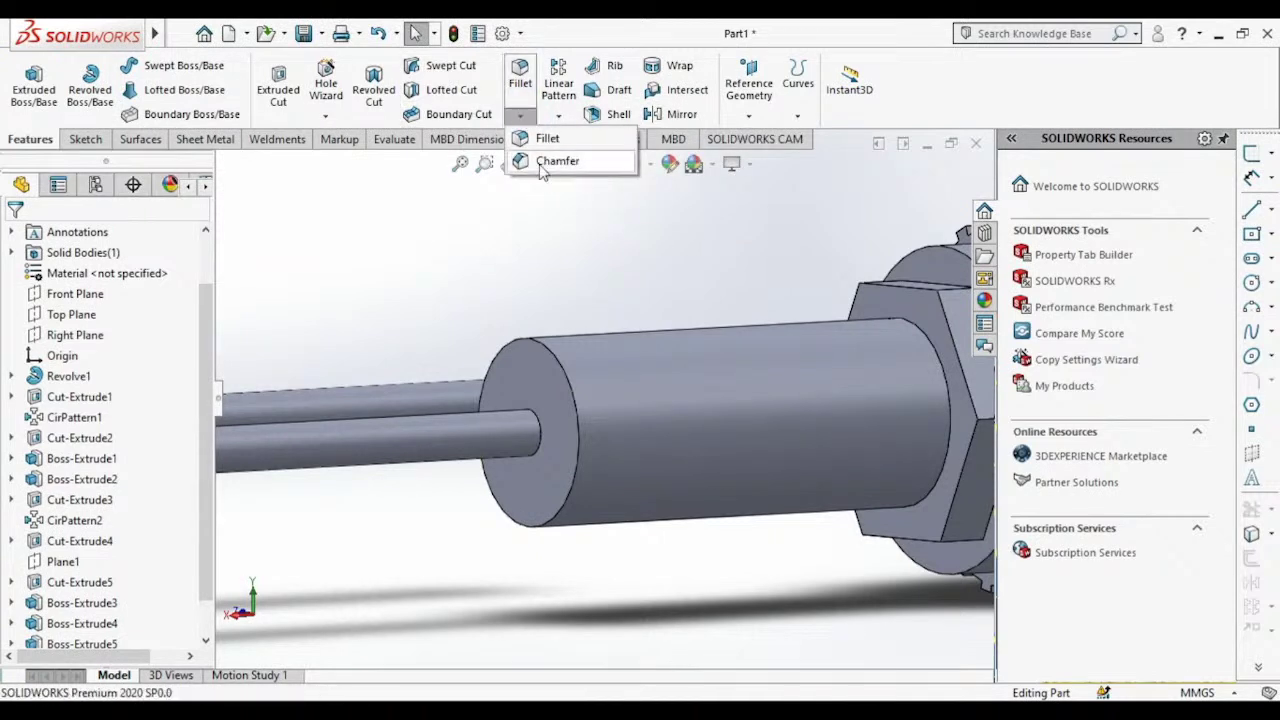
left_click(540, 140)
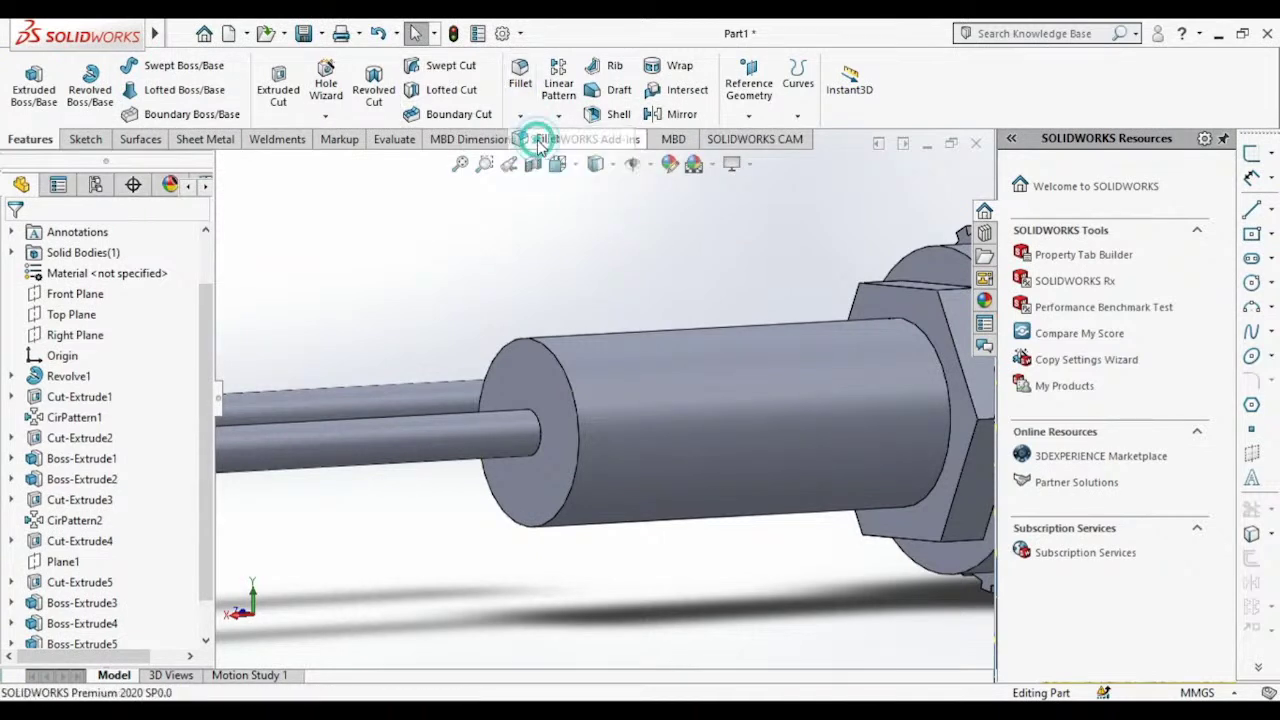
left_click(543, 350)
left_click(543, 344)
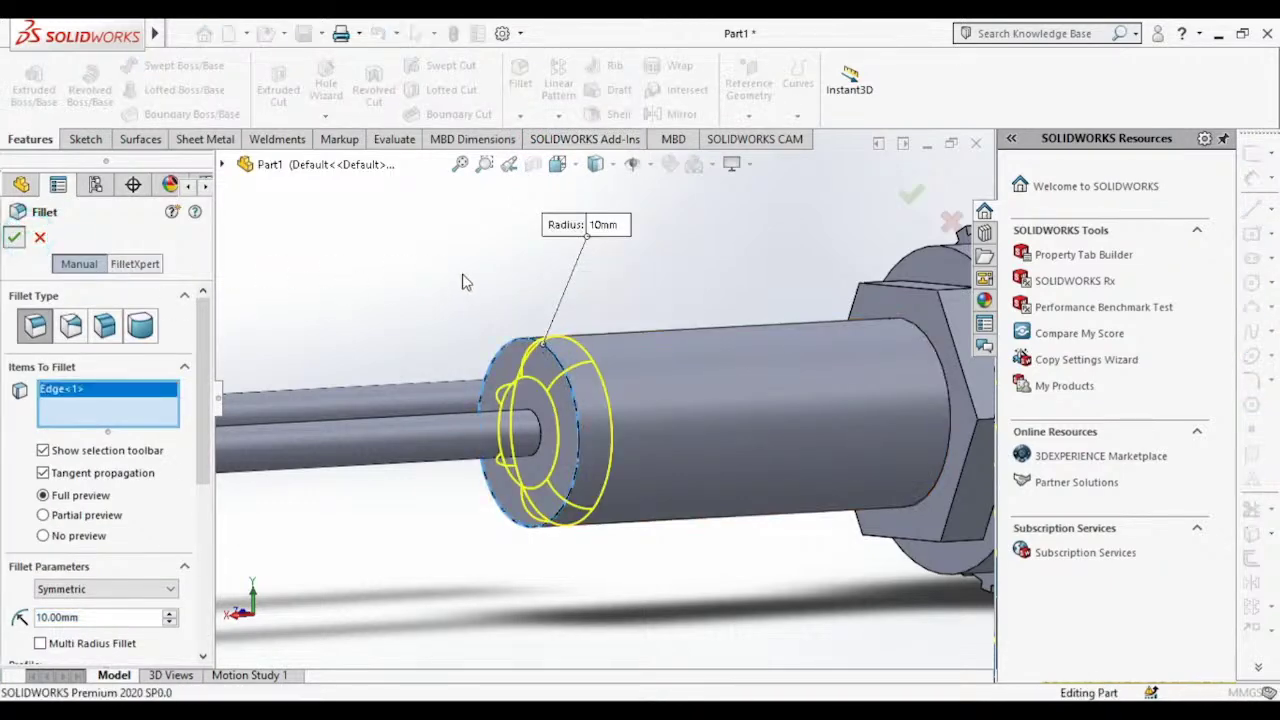
key("Return")
middle_click_drag(463, 267, 686, 323)
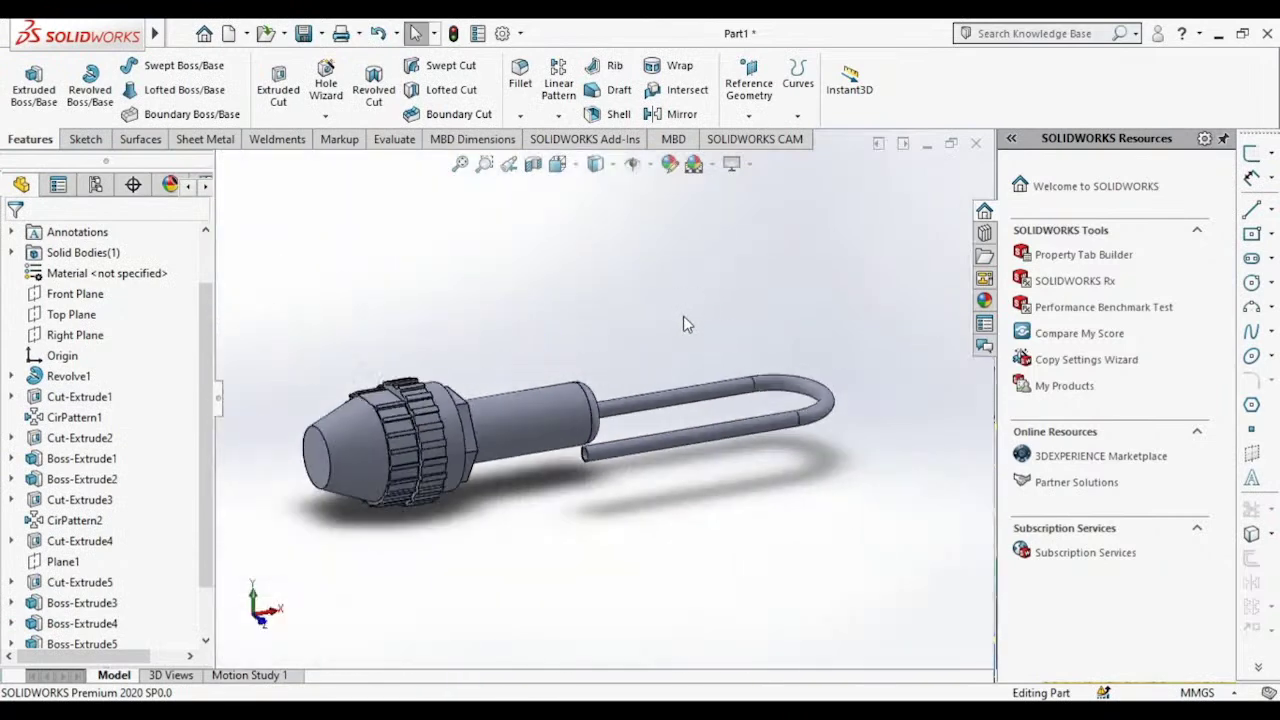
scroll(425, 445, "down", 3)
mouse_move(425, 445)
middle_mouse_down()
mouse_move(329, 425)
mouse_move(300, 437)
mouse_move(323, 343)
mouse_move(315, 304)
mouse_move(280, 340)
mouse_move(294, 366)
mouse_move(397, 434)
middle_mouse_up()
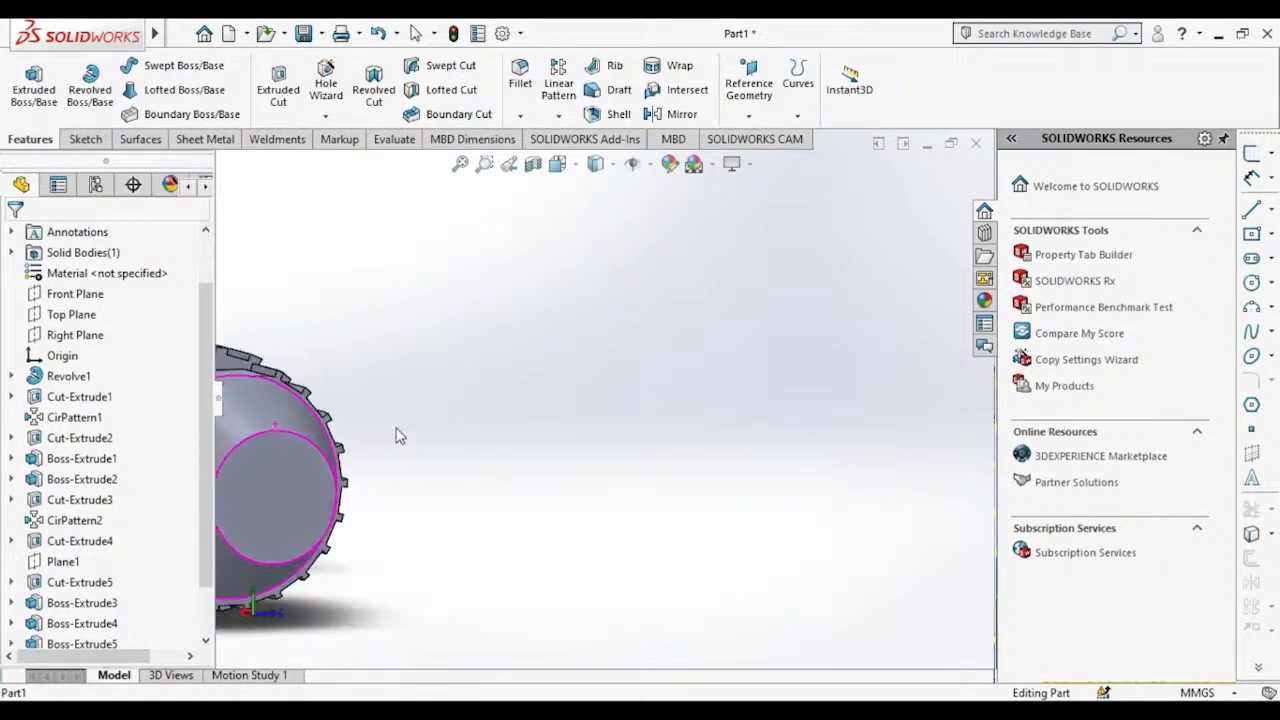
scroll(547, 460, "up", 3)
mouse_move(547, 460)
middle_mouse_down()
mouse_move(520, 440)
mouse_move(548, 418)
middle_mouse_up()
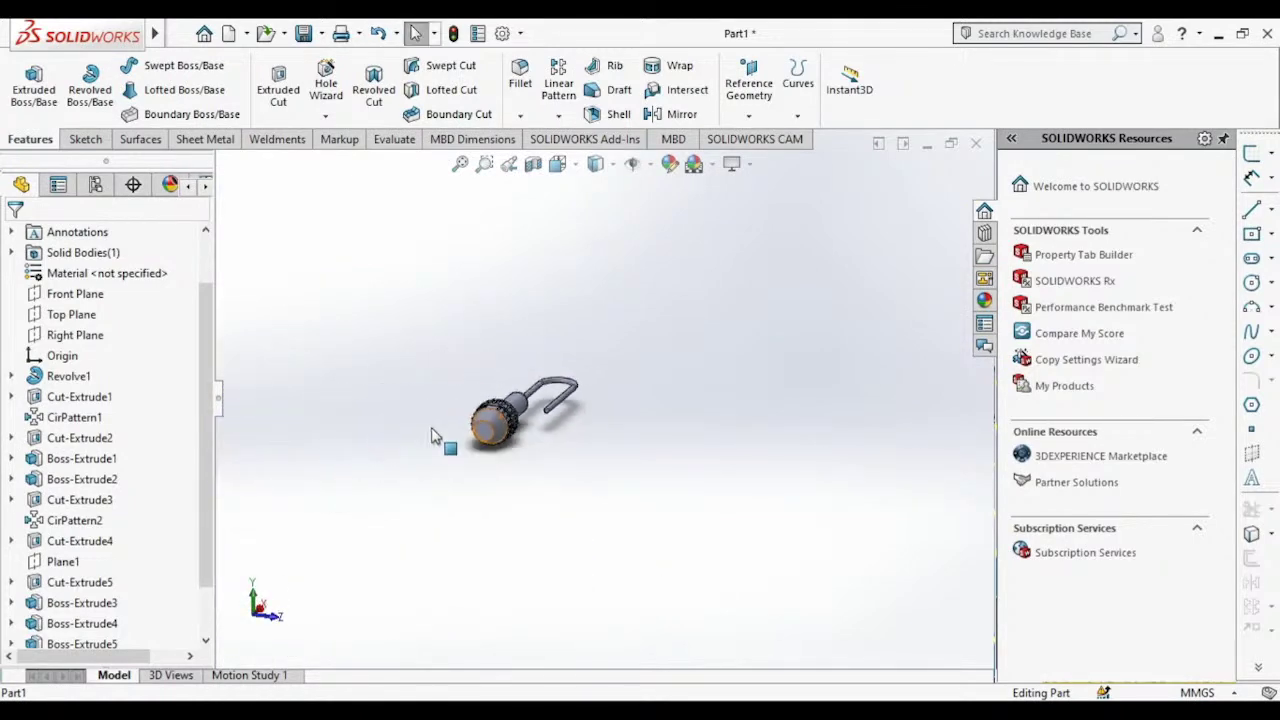
scroll(548, 418, "down", 3)
scroll(548, 418, "down", 3)
scroll(590, 392, "down", 2)
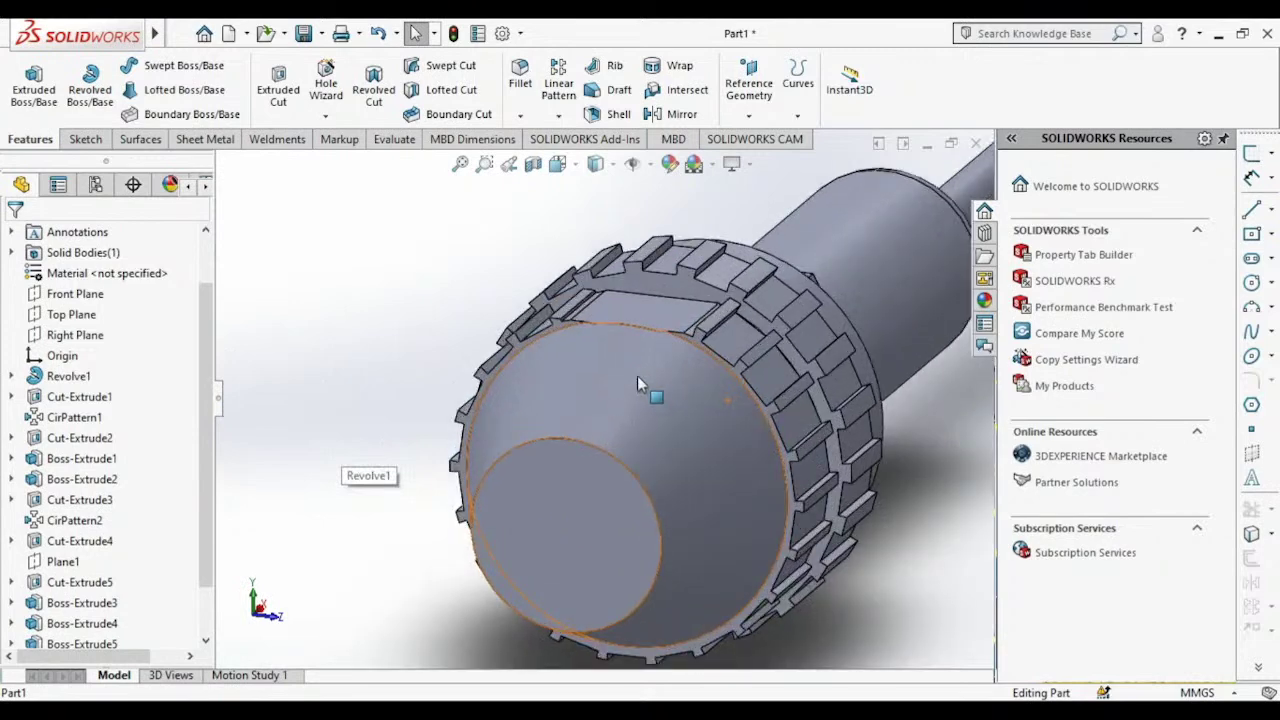
middle_click_drag(610, 422, 480, 400)
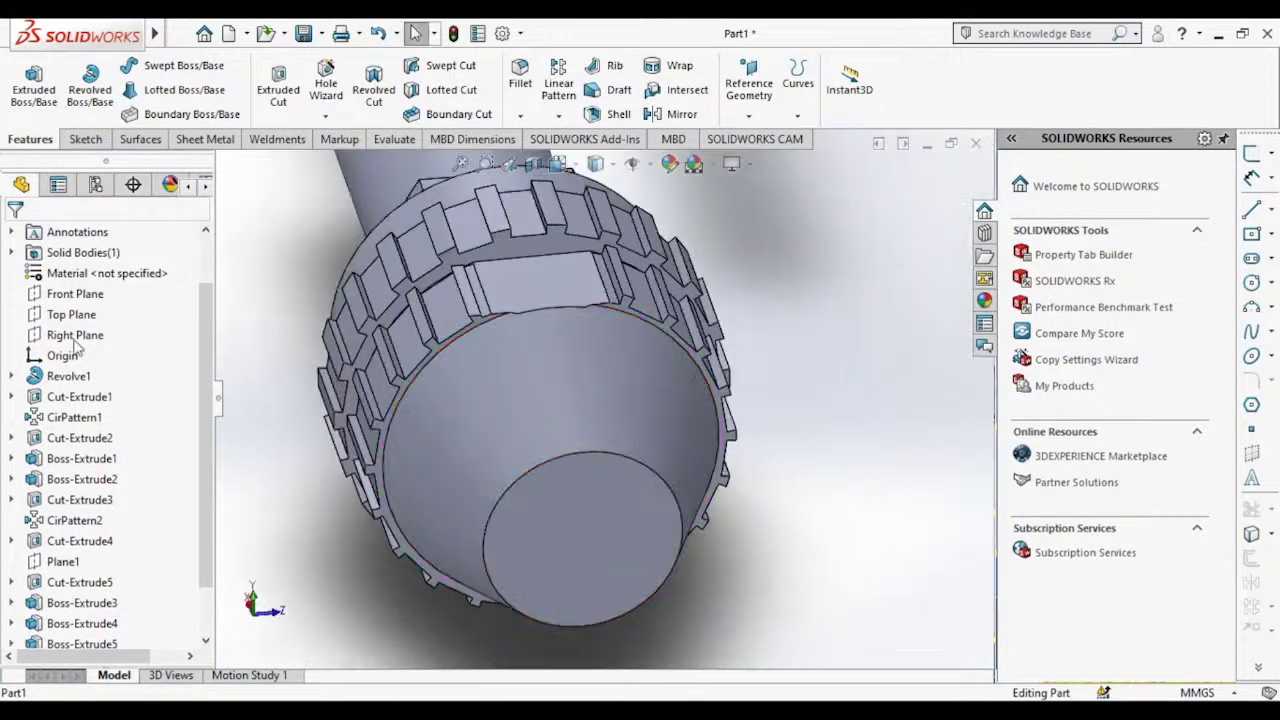
scroll(751, 428, "down", 2)
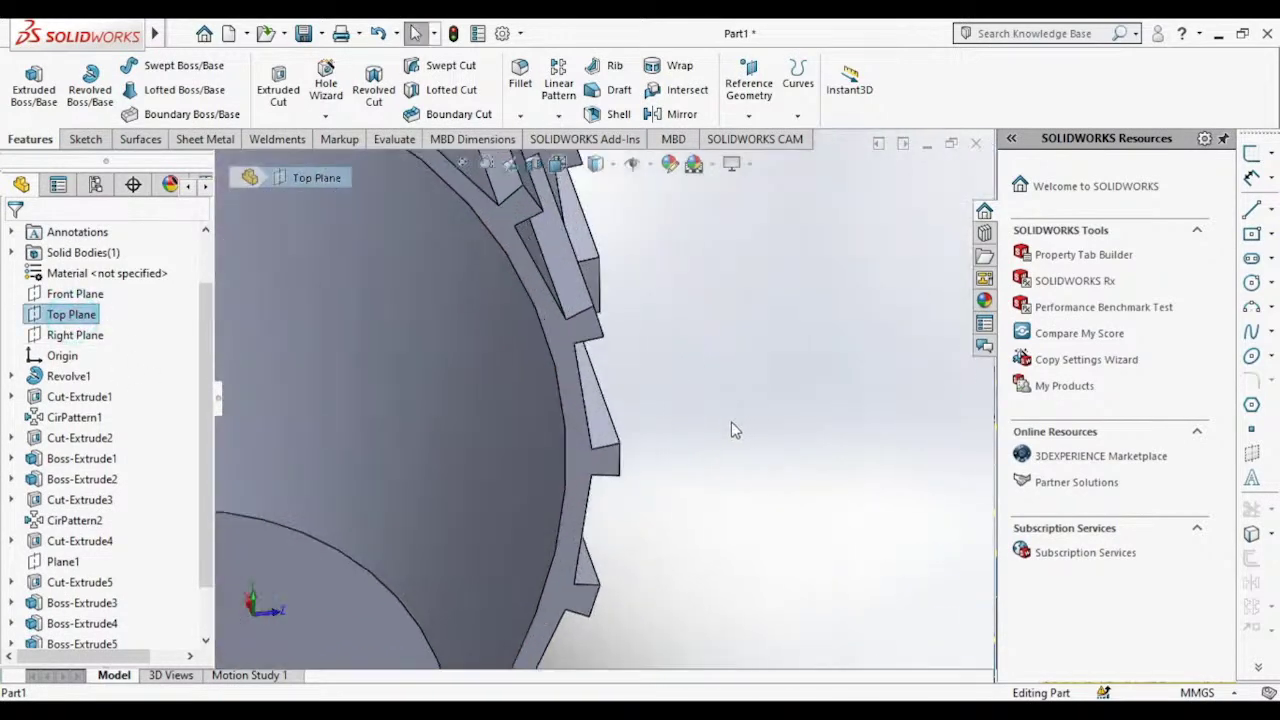
scroll(731, 421, "up", 4)
mouse_move(635, 449)
middle_mouse_down()
mouse_move(597, 440)
mouse_move(613, 386)
middle_mouse_up()
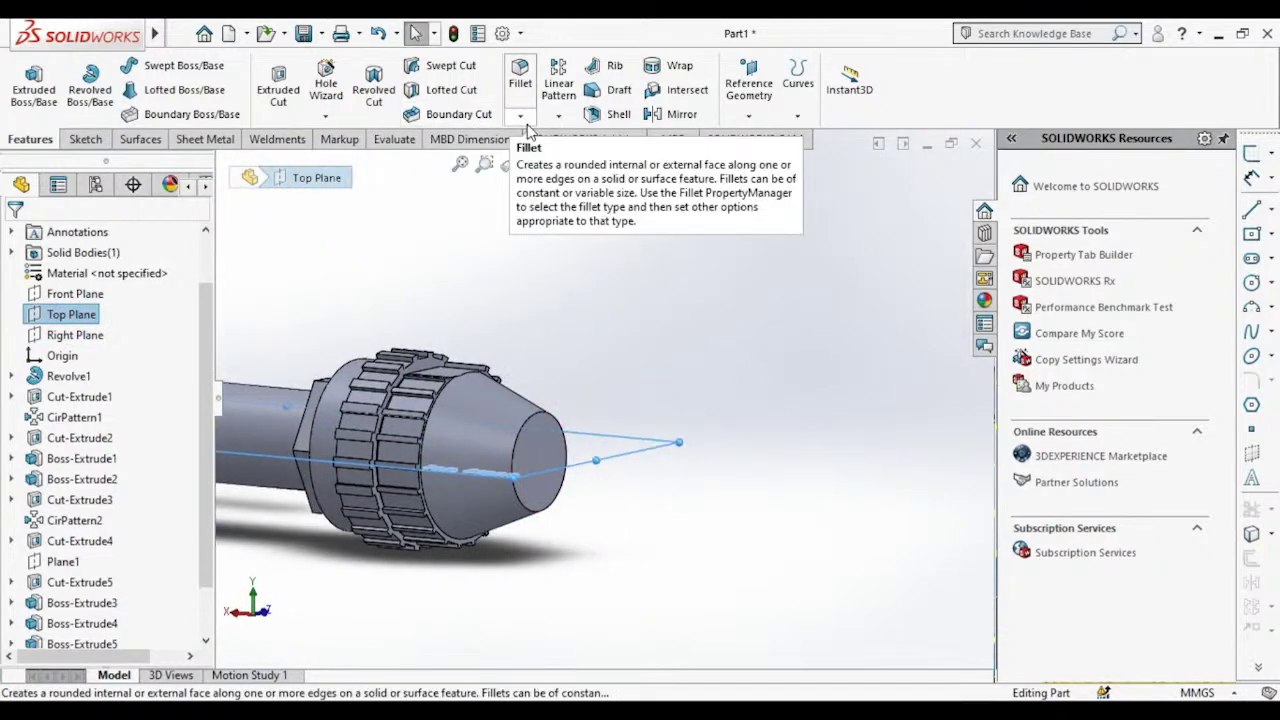
Step: Create Plane2 offset 50.00 mm from the Top Plane
left_click(749, 88)
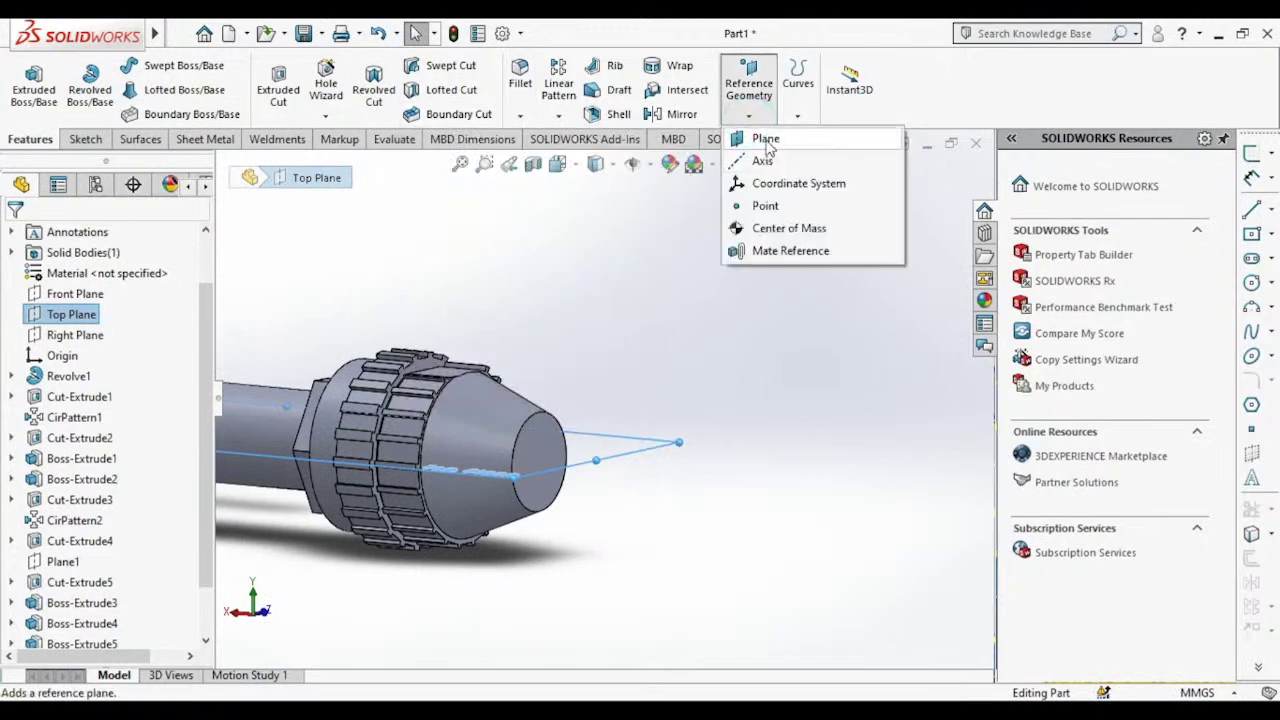
left_click(766, 140)
middle_click_drag(653, 370, 697, 349)
left_click(15, 242)
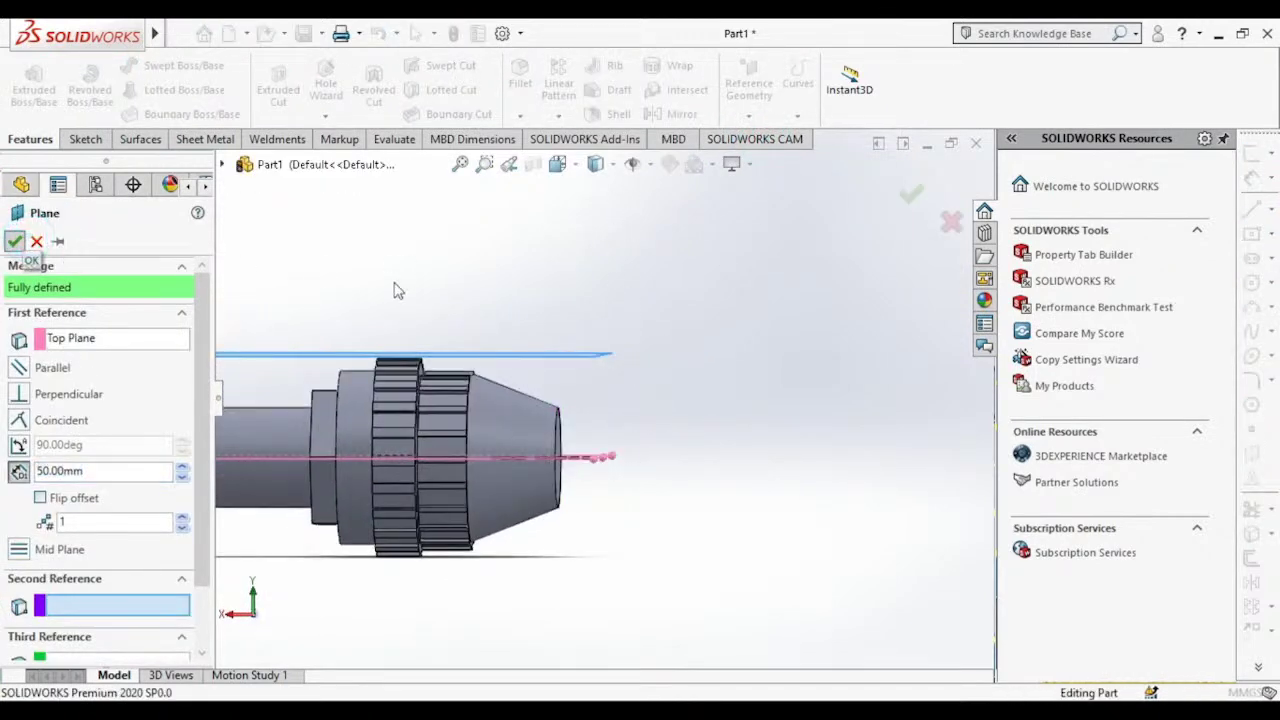
Step: Start a new sketch (Sketch19) on Plane2
middle_click_drag(586, 305, 672, 306)
left_click(672, 305)
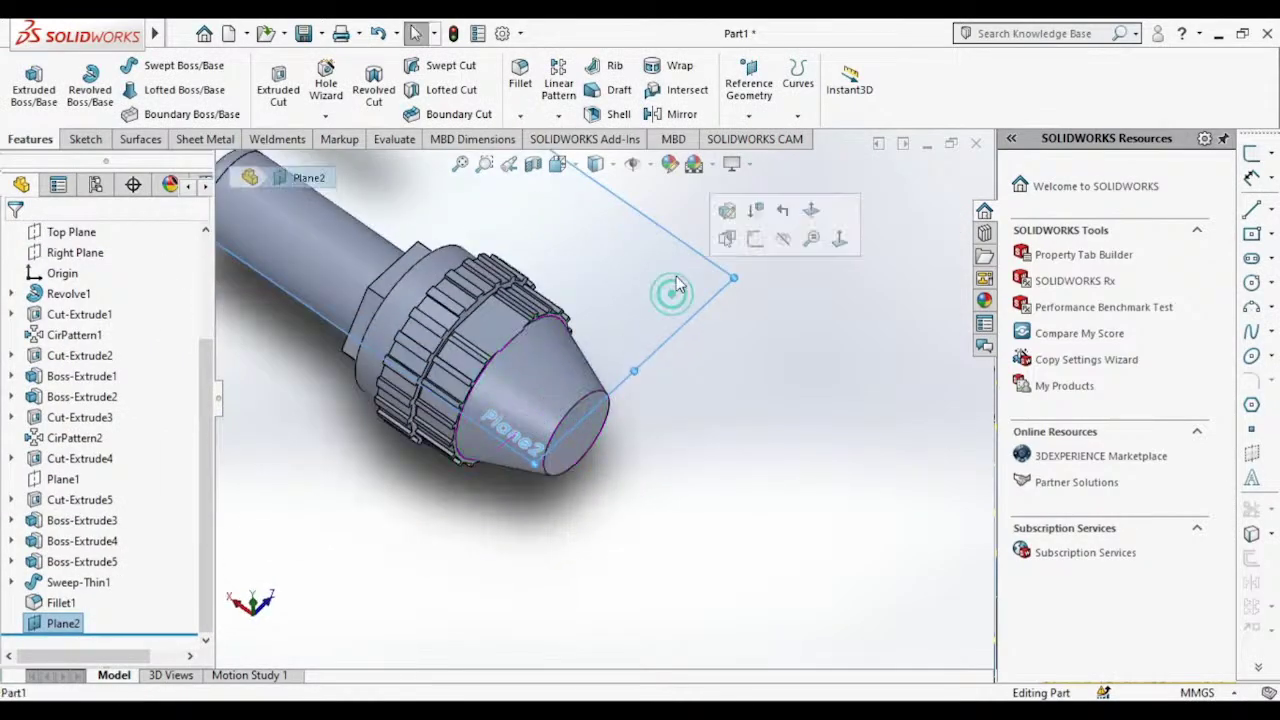
left_click(754, 240)
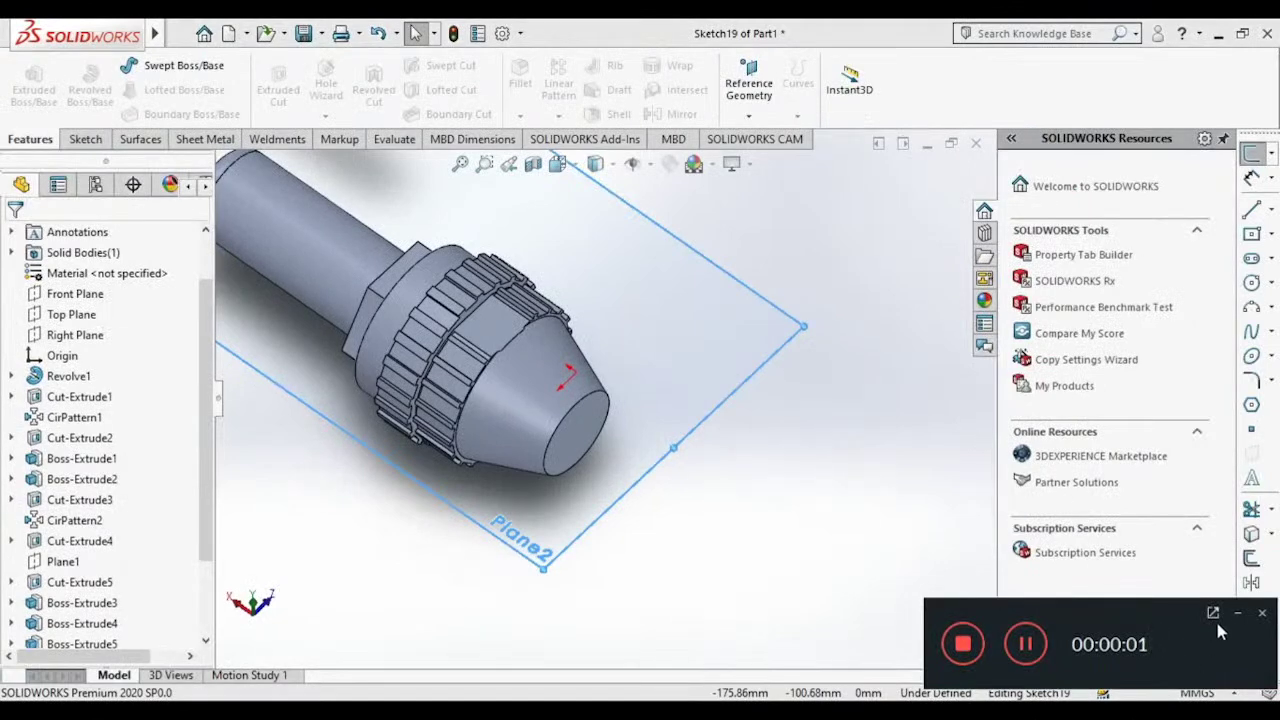
Step: Switch to the Back view orientation and zoom in on the cone tip
mouse_move(720, 429)
middle_mouse_down()
mouse_move(690, 365)
mouse_move(697, 331)
middle_mouse_up()
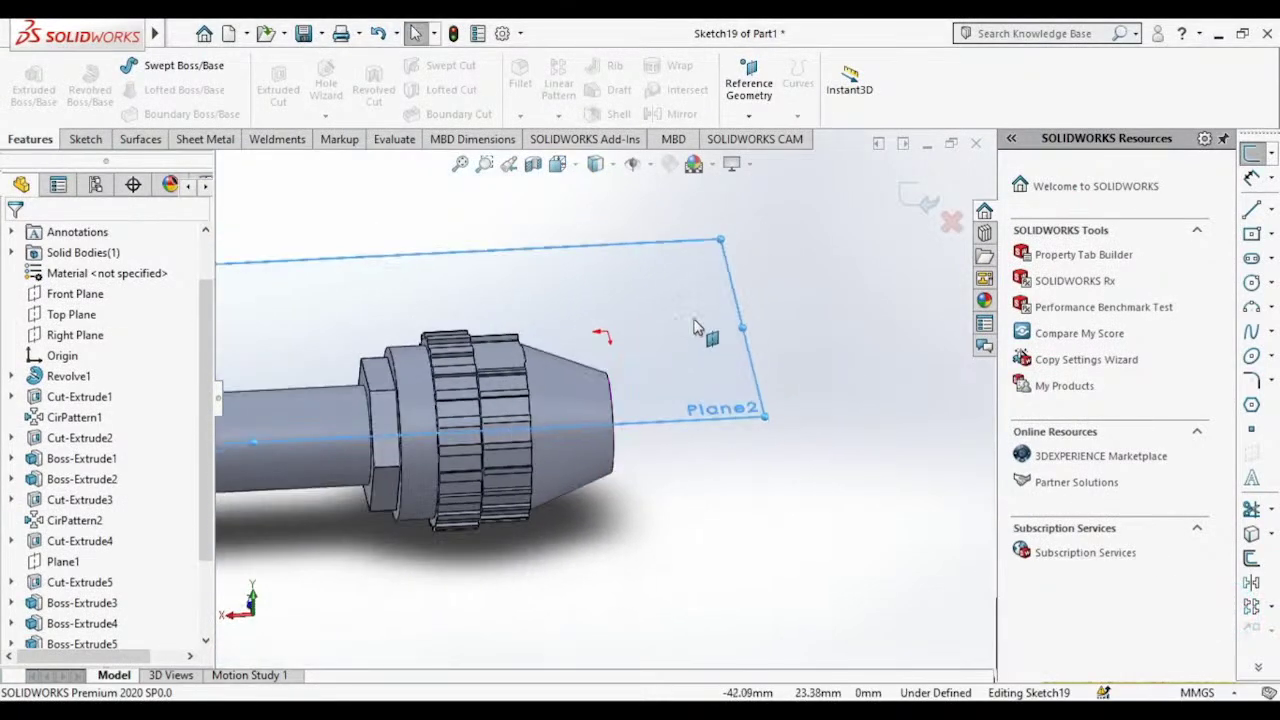
left_click(557, 164)
left_click(640, 245)
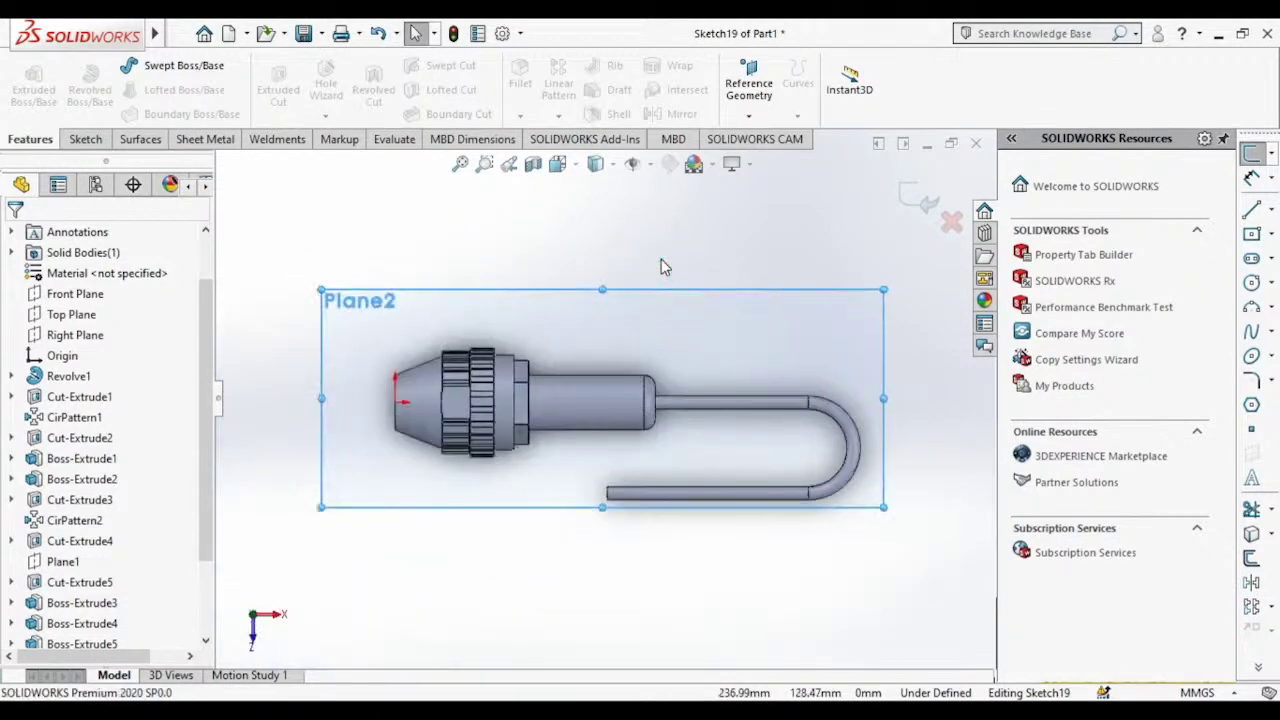
scroll(261, 419, "down", 1)
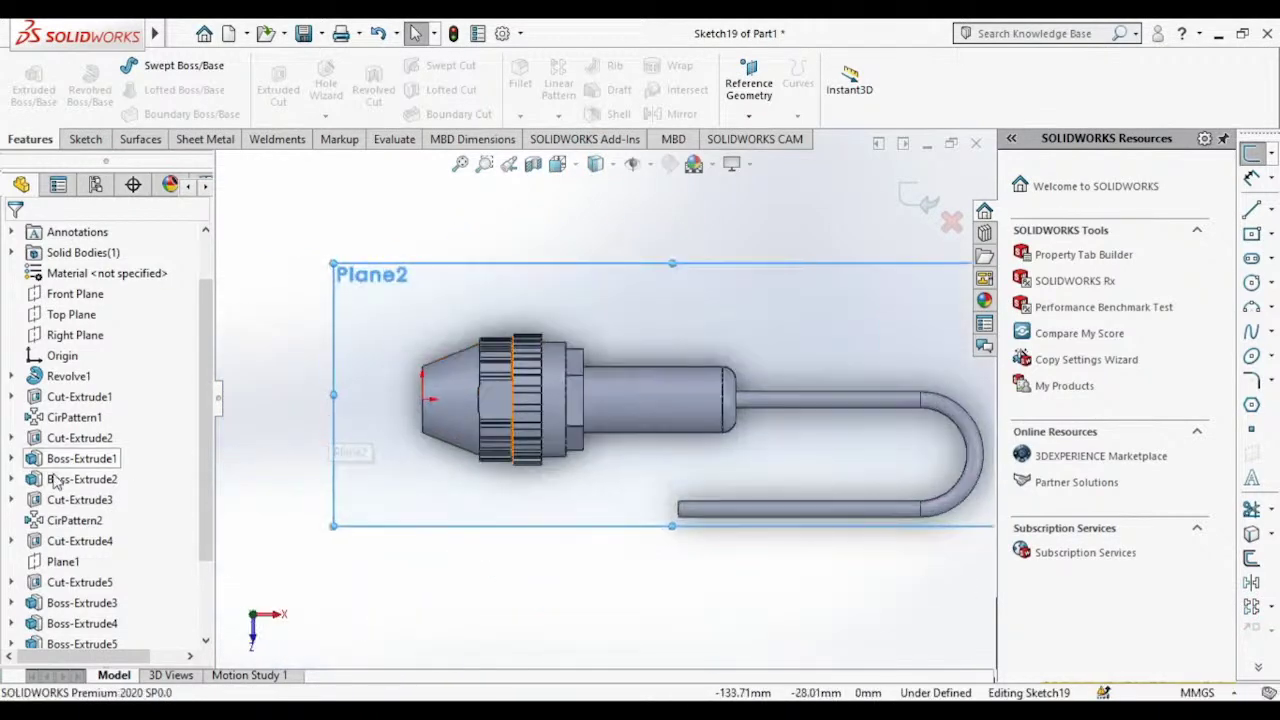
scroll(57, 483, "down", 3)
scroll(456, 406, "down", 5)
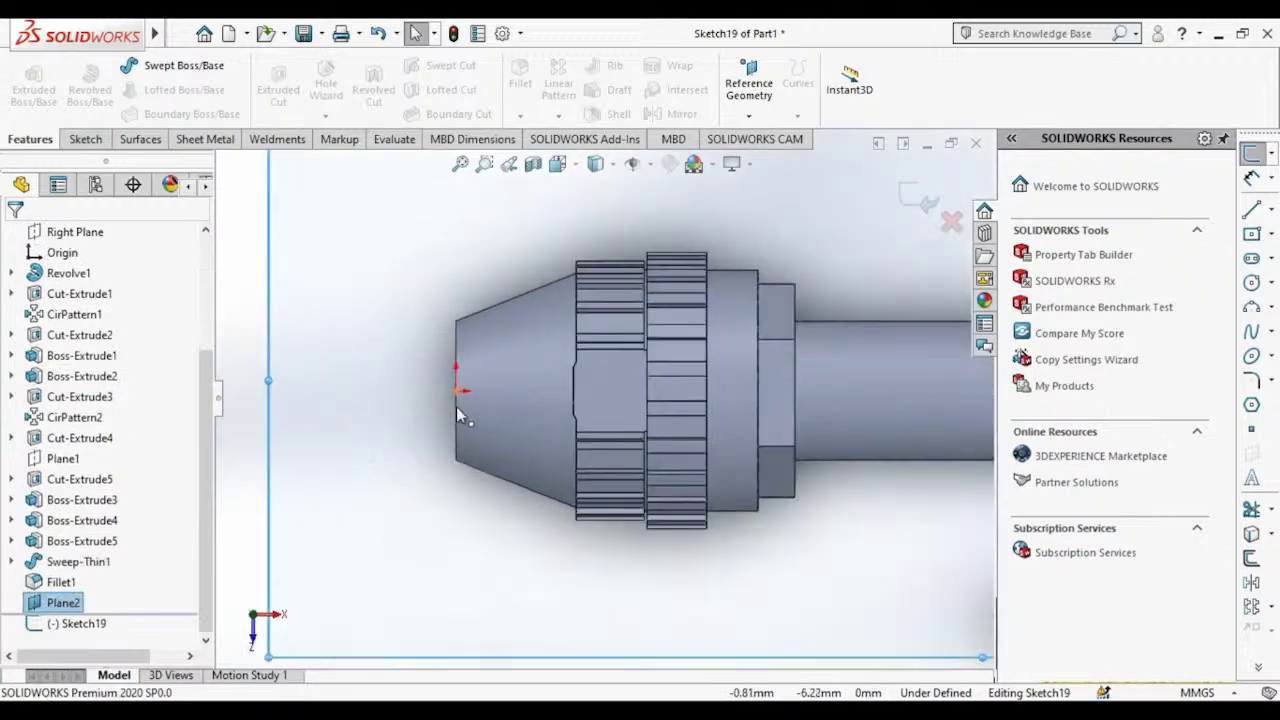
scroll(520, 355, "down", 2)
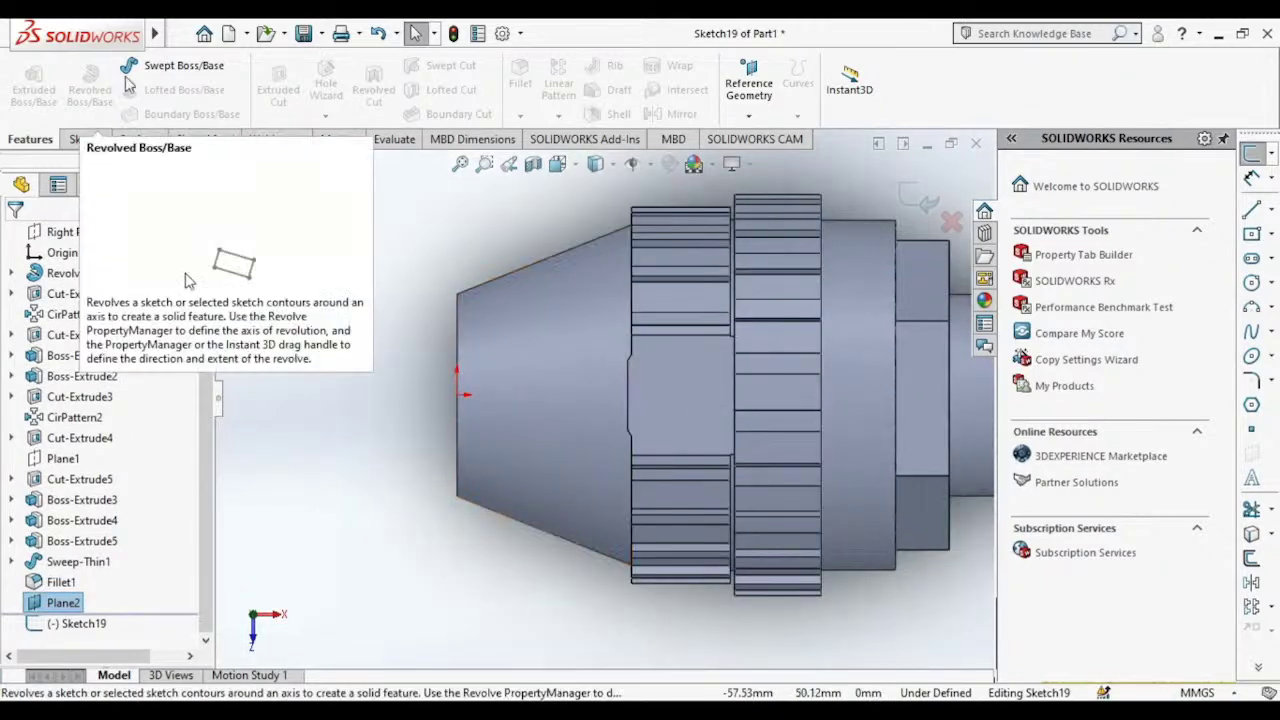
Step: Draw a thin center rectangle over the cone just behind its tip
left_click(82, 140)
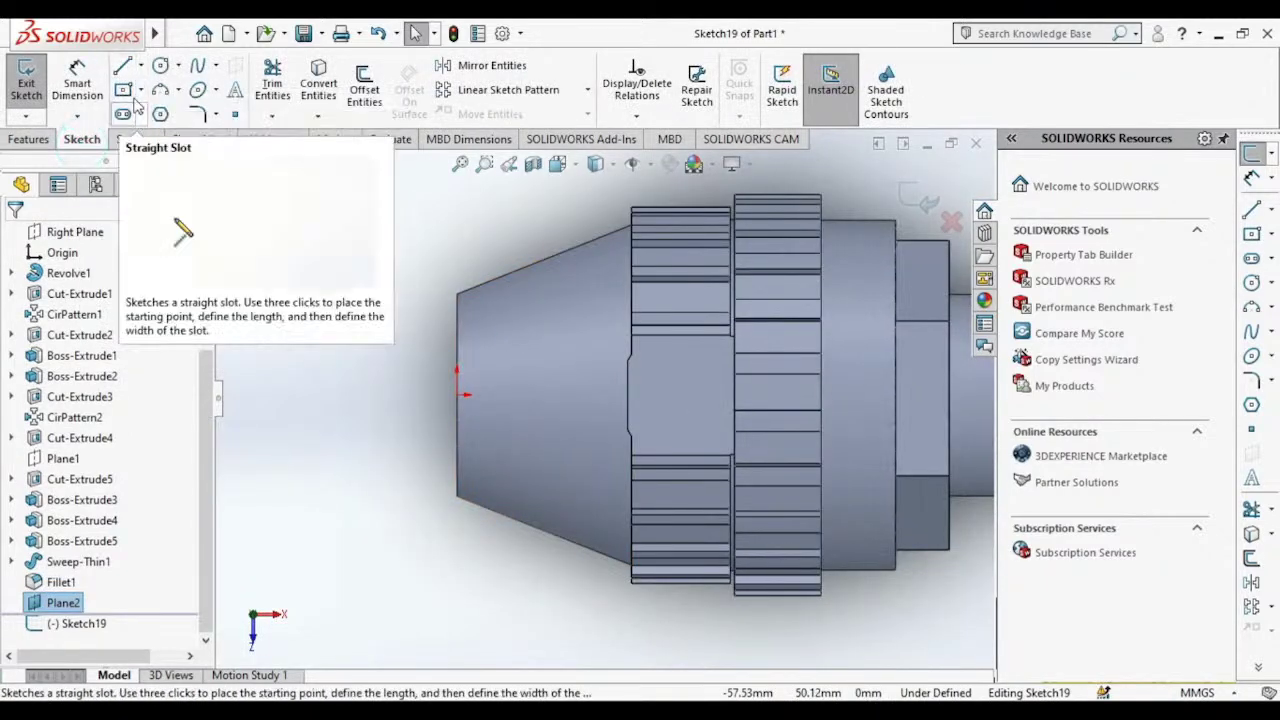
left_click(123, 89)
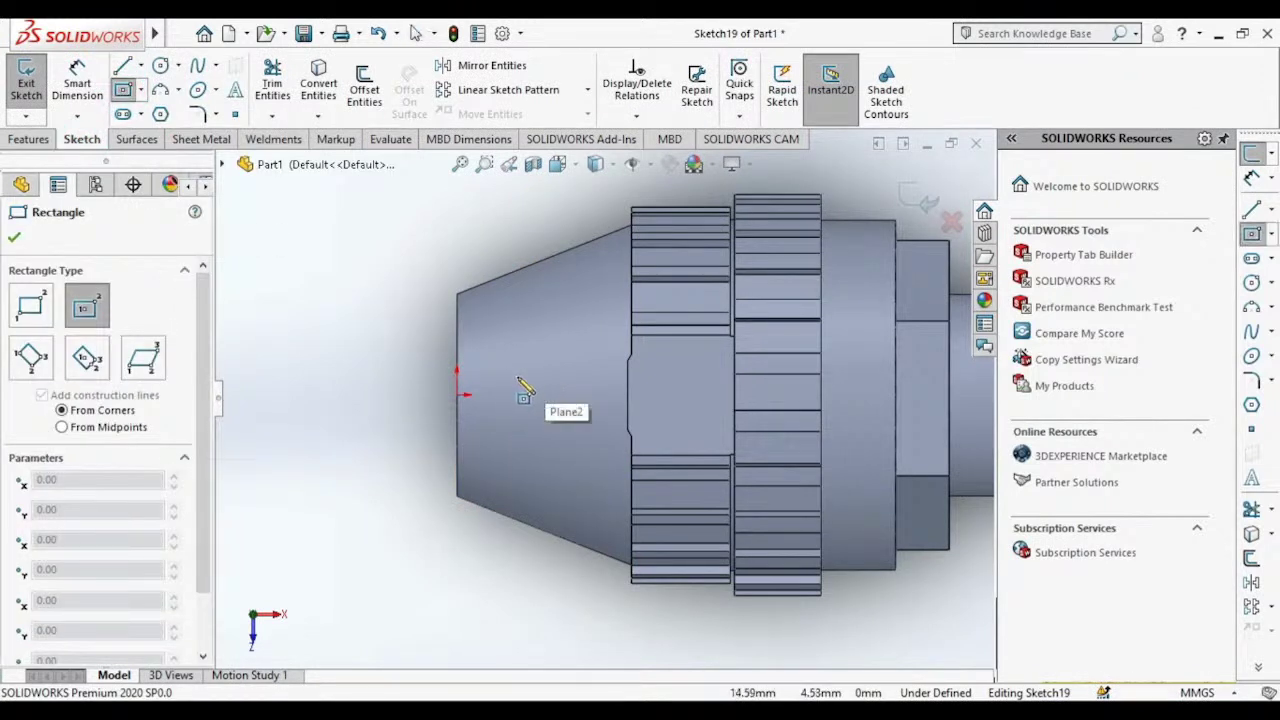
left_click(518, 379)
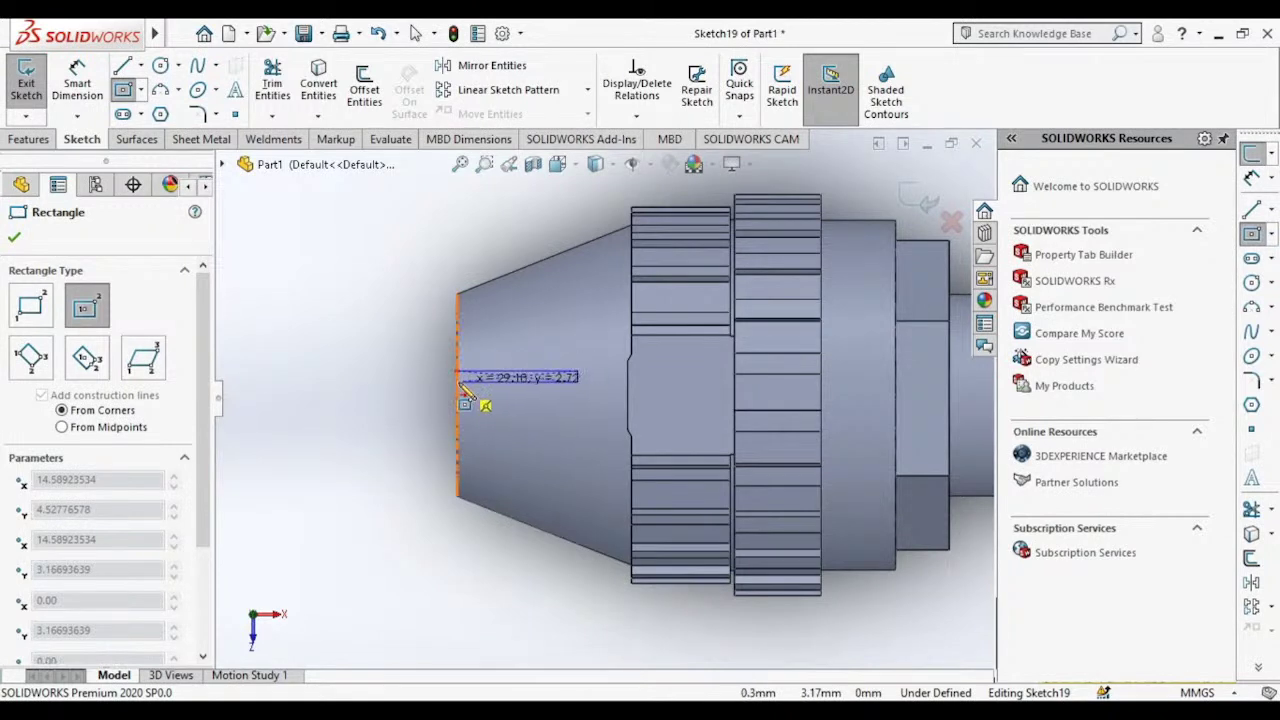
left_click(458, 381)
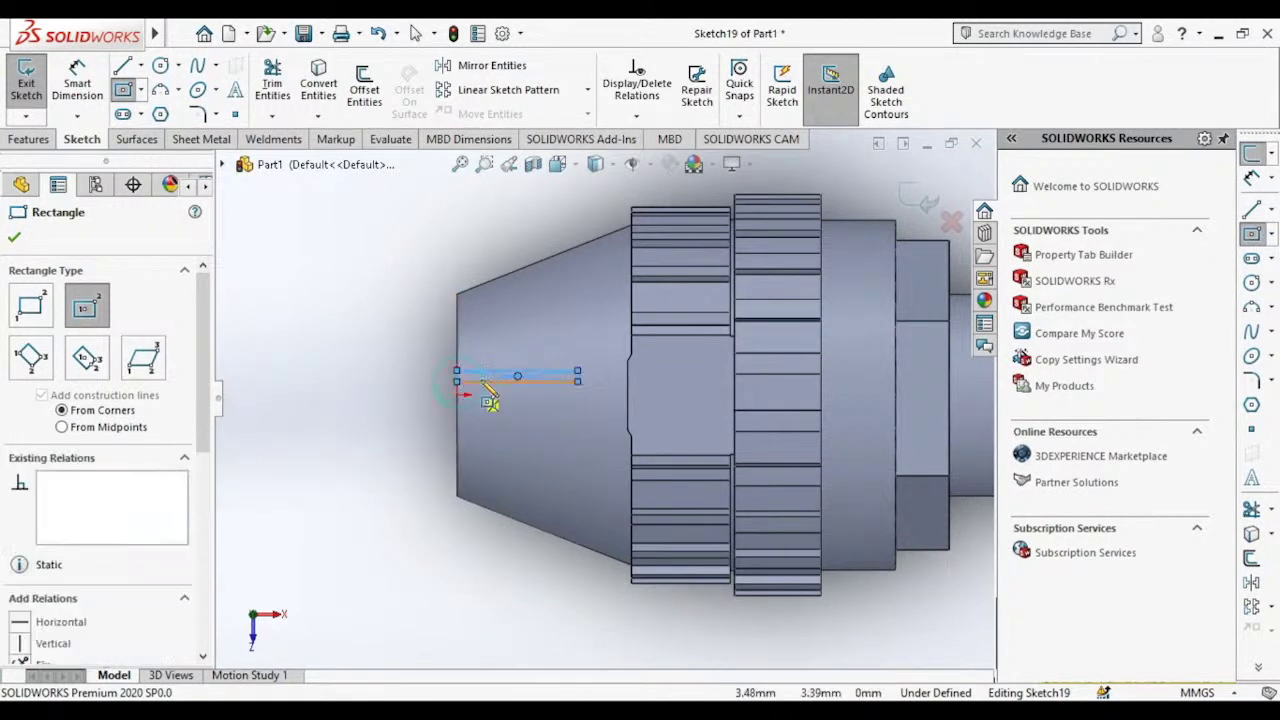
left_click(14, 241)
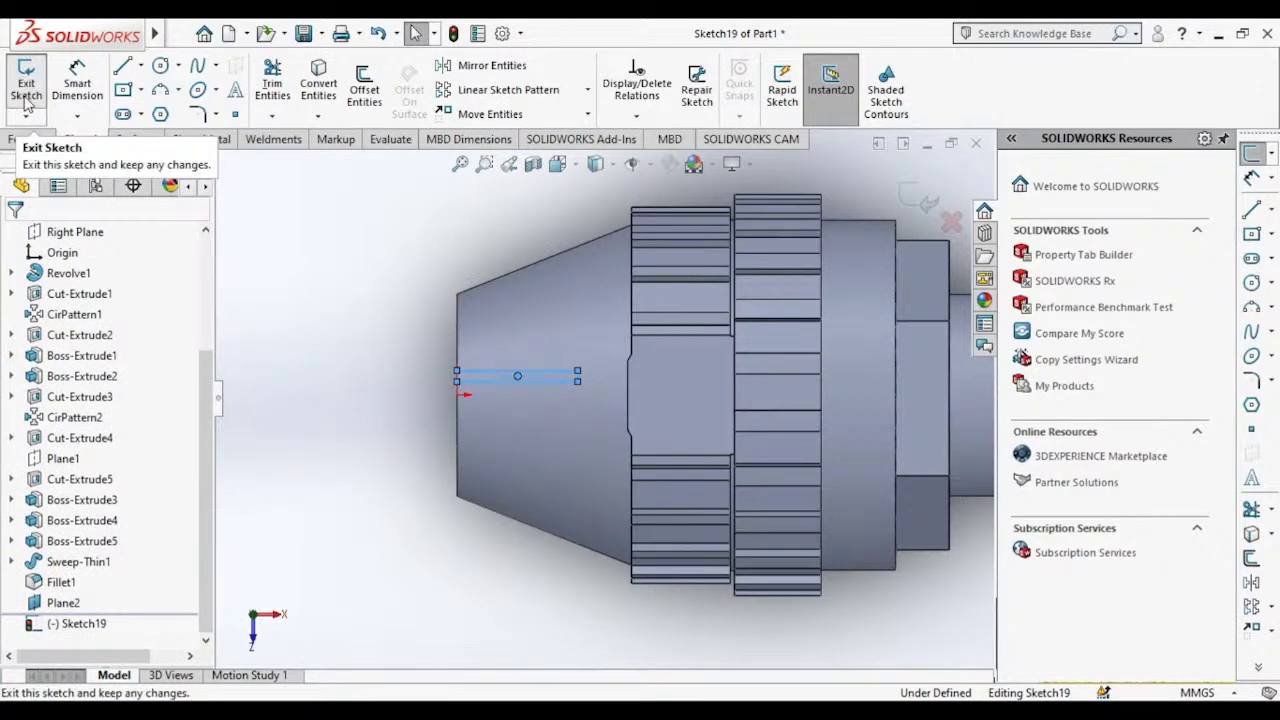
Step: Exit Sketch19 and start a Wrap feature embossing the rectangle sketch
left_click(27, 100)
mouse_move(343, 363)
middle_mouse_down()
mouse_move(440, 240)
mouse_move(380, 190)
middle_mouse_up()
left_click(30, 139)
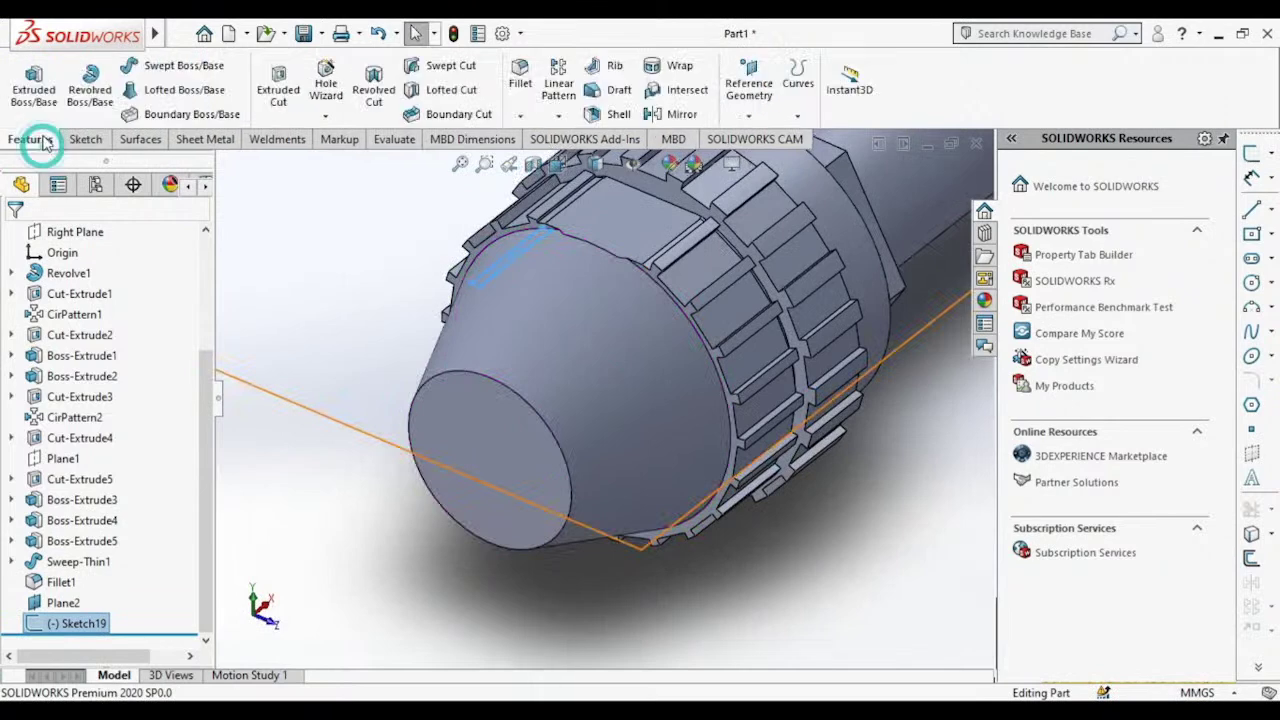
middle_click_drag(660, 300, 676, 352)
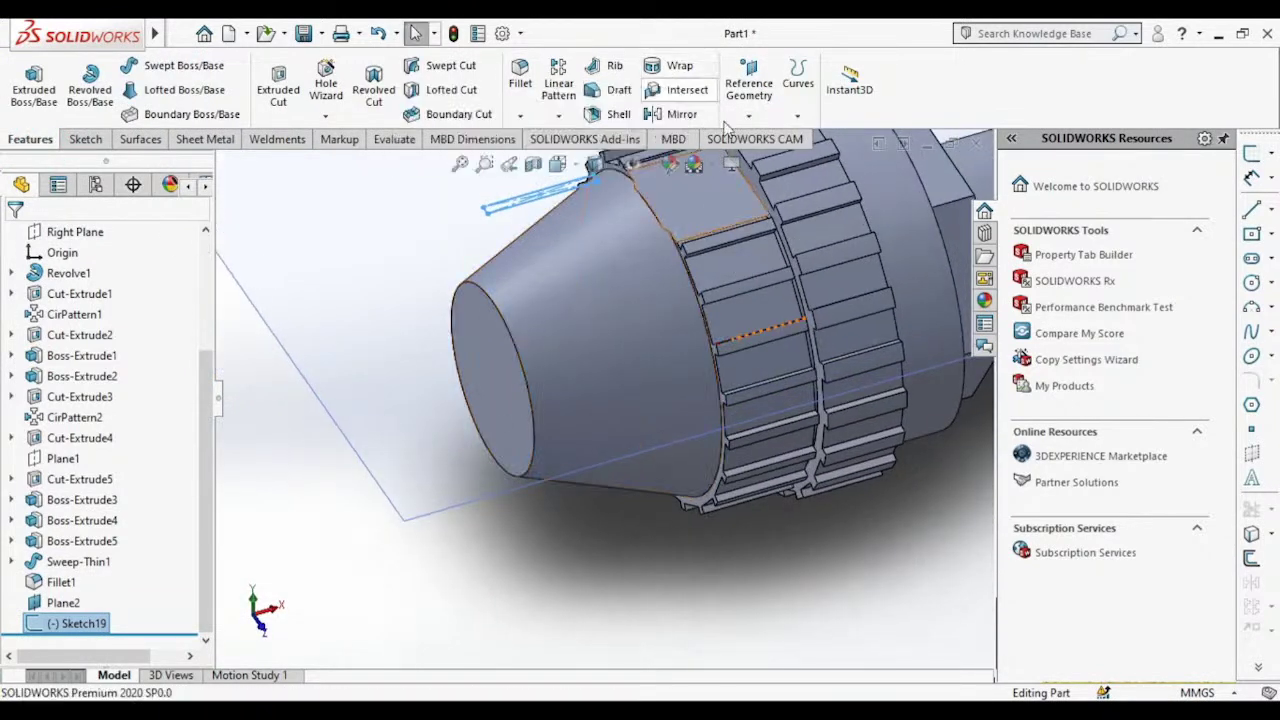
left_click(668, 66)
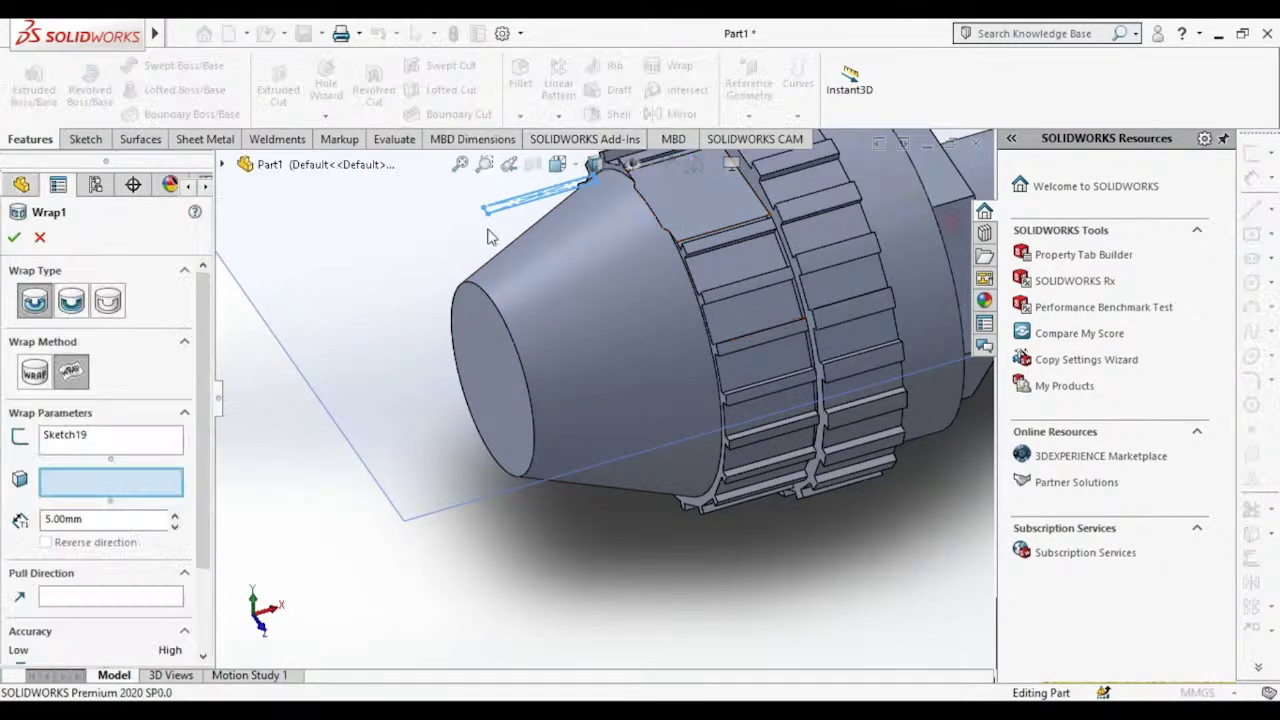
Step: Select the cone face as the wrap target and inspect the 5.00 mm emboss preview
middle_click_drag(435, 280, 513, 317)
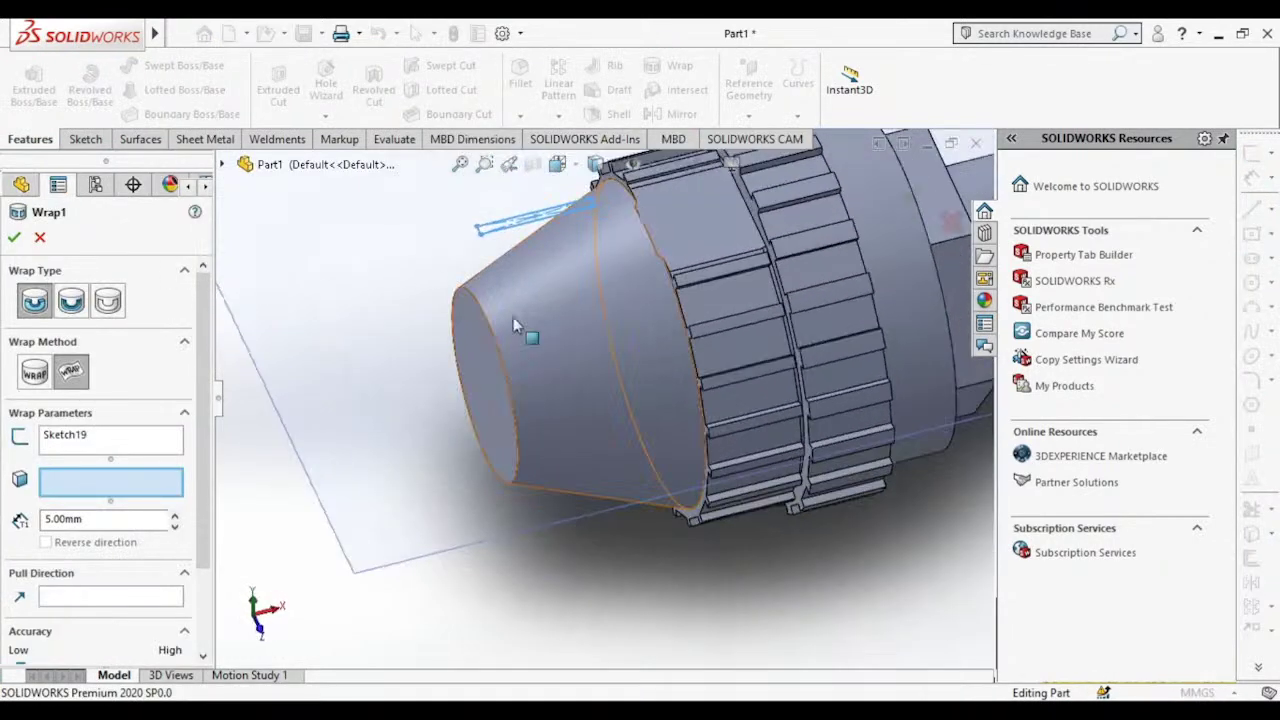
left_click(567, 338)
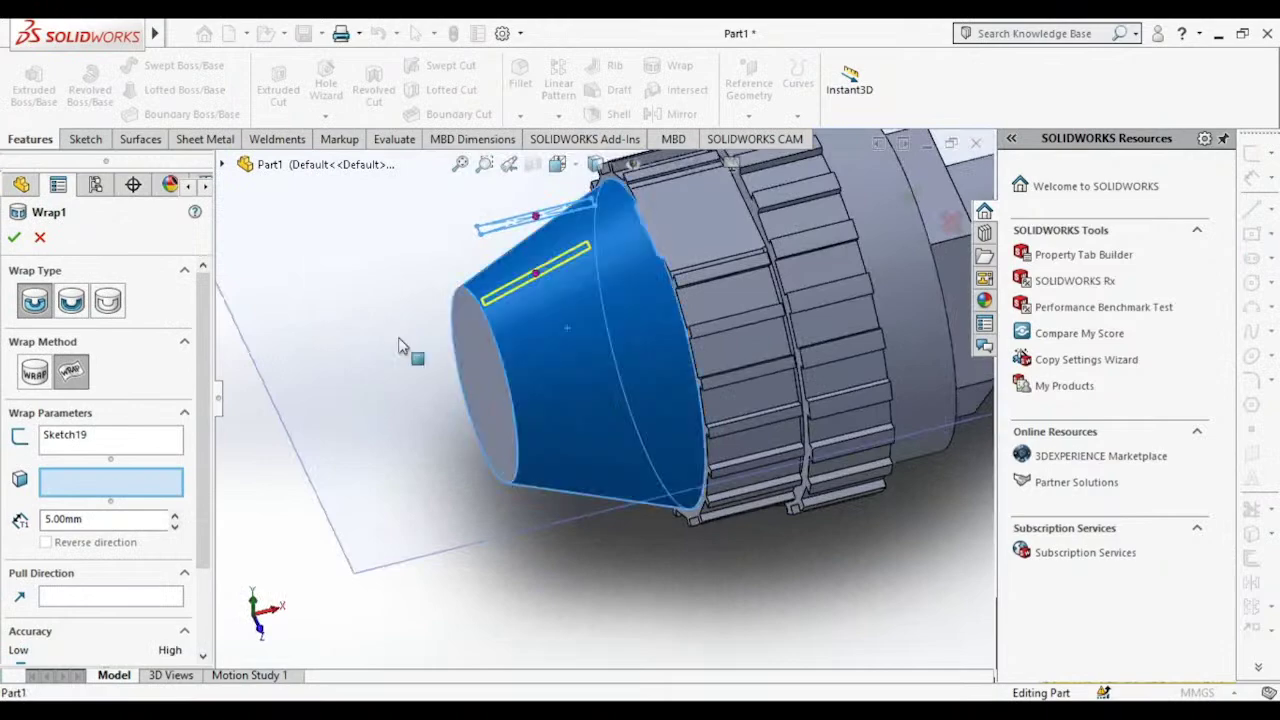
middle_click_drag(400, 352, 505, 240)
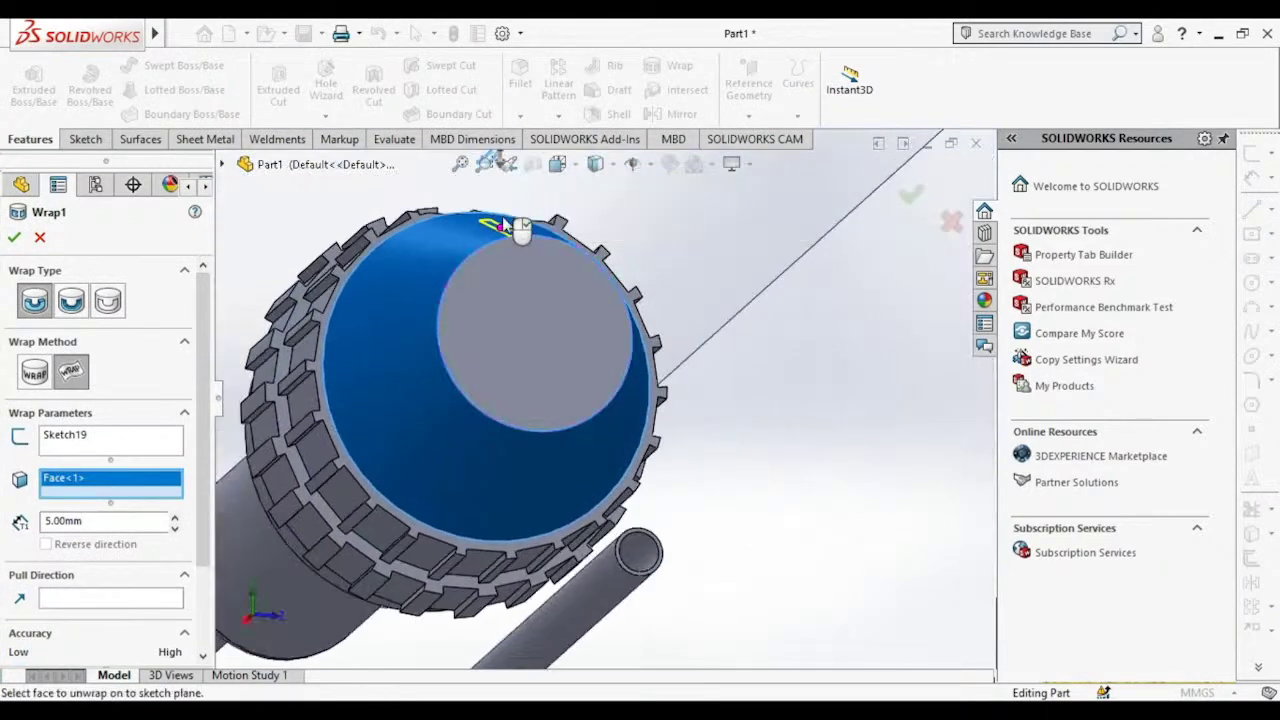
scroll(511, 245, "down", 3)
scroll(586, 334, "down", 3)
middle_click_drag(591, 349, 582, 338)
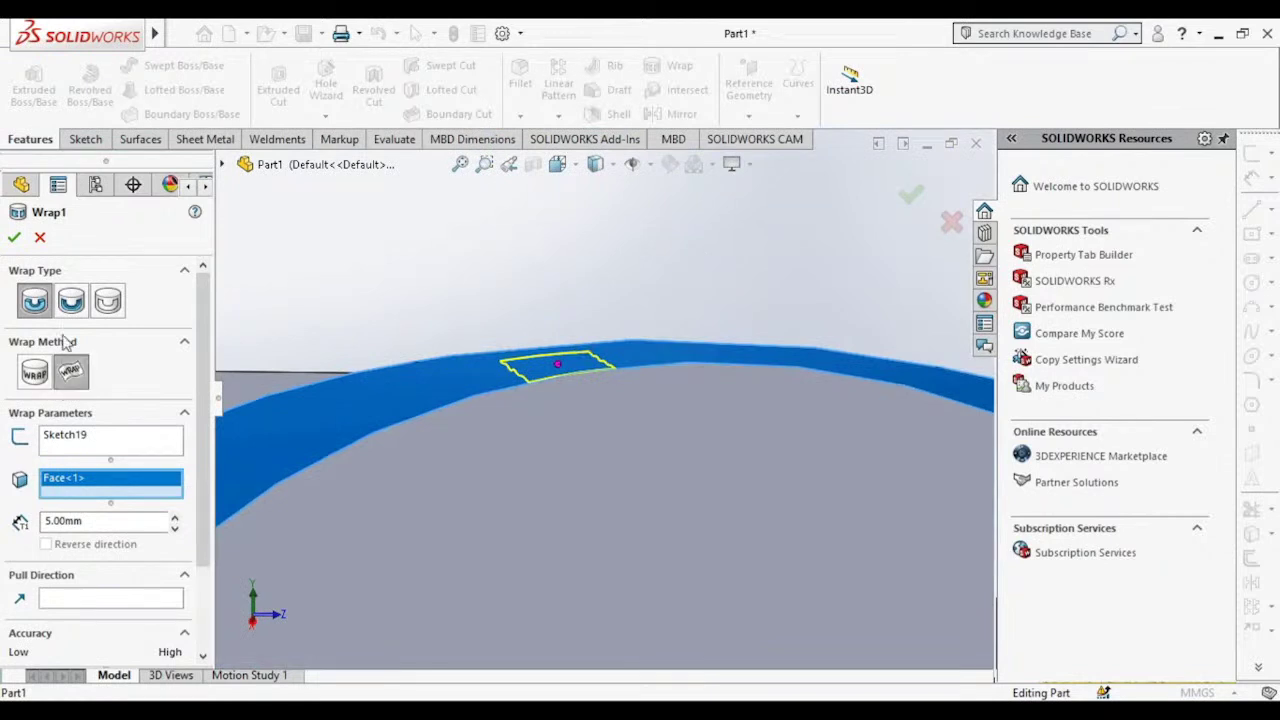
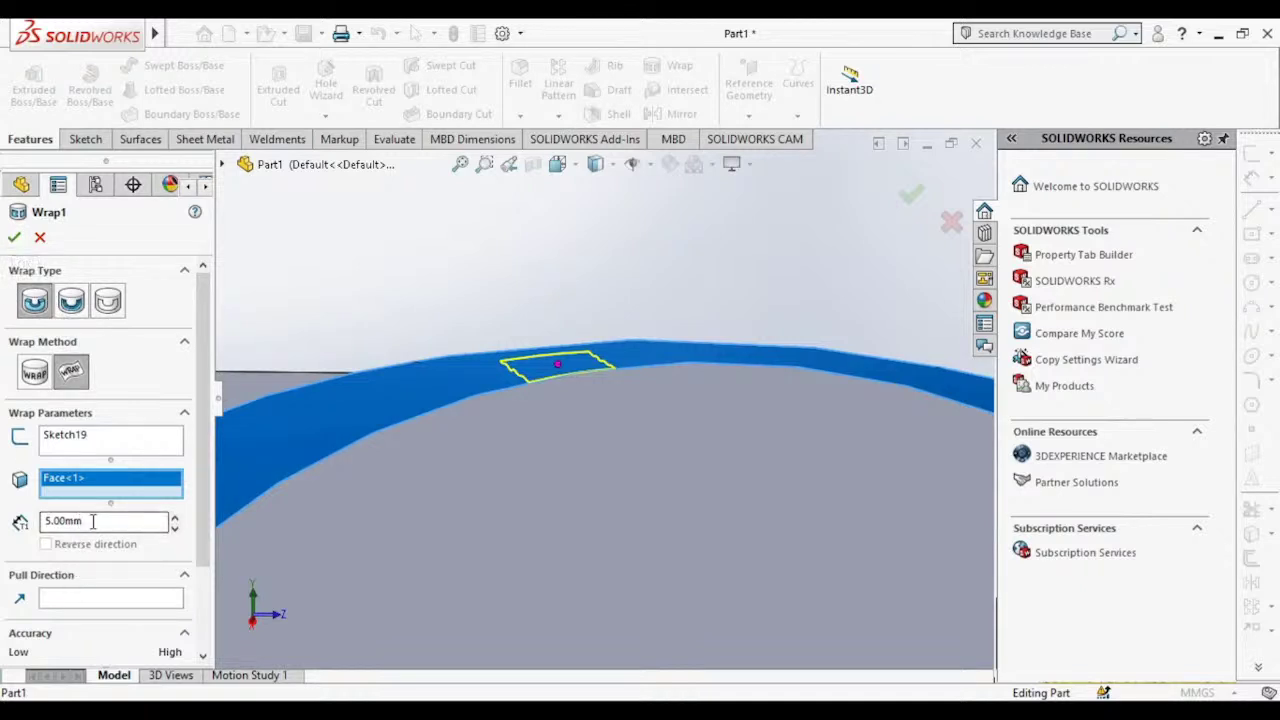
Step: Preview the 5.00mm emboss wrap of Sketch19 on the curved face and accept it as Wrap1
scroll(101, 521, "down", 3)
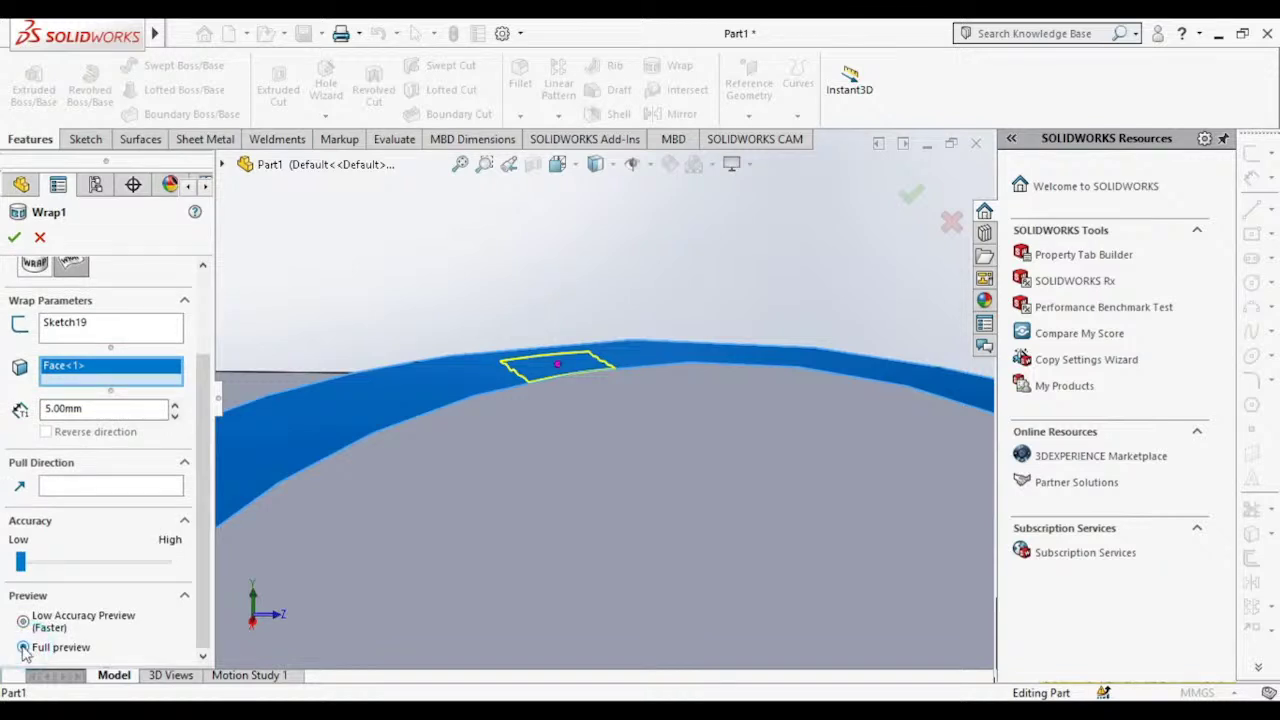
scroll(530, 401, "down", 3)
scroll(550, 385, "down", 3)
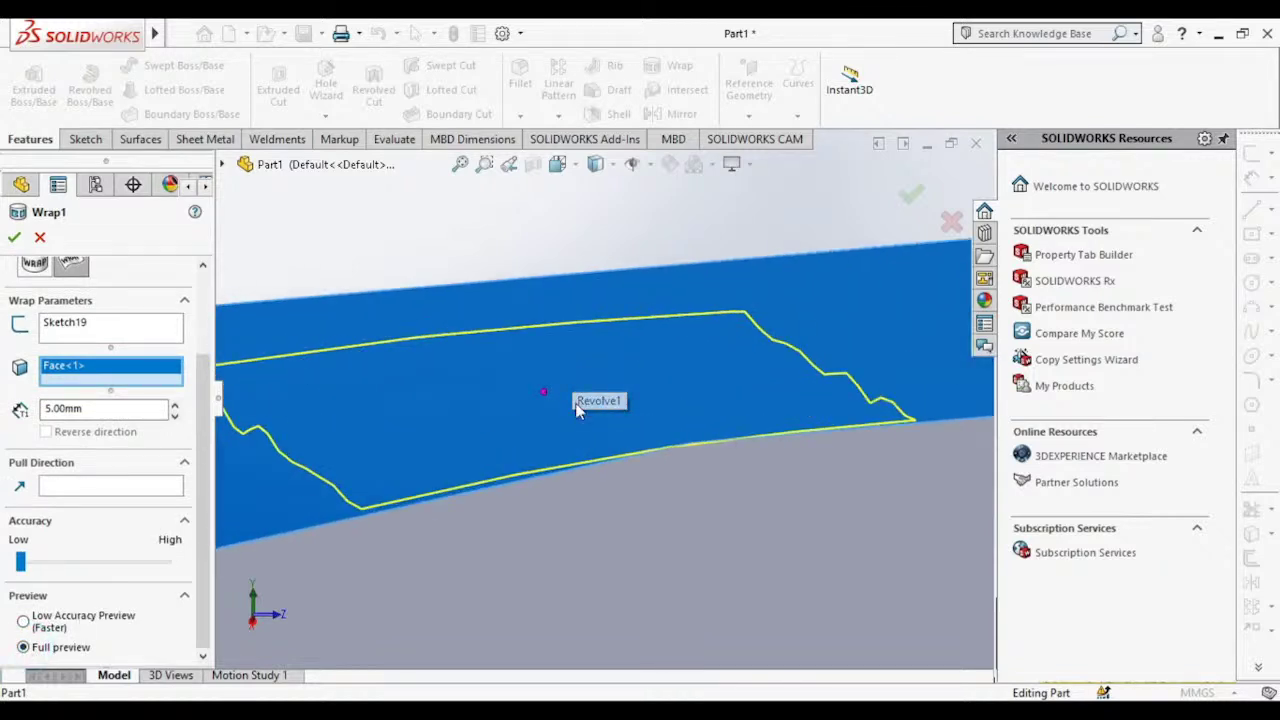
scroll(555, 465, "up", 5)
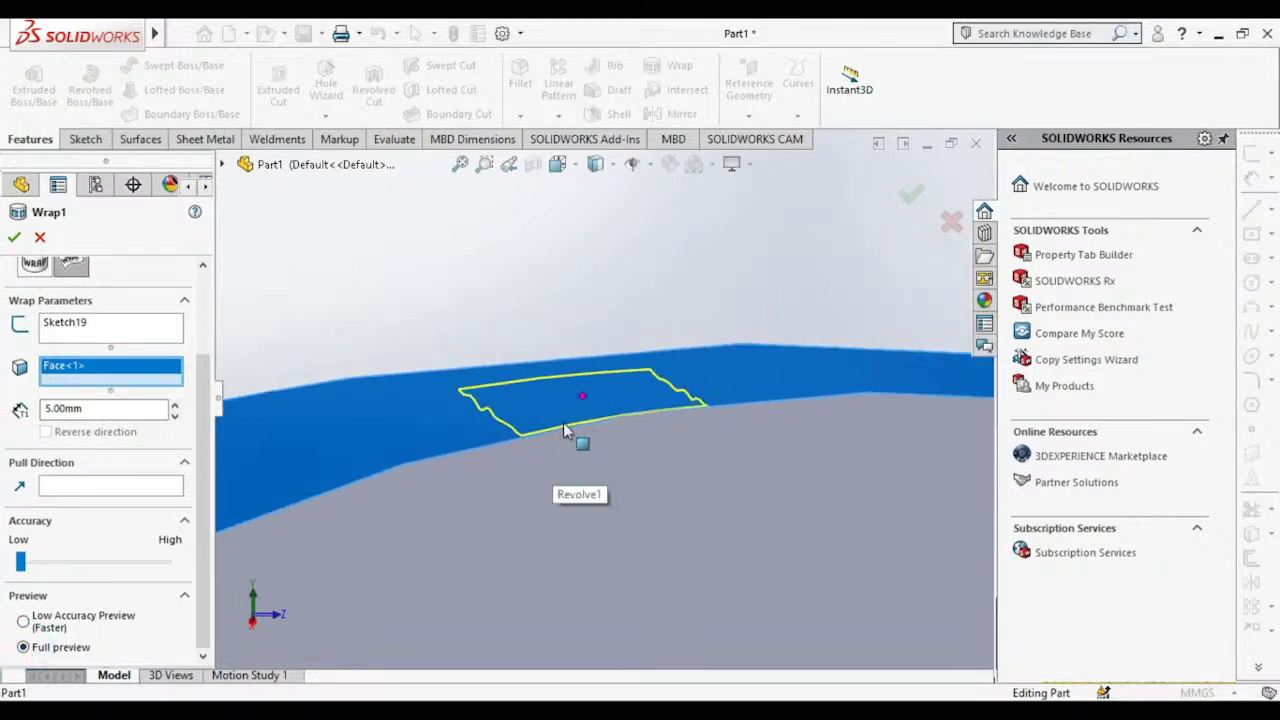
mouse_move(574, 434)
middle_mouse_down()
mouse_move(641, 452)
mouse_move(657, 414)
mouse_move(636, 410)
middle_mouse_up()
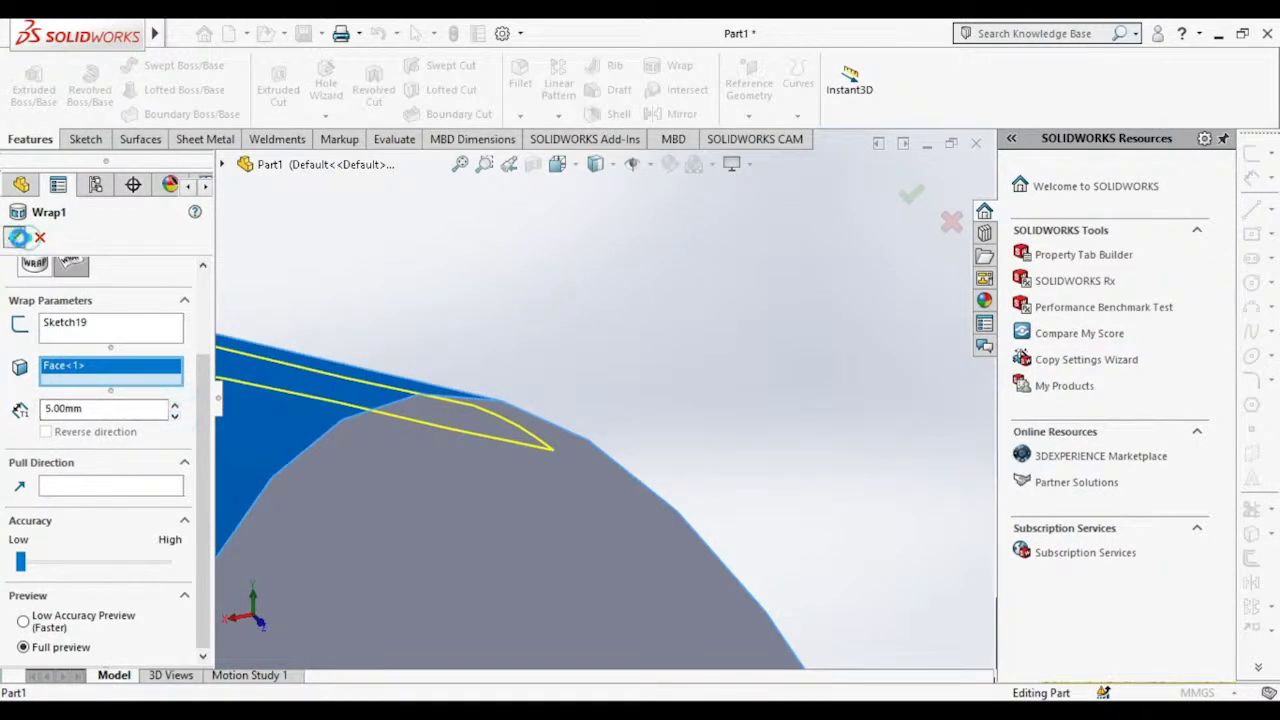
key("Return")
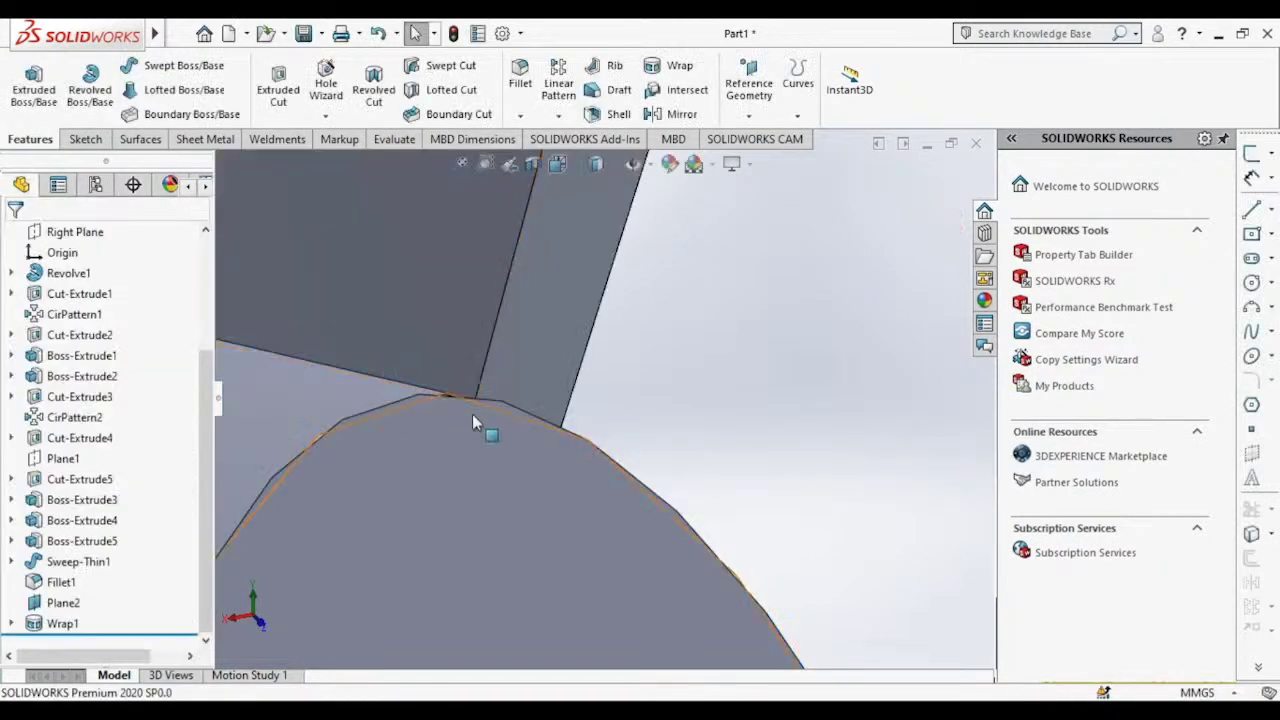
Step: Edit Wrap1 and reduce its thickness from 5 mm to 1 mm
scroll(485, 424, "up", 3)
mouse_move(511, 374)
middle_mouse_down()
mouse_move(446, 443)
mouse_move(472, 516)
mouse_move(420, 349)
mouse_move(420, 434)
middle_mouse_up()
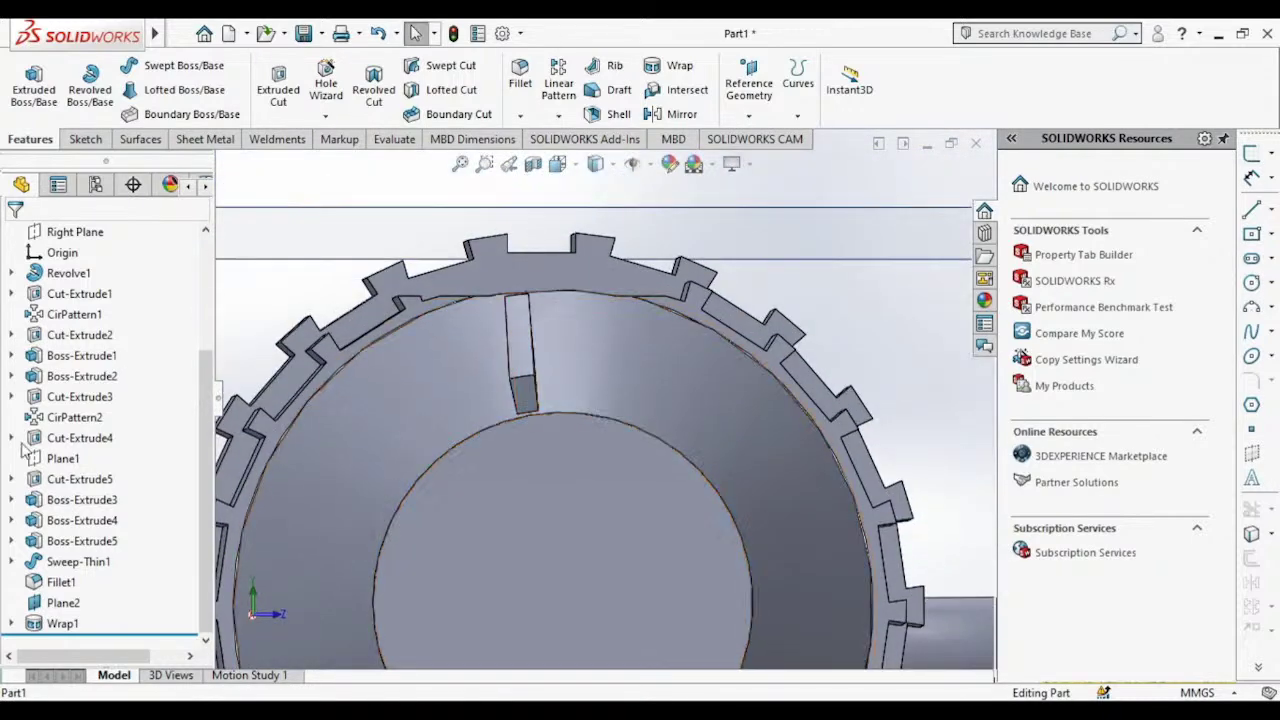
left_click(64, 623)
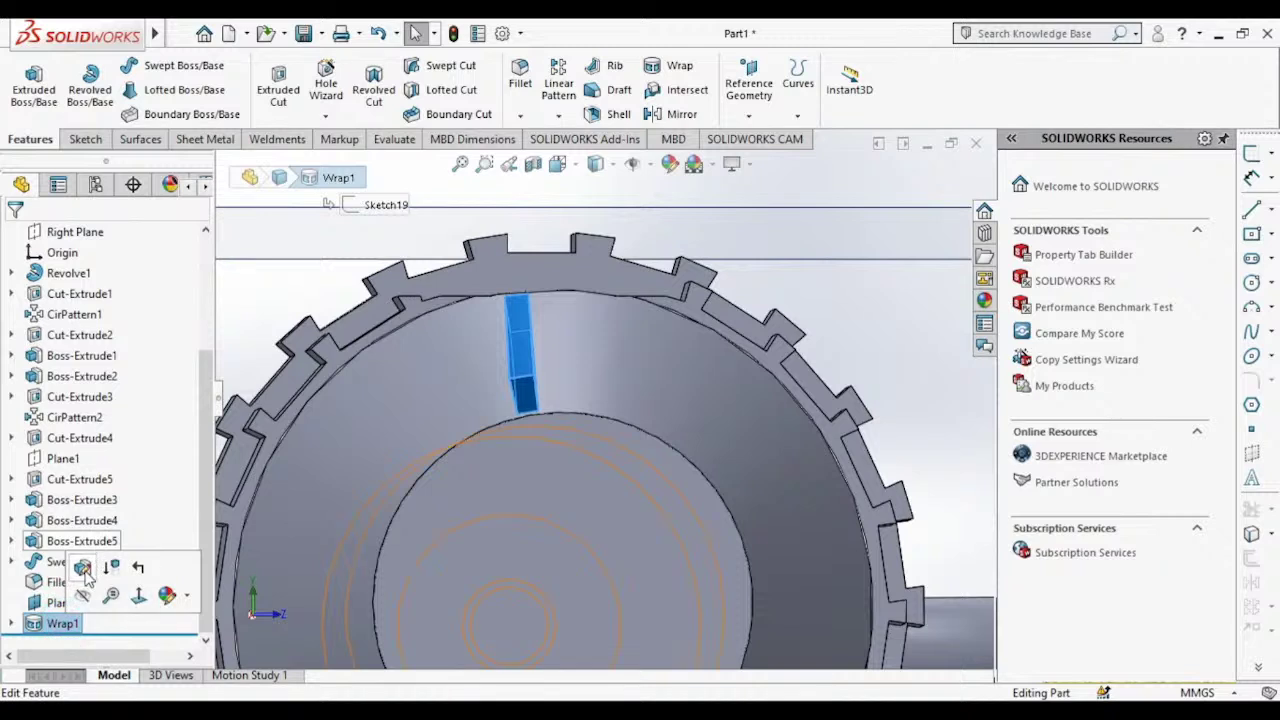
left_click(85, 567)
type("1")
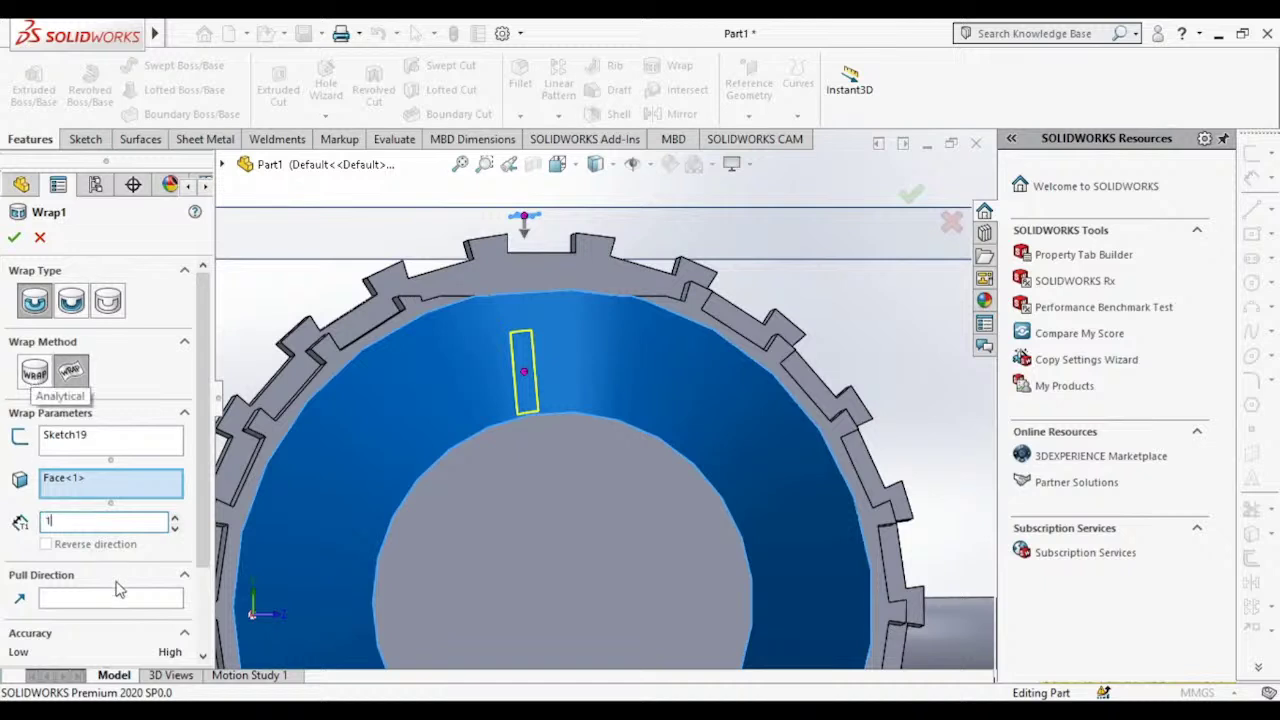
left_click(17, 237)
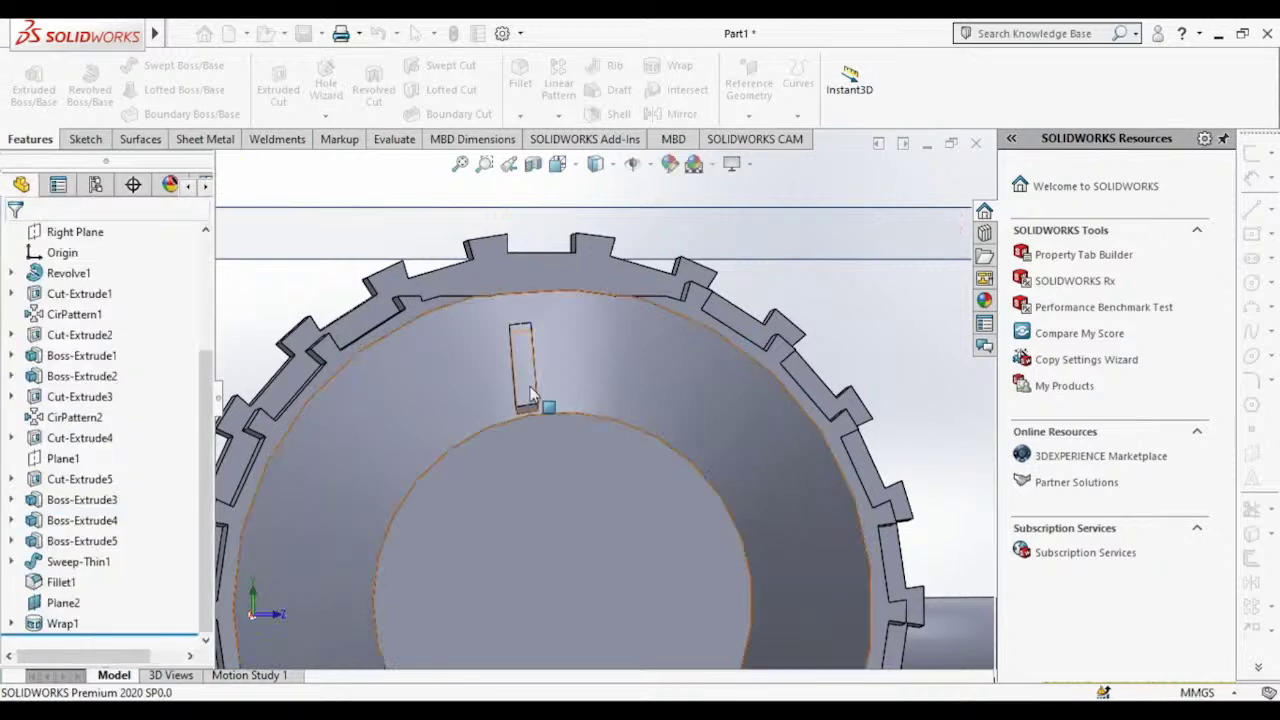
mouse_move(540, 402)
middle_mouse_down()
mouse_move(591, 393)
mouse_move(606, 337)
mouse_move(563, 337)
mouse_move(526, 400)
mouse_move(537, 430)
mouse_move(490, 480)
mouse_move(530, 505)
mouse_move(528, 450)
mouse_move(540, 440)
middle_mouse_up()
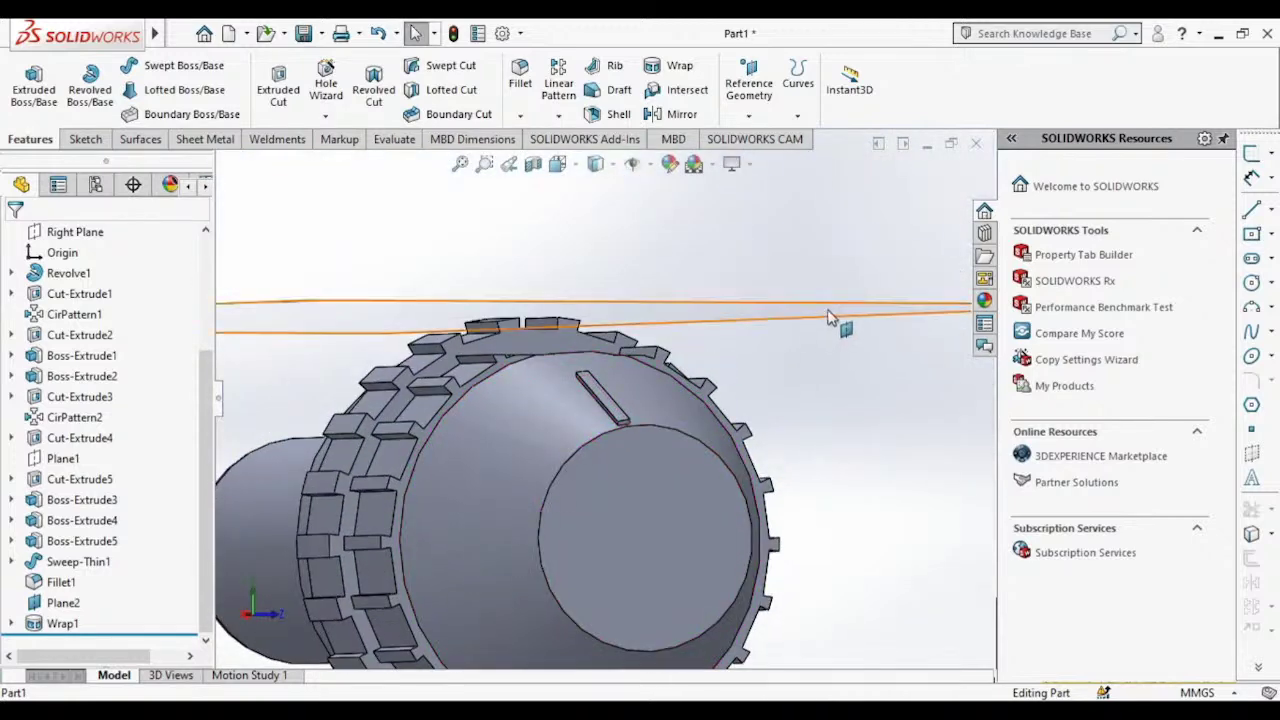
Step: Hide Plane2
right_click(828, 318)
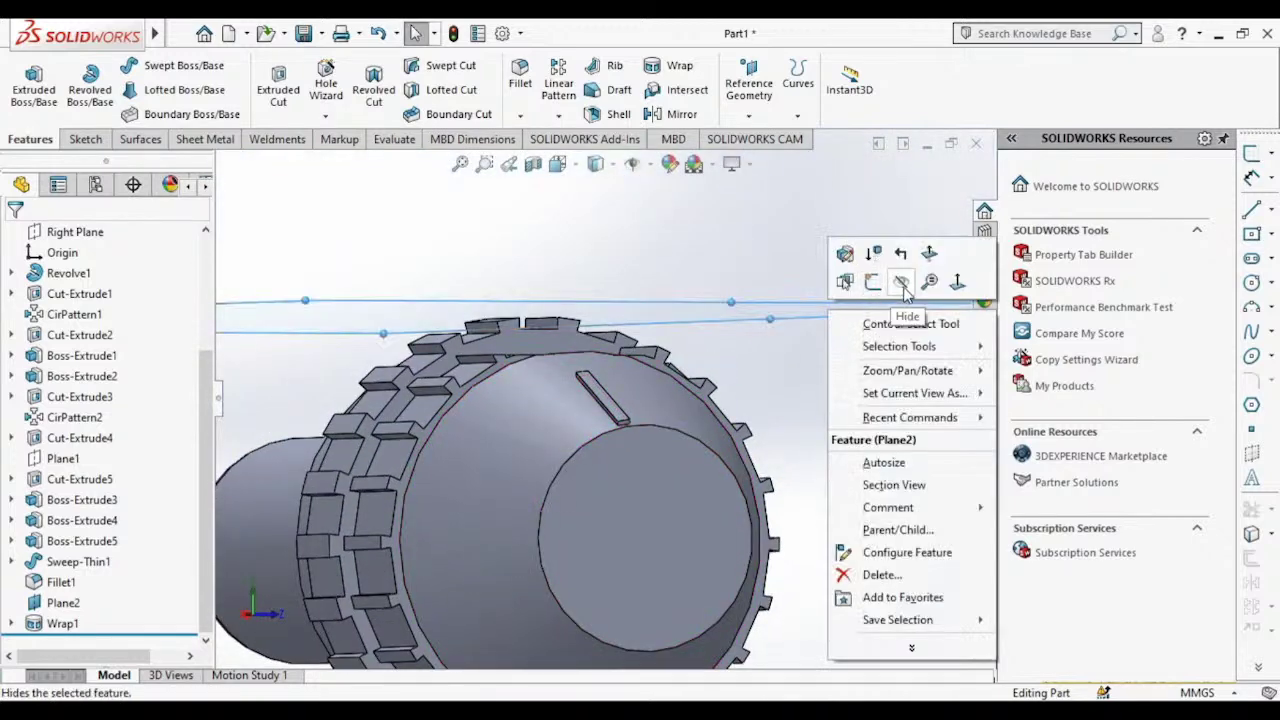
left_click(902, 280)
scroll(610, 420, "up", 5)
scroll(611, 420, "down", 3)
scroll(611, 393, "down", 3)
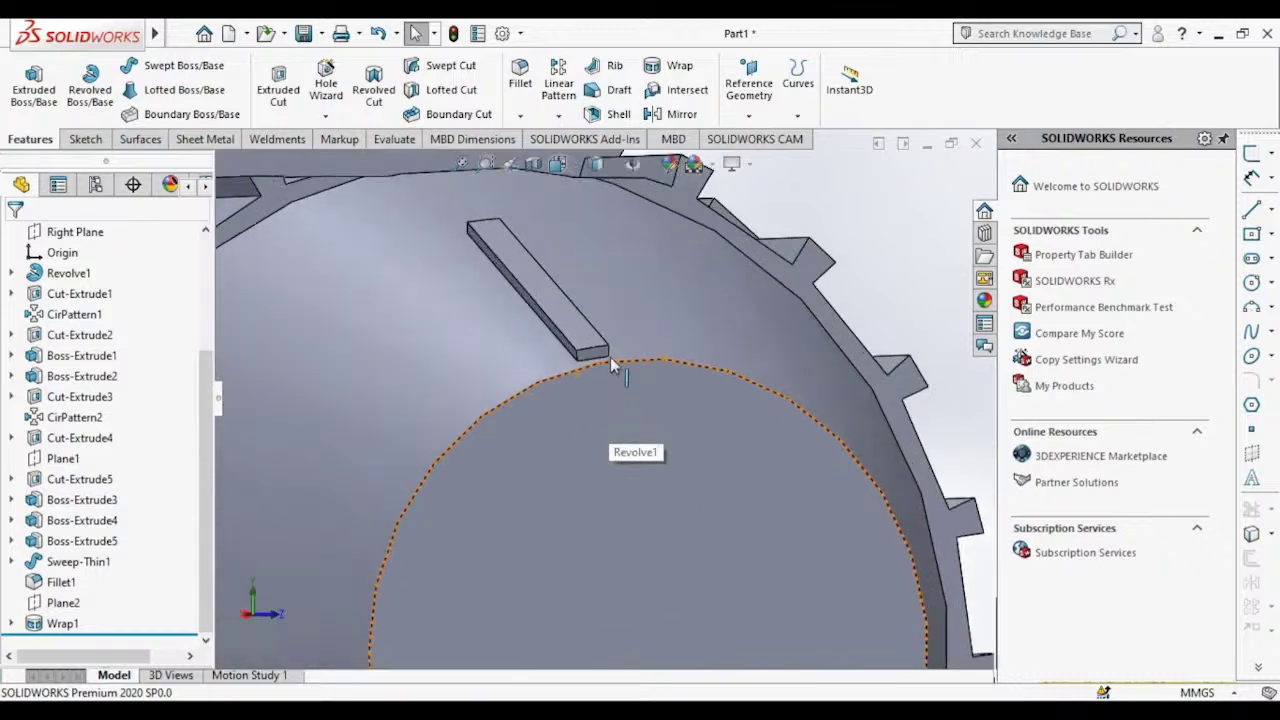
scroll(611, 366, "down", 2)
middle_click_drag(534, 281, 517, 297)
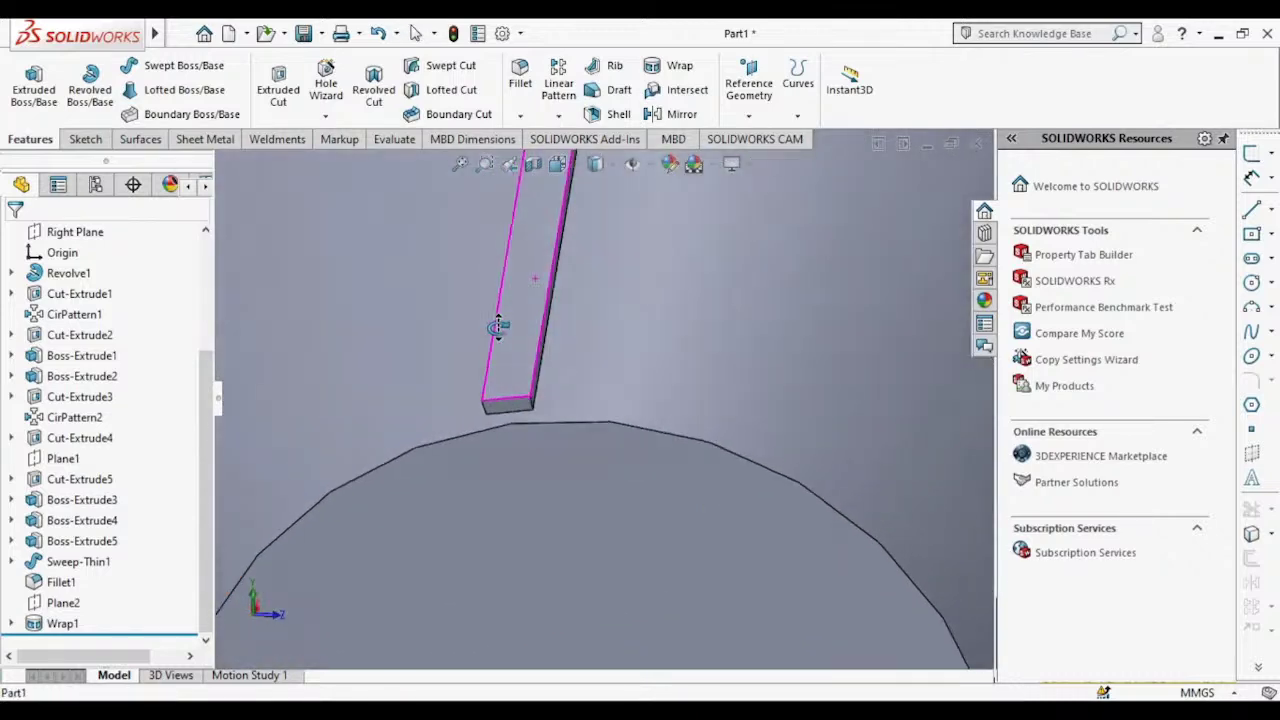
Step: Round the top face of the wrapped rib with a 1 mm fillet
left_click(521, 118)
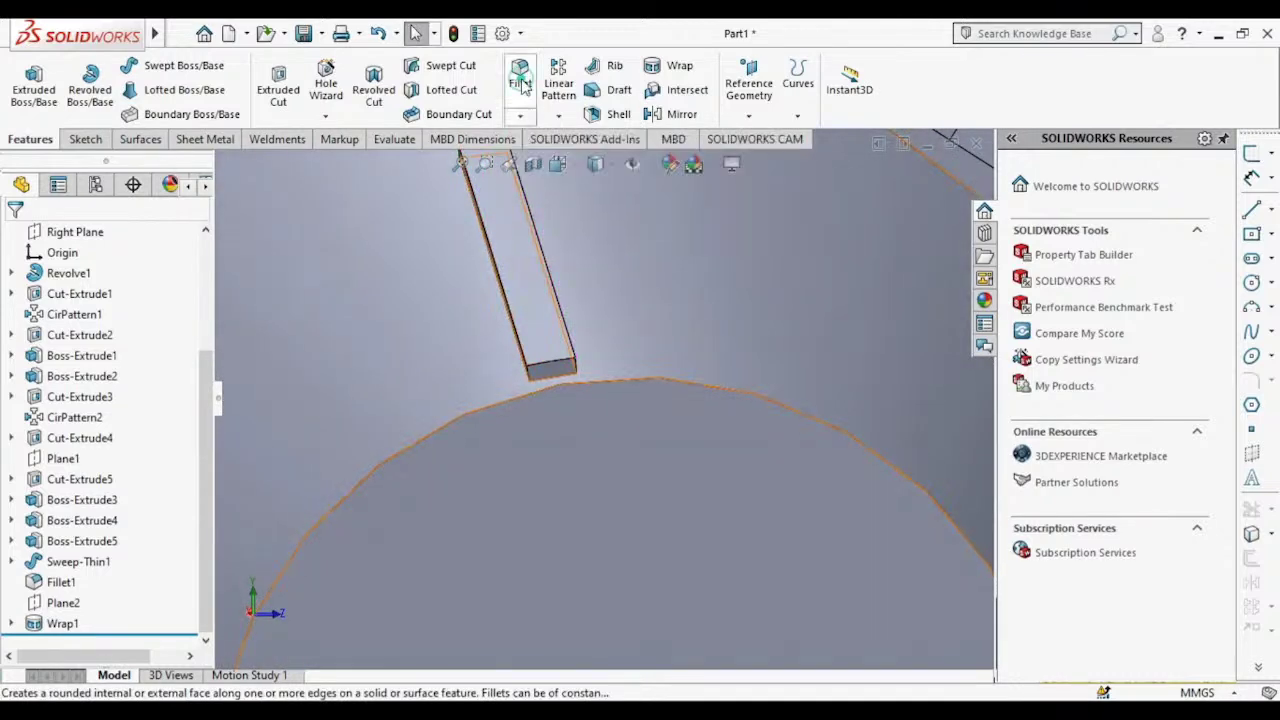
left_click(531, 295)
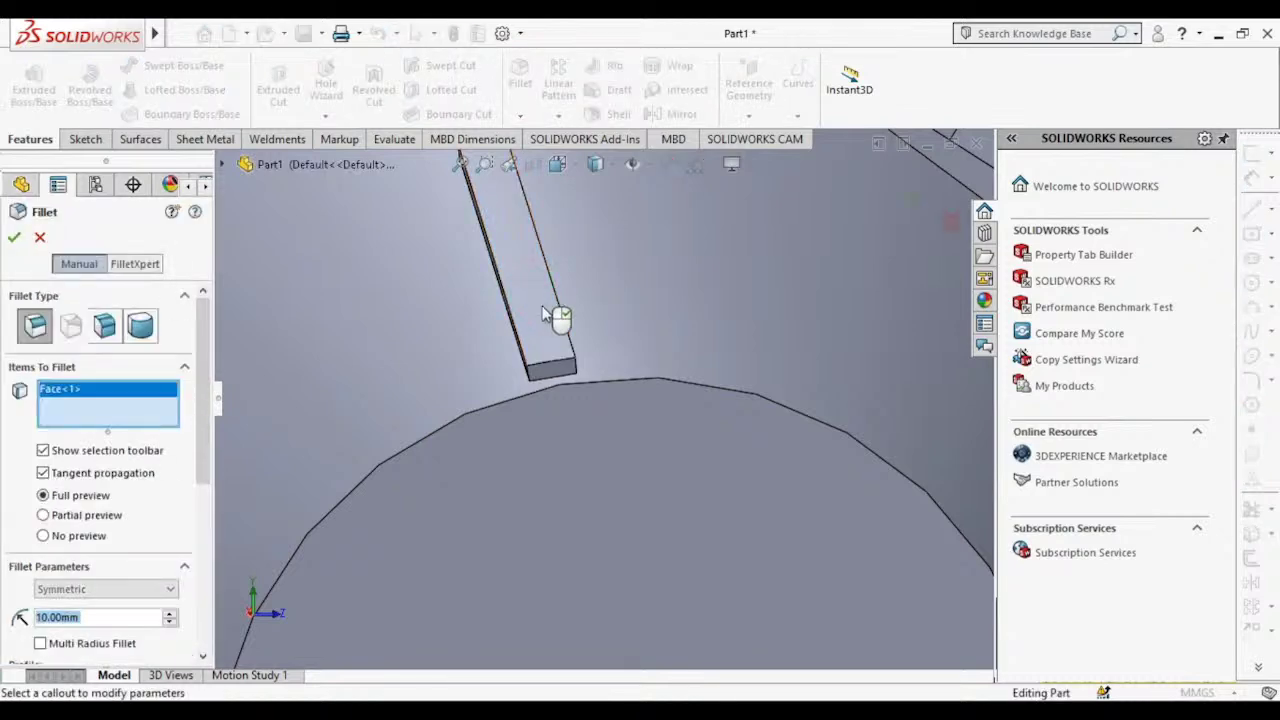
middle_click_drag(543, 357, 571, 297)
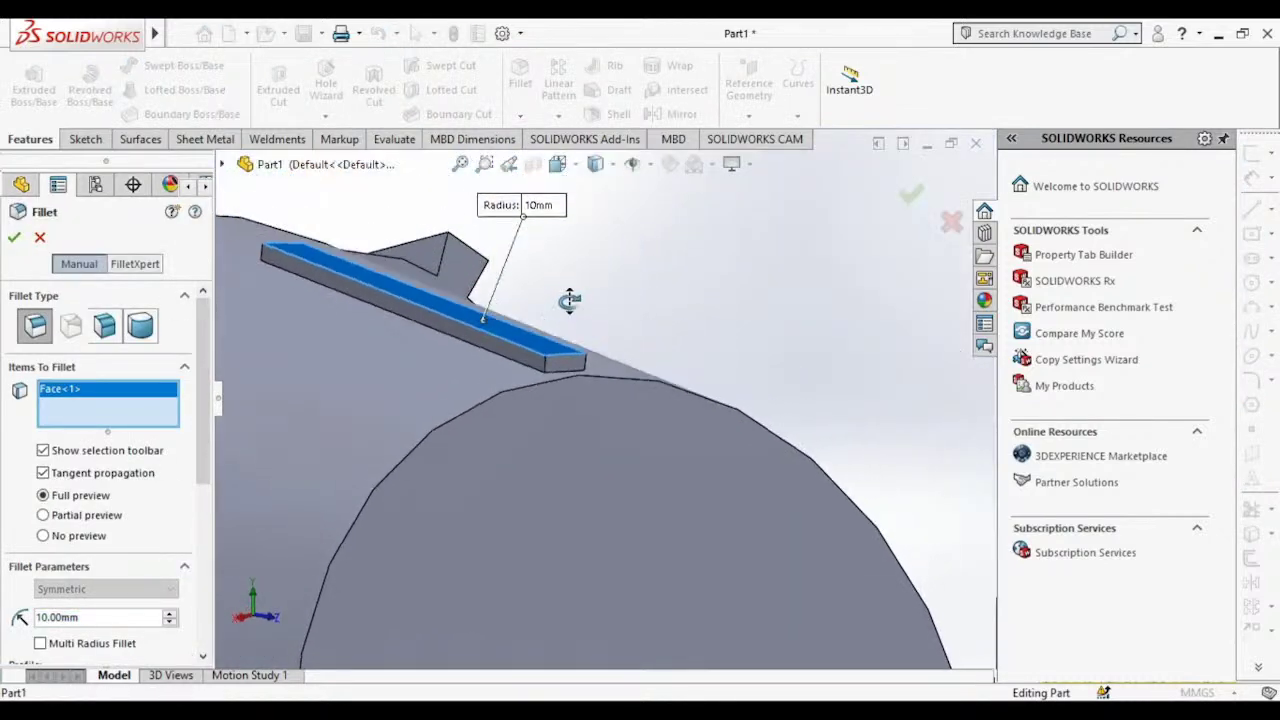
double_click(104, 618)
type("2")
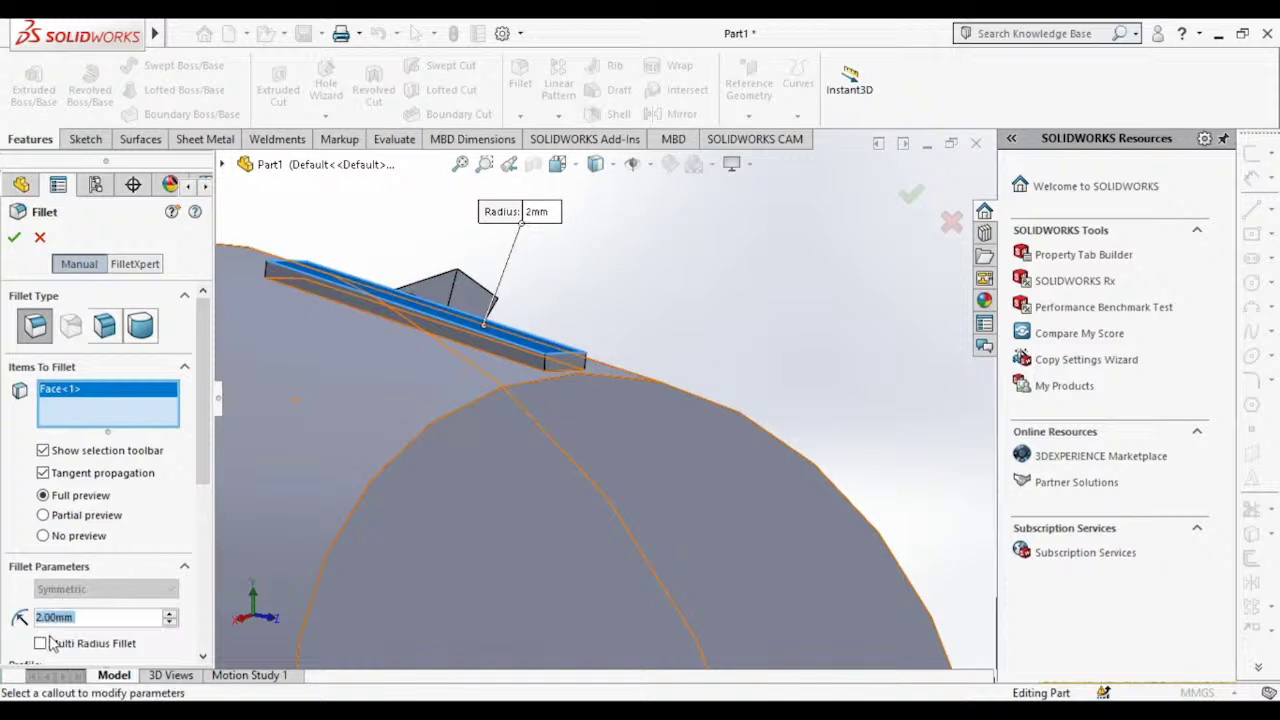
type("1")
key("Return")
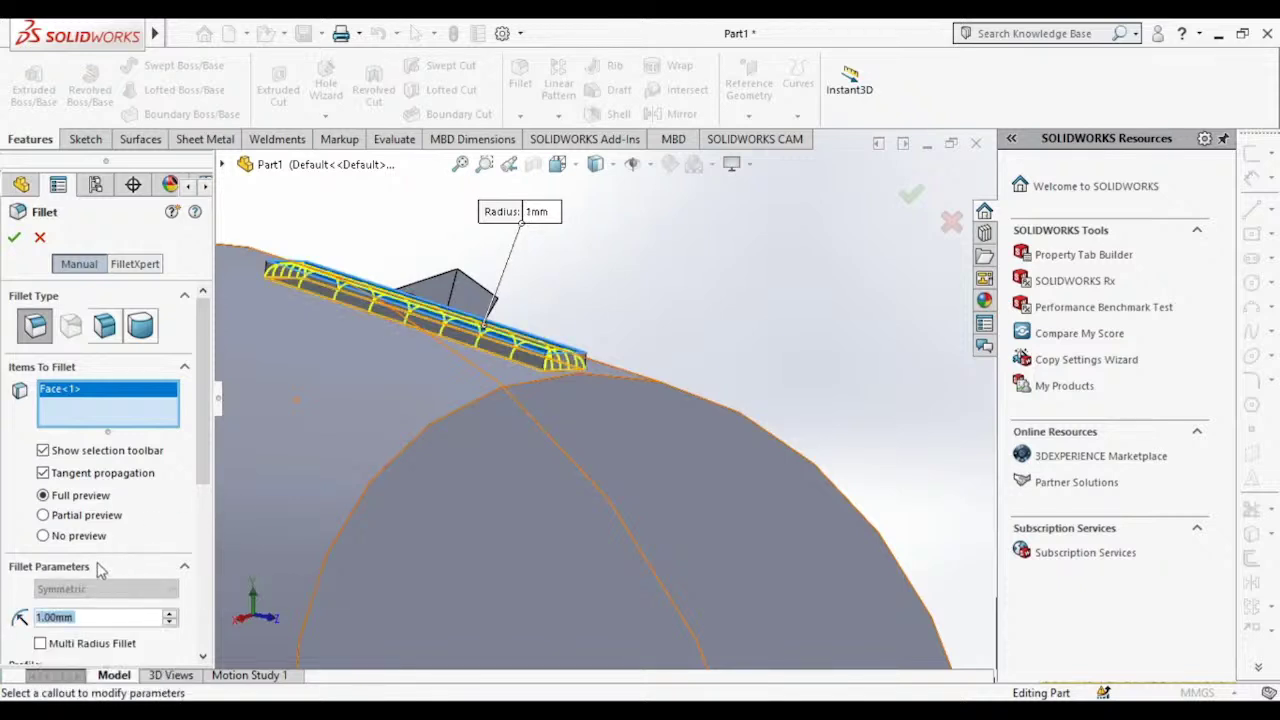
mouse_move(376, 392)
middle_mouse_down()
mouse_move(380, 420)
mouse_move(357, 429)
middle_mouse_up()
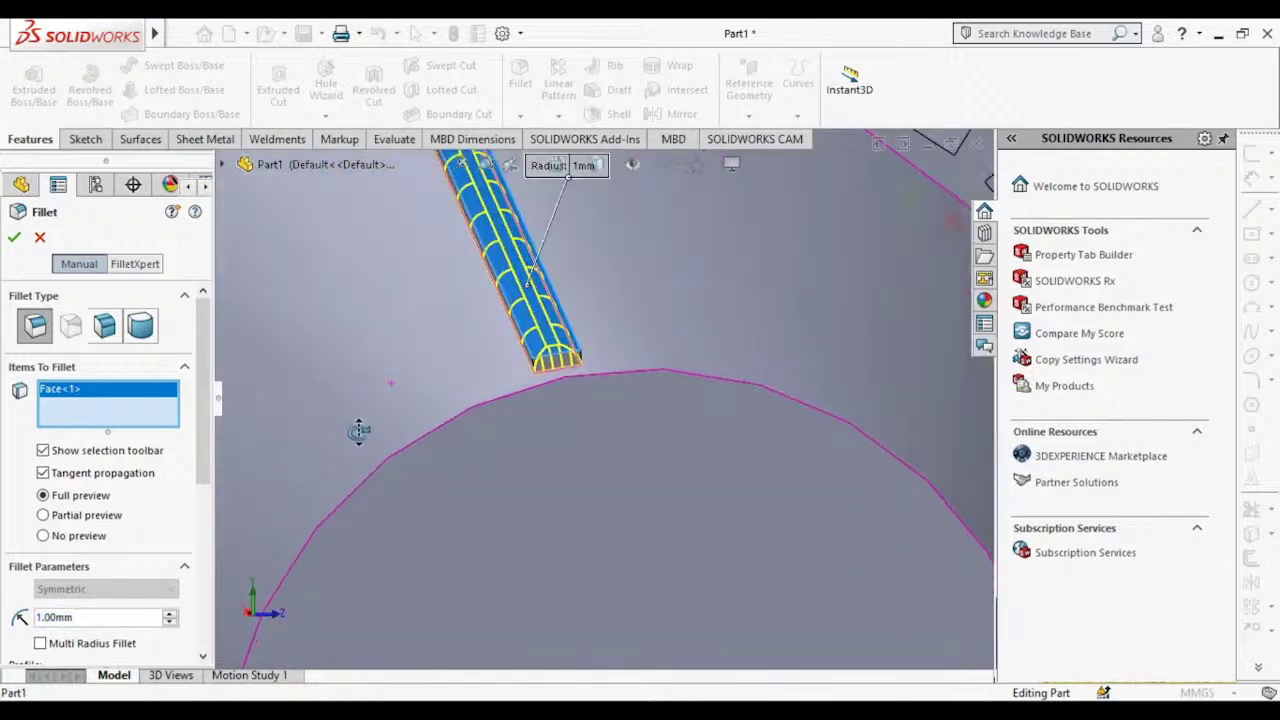
left_click(20, 240)
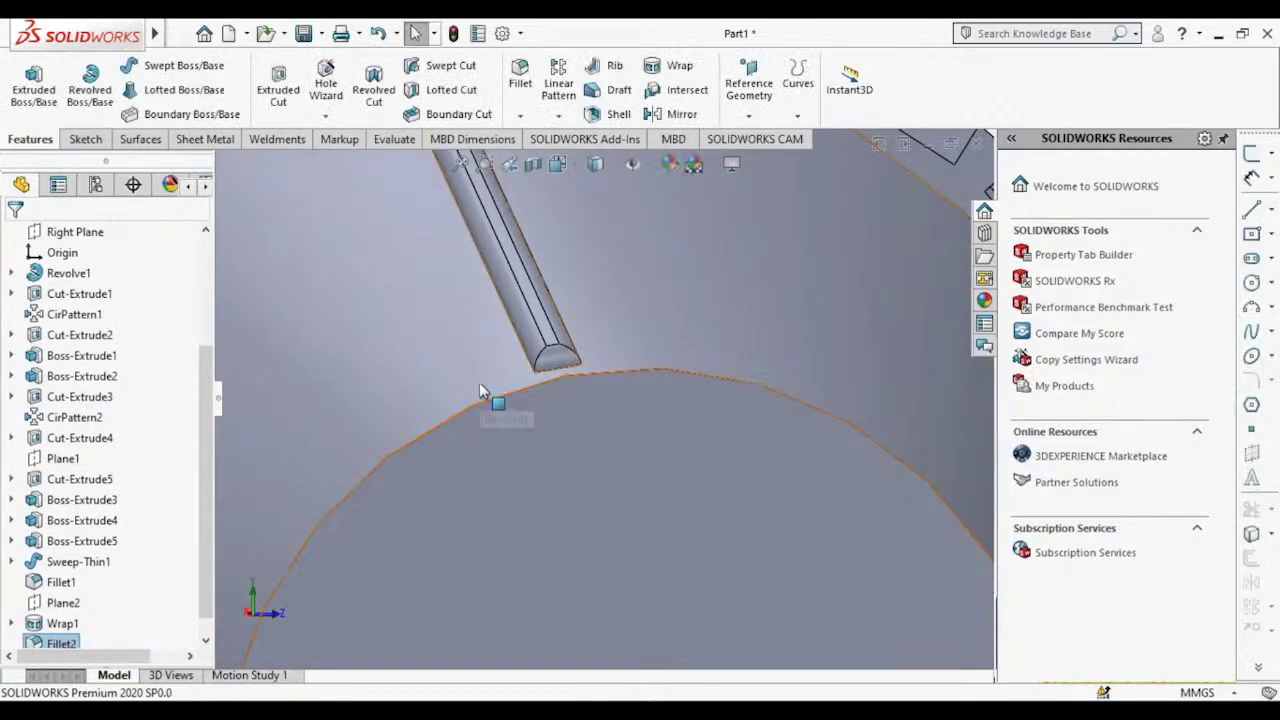
scroll(480, 390, "up", 5)
mouse_move(480, 390)
middle_mouse_down()
mouse_move(543, 420)
mouse_move(529, 420)
mouse_move(503, 337)
mouse_move(663, 420)
mouse_move(640, 426)
mouse_move(623, 409)
mouse_move(629, 428)
mouse_move(646, 423)
middle_mouse_up()
Step: Circular-pattern Wrap1 and Fillet2 around the cylinder's end face: 36 instances over 360°
scroll(70, 620, "down", 1)
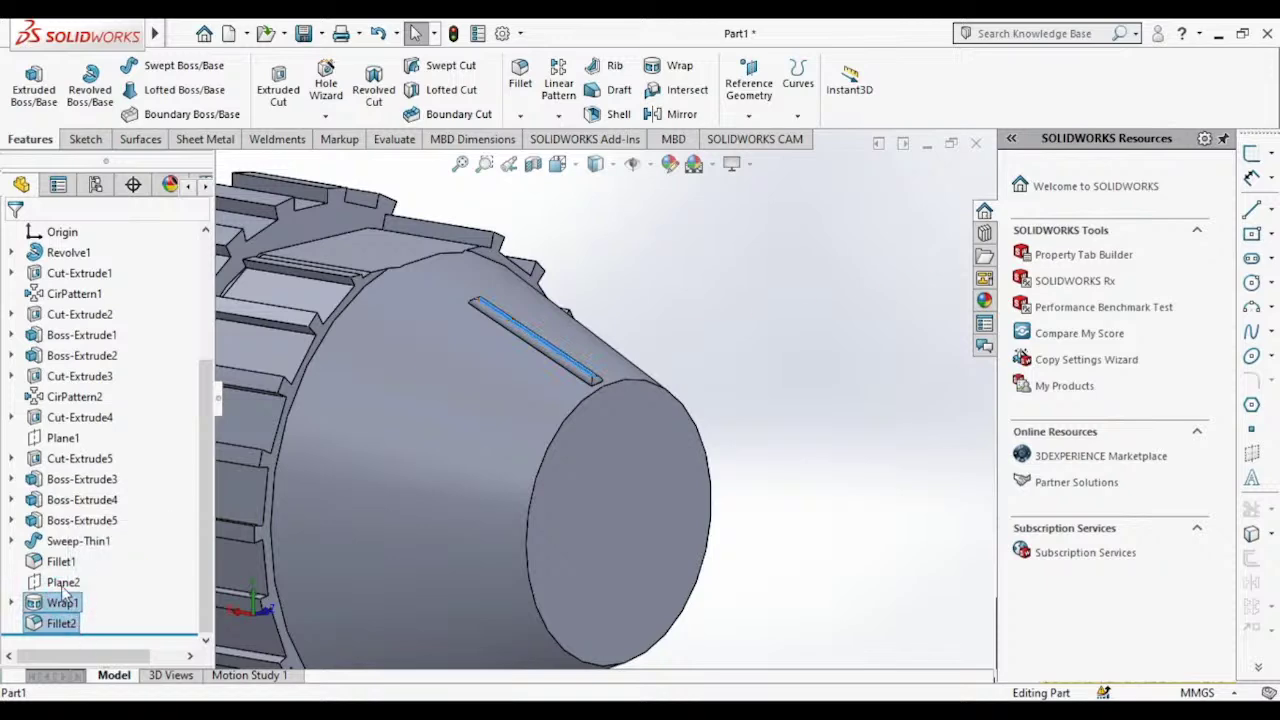
left_click(559, 117)
left_click(592, 162)
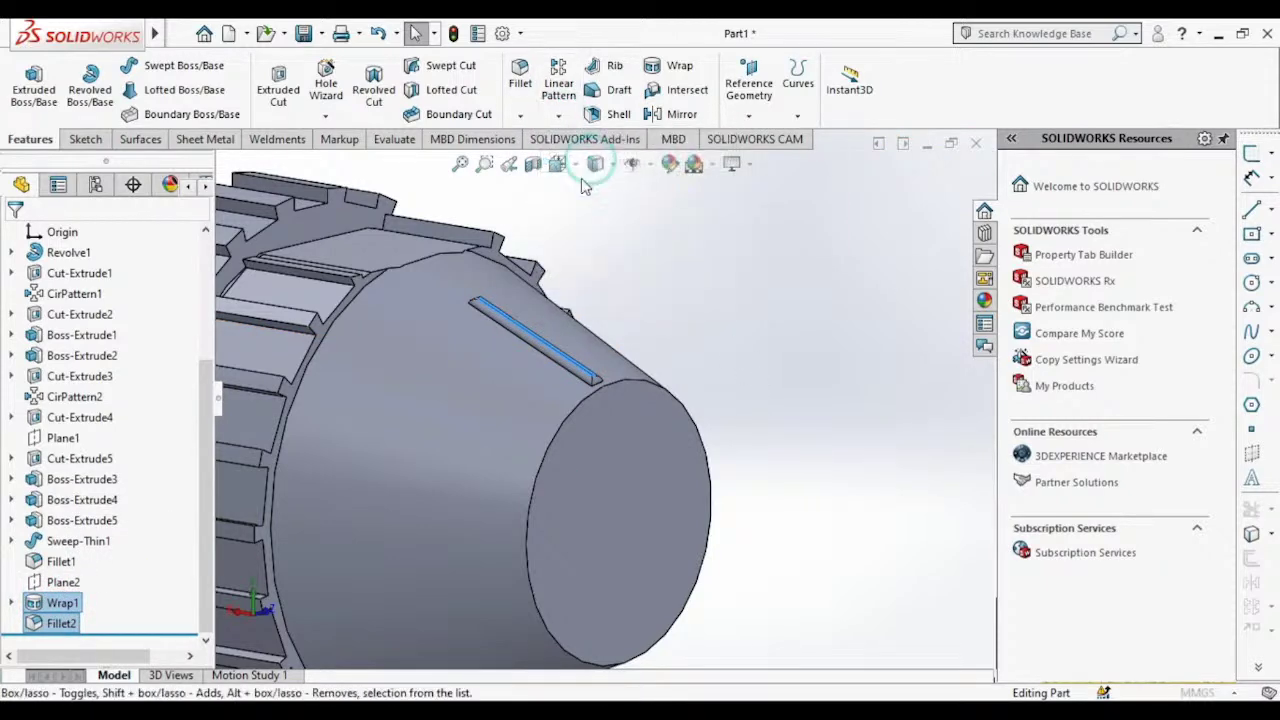
left_click(603, 425)
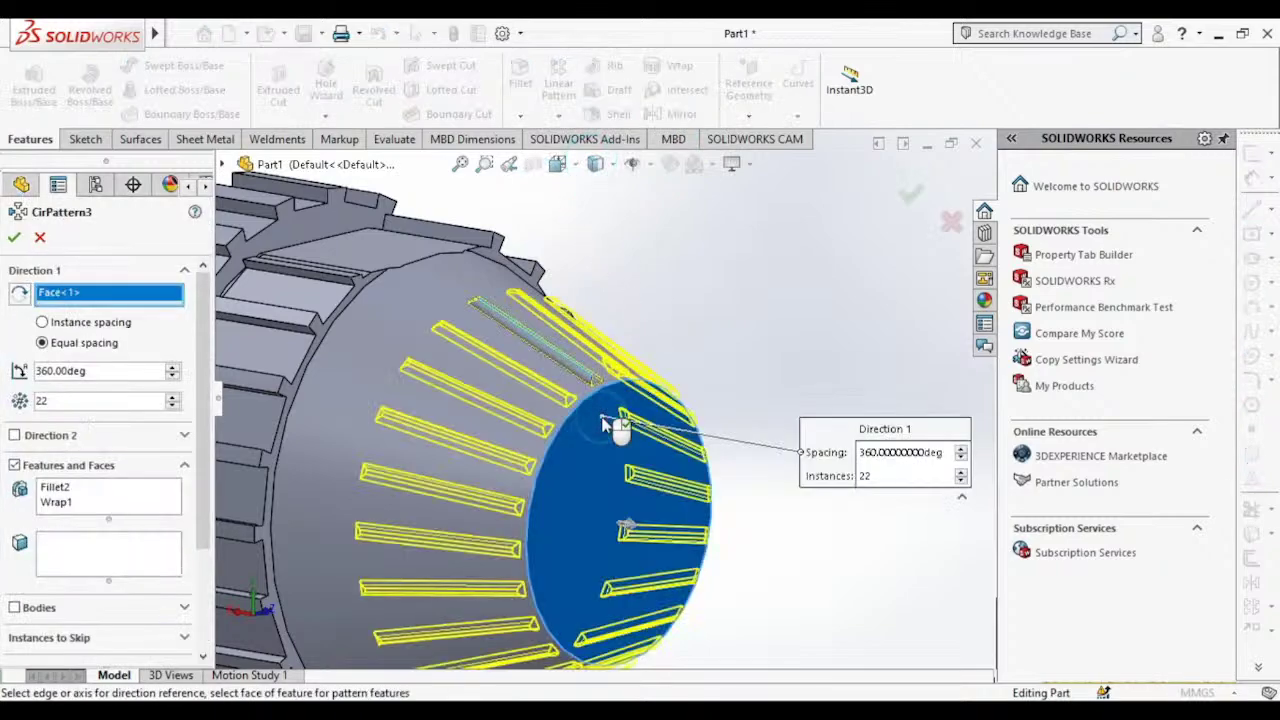
middle_click_drag(653, 313, 120, 465)
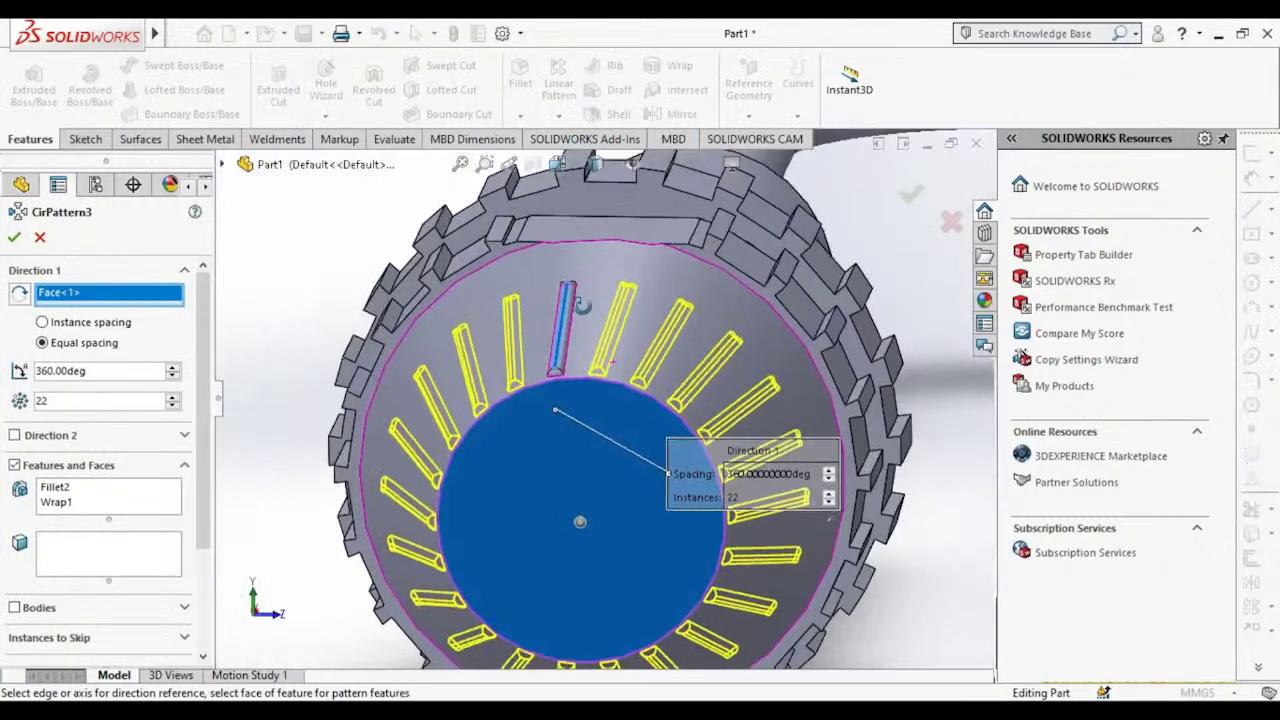
left_click(173, 401)
left_click(173, 401)
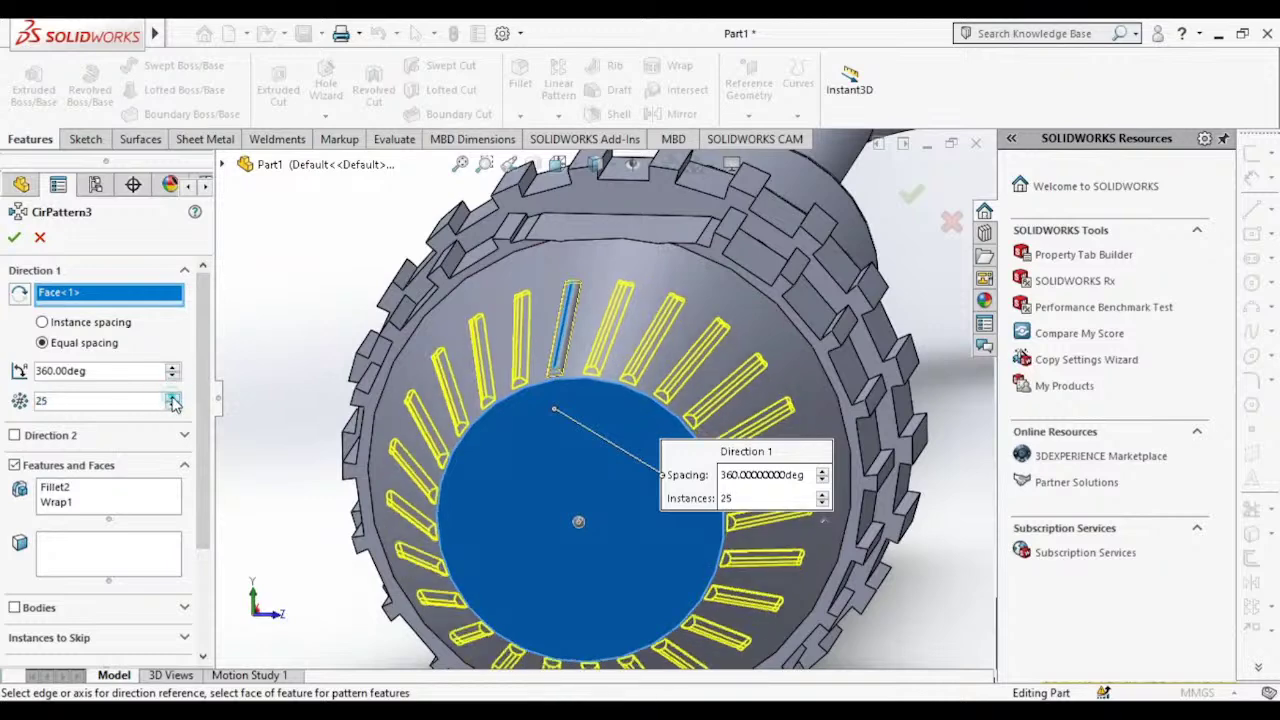
left_click(173, 401)
left_click(173, 401)
left_click(173, 401)
left_click(173, 401)
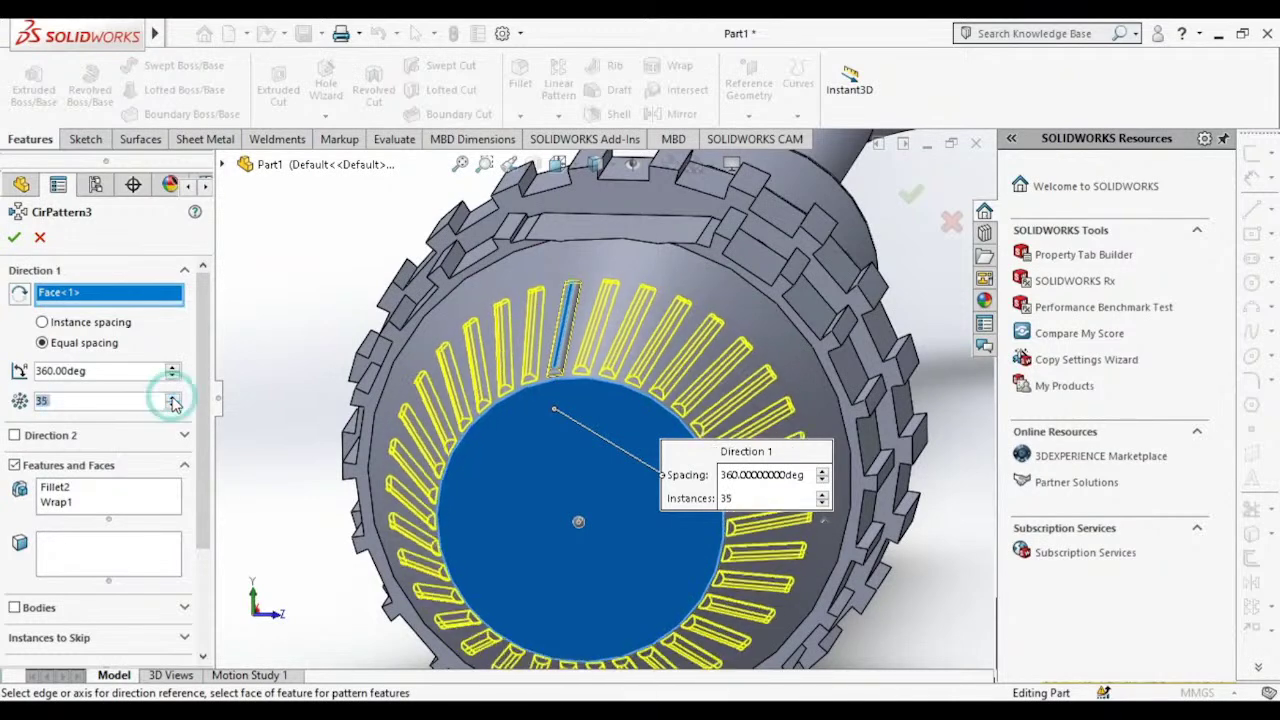
left_click(173, 401)
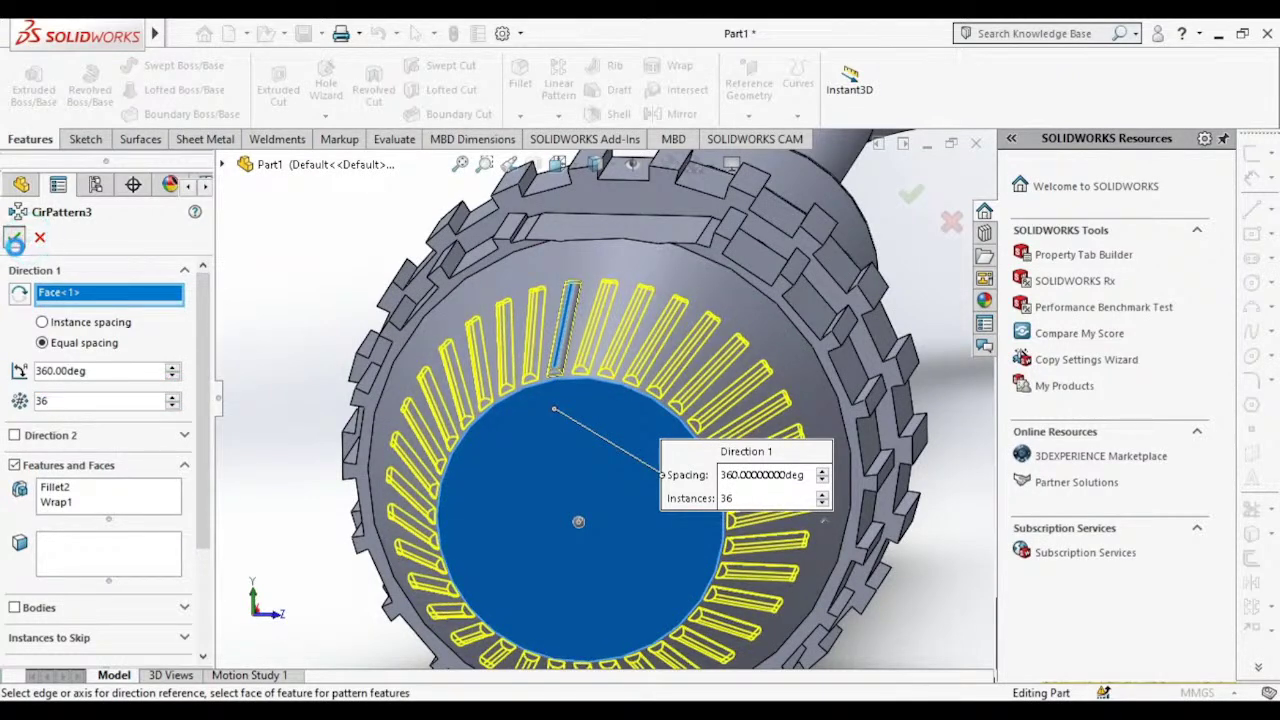
key("Return")
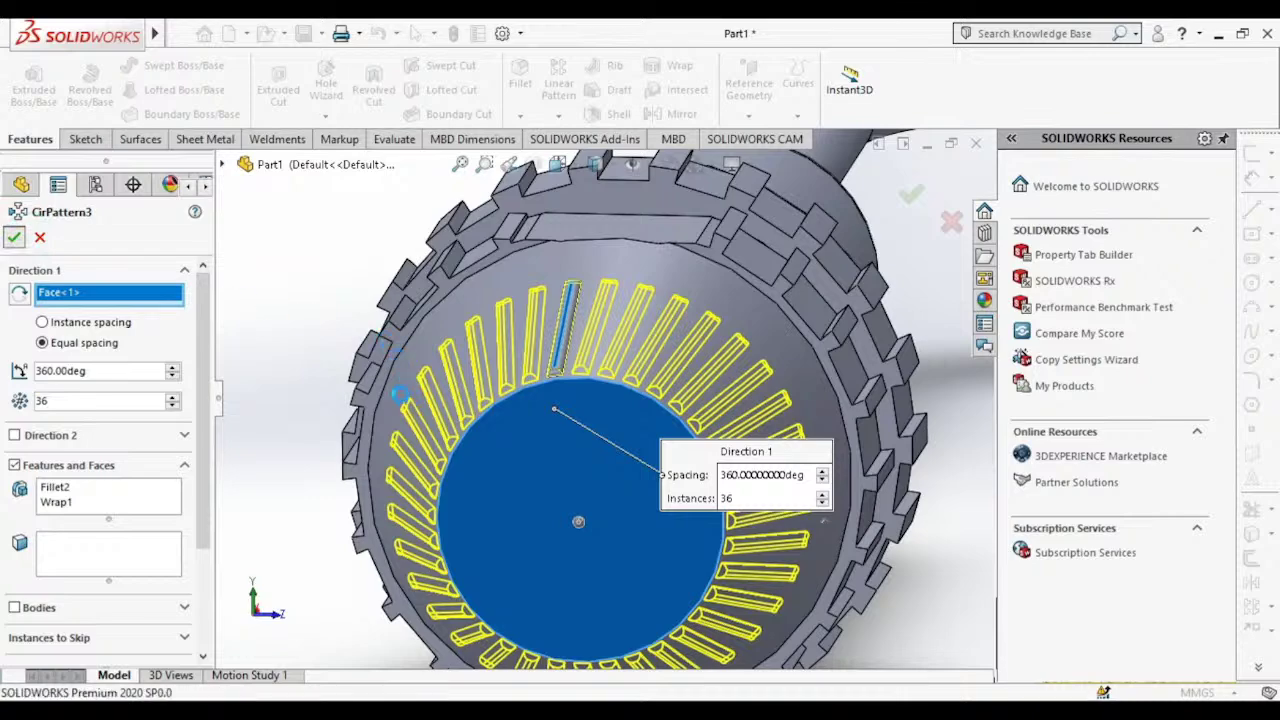
Step: Orbit and zoom the probe into a straight side view of the ribbed collars and slotted nose
middle_click_drag(368, 376, 531, 487)
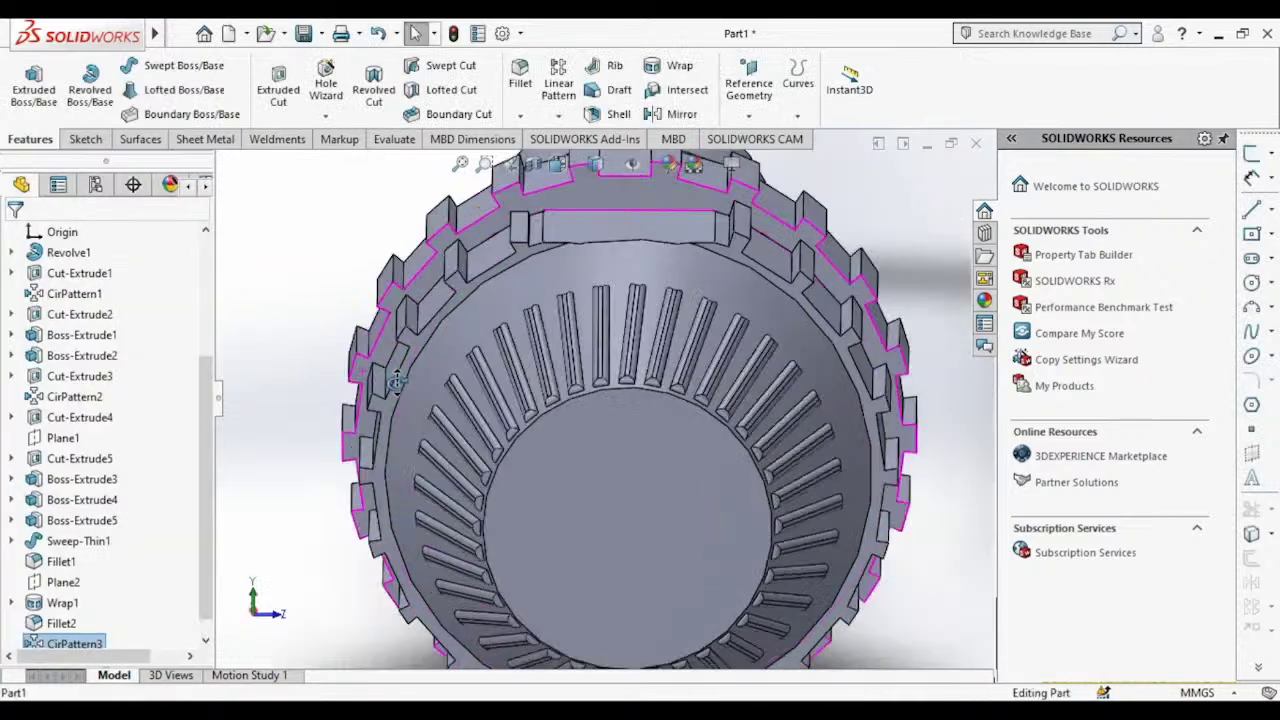
key("f")
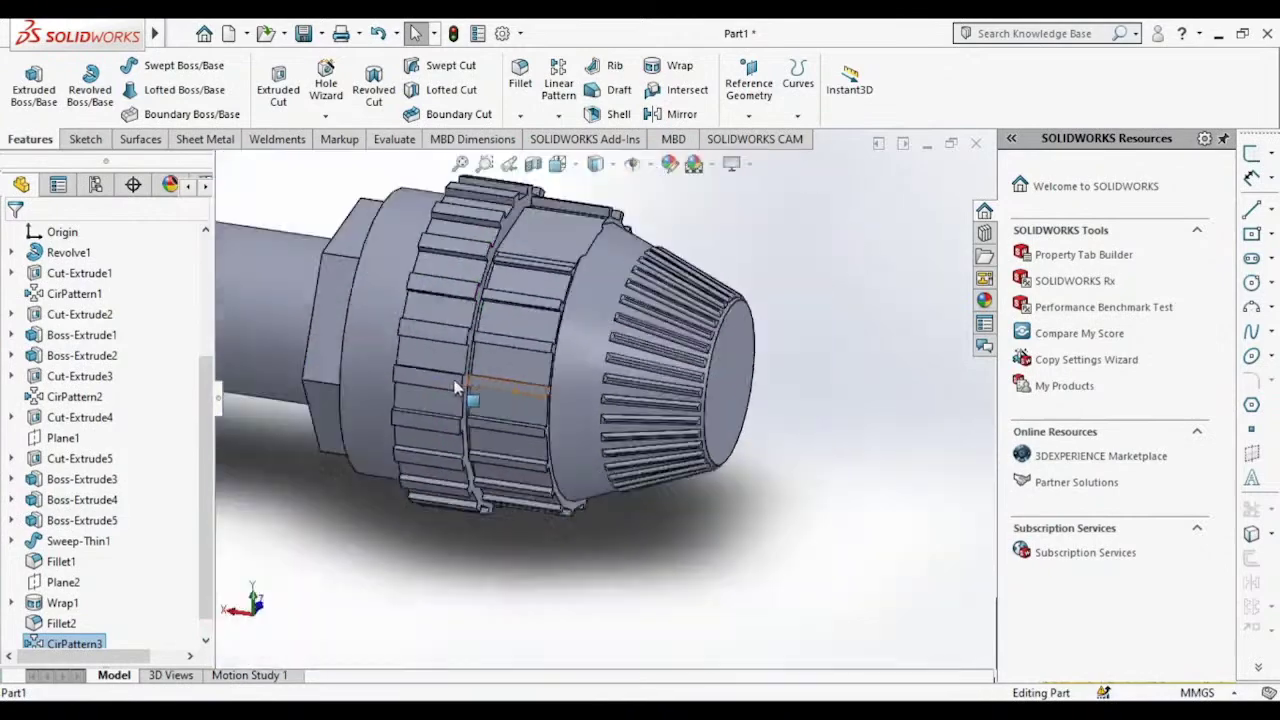
key("ctrl+2")
scroll(674, 373, "down", 2)
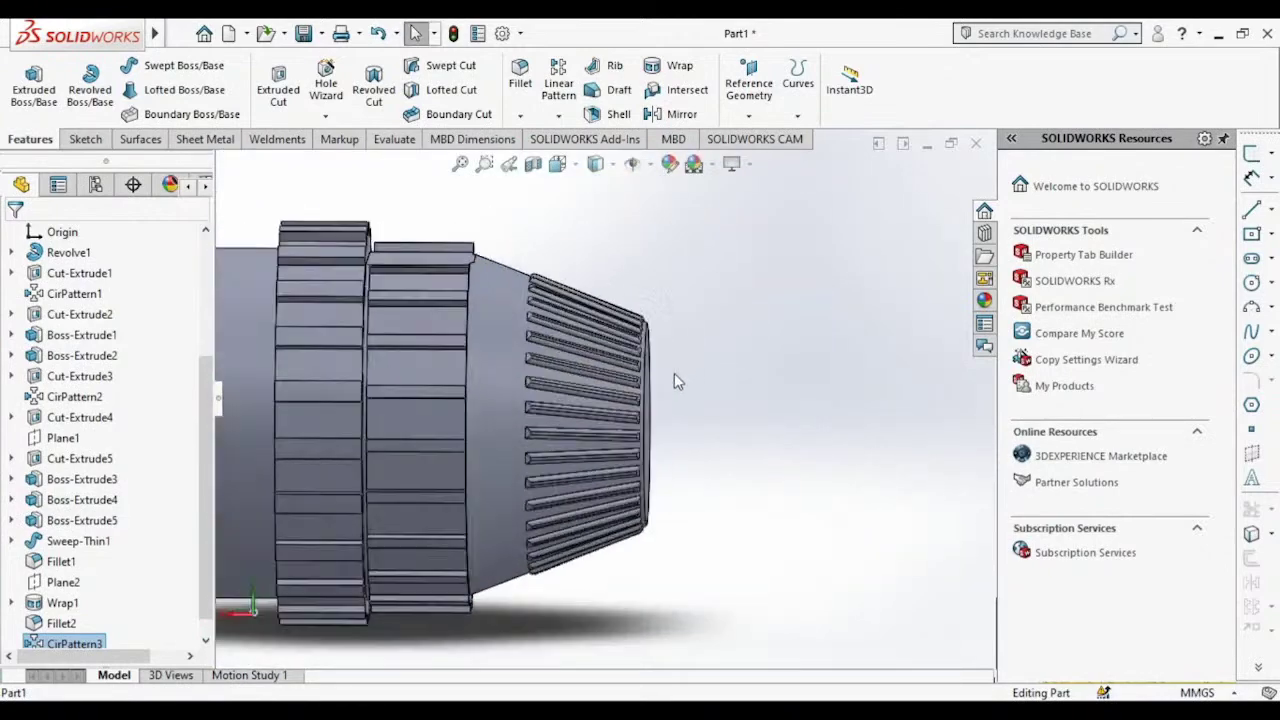
scroll(650, 390, "down", 3)
scroll(626, 400, "down", 2)
scroll(651, 410, "up", 2)
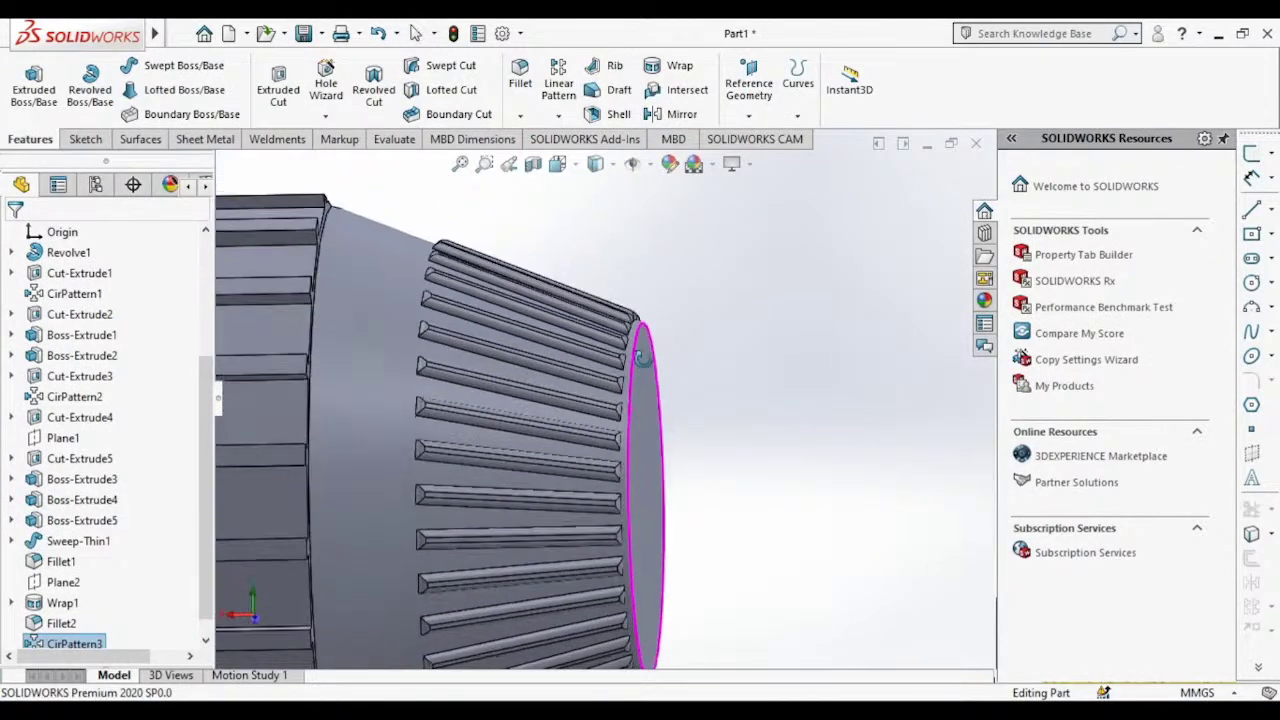
scroll(540, 420, "up", 2)
scroll(450, 412, "down", 1)
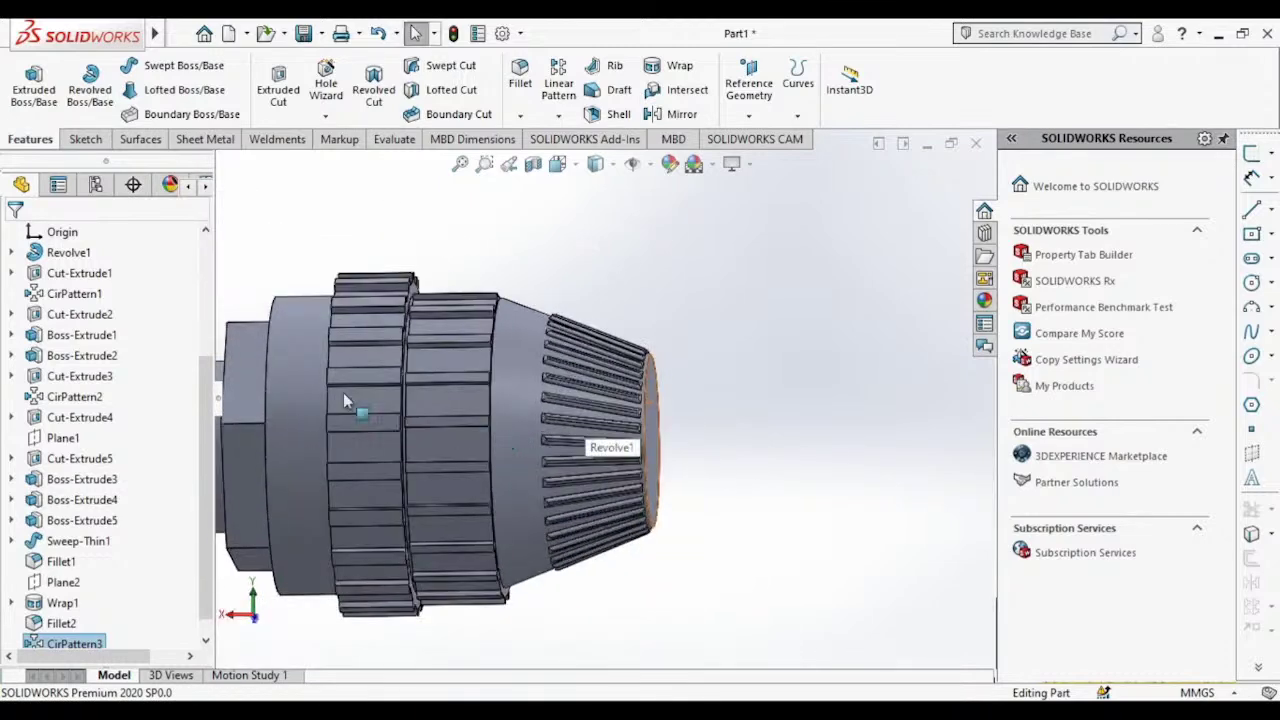
scroll(86, 500, "up", 3)
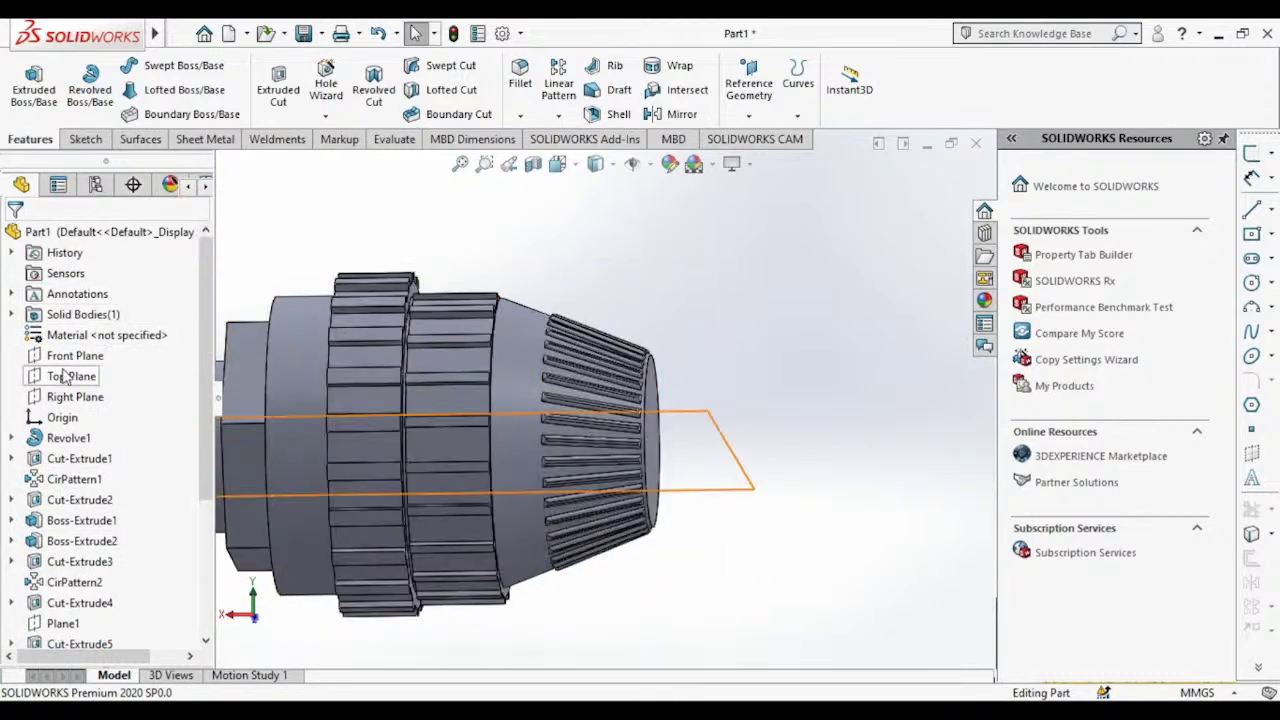
Step: Start a sketch on the Top Plane and view it normal to the screen
left_click(65, 376)
left_click(78, 338)
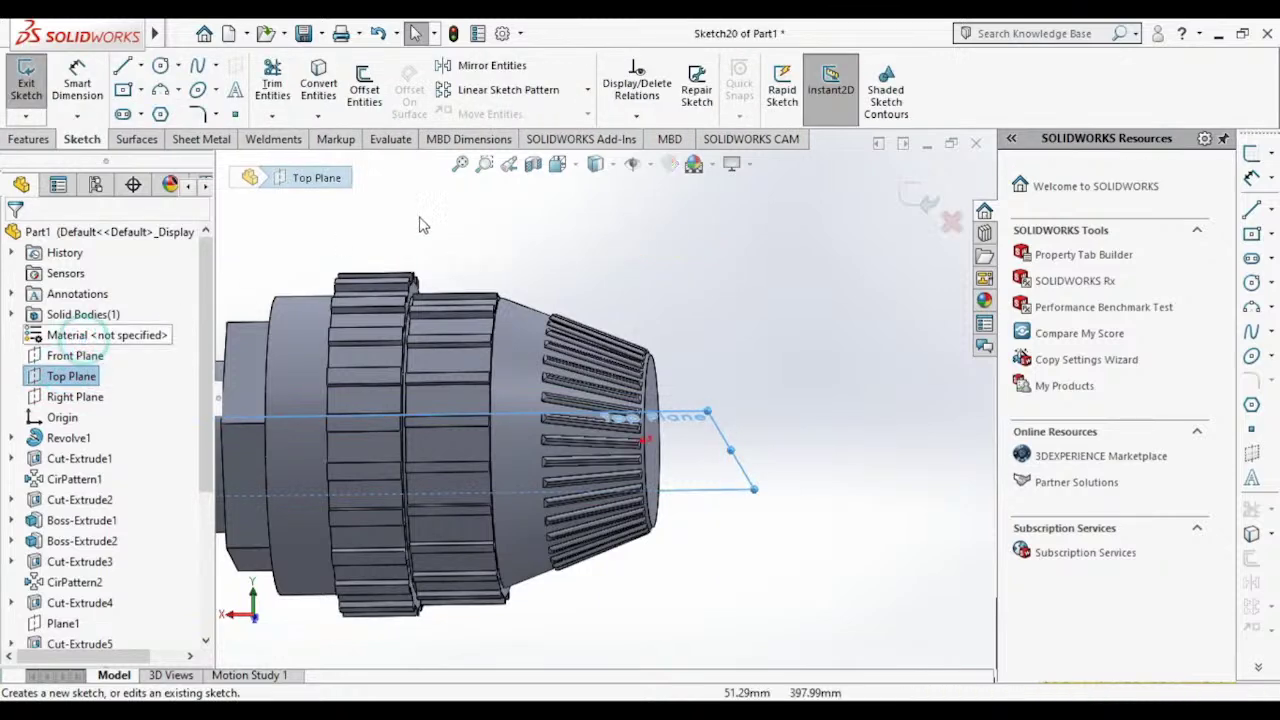
left_click(572, 172)
left_click(611, 243)
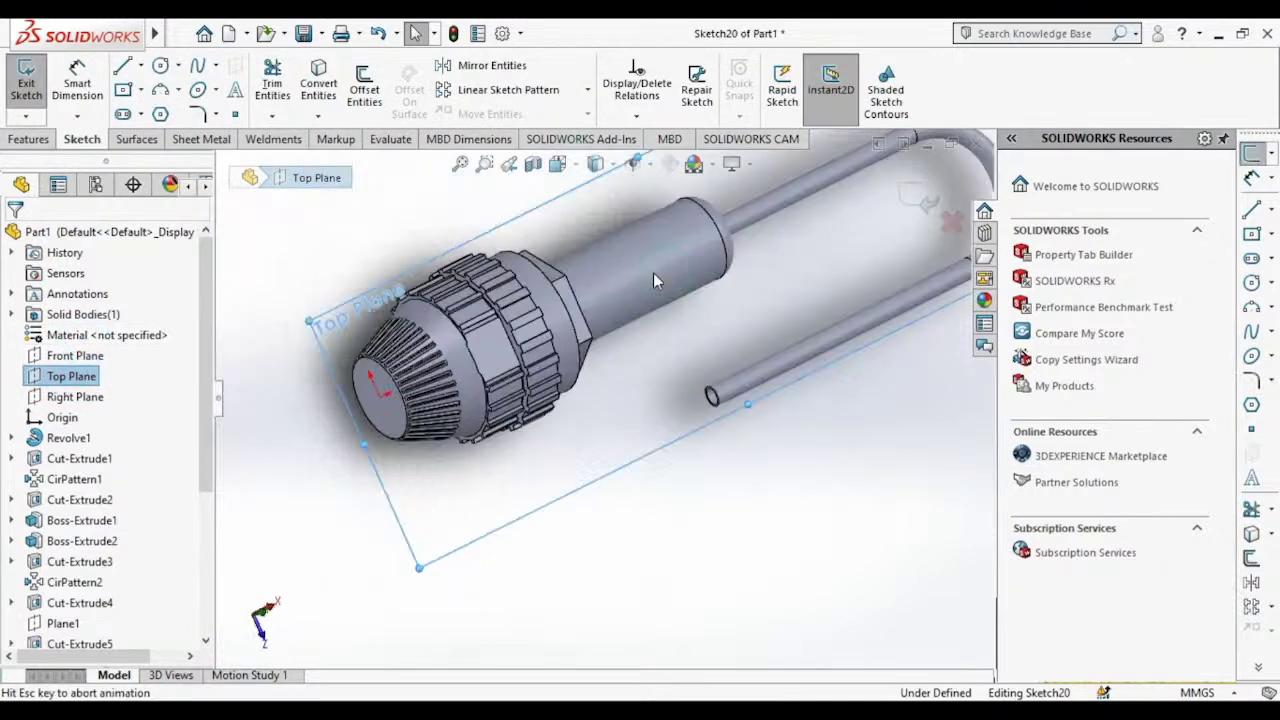
scroll(402, 355, "down", 2)
scroll(416, 346, "down", 2)
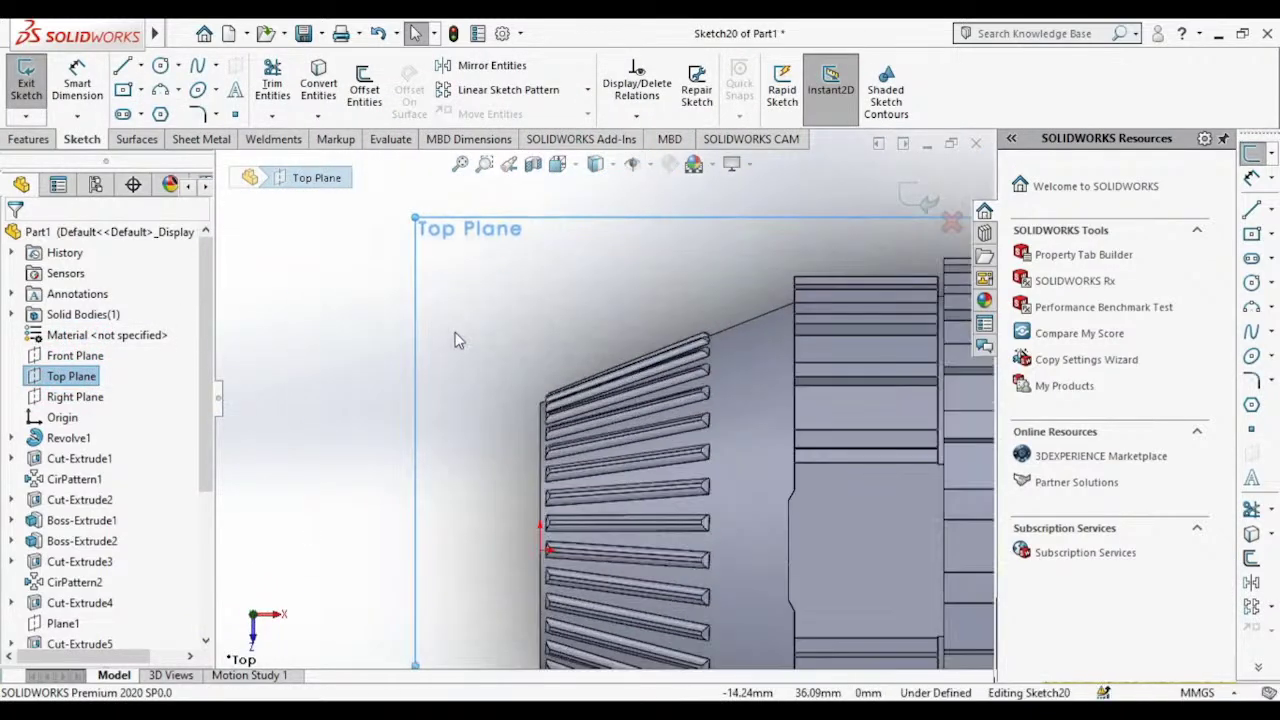
scroll(455, 332, "down", 2)
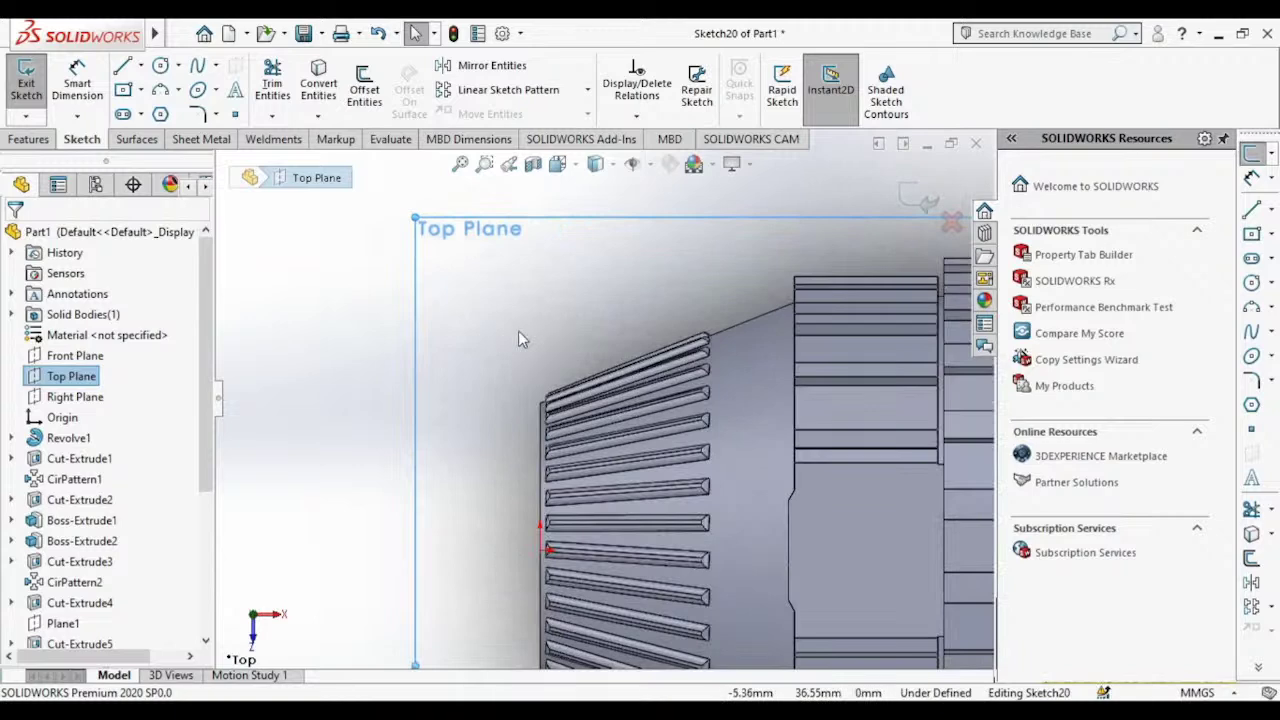
Step: Draw a closed three-line triangle at the tip edge of the ribbed nose
left_click(124, 66)
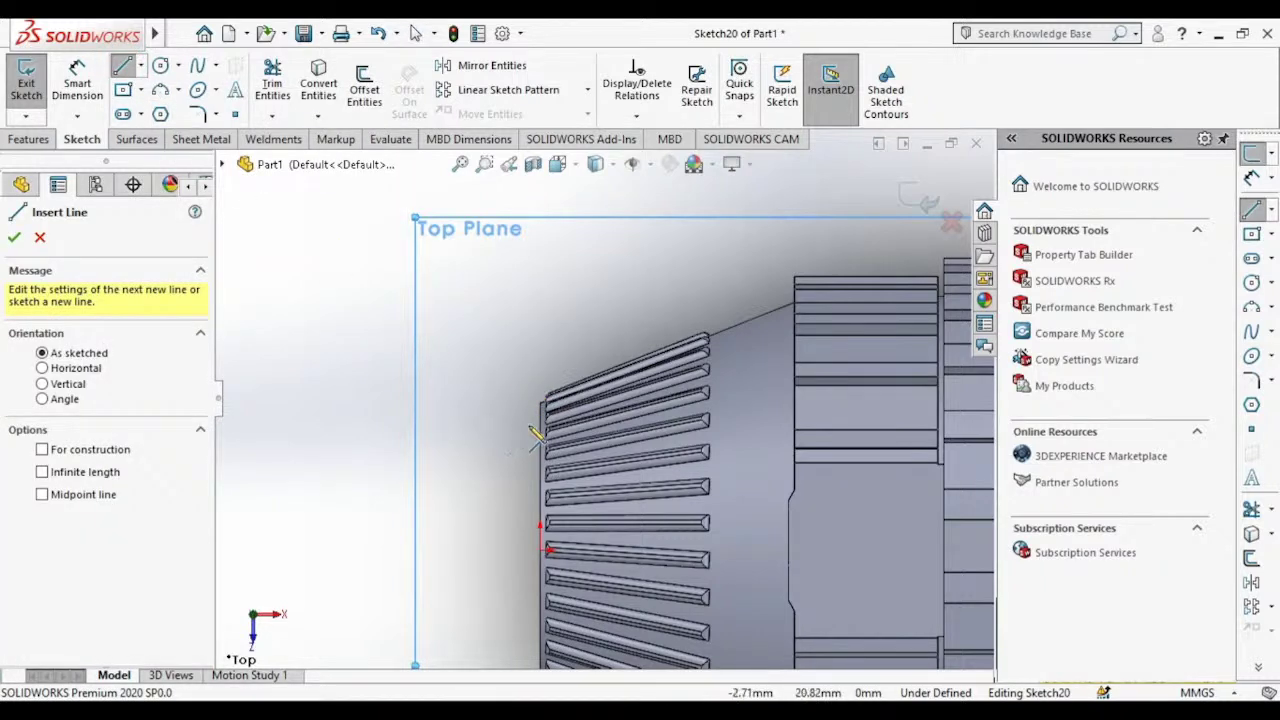
left_click(521, 425)
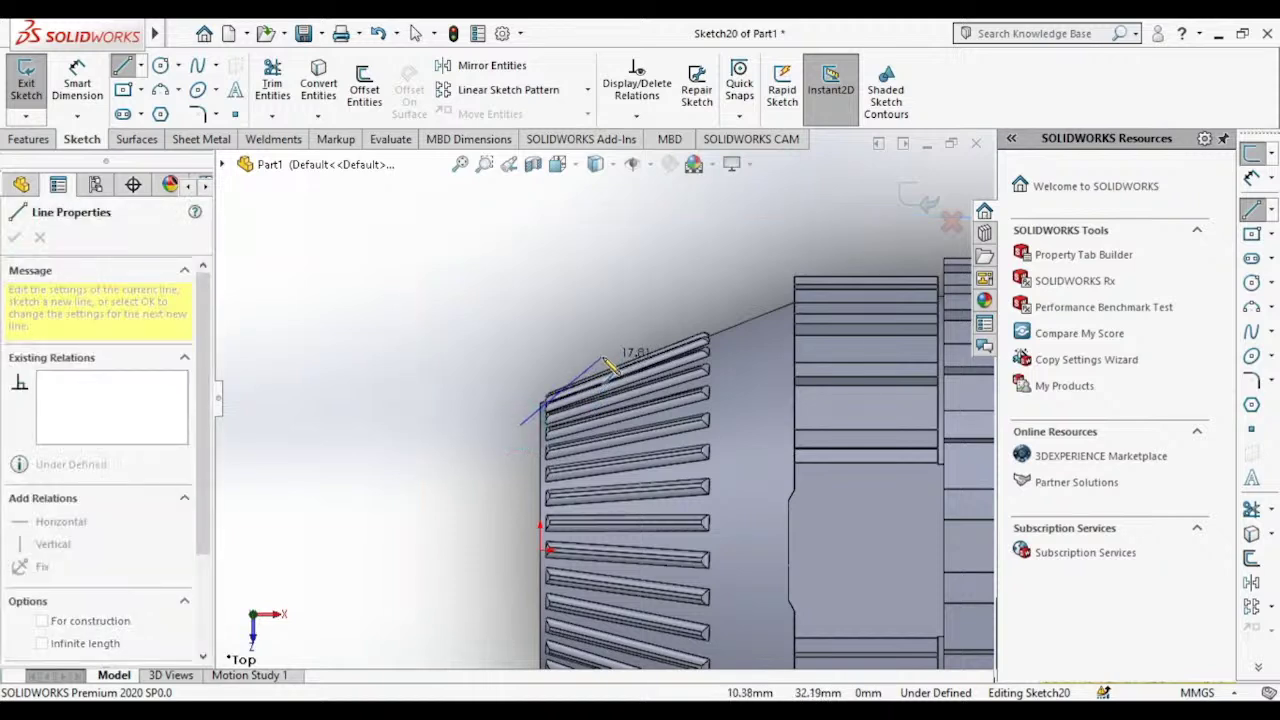
left_click(602, 356)
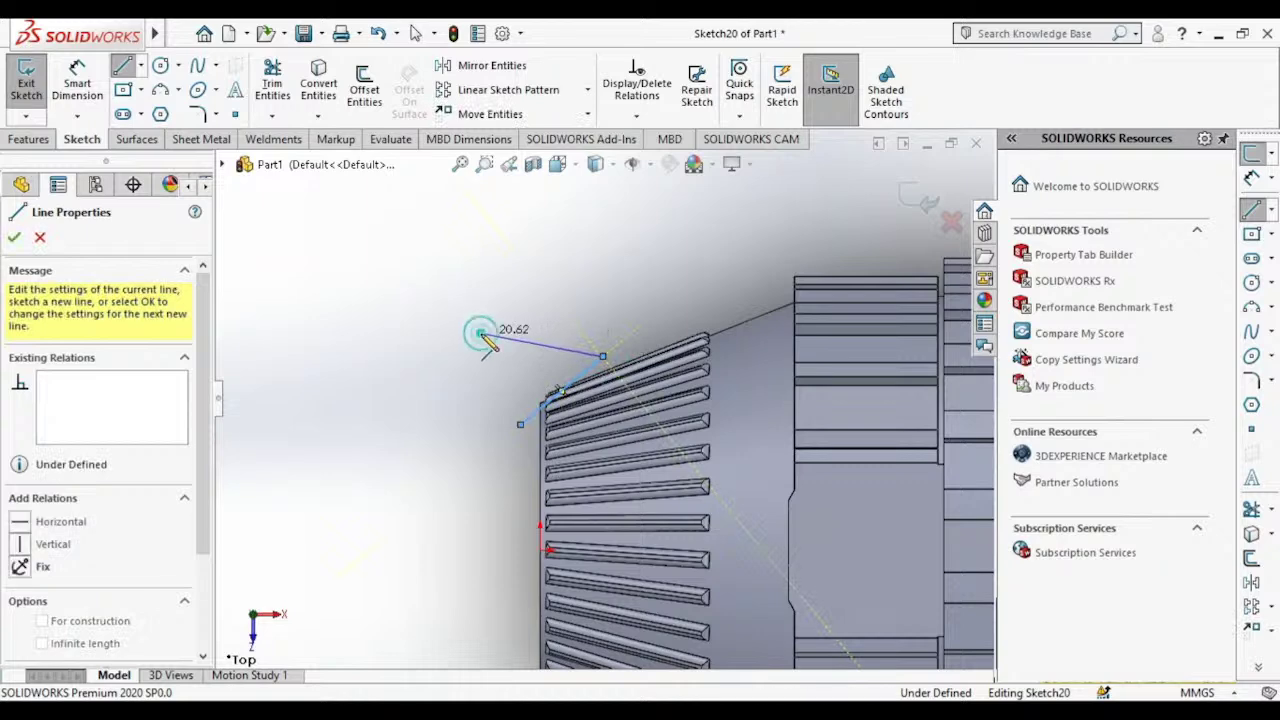
left_click(481, 333)
left_click(520, 424)
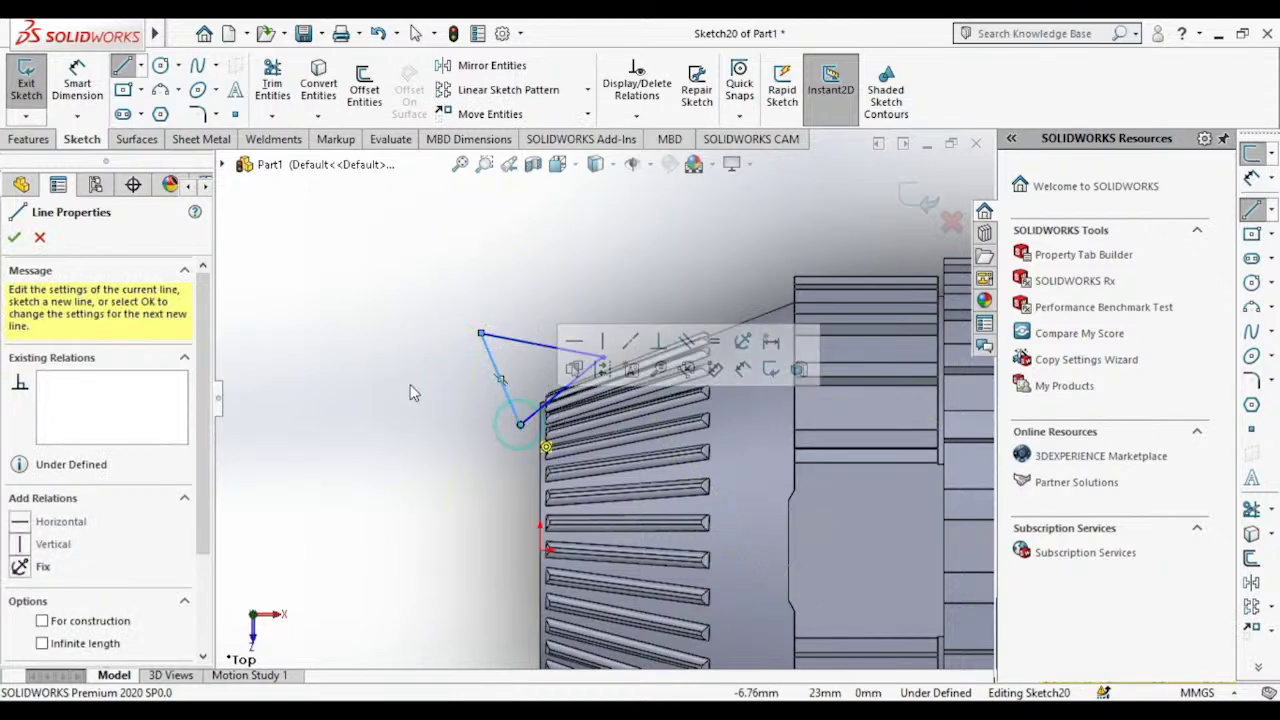
left_click(15, 238)
scroll(443, 430, "up", 3)
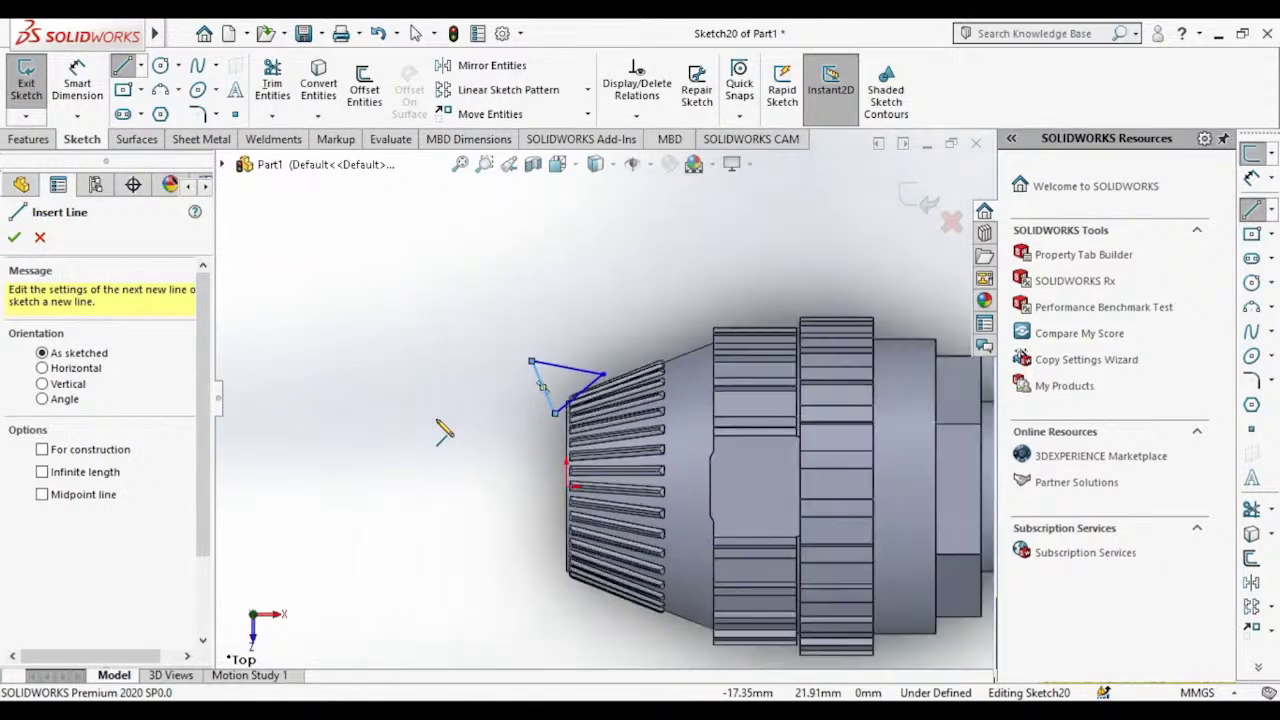
scroll(457, 449, "down", 3)
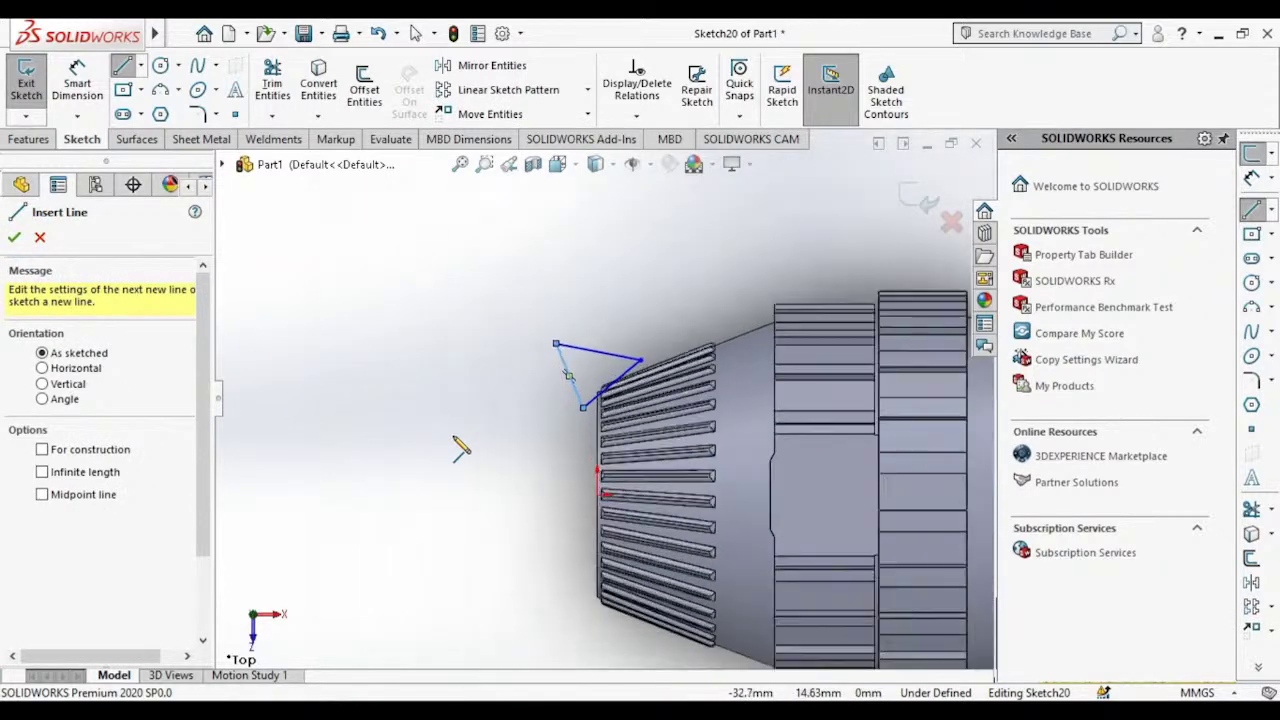
left_click(15, 240)
Step: Try a revolved cut on the triangle sketch, clear its Line3 axis and origin vertex, then cancel it
left_click(28, 139)
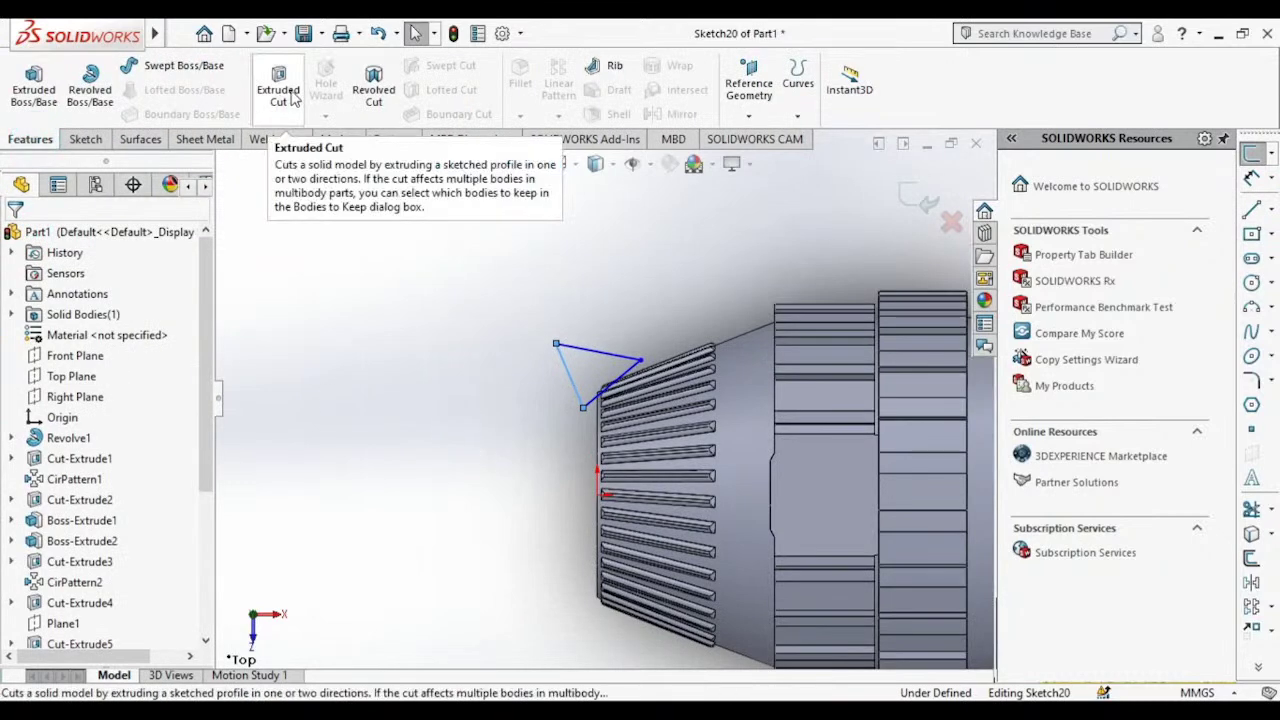
left_click(373, 85)
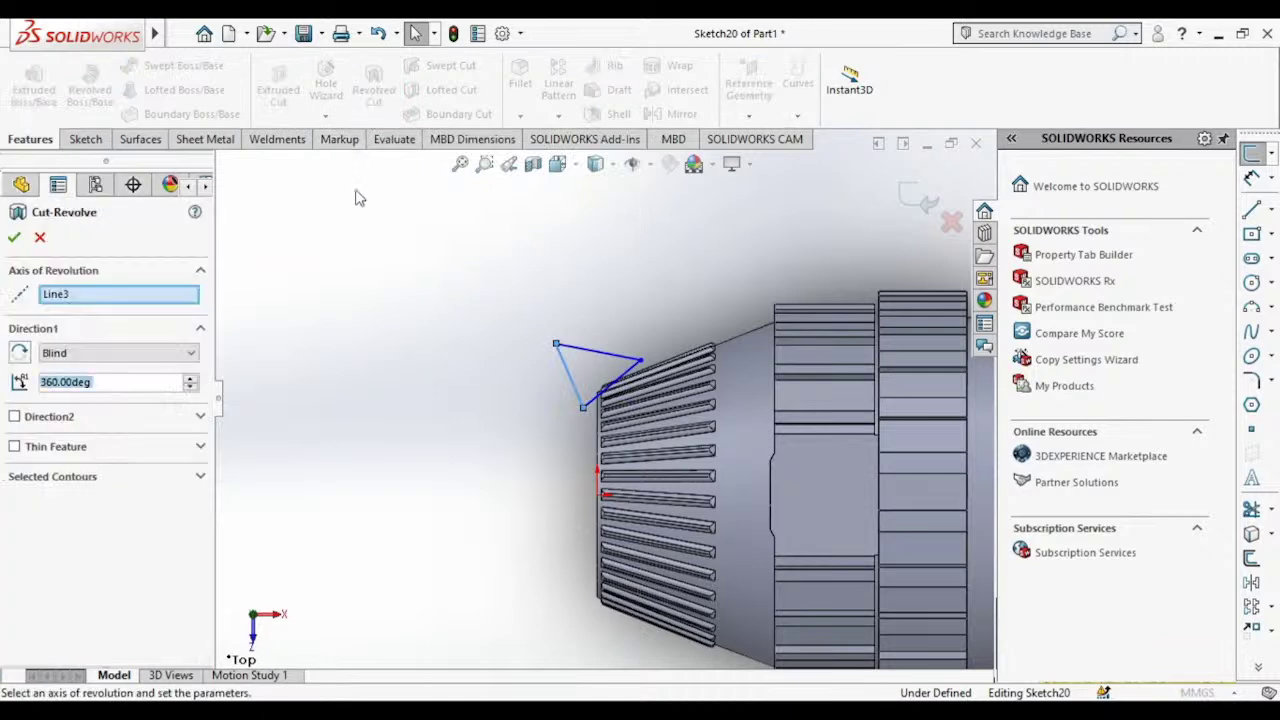
mouse_move(334, 343)
middle_mouse_down()
mouse_move(389, 357)
mouse_move(420, 249)
middle_mouse_up()
right_click(106, 296)
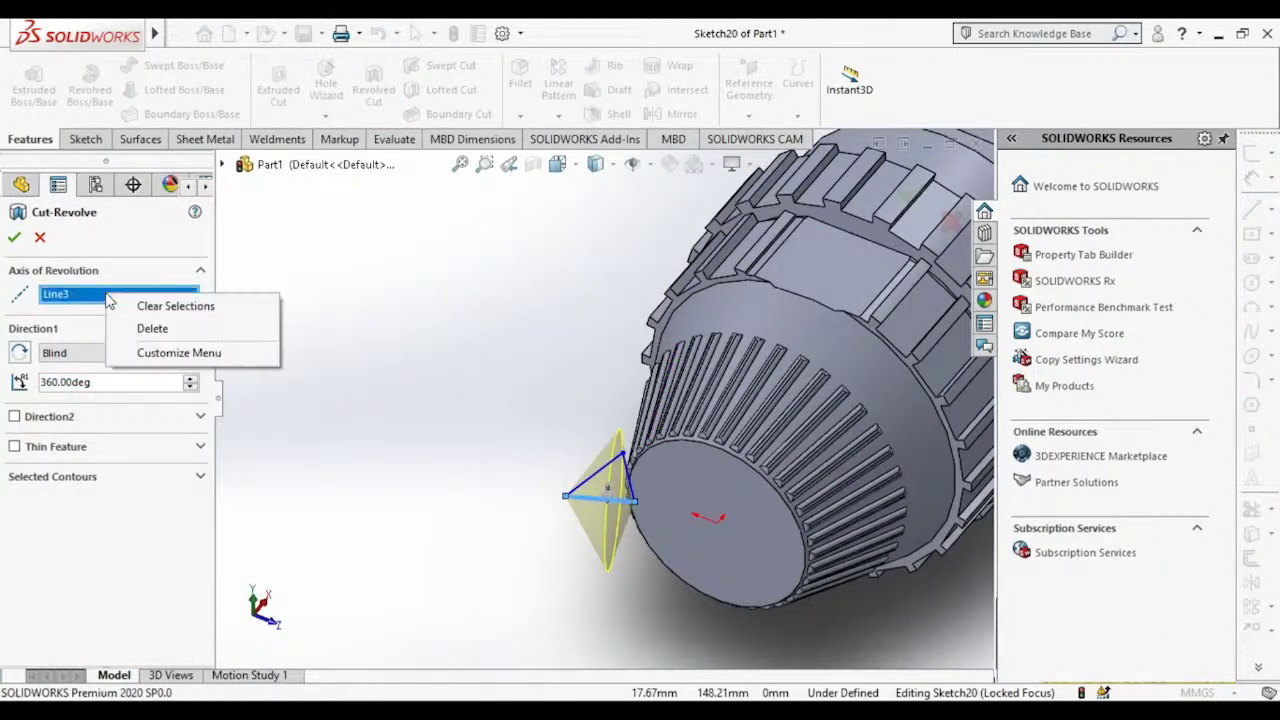
left_click(151, 330)
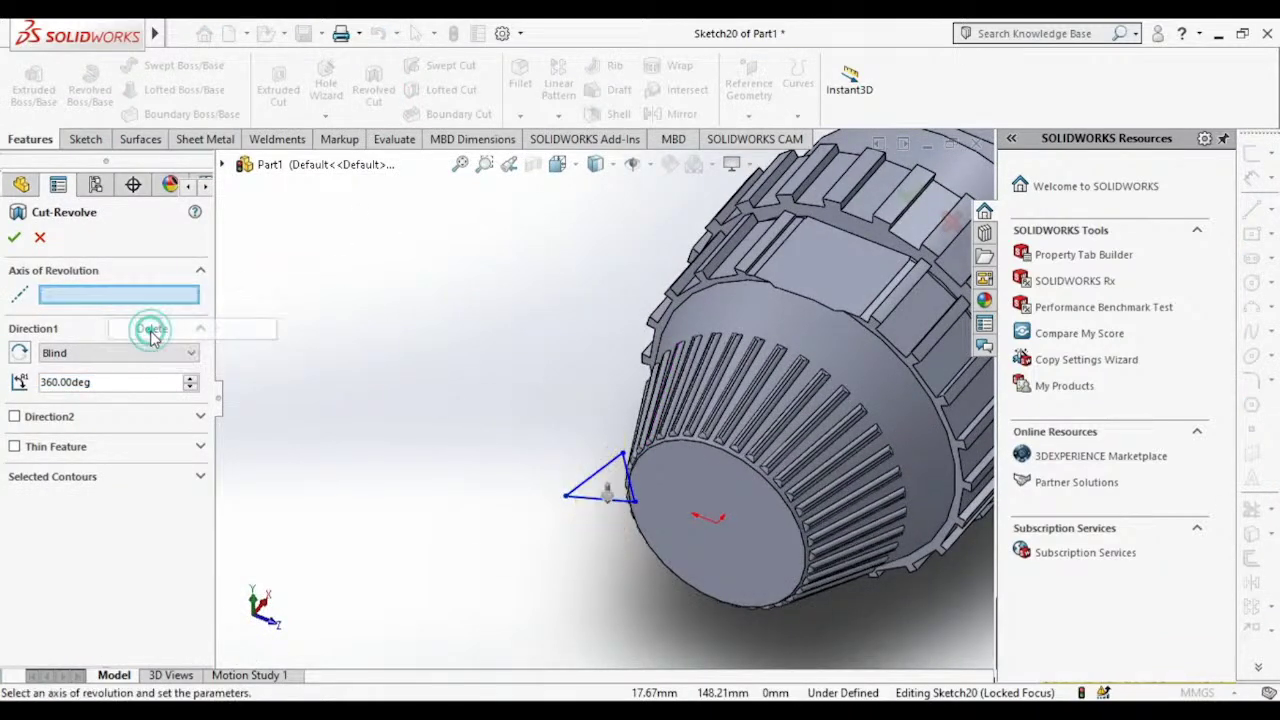
left_click(717, 523)
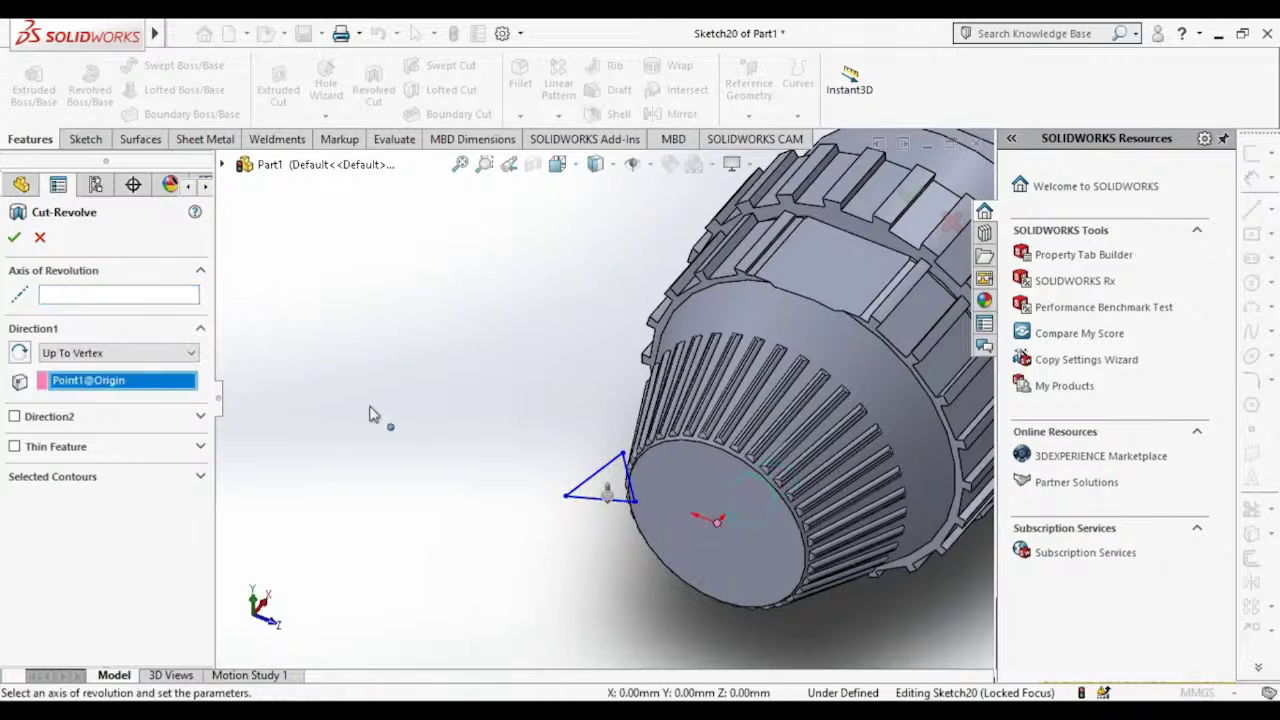
middle_click_drag(313, 397, 105, 390)
right_click(108, 381)
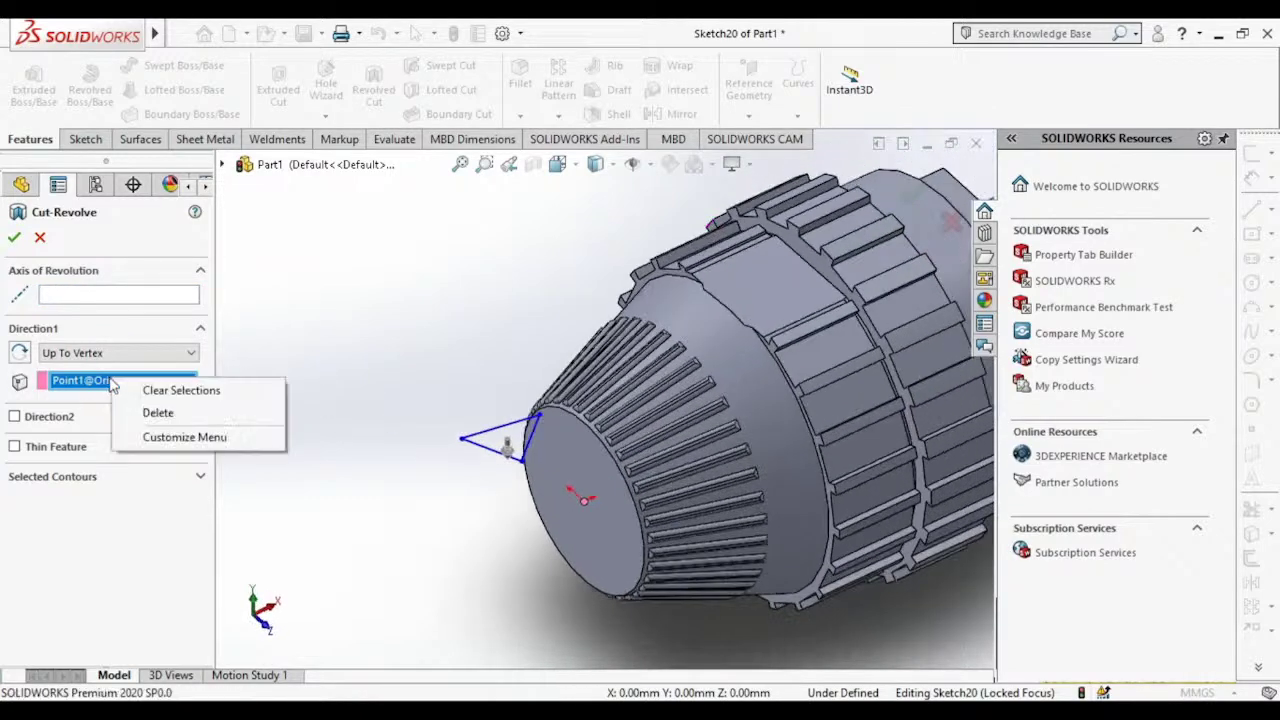
left_click(152, 413)
left_click(40, 237)
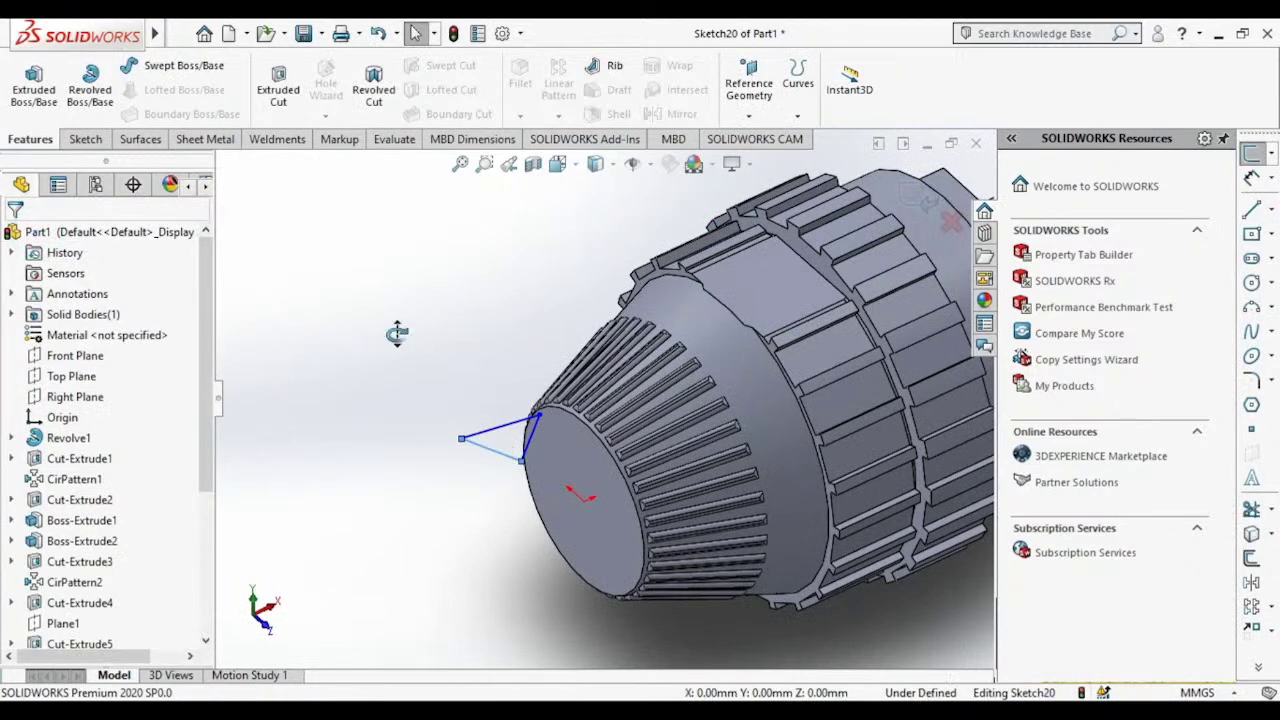
Step: Browse the Curves and Reference Geometry menus, then select Sketch20 and exit the sketch
mouse_move(394, 331)
middle_mouse_down()
mouse_move(364, 312)
mouse_move(405, 340)
middle_mouse_up()
scroll(405, 340, "up", 3)
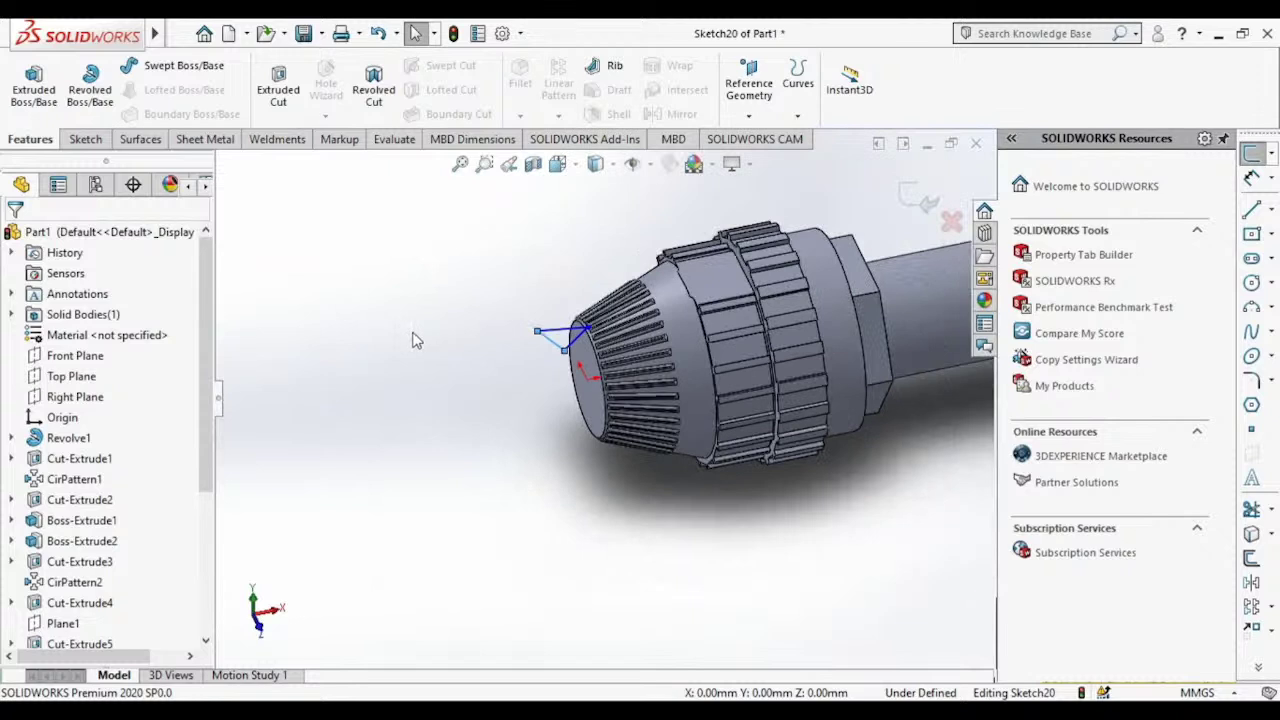
left_click(797, 112)
left_click(750, 116)
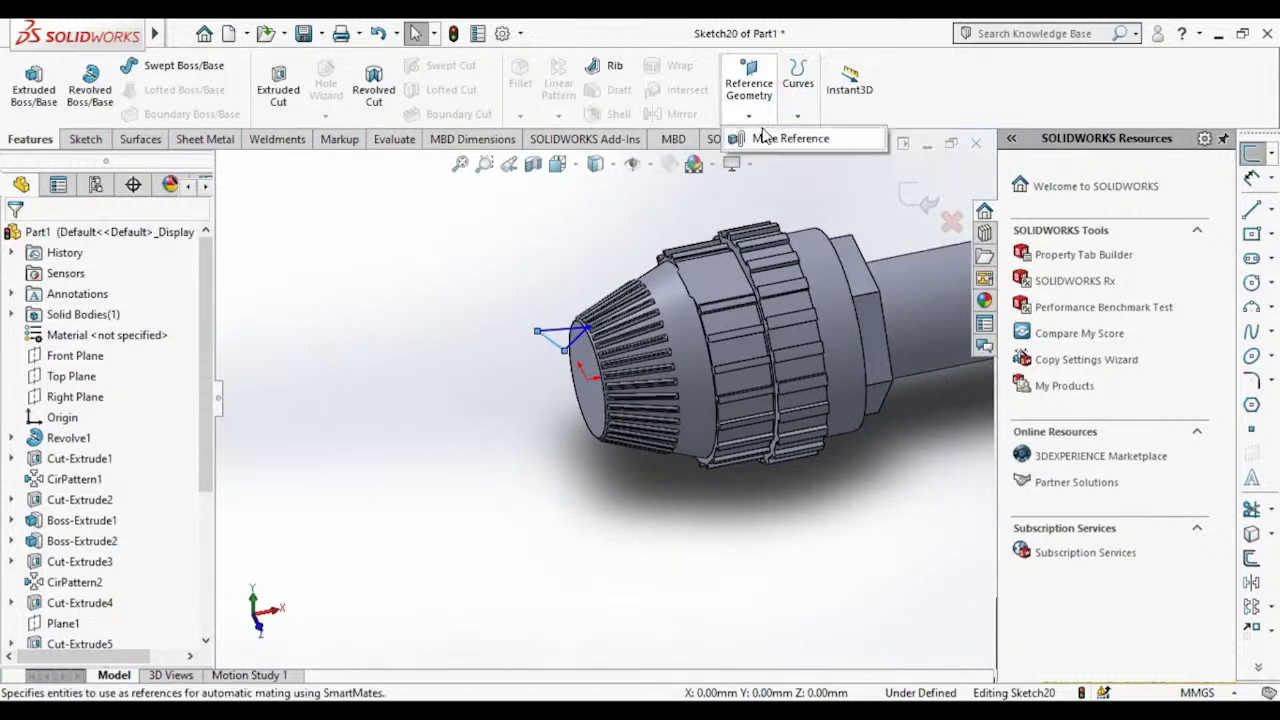
left_click(275, 338)
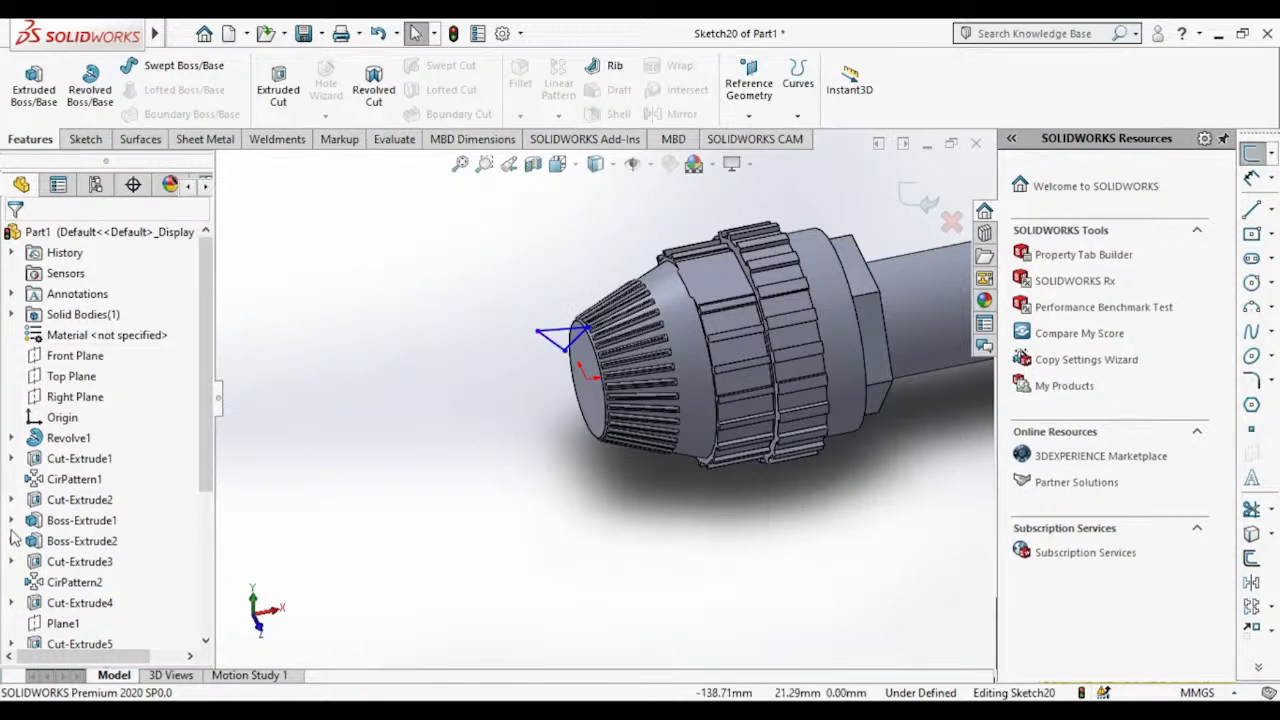
scroll(30, 570, "down", 5)
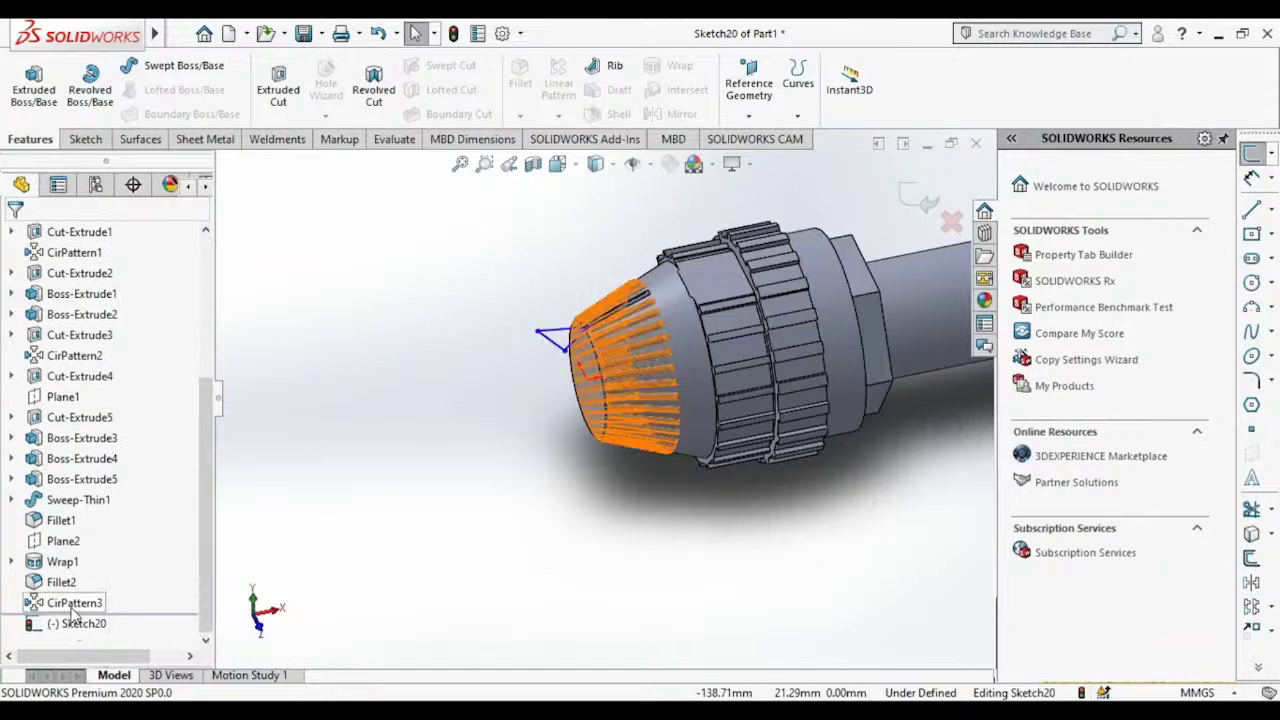
left_click(80, 622)
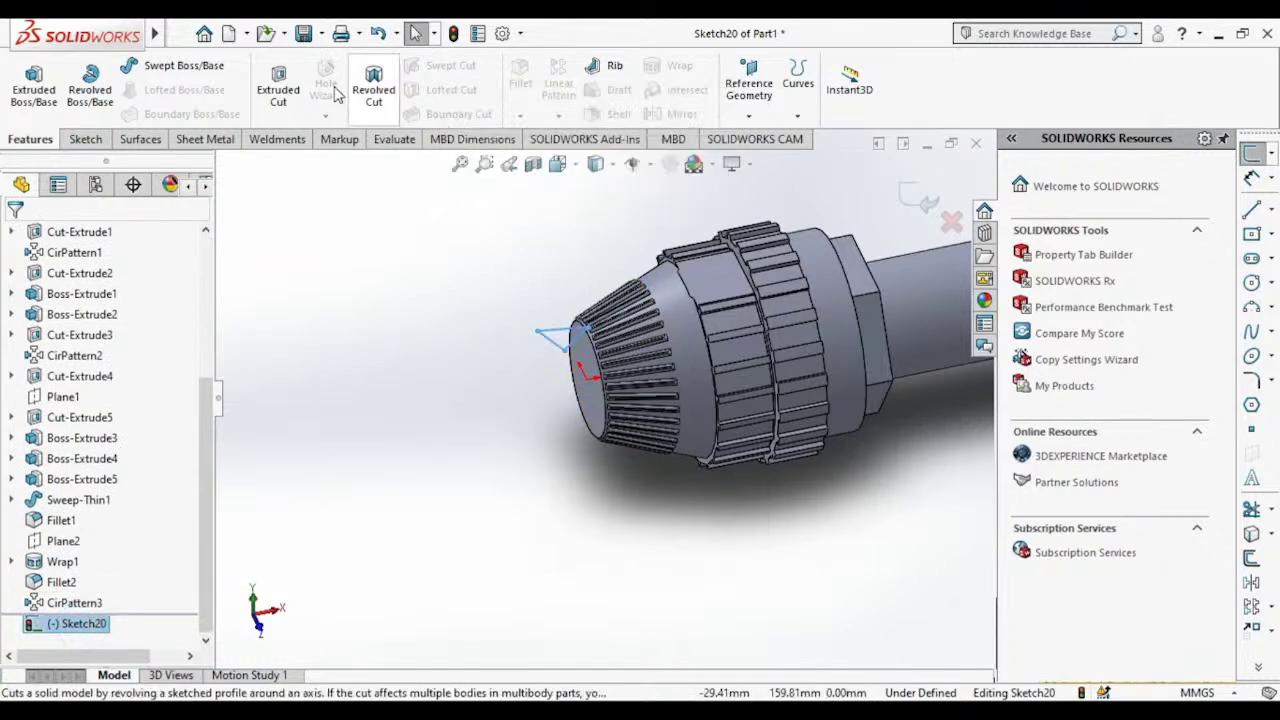
left_click(916, 203)
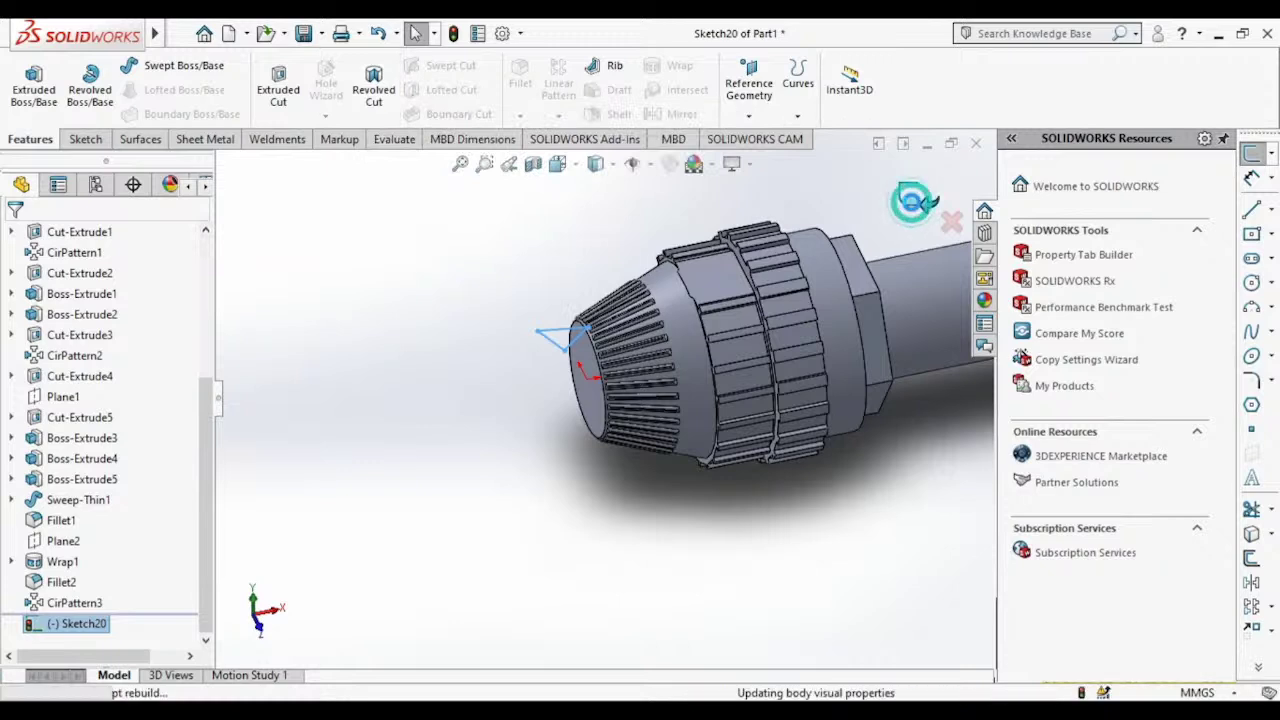
left_click(751, 120)
Step: Create reference axis Axis1 at the intersection of Top Plane and Front Plane
left_click(755, 162)
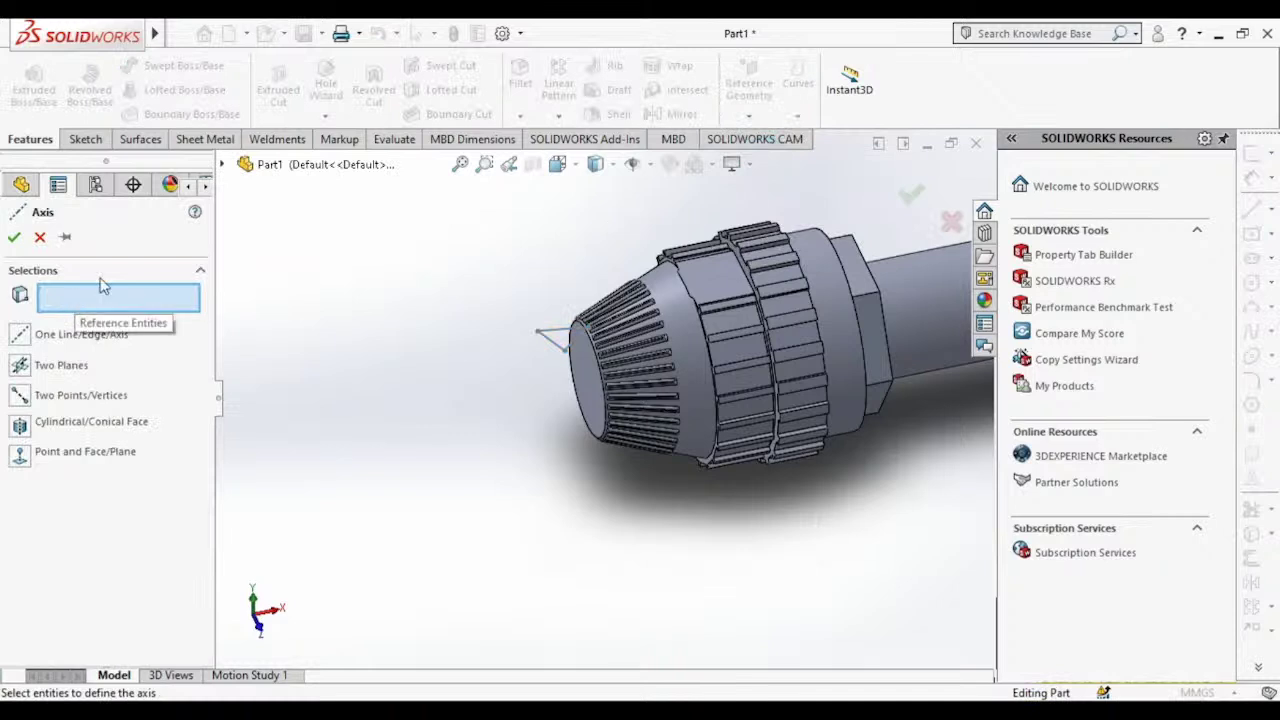
left_click(222, 164)
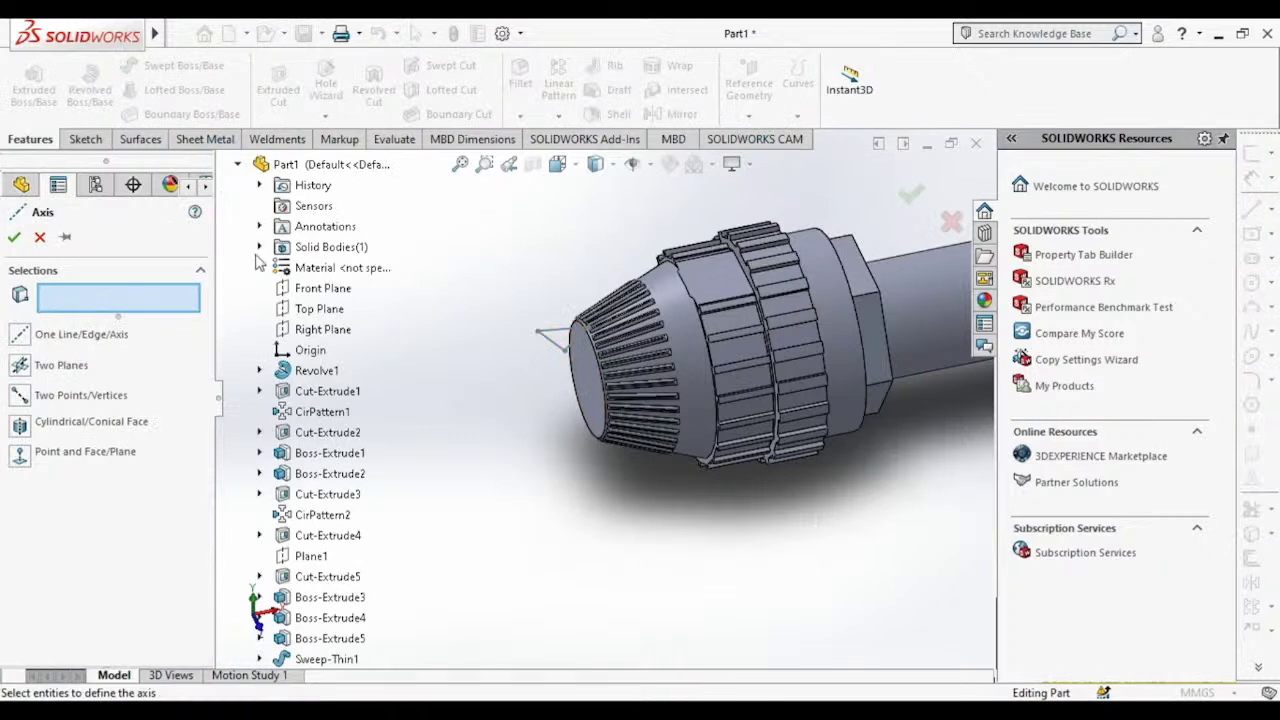
left_click(290, 310)
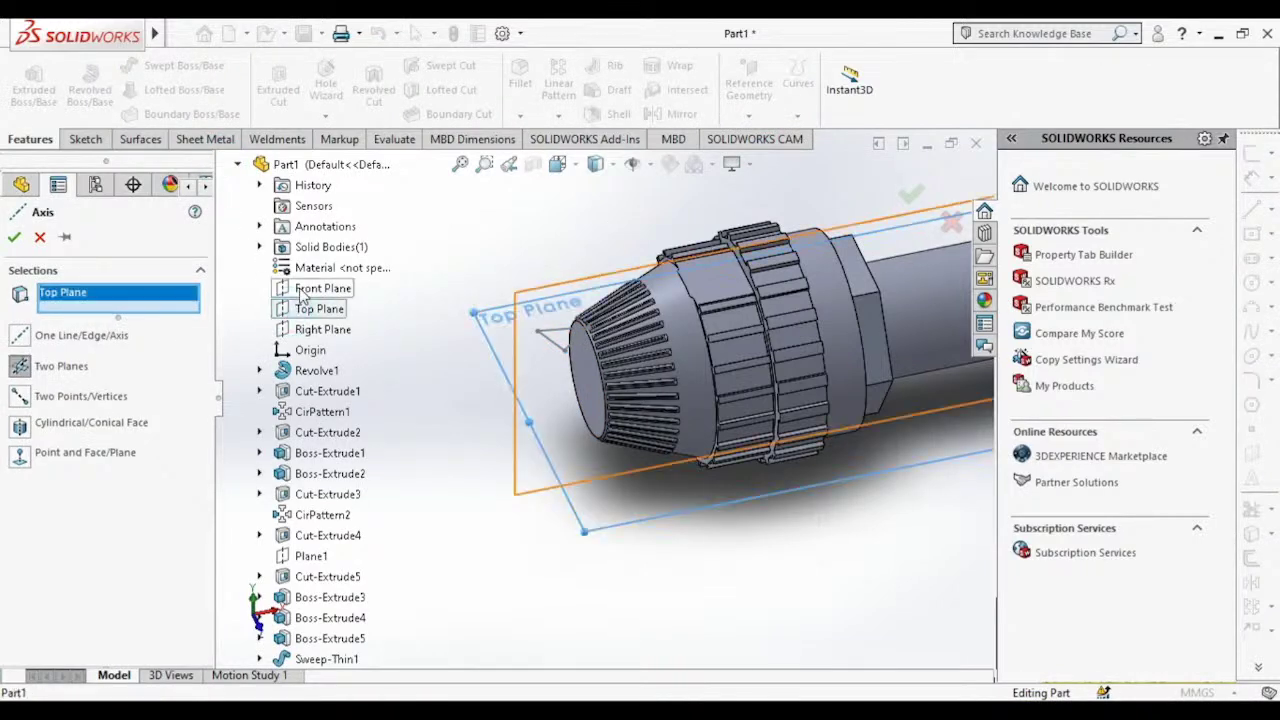
left_click(300, 290)
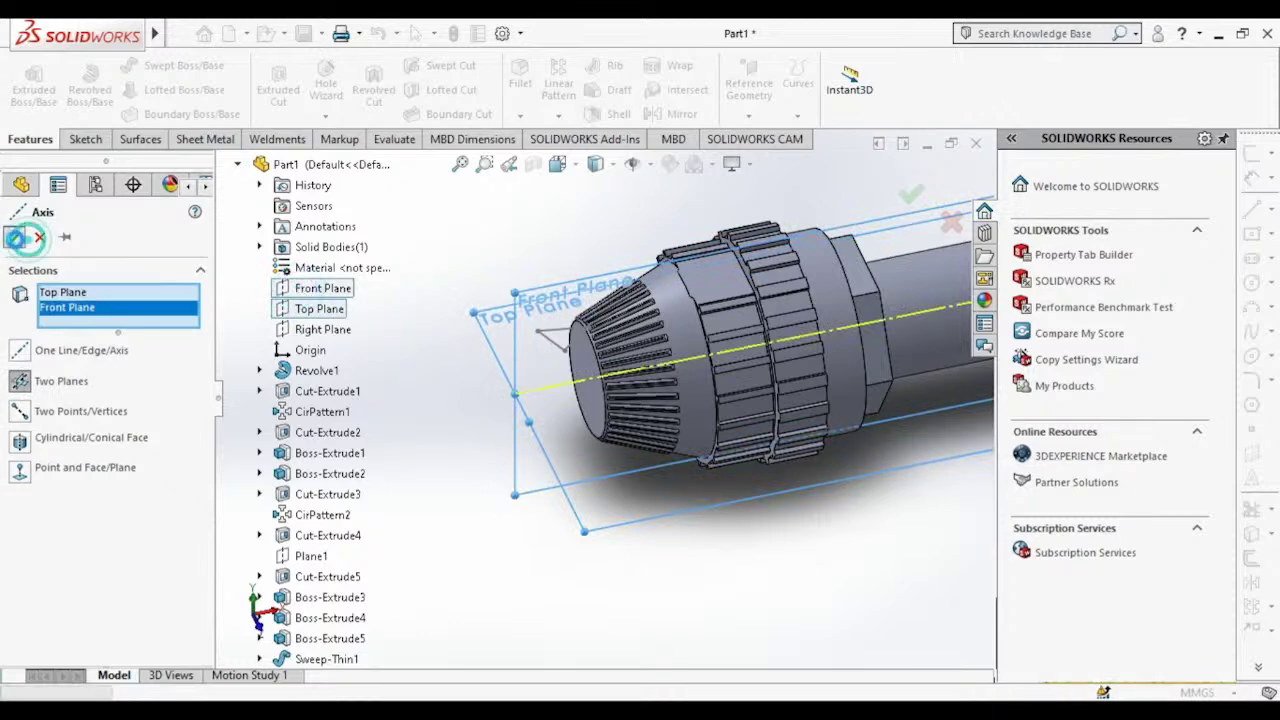
left_click(14, 237)
key("ctrl+1")
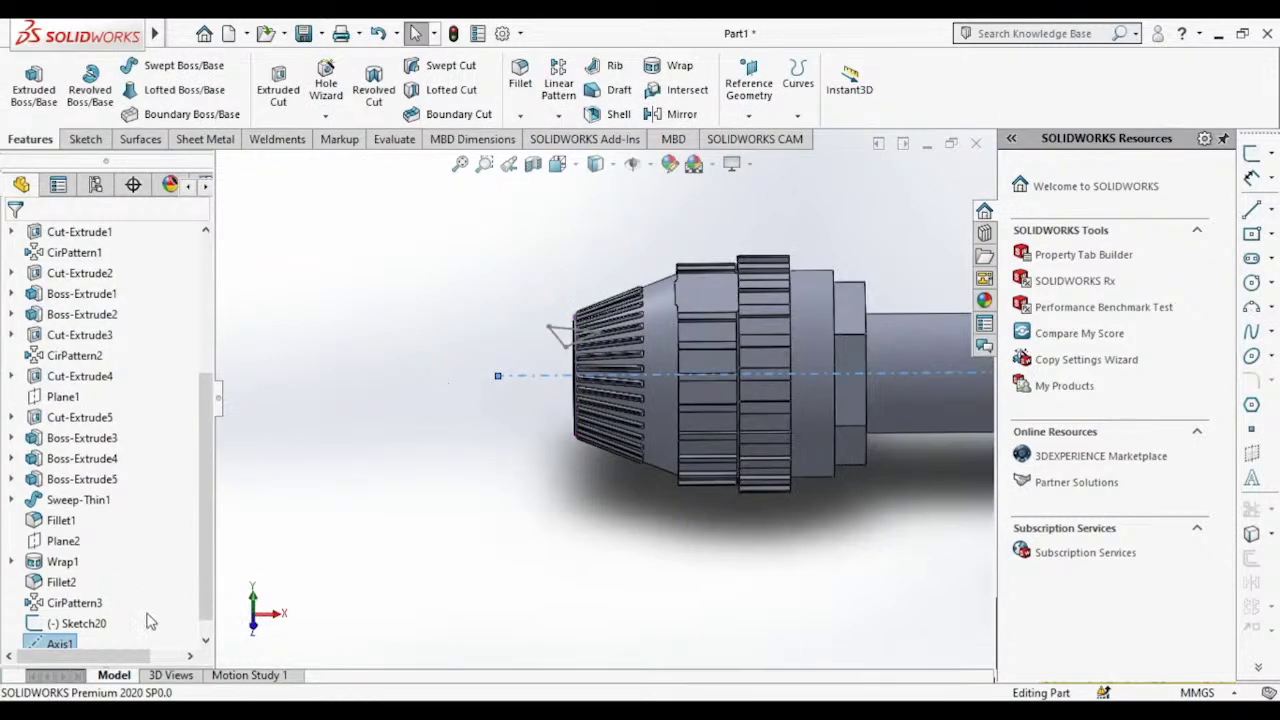
Step: Revolve-cut Sketch20 360° around Axis1 to shape the nose end
left_click(92, 623)
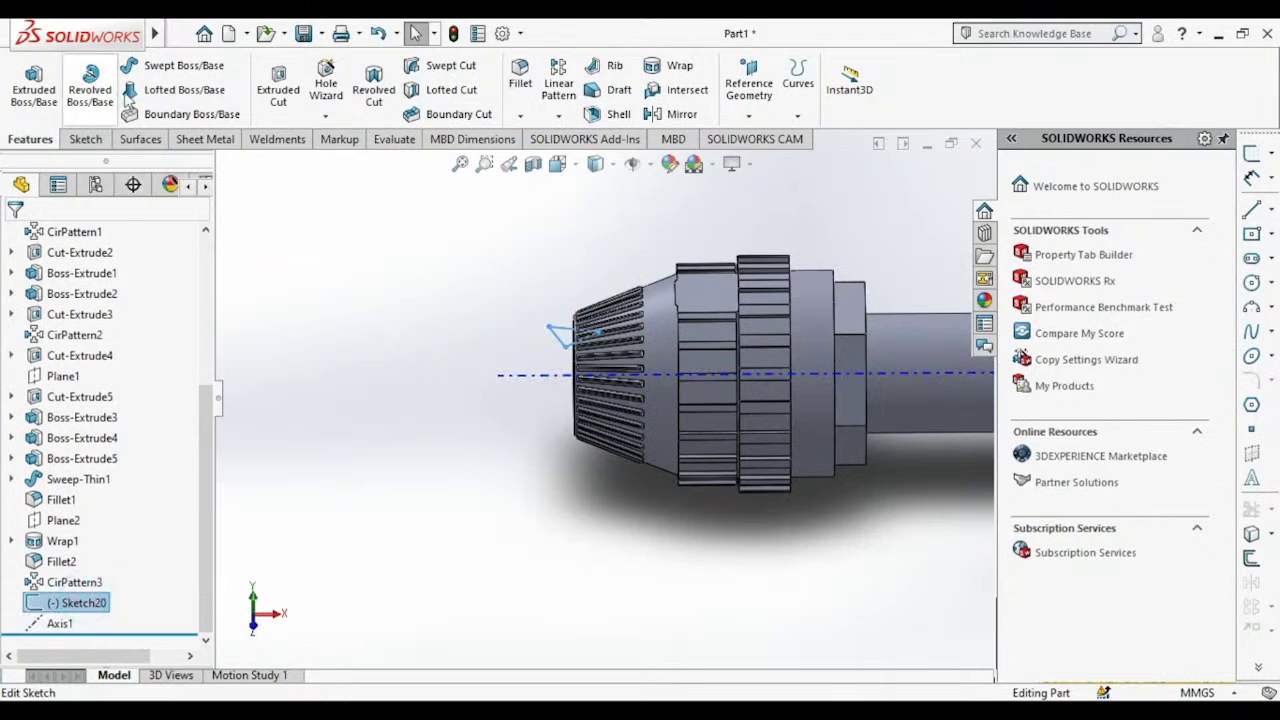
left_click(373, 89)
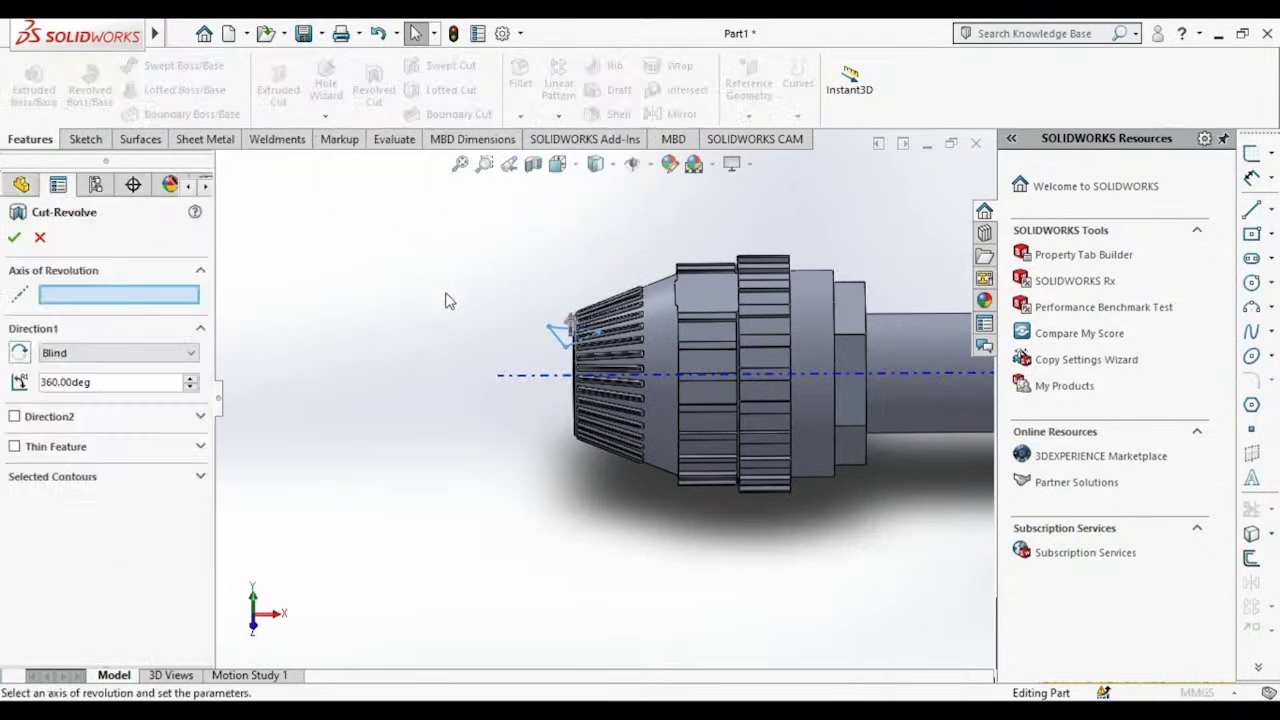
left_click(553, 381)
mouse_move(447, 408)
middle_mouse_down()
mouse_move(695, 341)
mouse_move(395, 226)
middle_mouse_up()
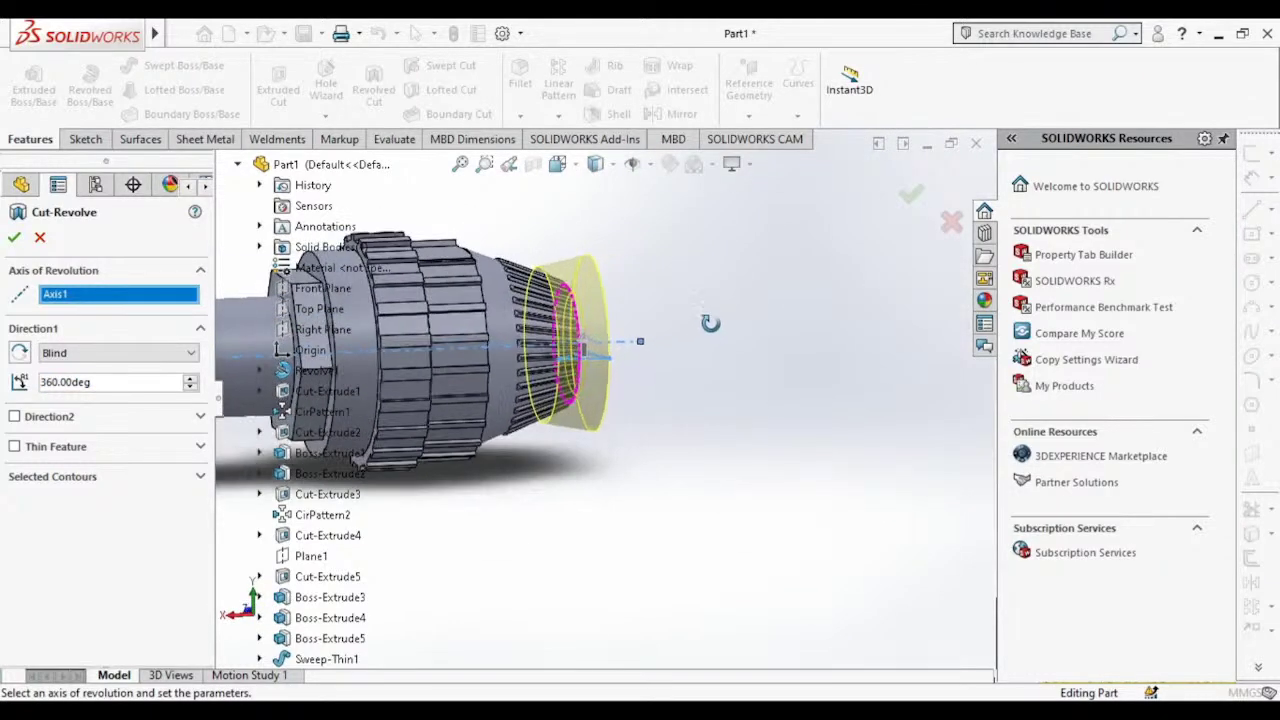
left_click(15, 237)
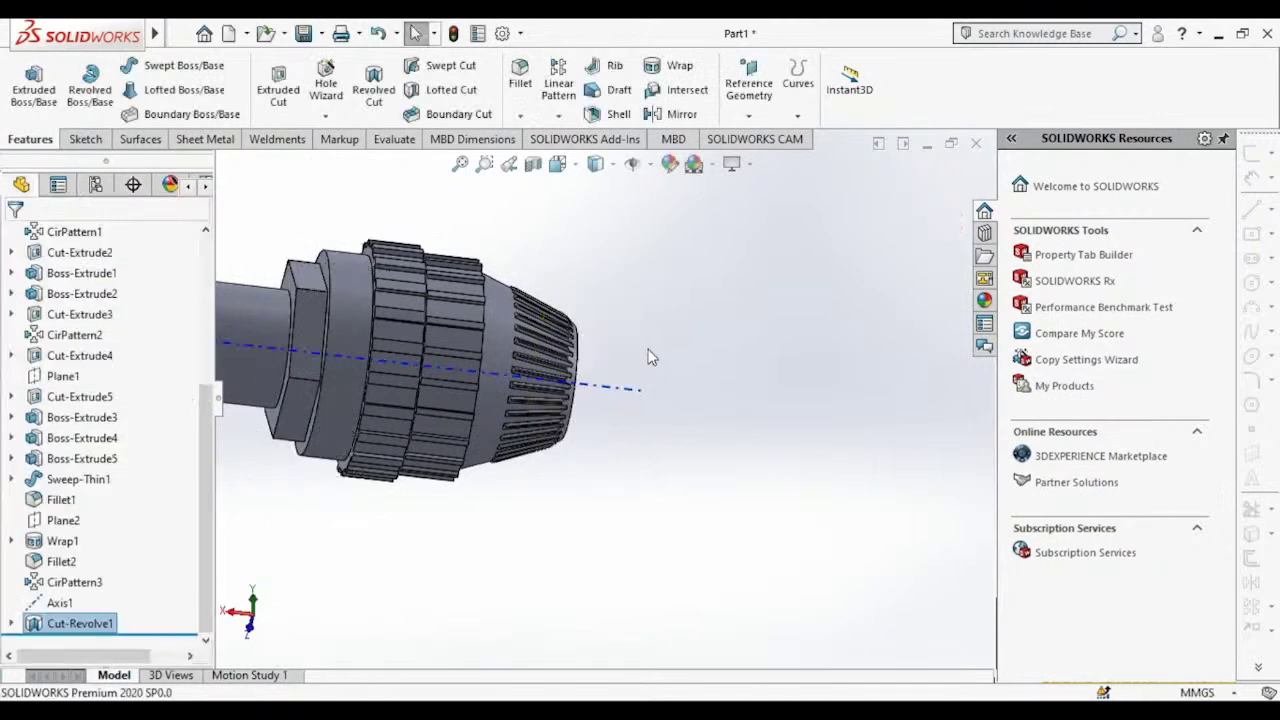
Step: Inspect the cut nose and knob end face from several angles and hide Axis1
middle_click_drag(630, 361, 594, 500)
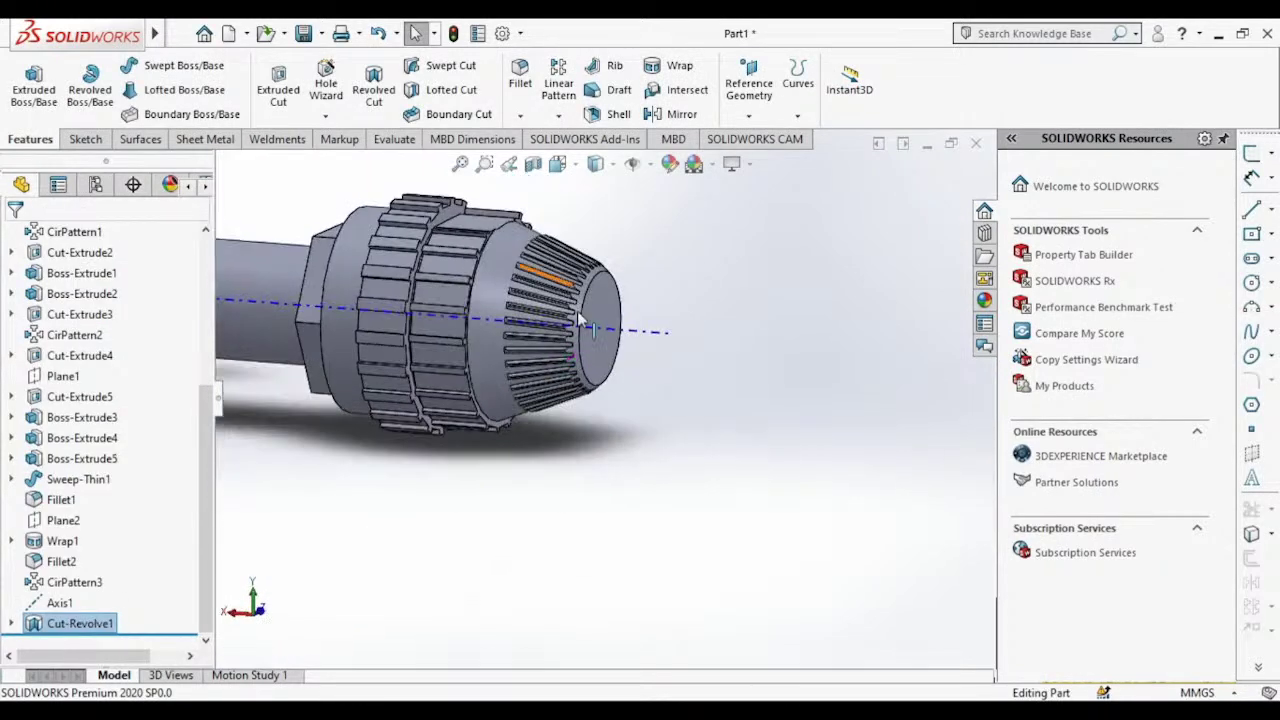
scroll(620, 360, "down", 5)
scroll(636, 334, "up", 2)
scroll(636, 334, "up", 3)
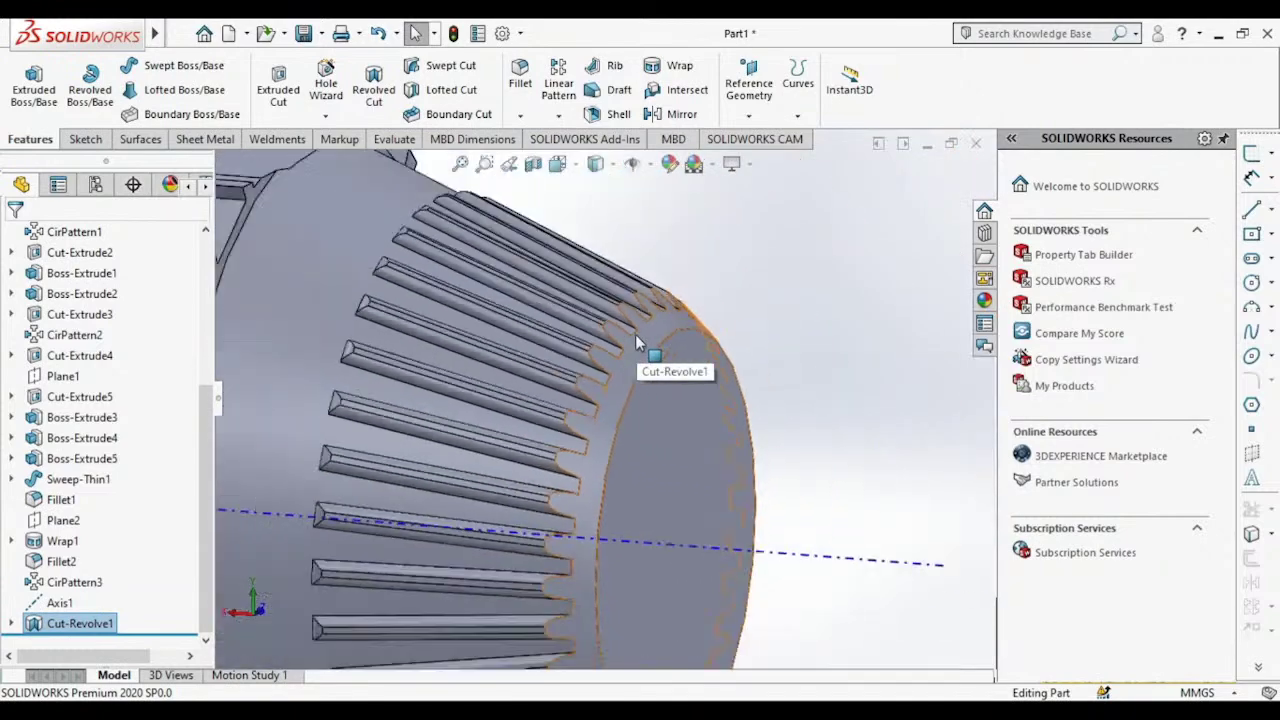
scroll(636, 334, "up", 2)
middle_click_drag(703, 347, 668, 420)
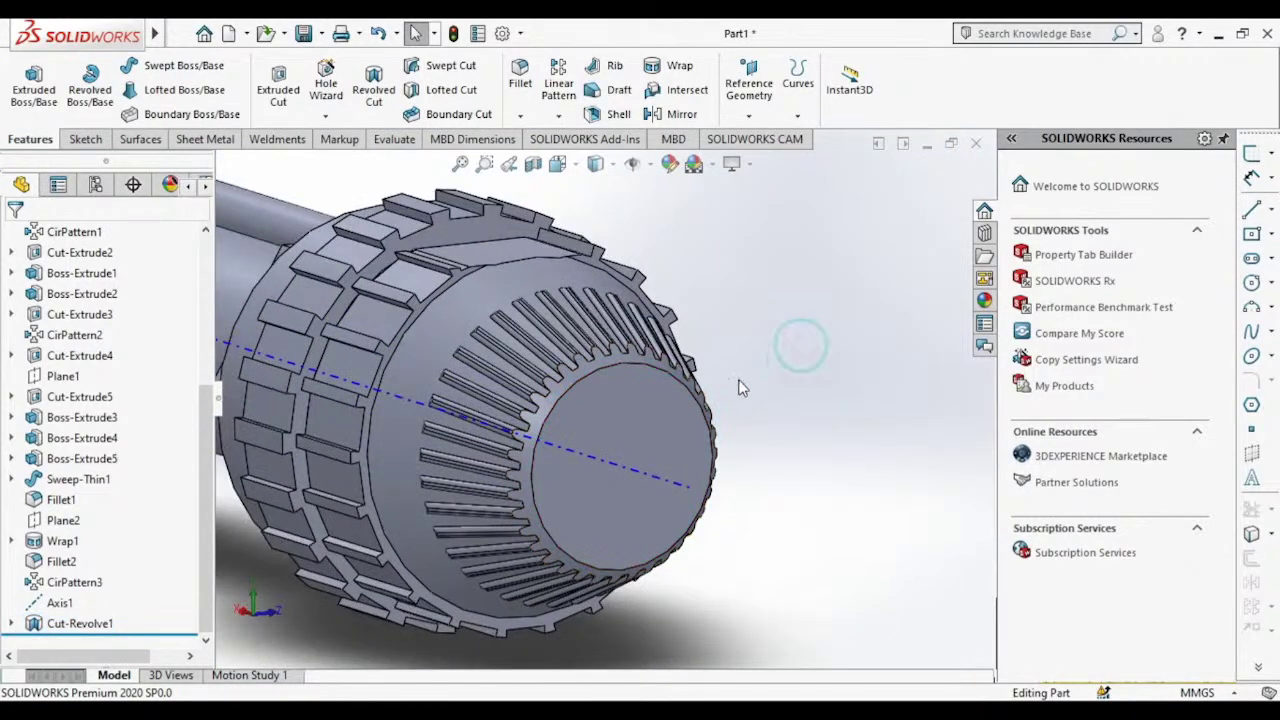
scroll(668, 418, "up", 4)
middle_click_drag(623, 466, 708, 448)
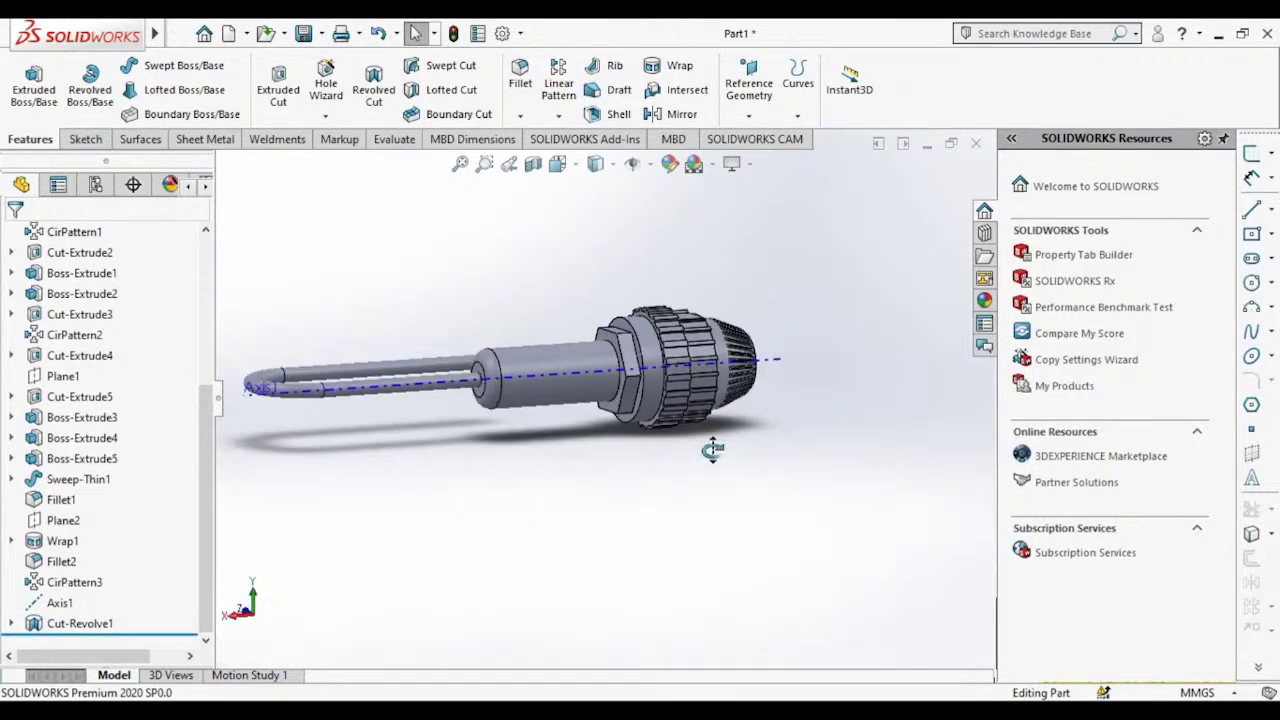
right_click(590, 382)
mouse_move(672, 368)
middle_mouse_down()
mouse_move(772, 457)
mouse_move(872, 392)
middle_mouse_up()
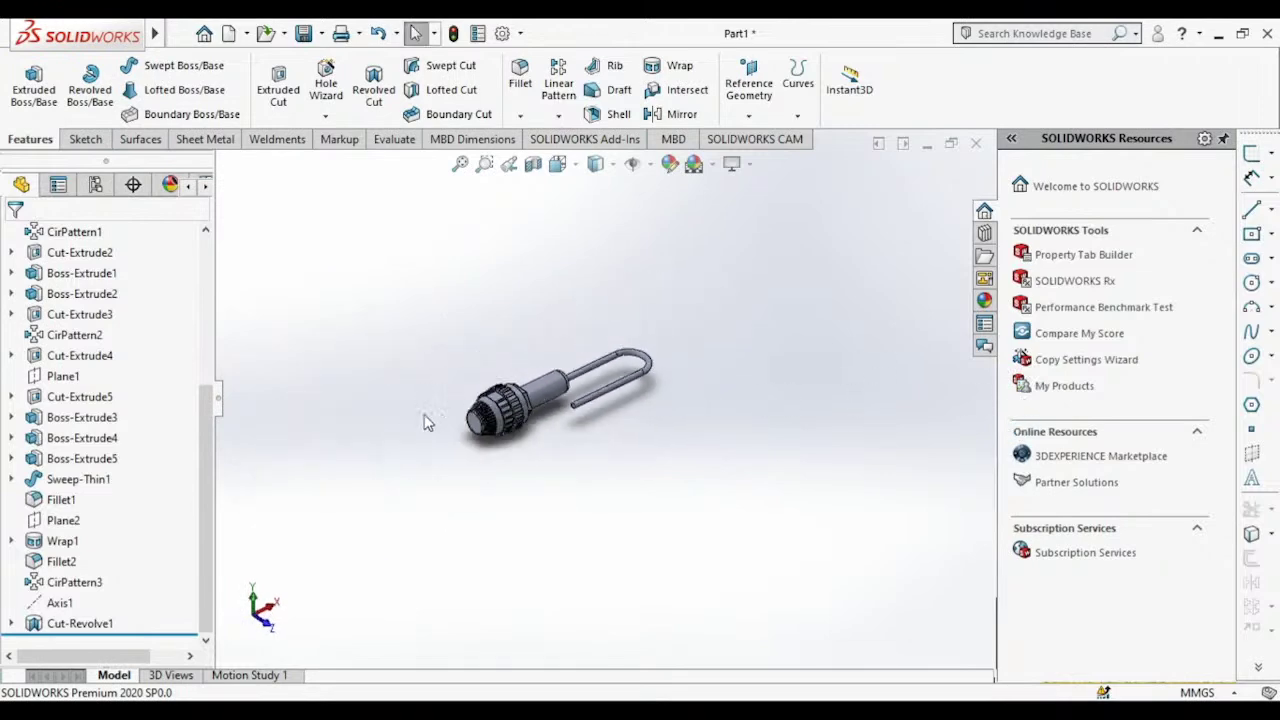
scroll(430, 423, "down", 2)
scroll(520, 420, "down", 2)
scroll(600, 418, "down", 3)
mouse_move(601, 418)
middle_mouse_down()
mouse_move(749, 391)
mouse_move(687, 341)
mouse_move(546, 374)
mouse_move(571, 363)
middle_mouse_up()
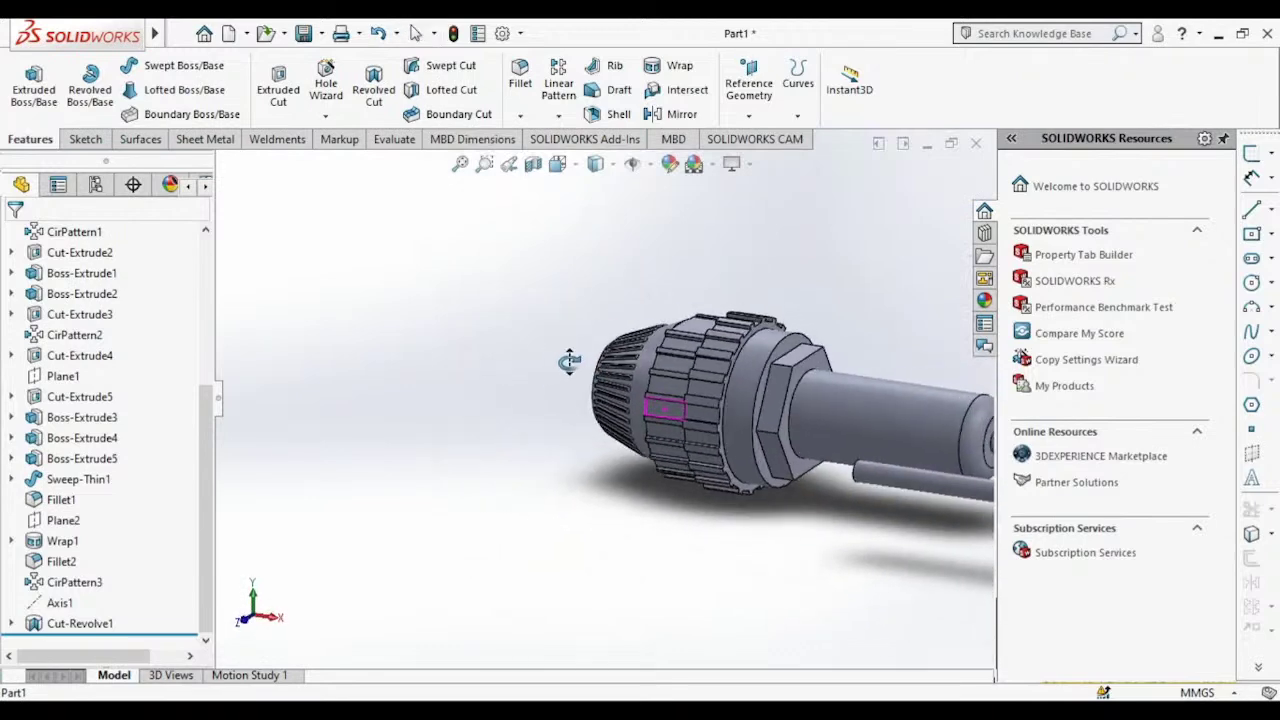
Step: Fillet the circular edge where the tube meets the nut with a 5 mm radius
left_click(519, 75)
left_click(799, 387)
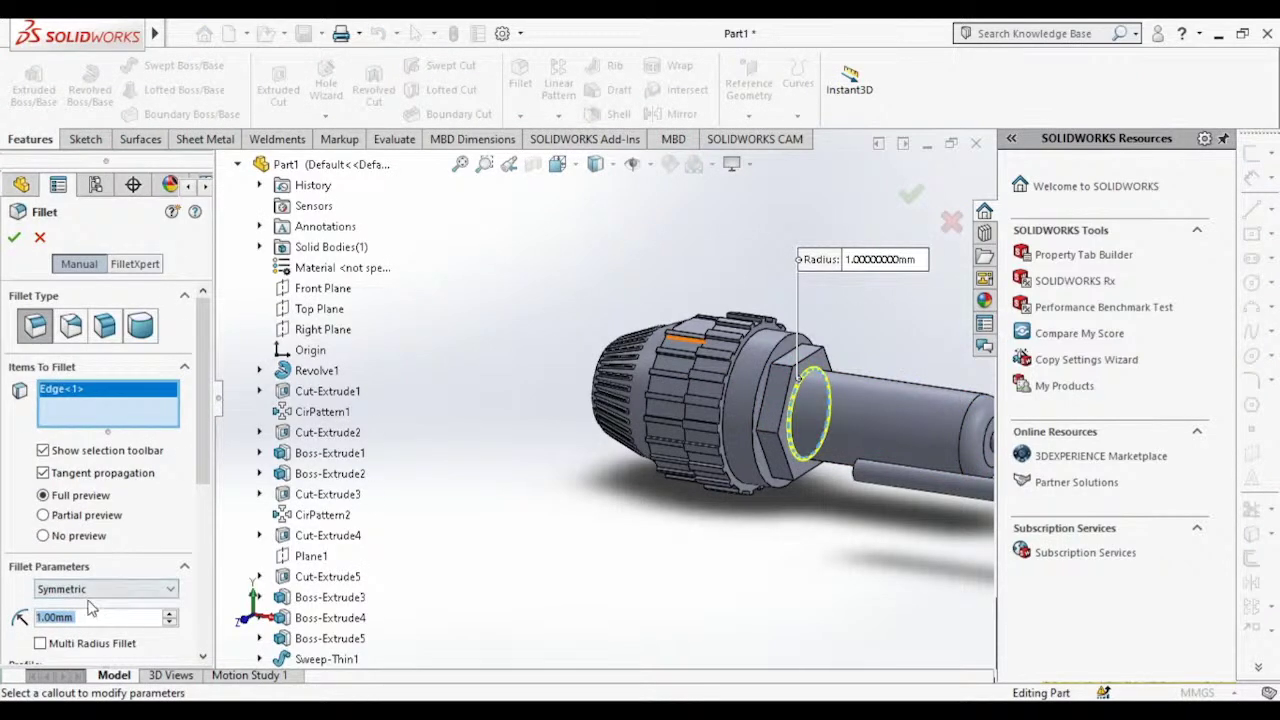
type("5")
key("Return")
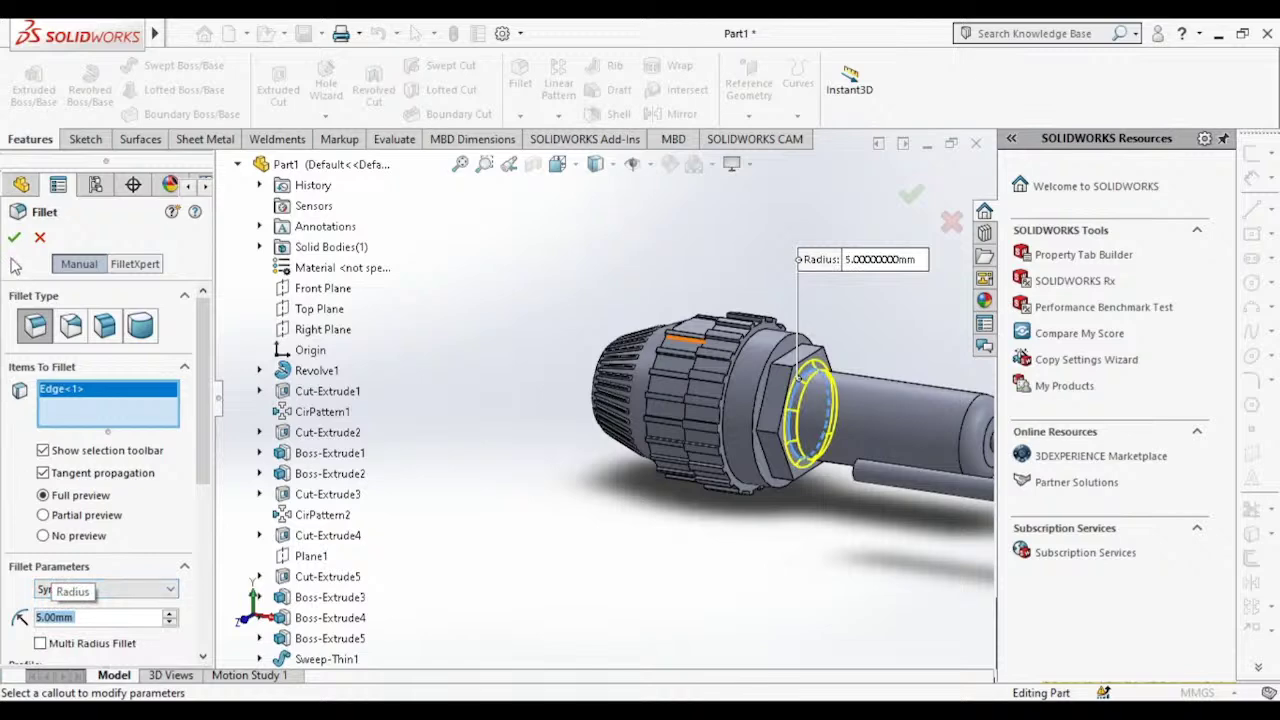
key("Return")
Step: Start a new sketch on the knob's end face
scroll(735, 371, "down", 3)
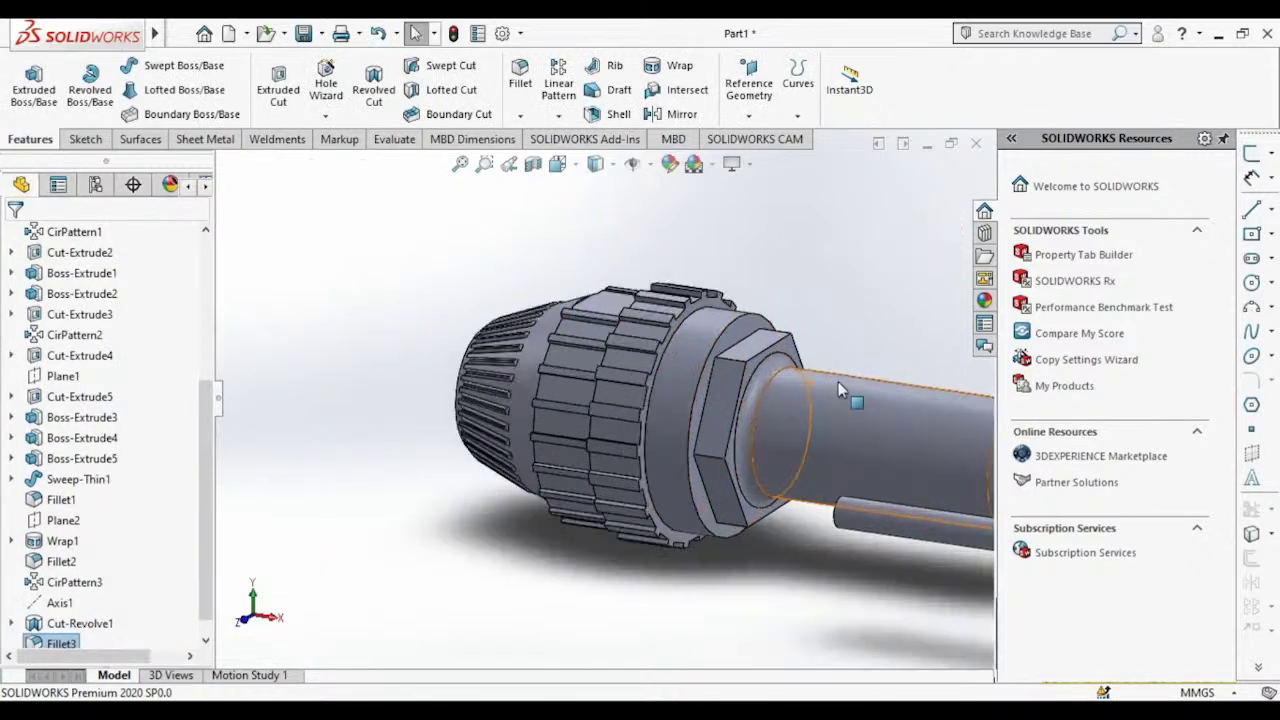
scroll(608, 417, "down", 3)
scroll(659, 425, "up", 5)
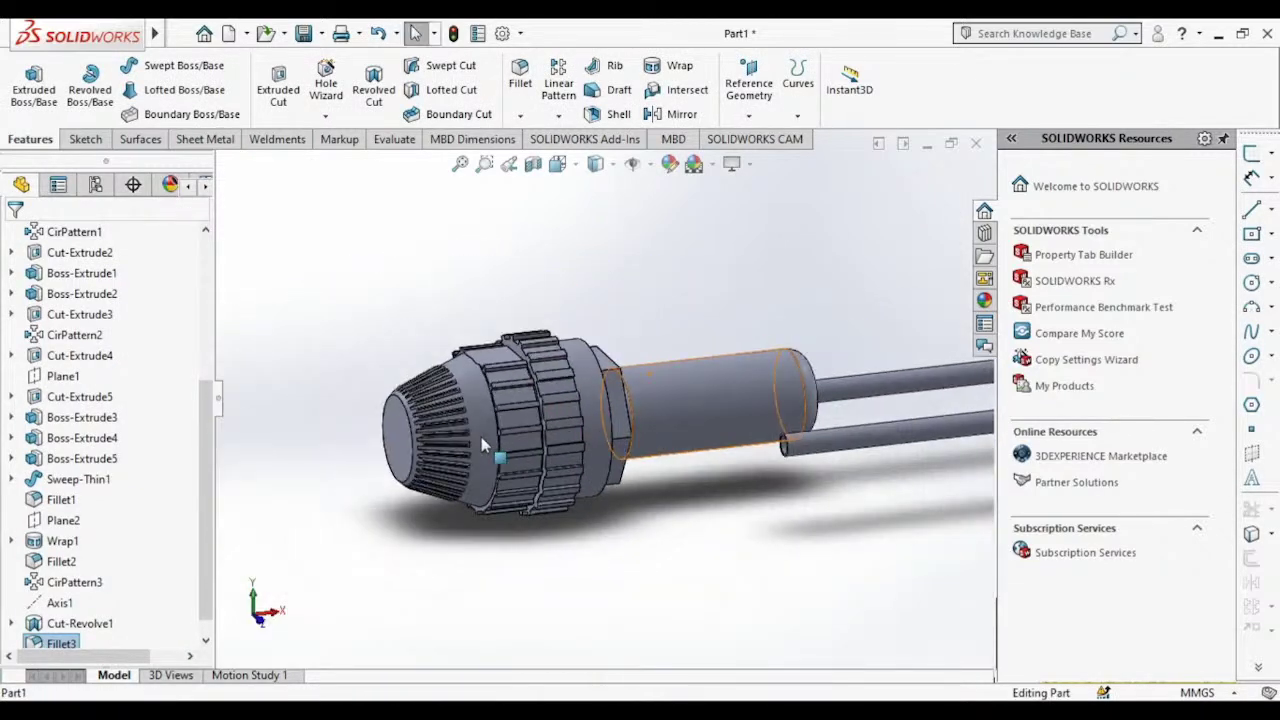
middle_click_drag(491, 443, 397, 460)
left_click(397, 460)
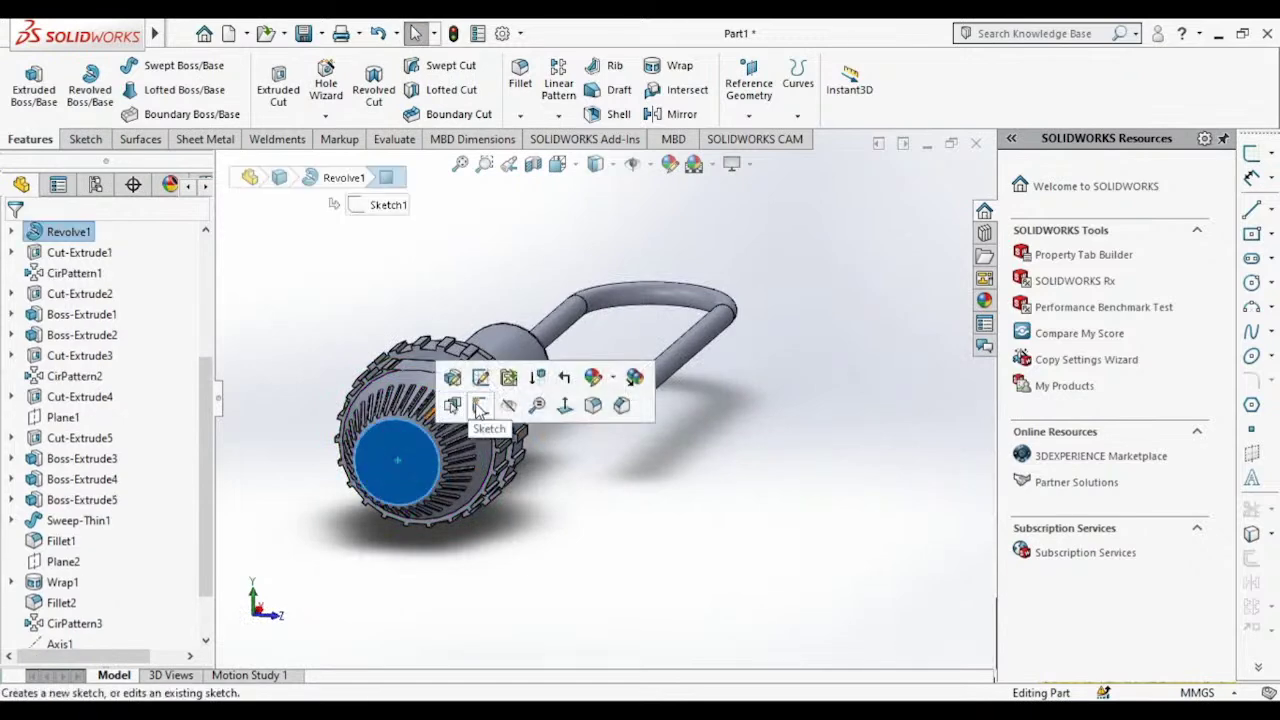
left_click(561, 512)
mouse_move(532, 500)
middle_mouse_down()
mouse_move(466, 494)
mouse_move(506, 517)
middle_mouse_up()
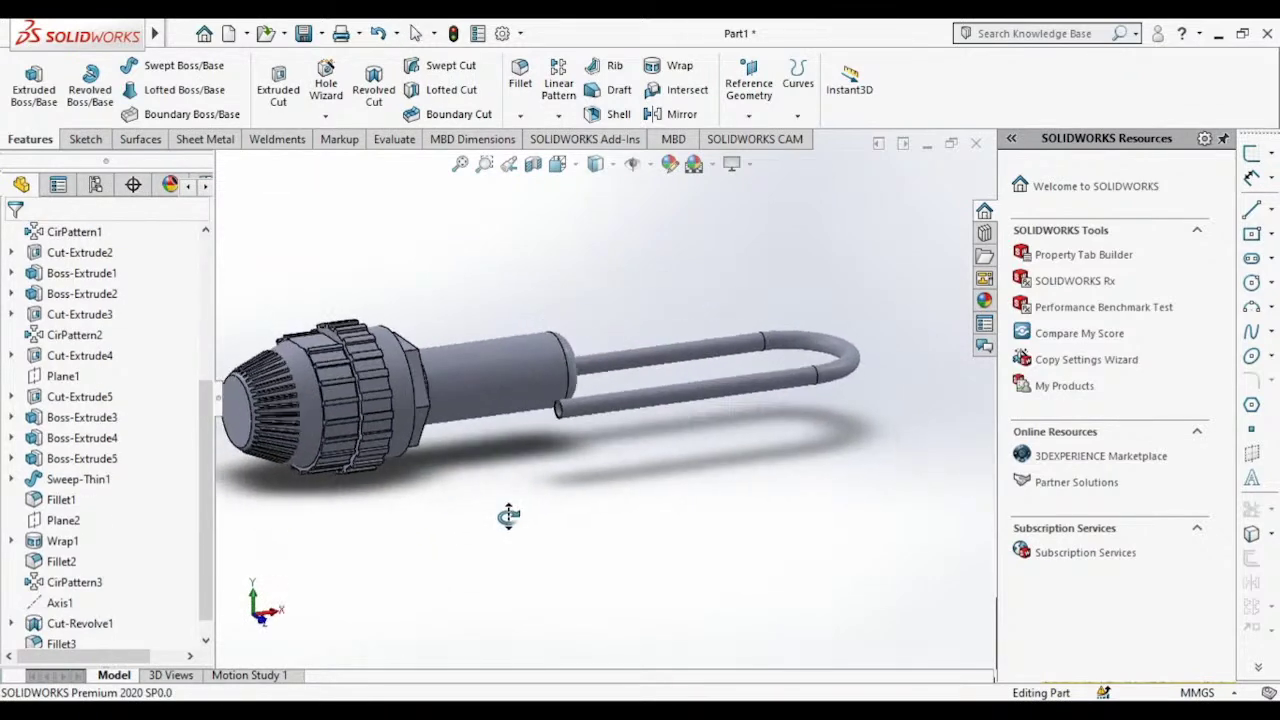
scroll(506, 517, "up", 3)
scroll(503, 407, "down", 3)
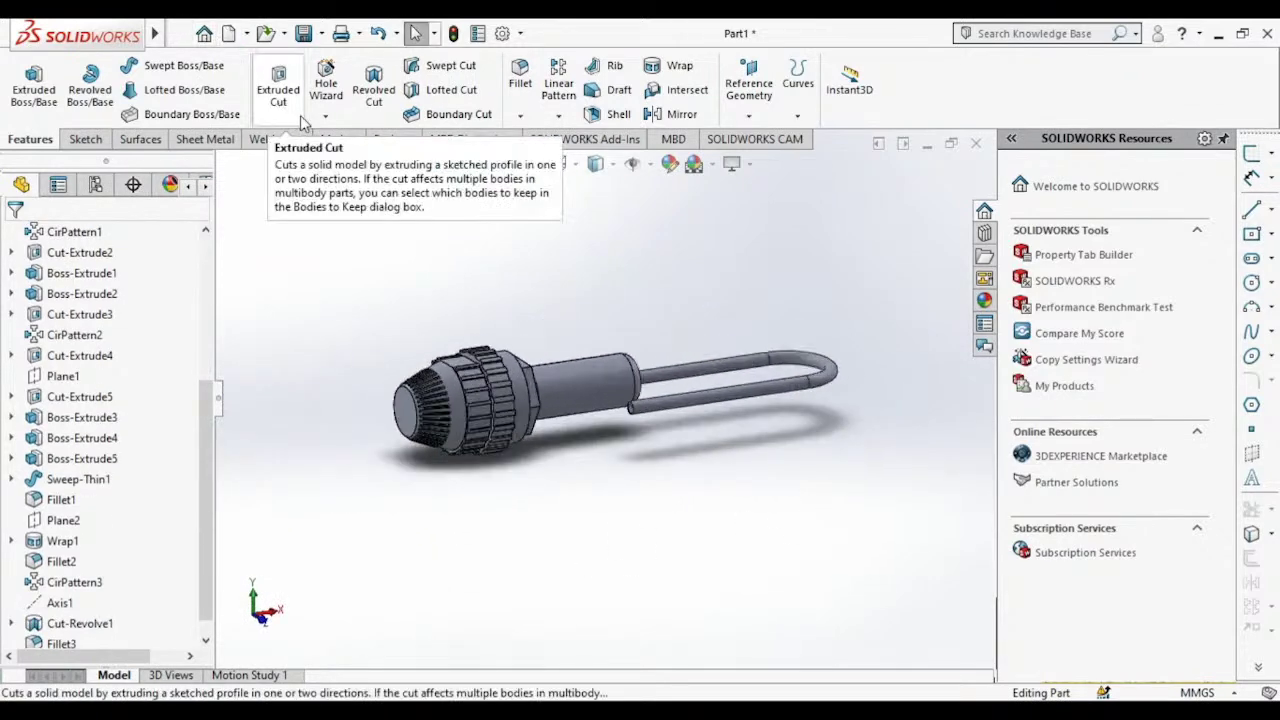
left_click(410, 422)
left_click(491, 363)
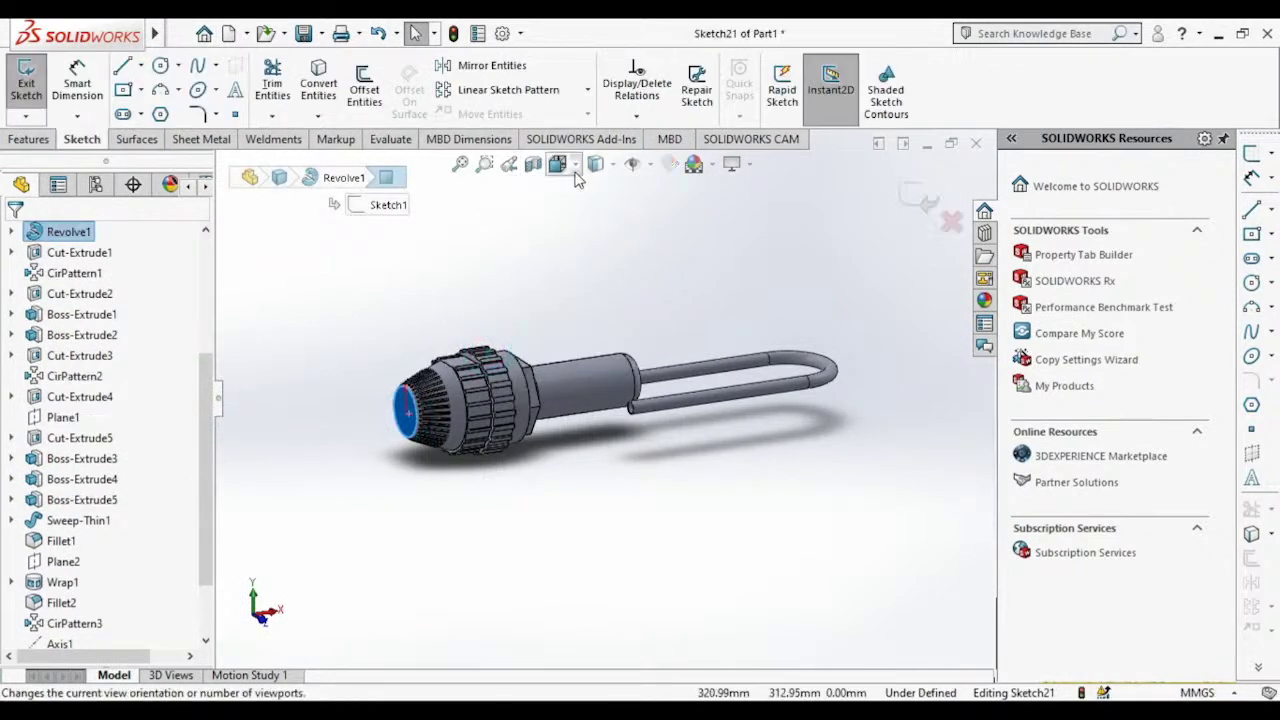
Step: View the knob's end face Normal To and sketch a small circle centred on the origin
left_click(575, 172)
left_click(664, 266)
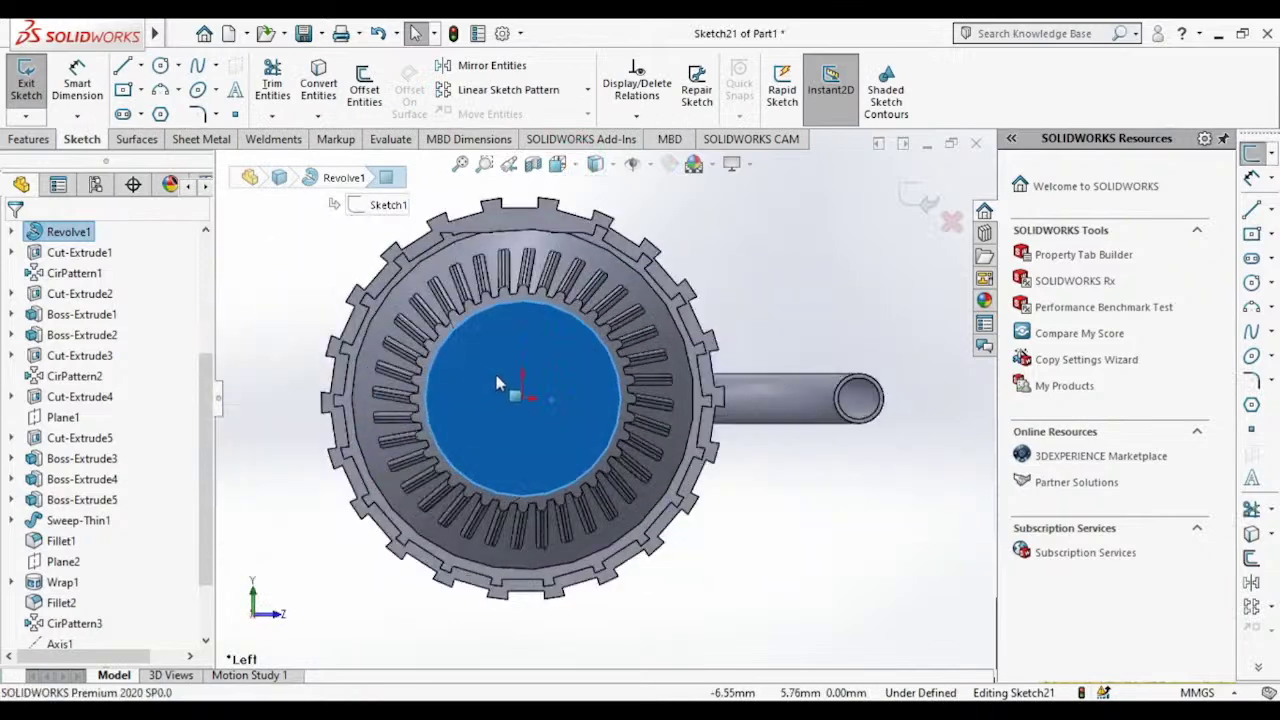
left_click(160, 65)
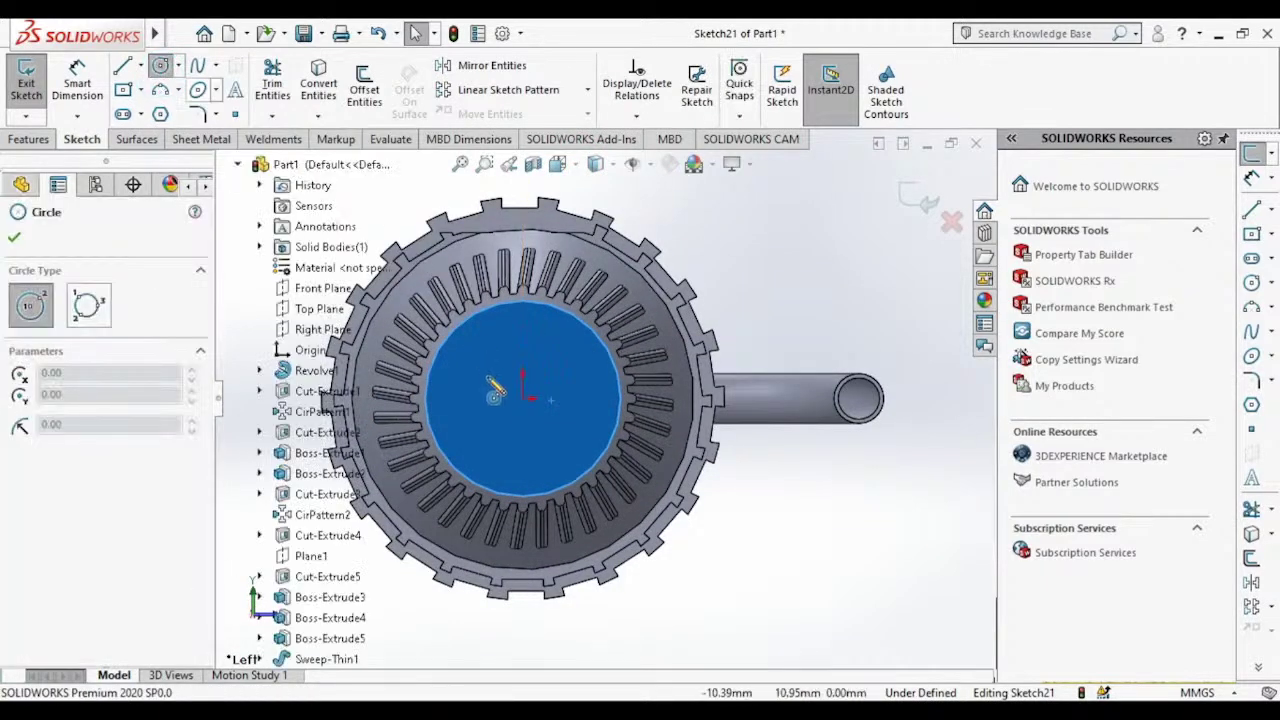
left_click(523, 398)
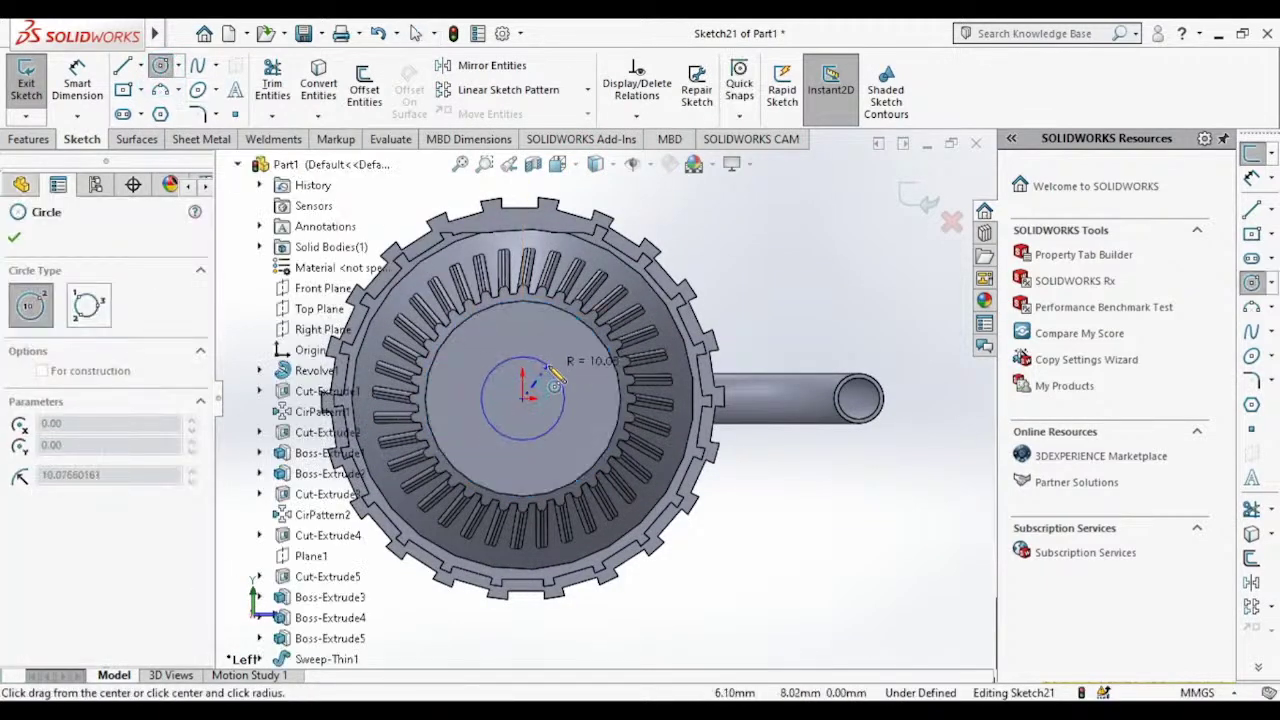
left_click(542, 396)
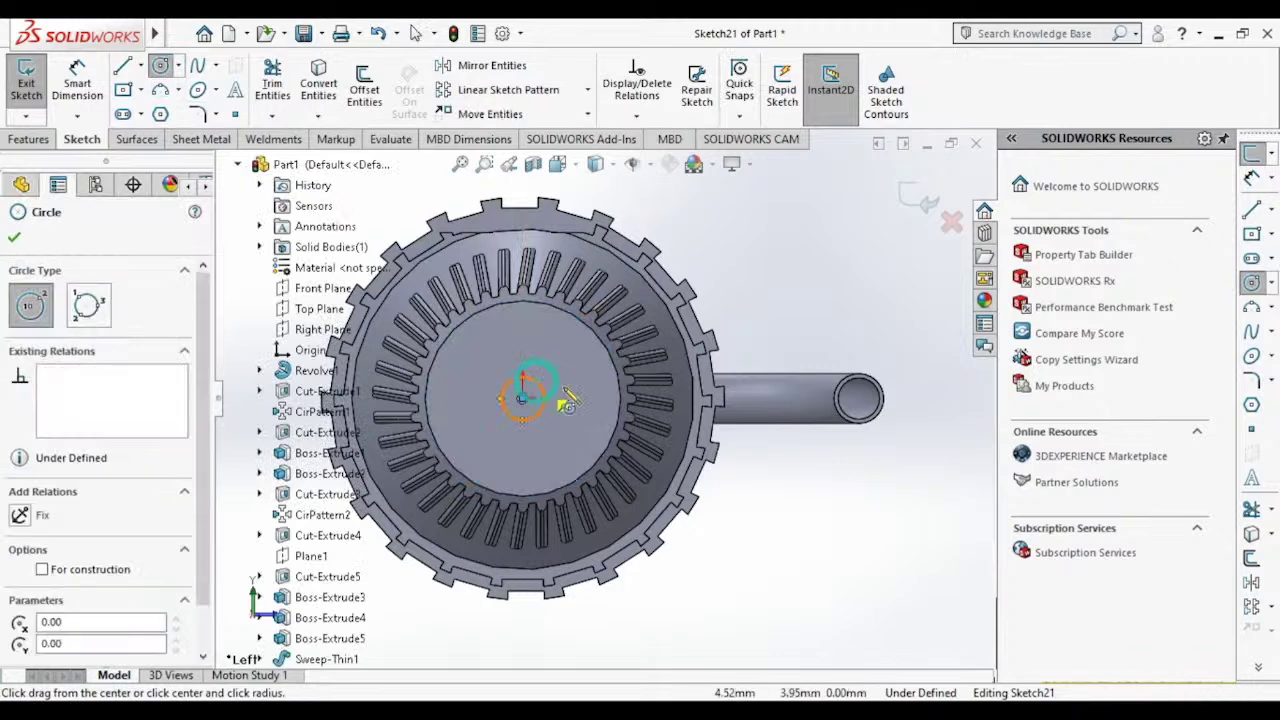
left_click(14, 237)
left_click(28, 139)
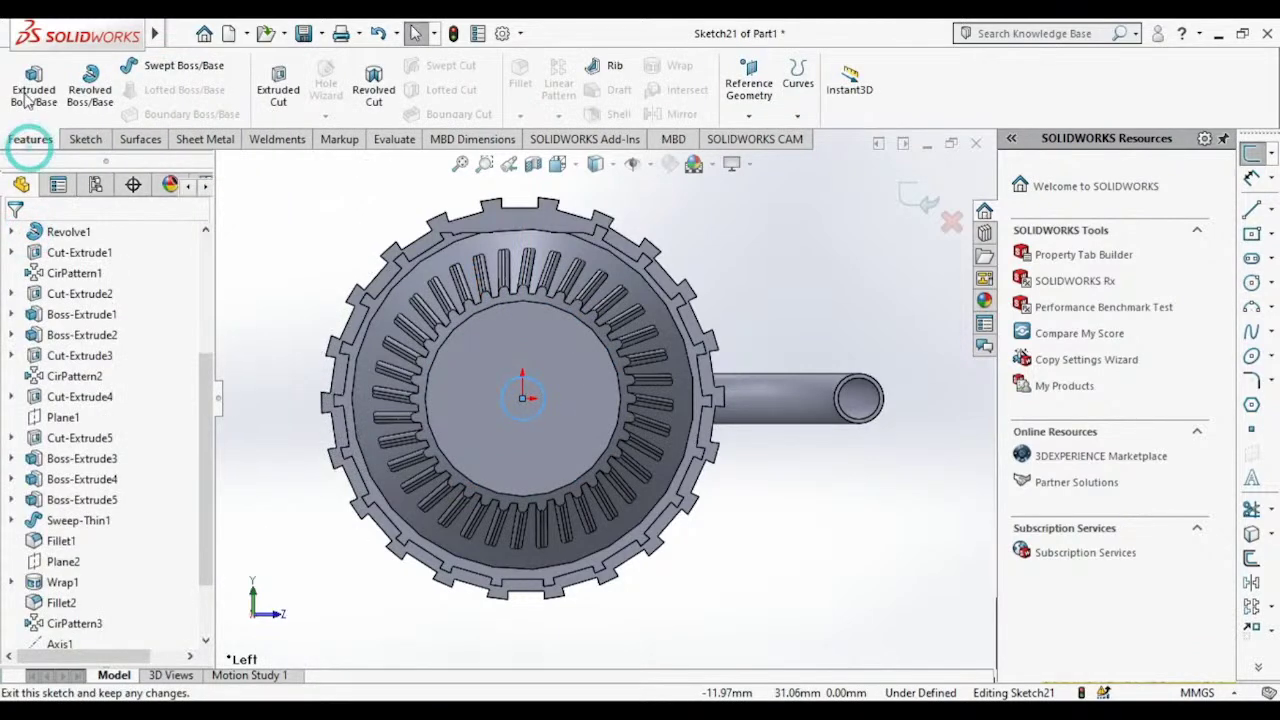
Step: Boss-extrude the nose circle 323 mm into a straight rod
left_click(30, 95)
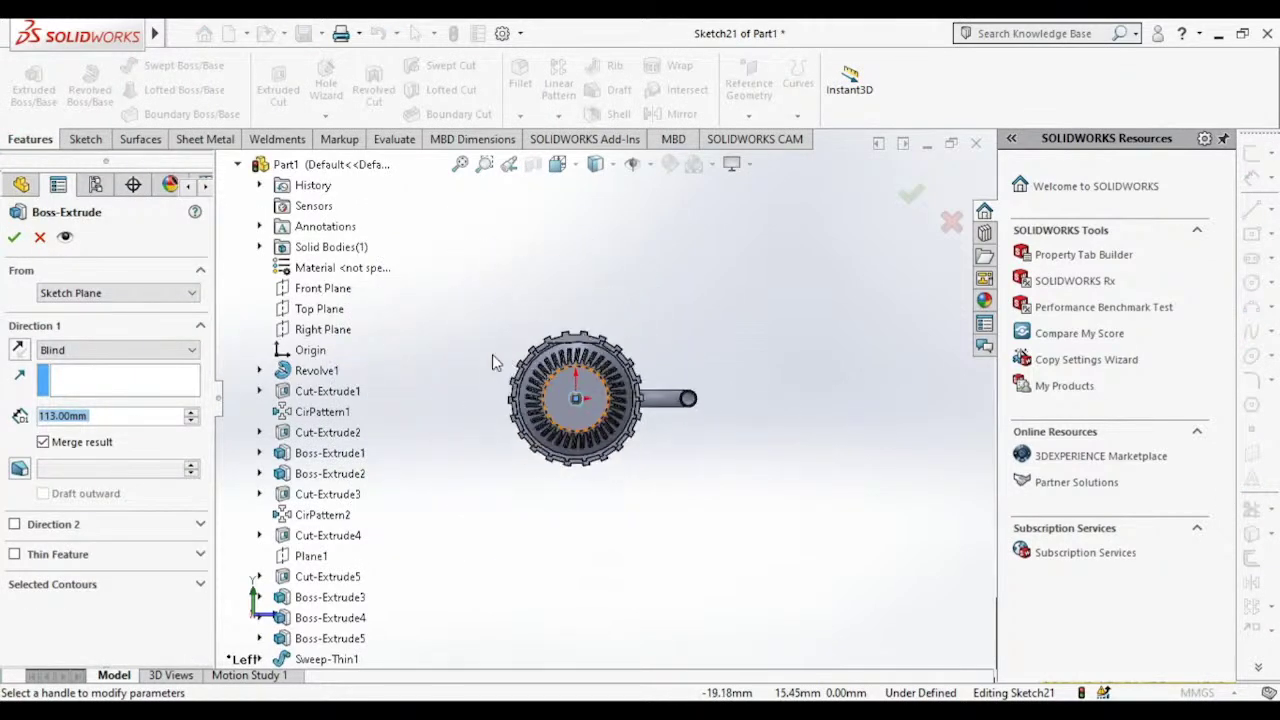
middle_click_drag(447, 385, 577, 415)
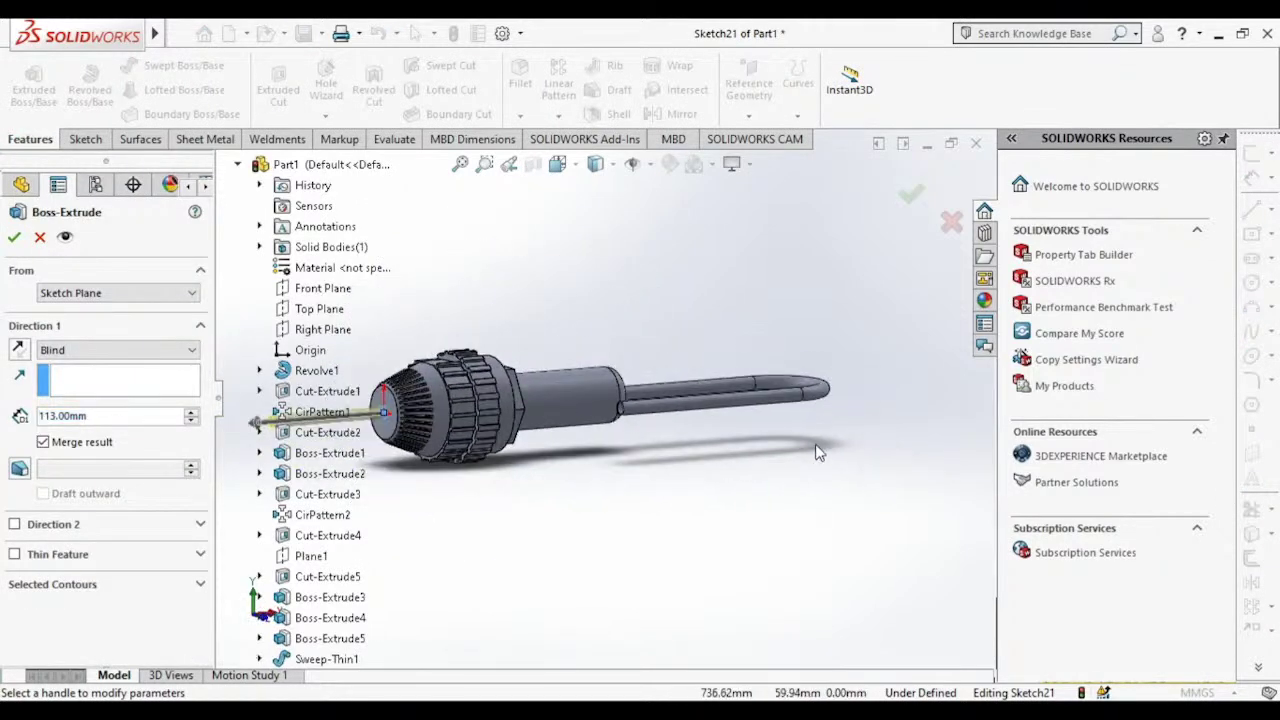
scroll(452, 413, "down", 2)
middle_click_drag(615, 432, 597, 430)
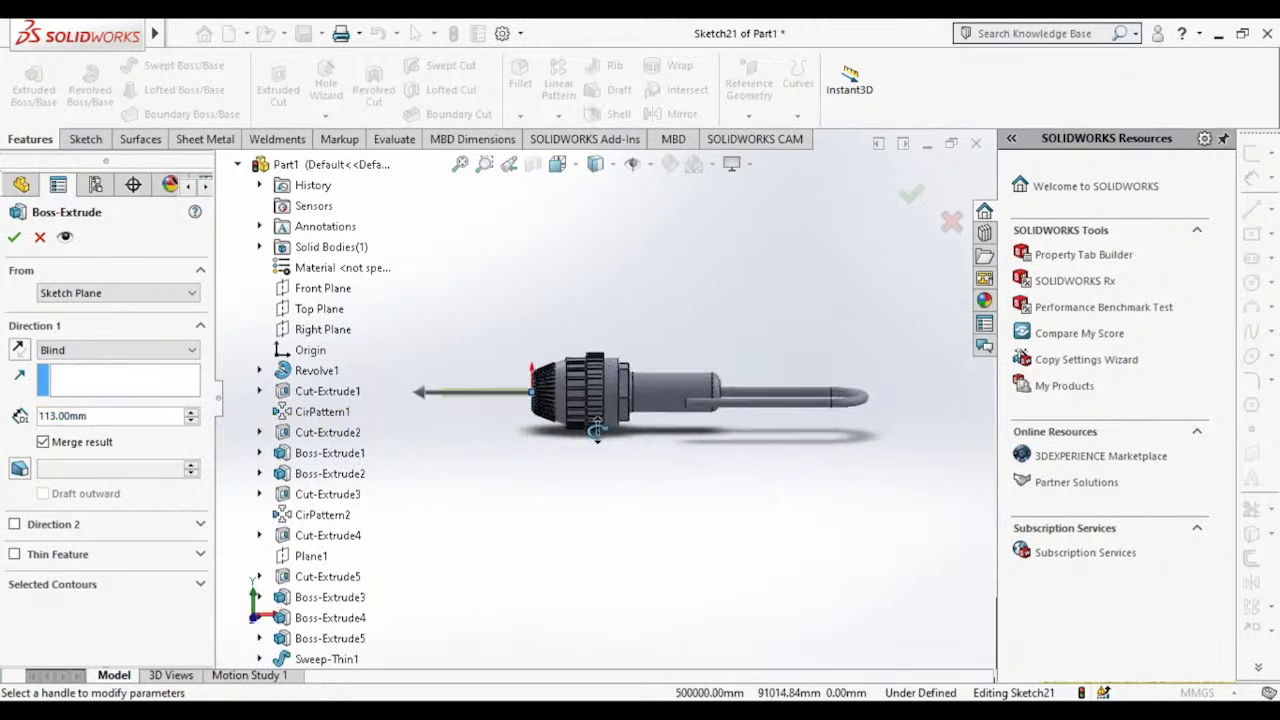
scroll(343, 388, "down", 2)
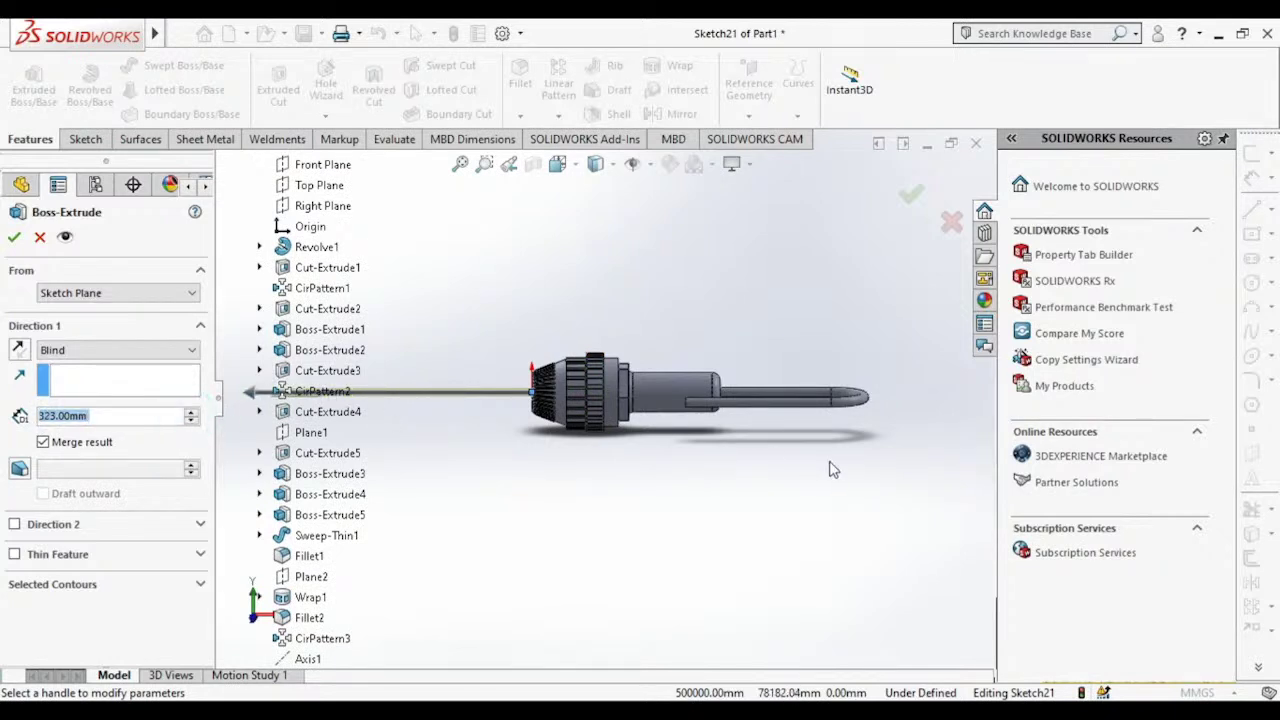
scroll(500, 385, "up", 5)
scroll(456, 400, "down", 10)
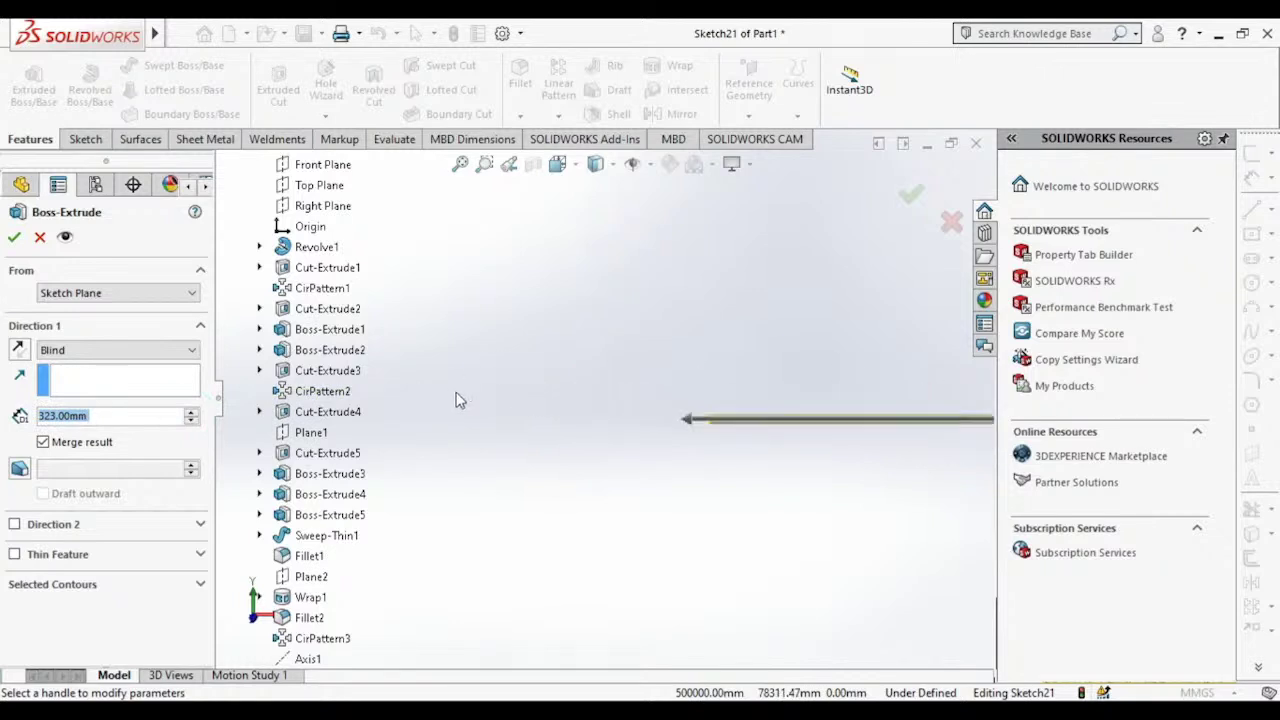
left_click(14, 238)
Step: Orbit and zoom to inspect the new rod from a 3D angle
scroll(500, 449, "up", 5)
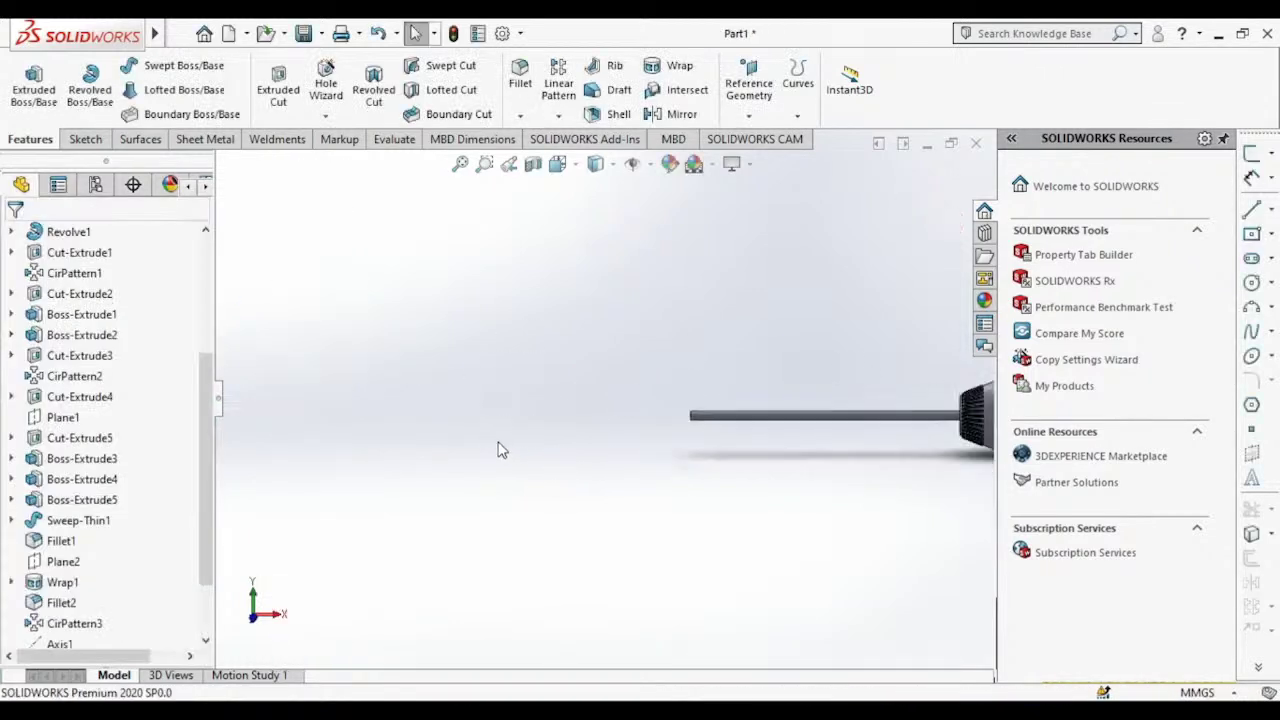
scroll(500, 449, "up", 3)
scroll(562, 397, "down", 3)
mouse_move(562, 397)
middle_mouse_down()
mouse_move(523, 471)
mouse_move(686, 431)
mouse_move(680, 289)
mouse_move(549, 338)
mouse_move(523, 451)
mouse_move(603, 531)
mouse_move(566, 543)
mouse_move(511, 455)
mouse_move(511, 480)
mouse_move(354, 428)
middle_mouse_up()
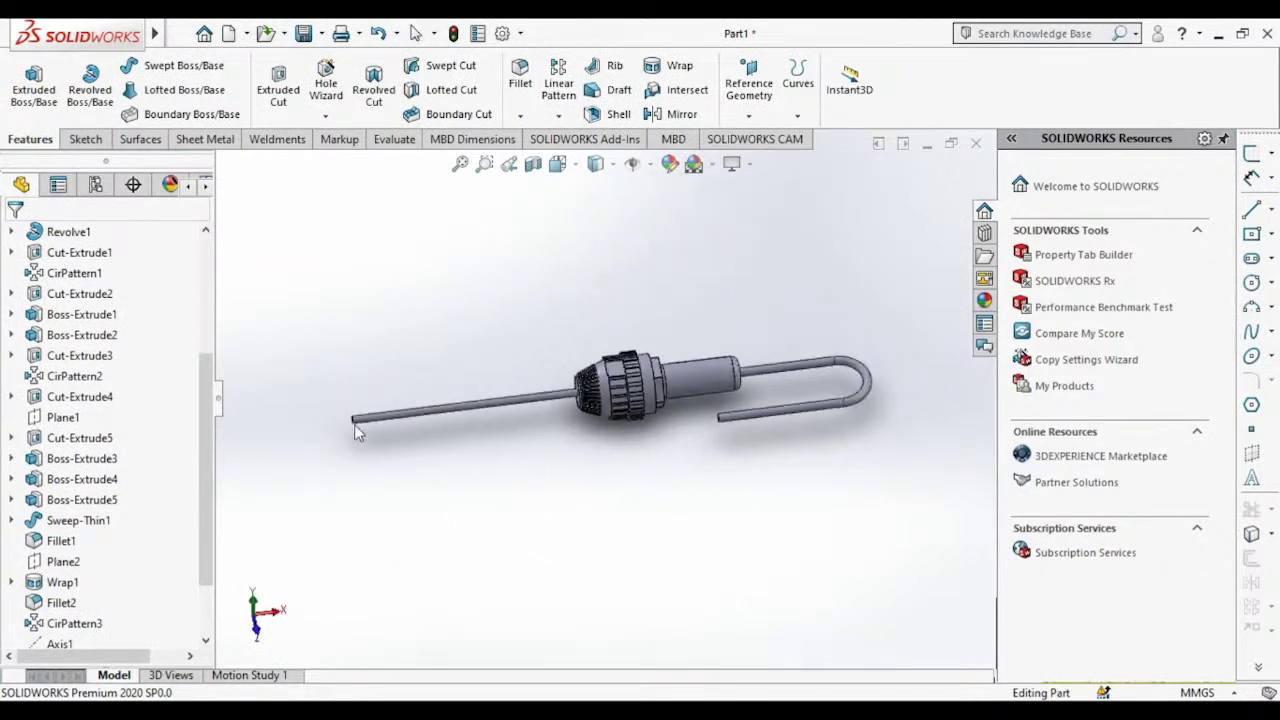
scroll(88, 410, "up", 4)
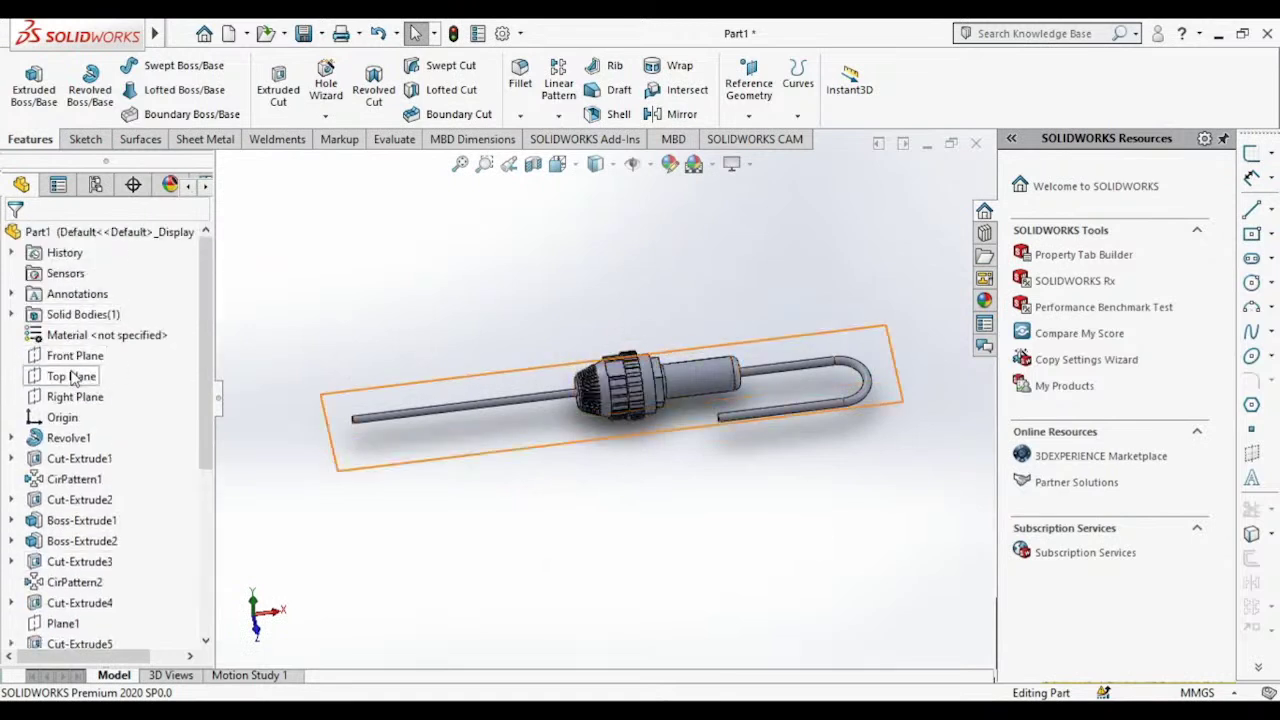
Step: Start a sketch on the Top Plane and view it from the Top
left_click(72, 377)
left_click(88, 338)
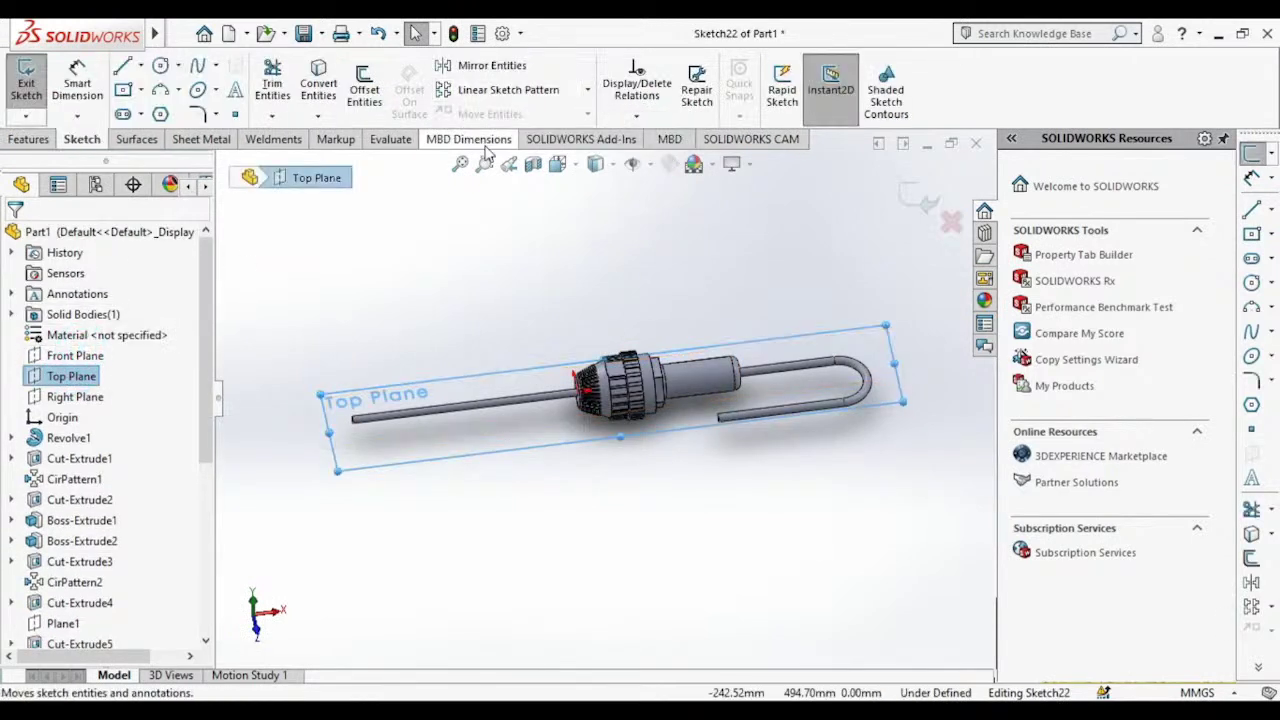
left_click(590, 166)
left_click(662, 270)
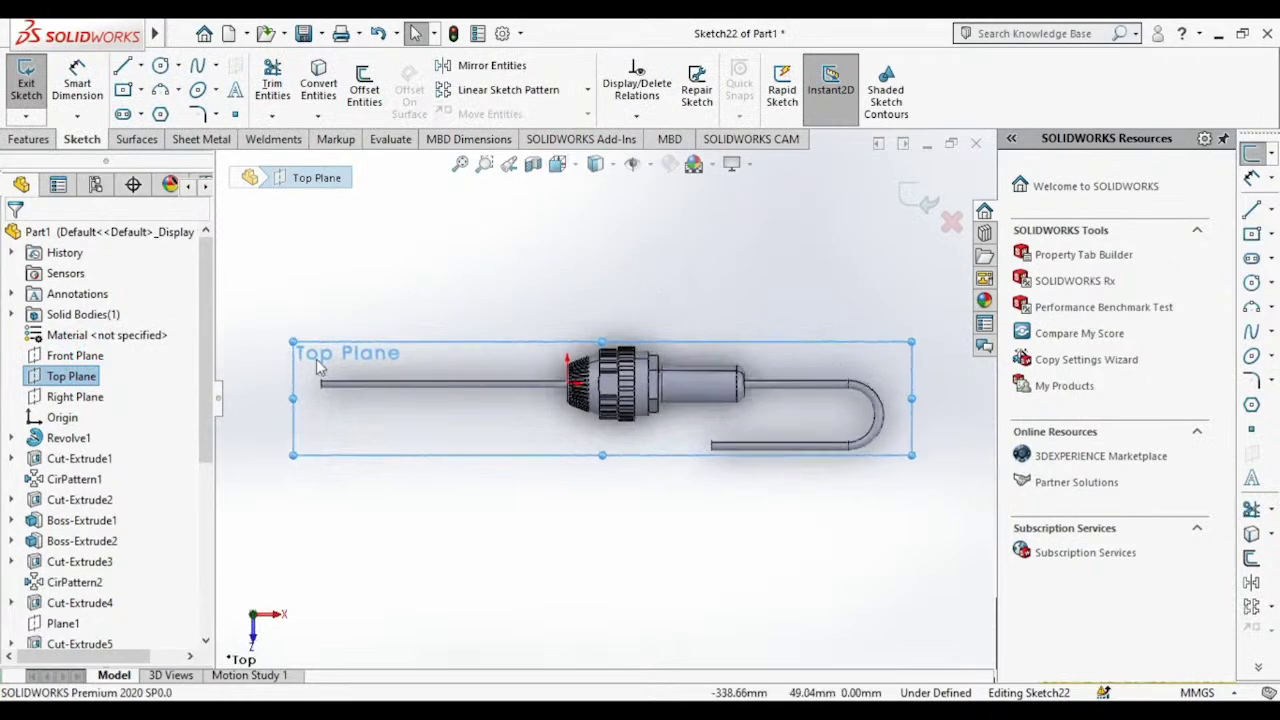
scroll(318, 367, "down", 2)
scroll(314, 391, "down", 2)
scroll(421, 393, "down", 2)
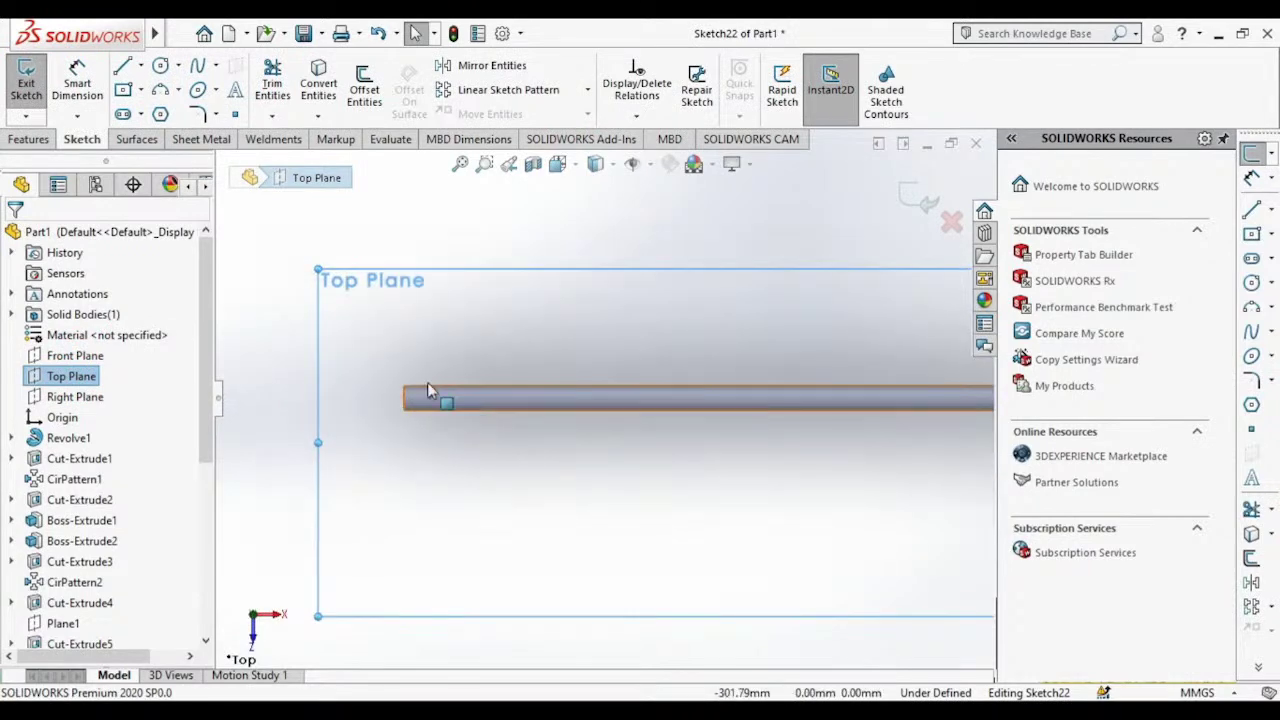
Step: Draw a closed three-line triangle across the end of the rod
left_click(122, 68)
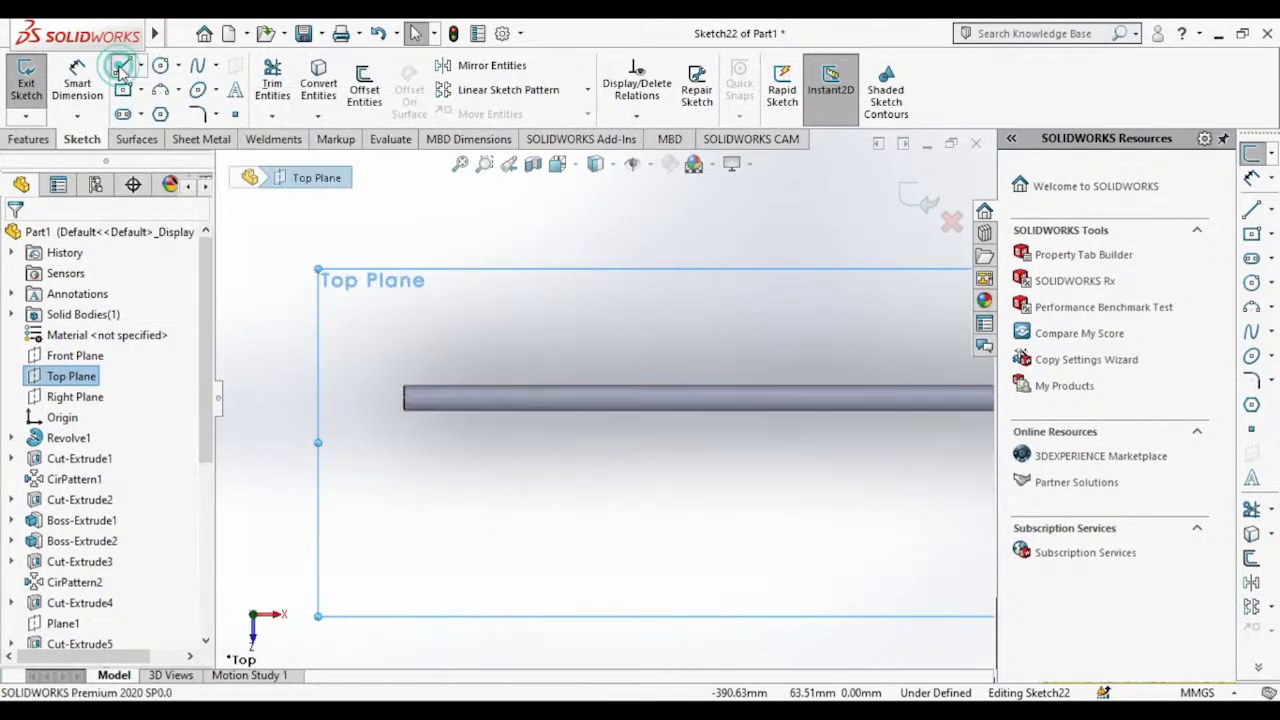
scroll(430, 400, "up", 3)
scroll(537, 423, "down", 2)
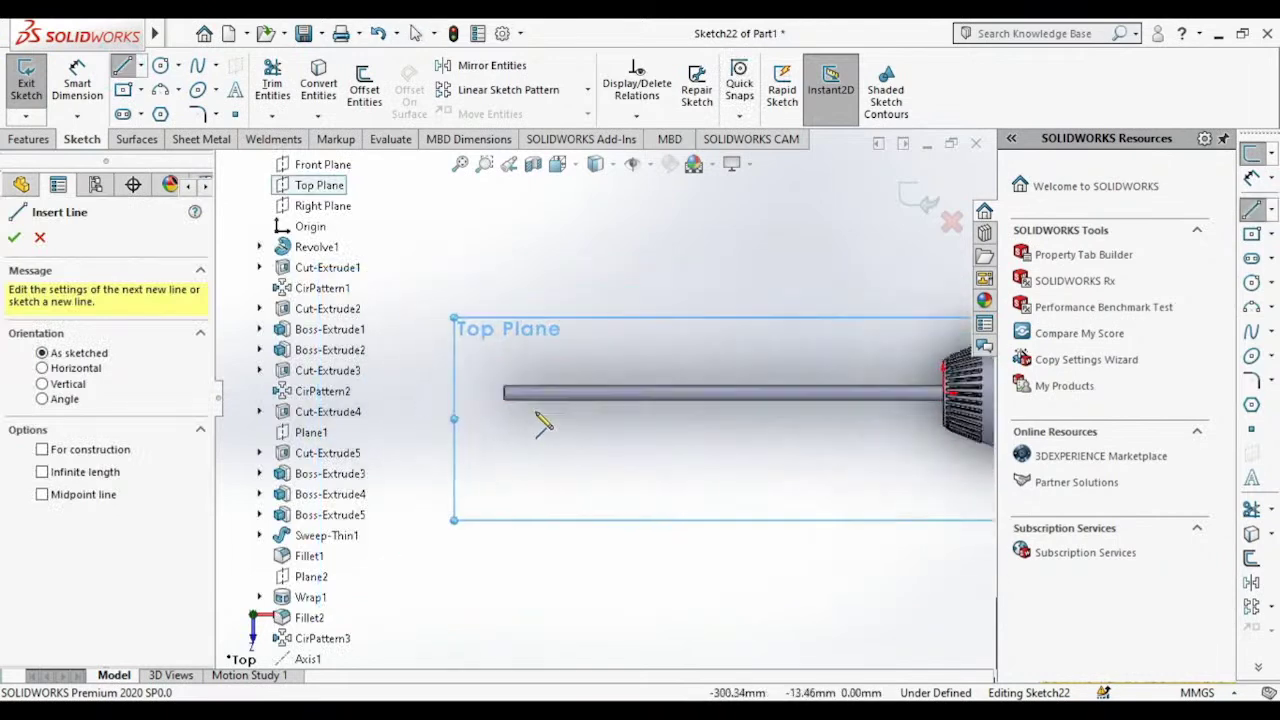
scroll(529, 394, "down", 2)
scroll(506, 383, "down", 2)
scroll(557, 462, "down", 1)
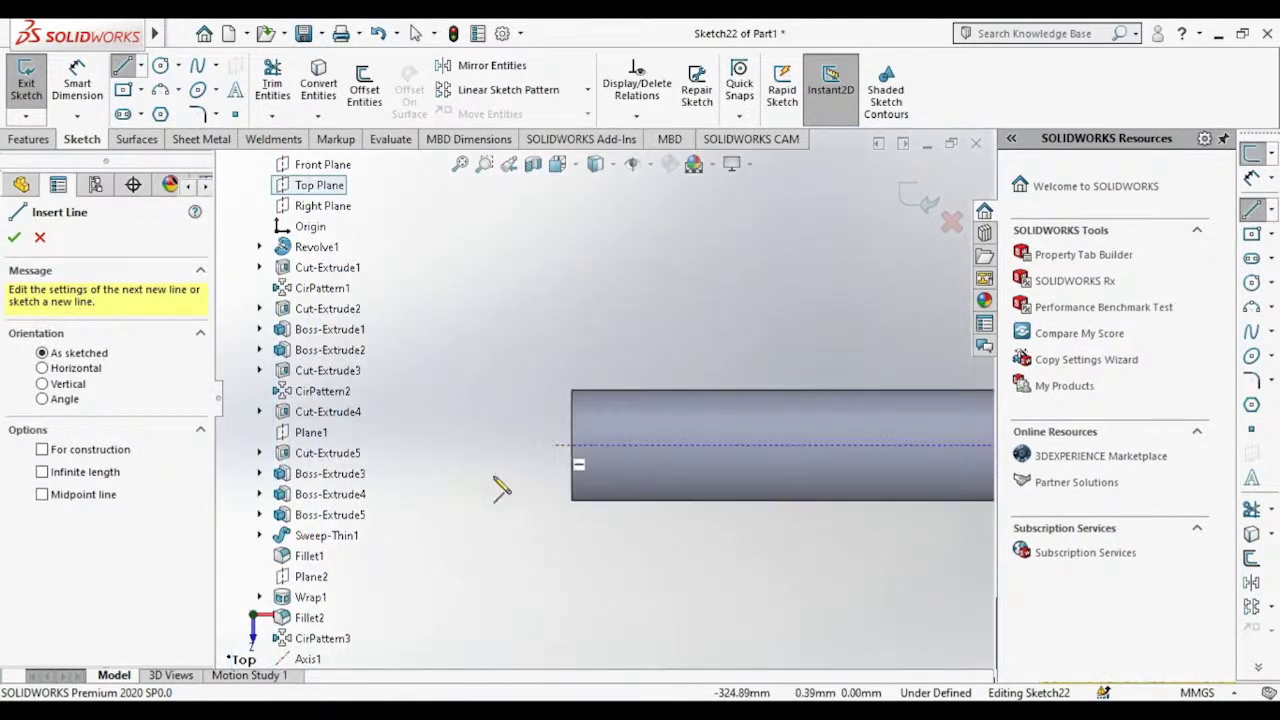
left_click(458, 481)
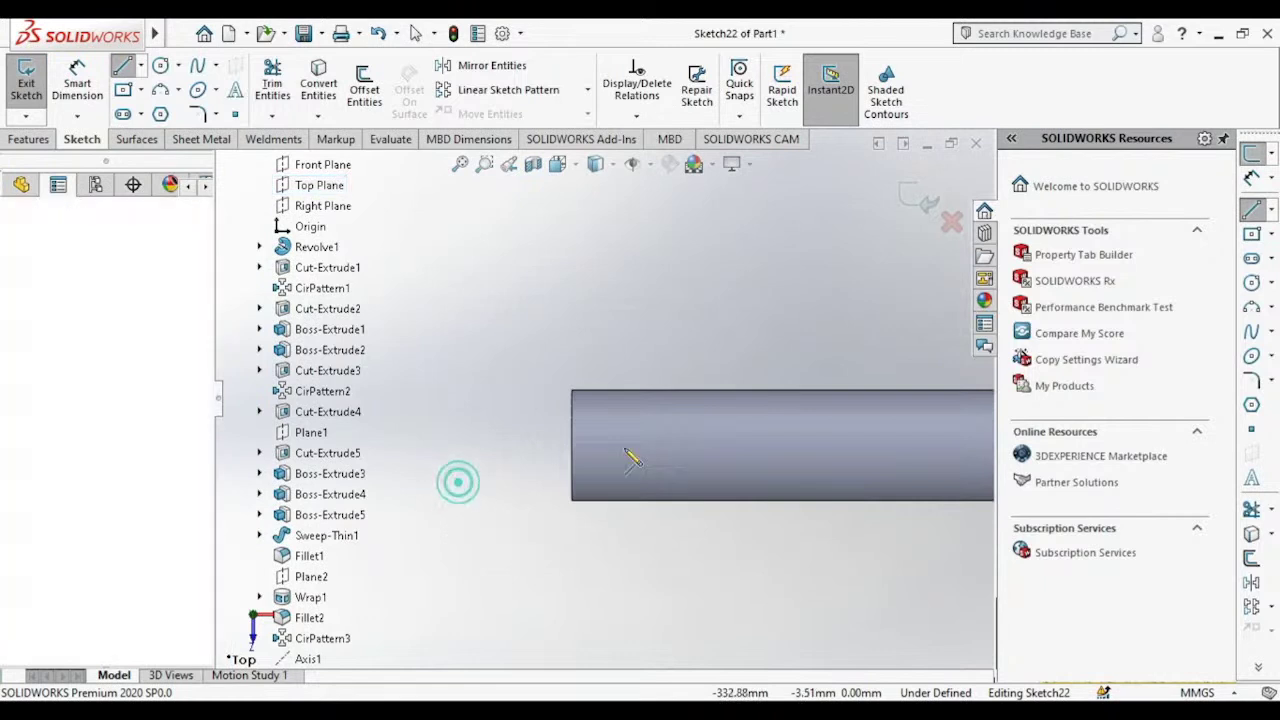
left_click(928, 368)
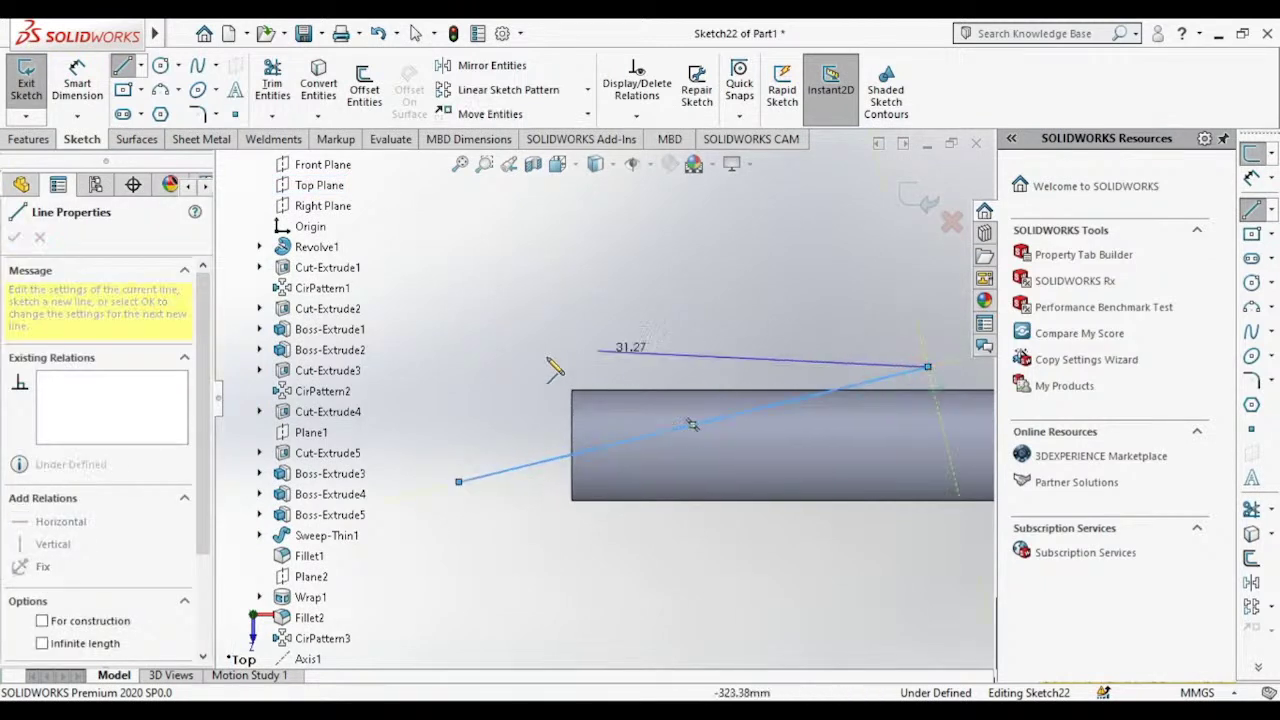
left_click(460, 343)
left_click(459, 482)
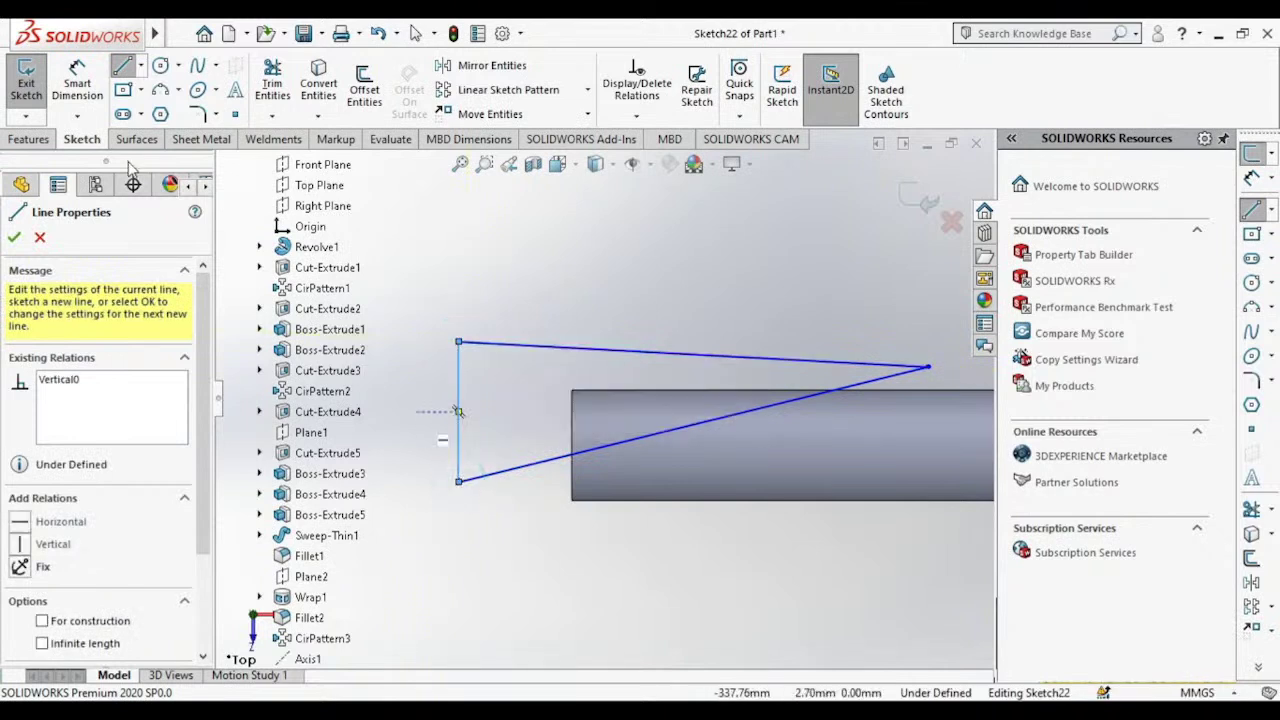
left_click(15, 238)
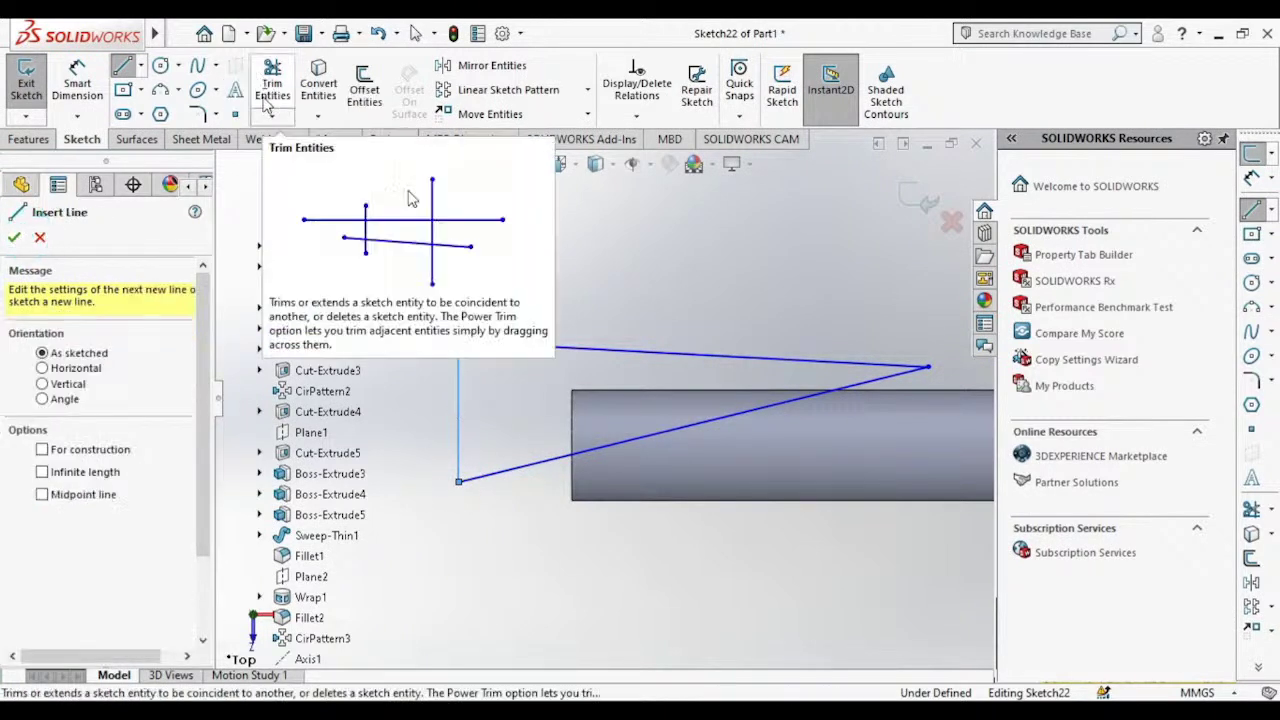
left_click(28, 145)
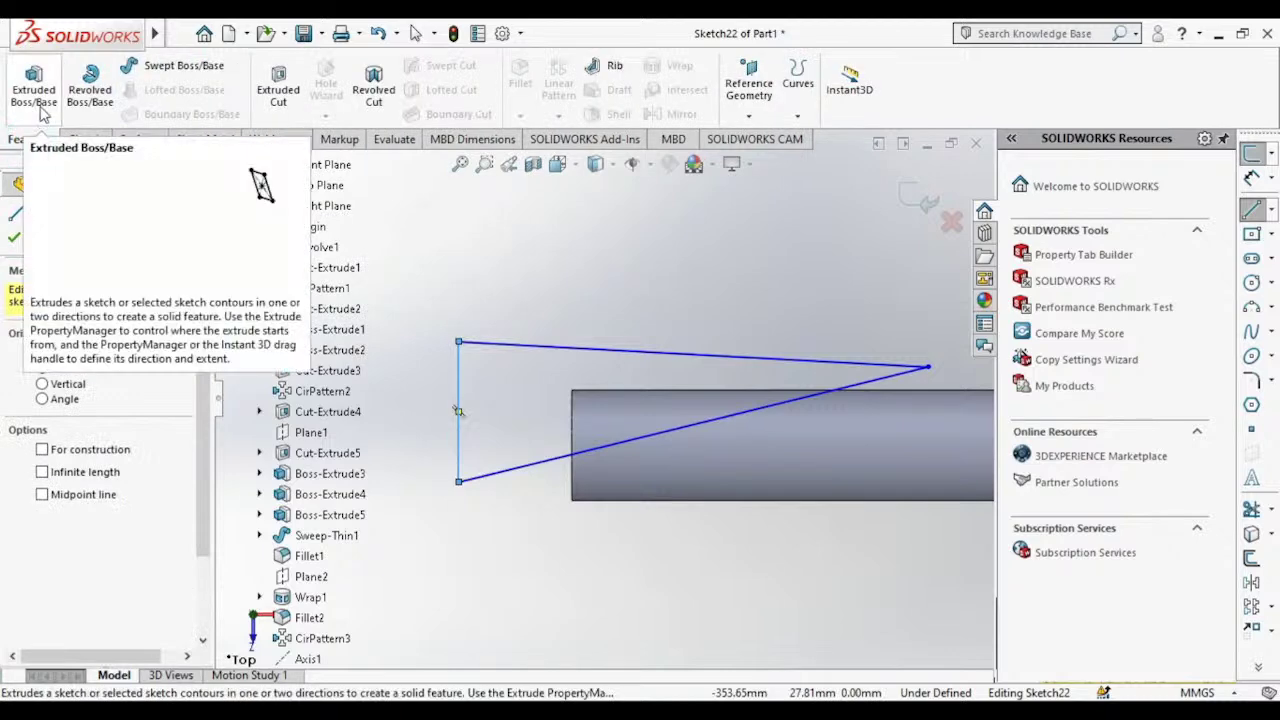
Step: Extruded-cut the triangle Through All - Both to bevel the rod tip
left_click(280, 95)
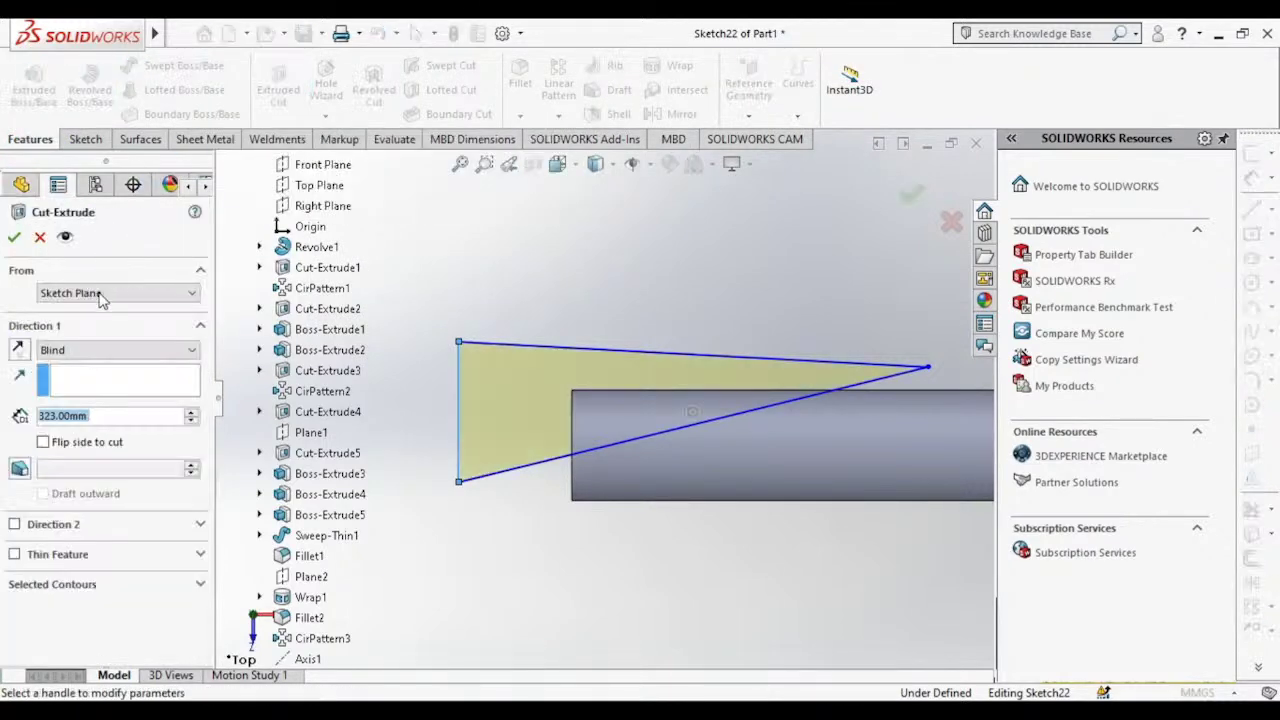
left_click(113, 352)
left_click(100, 393)
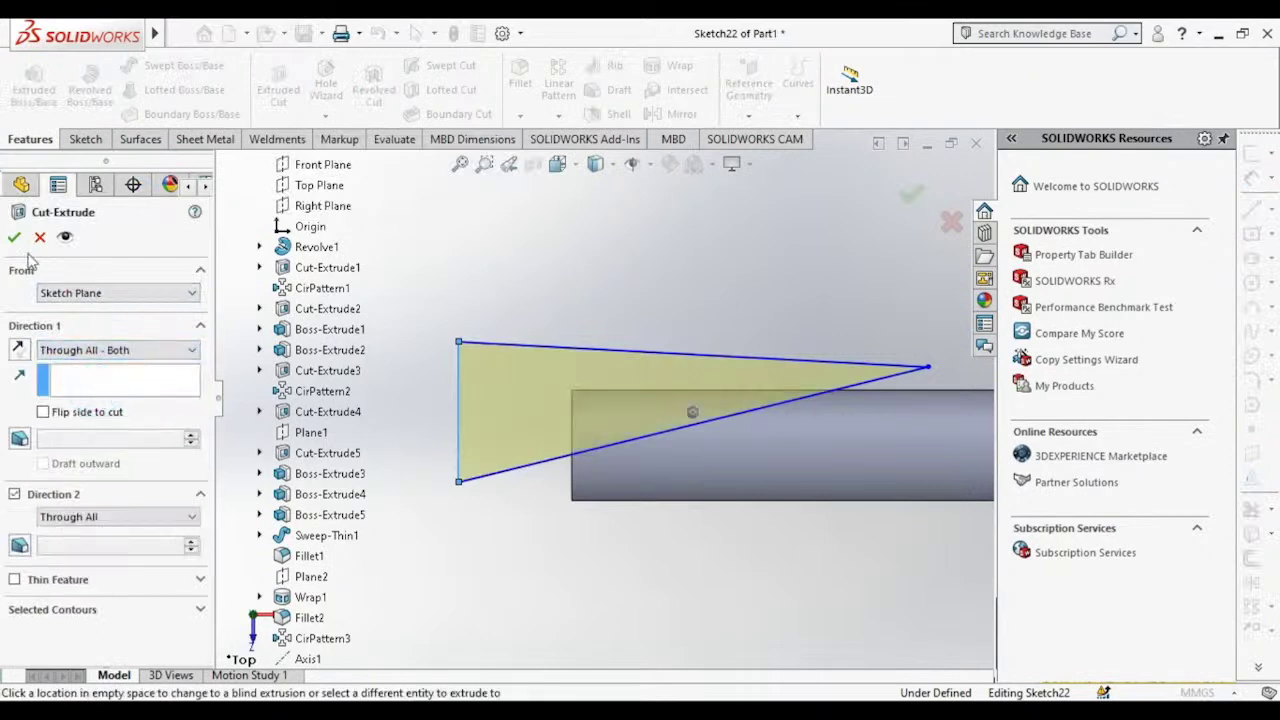
left_click(15, 239)
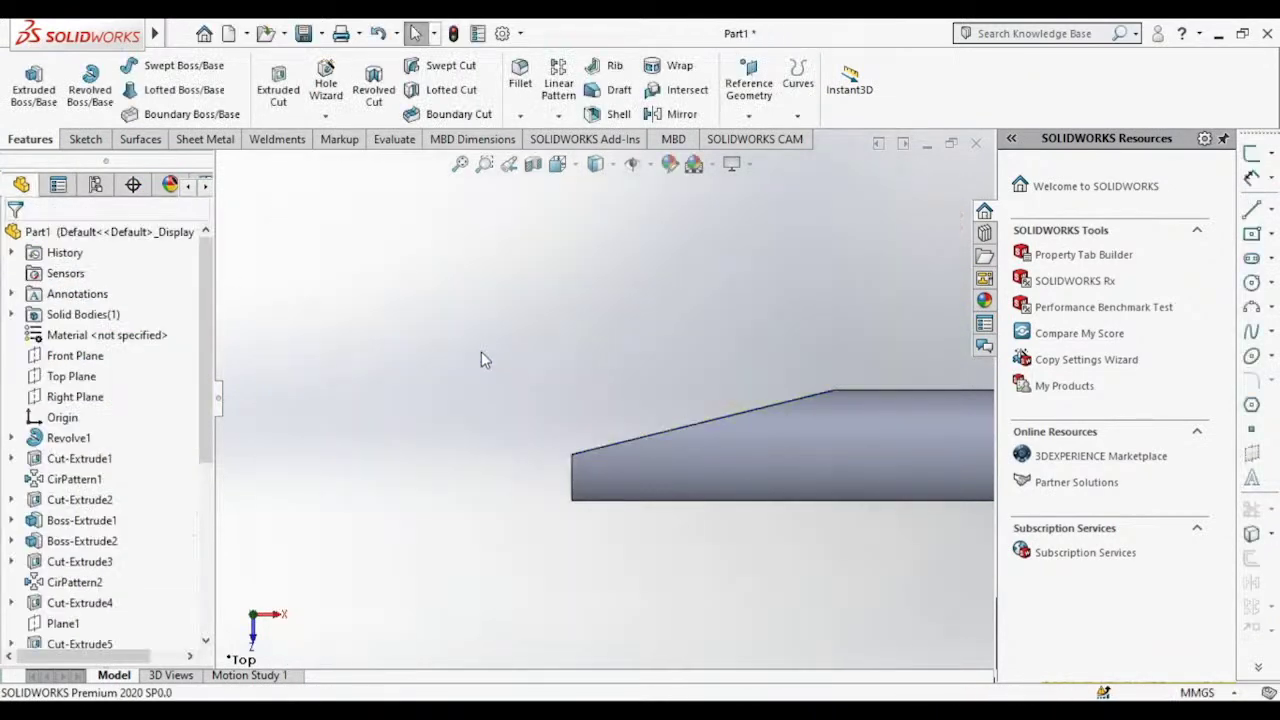
Step: Start a new sketch on the rod's bevelled end face
mouse_move(481, 353)
middle_mouse_down()
mouse_move(534, 429)
mouse_move(643, 366)
mouse_move(674, 249)
mouse_move(624, 238)
middle_mouse_up()
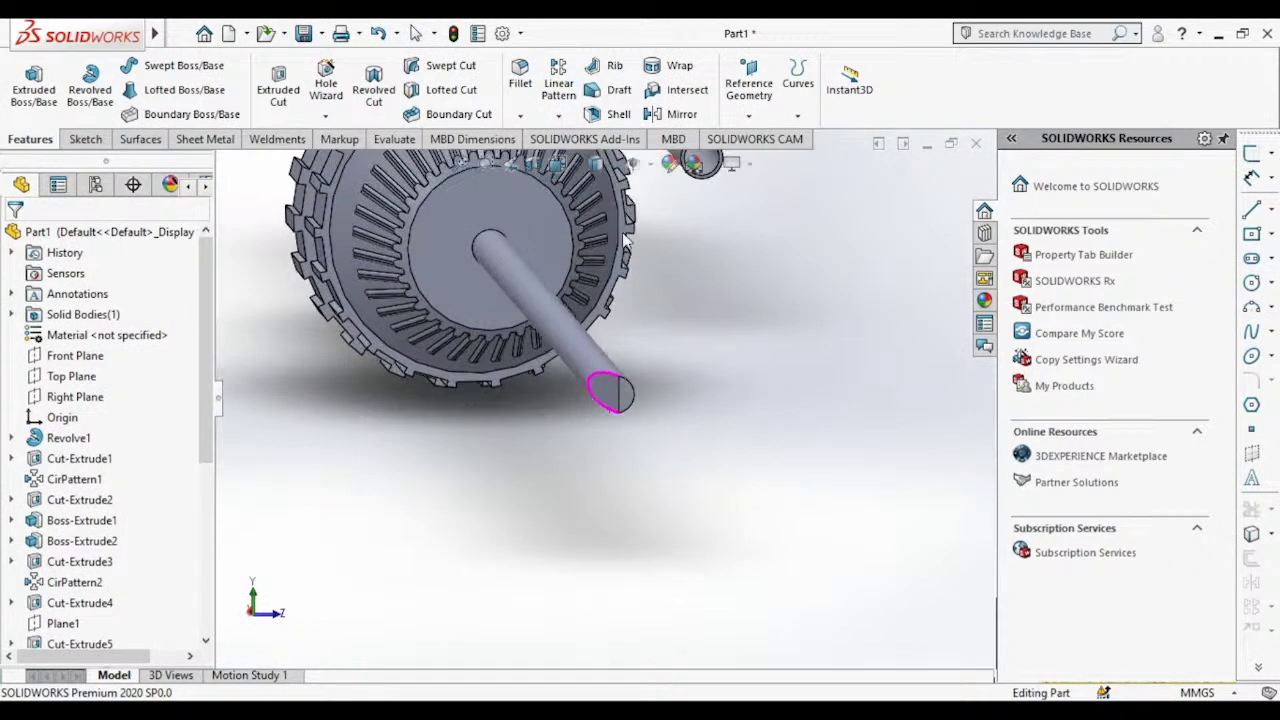
left_click(625, 402)
left_click(704, 346)
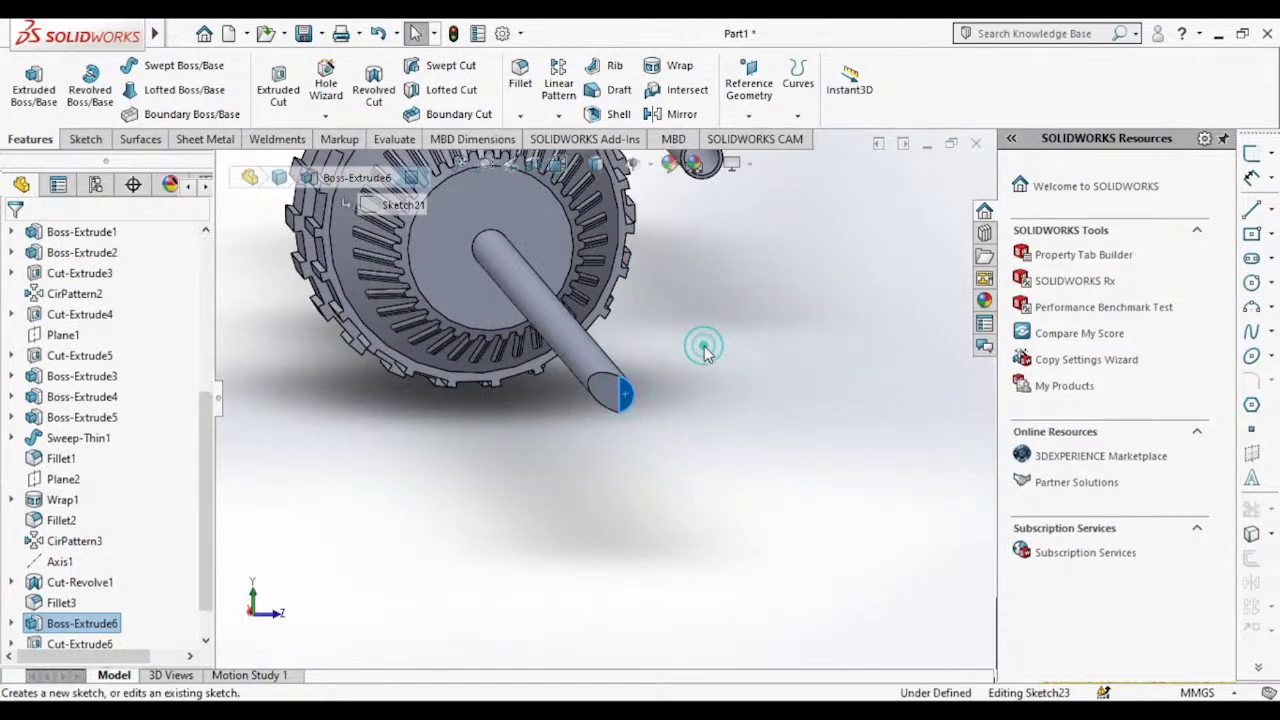
Step: View the rod end Normal To and sketch a 6.32 mm circle at the origin
left_click(557, 170)
left_click(662, 280)
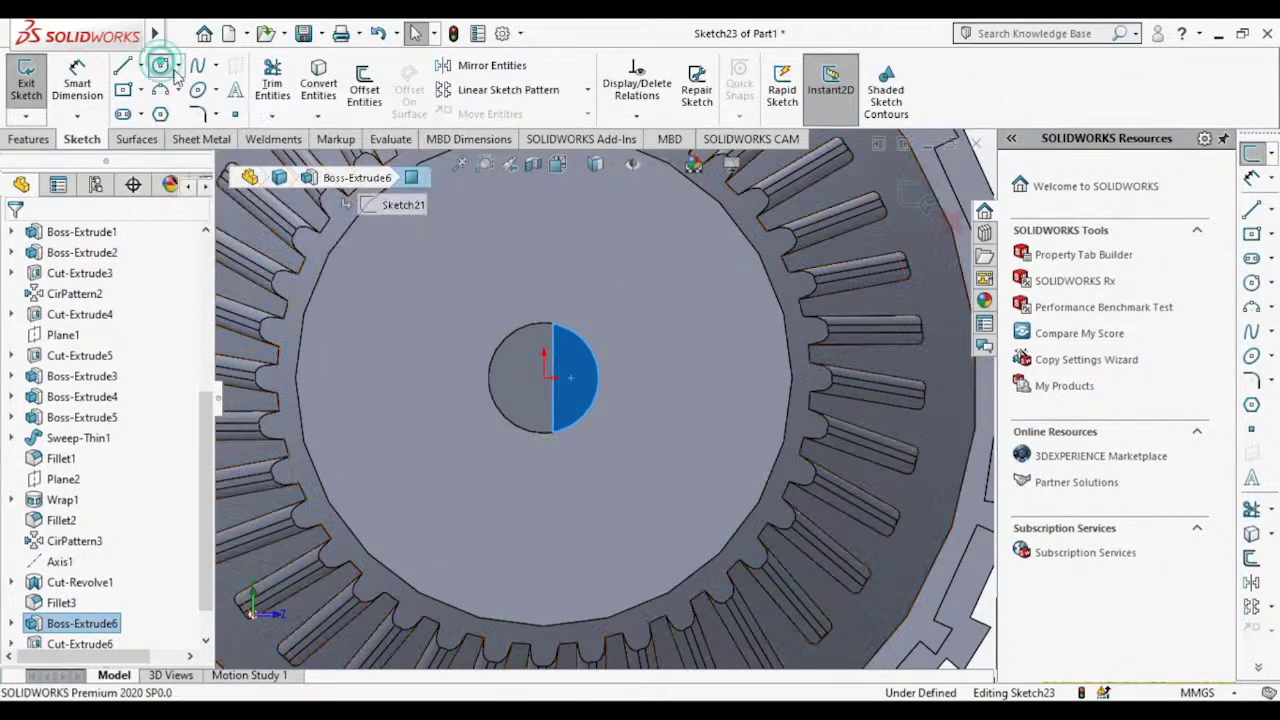
left_click(160, 65)
left_click(551, 375)
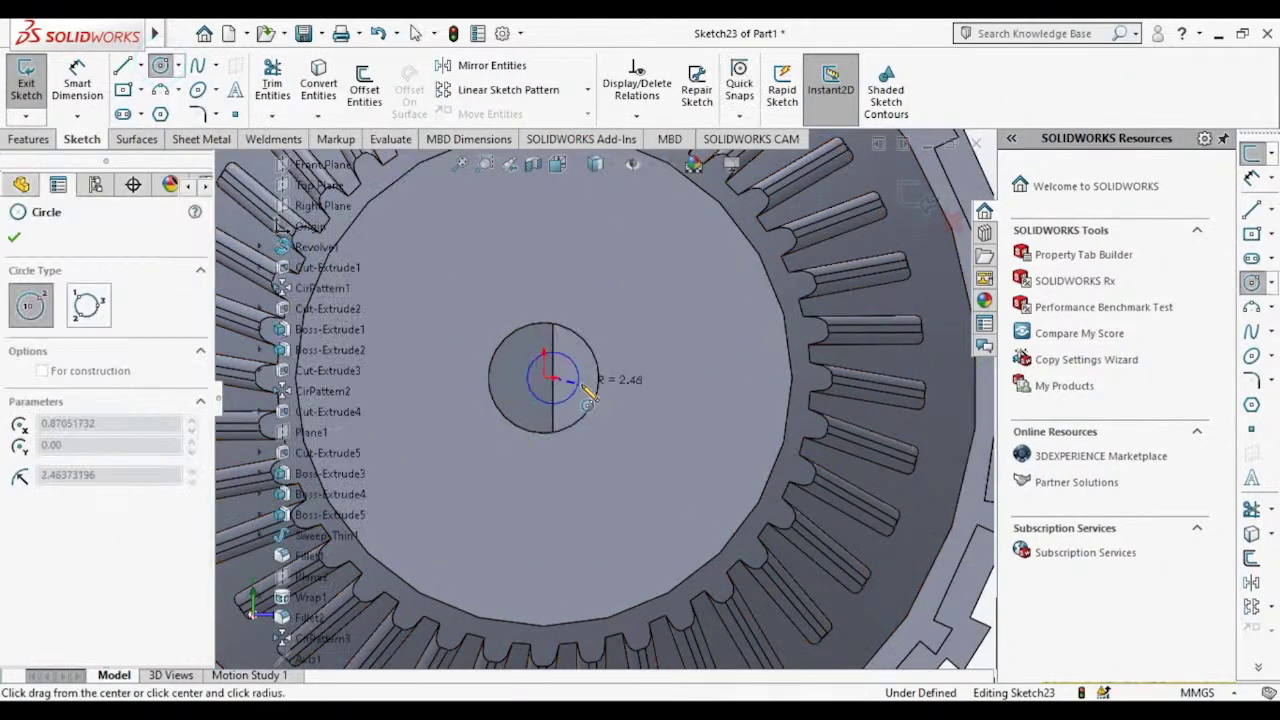
left_click(591, 400)
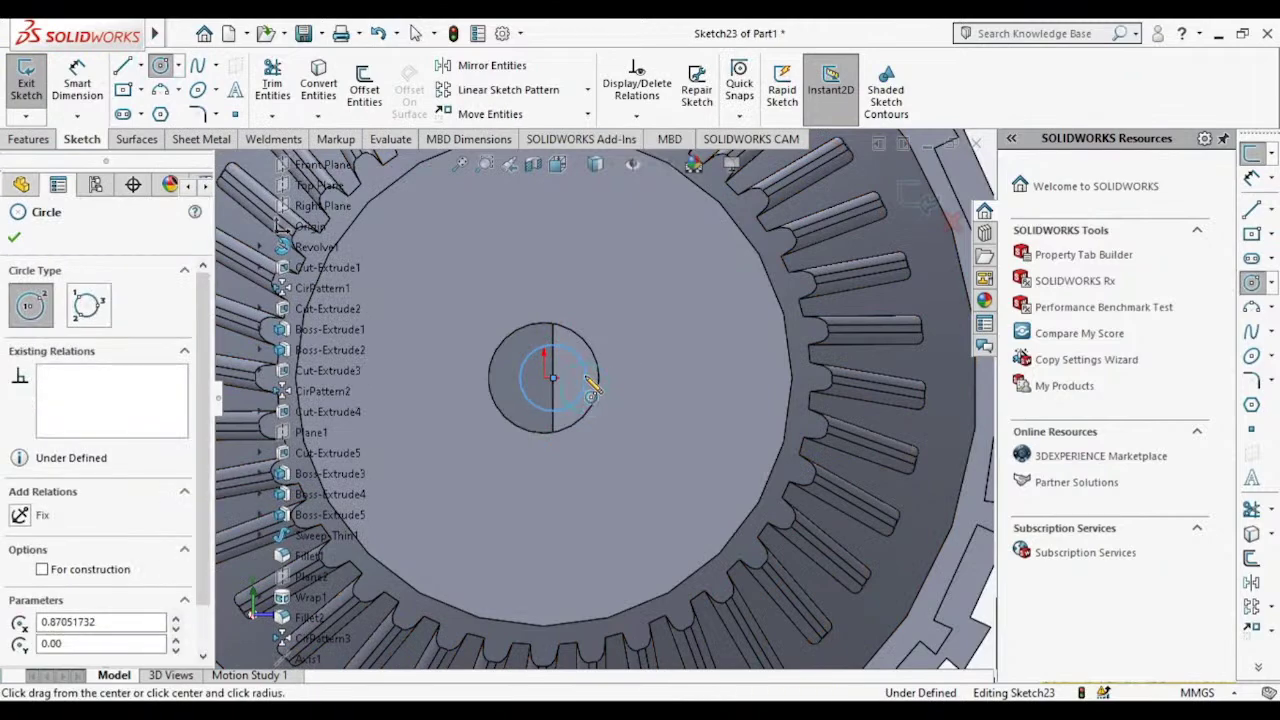
scroll(580, 400, "up", 5)
middle_click_drag(559, 407, 558, 394)
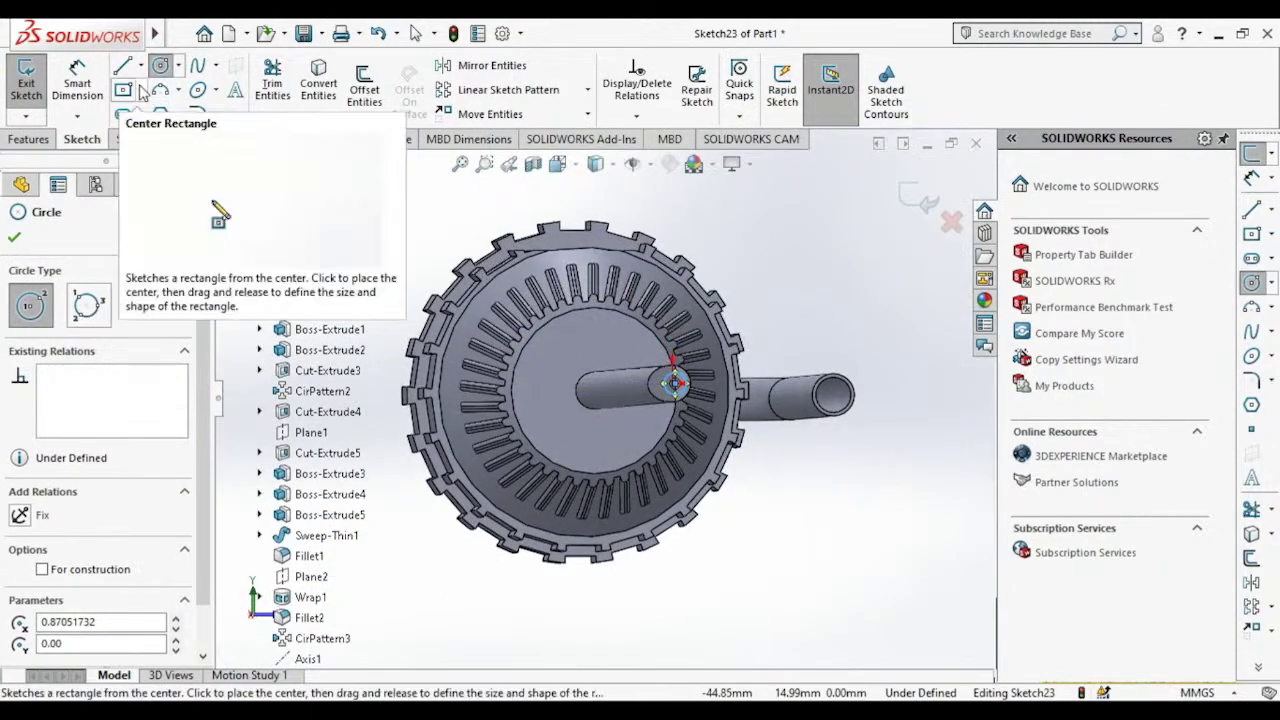
Step: Cut the circle Up To Surface, stopping at the ring-shaped end face
left_click(30, 140)
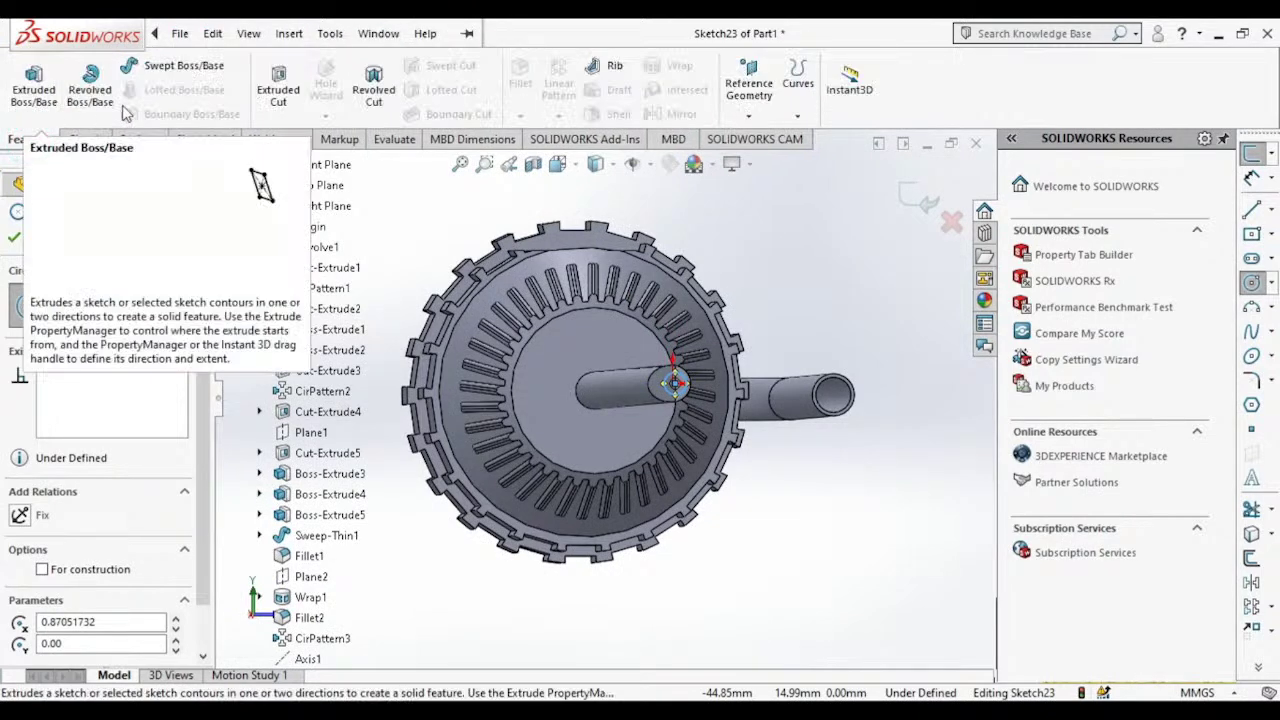
left_click(278, 90)
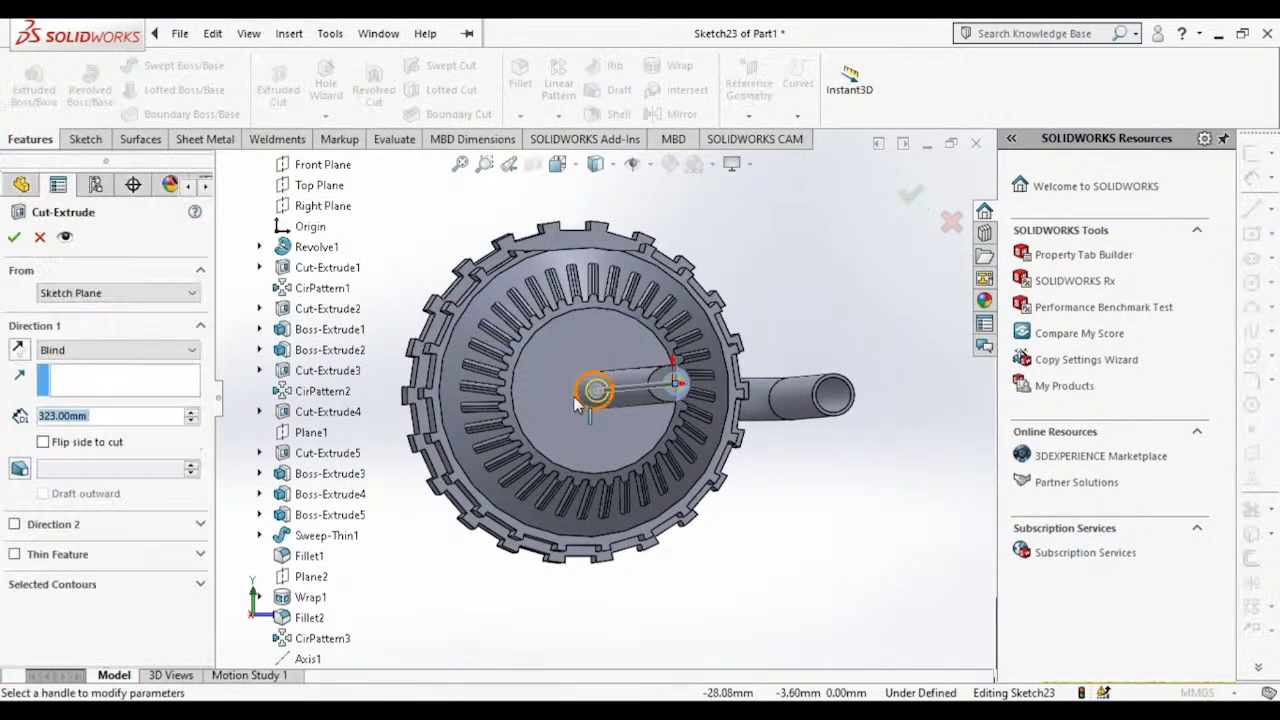
middle_click_drag(577, 415, 680, 440)
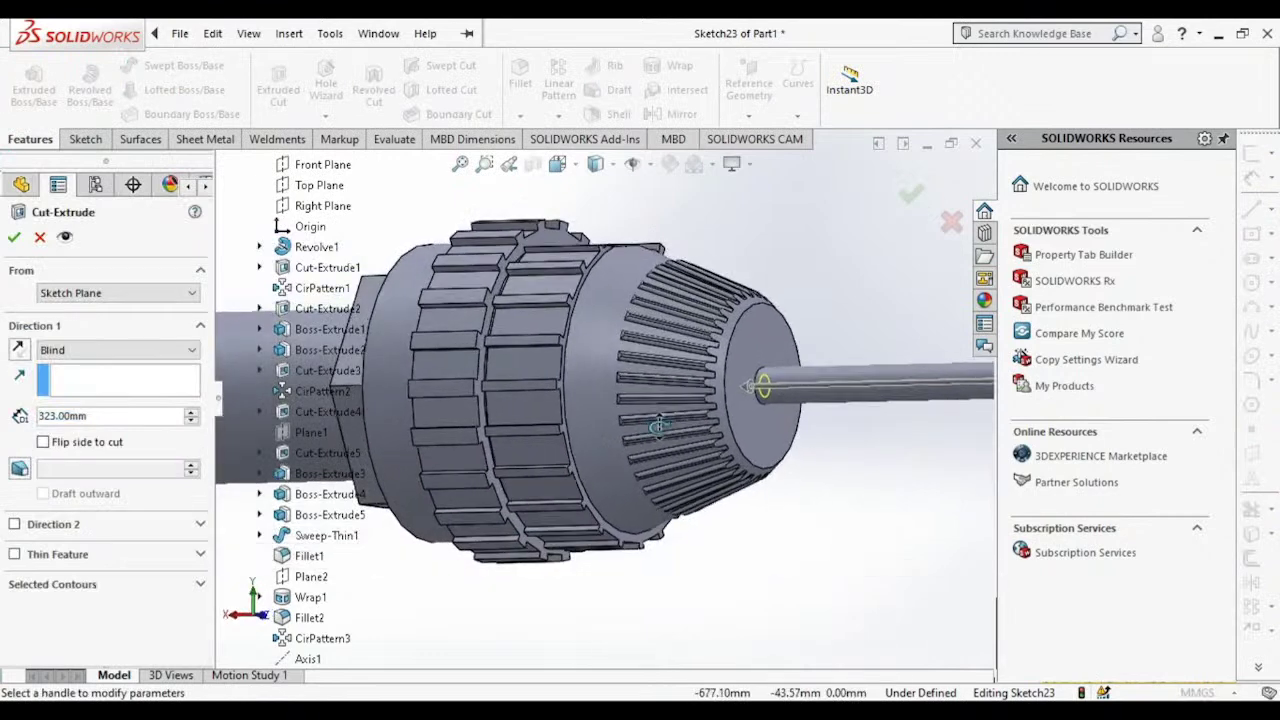
middle_click_drag(680, 440, 645, 428)
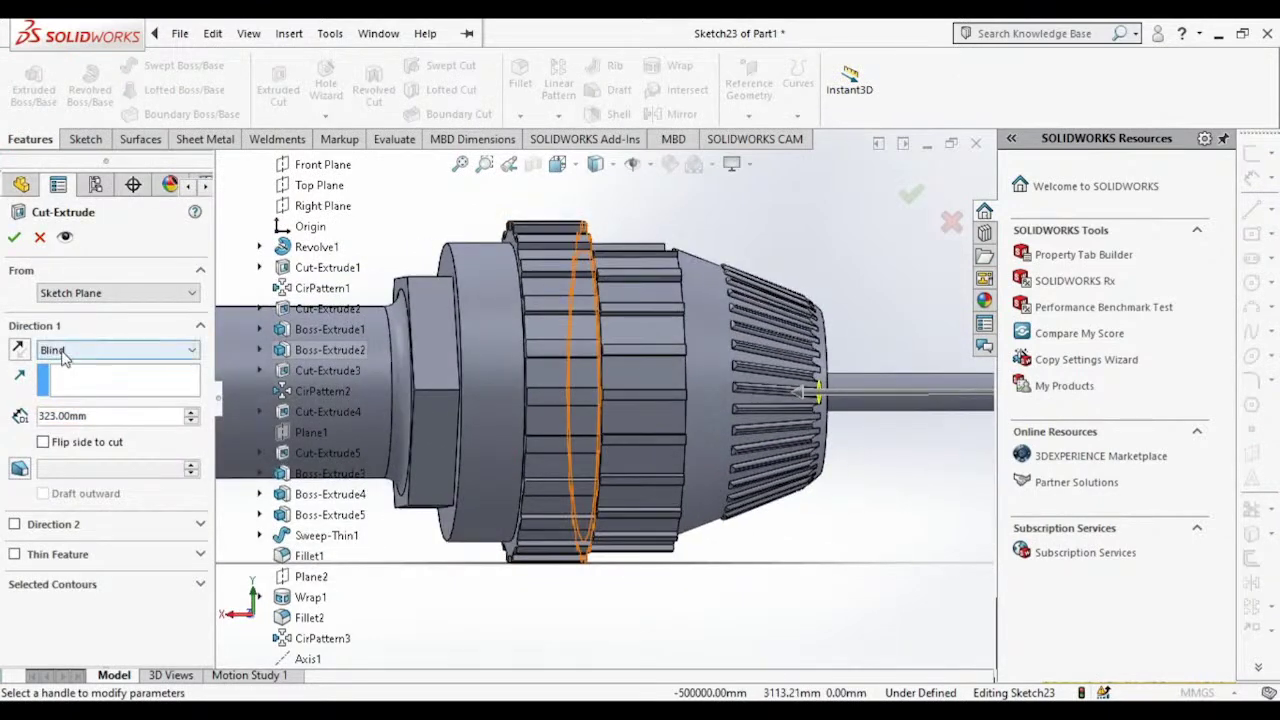
left_click(75, 350)
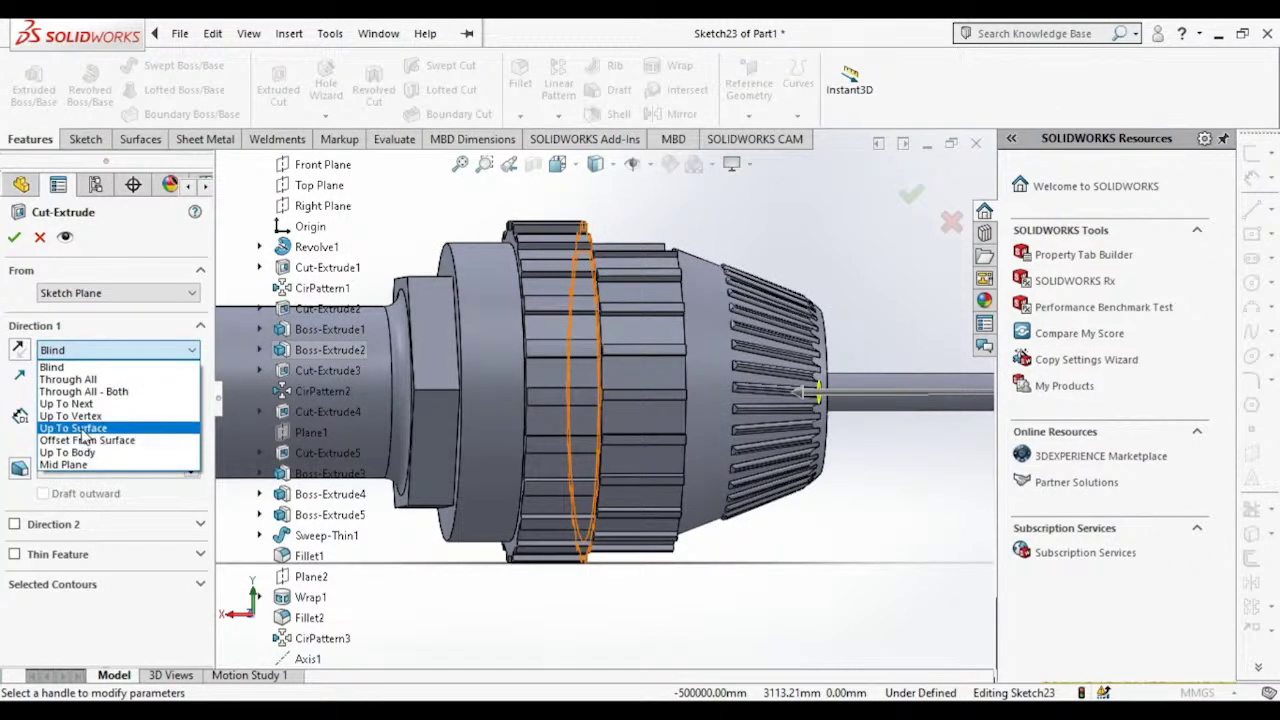
left_click(72, 428)
mouse_move(600, 420)
middle_mouse_down()
mouse_move(495, 437)
mouse_move(532, 411)
middle_mouse_up()
scroll(557, 417, "down", 5)
scroll(625, 395, "down", 3)
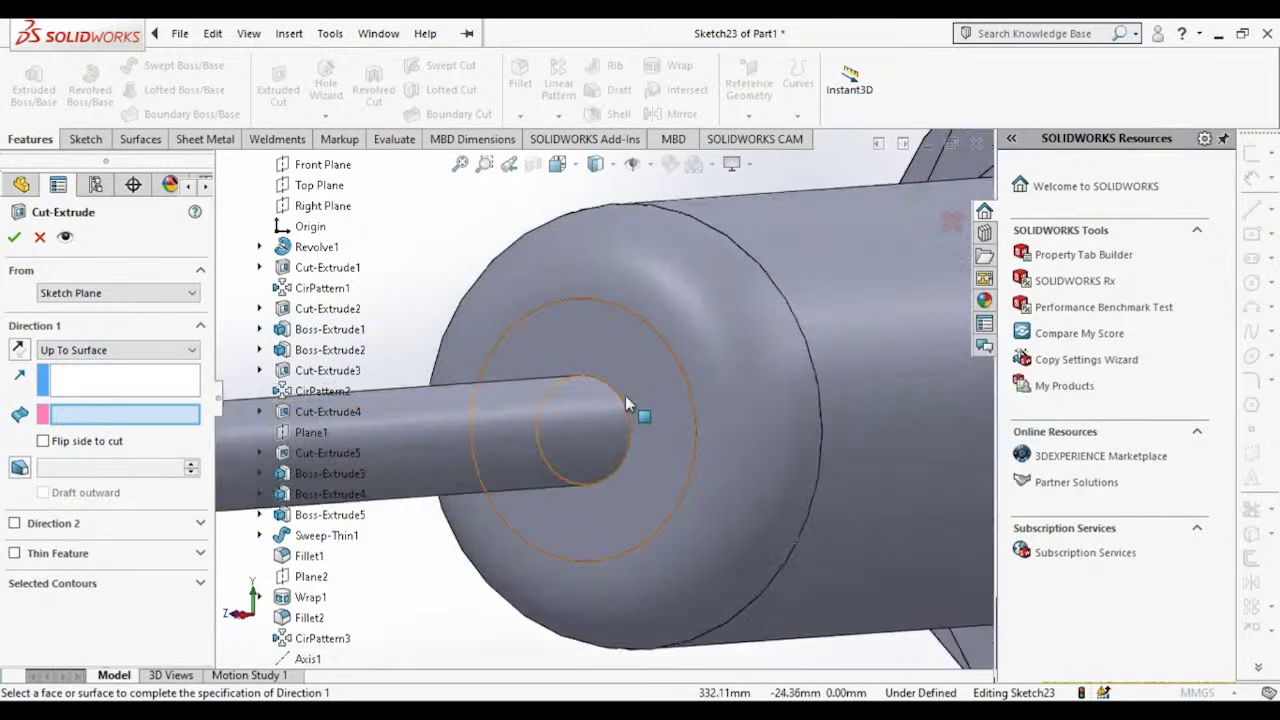
left_click(648, 390)
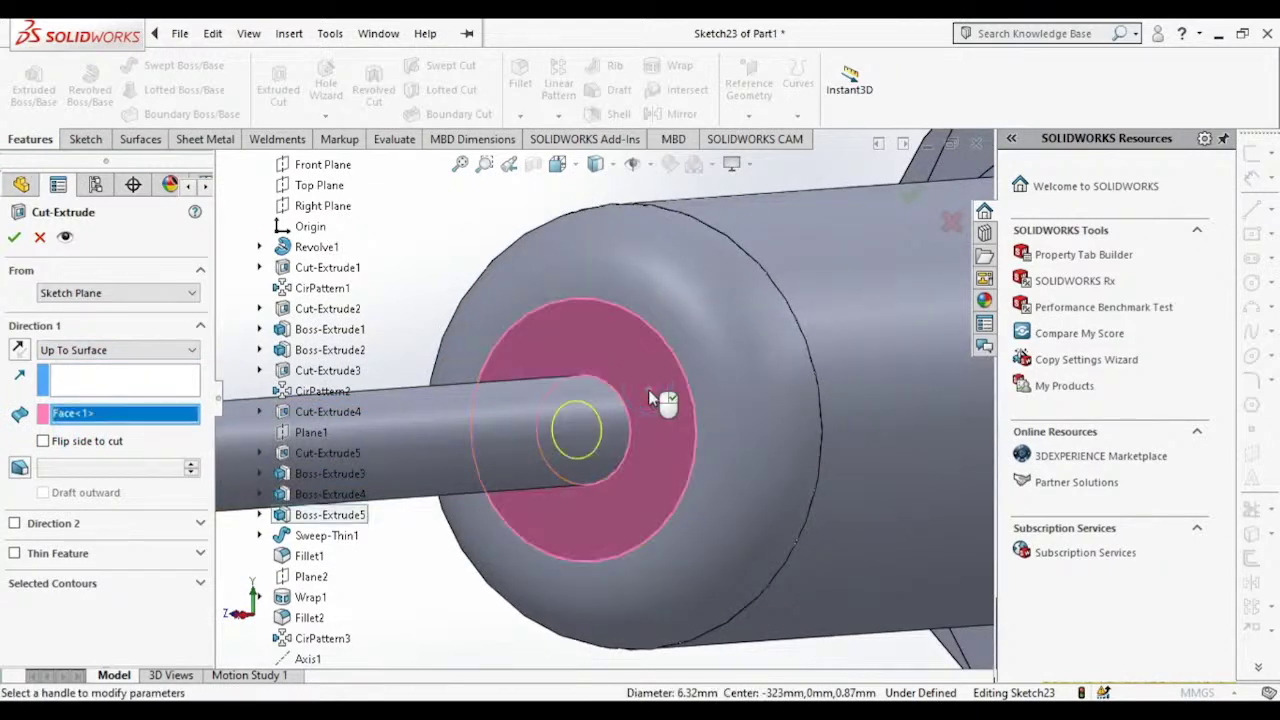
left_click(13, 240)
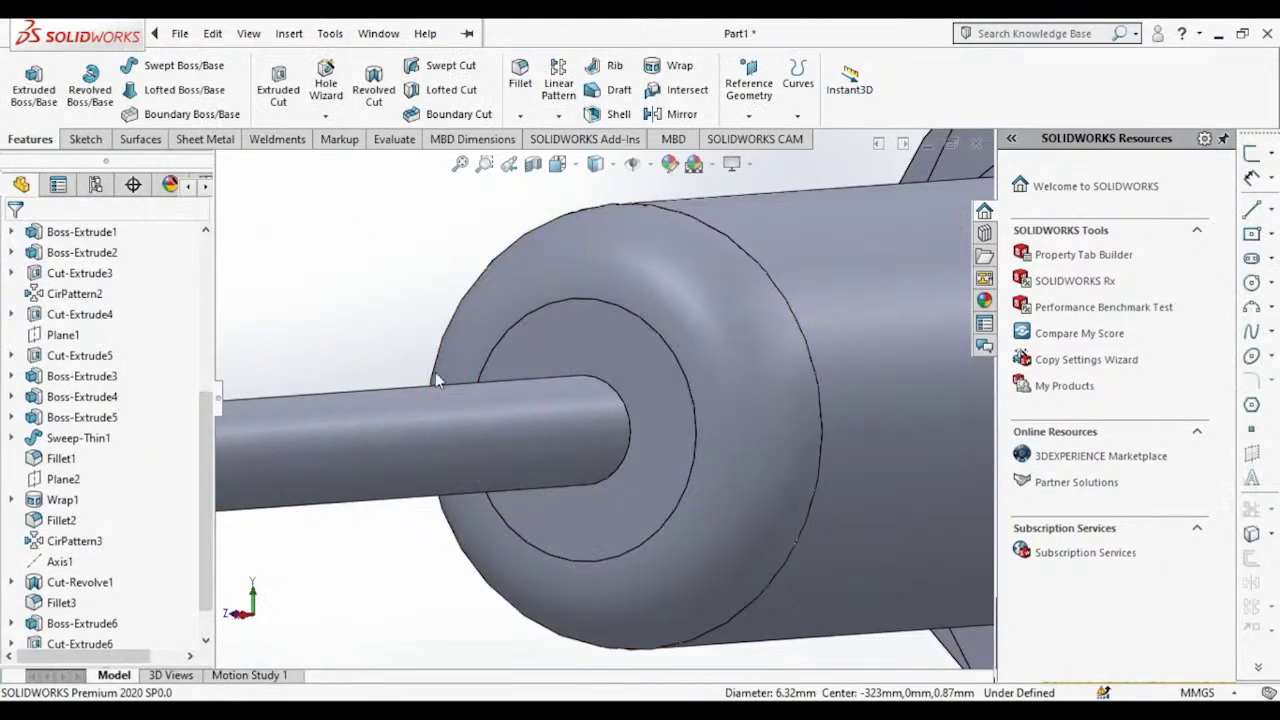
Step: Orbit and zoom to inspect the hollowed rod end-on and side-on
scroll(450, 405, "up", 6)
mouse_move(457, 412)
middle_mouse_down()
mouse_move(251, 378)
mouse_move(277, 374)
middle_mouse_up()
scroll(735, 422, "down", 3)
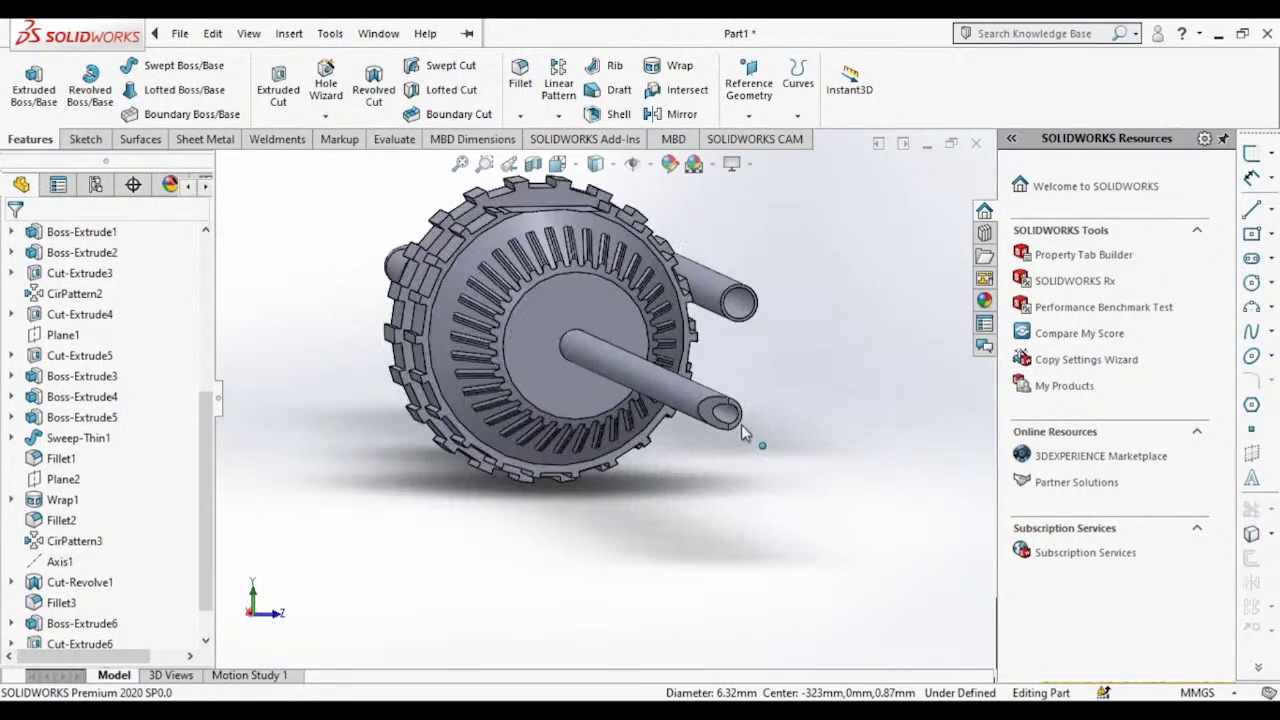
scroll(735, 422, "down", 3)
mouse_move(732, 424)
middle_mouse_down()
mouse_move(869, 260)
mouse_move(838, 163)
middle_mouse_up()
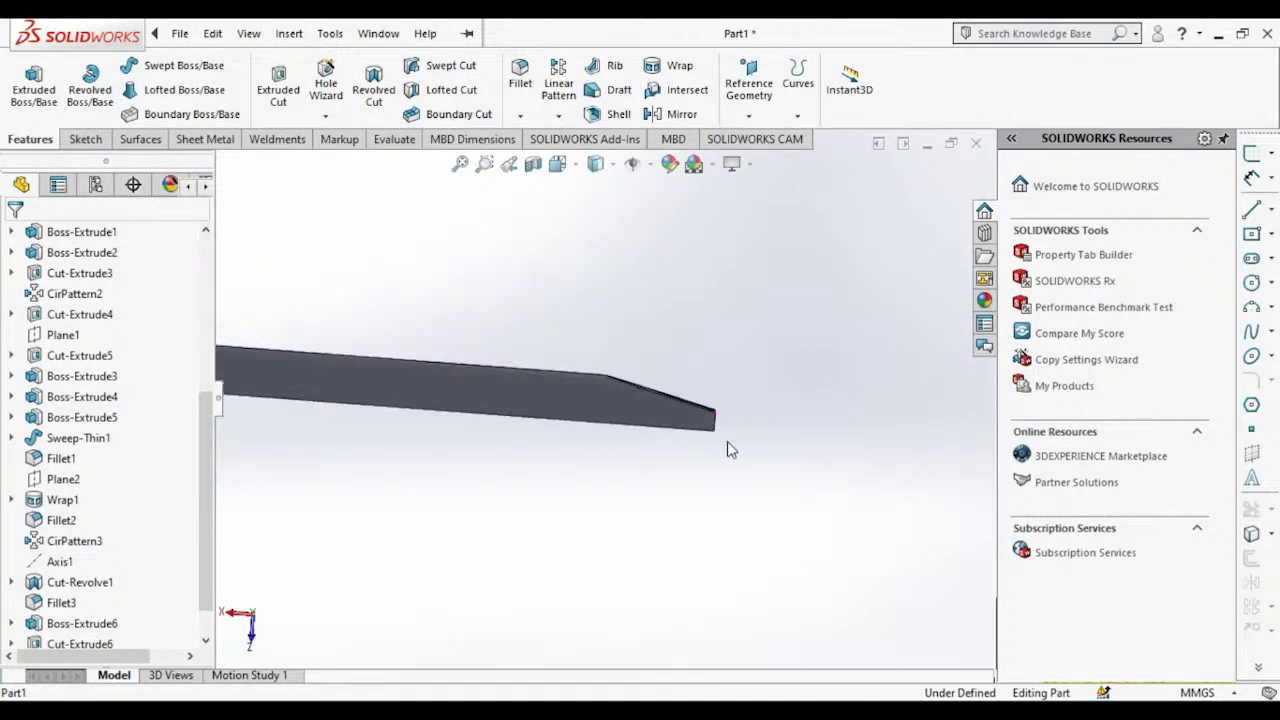
scroll(727, 449, "up", 3)
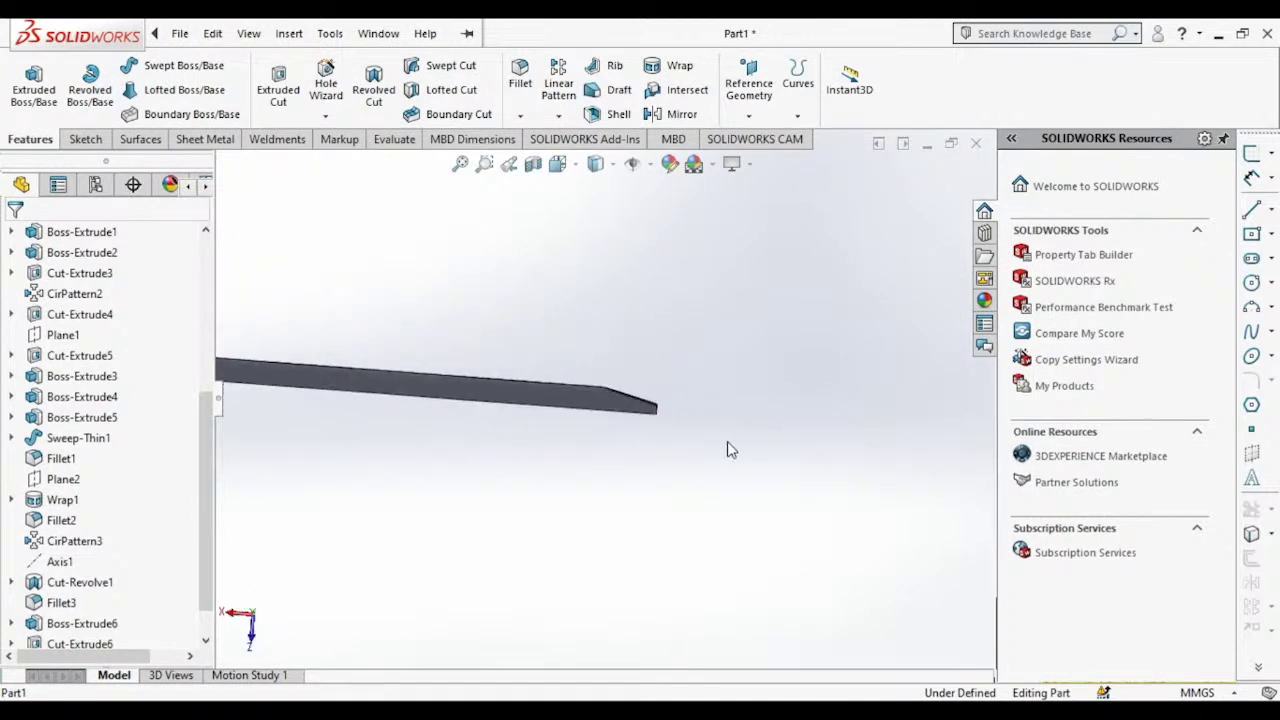
scroll(81, 382, "up", 5)
Step: Start a sketch on the Top Plane viewed Normal To
left_click(88, 375)
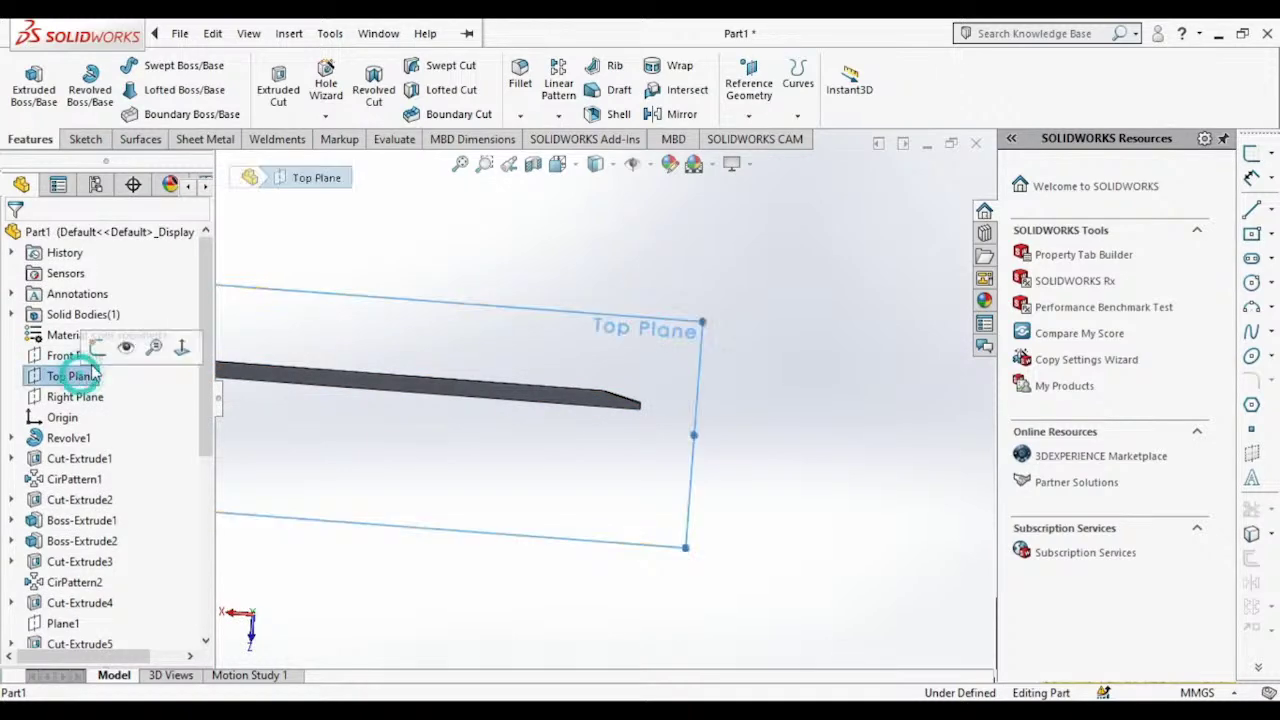
left_click(98, 346)
left_click(557, 164)
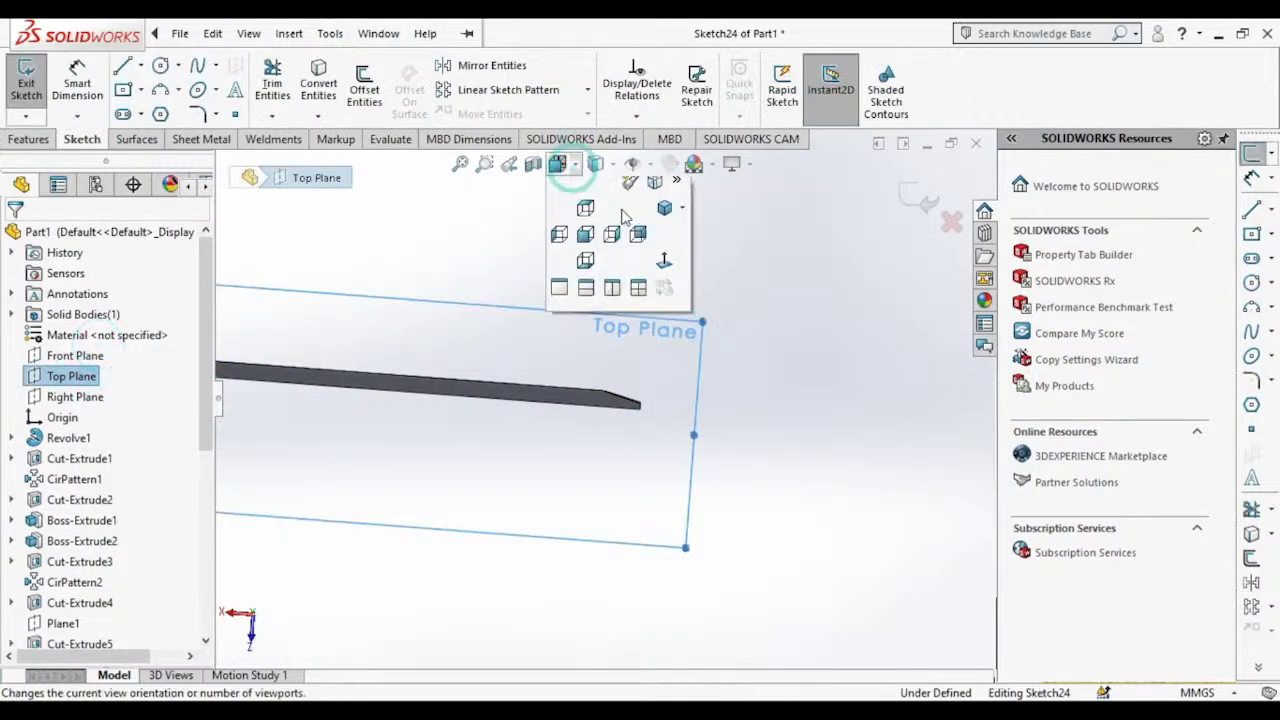
left_click(675, 272)
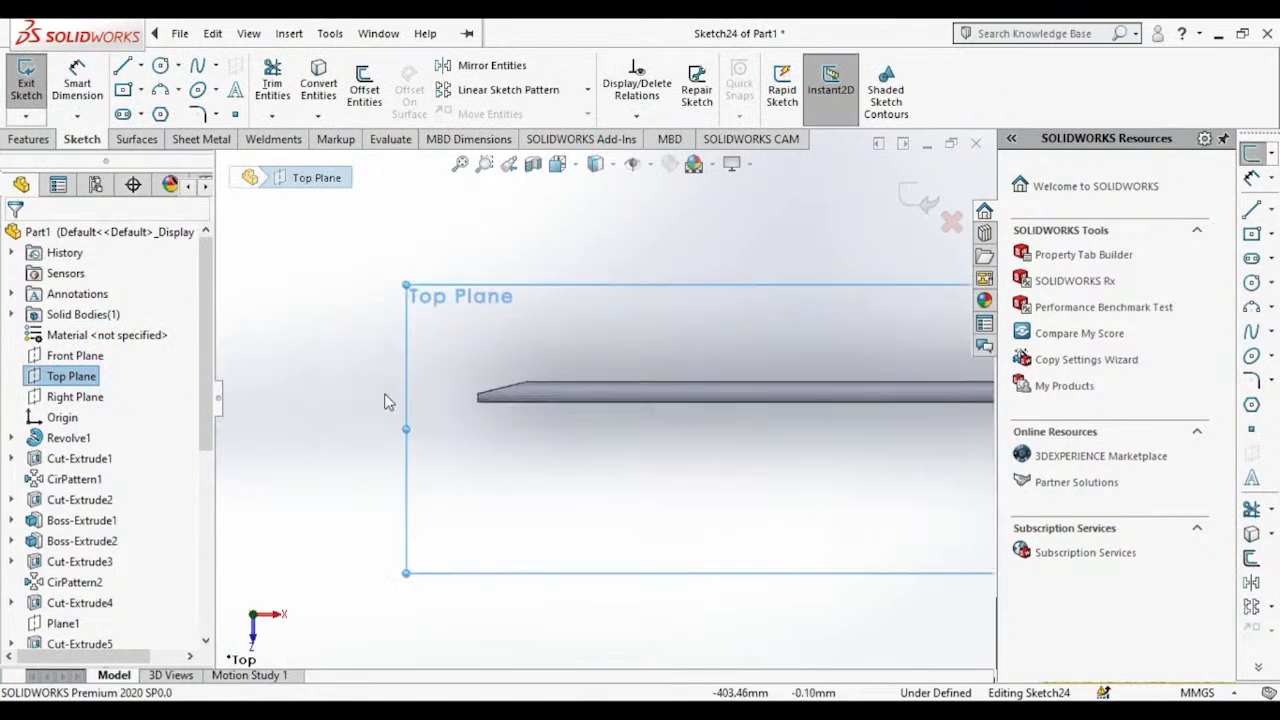
scroll(328, 370, "up", 2)
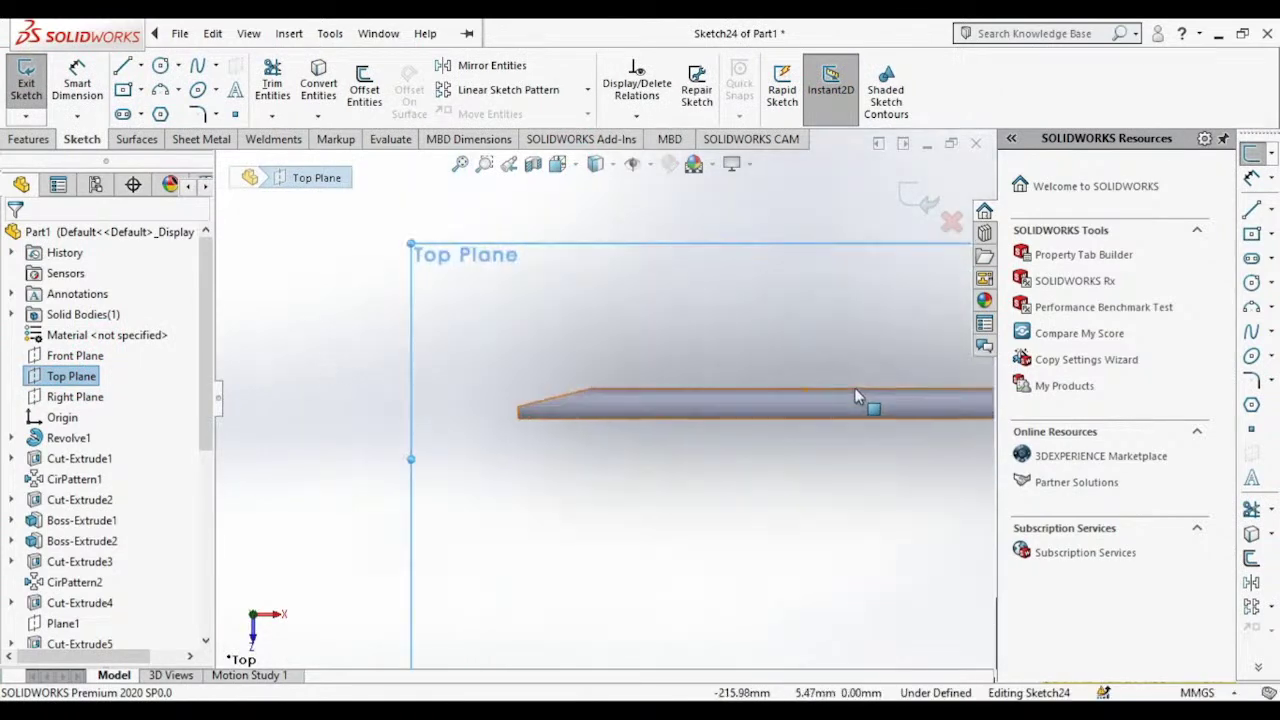
scroll(854, 387, "up", 2)
scroll(507, 399, "down", 2)
scroll(507, 399, "down", 1)
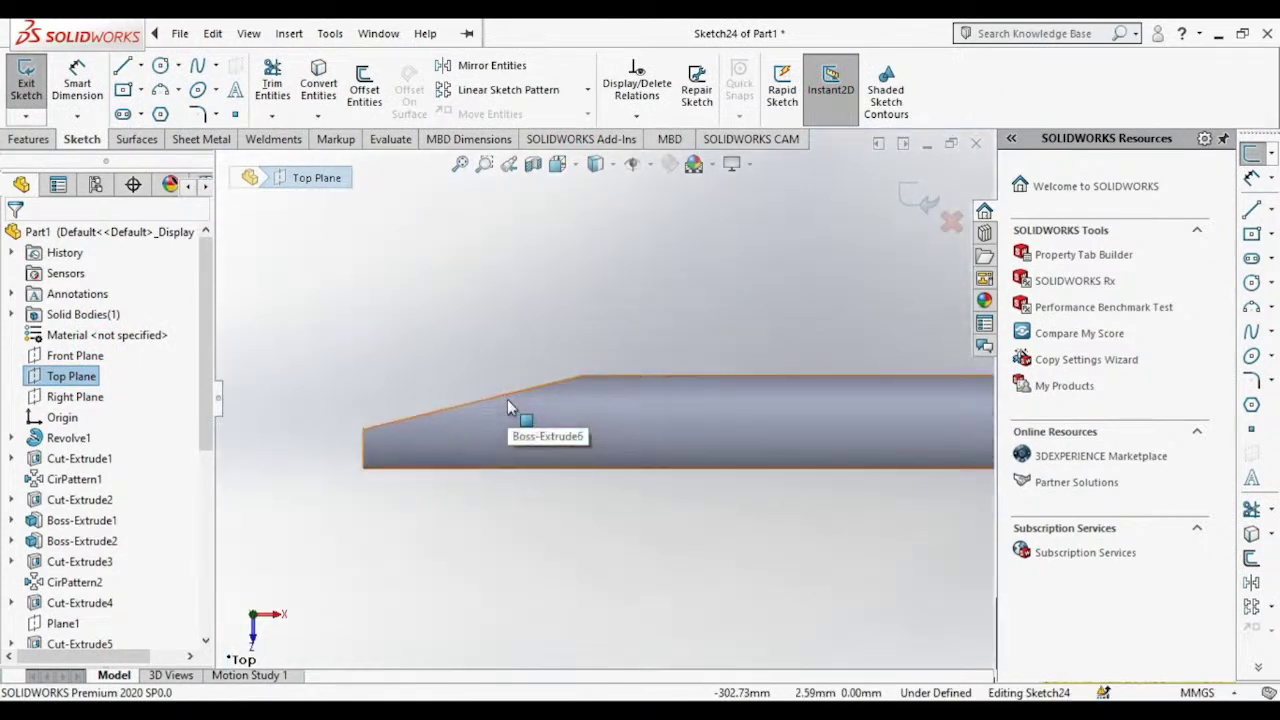
Step: Draw a closed triangle with a sloped edge over the rod tip
left_click(123, 68)
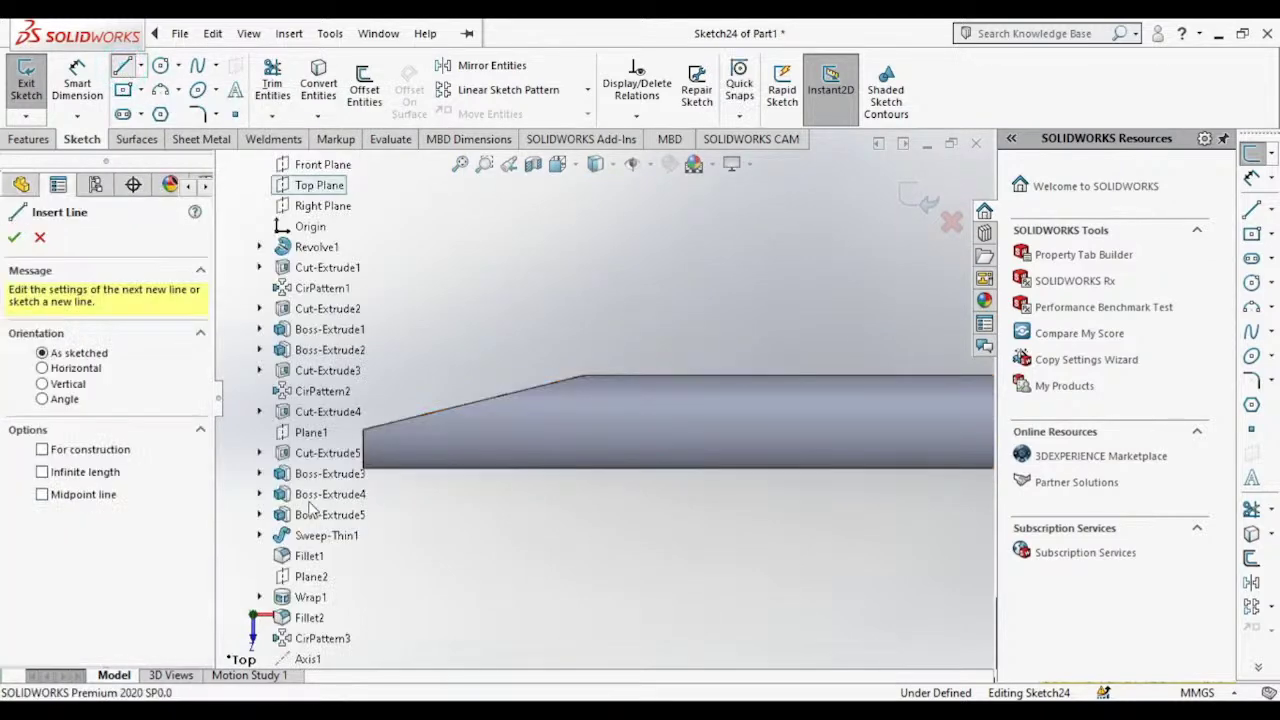
scroll(730, 458, "up", 3)
scroll(461, 441, "down", 2)
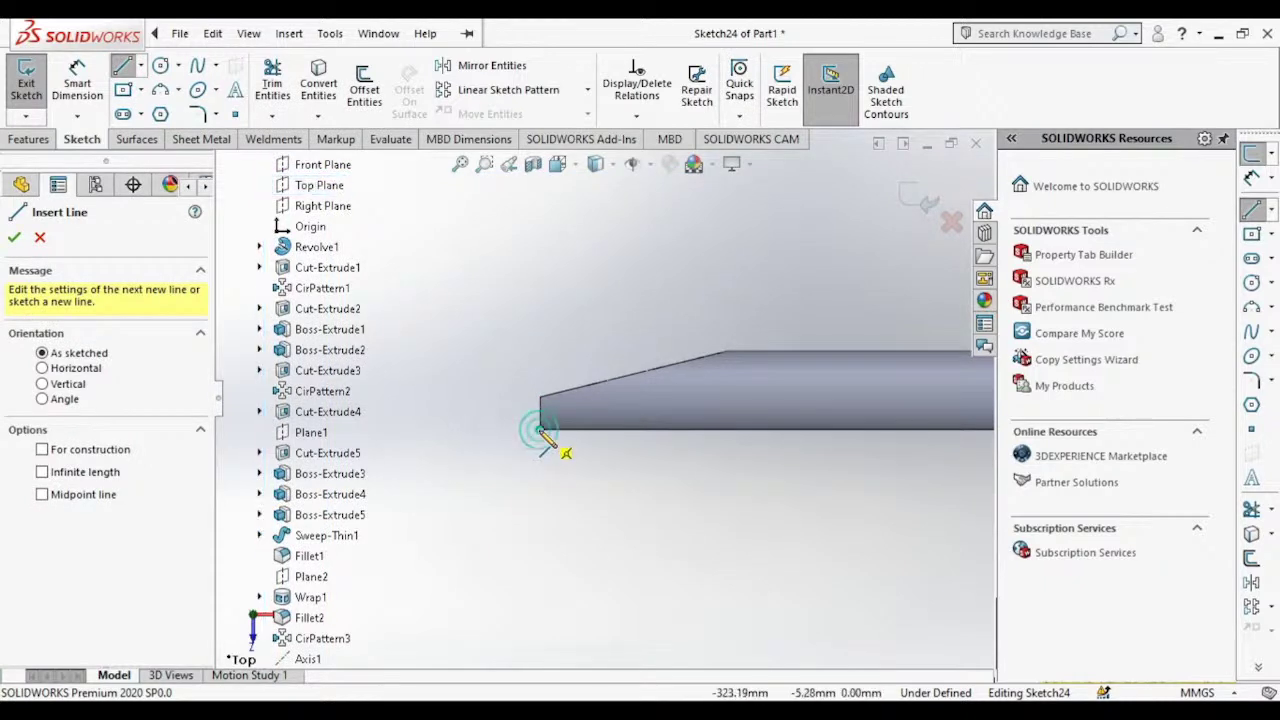
left_click(540, 430)
left_click(779, 334)
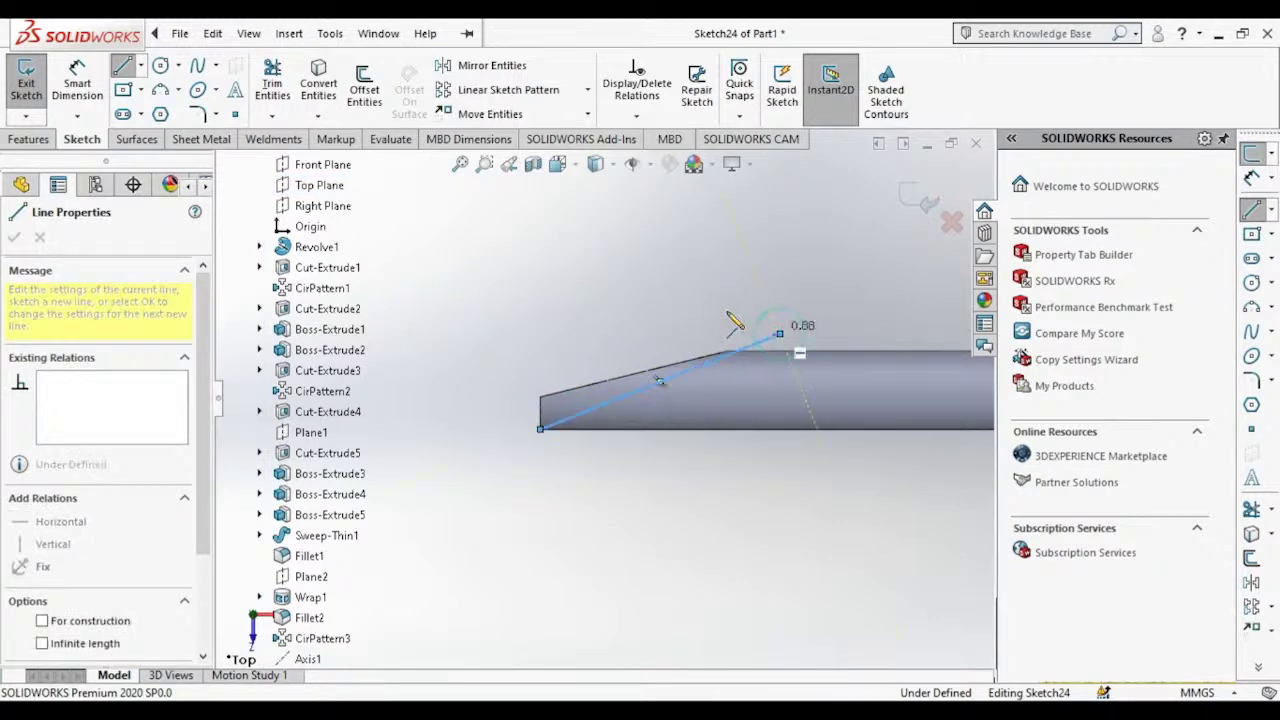
left_click(517, 335)
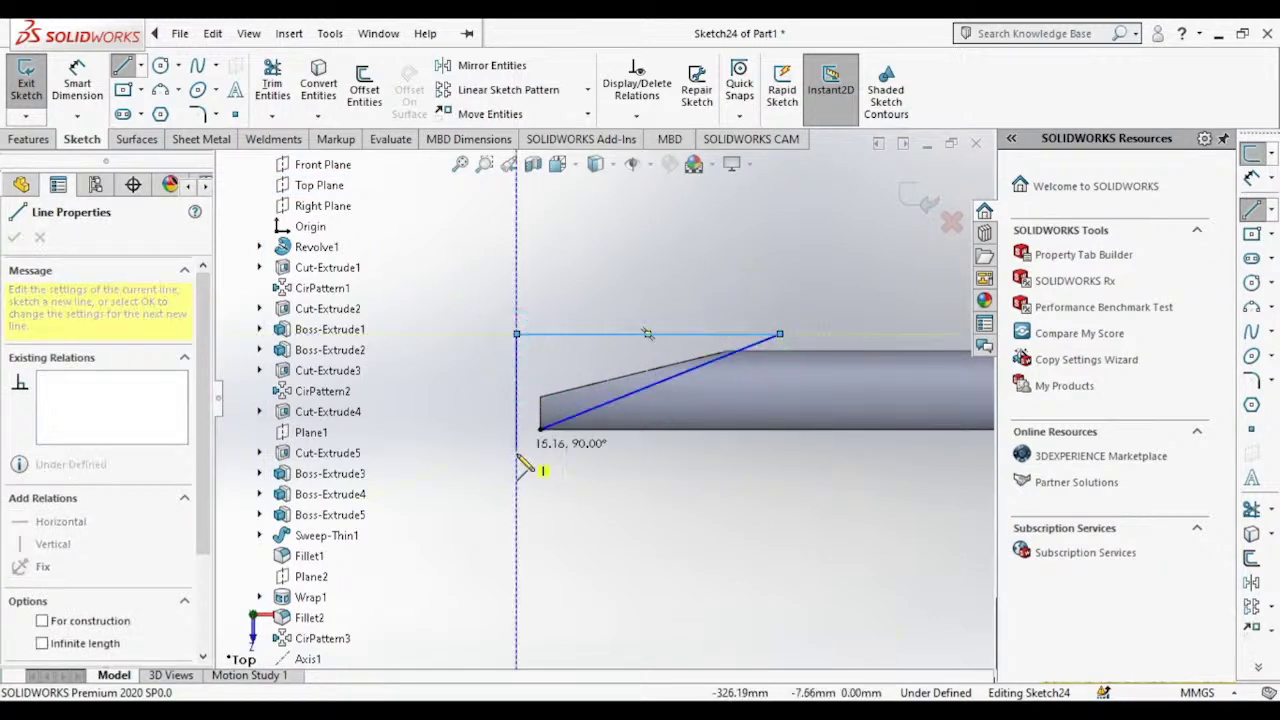
left_click(540, 430)
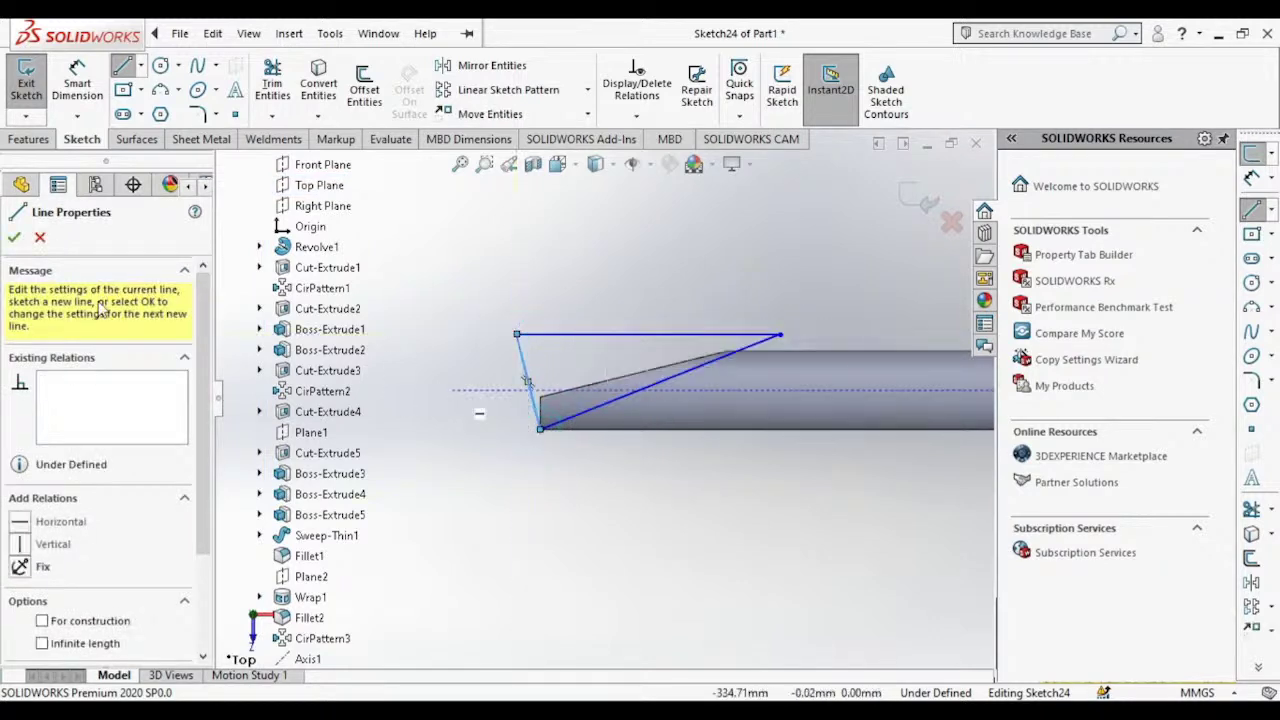
left_click(14, 238)
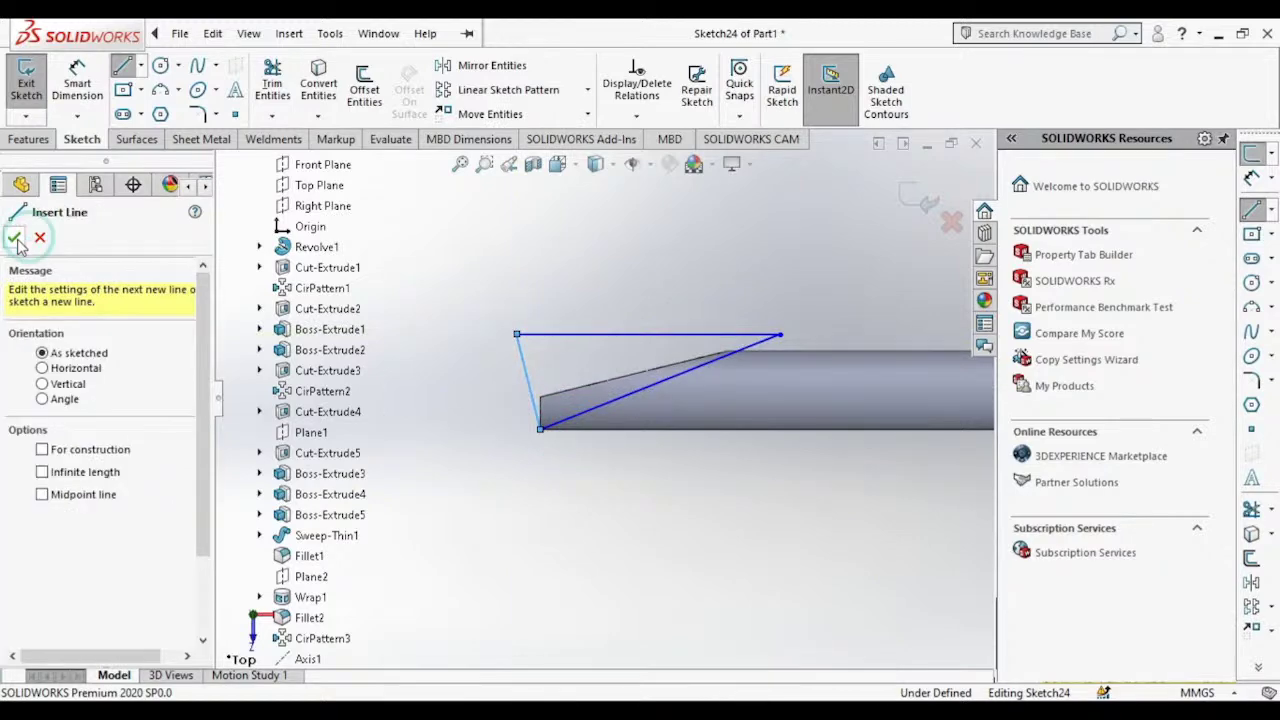
Step: Extruded-cut the triangle Through All - Both to slant the tip
left_click(30, 140)
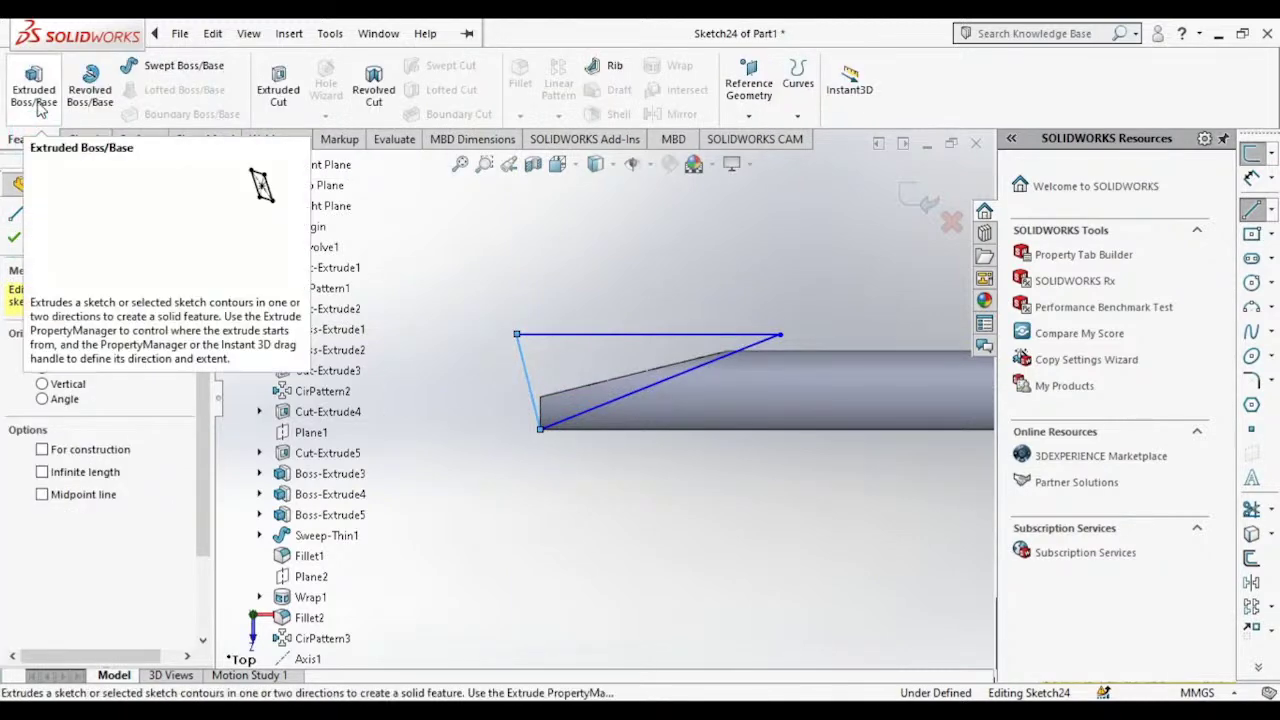
left_click(280, 82)
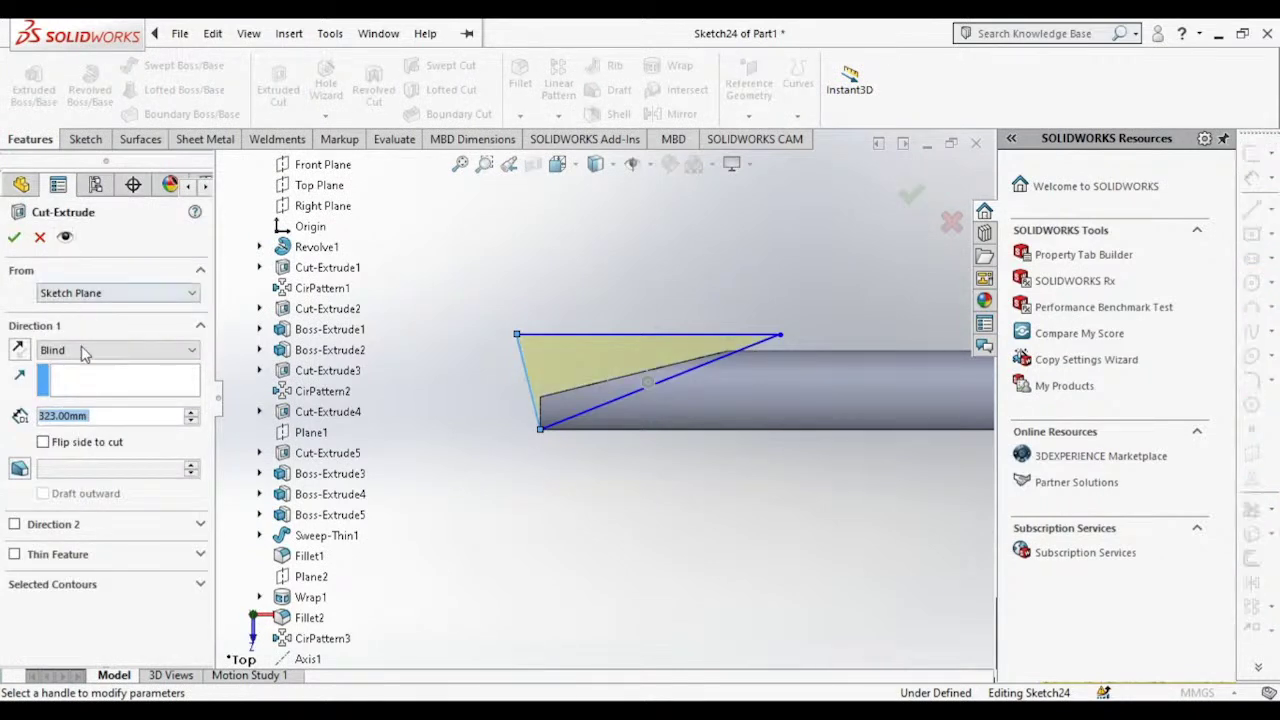
left_click(85, 350)
left_click(85, 392)
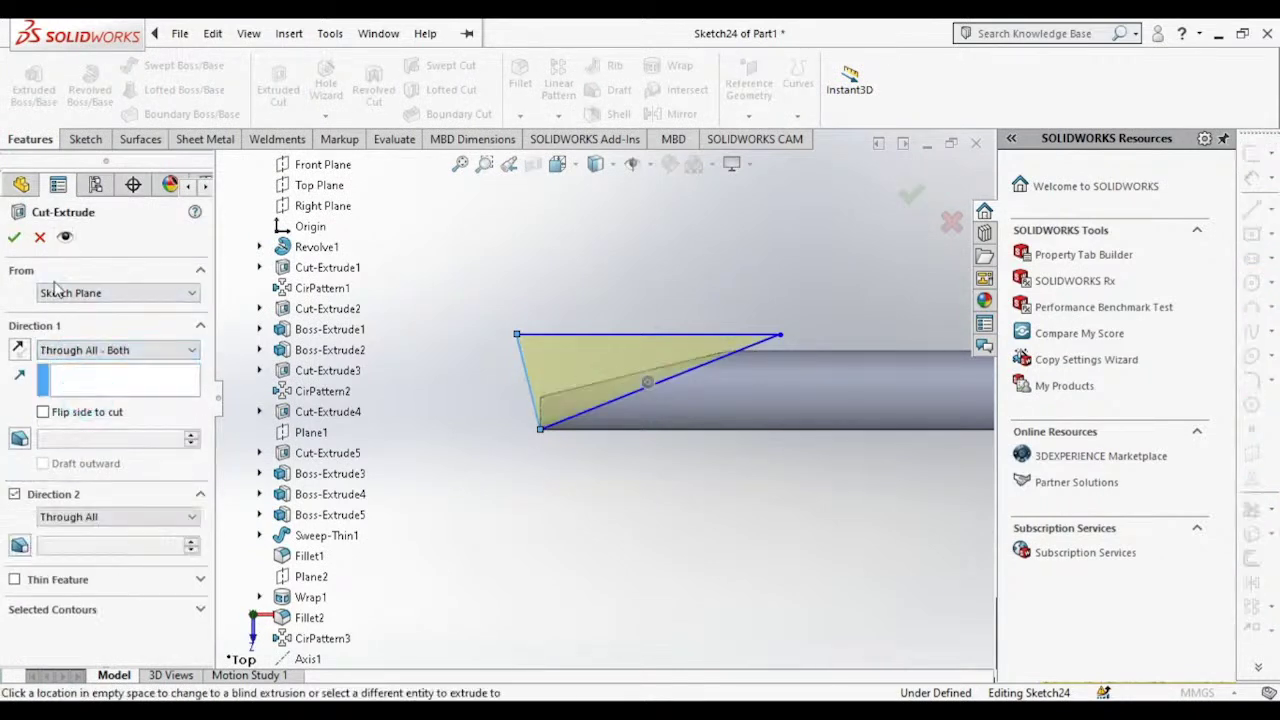
left_click(14, 240)
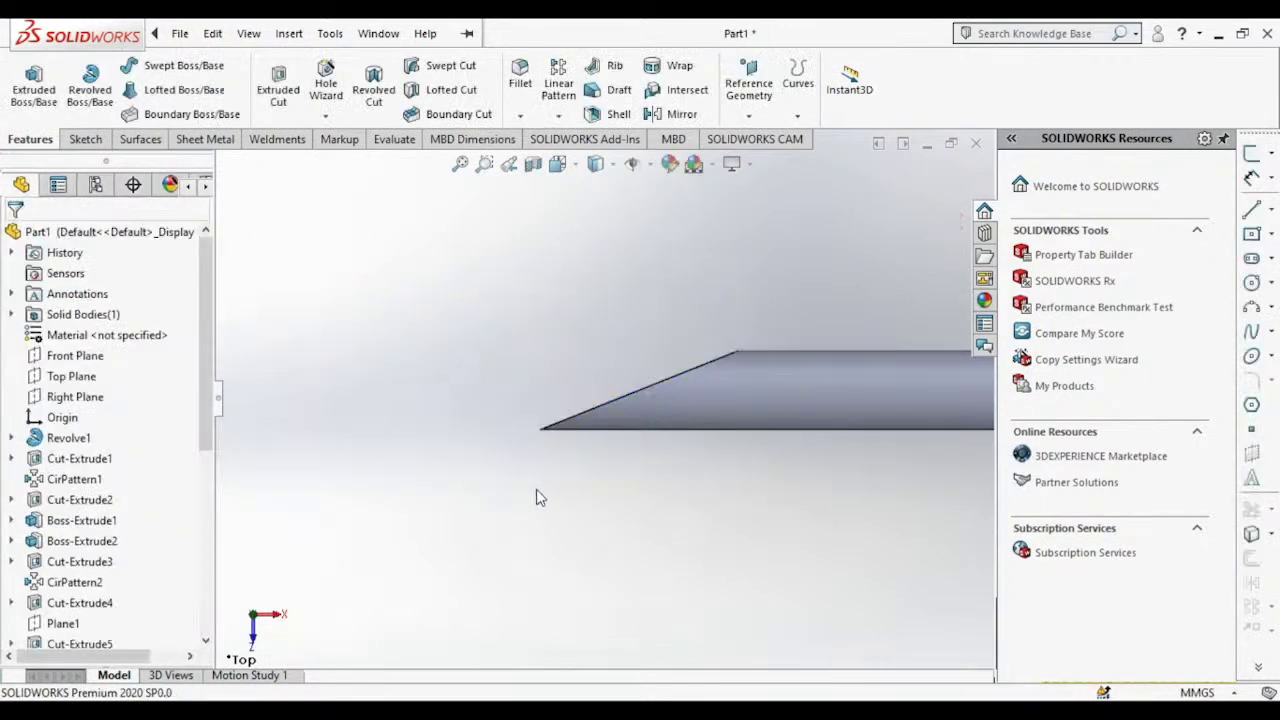
Step: Orbit to view the whole probe, then open the Appearances, Scenes, and Decals pane
mouse_move(514, 463)
middle_mouse_down()
mouse_move(815, 276)
mouse_move(894, 309)
mouse_move(803, 346)
mouse_move(794, 183)
mouse_move(666, 237)
mouse_move(651, 414)
mouse_move(623, 380)
mouse_move(631, 281)
mouse_move(728, 371)
mouse_move(728, 443)
mouse_move(447, 404)
middle_mouse_up()
scroll(447, 404, "down", 2)
mouse_move(618, 393)
middle_mouse_down()
mouse_move(706, 409)
mouse_move(683, 489)
mouse_move(594, 457)
middle_mouse_up()
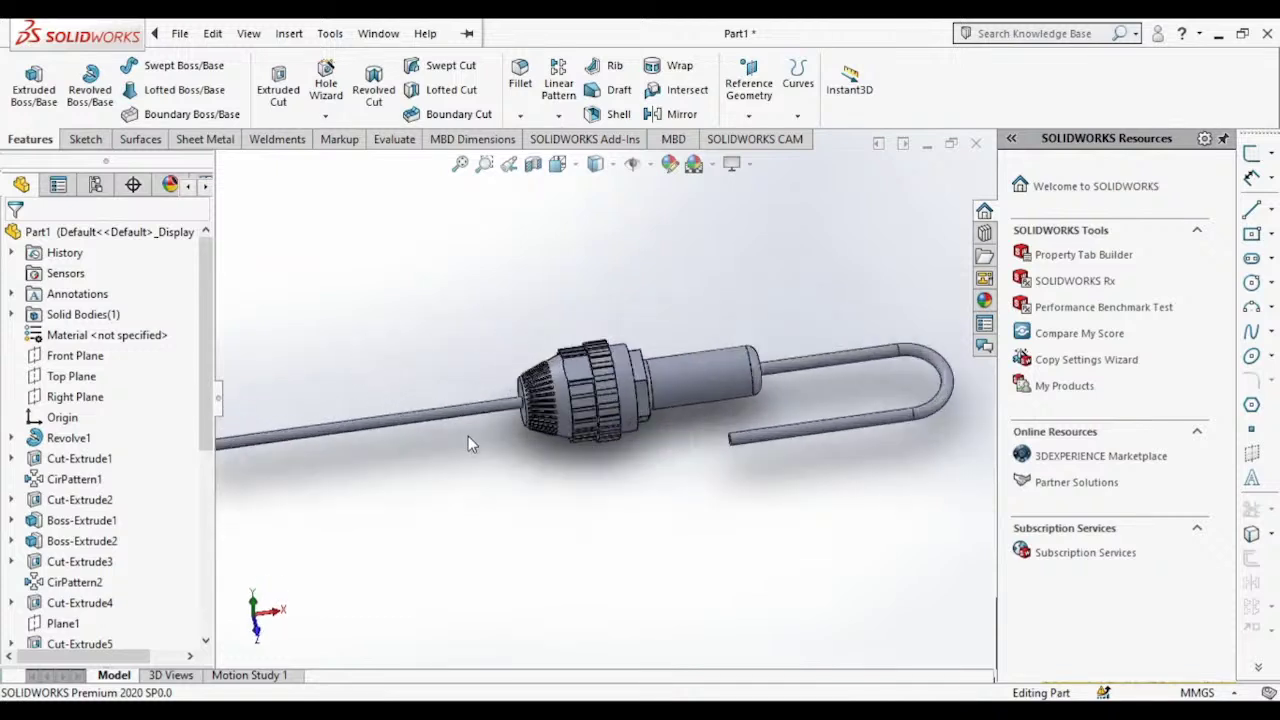
mouse_move(474, 443)
middle_mouse_down()
mouse_move(531, 457)
mouse_move(574, 494)
middle_mouse_up()
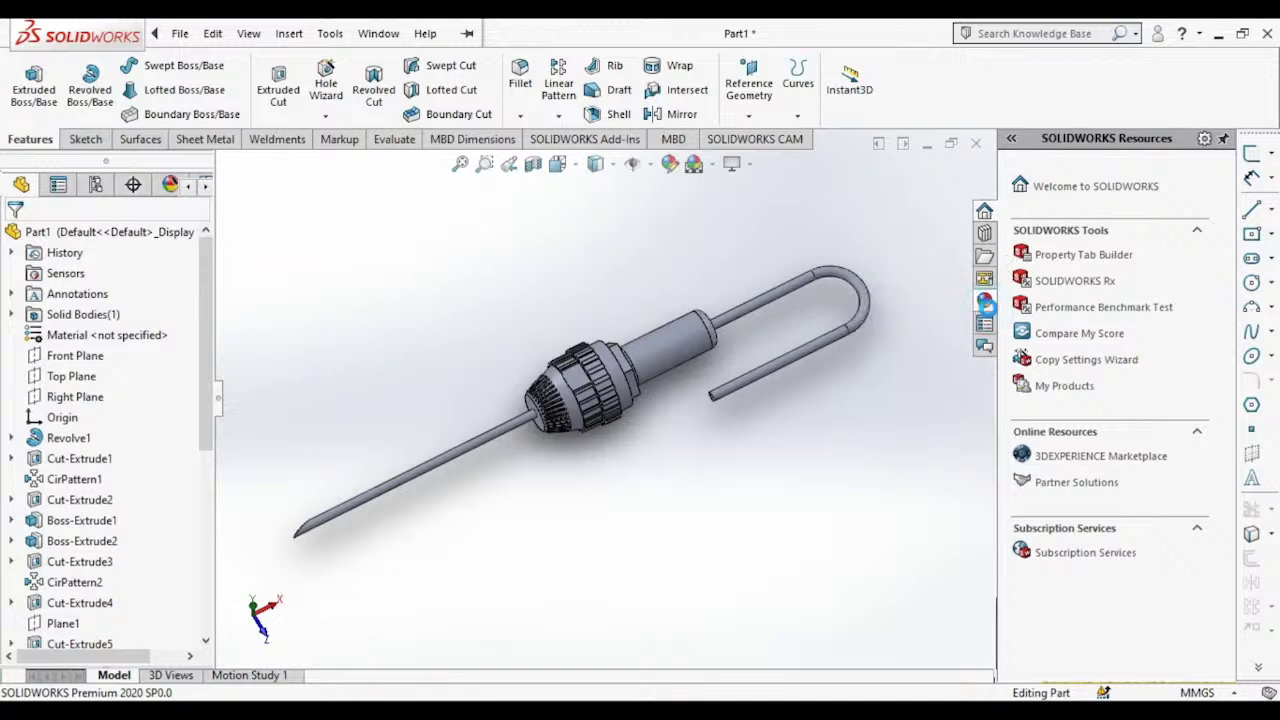
left_click(985, 301)
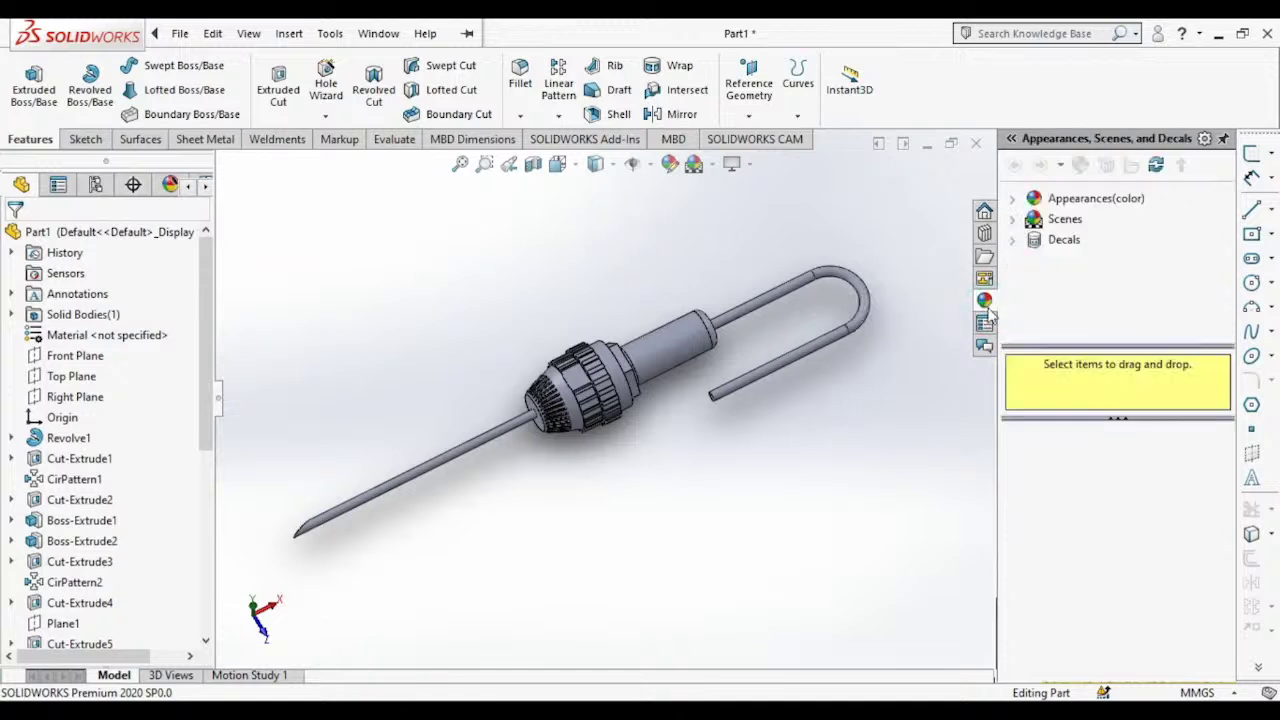
Step: Apply the Plastic 'translucent plastic' appearance to the thin rod, Boss-Extrude6
left_click(1013, 203)
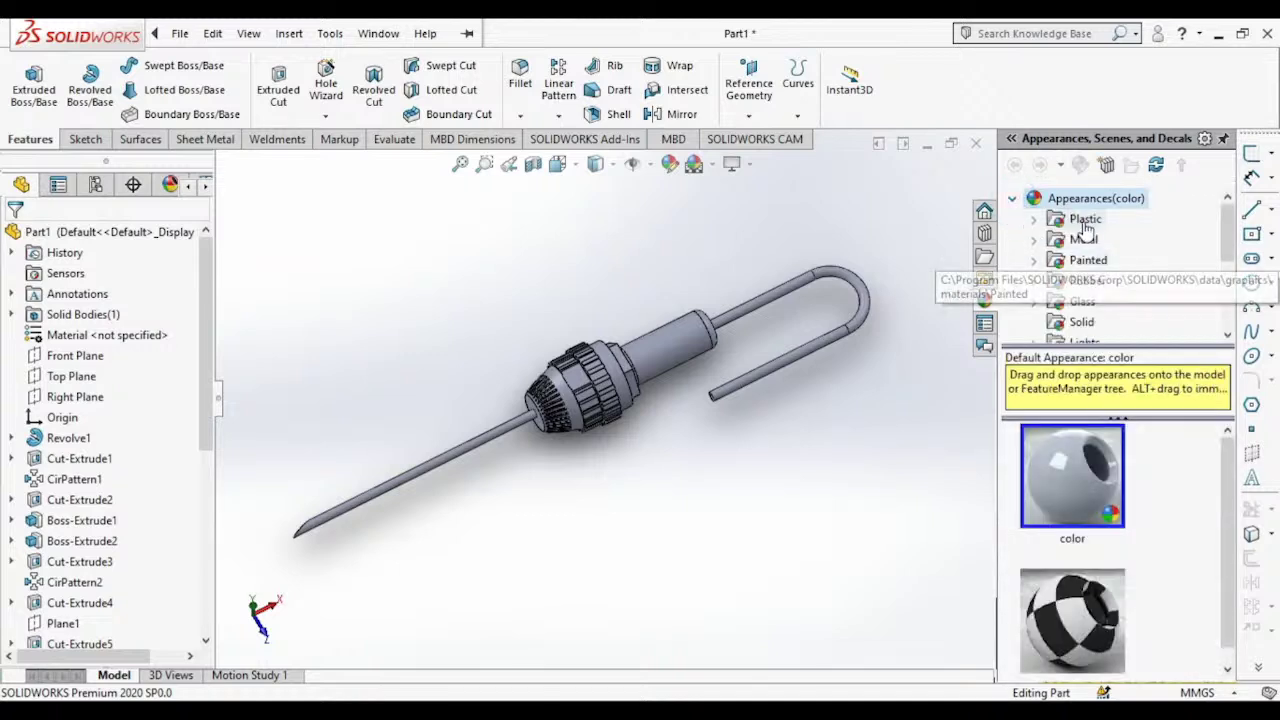
left_click(1083, 220)
scroll(1117, 581, "down", 1)
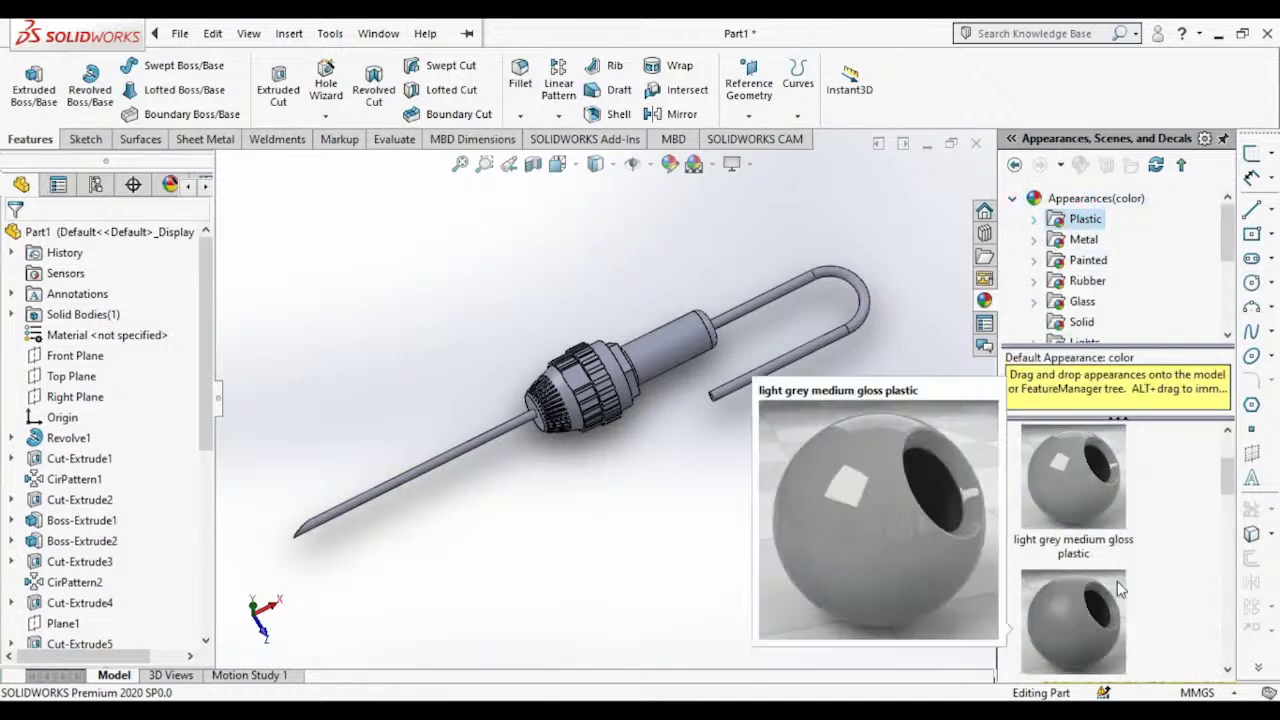
scroll(1117, 581, "down", 1)
left_click(1093, 500)
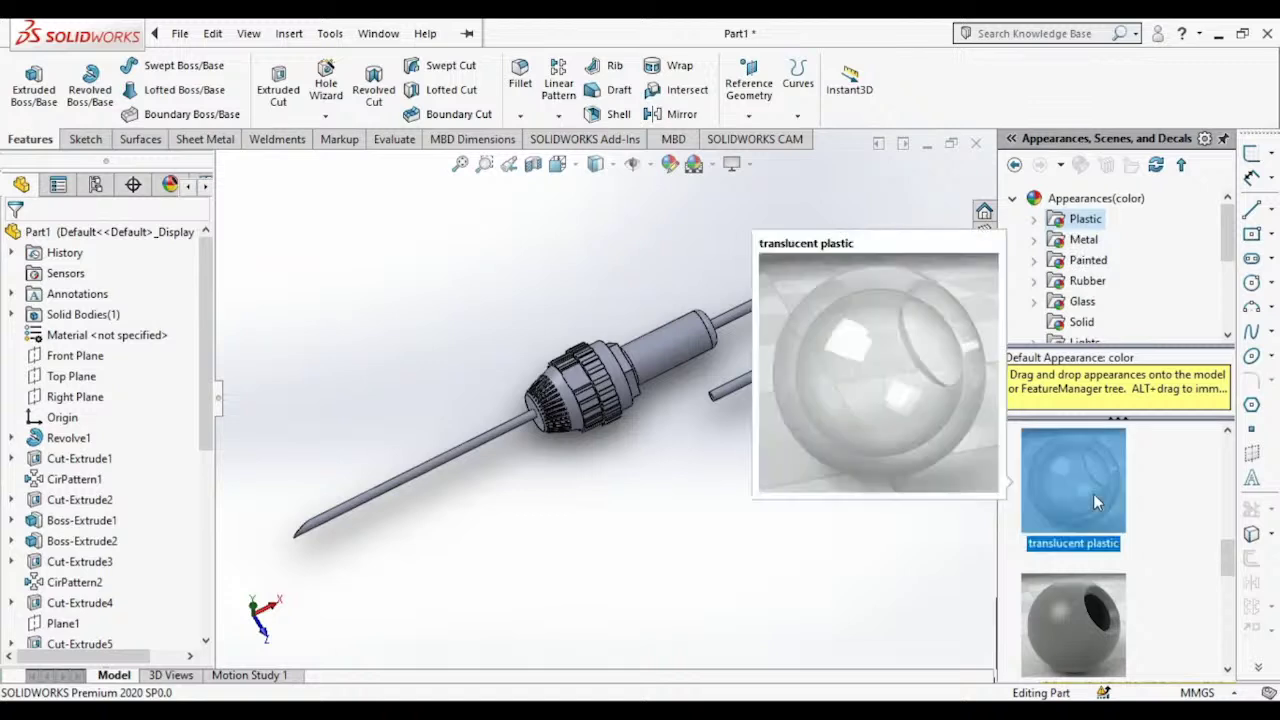
left_click_drag(1093, 493, 489, 445)
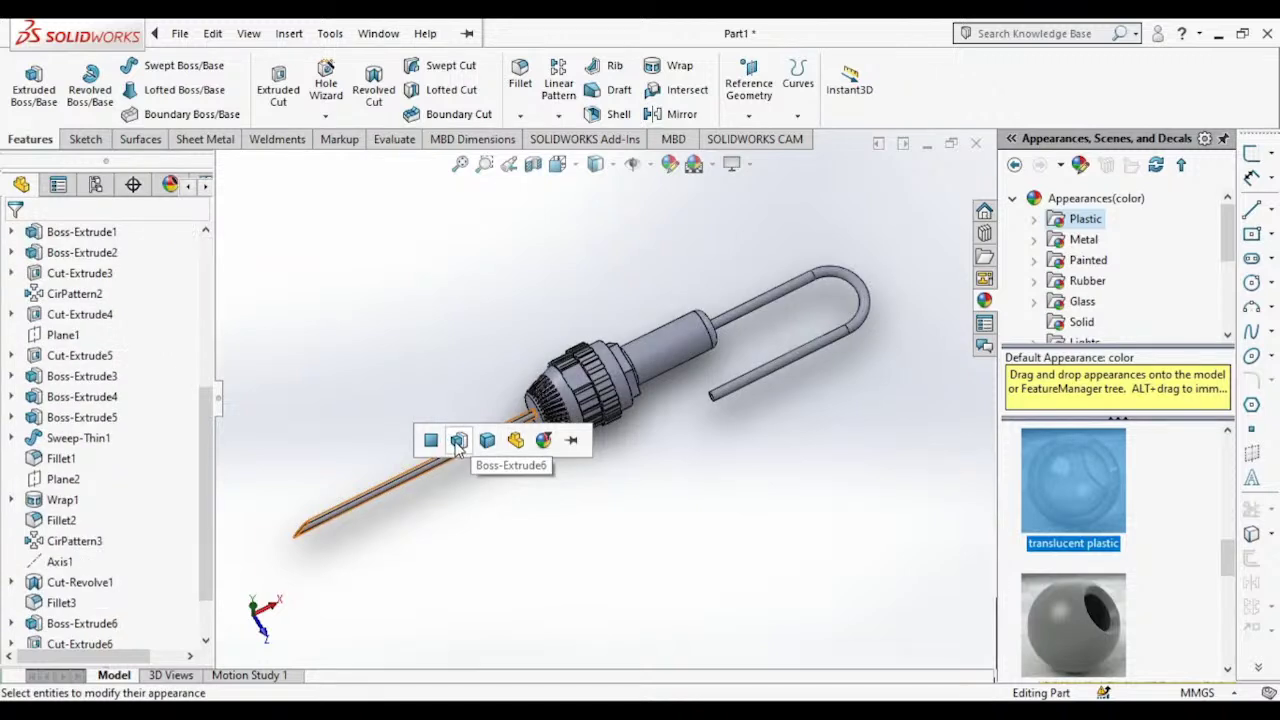
left_click(458, 447)
Step: Apply translucent plastic to the U-shaped sweep tube too
mouse_move(534, 514)
middle_mouse_down()
mouse_move(590, 327)
mouse_move(551, 323)
mouse_move(500, 357)
mouse_move(458, 415)
middle_mouse_up()
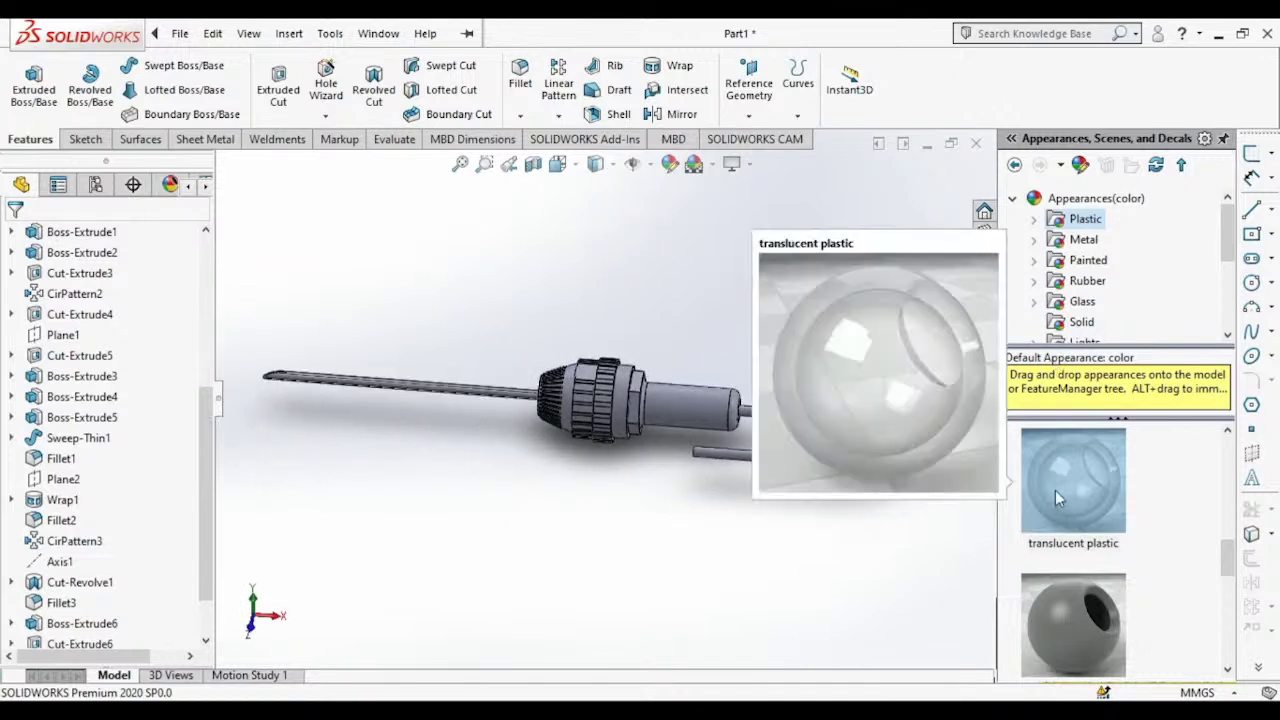
mouse_move(1055, 490)
left_mouse_down()
mouse_move(911, 483)
mouse_move(818, 420)
left_mouse_up()
left_click(819, 420)
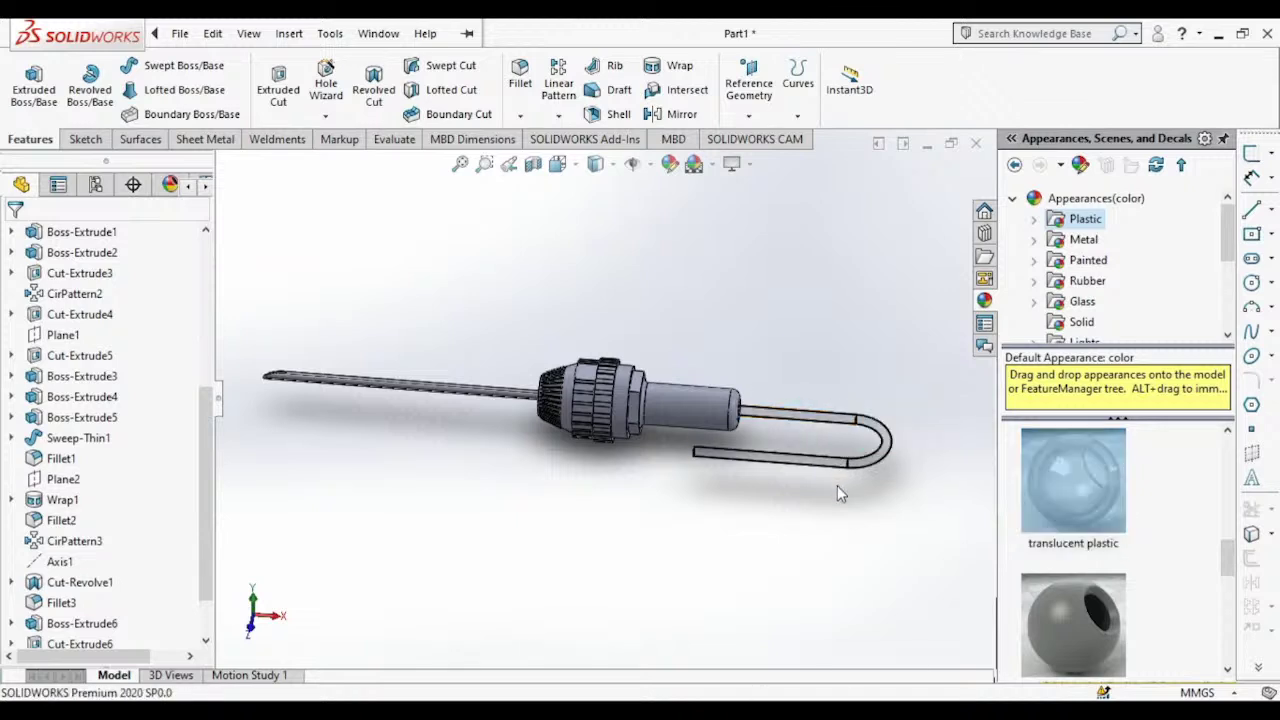
mouse_move(837, 485)
middle_mouse_down()
mouse_move(914, 505)
mouse_move(943, 366)
mouse_move(929, 497)
mouse_move(871, 477)
mouse_move(762, 547)
mouse_move(991, 451)
mouse_move(761, 426)
mouse_move(654, 477)
mouse_move(660, 623)
mouse_move(613, 201)
middle_mouse_up()
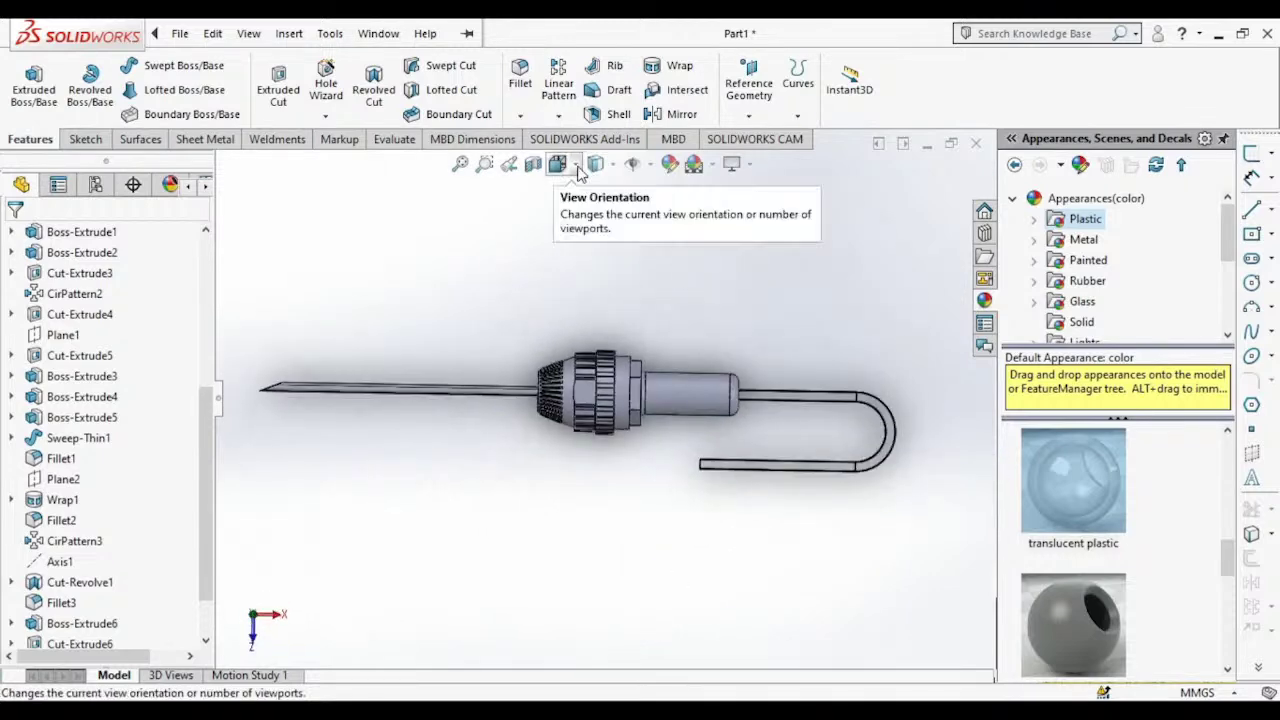
Step: Set the display style to Shaded With Edges
left_click(612, 167)
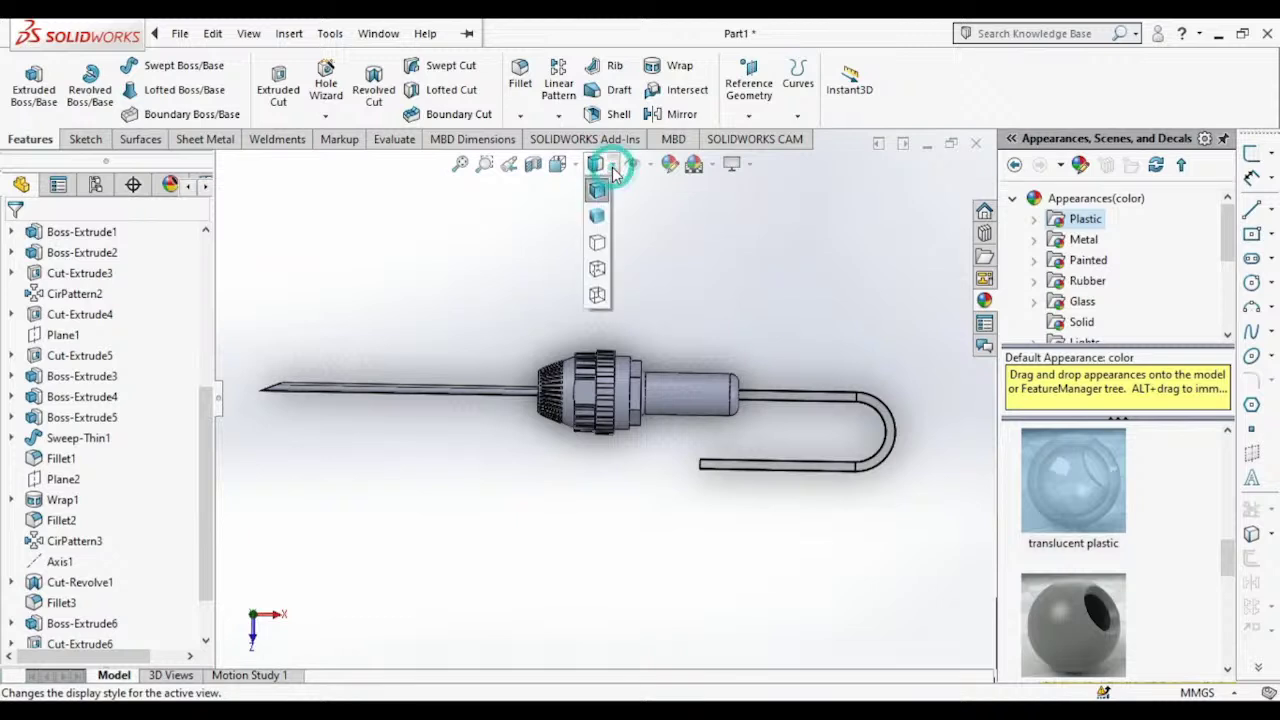
left_click(597, 224)
mouse_move(711, 303)
middle_mouse_down()
mouse_move(829, 343)
mouse_move(823, 206)
mouse_move(789, 275)
mouse_move(771, 437)
mouse_move(834, 437)
mouse_move(791, 398)
middle_mouse_up()
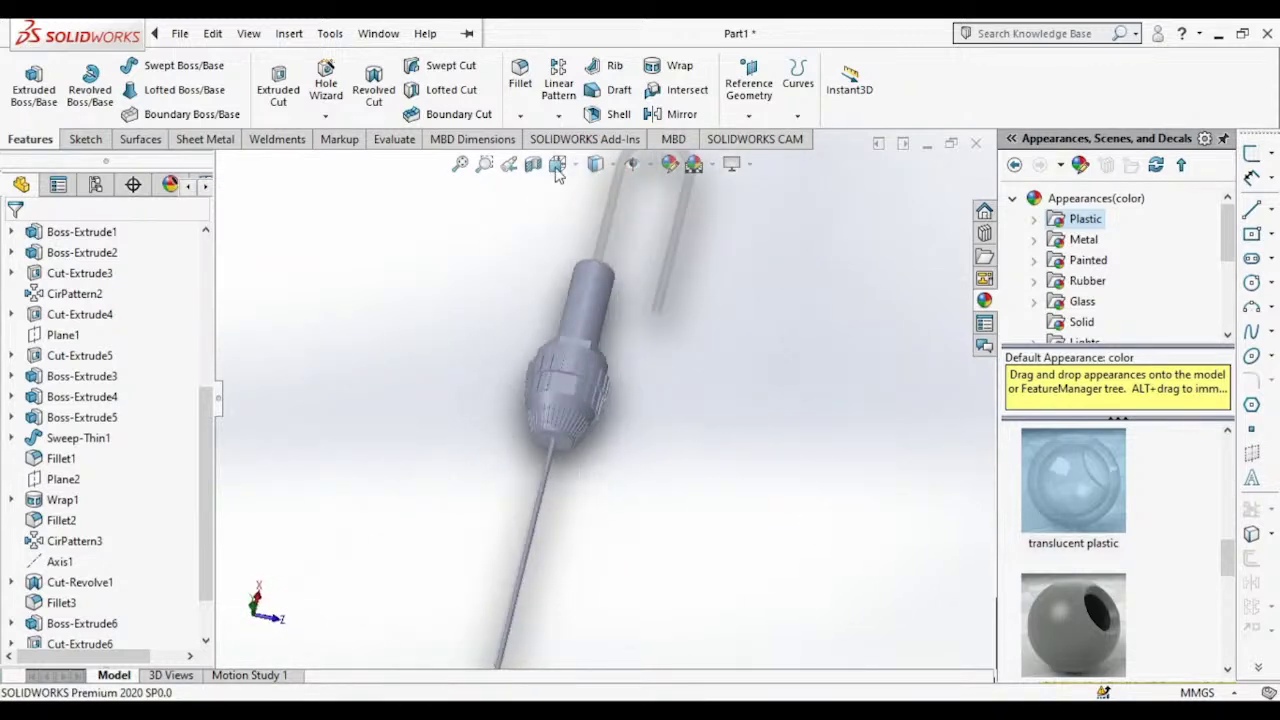
left_click(608, 166)
left_click(594, 193)
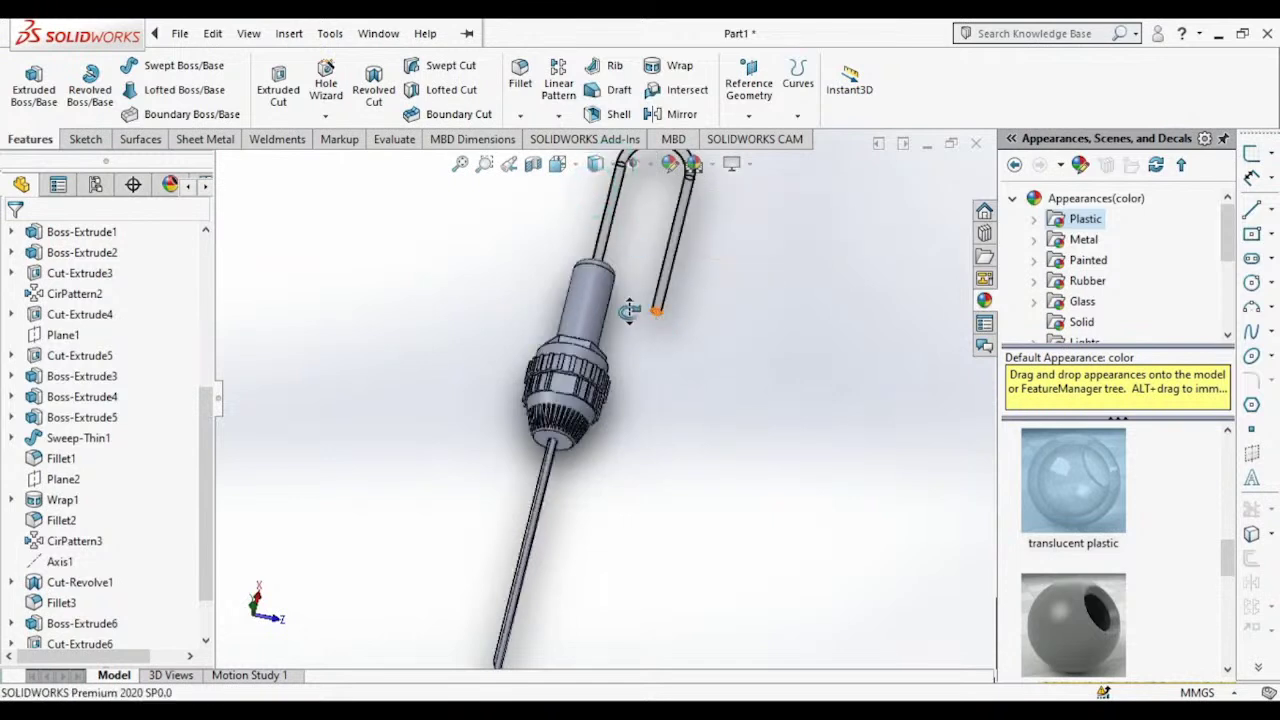
middle_click_drag(629, 311, 970, 384)
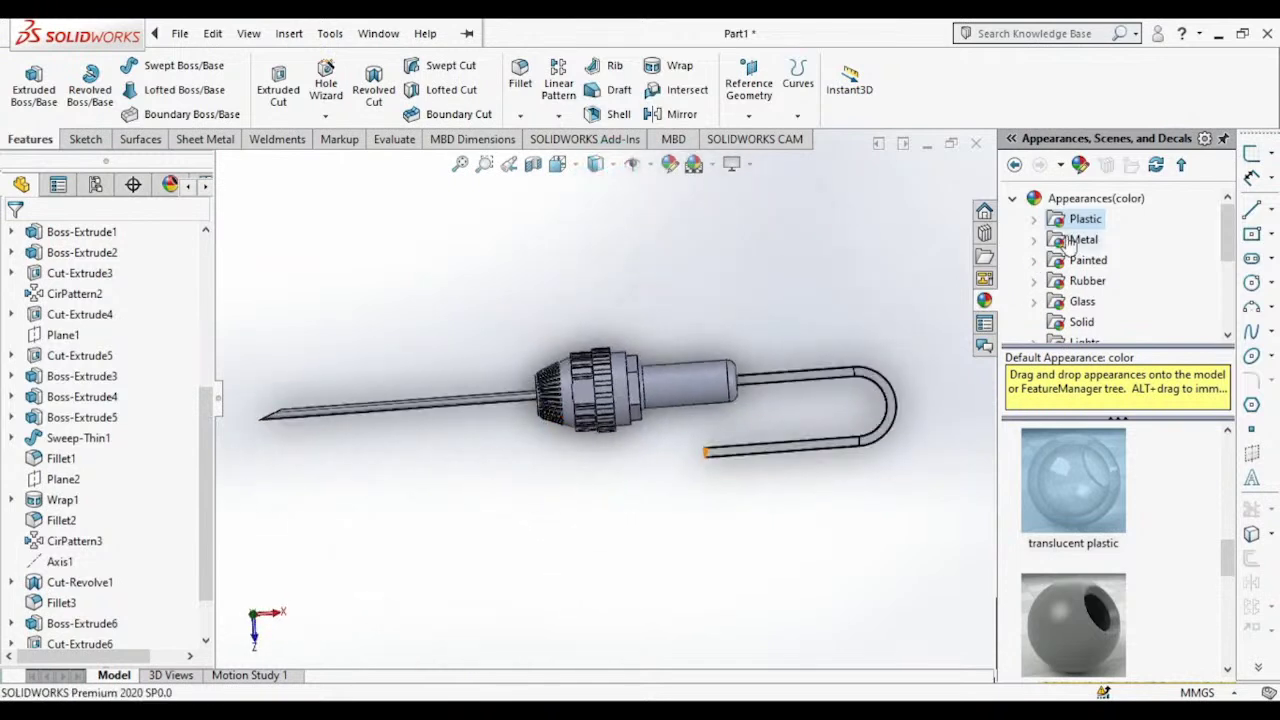
Step: Give the grip cylinder, Boss-Extrude5, a blue dimpled plastic appearance
scroll(1075, 567, "down", 3)
scroll(1075, 567, "down", 3)
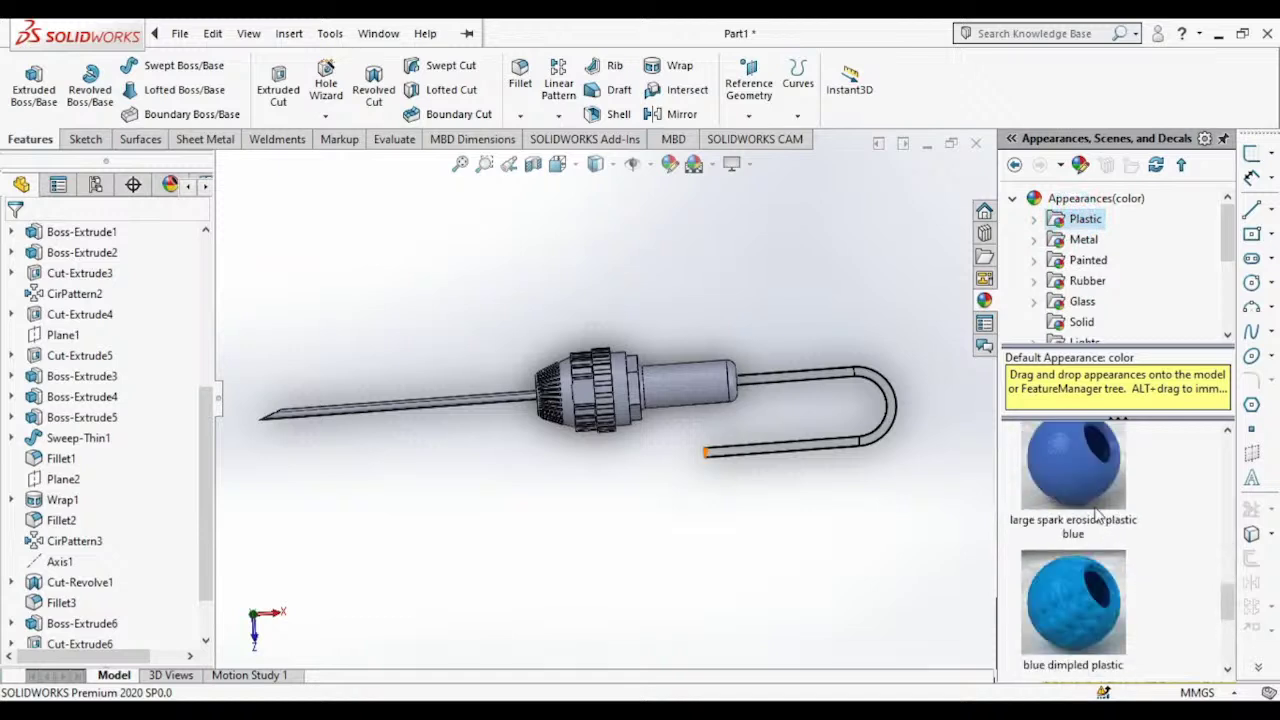
left_click_drag(1078, 608, 690, 400)
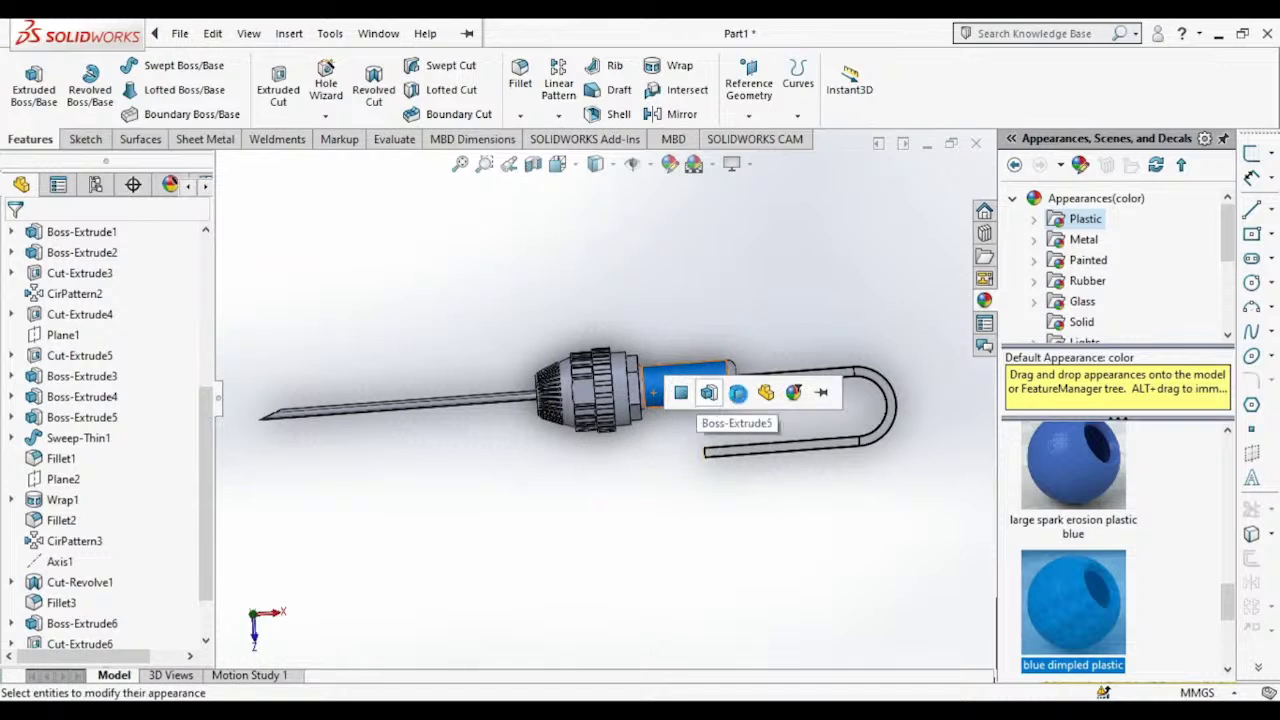
left_click(711, 392)
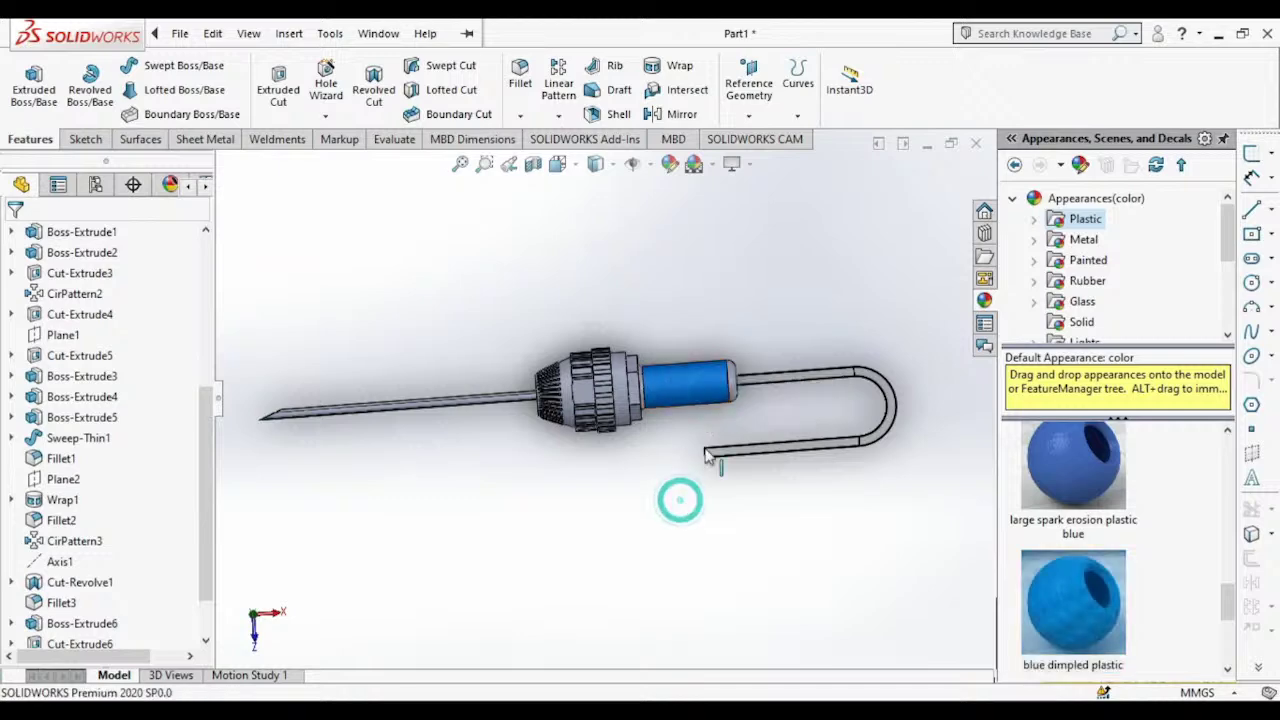
mouse_move(677, 497)
middle_mouse_down()
mouse_move(671, 543)
mouse_move(769, 398)
mouse_move(735, 430)
middle_mouse_up()
scroll(735, 430, "down", 5)
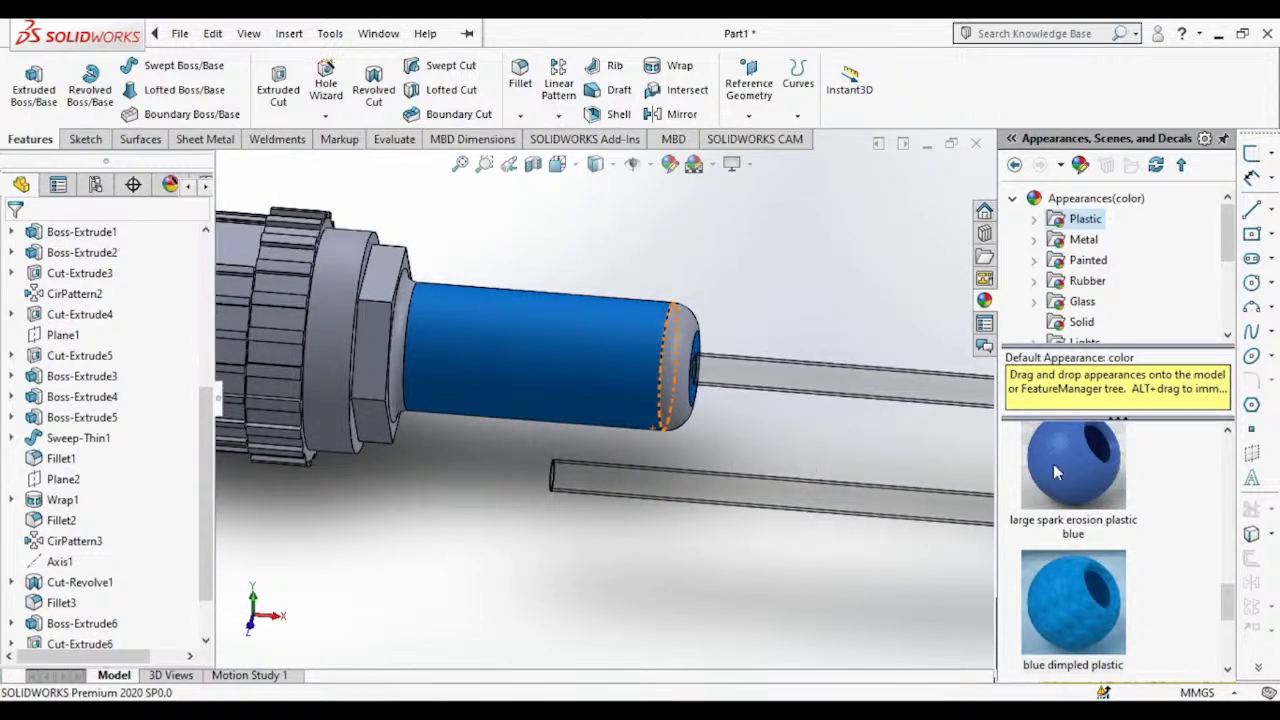
left_click_drag(1070, 600, 679, 374)
left_click(683, 370)
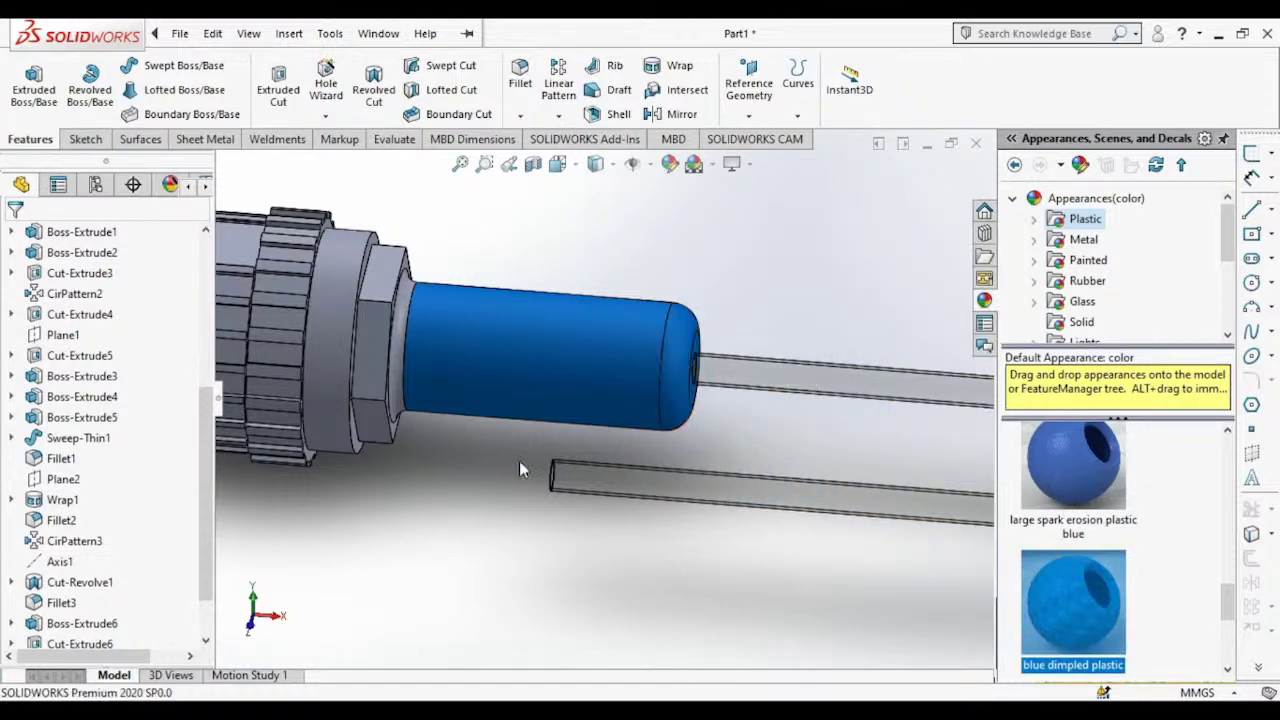
middle_click_drag(552, 477, 966, 569)
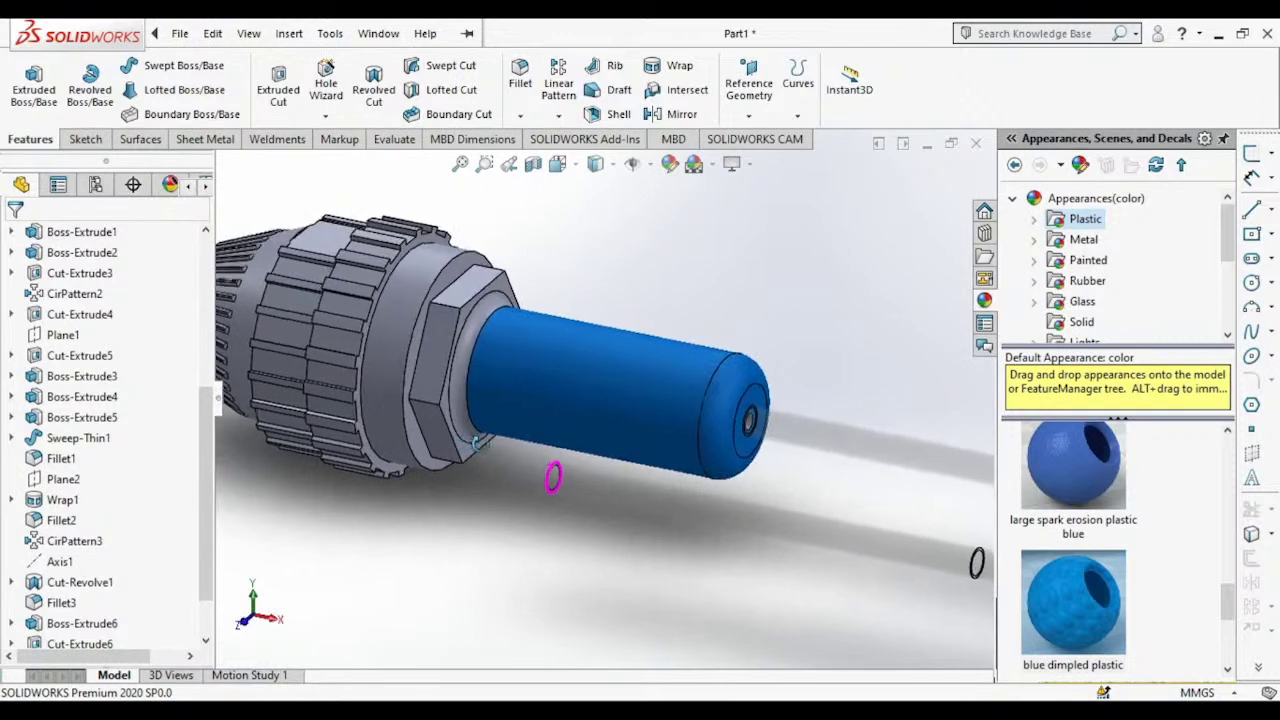
middle_click_drag(553, 477, 483, 455)
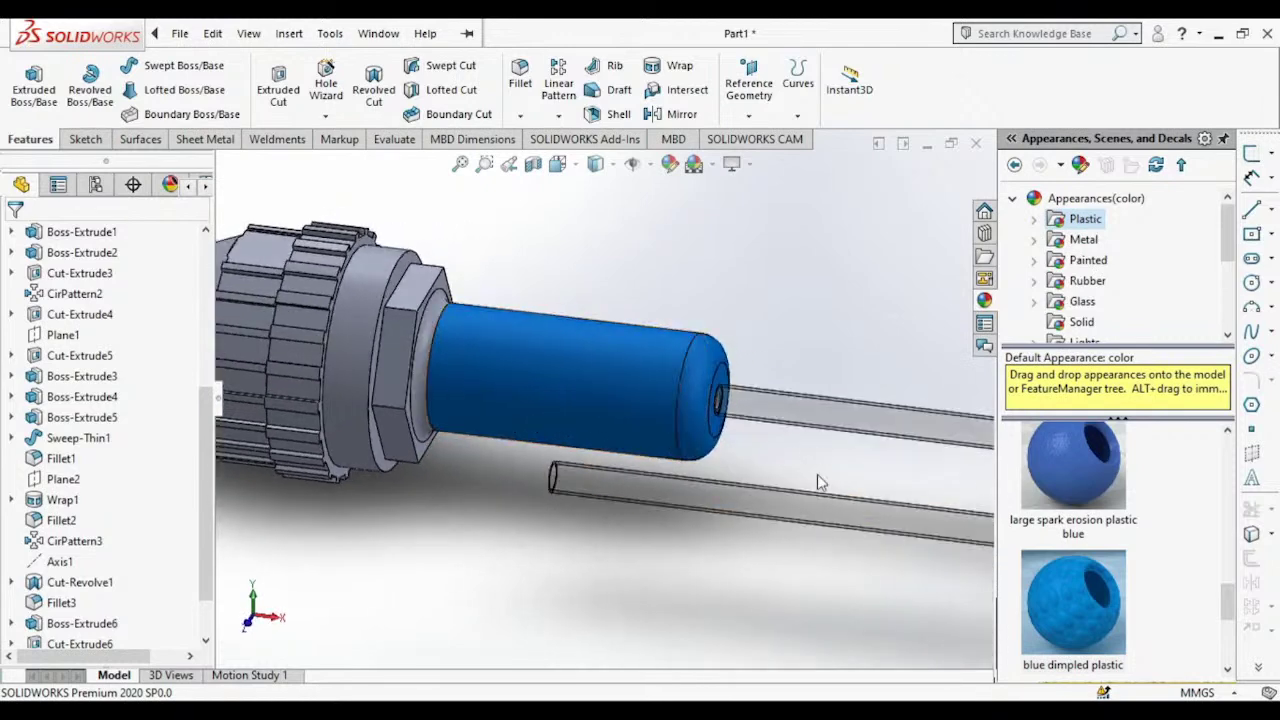
middle_click_drag(818, 482, 880, 500)
scroll(1073, 550, "down", 2)
Step: Apply shiny cream wax to the rest of the probe body
mouse_move(1077, 603)
left_mouse_down()
mouse_move(570, 466)
mouse_move(440, 358)
left_mouse_up()
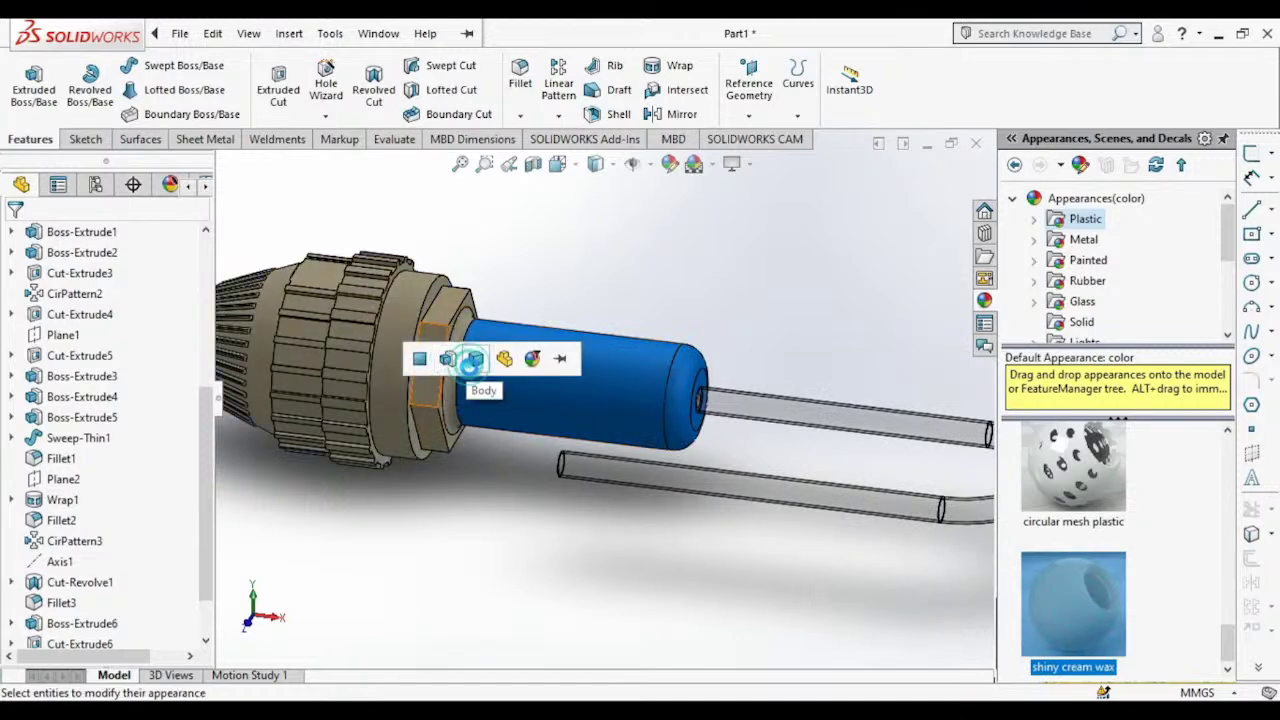
left_click(470, 362)
scroll(714, 483, "up", 2)
scroll(574, 453, "up", 2)
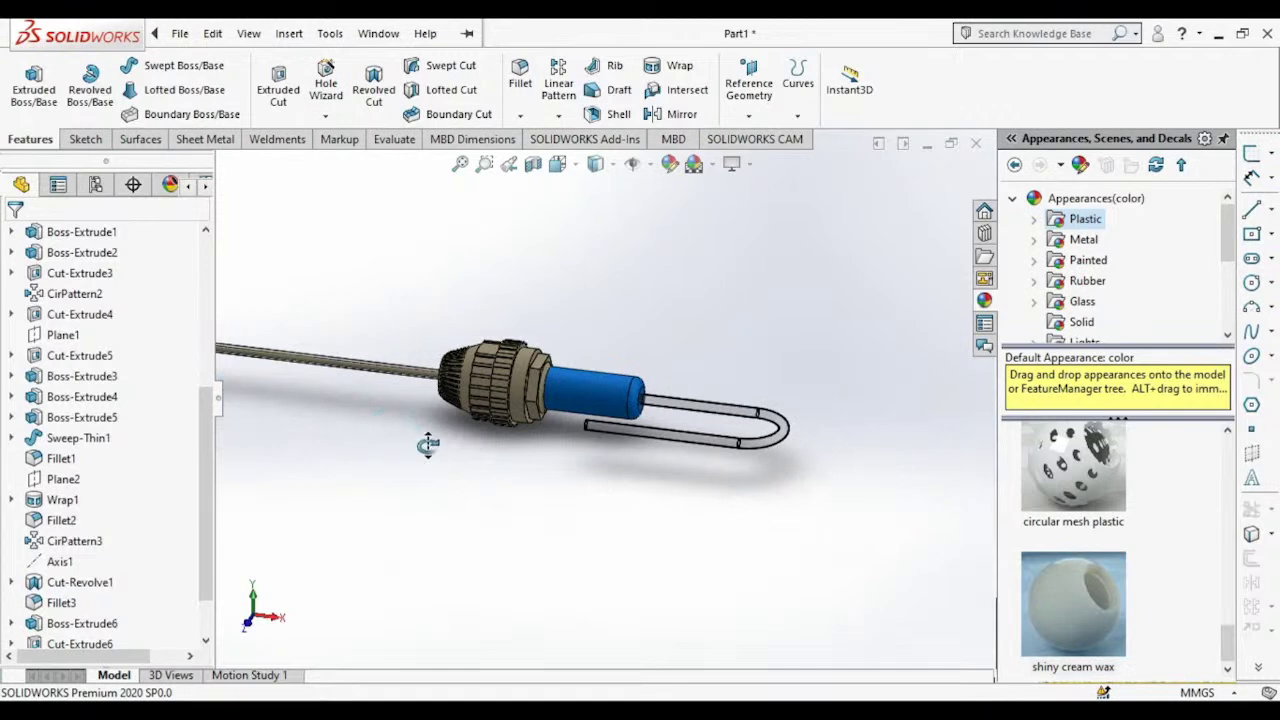
mouse_move(428, 445)
middle_mouse_down()
mouse_move(566, 411)
mouse_move(663, 343)
mouse_move(740, 406)
mouse_move(717, 434)
mouse_move(689, 400)
mouse_move(634, 471)
mouse_move(743, 486)
mouse_move(898, 413)
mouse_move(943, 443)
mouse_move(606, 193)
middle_mouse_up()
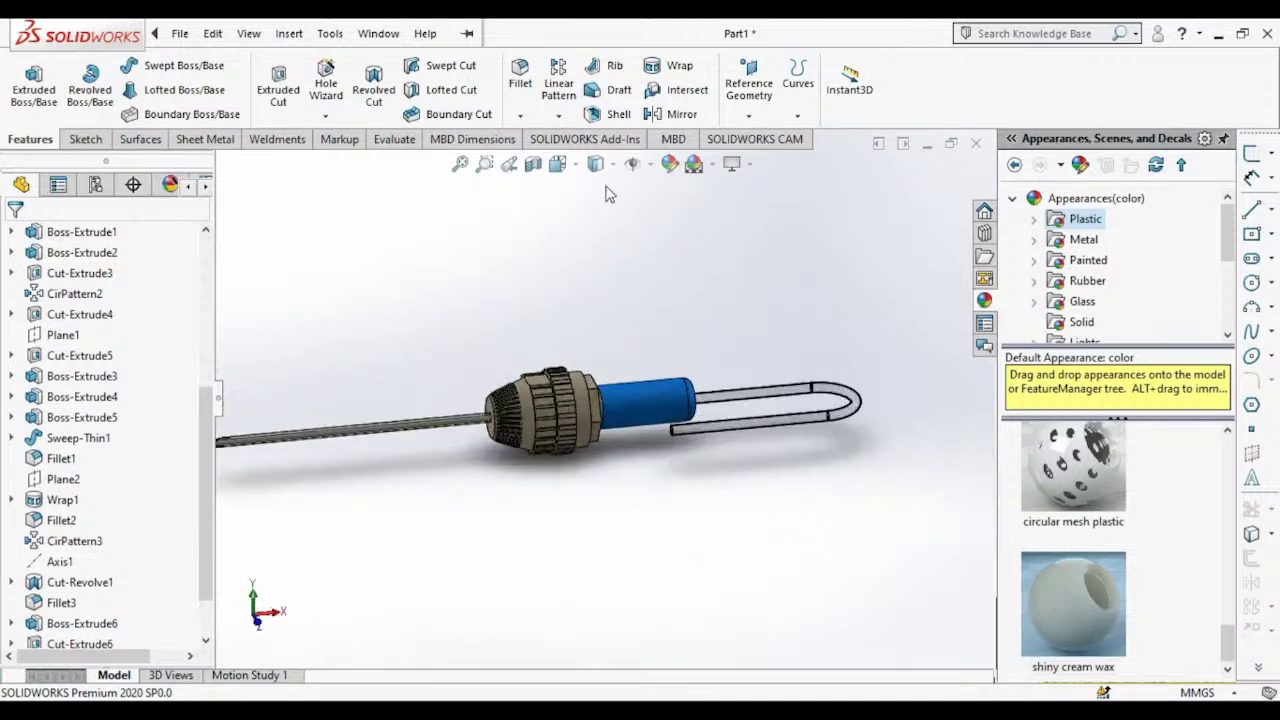
Step: Display the probe in Two View, then Four View viewports
left_click(557, 164)
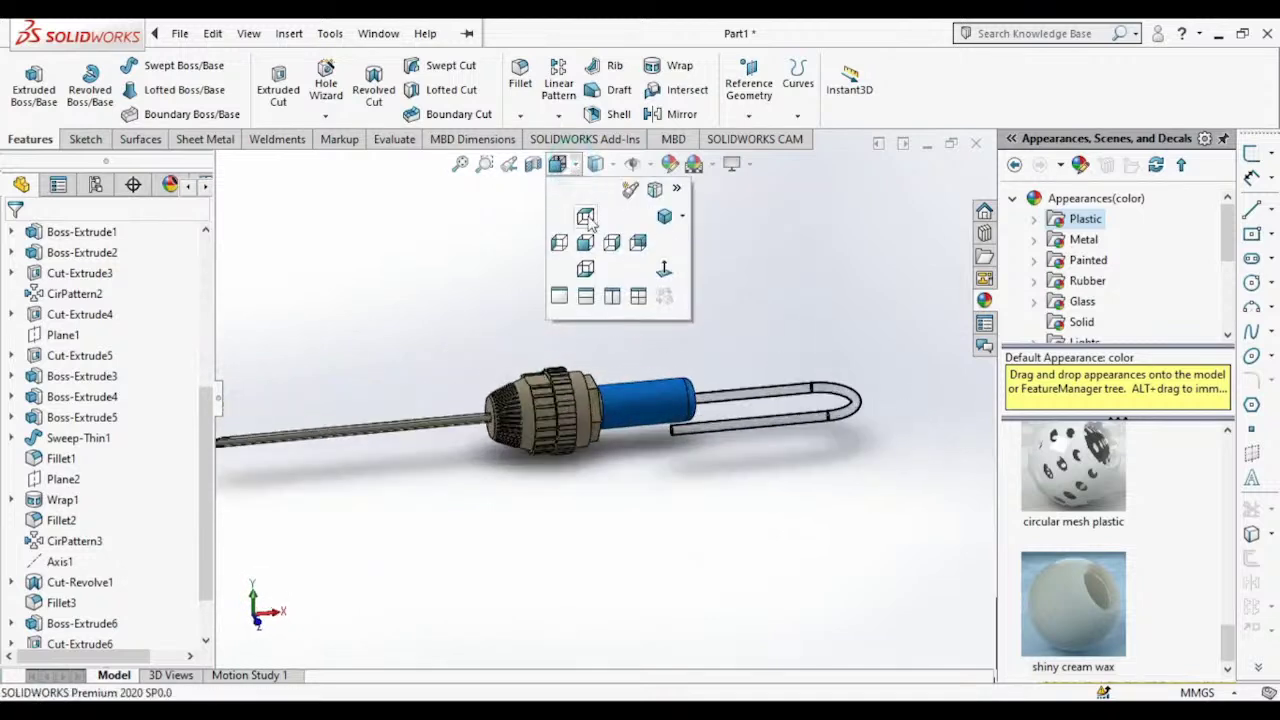
left_click(585, 296)
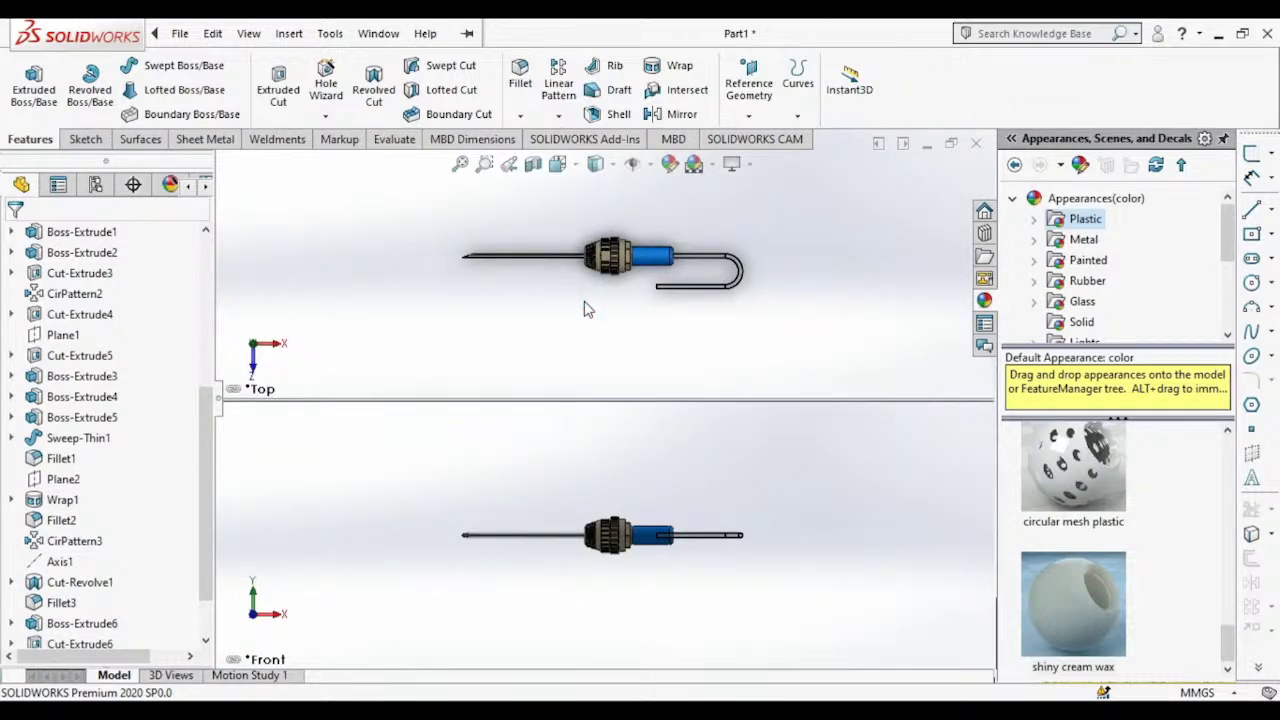
left_click(574, 168)
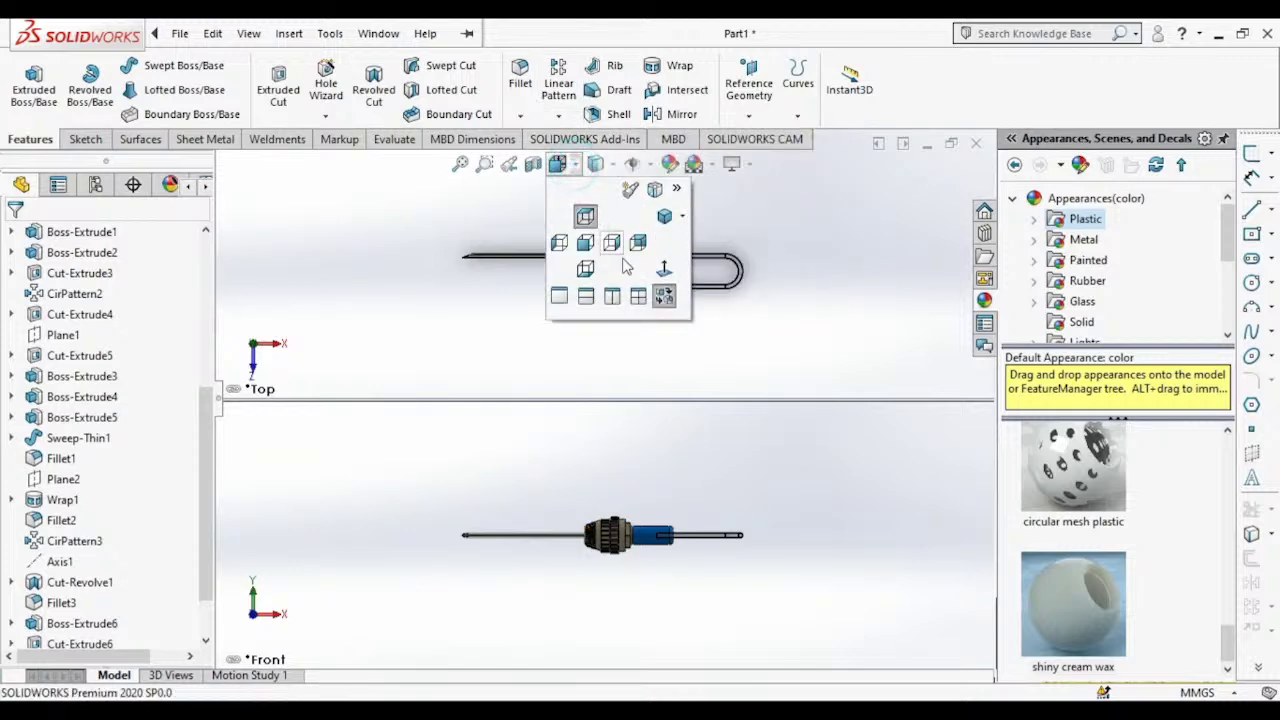
left_click(640, 303)
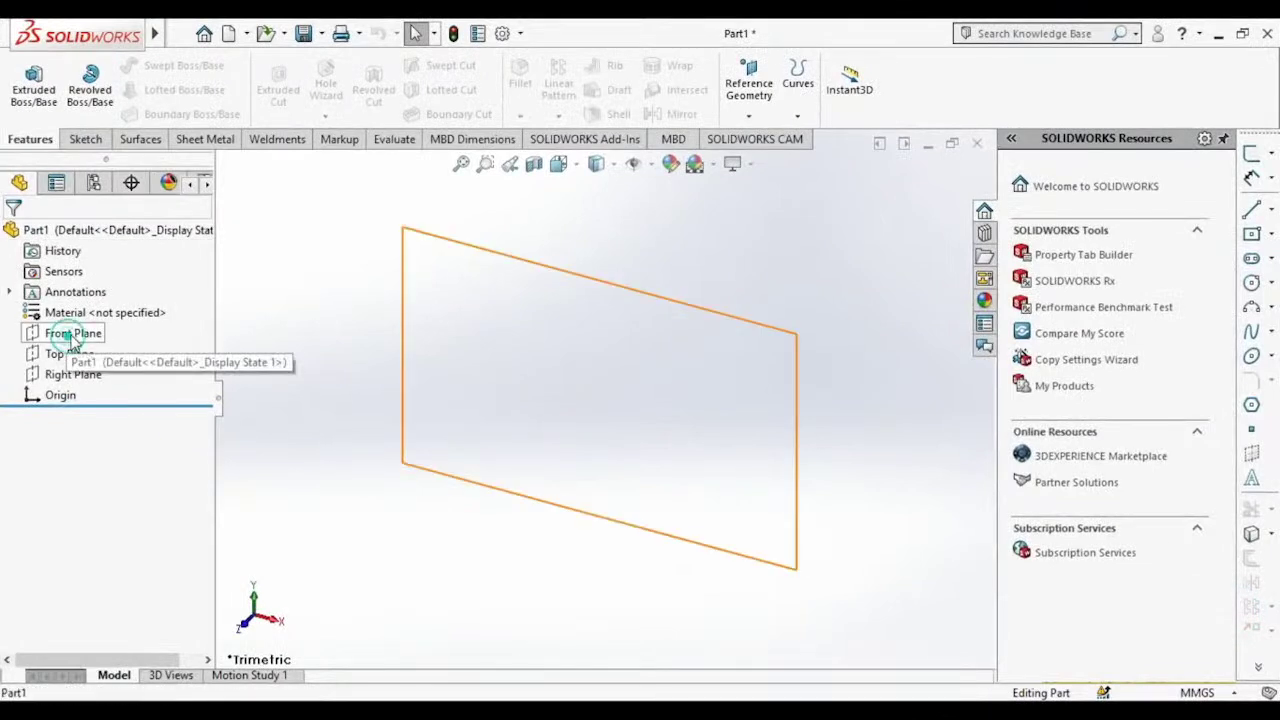
Step: Start a sketch on the Front Plane with the Line tool
left_click(60, 336)
left_click(92, 312)
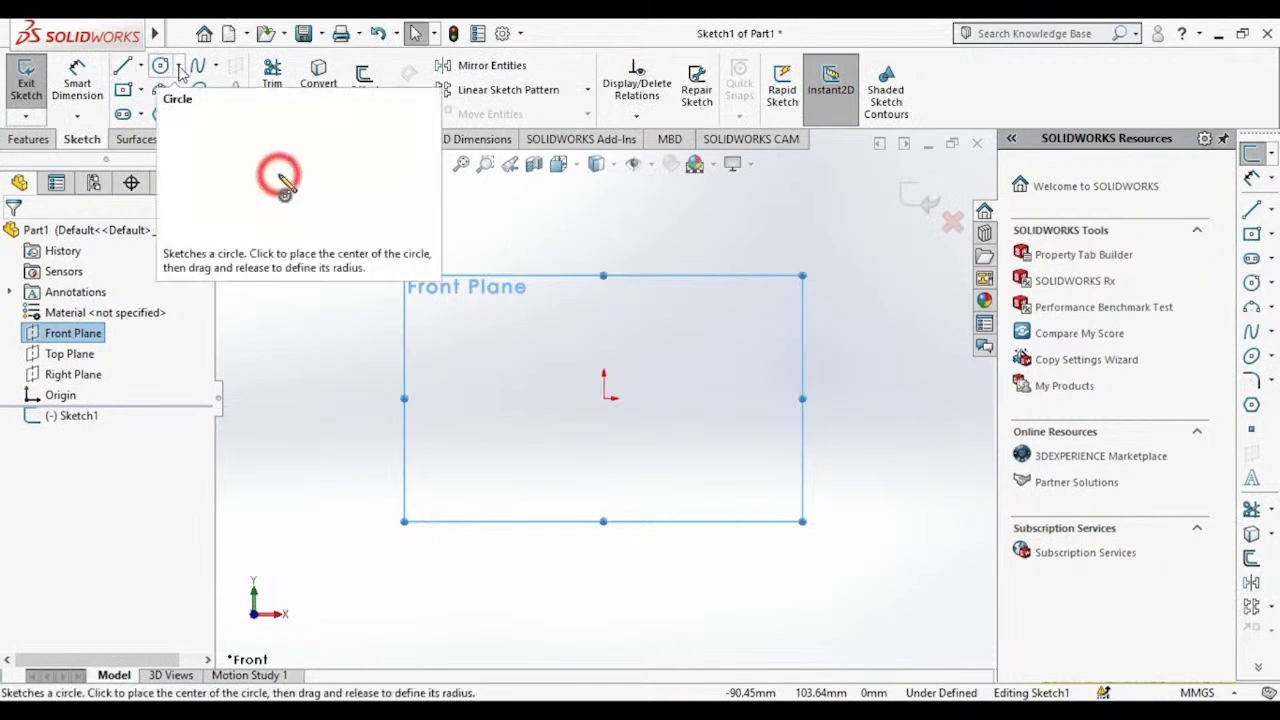
left_click(122, 65)
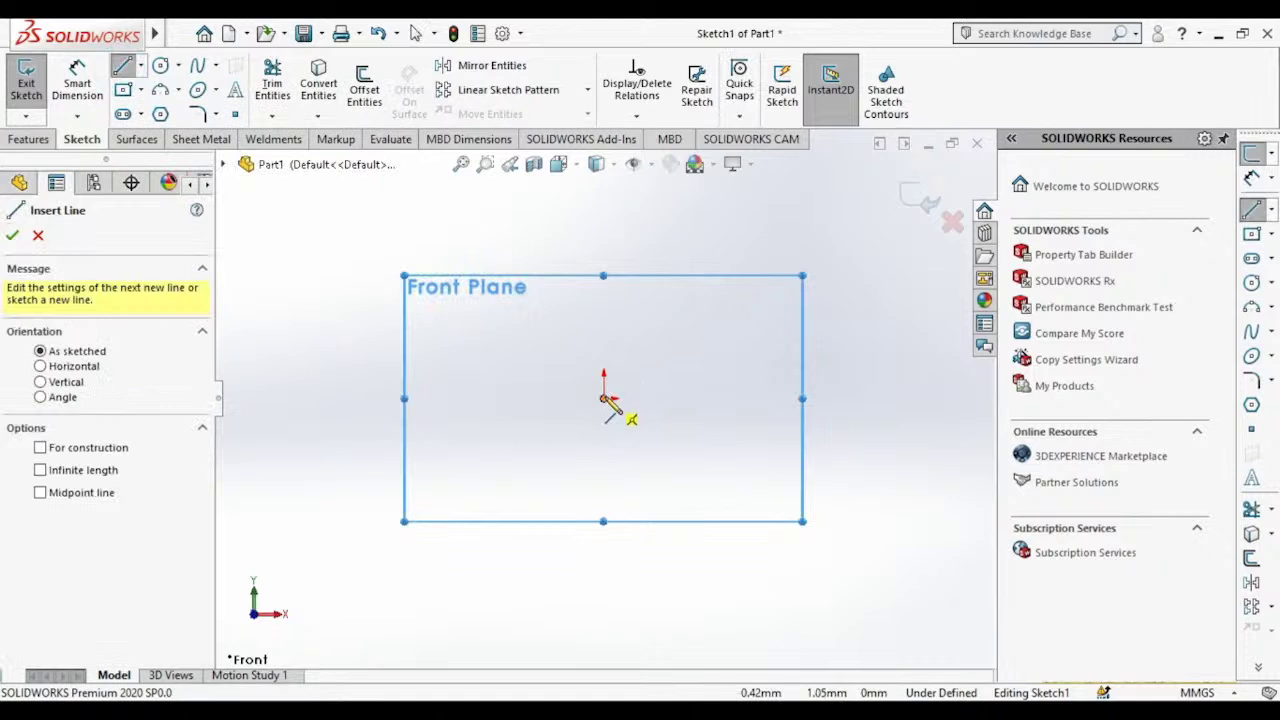
Step: Draw the closed six-line stepped profile starting and ending at the origin
left_click(604, 398)
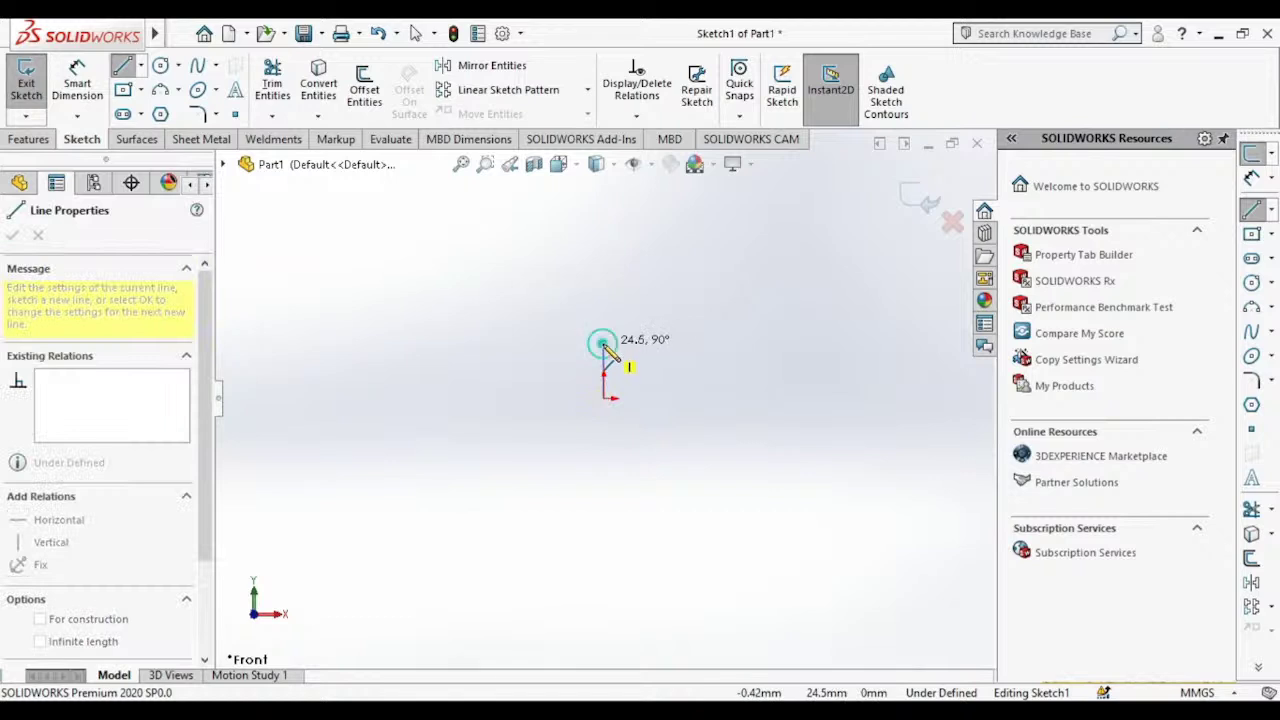
double_click(603, 345)
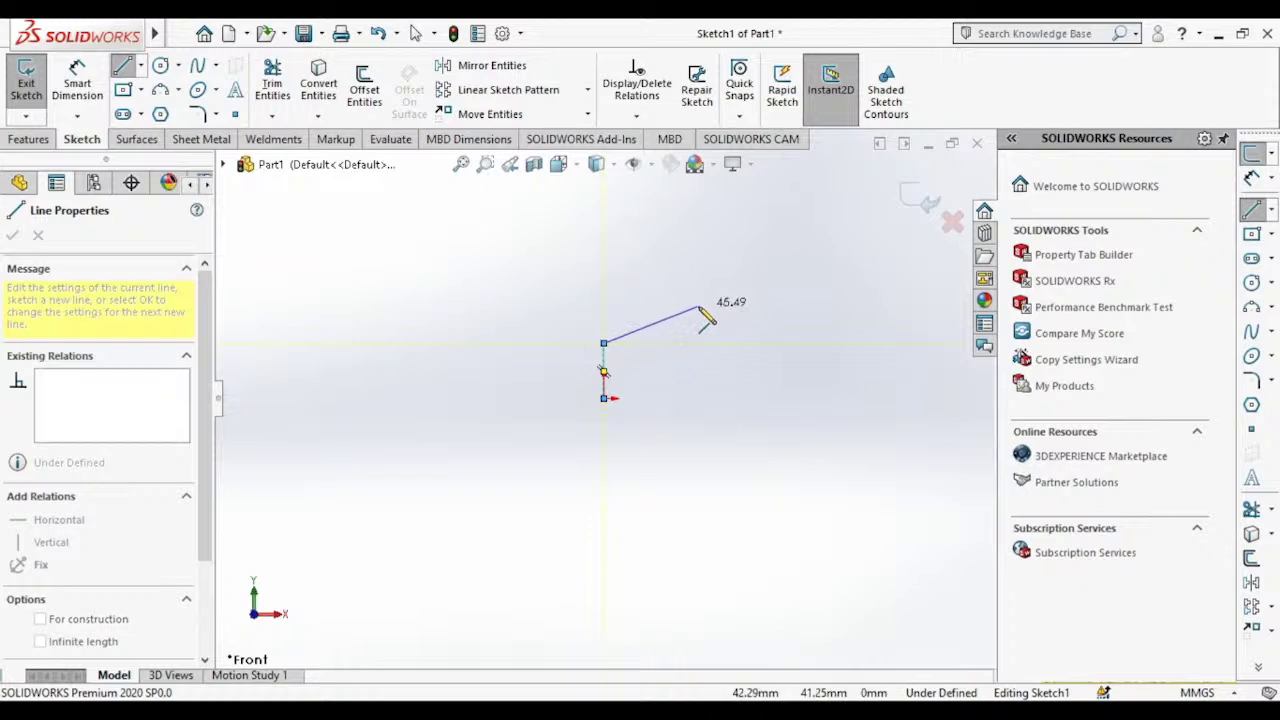
left_click(700, 307)
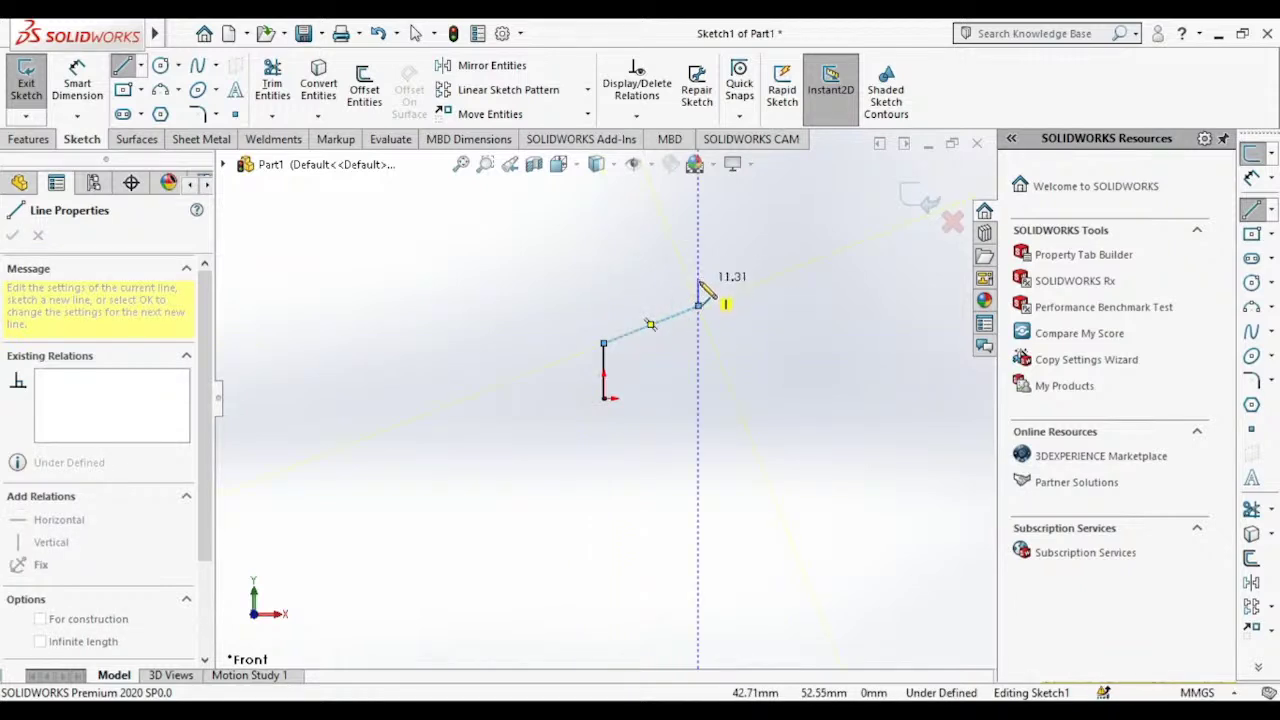
left_click(752, 281)
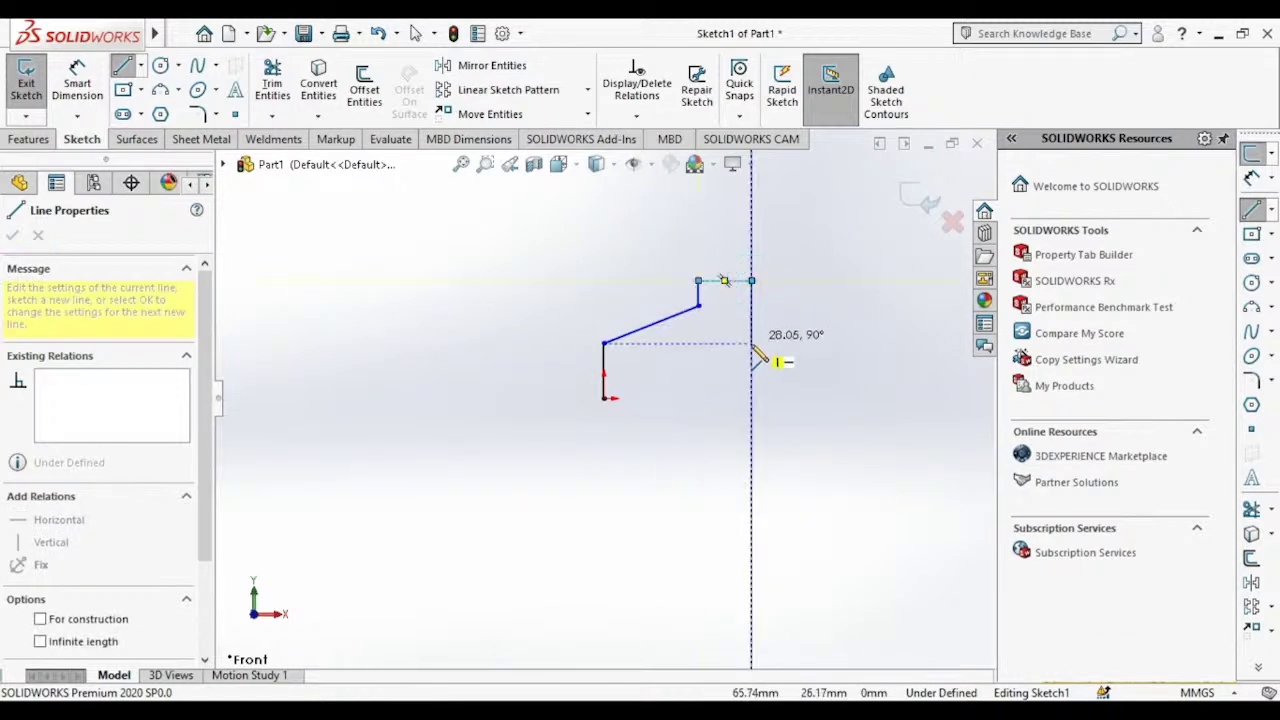
left_click(752, 398)
left_click(604, 398)
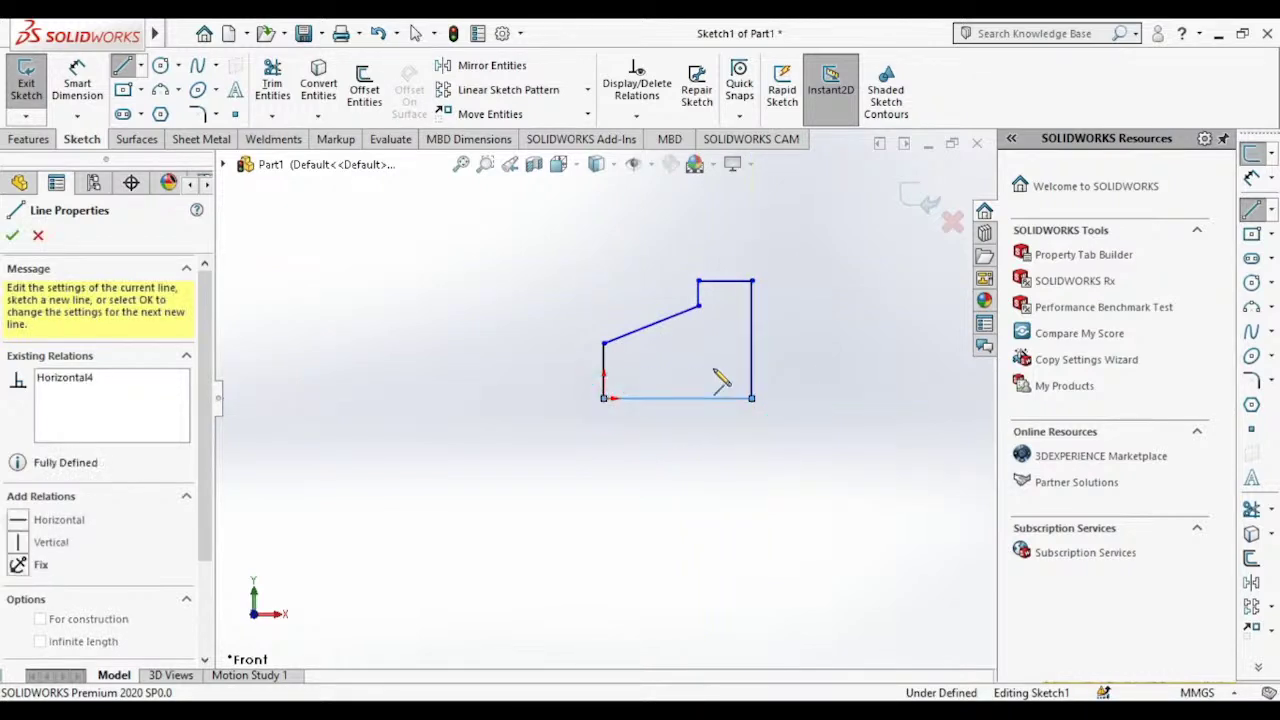
key("Escape")
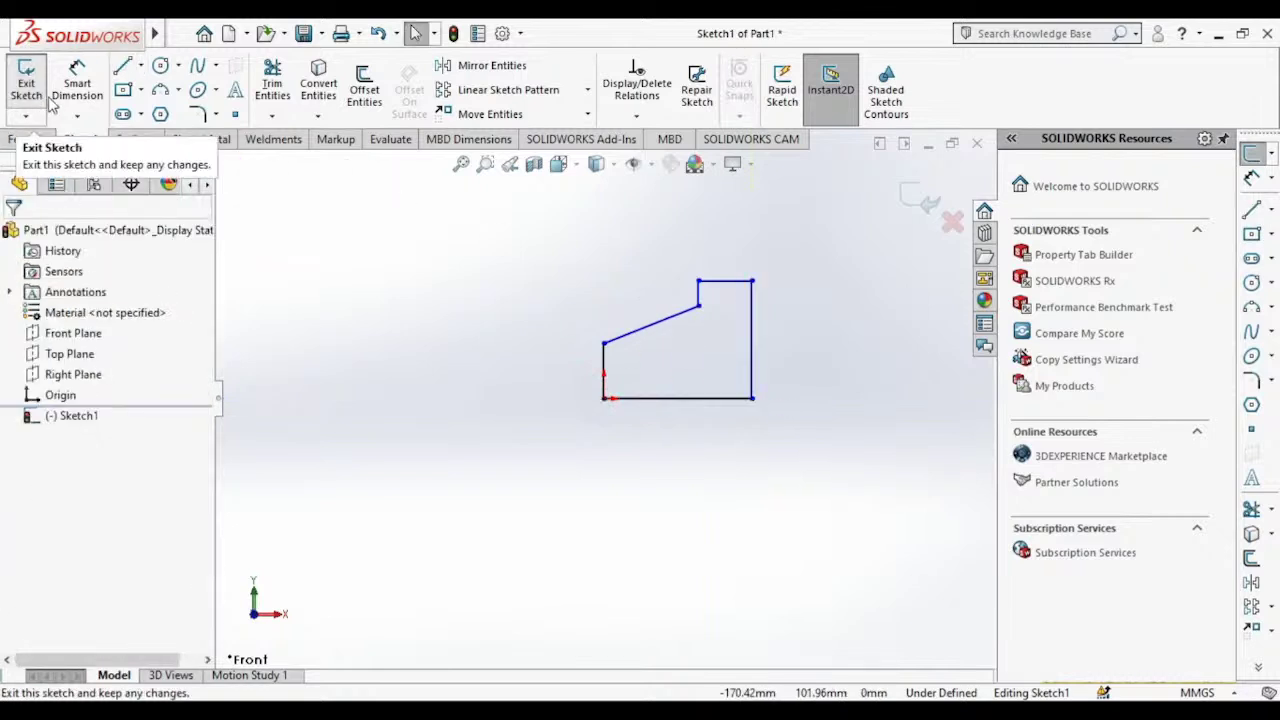
left_click(28, 139)
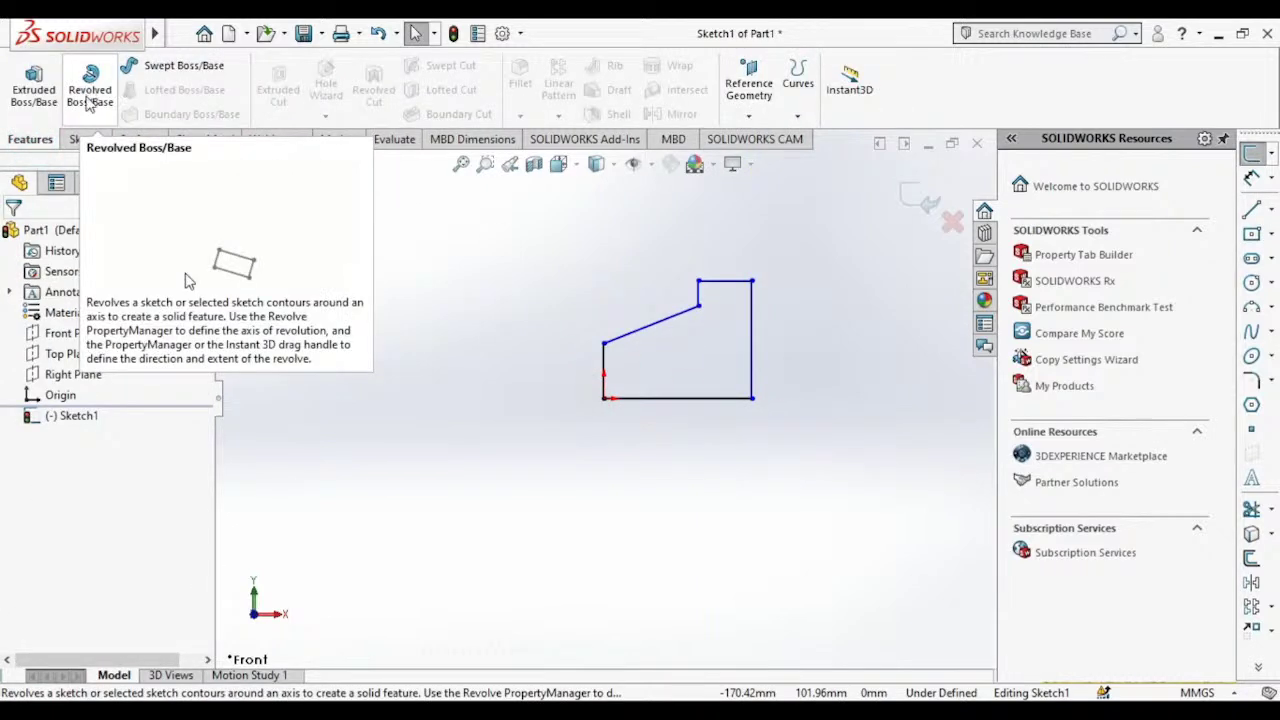
Step: Revolve the stepped profile about its bottom line into a solid
left_click(89, 101)
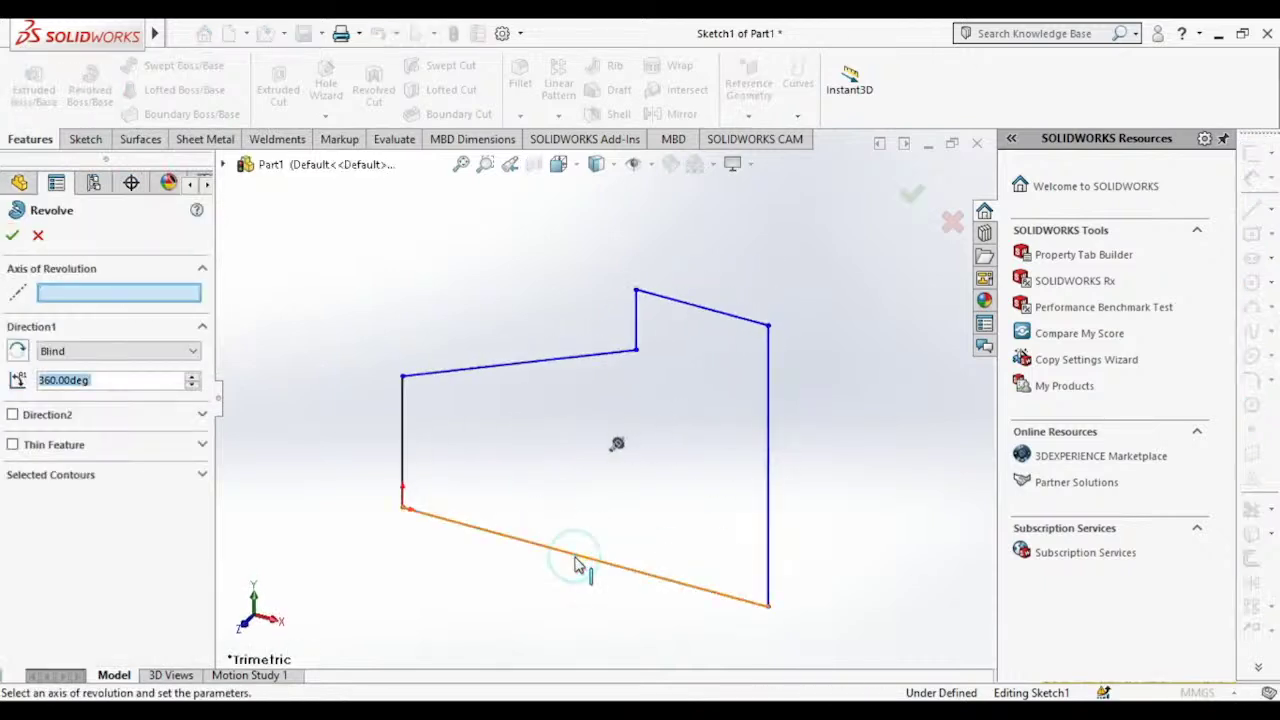
left_click(576, 565)
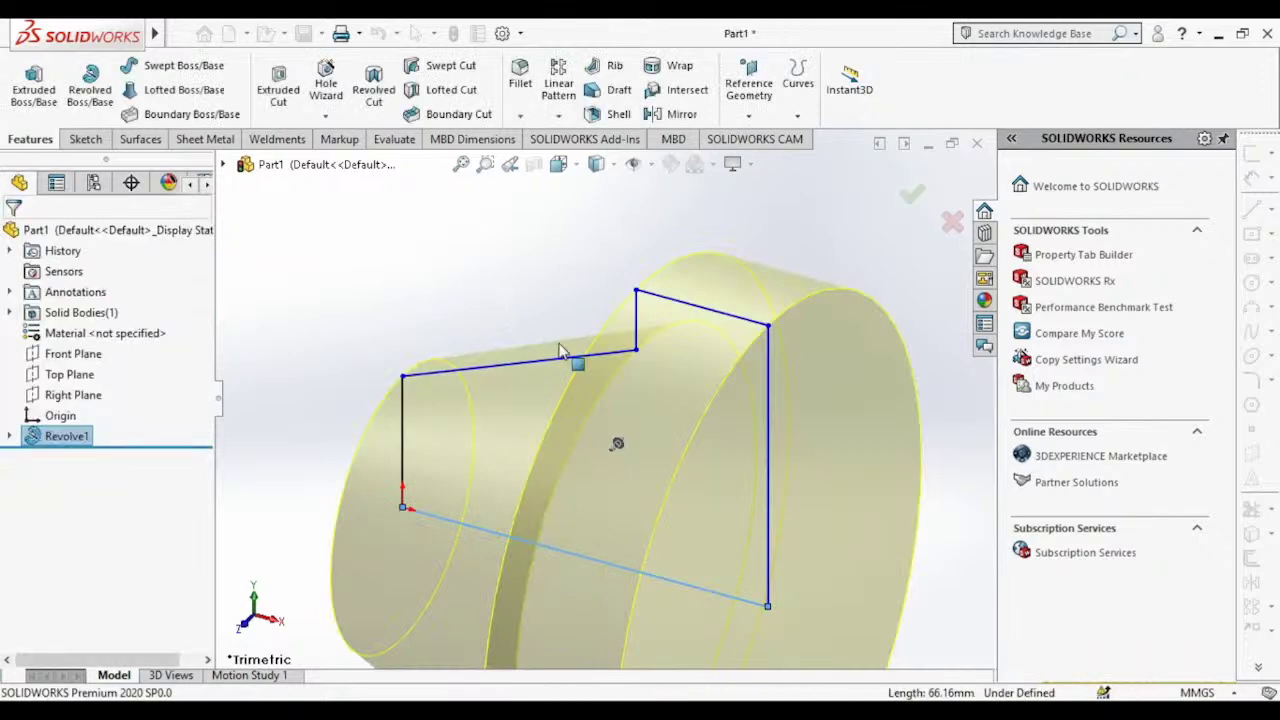
mouse_move(560, 350)
middle_mouse_down()
mouse_move(677, 334)
mouse_move(630, 290)
mouse_move(625, 340)
middle_mouse_up()
scroll(650, 350, "up", 5)
scroll(676, 360, "up", 3)
mouse_move(680, 380)
middle_mouse_down()
mouse_move(600, 430)
mouse_move(541, 389)
mouse_move(496, 390)
middle_mouse_up()
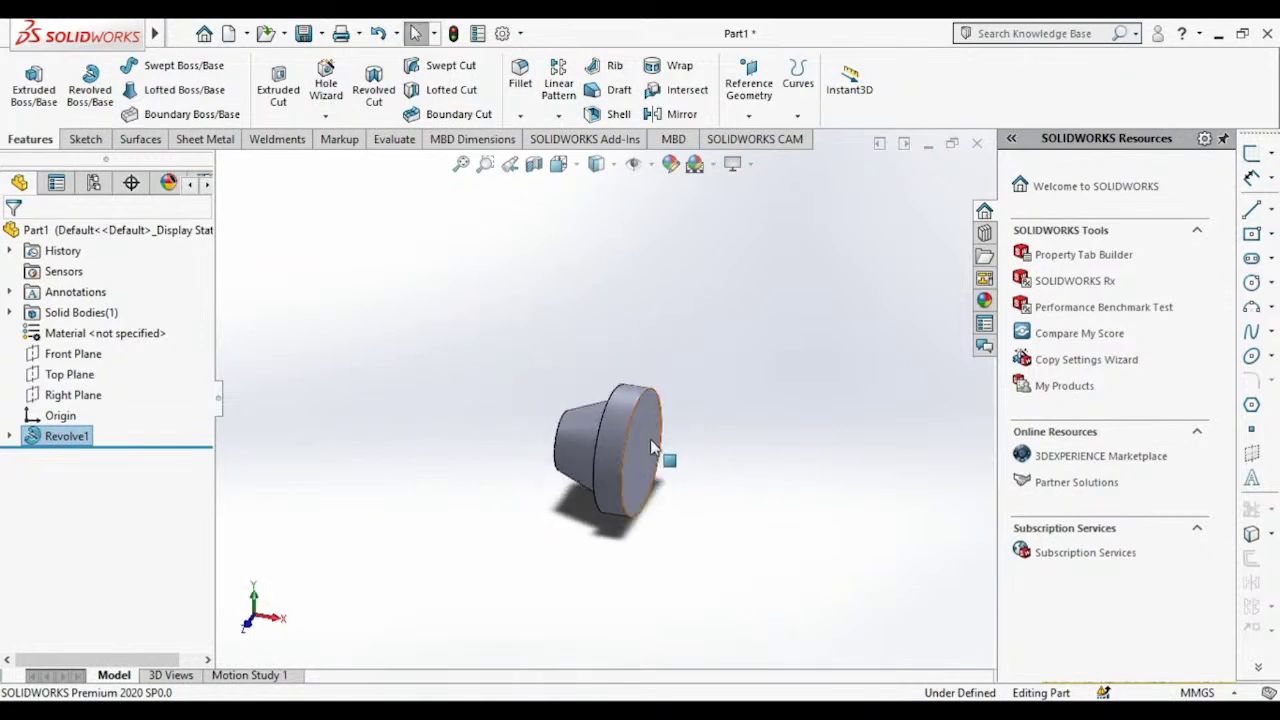
Step: Select the disc's large end face
left_click(651, 441)
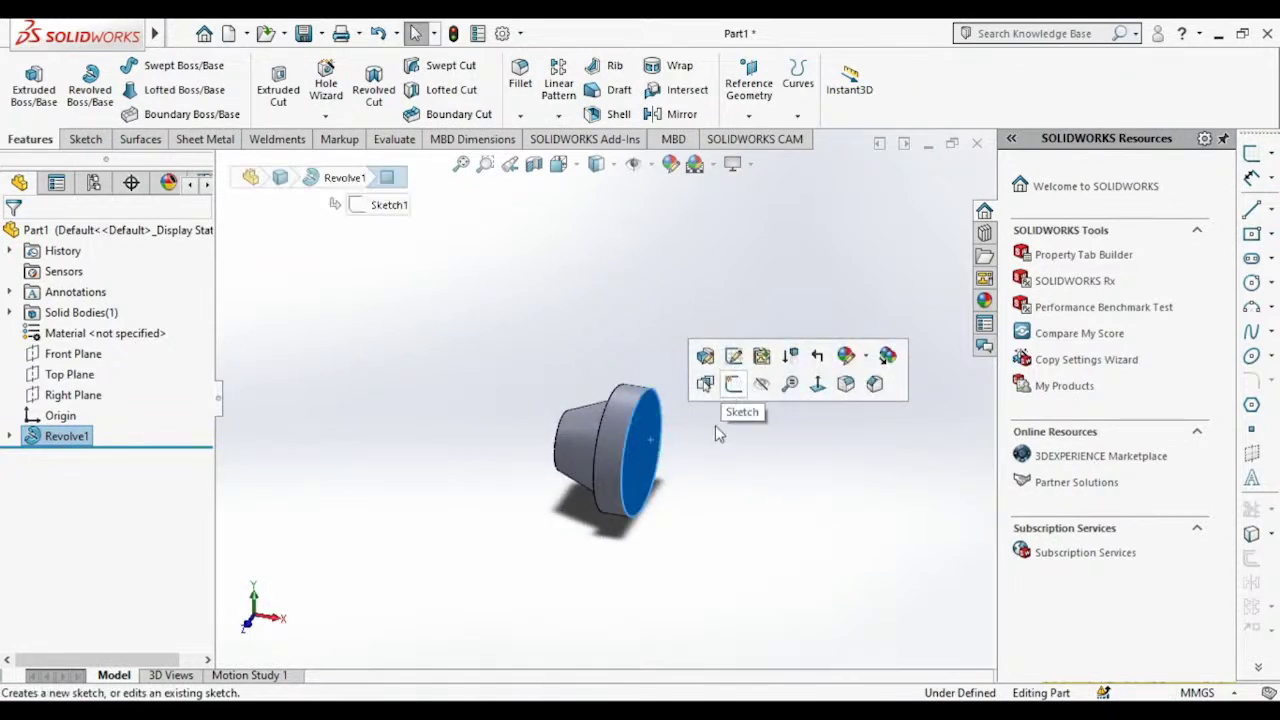
left_click(730, 471)
mouse_move(668, 410)
middle_mouse_down()
mouse_move(754, 423)
mouse_move(806, 349)
mouse_move(871, 366)
mouse_move(876, 342)
mouse_move(834, 354)
mouse_move(842, 367)
middle_mouse_up()
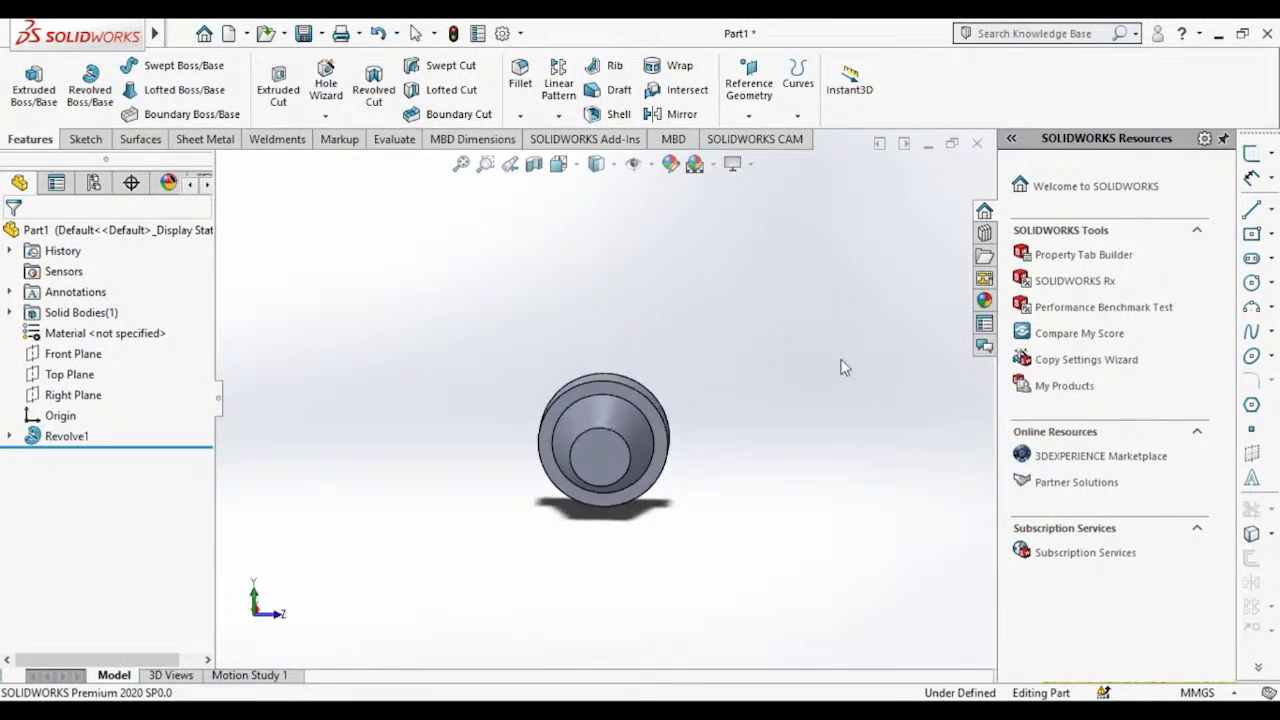
left_click(613, 391)
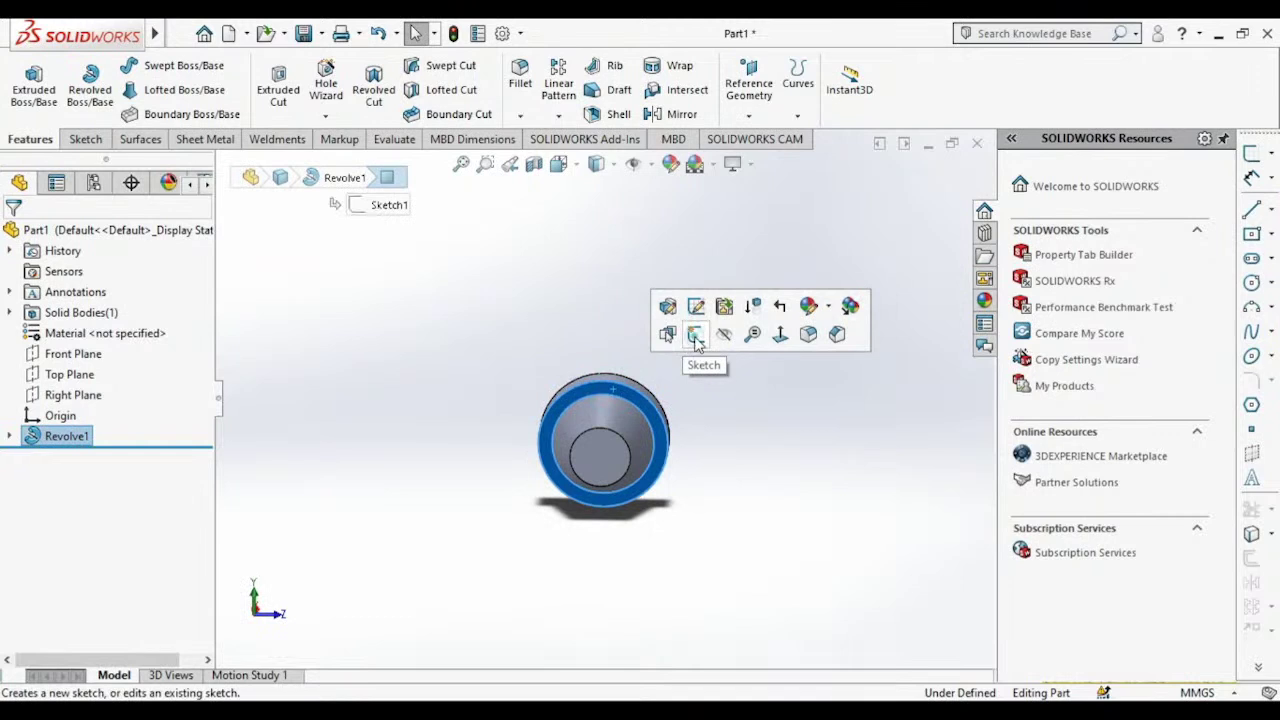
Step: Start a sketch on the disc's end face and view it normal to the face
left_click(692, 336)
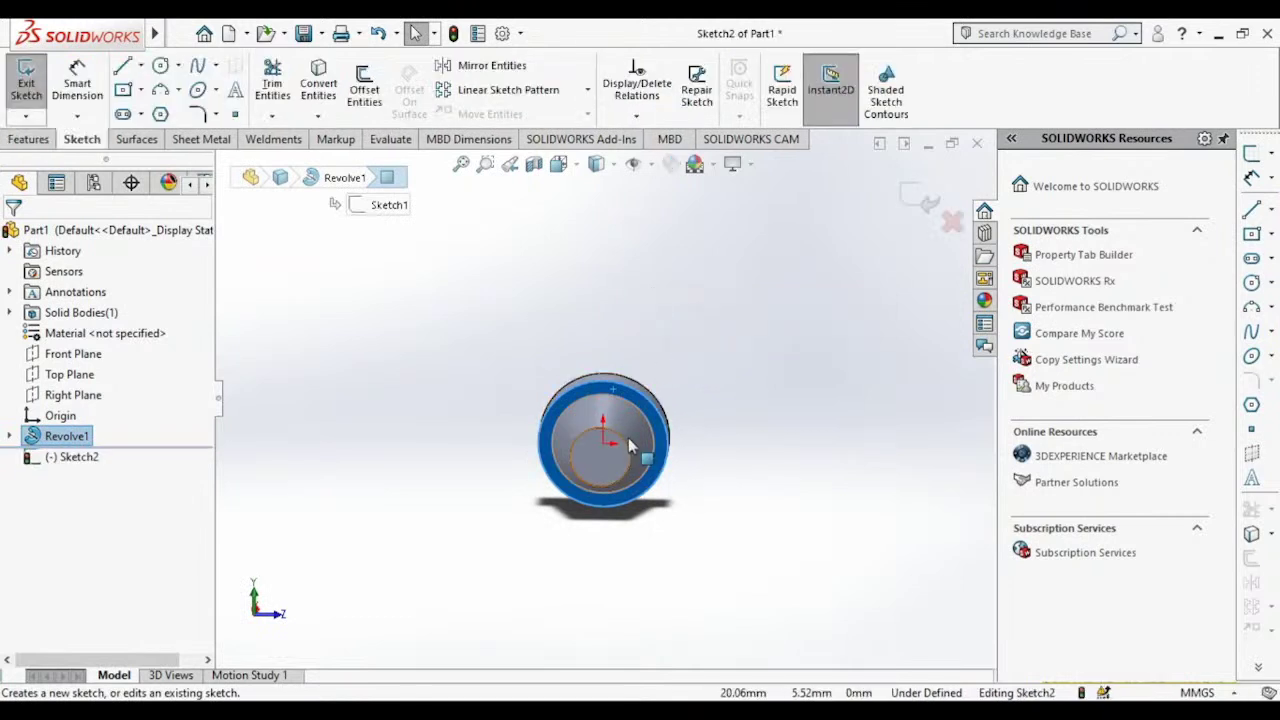
left_click(560, 164)
left_click(601, 238)
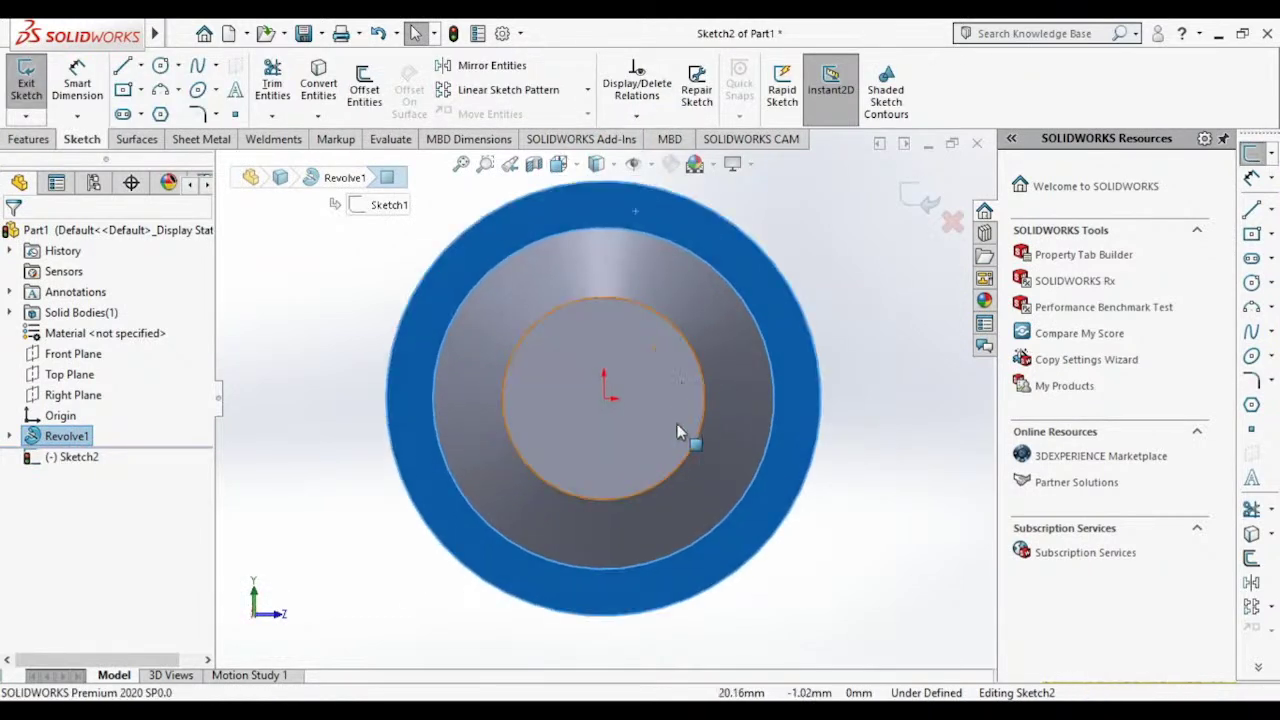
scroll(659, 461, "up", 3)
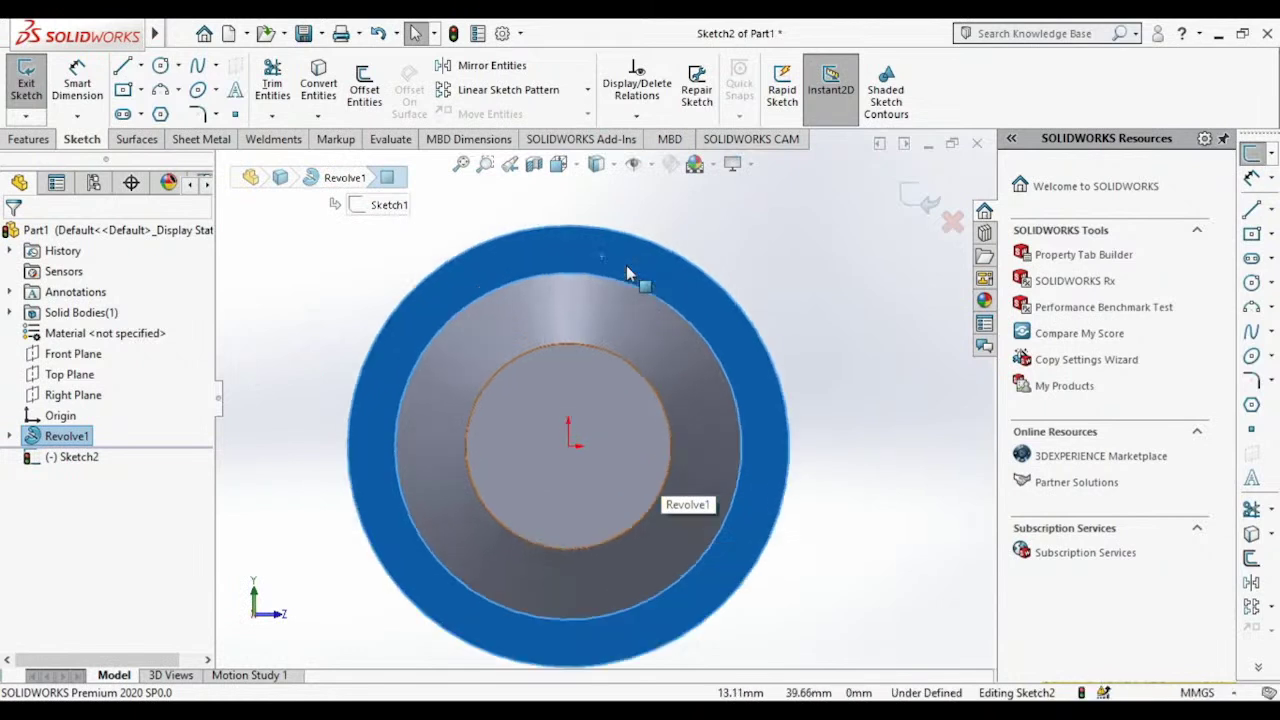
scroll(548, 224, "down", 2)
scroll(548, 224, "down", 1)
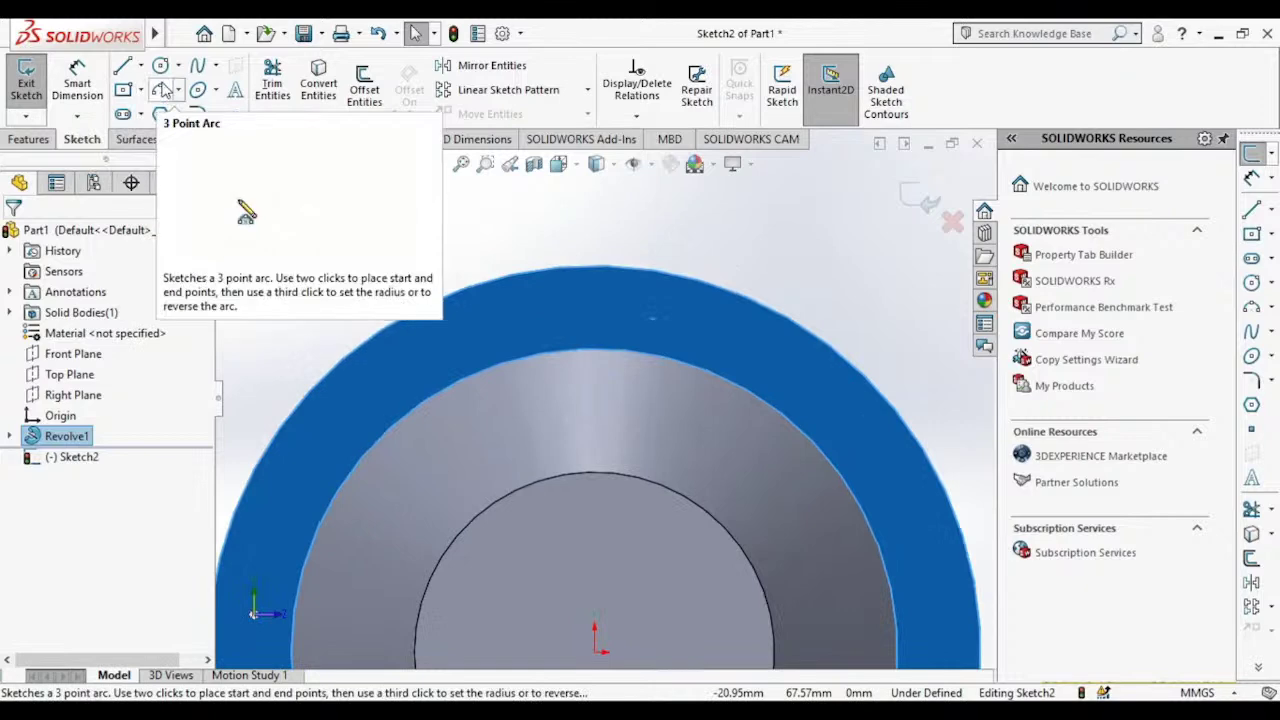
Step: Draw a center rectangle centred on the disc's top rim
key("r")
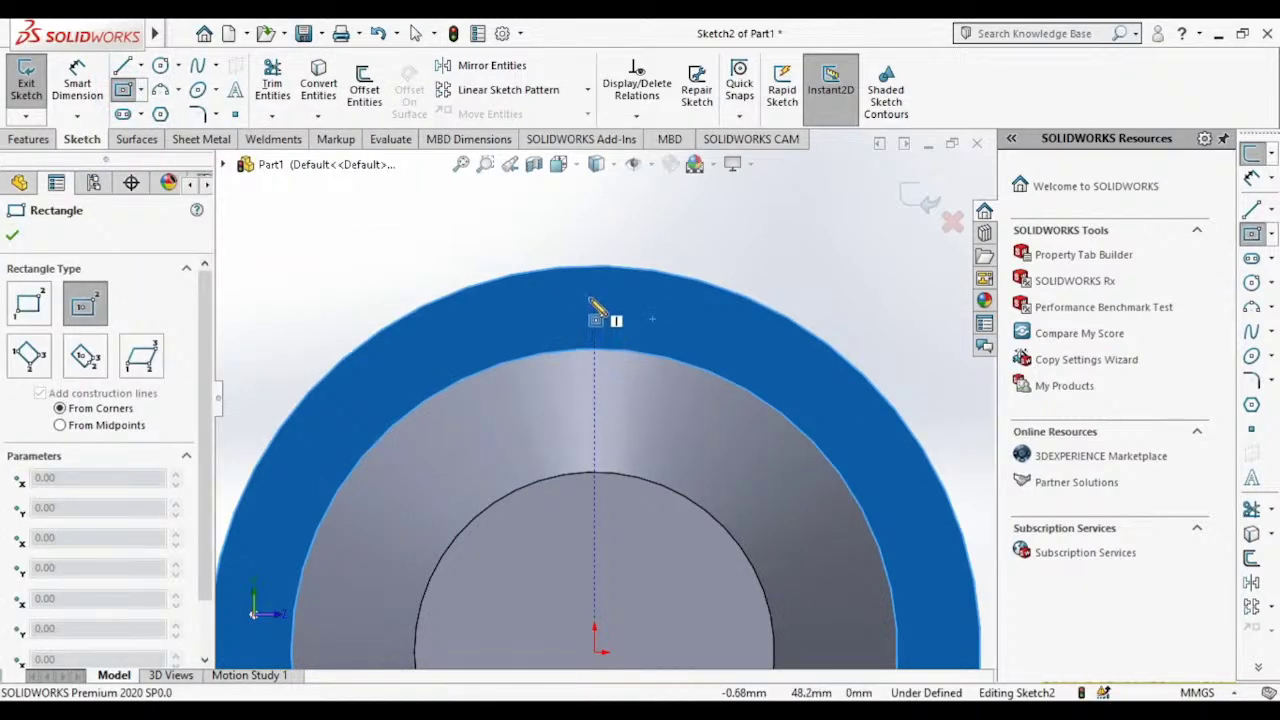
left_click(594, 298)
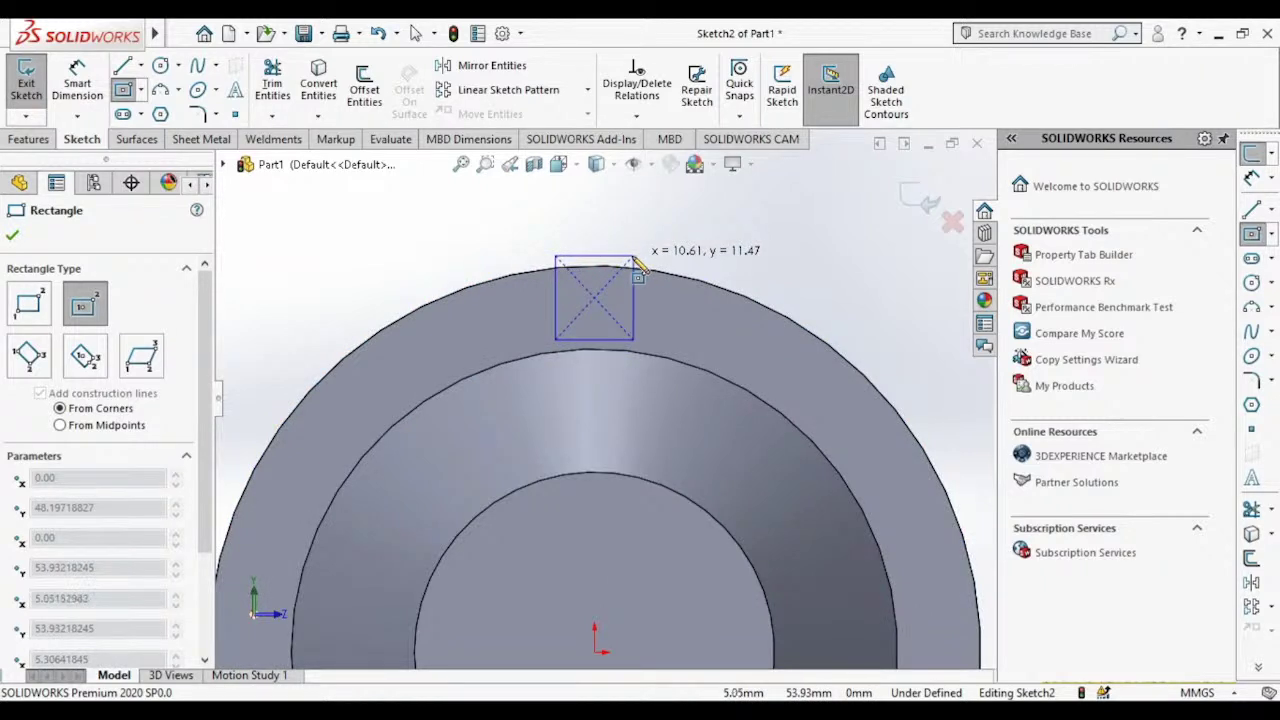
left_click(632, 256)
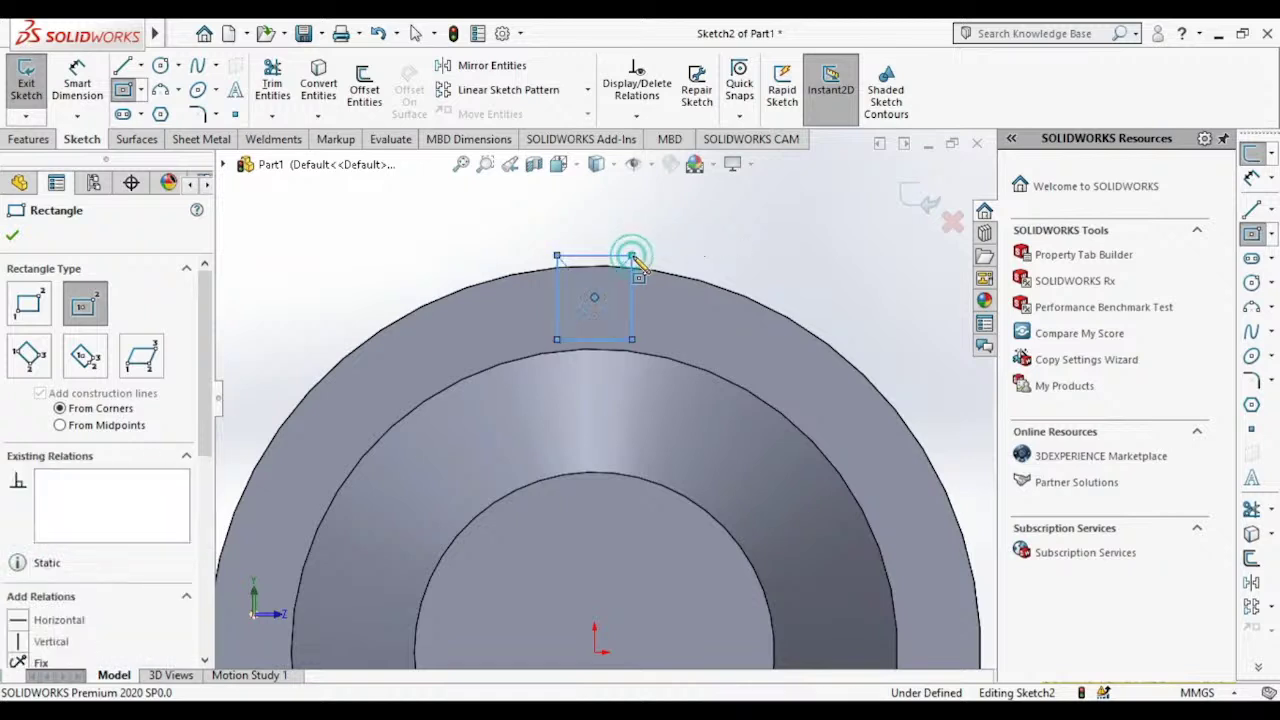
Step: Dimension the rectangle's height at 11.50 mm
left_click(78, 90)
left_click(641, 292)
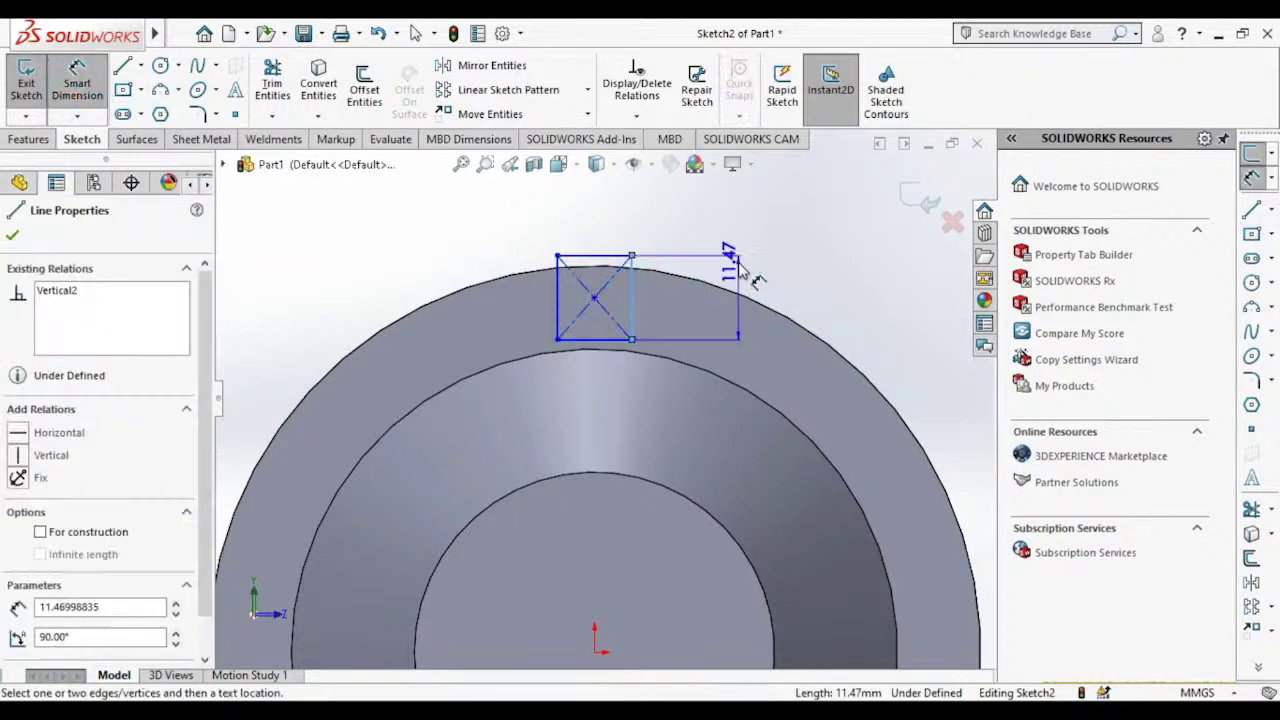
left_click(755, 276)
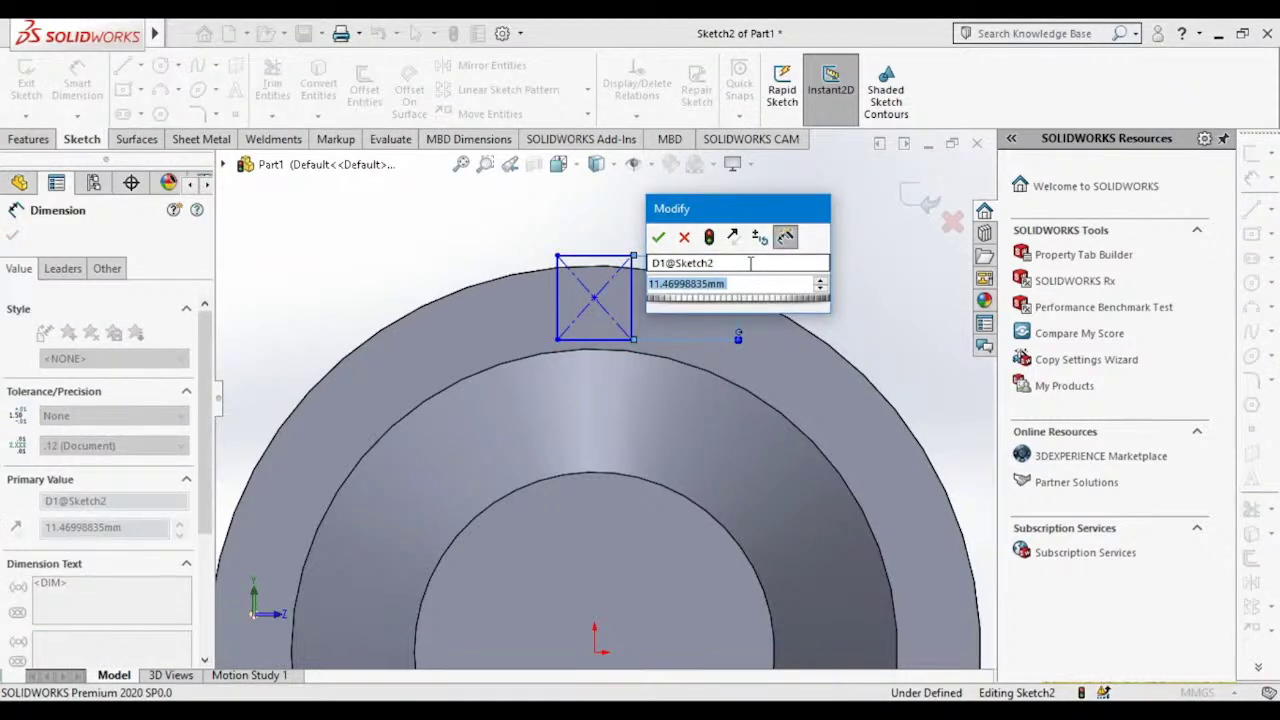
key("Return")
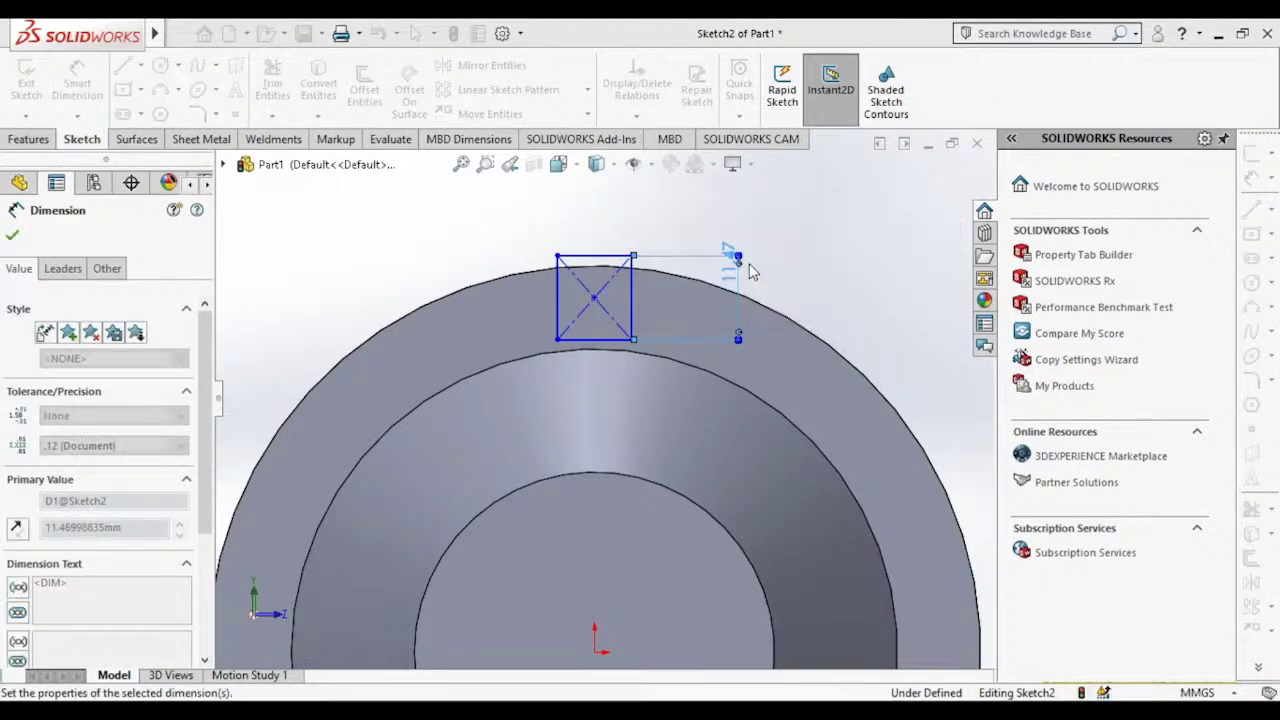
scroll(600, 349, "up", 4)
scroll(665, 418, "down", 5)
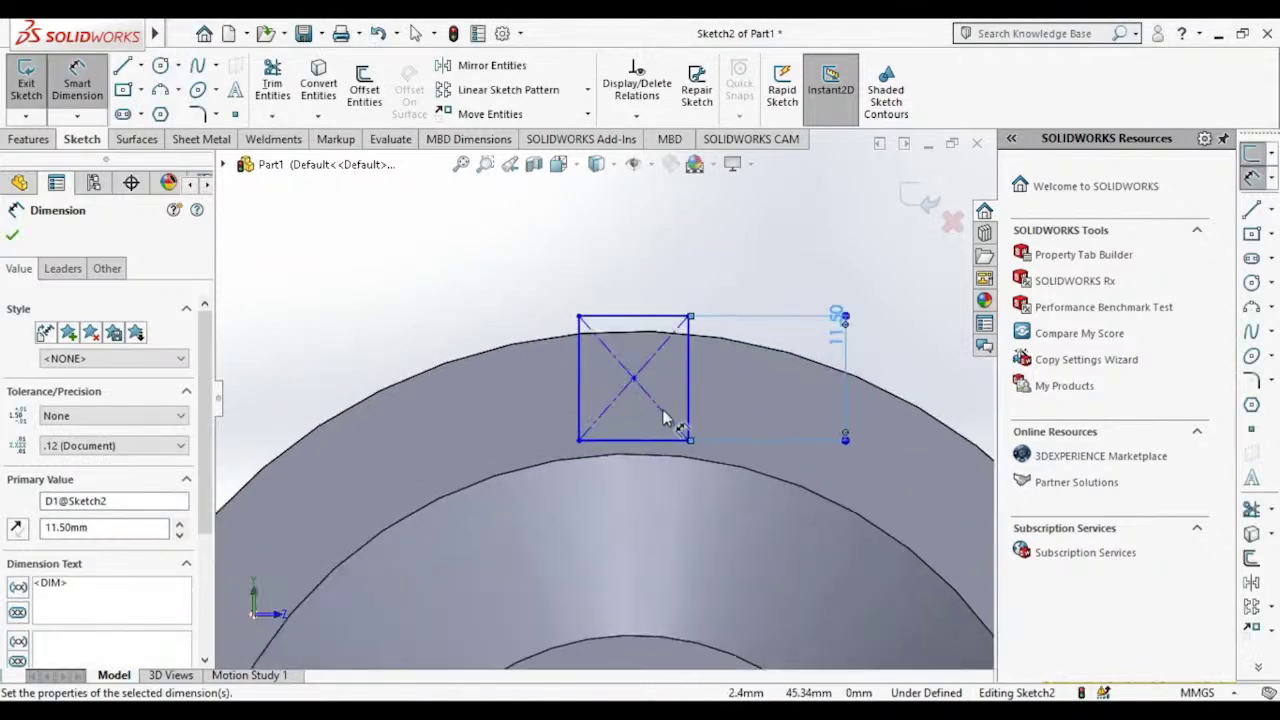
scroll(665, 418, "down", 3)
Step: Dimension the rectangle's width to 10 mm and finish dimensioning
left_click(647, 454)
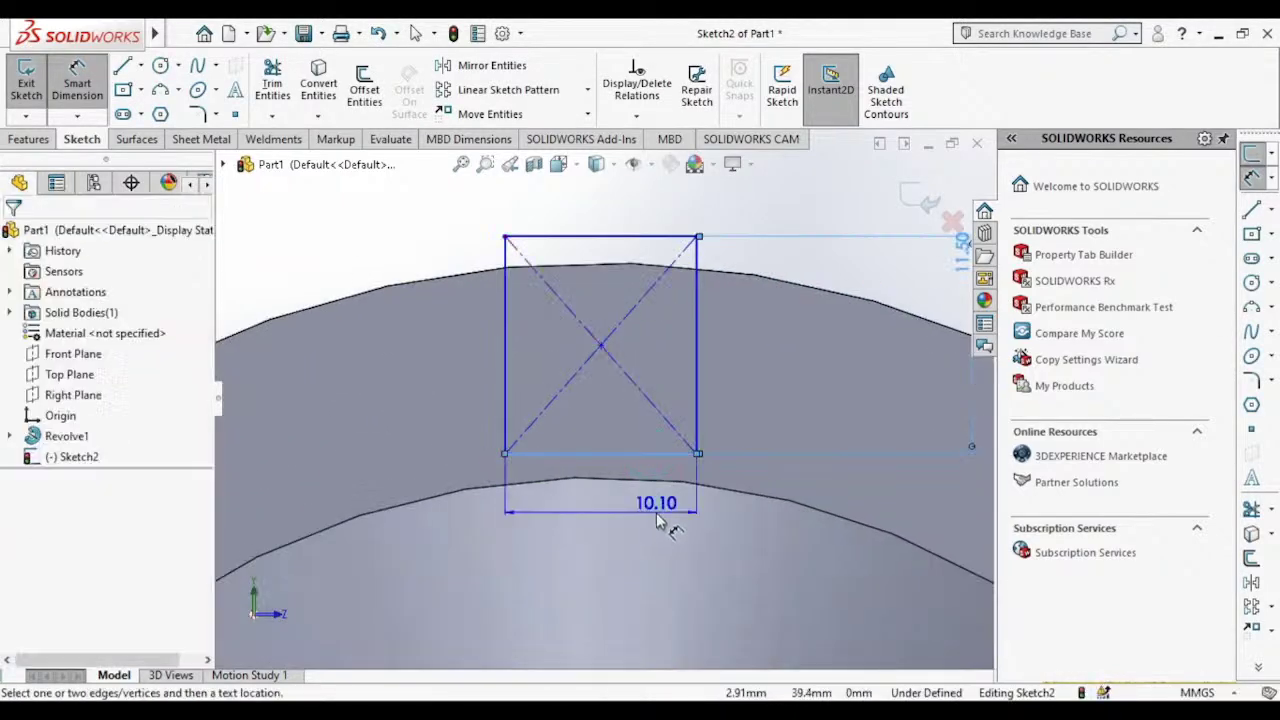
left_click(662, 520)
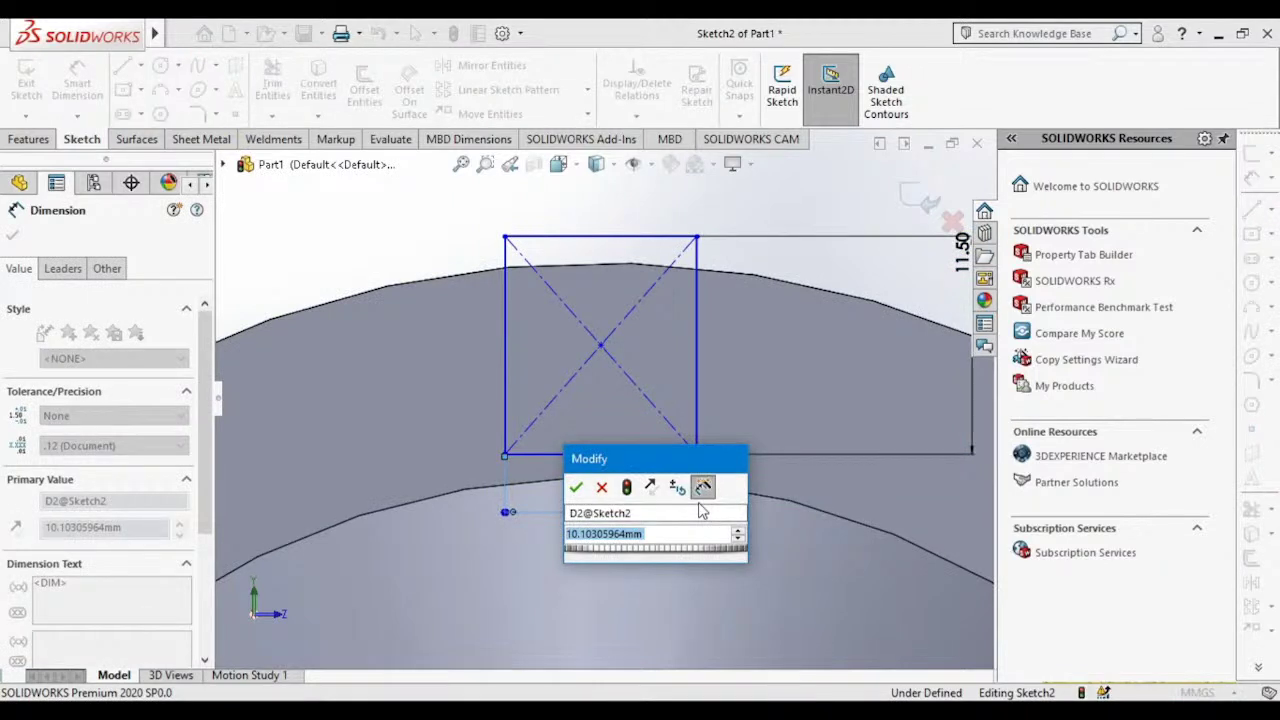
type("10")
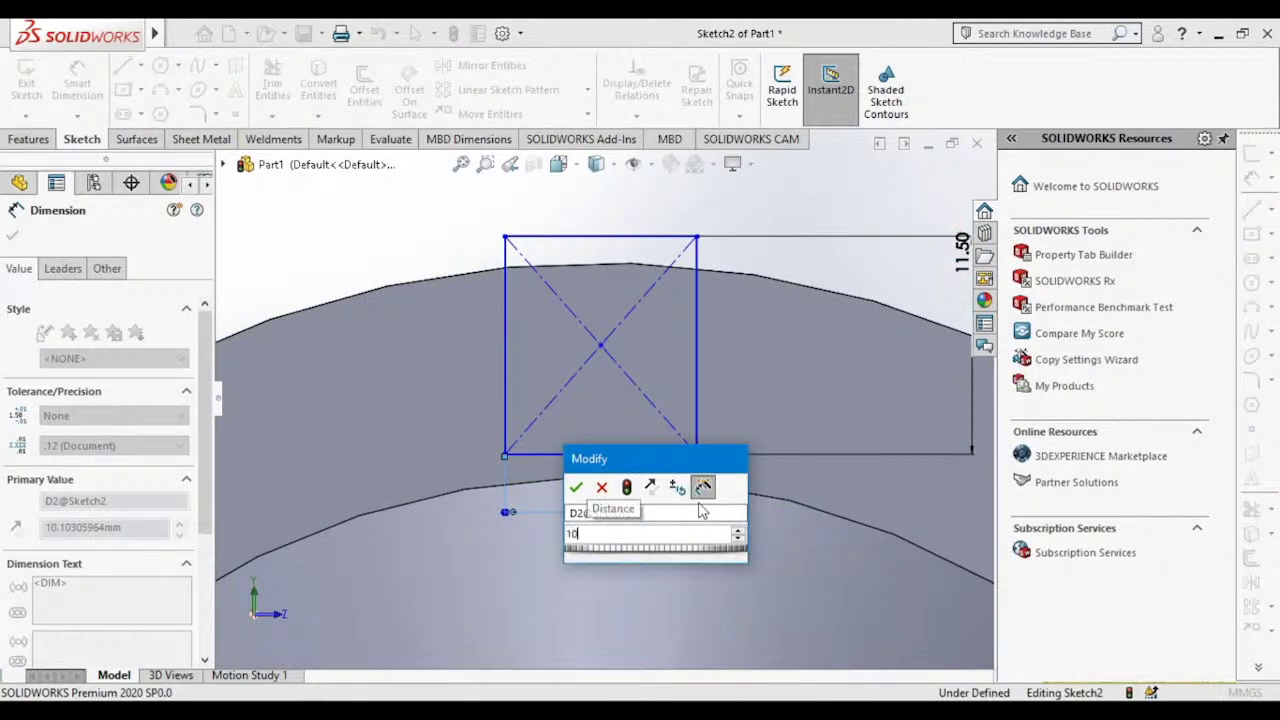
key("Return")
scroll(581, 430, "down", 2)
scroll(590, 432, "up", 2)
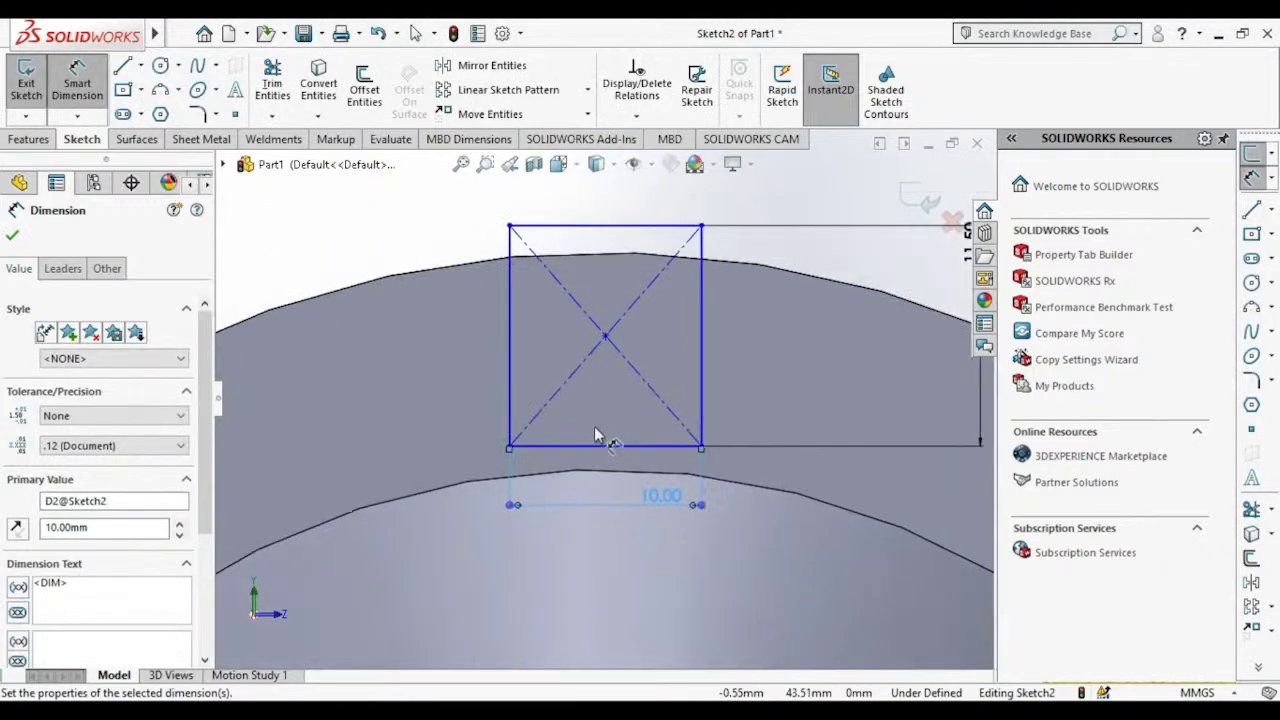
scroll(600, 436, "up", 4)
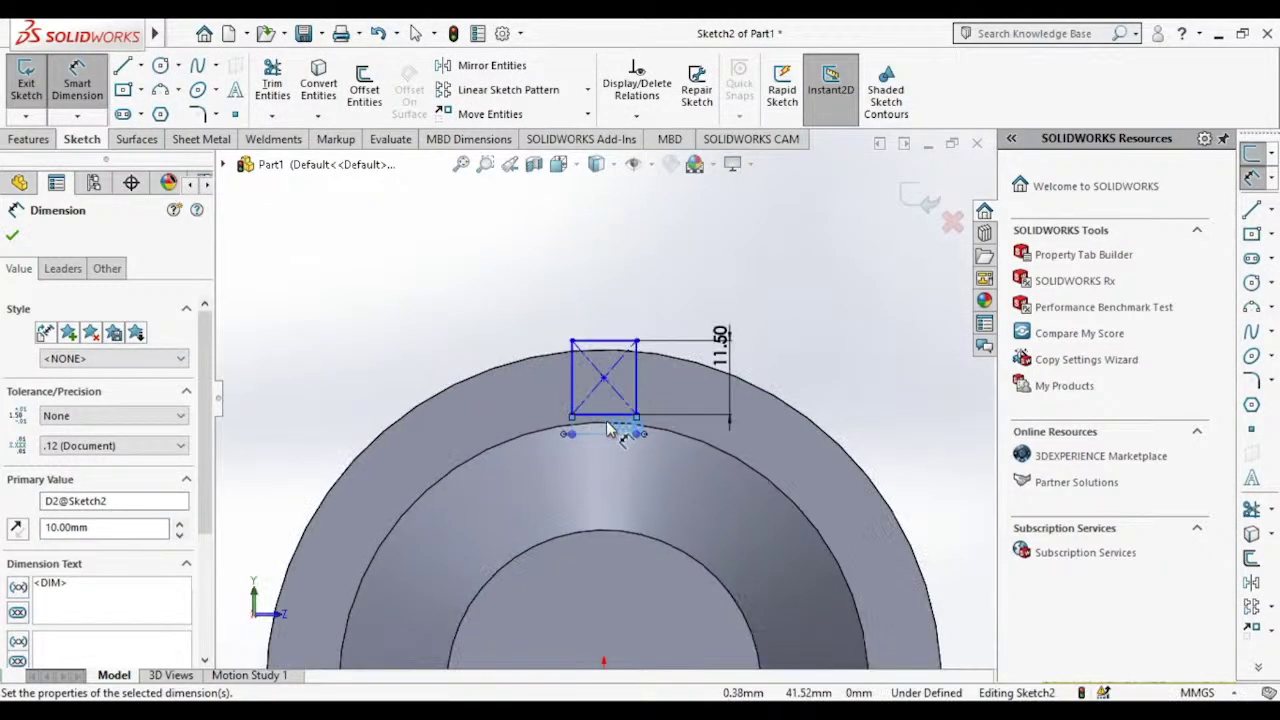
left_click(12, 235)
left_click(28, 139)
left_click(277, 97)
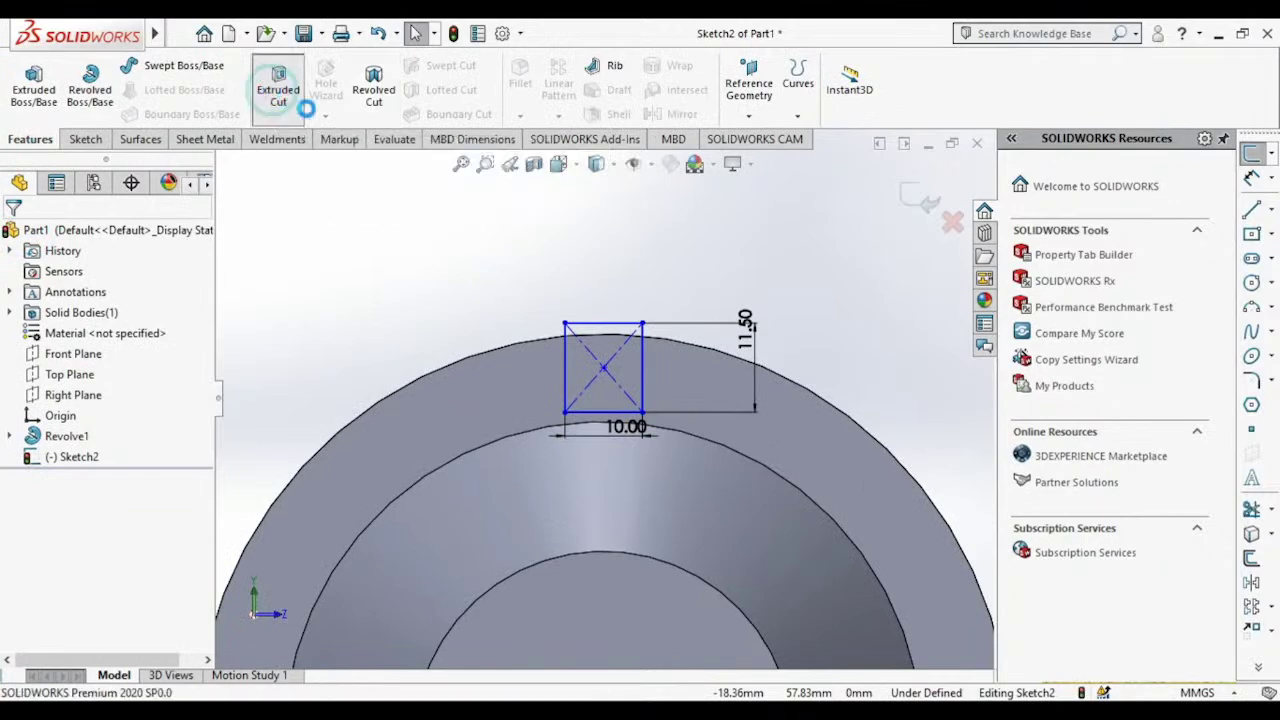